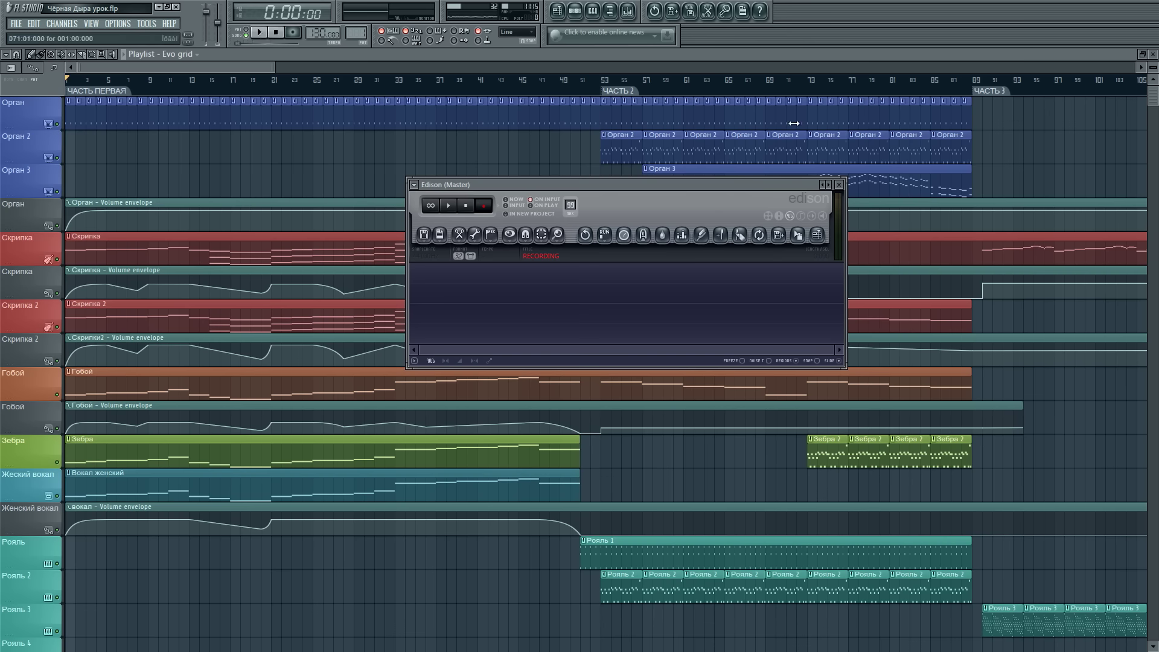
- Close the Edison recorder window that covers the playlist arrangement
{"action": "left_click_drag", "start_coordinate": [255, 67], "coordinate": [157, 75]}
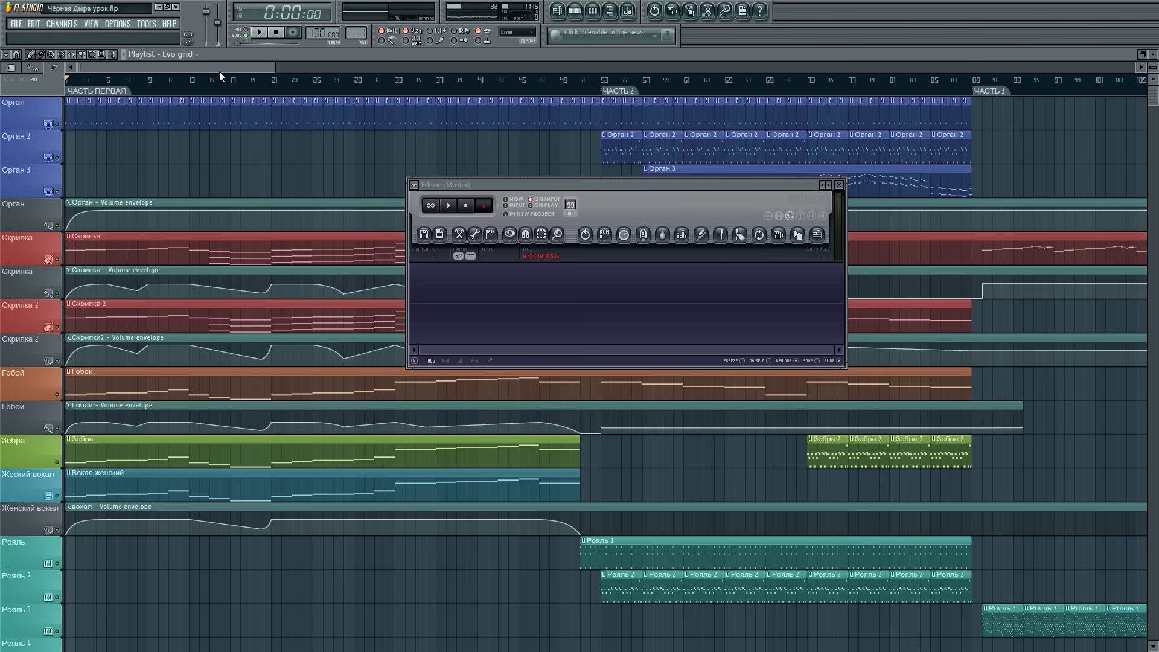
{"action": "mouse_move", "coordinate": [235, 66]}
{"action": "left_mouse_down"}
{"action": "mouse_move", "coordinate": [274, 64]}
{"action": "mouse_move", "coordinate": [224, 64]}
{"action": "mouse_move", "coordinate": [295, 64]}
{"action": "left_mouse_up"}
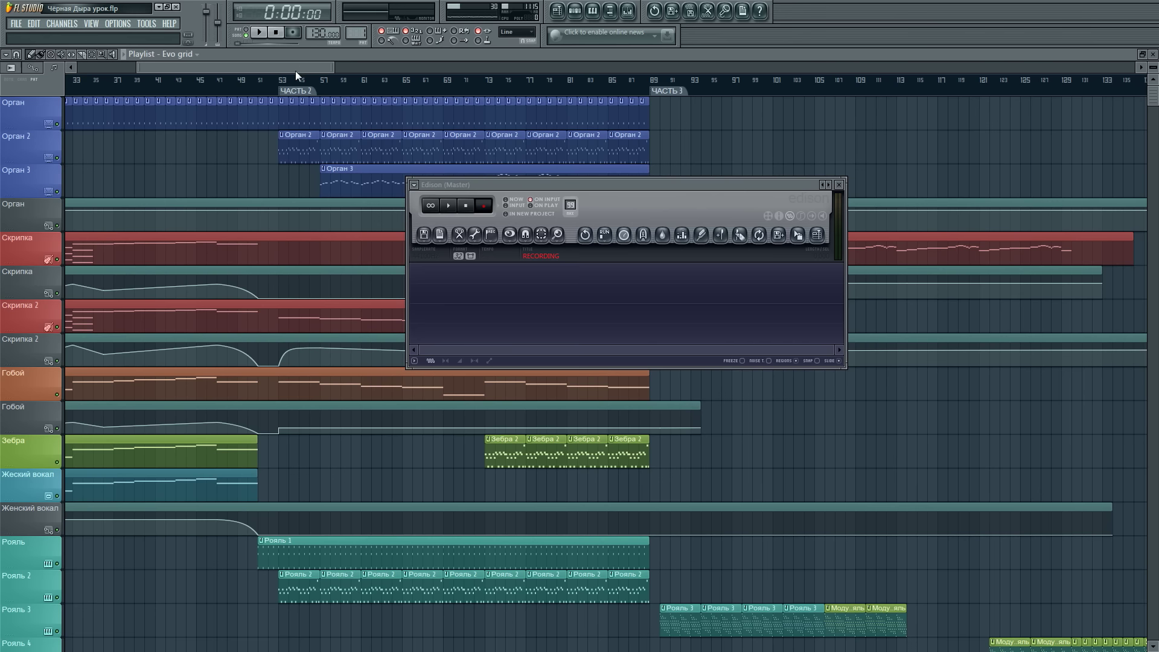
{"action": "left_click_drag", "start_coordinate": [326, 68], "coordinate": [344, 69]}
{"action": "left_click_drag", "start_coordinate": [345, 215], "coordinate": [334, 192]}
{"action": "scroll", "coordinate": [326, 278], "scroll_direction": "down", "scroll_amount": 8}
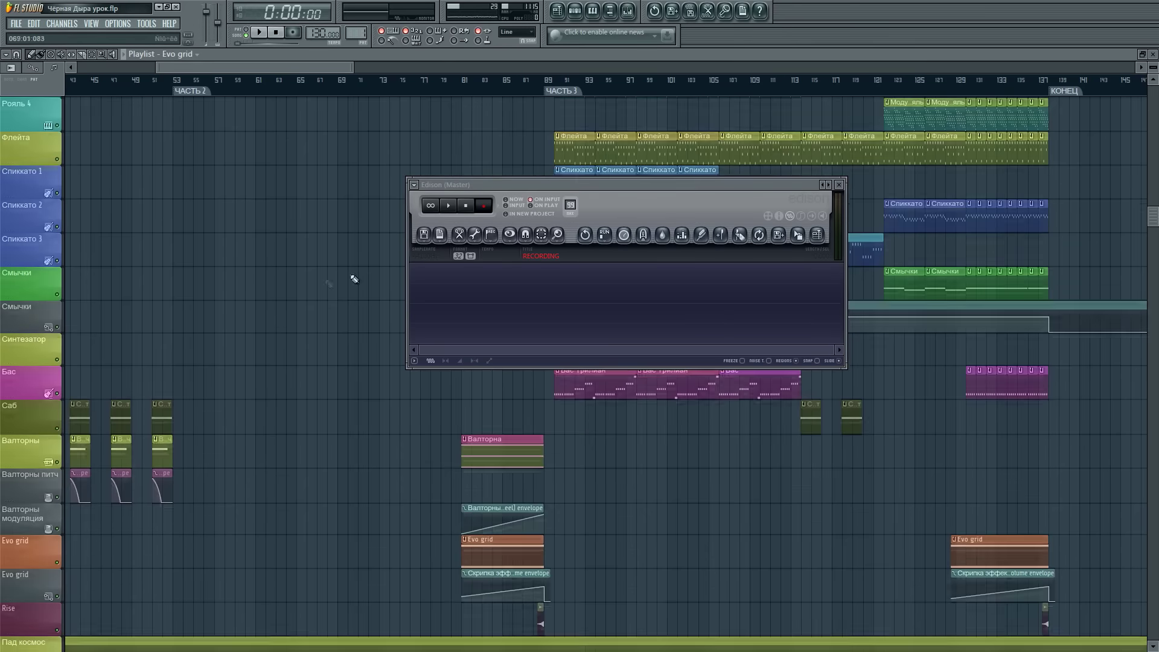
{"action": "left_click_drag", "start_coordinate": [823, 188], "coordinate": [893, 185]}
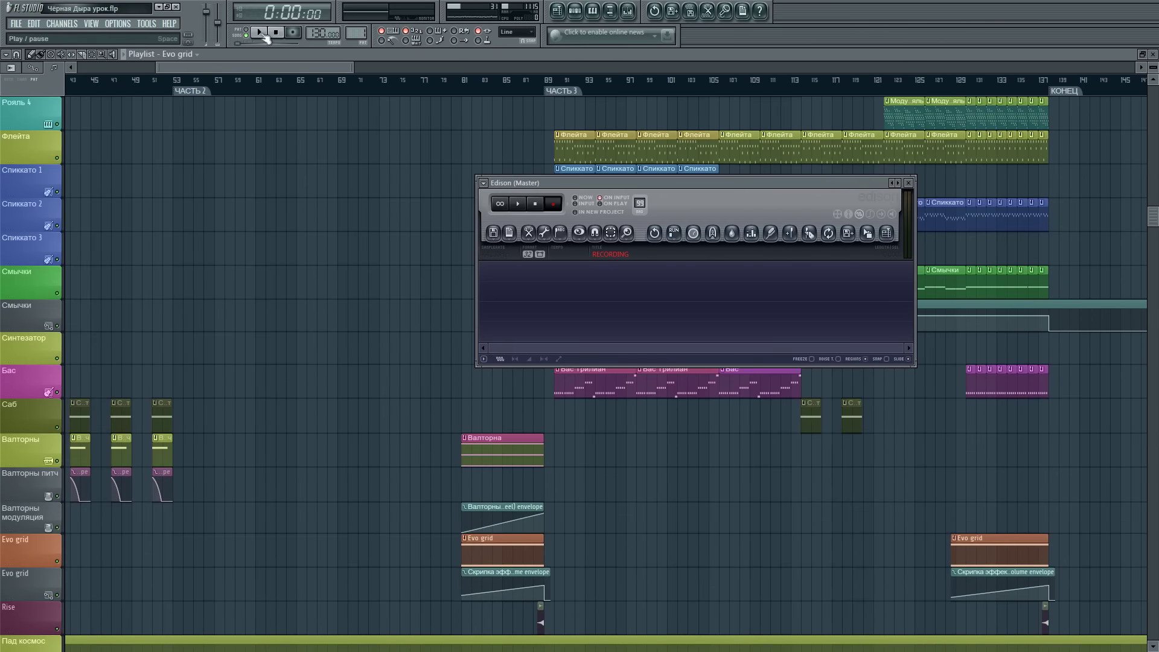
{"action": "left_click", "coordinate": [908, 183]}
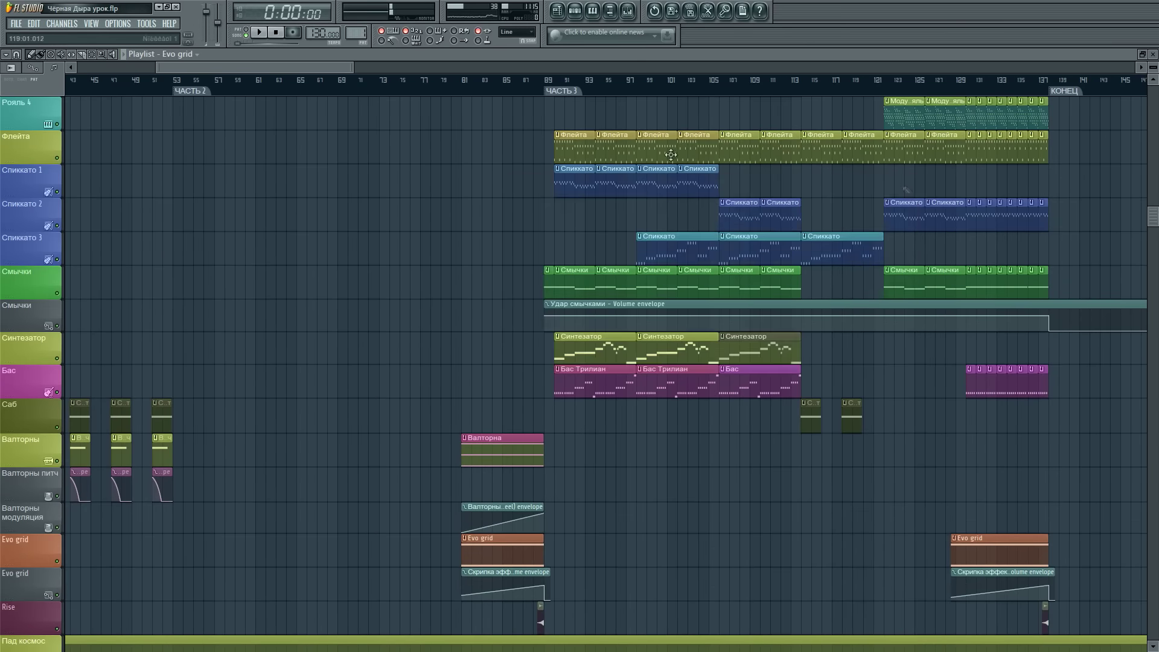
- Look over the whole playlist arrangement from the ЧАСТЬ ПЕРВАЯ marker to КОНЕЦ
{"action": "left_click_drag", "start_coordinate": [263, 70], "coordinate": [180, 63]}
{"action": "scroll", "coordinate": [622, 307], "scroll_direction": "up", "scroll_amount": 3}
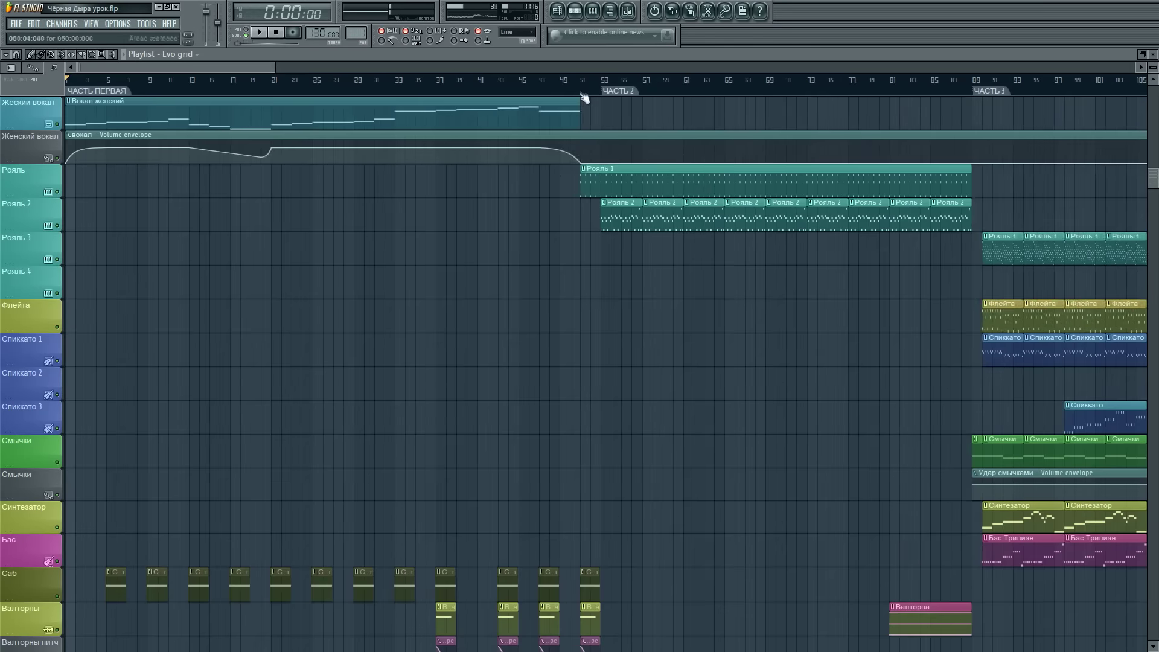
{"action": "scroll", "coordinate": [581, 92], "scroll_direction": "down", "scroll_amount": 2}
{"action": "scroll", "coordinate": [584, 97], "scroll_direction": "down", "scroll_amount": 1}
{"action": "scroll", "coordinate": [465, 315], "scroll_direction": "up", "scroll_amount": 7}
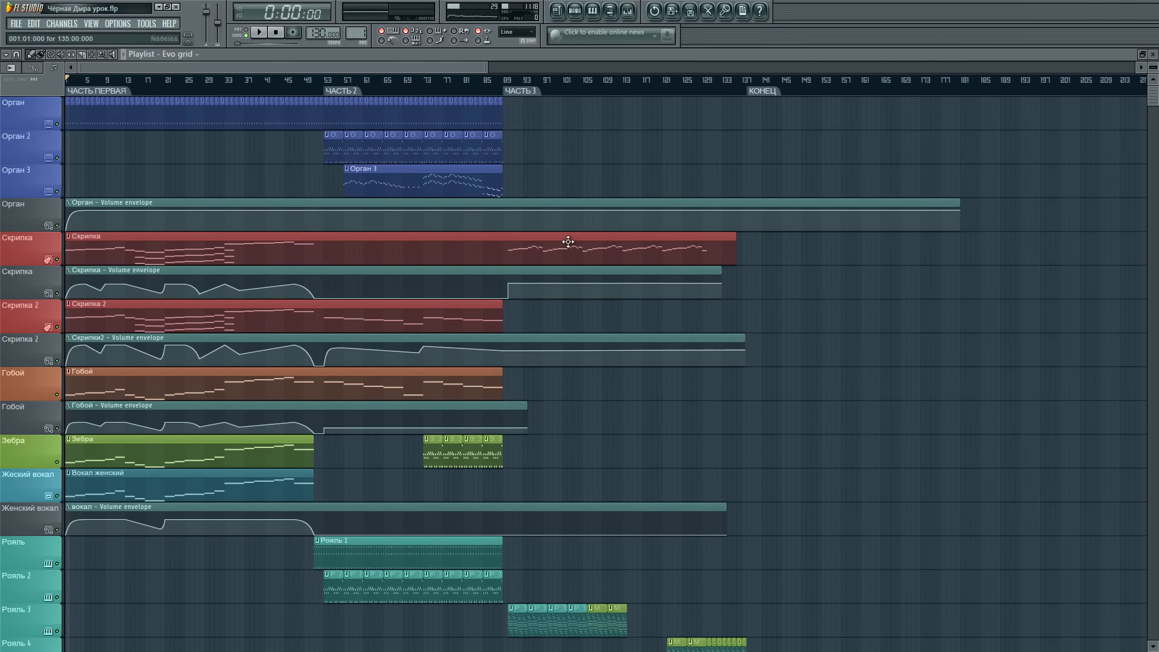
{"action": "scroll", "coordinate": [581, 94], "scroll_direction": "up", "scroll_amount": 2}
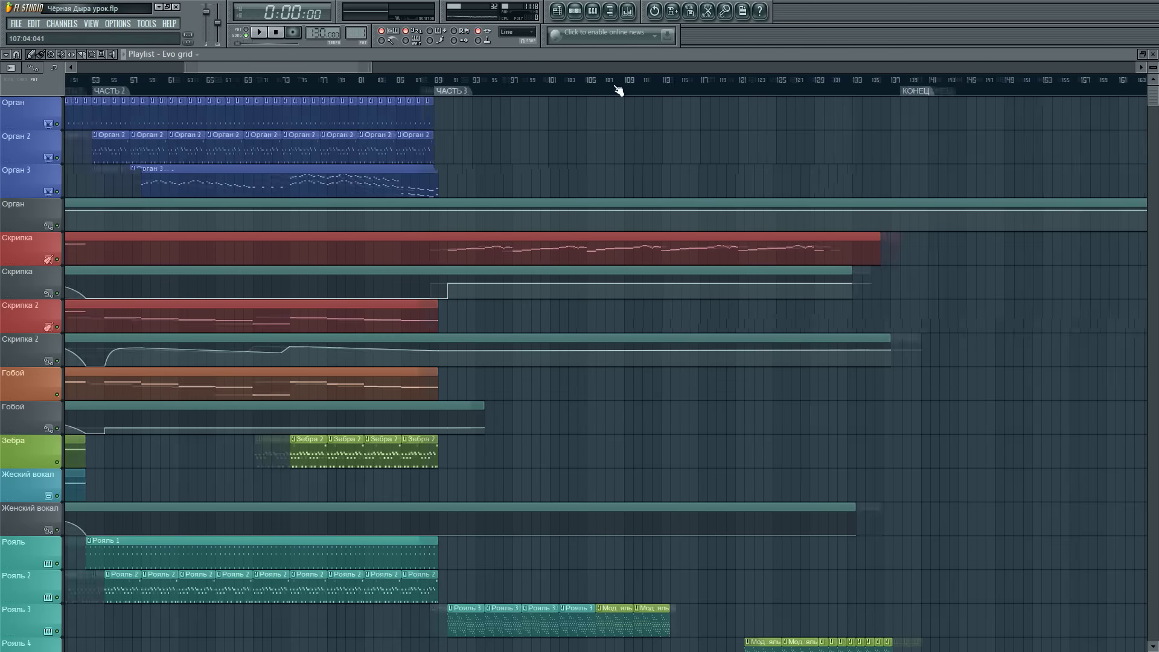
- Examine the ЧАСТЬ 3 clips up to the КОНЕЦ marker, from the Рояль tracks down to Пад космос
{"action": "scroll", "coordinate": [553, 88], "scroll_direction": "down", "scroll_amount": 3}
{"action": "scroll", "coordinate": [558, 92], "scroll_direction": "up", "scroll_amount": 1}
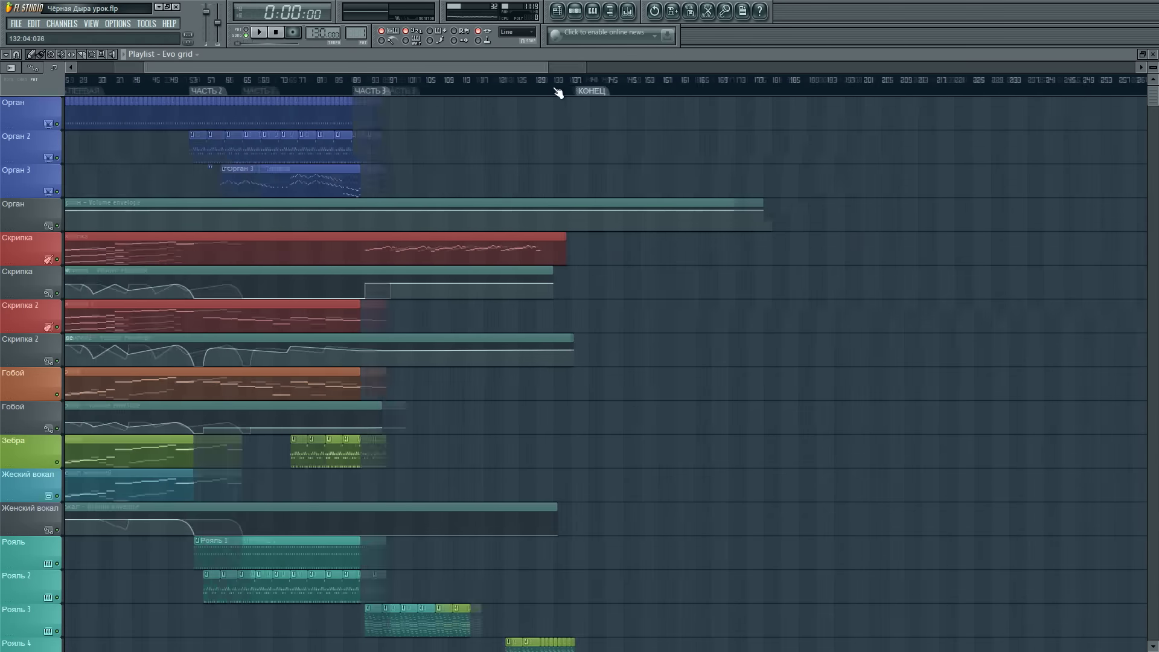
{"action": "scroll", "coordinate": [402, 342], "scroll_direction": "down", "scroll_amount": 4}
{"action": "scroll", "coordinate": [364, 85], "scroll_direction": "up", "scroll_amount": 3}
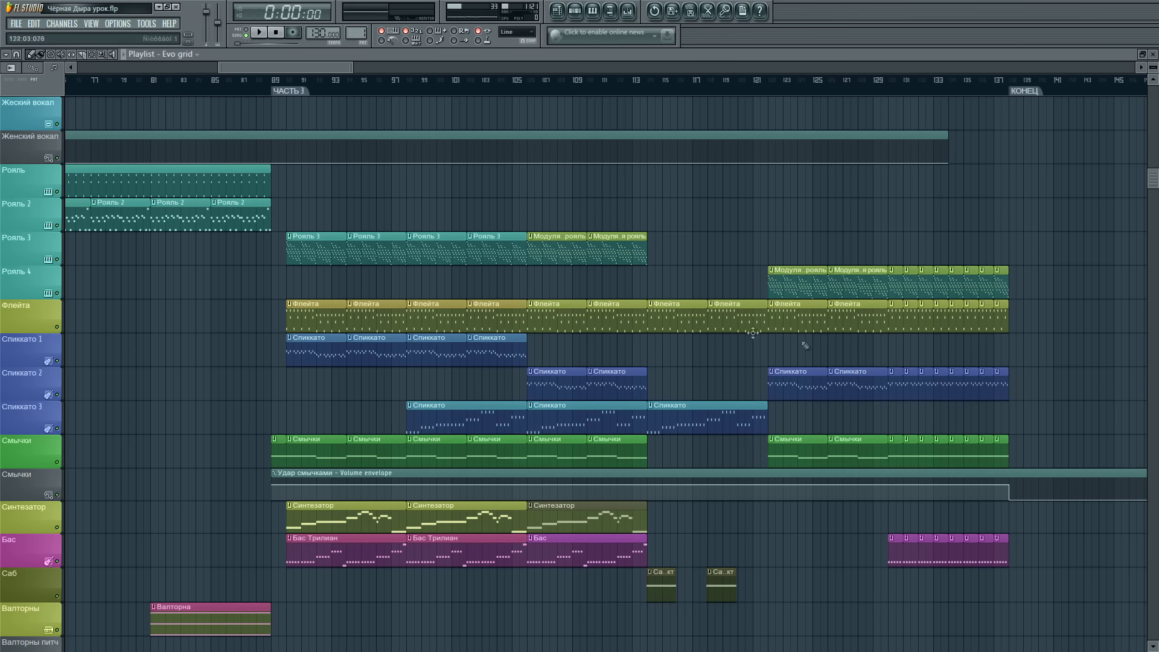
{"action": "scroll", "coordinate": [612, 507], "scroll_direction": "down", "scroll_amount": 1}
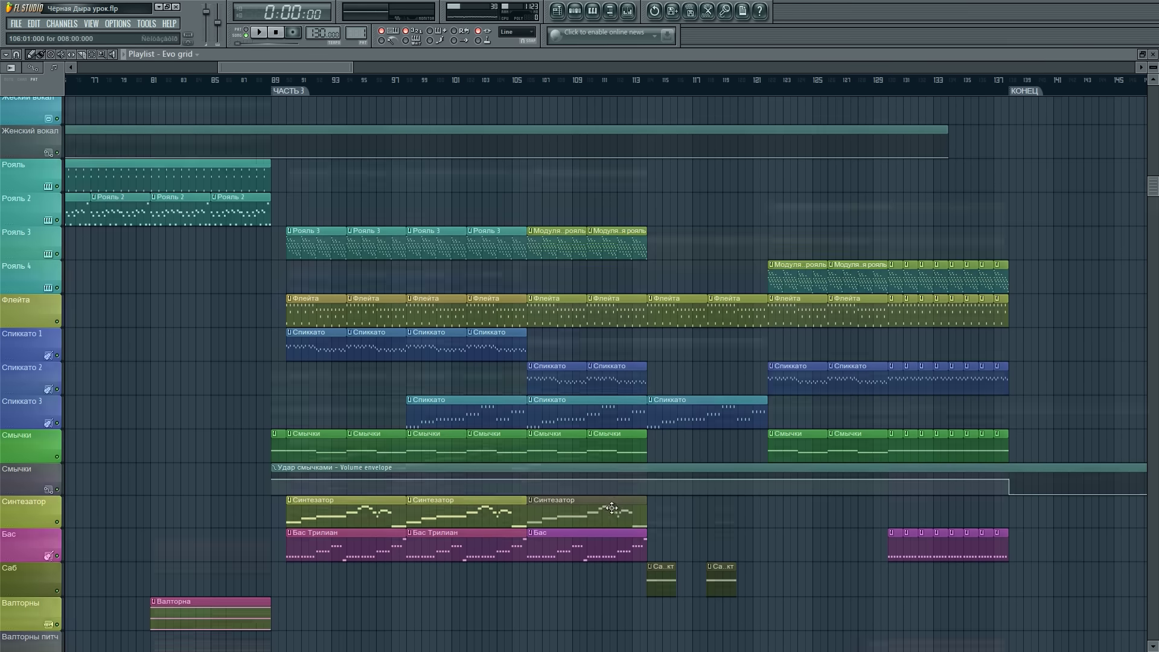
{"action": "scroll", "coordinate": [611, 508], "scroll_direction": "down", "scroll_amount": 3}
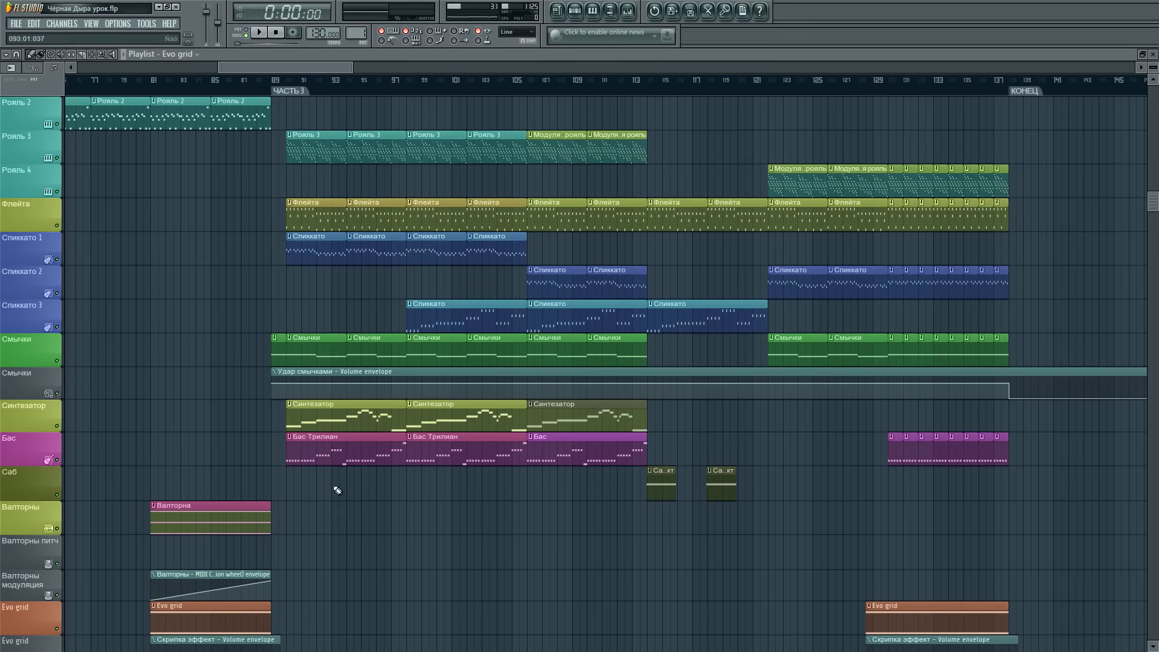
{"action": "scroll", "coordinate": [354, 461], "scroll_direction": "down", "scroll_amount": 5}
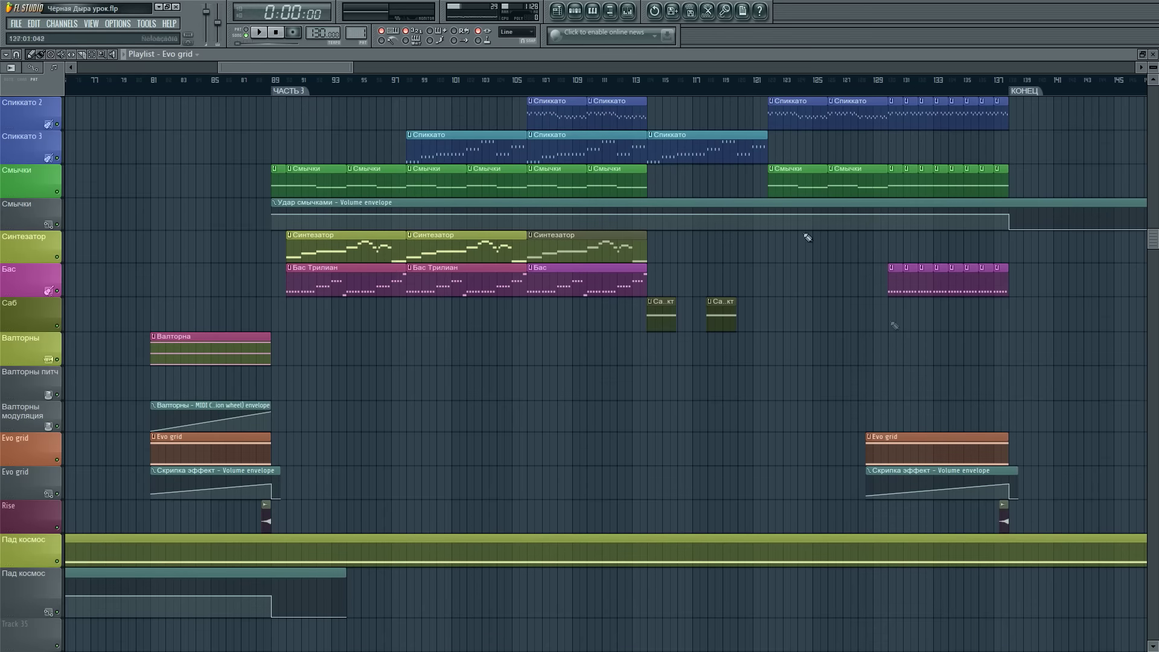
- Play the song from the start of ЧАСТЬ ПЕРВАЯ with the mixer shown below the playlist
{"action": "left_click_drag", "start_coordinate": [267, 67], "coordinate": [114, 66]}
{"action": "scroll", "coordinate": [292, 305], "scroll_direction": "up", "scroll_amount": 12}
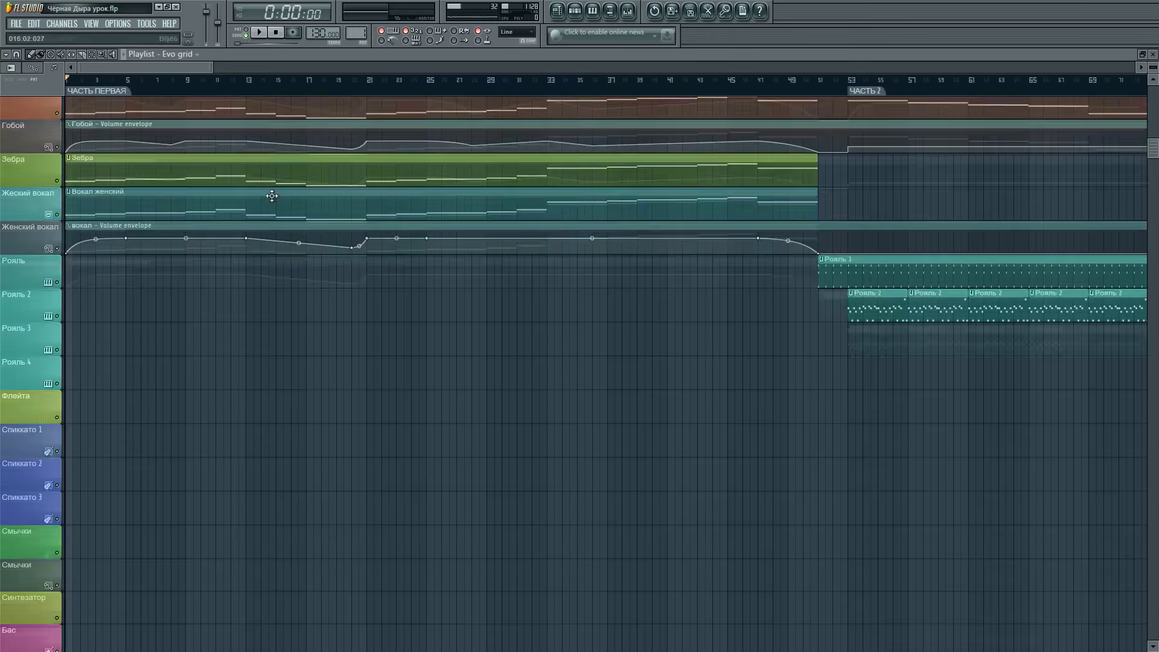
{"action": "scroll", "coordinate": [239, 88], "scroll_direction": "down", "scroll_amount": 6}
{"action": "scroll", "coordinate": [230, 87], "scroll_direction": "down", "scroll_amount": 2}
{"action": "scroll", "coordinate": [189, 567], "scroll_direction": "up", "scroll_amount": 7}
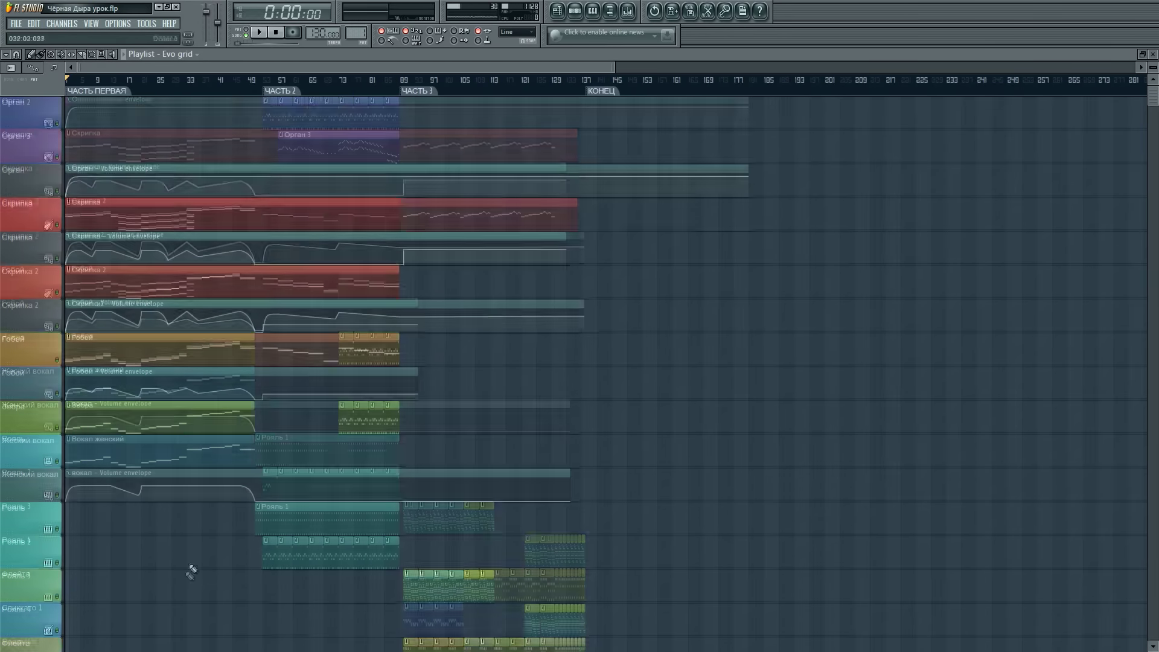
{"action": "scroll", "coordinate": [139, 85], "scroll_direction": "up", "scroll_amount": 6}
{"action": "left_click_drag", "start_coordinate": [160, 71], "coordinate": [69, 73]}
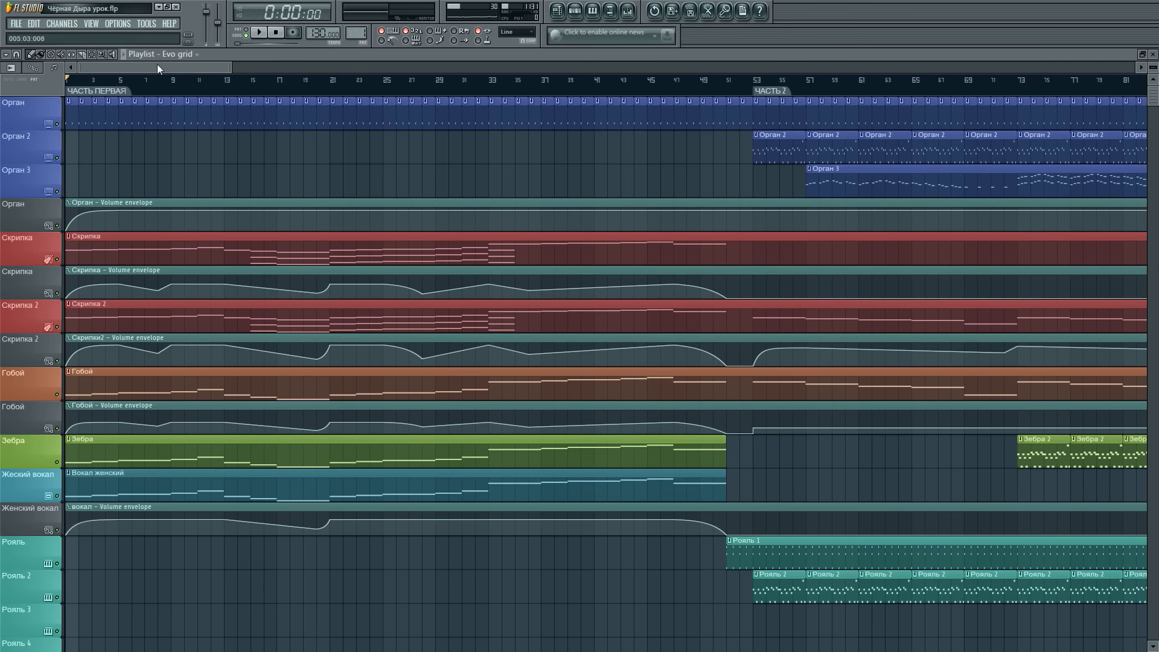
{"action": "left_click", "coordinate": [261, 33]}
{"action": "left_click", "coordinate": [628, 11]}
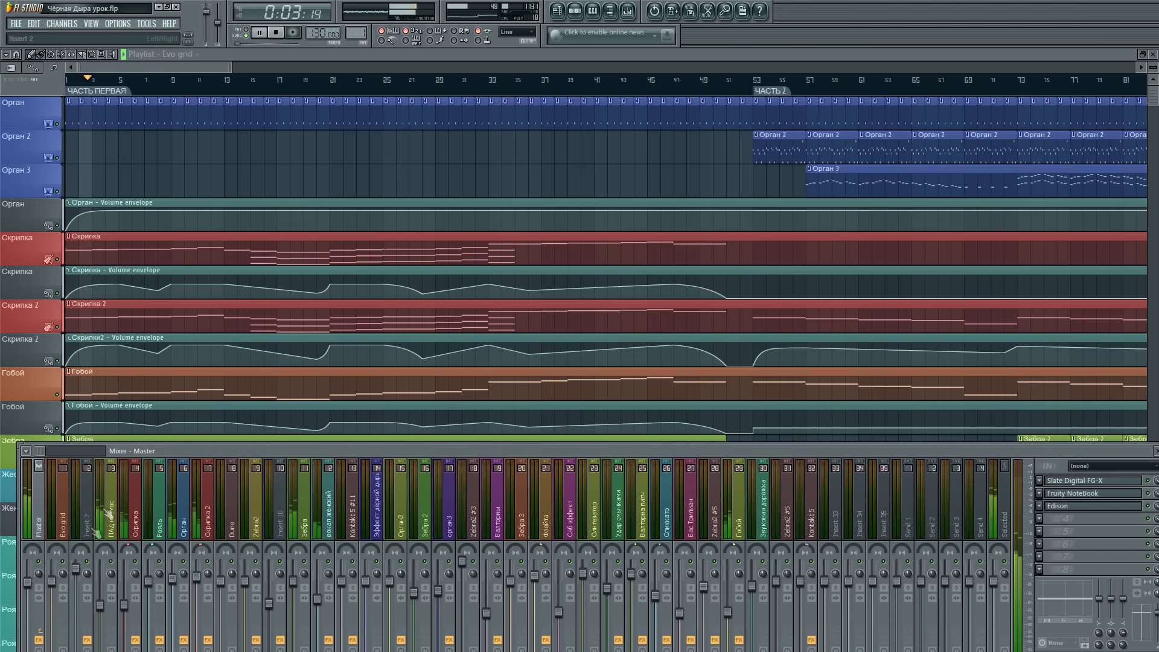
{"action": "left_click_drag", "start_coordinate": [180, 451], "coordinate": [168, 431]}
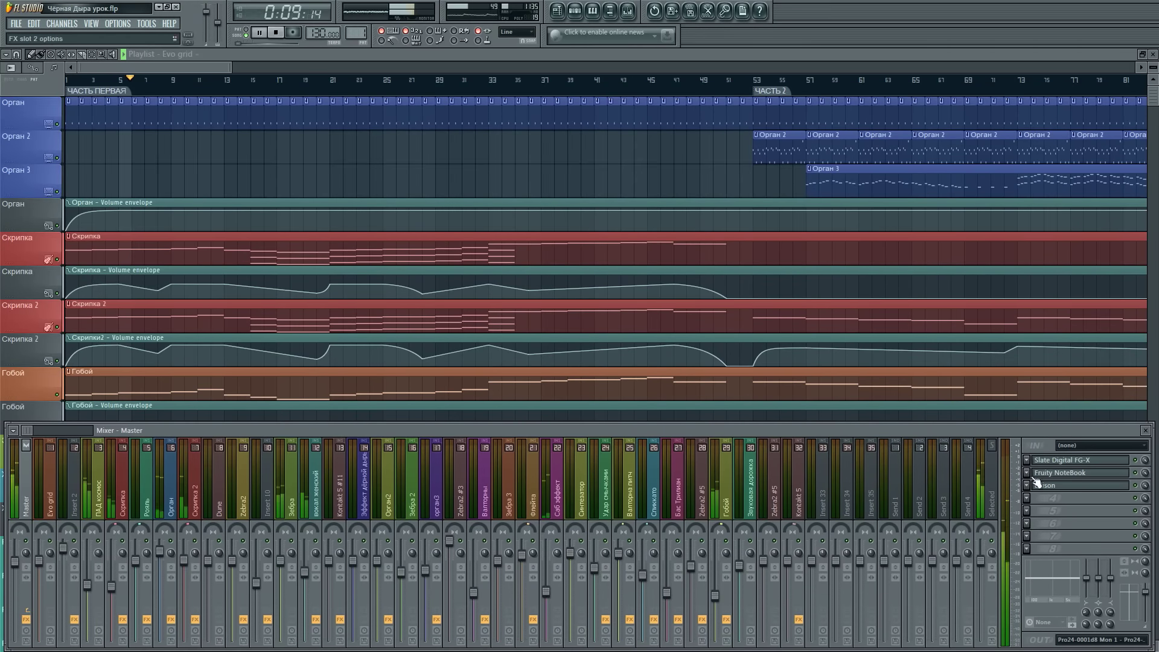
- Check the master track's Edison recorder during playback, stop the song and close the recorder
{"action": "left_click", "coordinate": [1050, 489]}
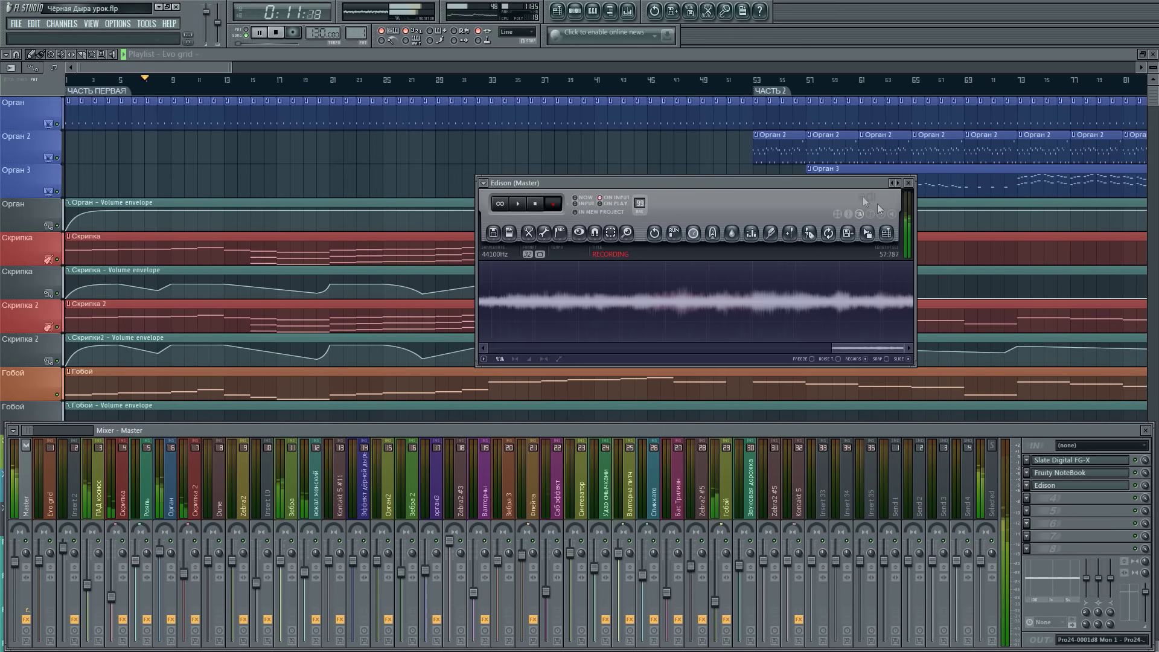
{"action": "left_click_drag", "start_coordinate": [852, 183], "coordinate": [917, 433]}
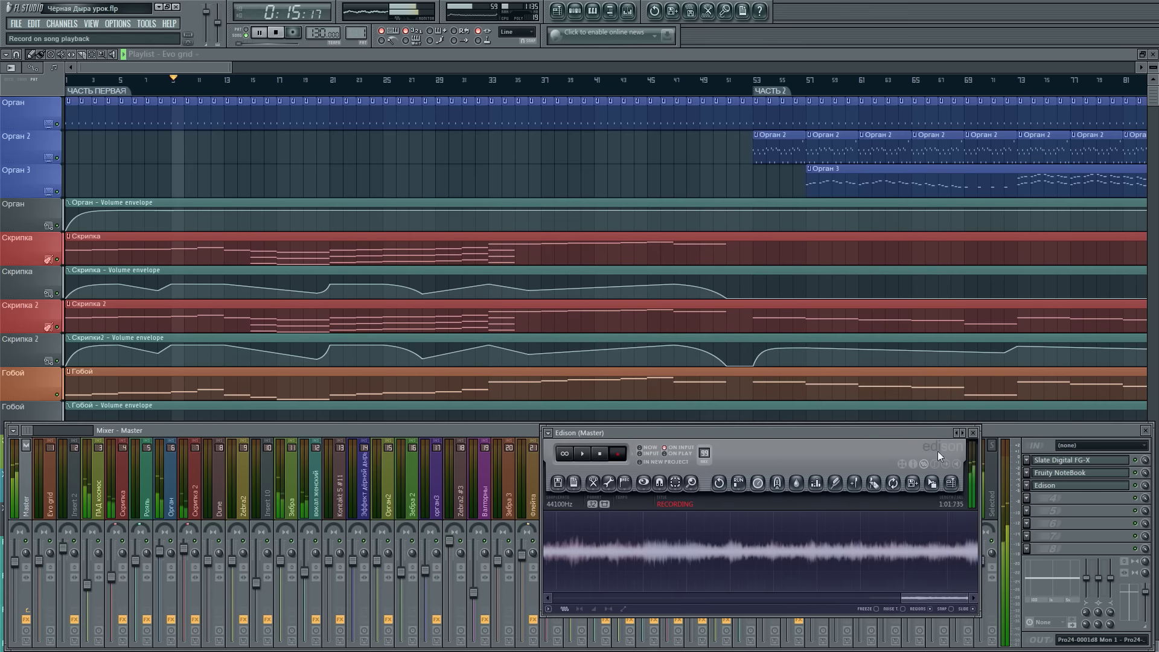
{"action": "left_click", "coordinate": [973, 433]}
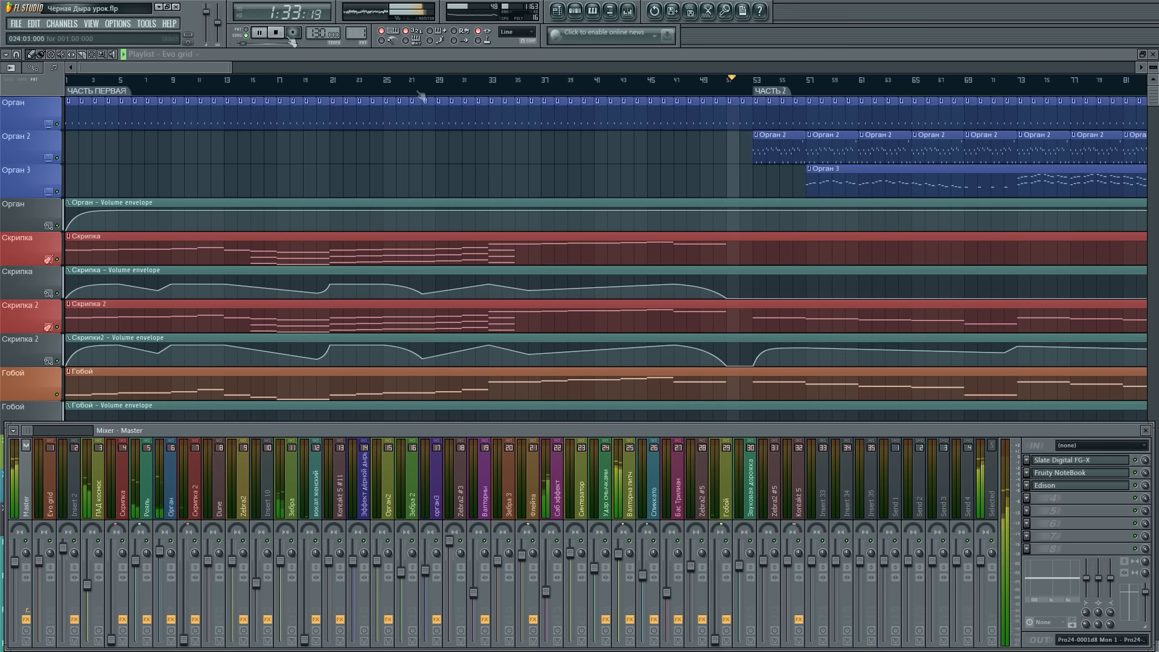
{"action": "left_click", "coordinate": [1047, 486]}
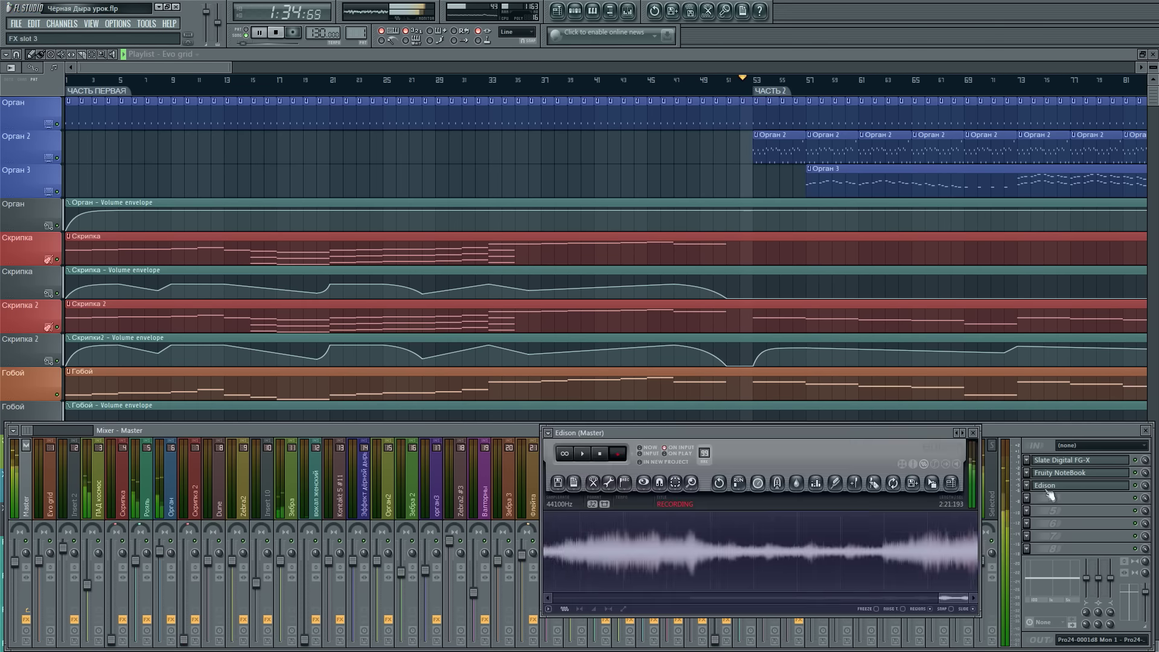
{"action": "left_click", "coordinate": [277, 34]}
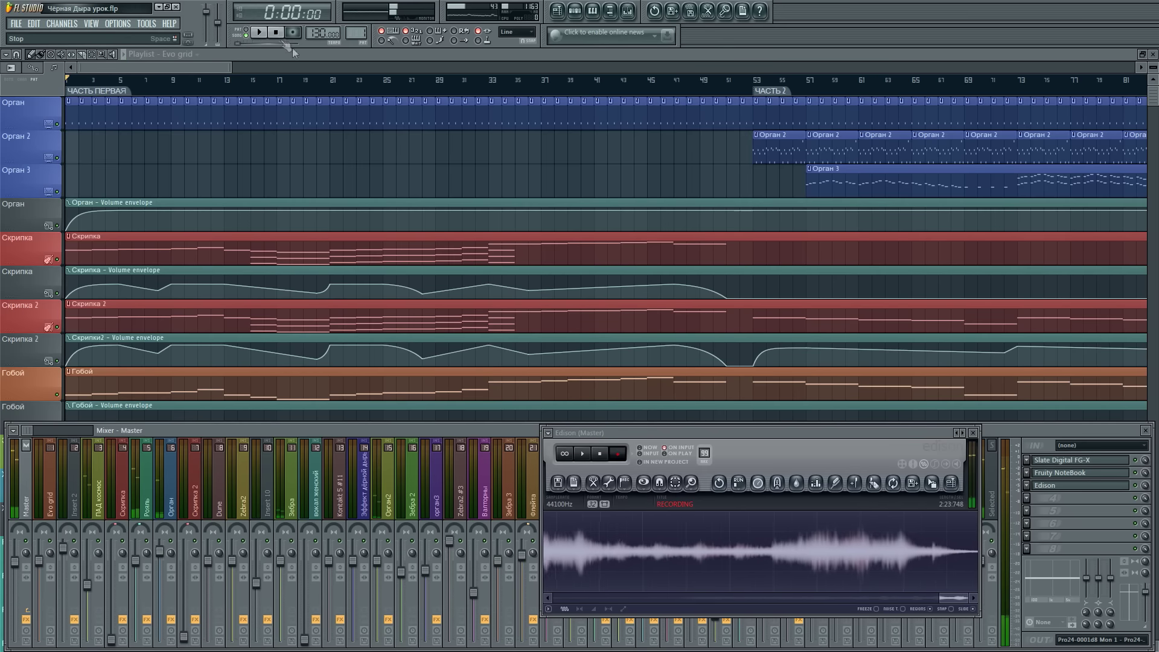
{"action": "left_click", "coordinate": [973, 433]}
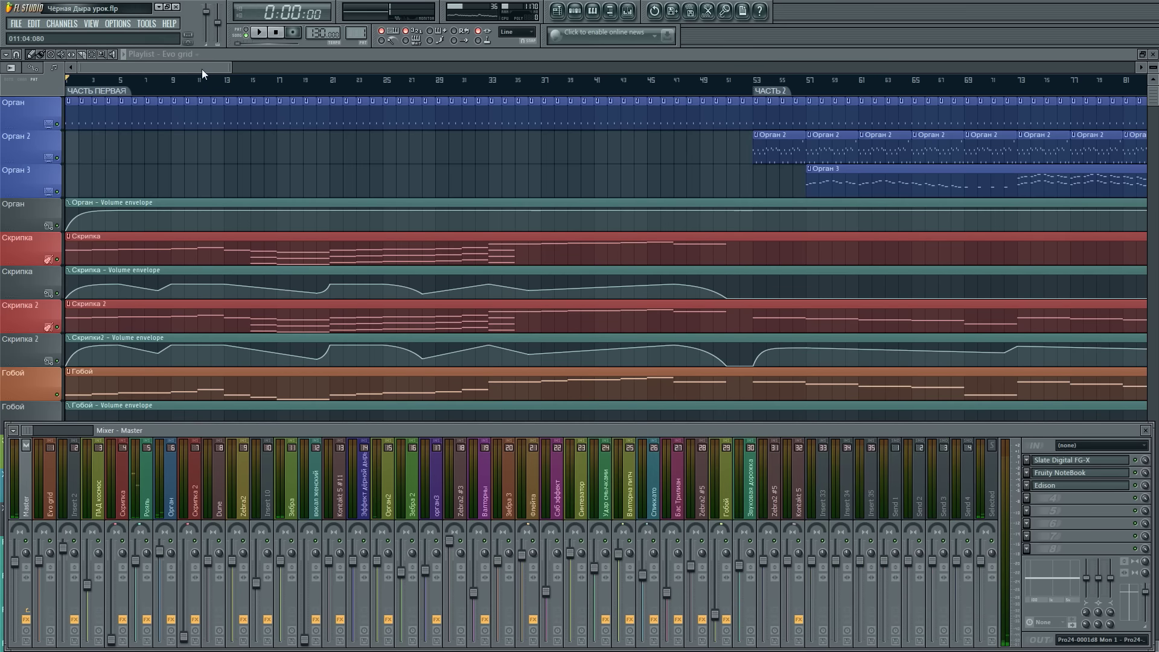
- Select the Скрипка track in the mixer, restart playback and show that channel's Kontakt instrument
{"action": "key", "text": "F9"}
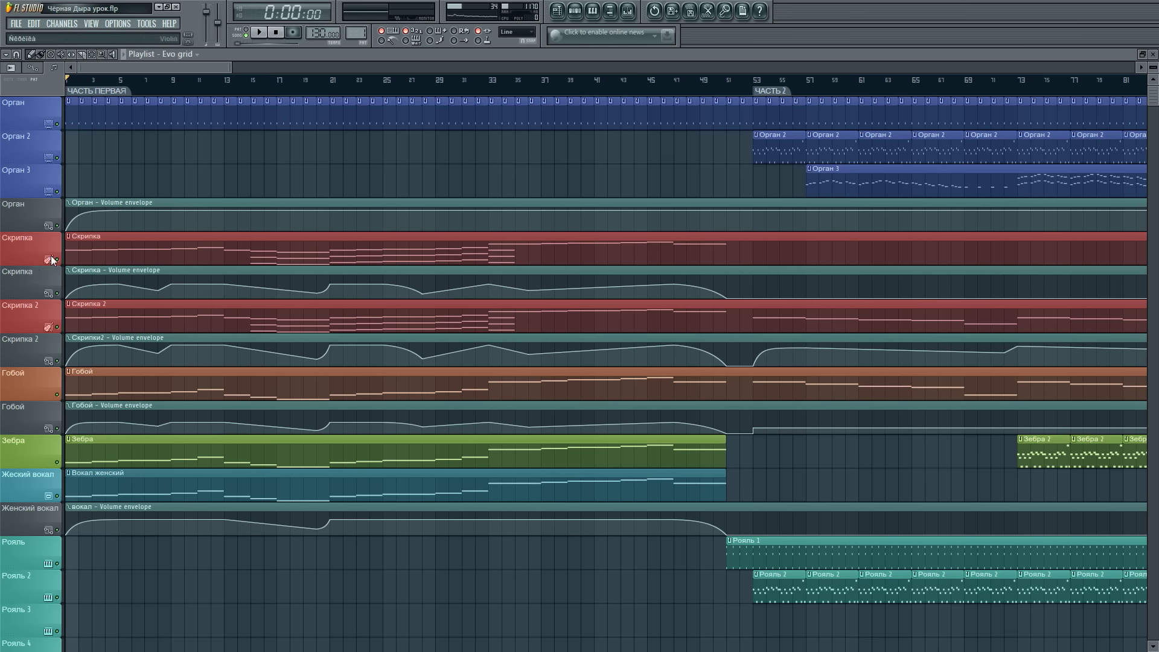
{"action": "left_click", "coordinate": [629, 13]}
{"action": "left_click", "coordinate": [123, 501]}
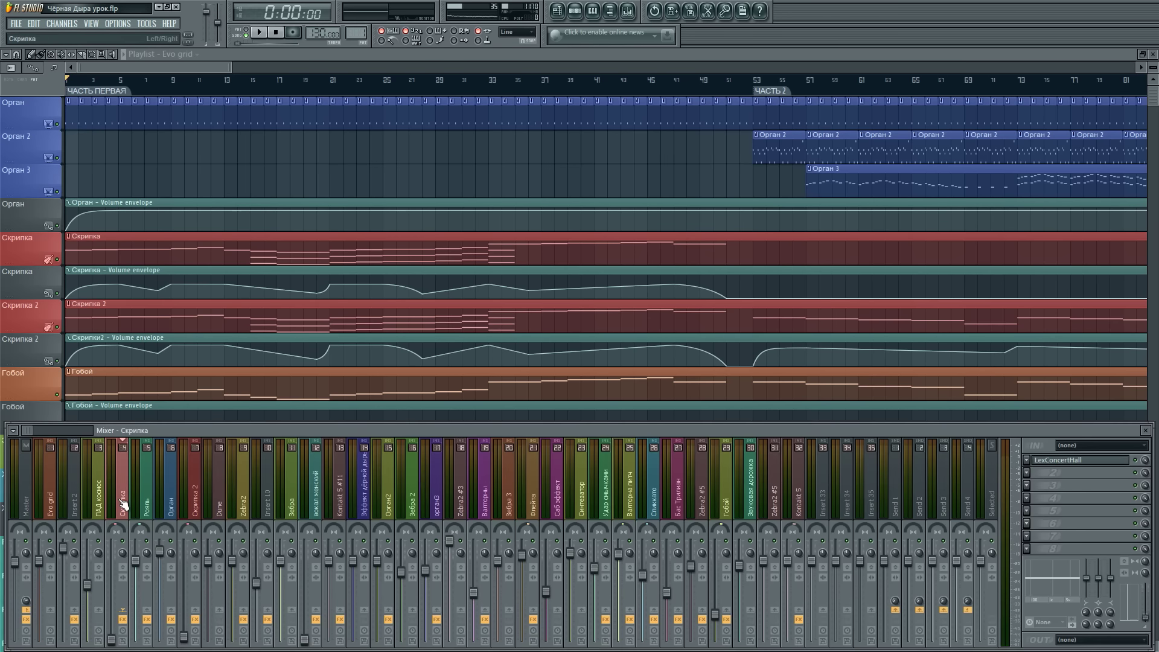
{"action": "key", "text": "space"}
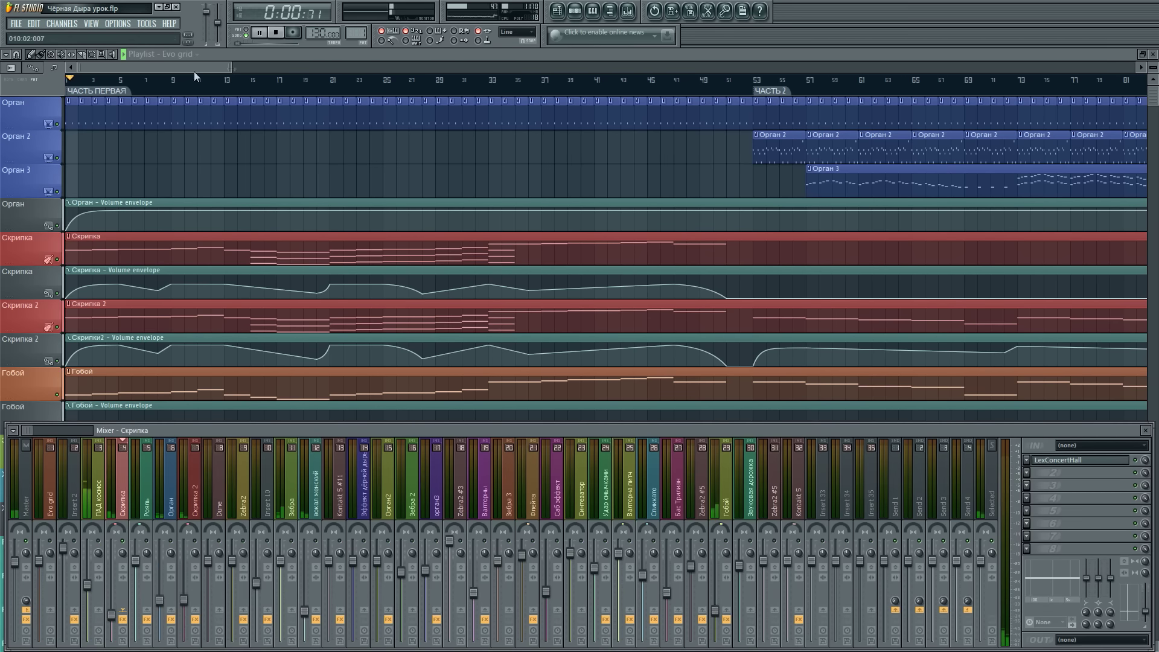
{"action": "left_click", "coordinate": [1153, 54]}
{"action": "left_click", "coordinate": [68, 121]}
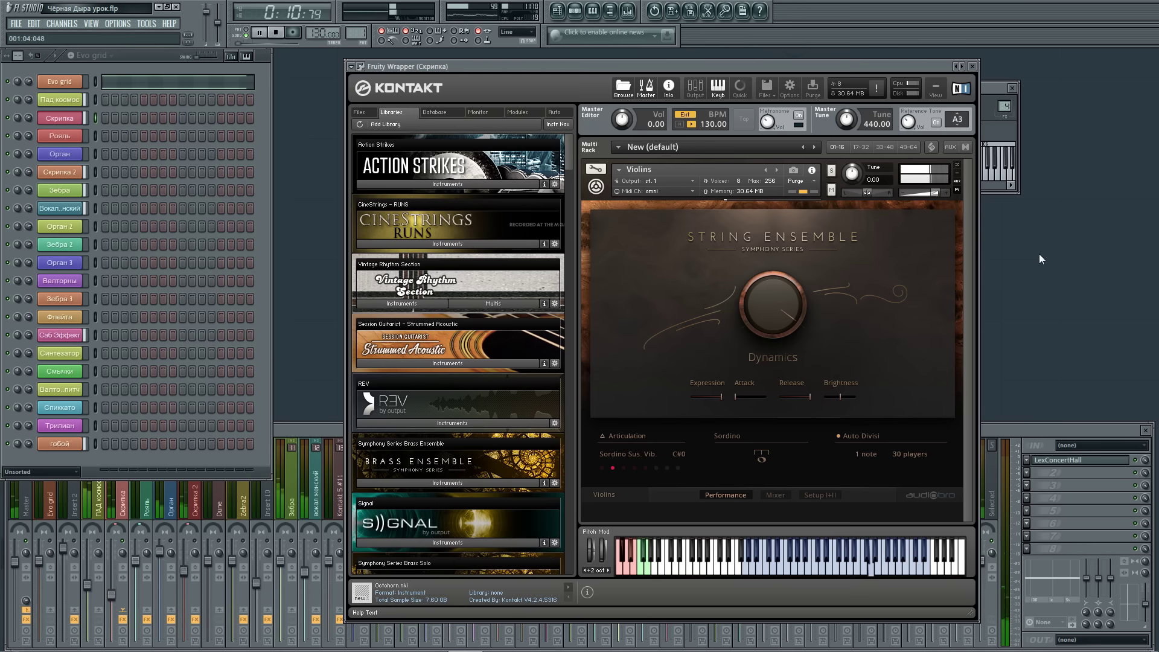
- Open the LexConcertHall reverb on the Скрипка mixer track and display its preset categories
{"action": "left_click", "coordinate": [119, 509]}
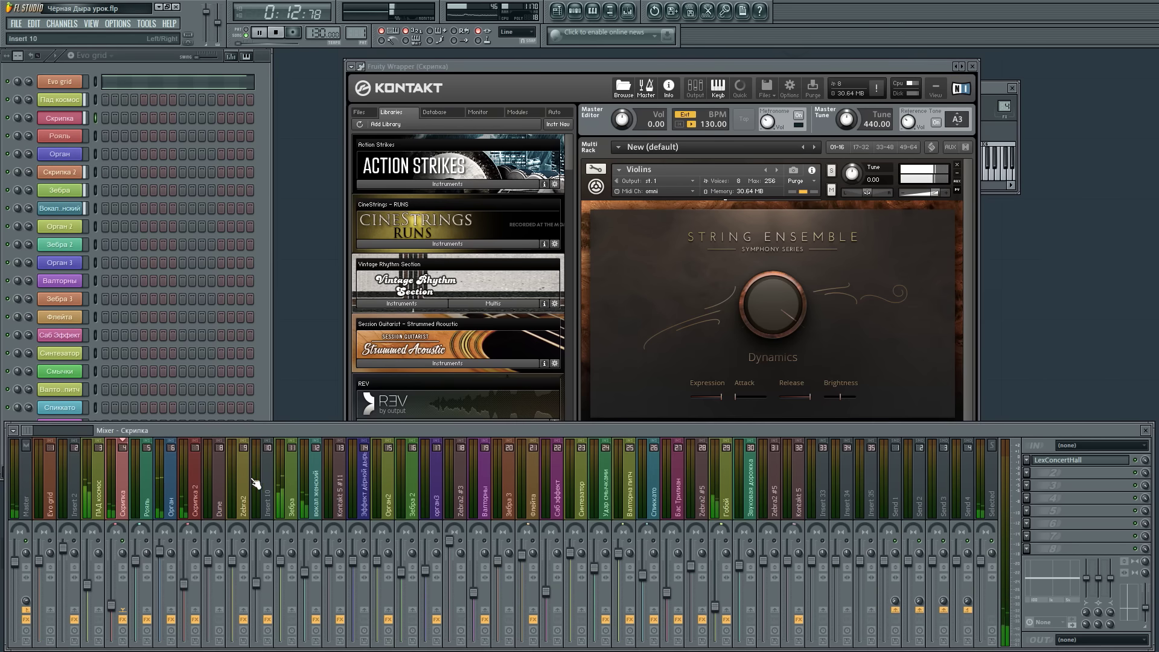
{"action": "left_click", "coordinate": [1059, 466]}
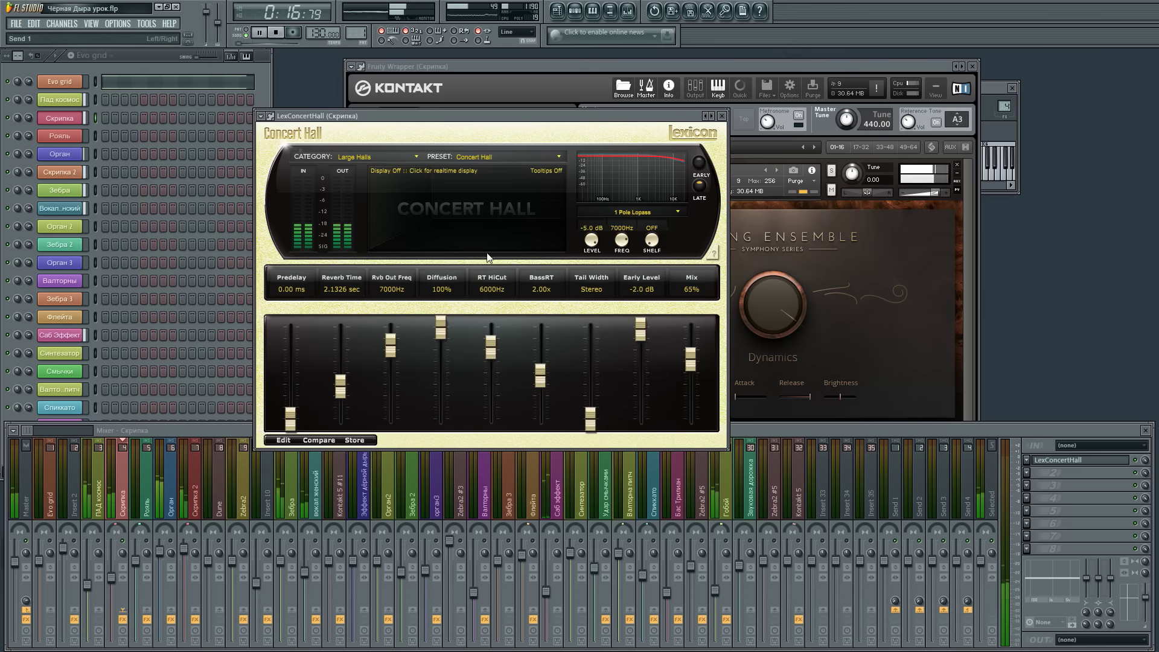
{"action": "left_click", "coordinate": [379, 156]}
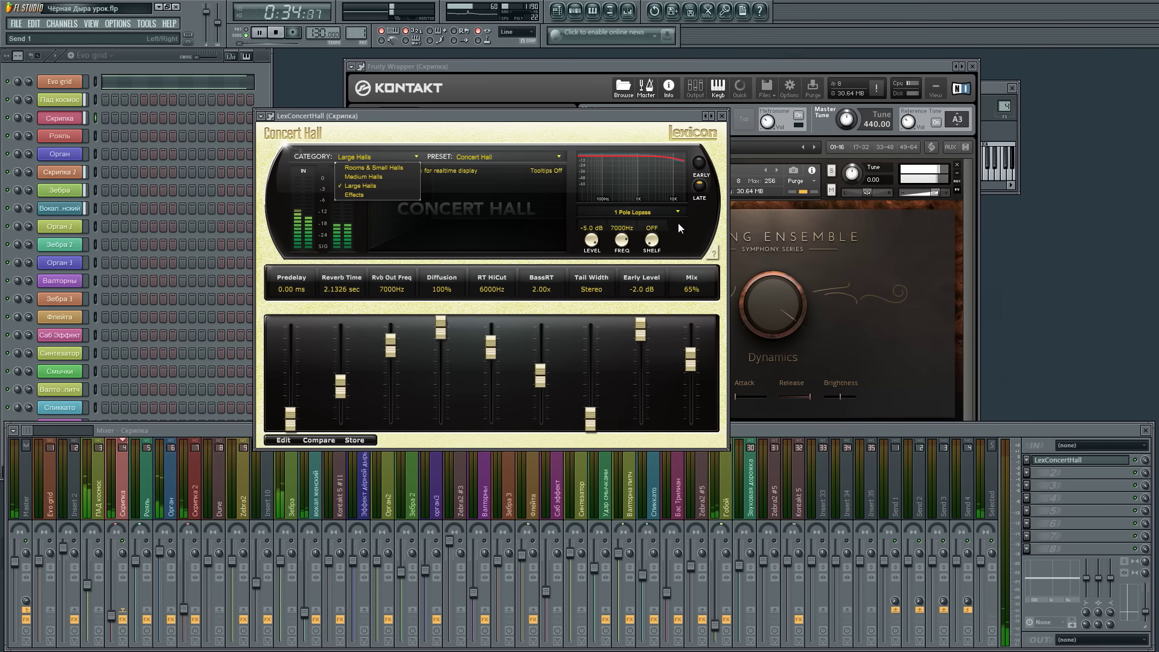
- Open the Скрипка clip in a maximized piano roll and view its notes around bars 23 to 32
{"action": "left_click", "coordinate": [557, 10]}
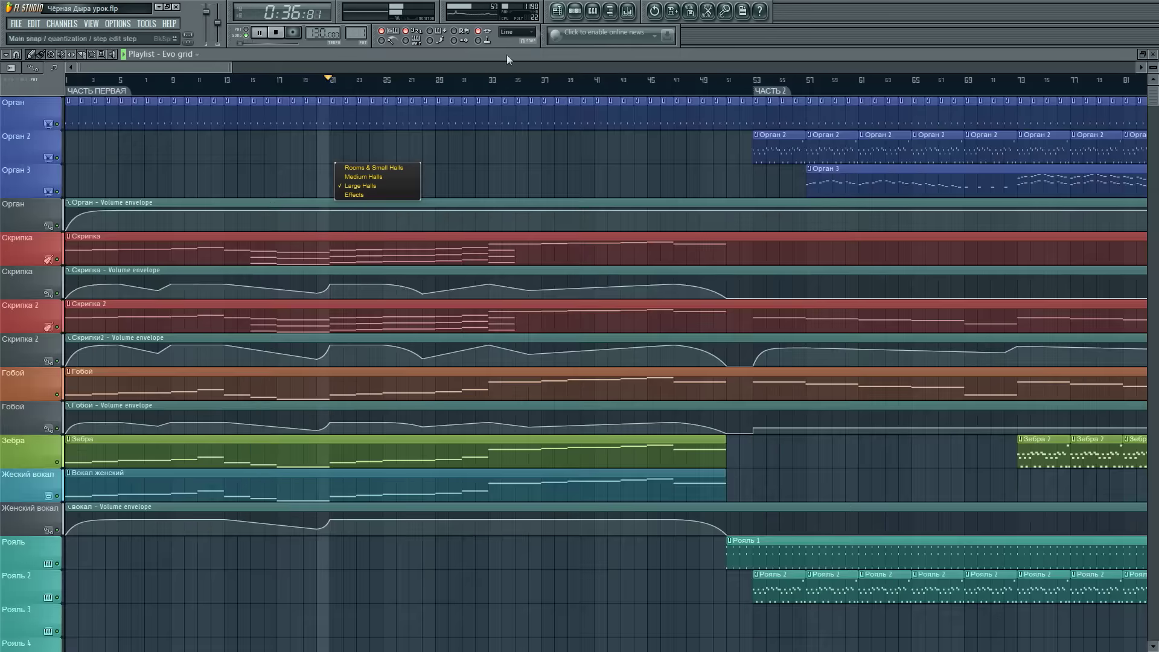
{"action": "double_click", "coordinate": [329, 258]}
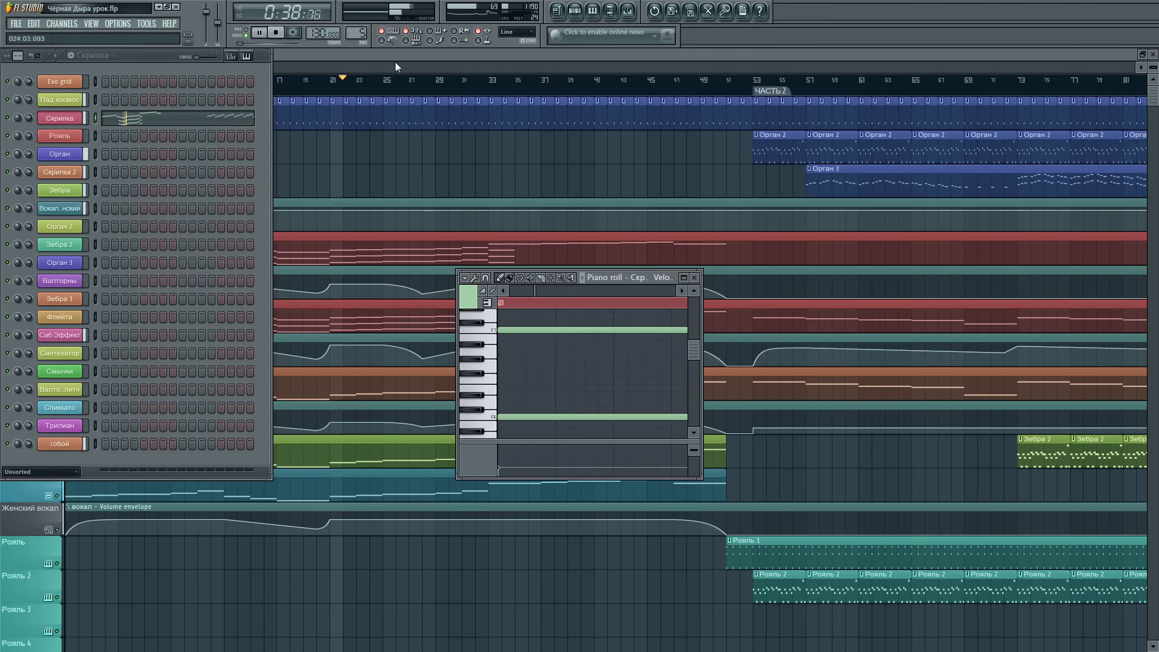
{"action": "left_click", "coordinate": [691, 279]}
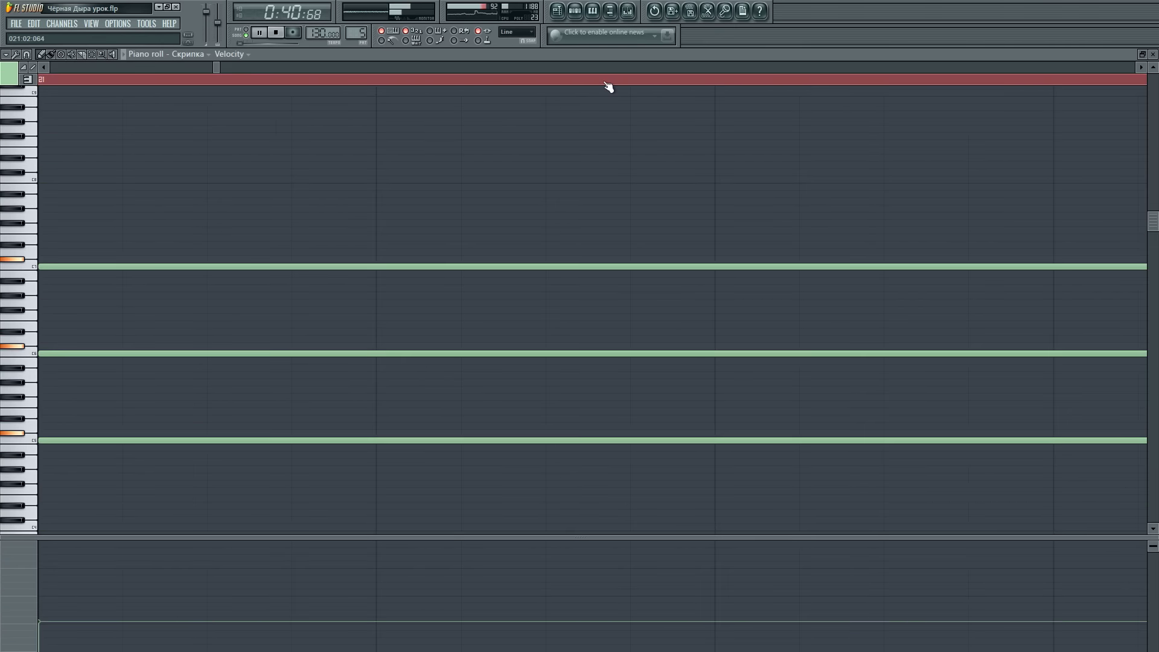
{"action": "left_click_drag", "start_coordinate": [216, 68], "coordinate": [297, 69]}
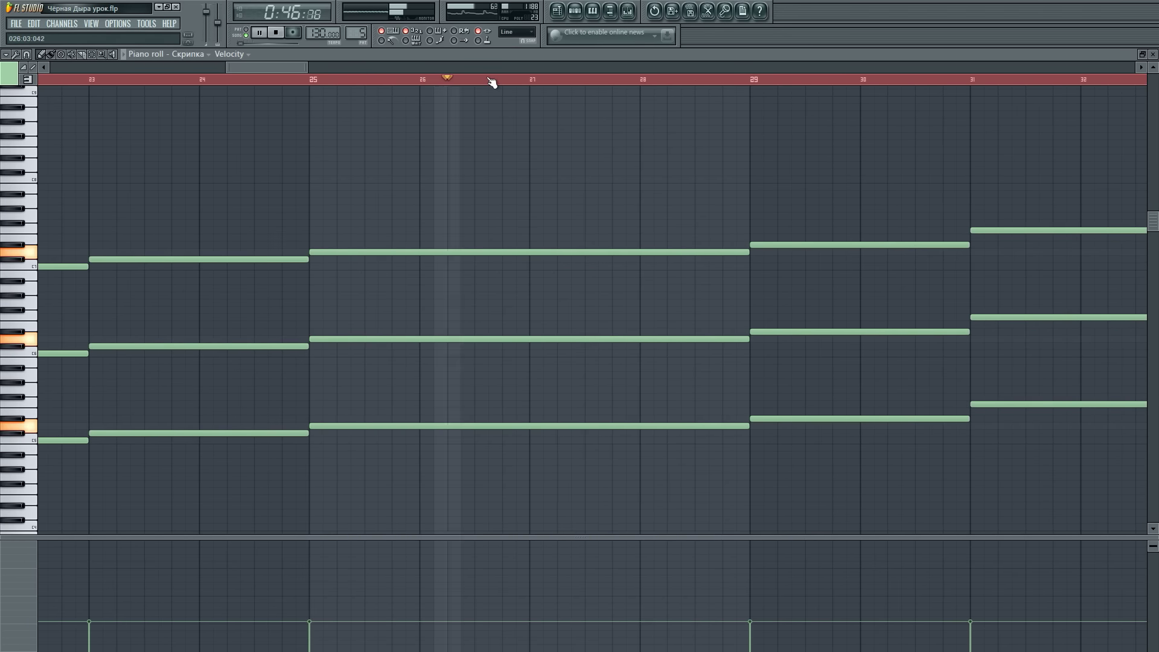
- Play the Скрипка notes from around bar 25, close the piano roll and display the playlist from its first part
{"action": "scroll", "coordinate": [302, 84], "scroll_direction": "right", "scroll_amount": 3}
{"action": "left_click", "coordinate": [324, 81]}
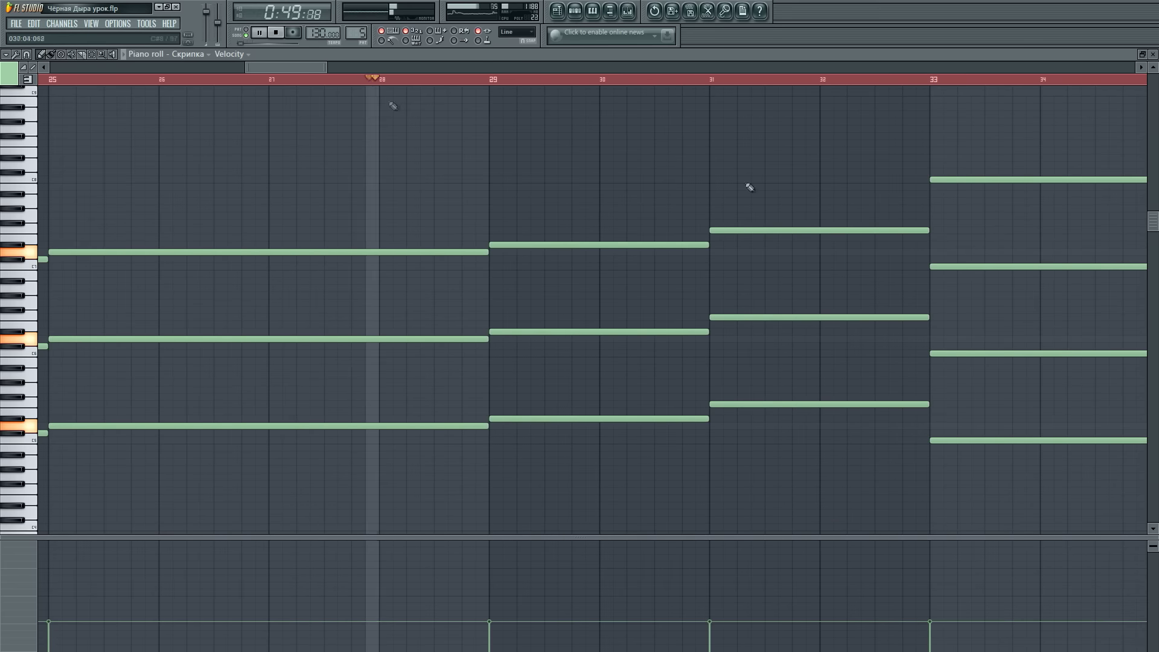
{"action": "left_click", "coordinate": [1153, 55]}
{"action": "scroll", "coordinate": [550, 90], "scroll_direction": "down", "scroll_amount": 2}
{"action": "scroll", "coordinate": [550, 90], "scroll_direction": "up", "scroll_amount": 4}
{"action": "scroll", "coordinate": [551, 90], "scroll_direction": "down", "scroll_amount": 4}
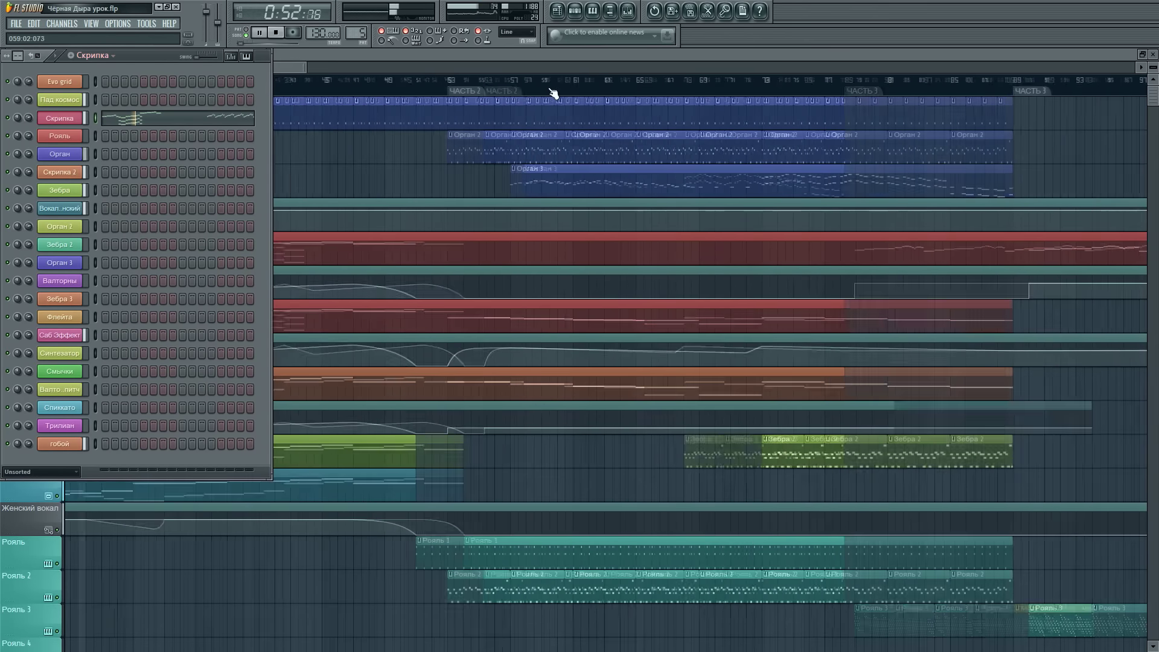
{"action": "left_click", "coordinate": [297, 67]}
{"action": "left_click_drag", "start_coordinate": [190, 66], "coordinate": [47, 81]}
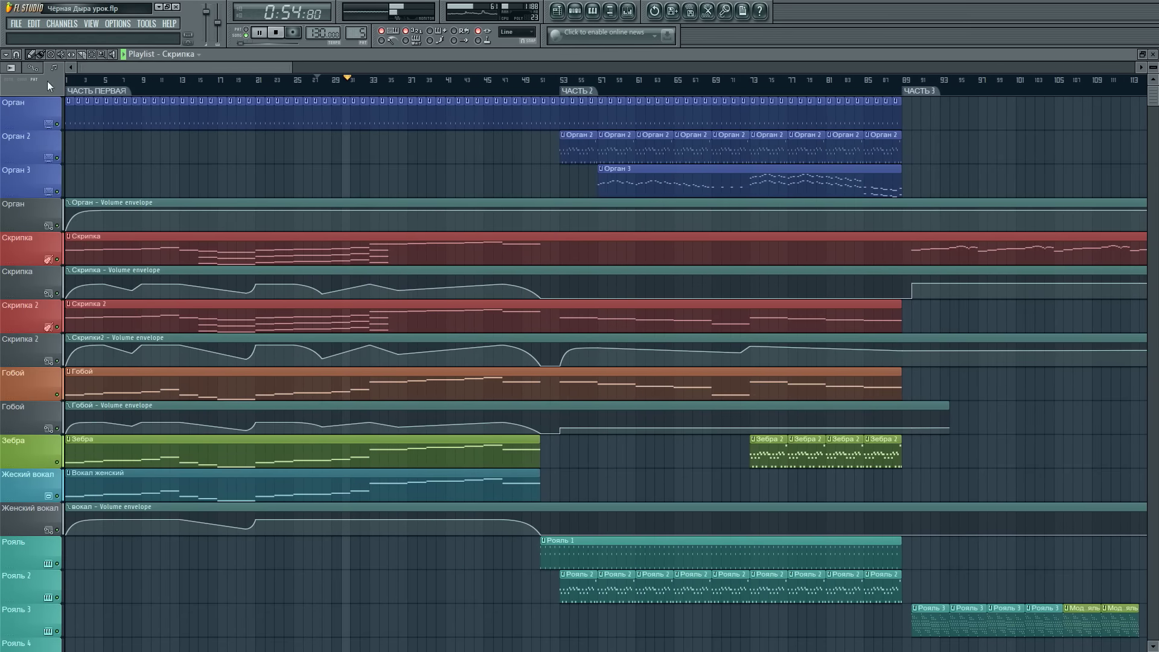
- Reopen the Скрипка clip in the piano roll and replay its notes around bars 43 to 47
{"action": "double_click", "coordinate": [401, 261]}
{"action": "scroll", "coordinate": [417, 83], "scroll_direction": "down", "scroll_amount": 8}
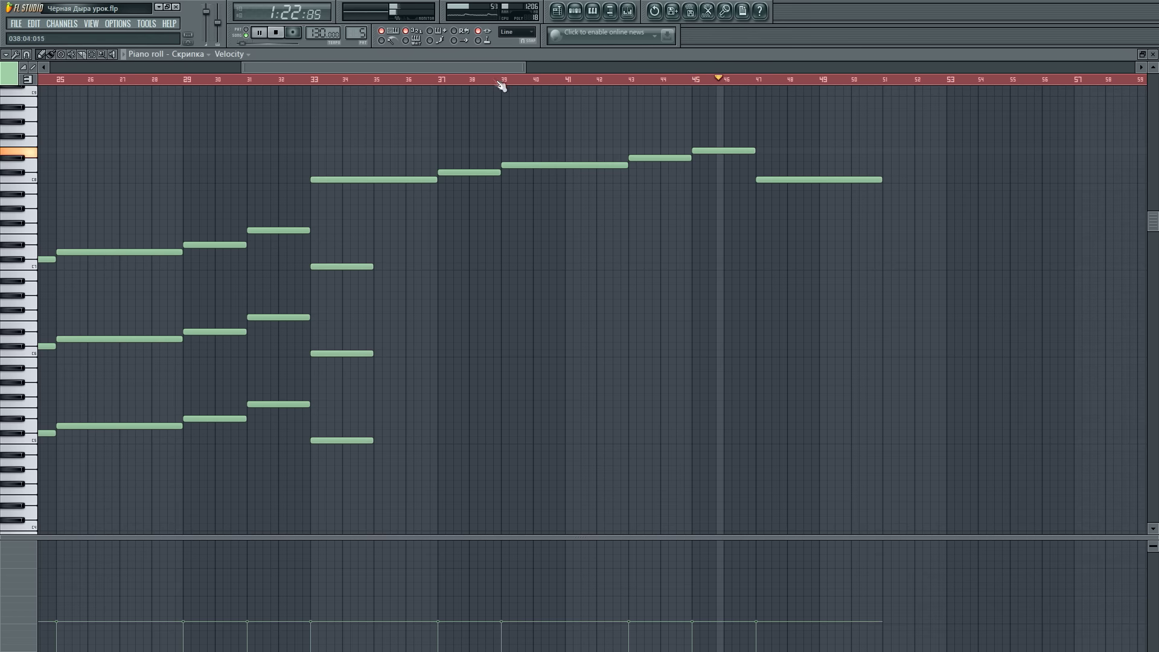
{"action": "left_click", "coordinate": [624, 84]}
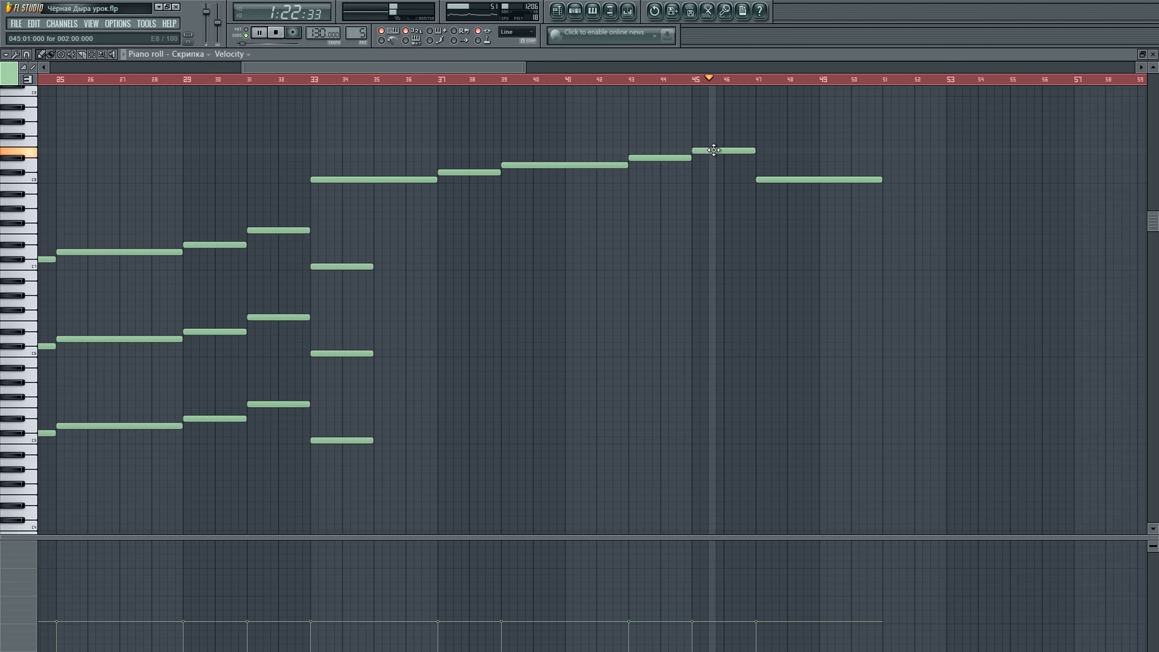
{"action": "left_click", "coordinate": [636, 81]}
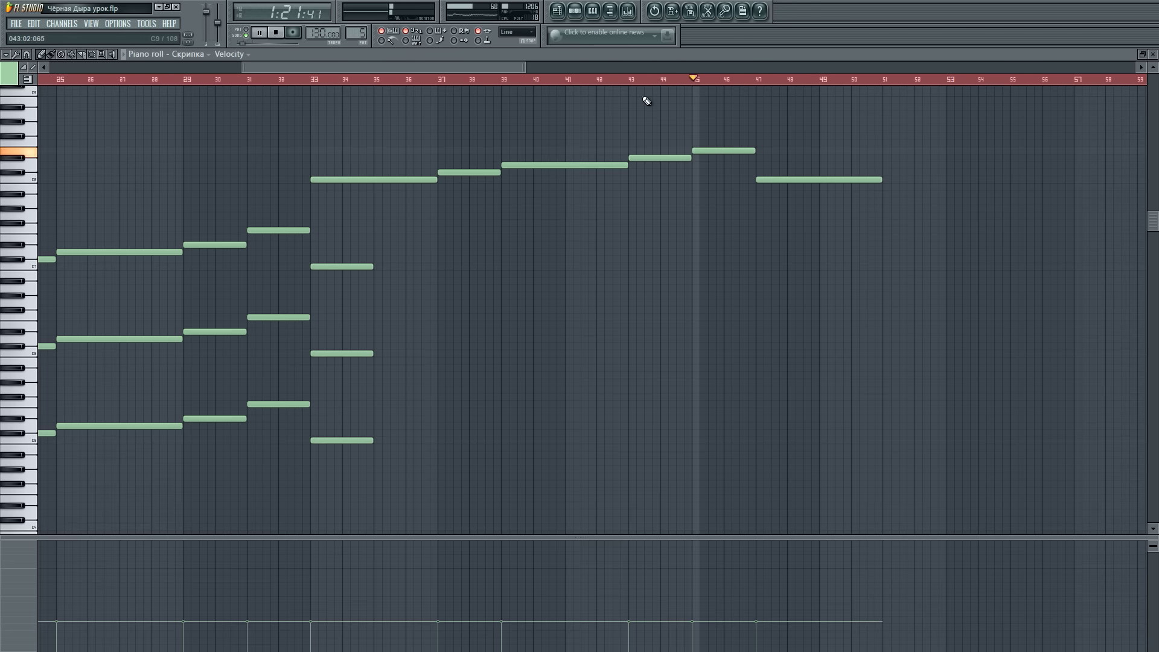
{"action": "left_click", "coordinate": [634, 81]}
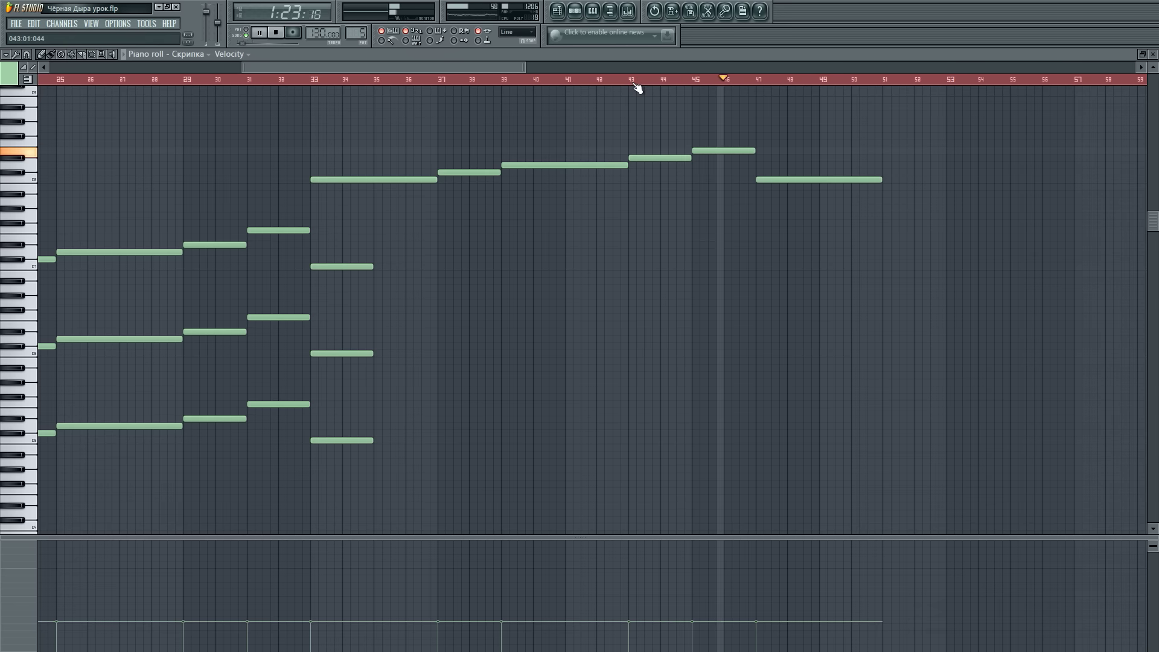
- Return to the playlist, check the mixer during playback and replay the song from around bar 42
{"action": "key", "text": "F7"}
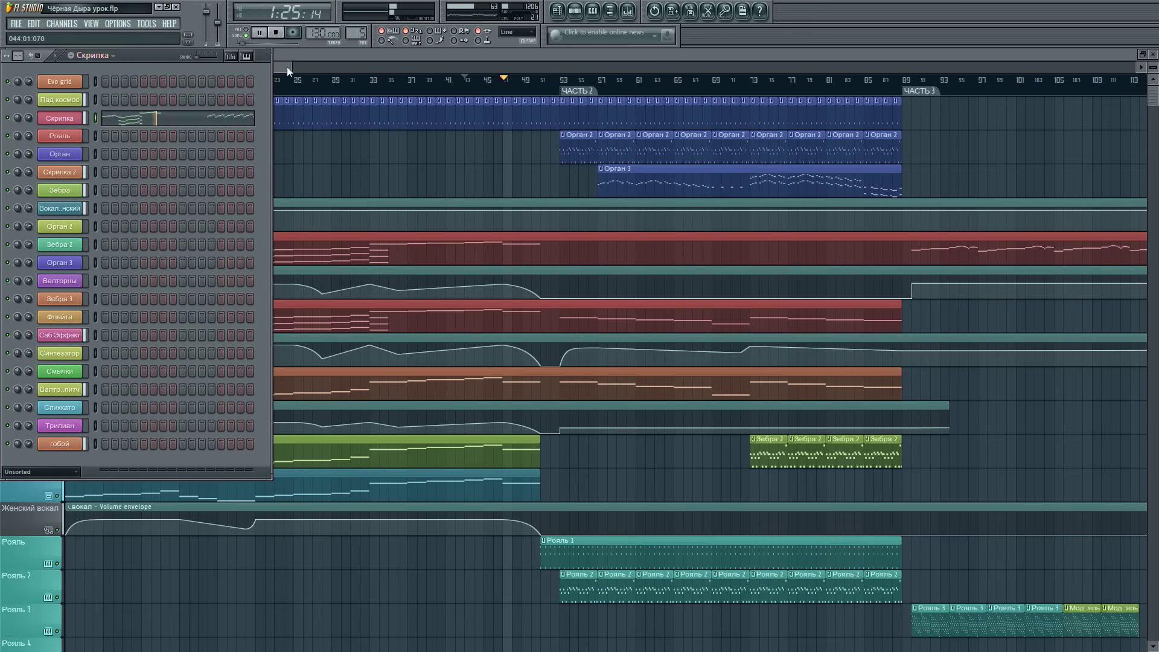
{"action": "key", "text": "F6"}
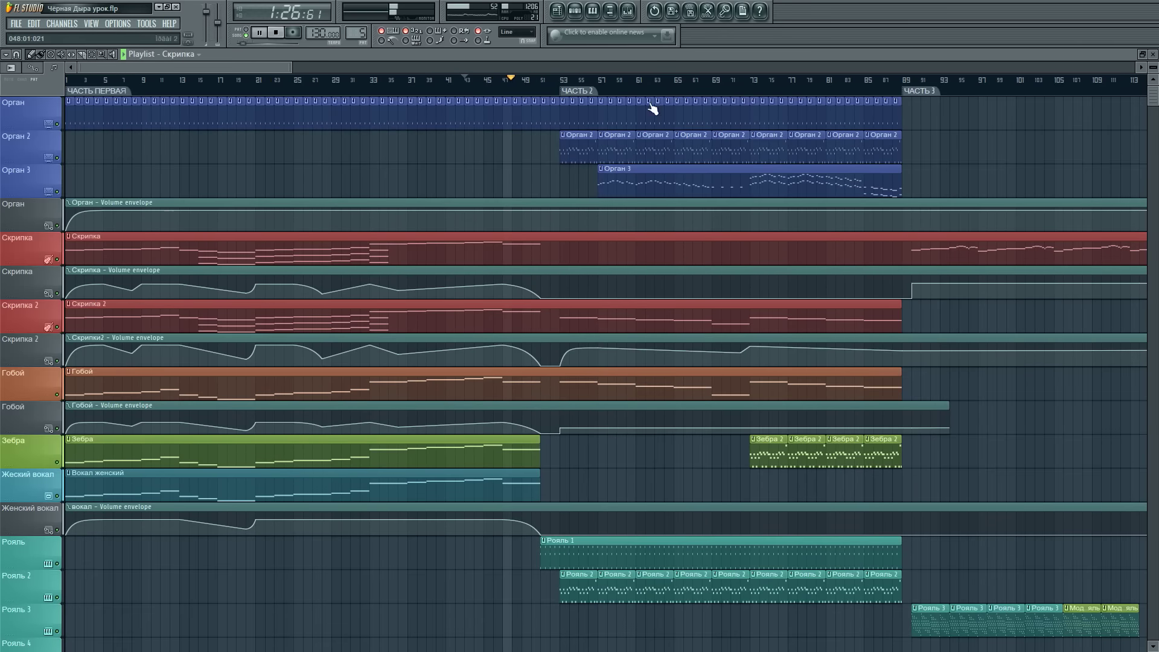
{"action": "left_click", "coordinate": [629, 11]}
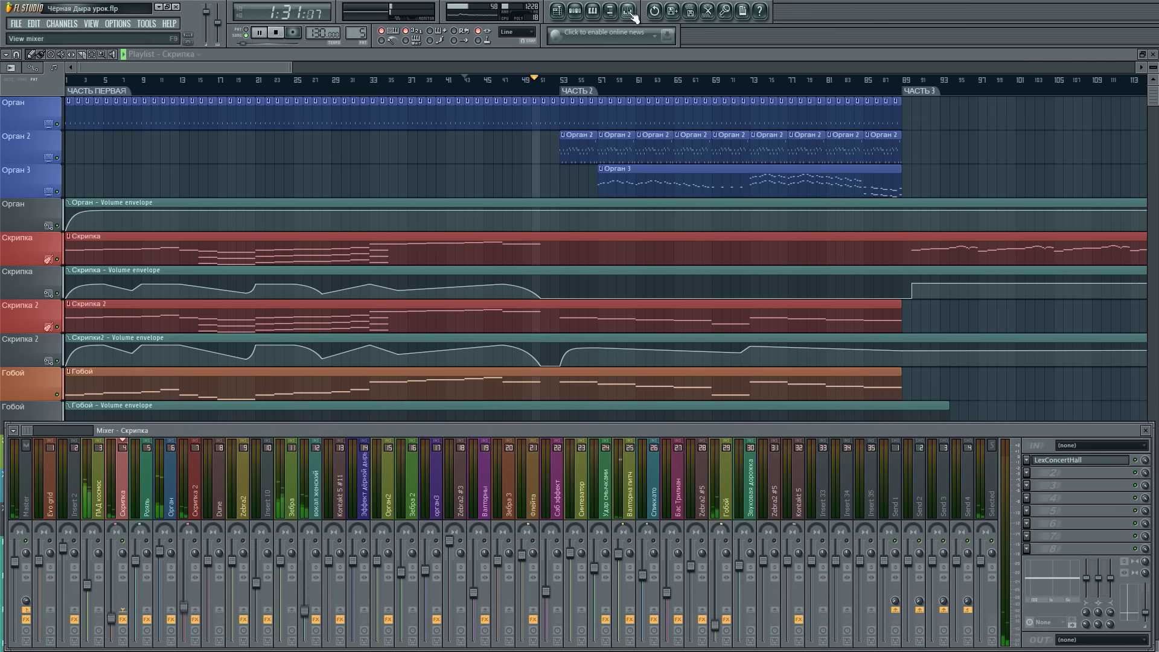
{"action": "left_click", "coordinate": [457, 84]}
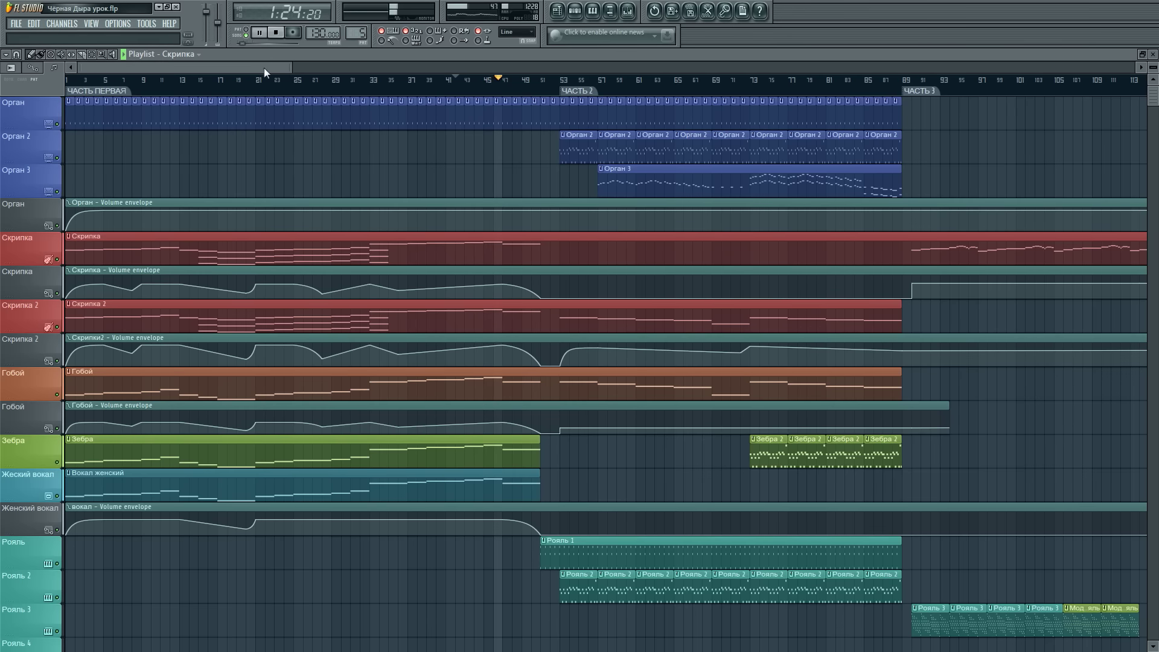
- Select the Скрипка 2 track in the mixer and restart playback
{"action": "left_click", "coordinate": [629, 12]}
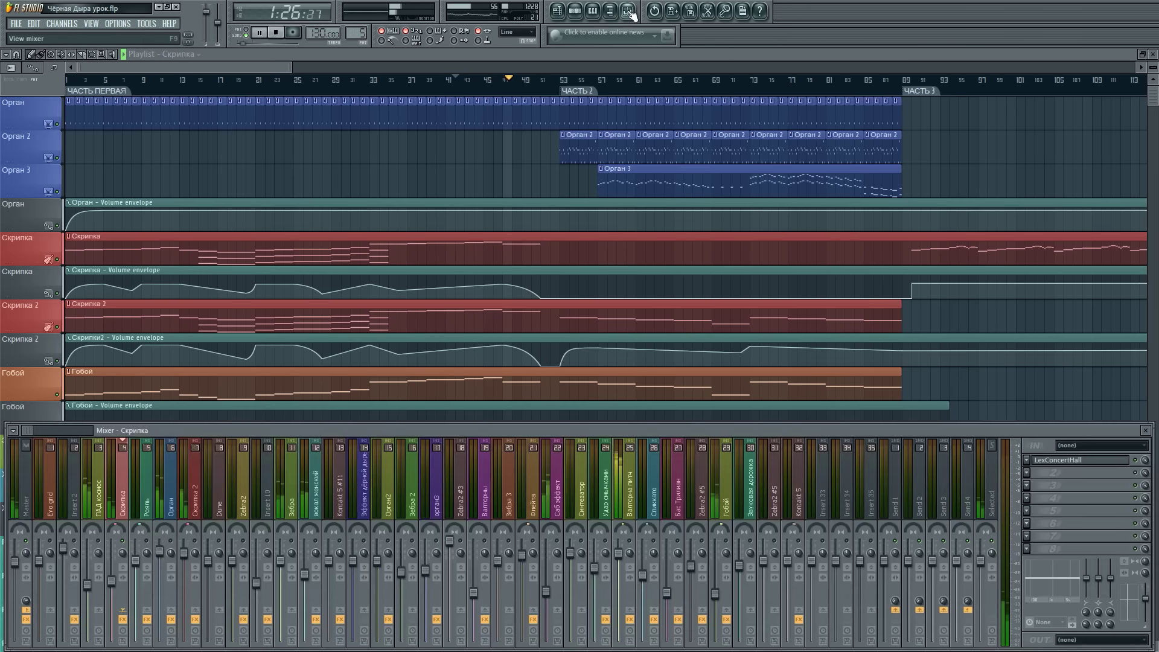
{"action": "left_click", "coordinate": [193, 506]}
{"action": "left_click", "coordinate": [276, 33]}
{"action": "key", "text": "space"}
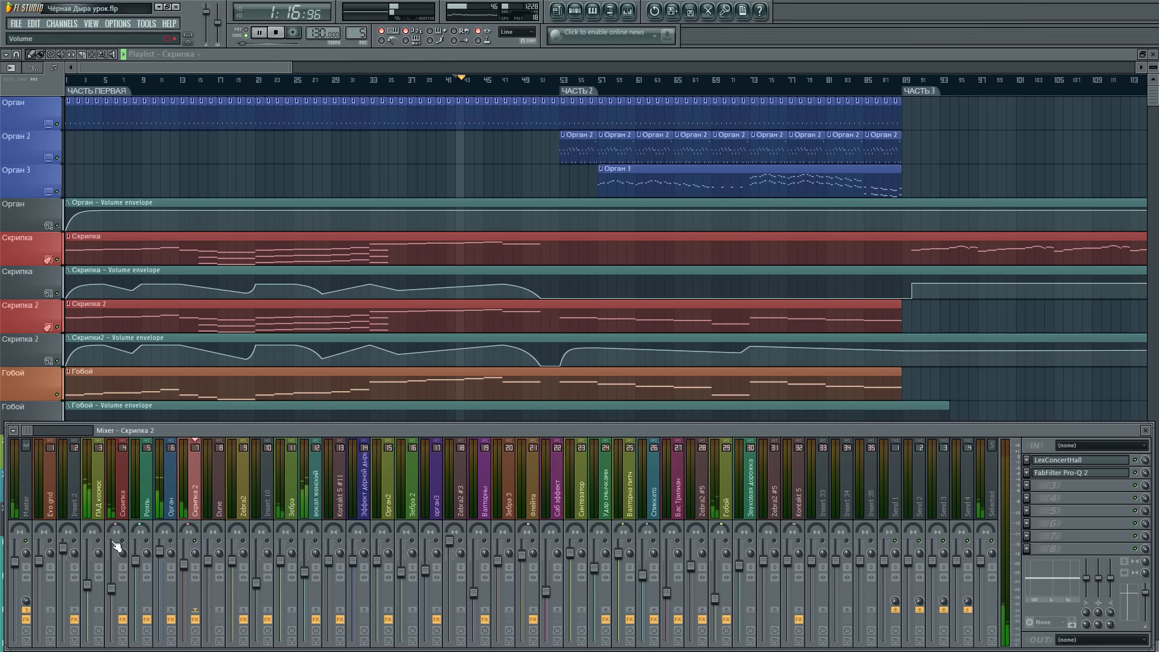
- Play the song from its beginning and show the Скрипка 2 channel's Kontakt instrument
{"action": "key", "text": "F9"}
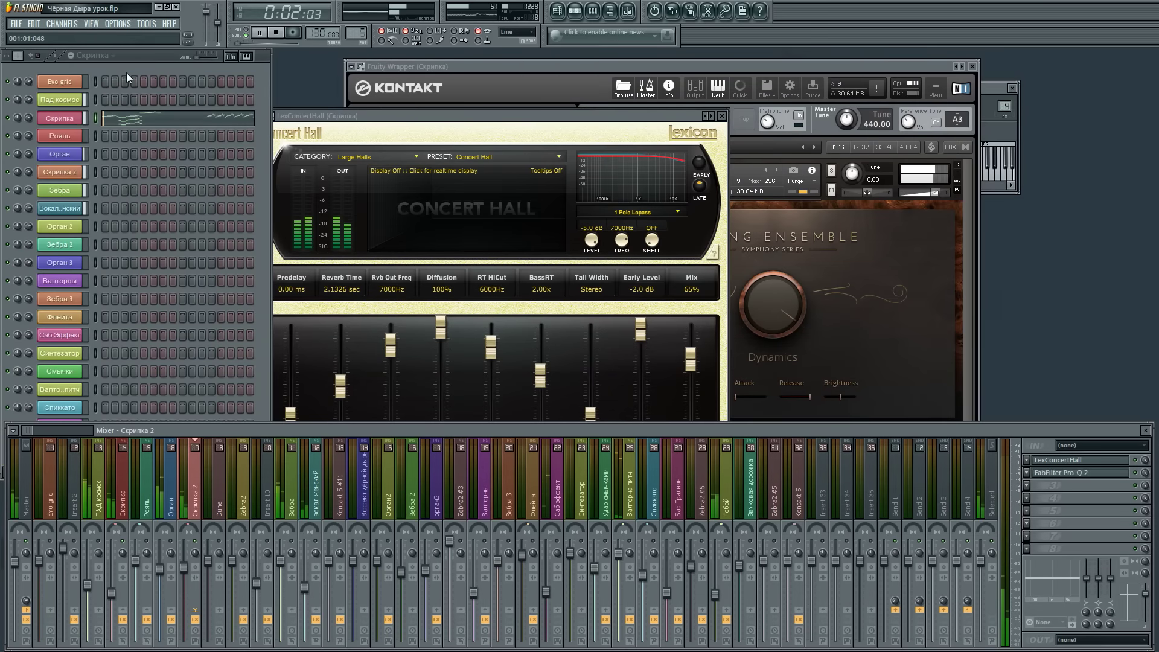
{"action": "left_click", "coordinate": [125, 72]}
{"action": "left_click", "coordinate": [60, 172]}
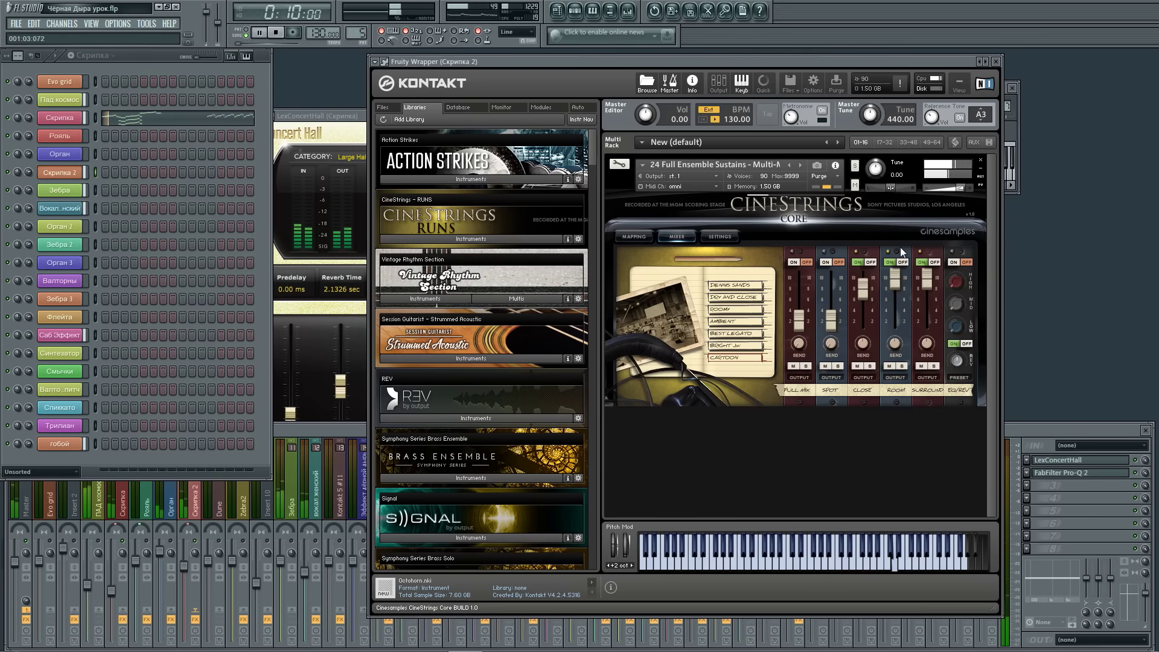
- Review the LexConcertHall reverb settings on the Скрипка 2 mixer track and close the plugin
{"action": "left_click", "coordinate": [230, 483]}
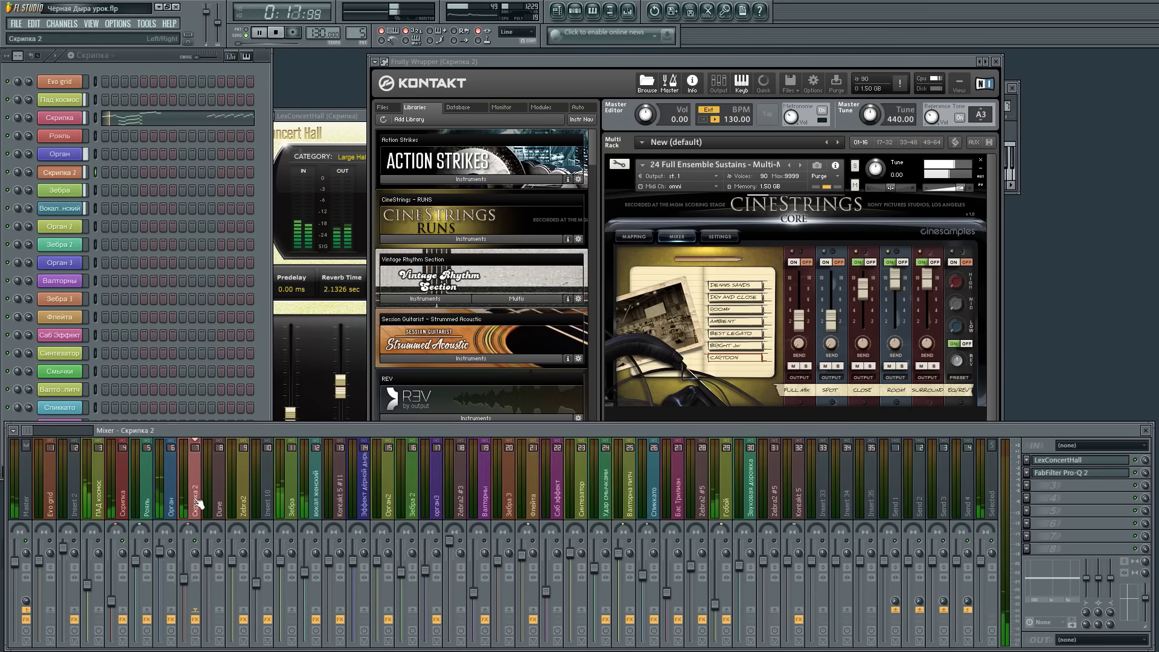
{"action": "left_click", "coordinate": [1083, 461]}
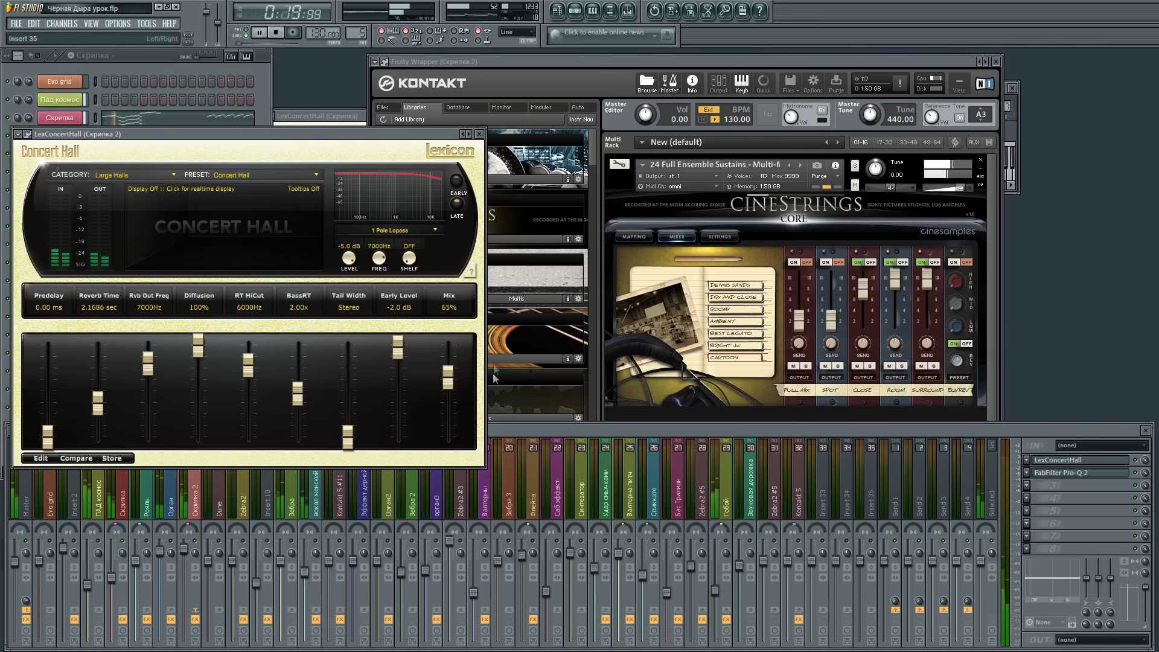
{"action": "left_click", "coordinate": [480, 134]}
- Open FabFilter Pro-Q 2 on the Скрипка 2 track, inspect its notch band at full screen and close the equalizer
{"action": "left_click", "coordinate": [1057, 473]}
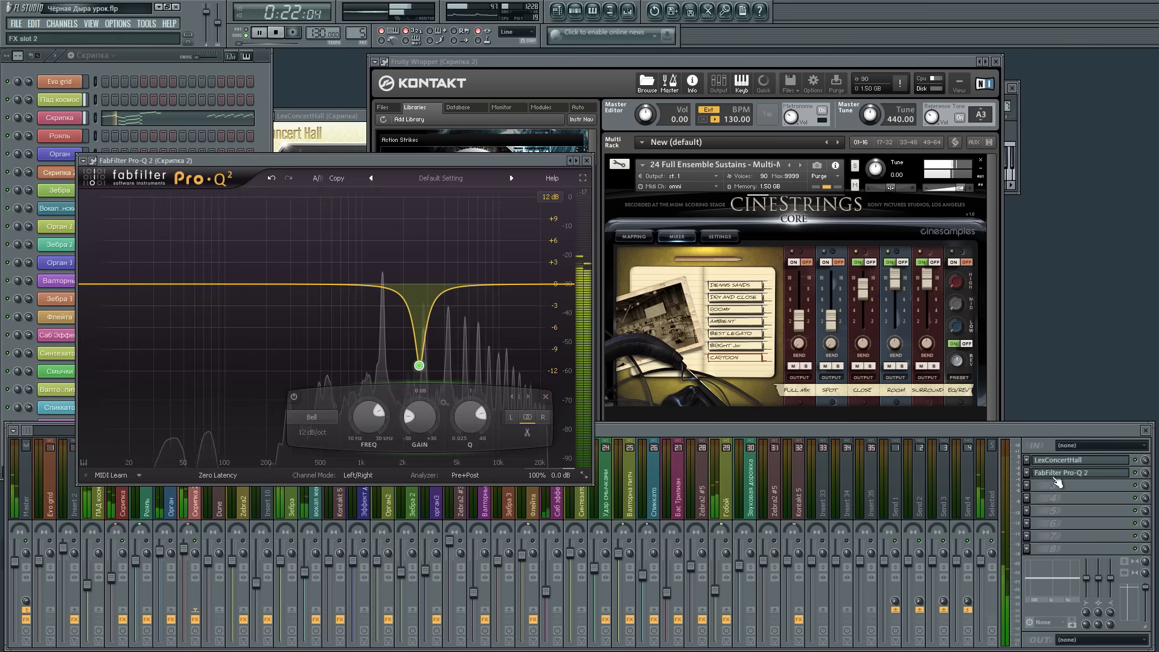
{"action": "left_click", "coordinate": [584, 173]}
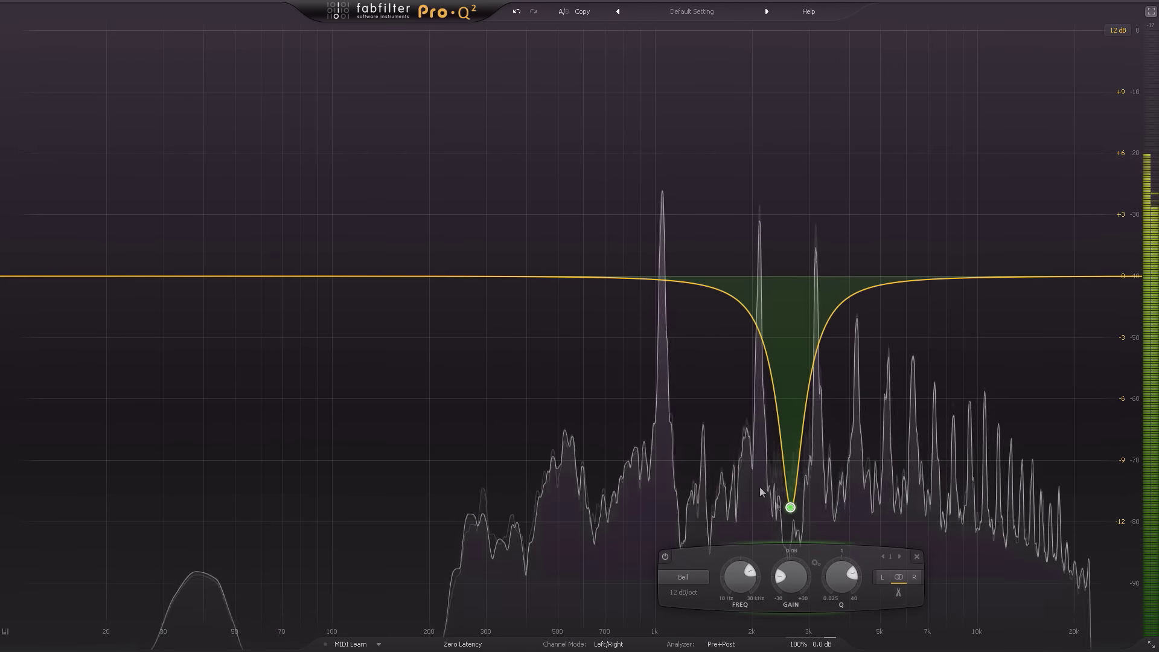
{"action": "right_click", "coordinate": [790, 508]}
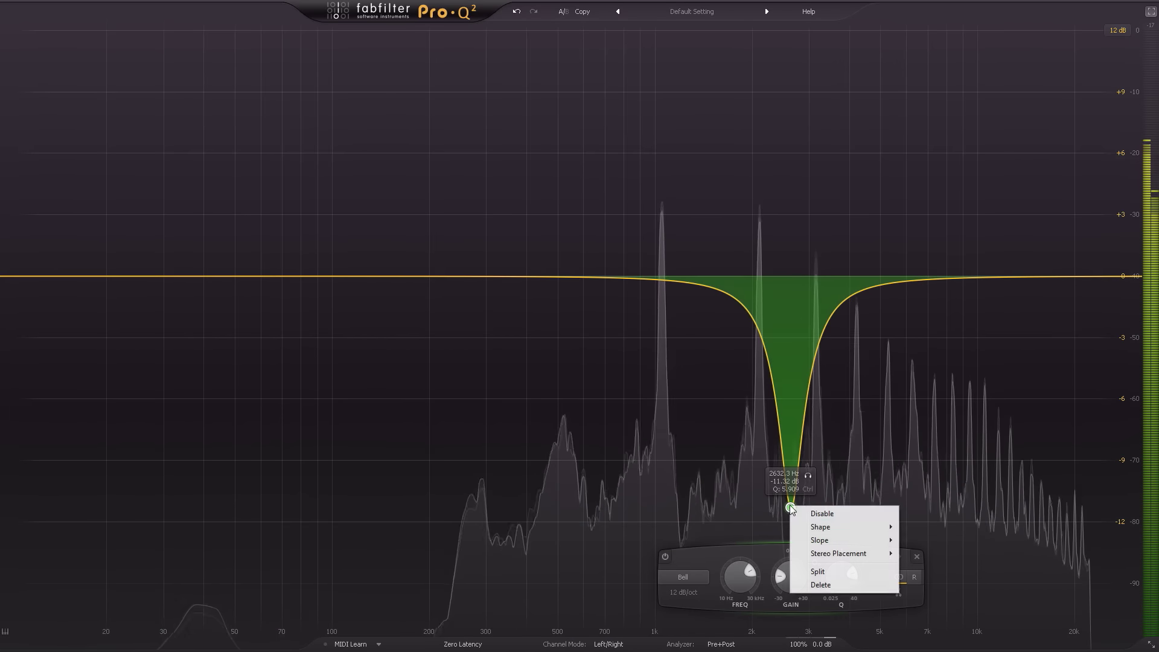
{"action": "left_click", "coordinate": [808, 476]}
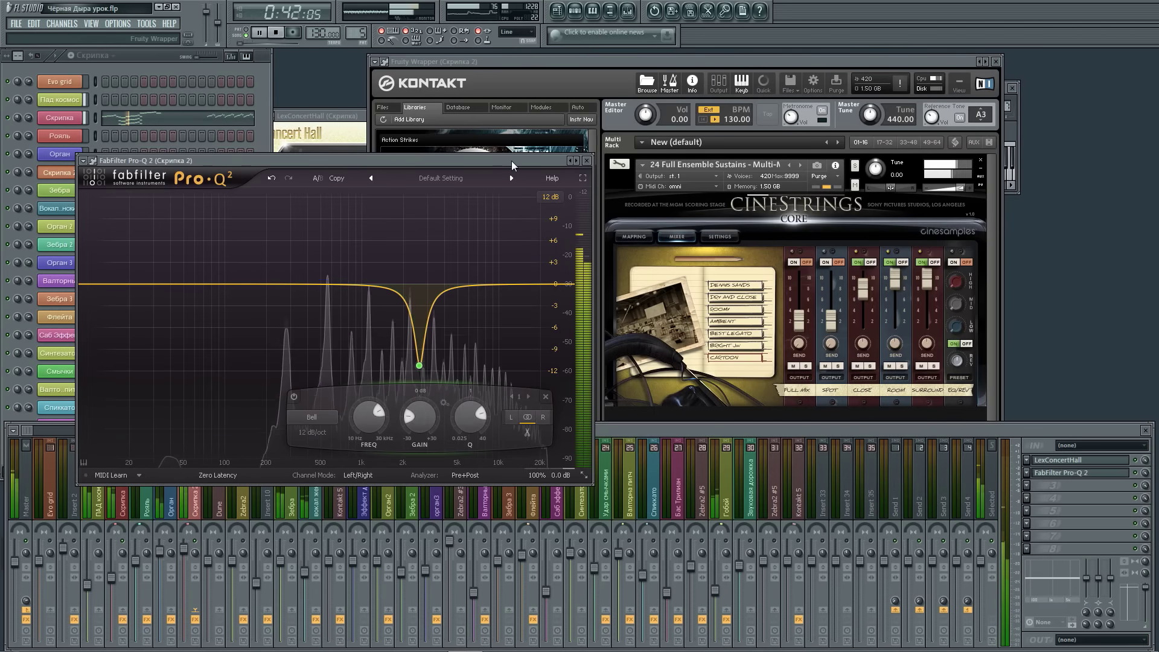
{"action": "left_click_drag", "start_coordinate": [512, 161], "coordinate": [652, 199]}
{"action": "left_click", "coordinate": [704, 200]}
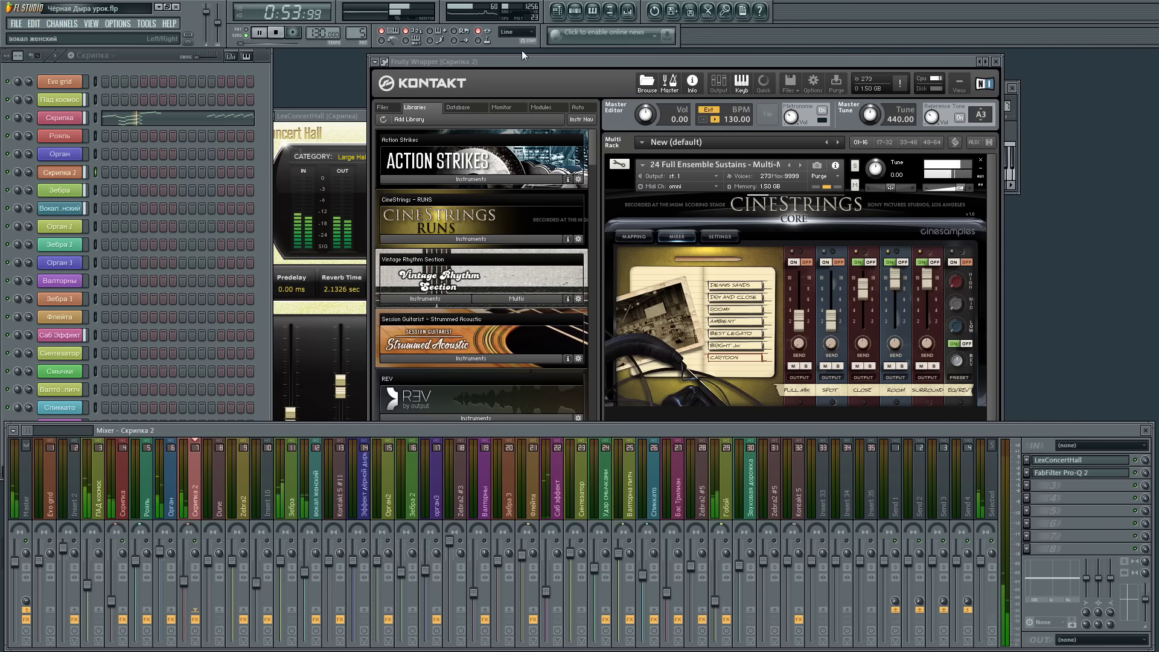
- Restart playback near the beginning of the playlist and select the Гобой track in the mixer
{"action": "left_click", "coordinate": [556, 11]}
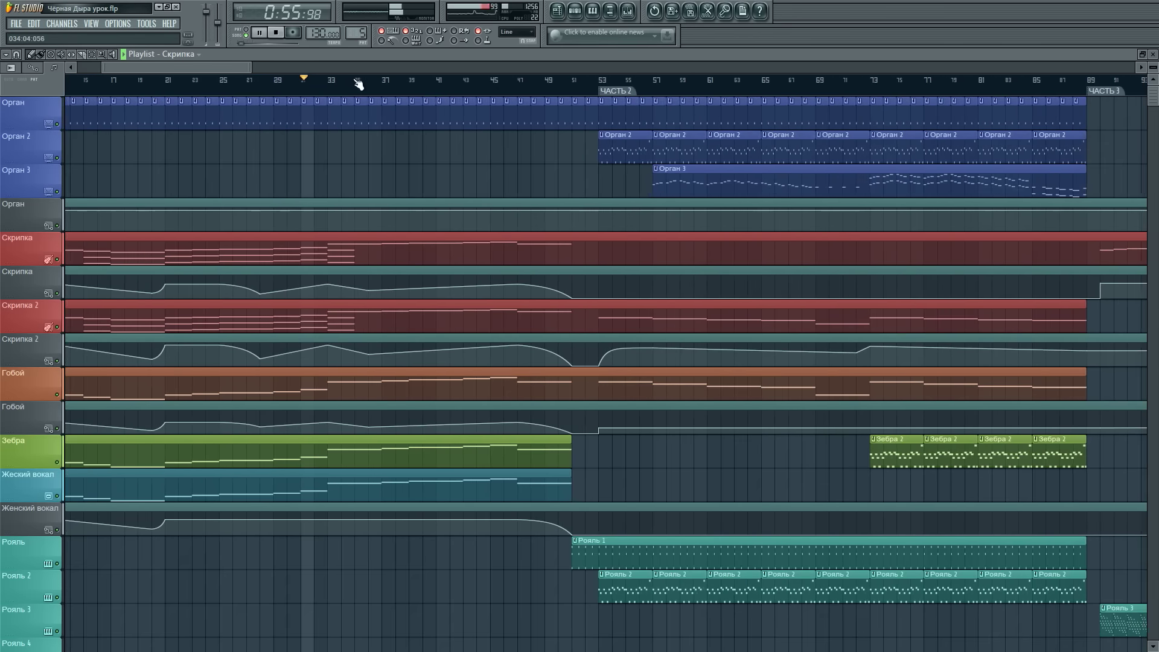
{"action": "left_click_drag", "start_coordinate": [237, 65], "coordinate": [172, 64]}
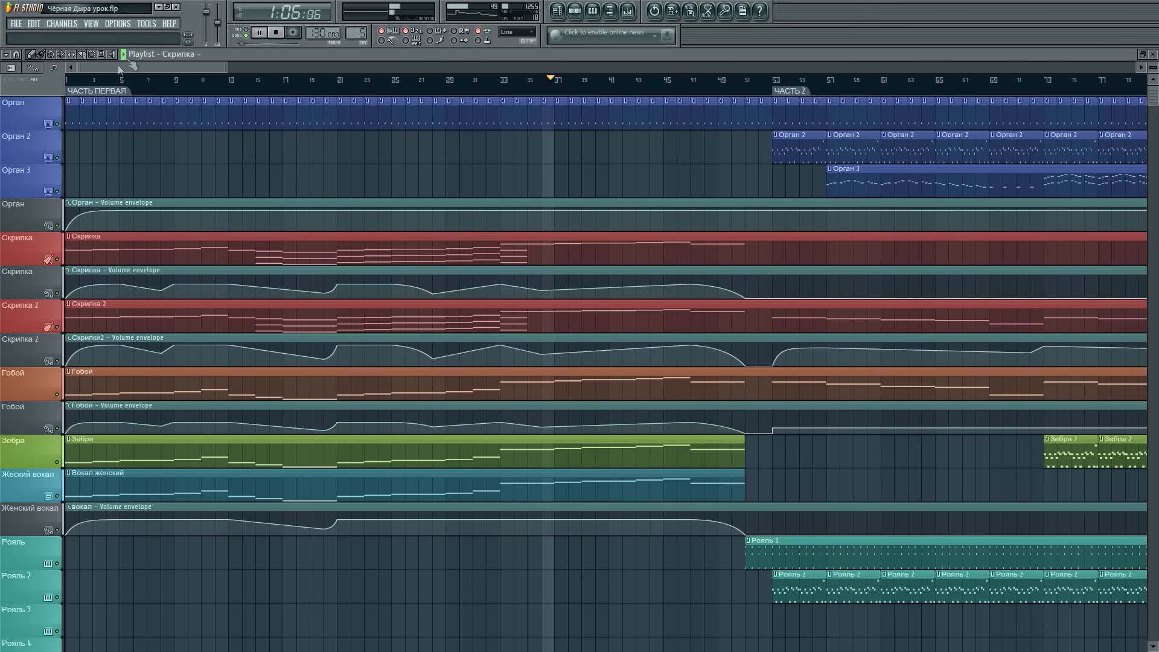
{"action": "left_click", "coordinate": [94, 81]}
{"action": "left_click", "coordinate": [627, 11]}
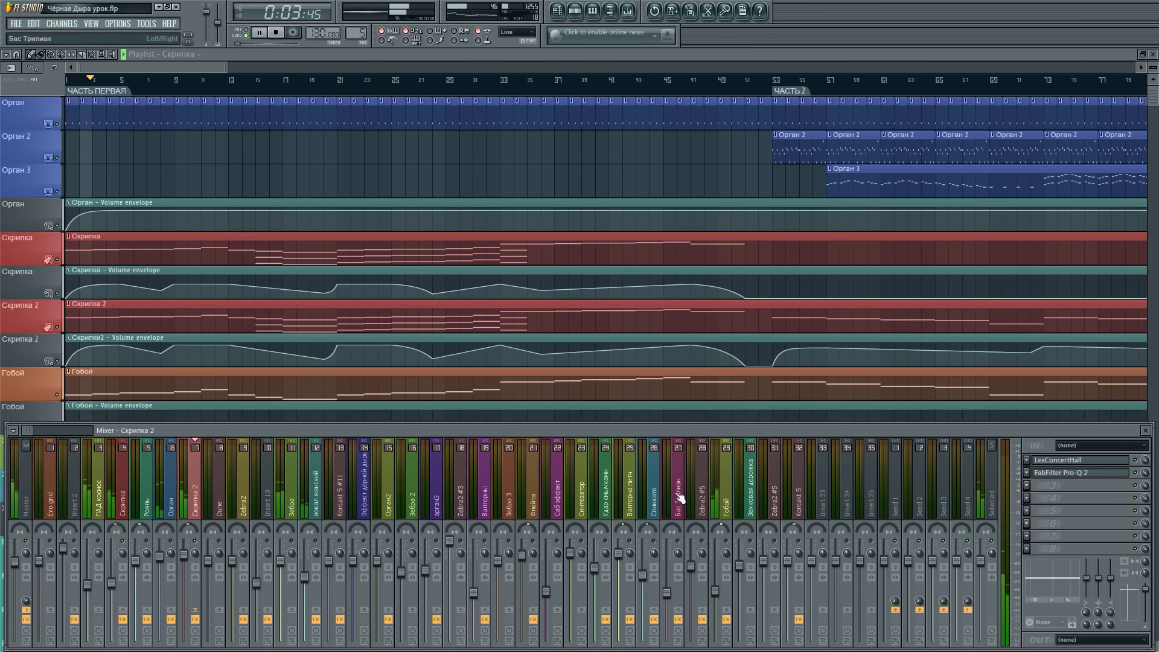
{"action": "left_click", "coordinate": [726, 501]}
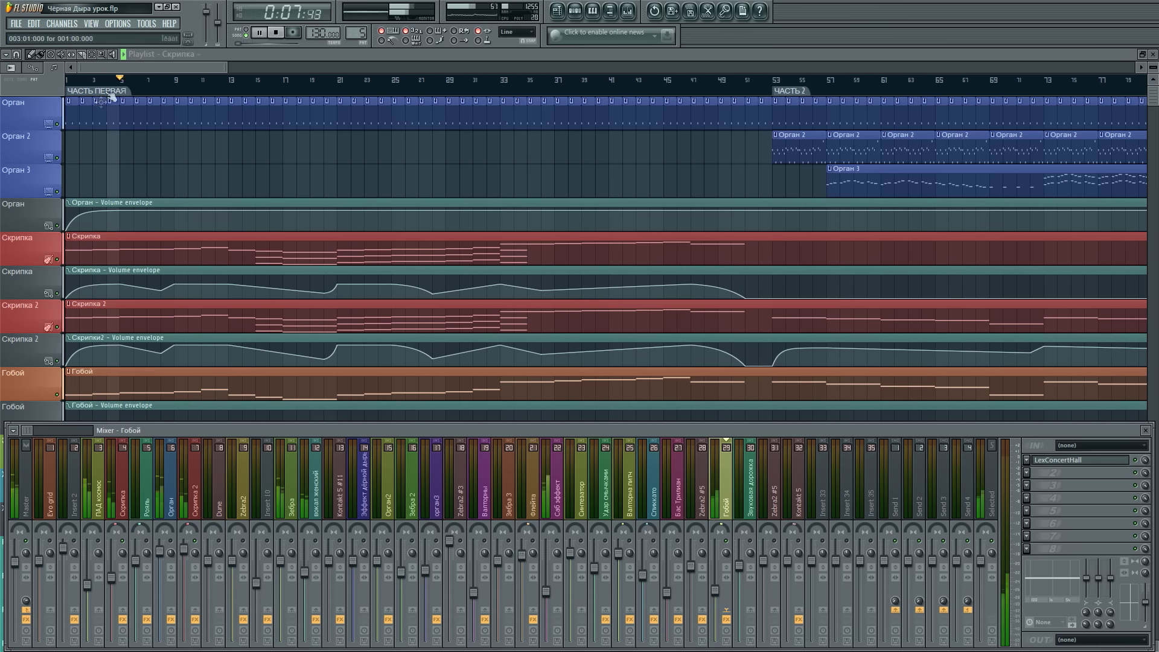
- View the Гобой clip's notes in the piano roll and open that channel's Kontakt instrument
{"action": "left_click", "coordinate": [90, 66]}
{"action": "double_click", "coordinate": [99, 373]}
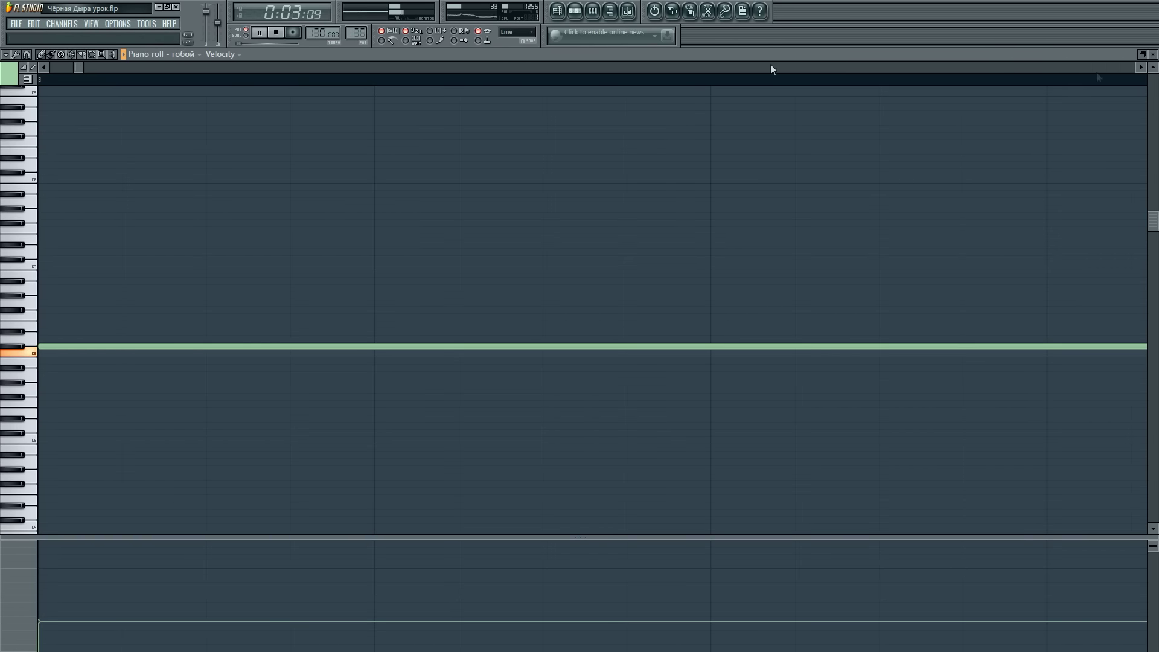
{"action": "left_click", "coordinate": [1154, 54]}
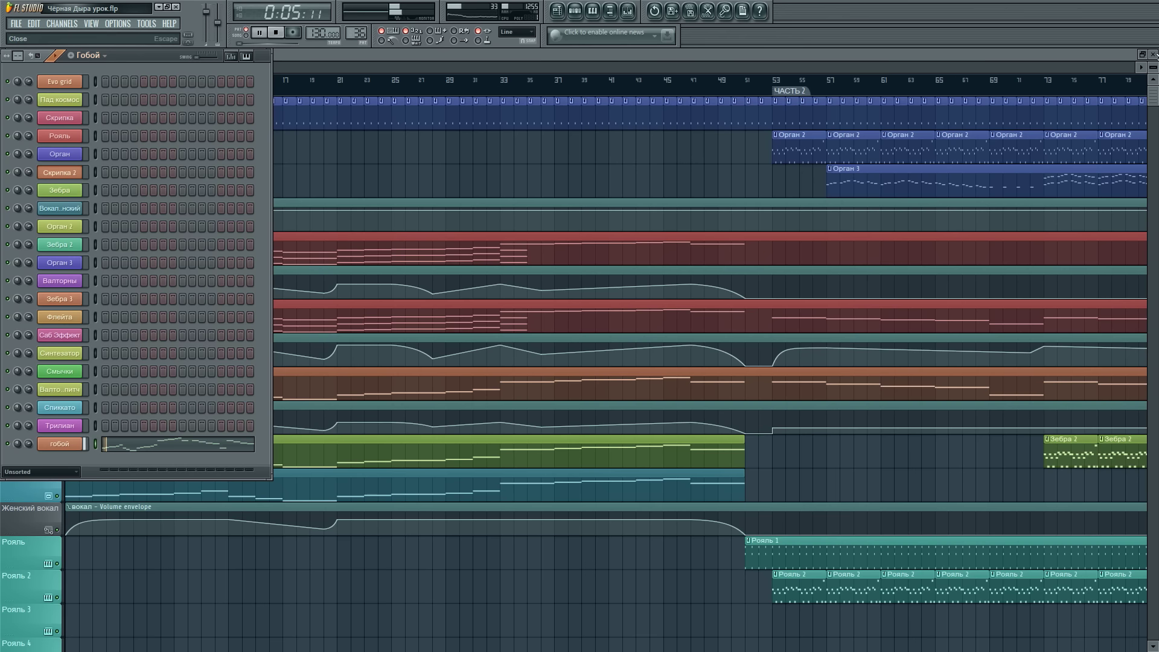
{"action": "left_click", "coordinate": [74, 445]}
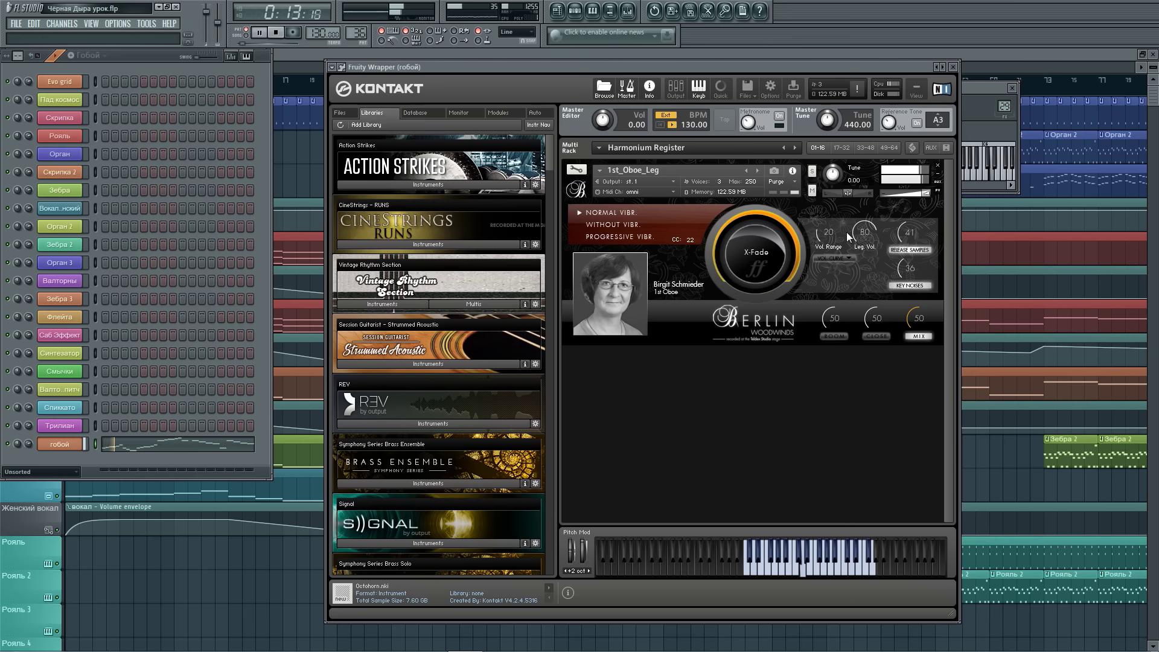
- Open the LexConcertHall reverb on the Гобой mixer track and move its window off the oboe instrument
{"action": "left_click", "coordinate": [628, 11]}
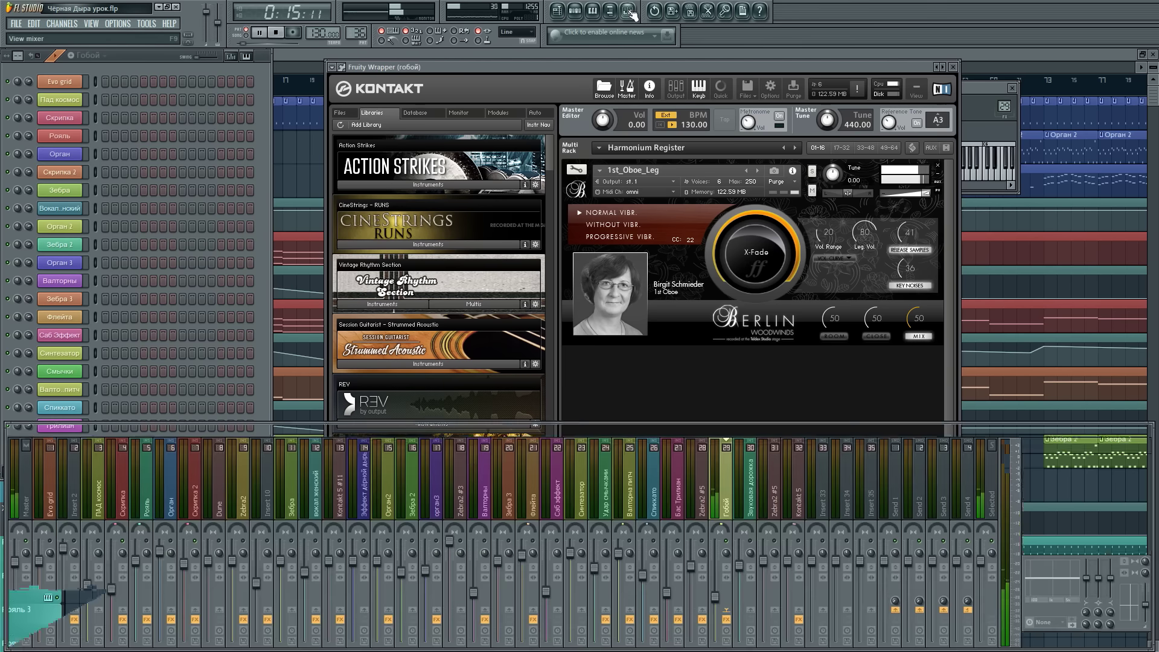
{"action": "left_click", "coordinate": [1062, 460]}
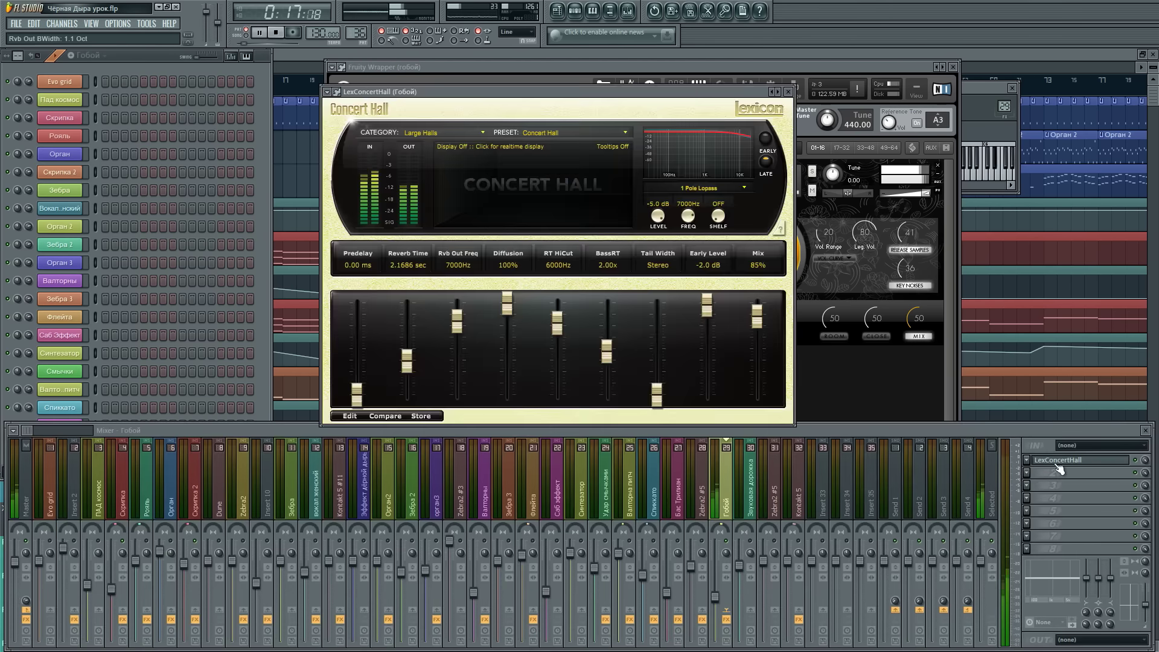
{"action": "left_click_drag", "start_coordinate": [700, 92], "coordinate": [581, 164]}
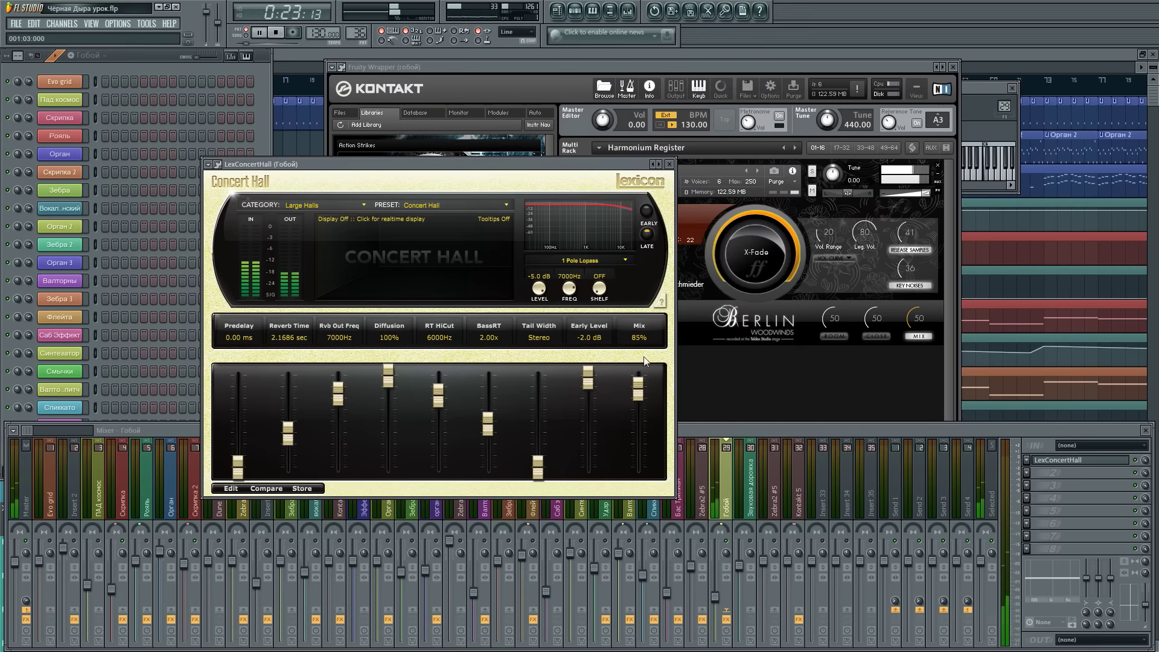
- Compare the Гобой sound with and without reverb by lowering the LexConcertHall Mix to 0% and raising it to 88%
{"action": "left_click_drag", "start_coordinate": [641, 387], "coordinate": [643, 402]}
{"action": "left_click_drag", "start_coordinate": [645, 454], "coordinate": [650, 490]}
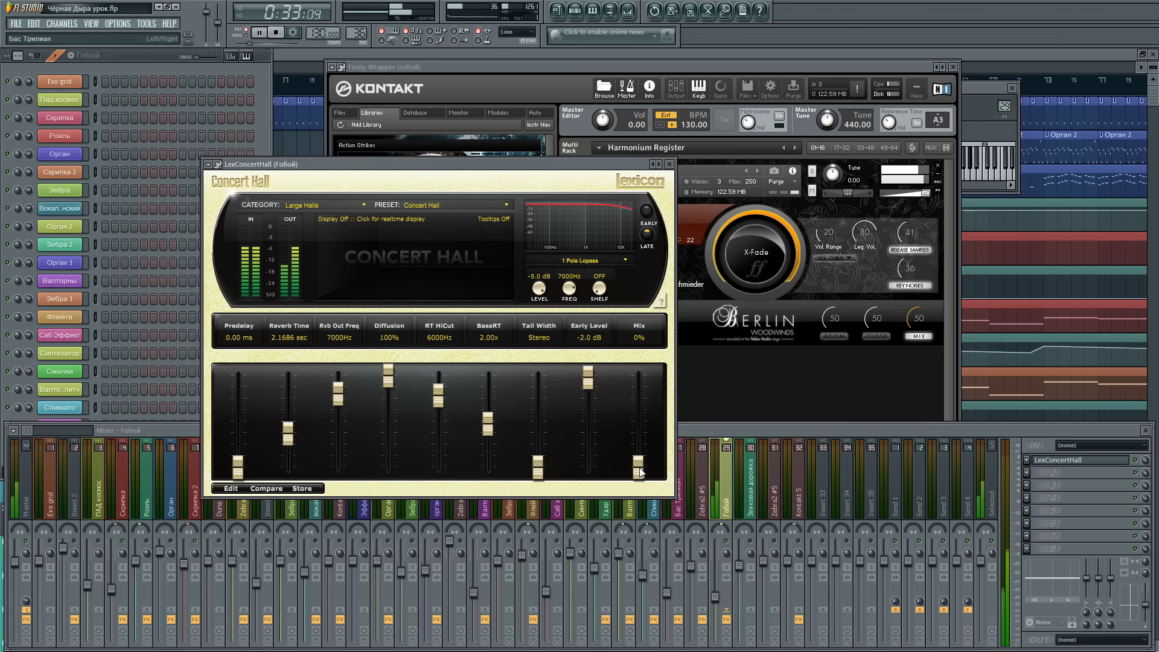
{"action": "scroll", "coordinate": [641, 472], "scroll_direction": "up", "scroll_amount": 1}
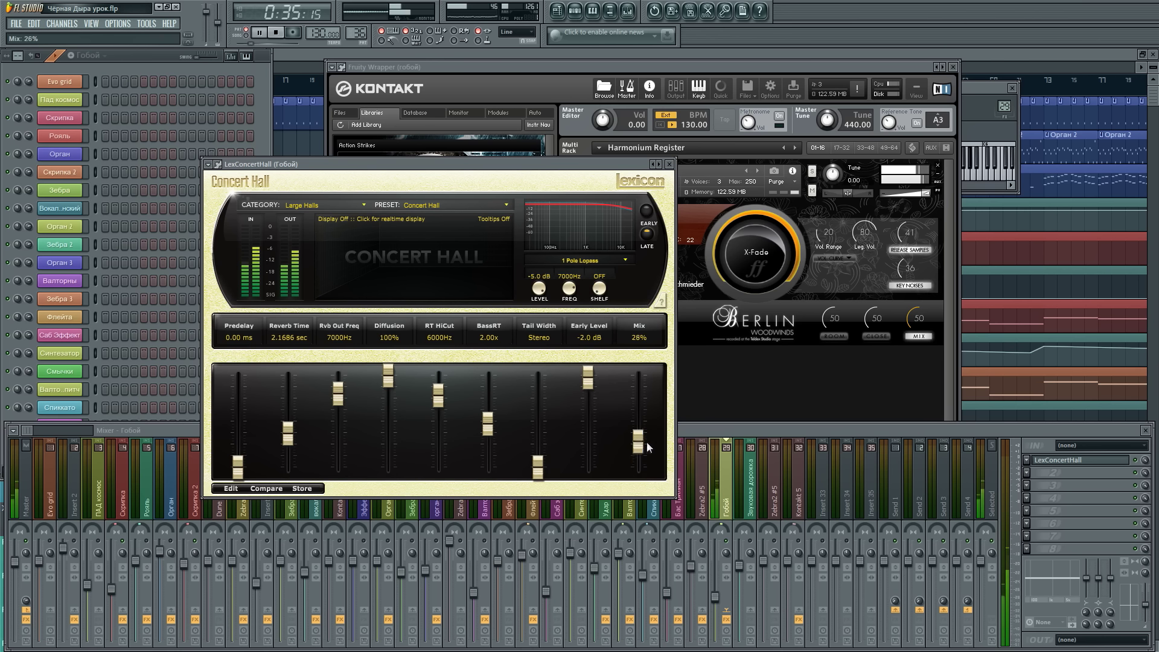
{"action": "left_click_drag", "start_coordinate": [649, 405], "coordinate": [649, 389]}
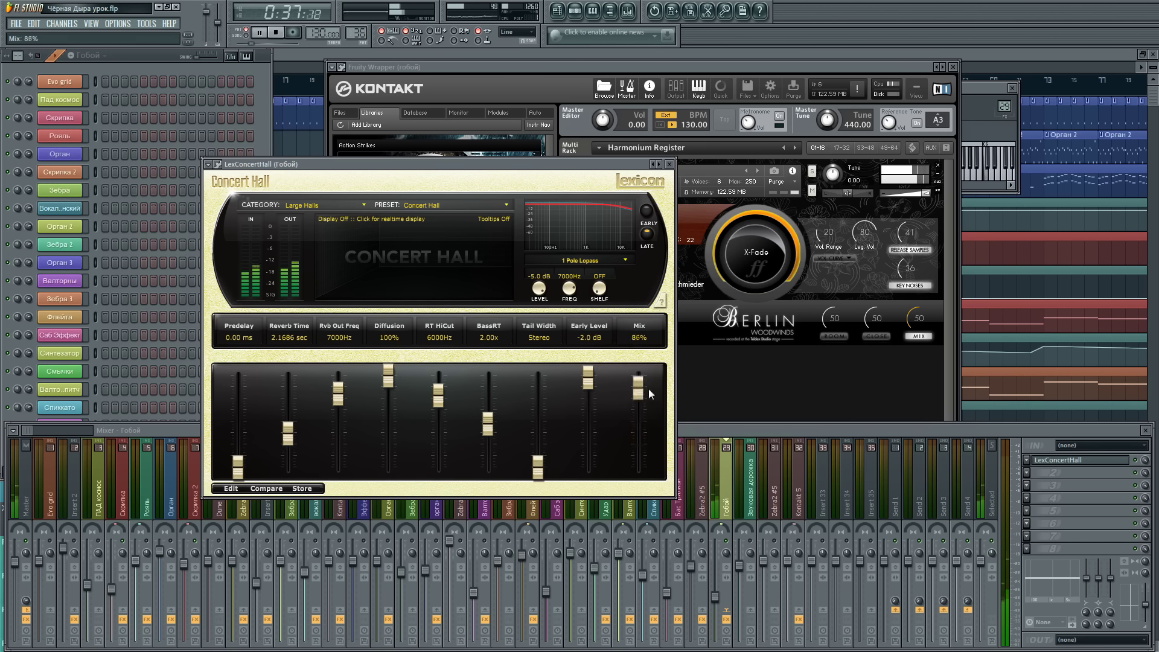
- Set the LexConcertHall Mix on the Гобой track to 85% and close the reverb window
{"action": "left_click_drag", "start_coordinate": [652, 369], "coordinate": [643, 393]}
{"action": "left_click", "coordinate": [644, 343]}
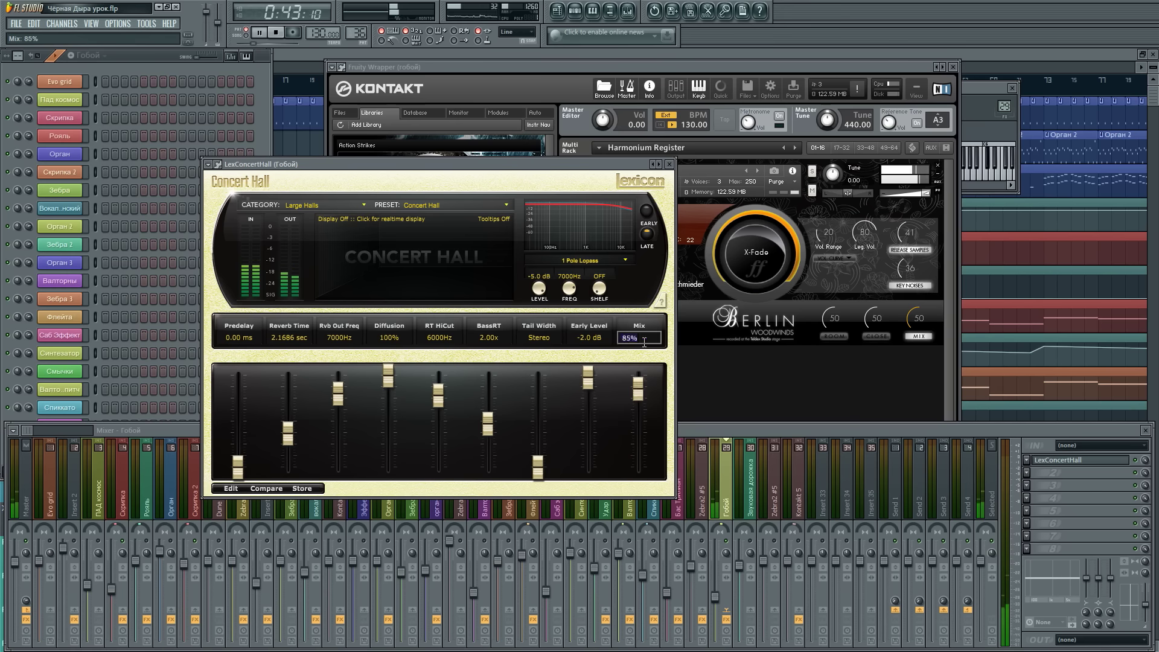
{"action": "left_click", "coordinate": [669, 164]}
- Move the Гобой Kontakt window aside, bring the playlist forward and clear the stray Гобой clip at bar 51 on the Зебра track
{"action": "left_click_drag", "start_coordinate": [674, 65], "coordinate": [829, 192]}
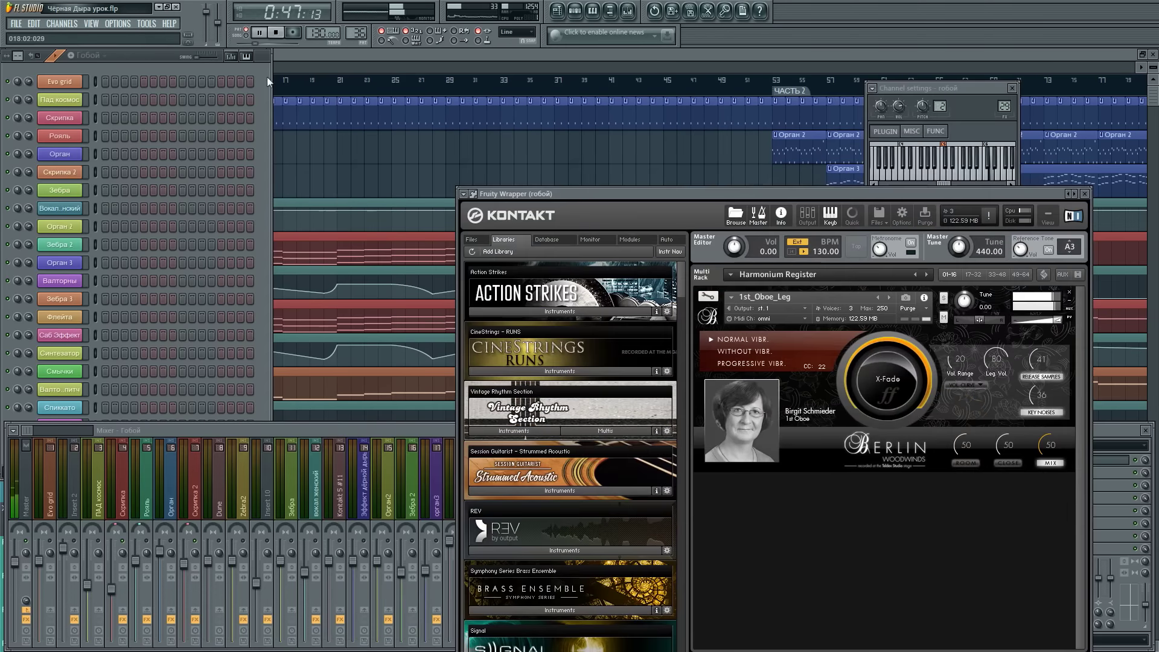
{"action": "left_click", "coordinate": [286, 79]}
{"action": "mouse_move", "coordinate": [288, 80]}
{"action": "left_mouse_down"}
{"action": "mouse_move", "coordinate": [143, 82]}
{"action": "mouse_move", "coordinate": [282, 83]}
{"action": "left_mouse_up"}
{"action": "scroll", "coordinate": [283, 84], "scroll_direction": "down", "scroll_amount": 3}
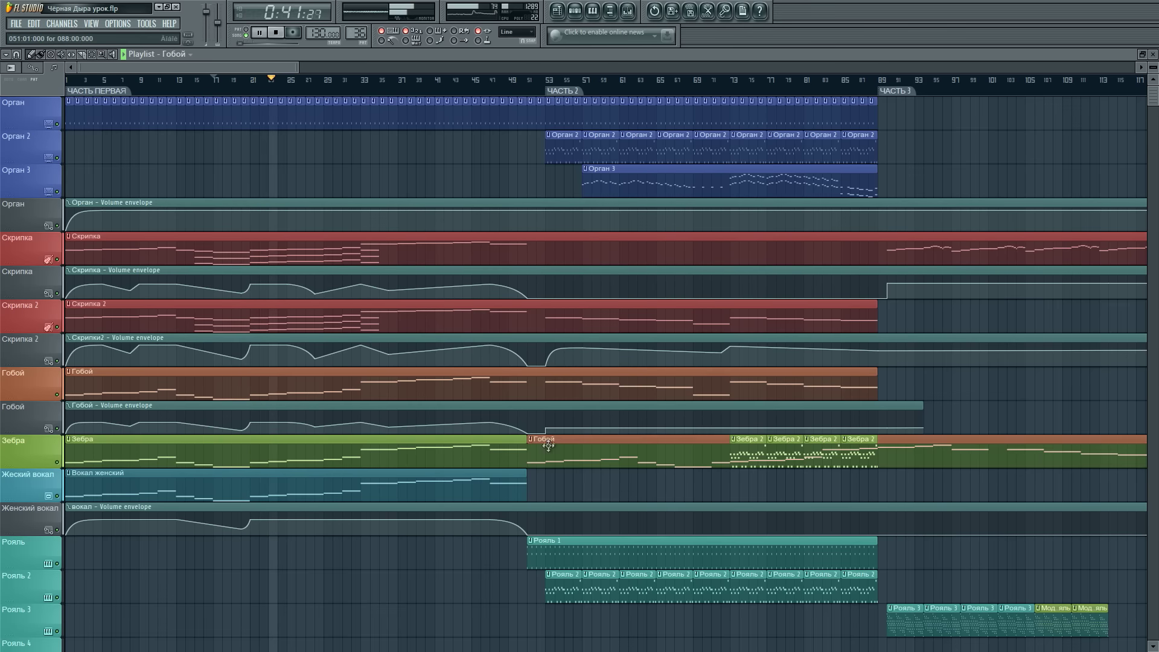
{"action": "left_click_drag", "start_coordinate": [527, 447], "coordinate": [545, 445]}
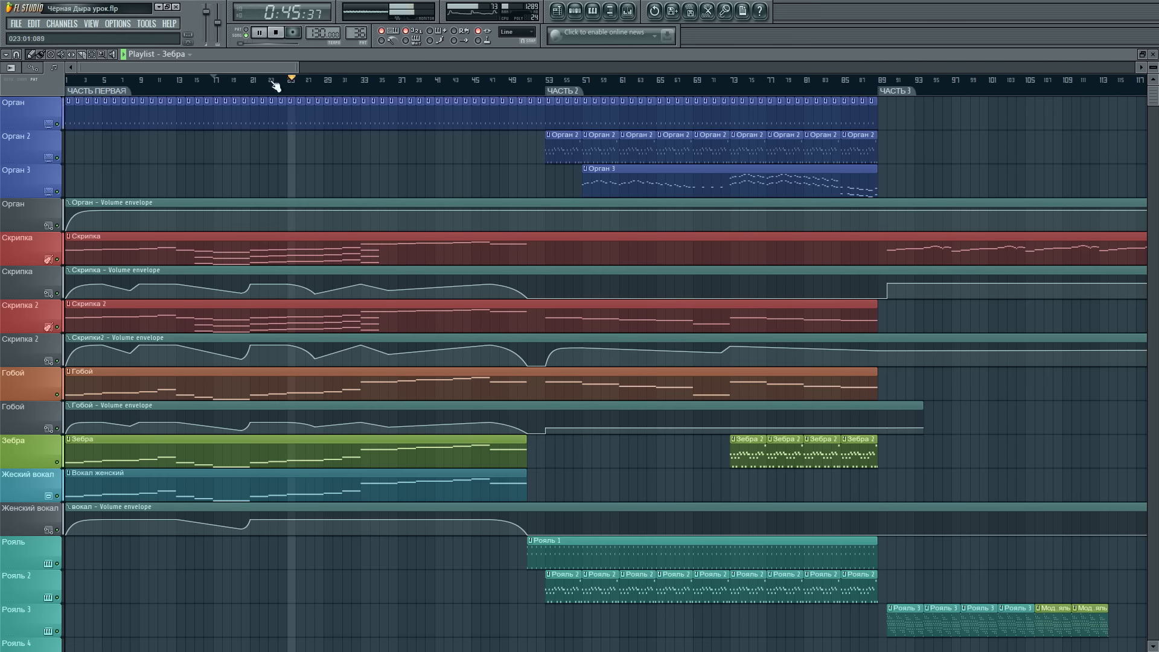
- Select the Master track in the mixer, check its Edison recorder and close that window
{"action": "scroll", "coordinate": [273, 79], "scroll_direction": "up", "scroll_amount": 2}
{"action": "left_click_drag", "start_coordinate": [216, 67], "coordinate": [183, 65]}
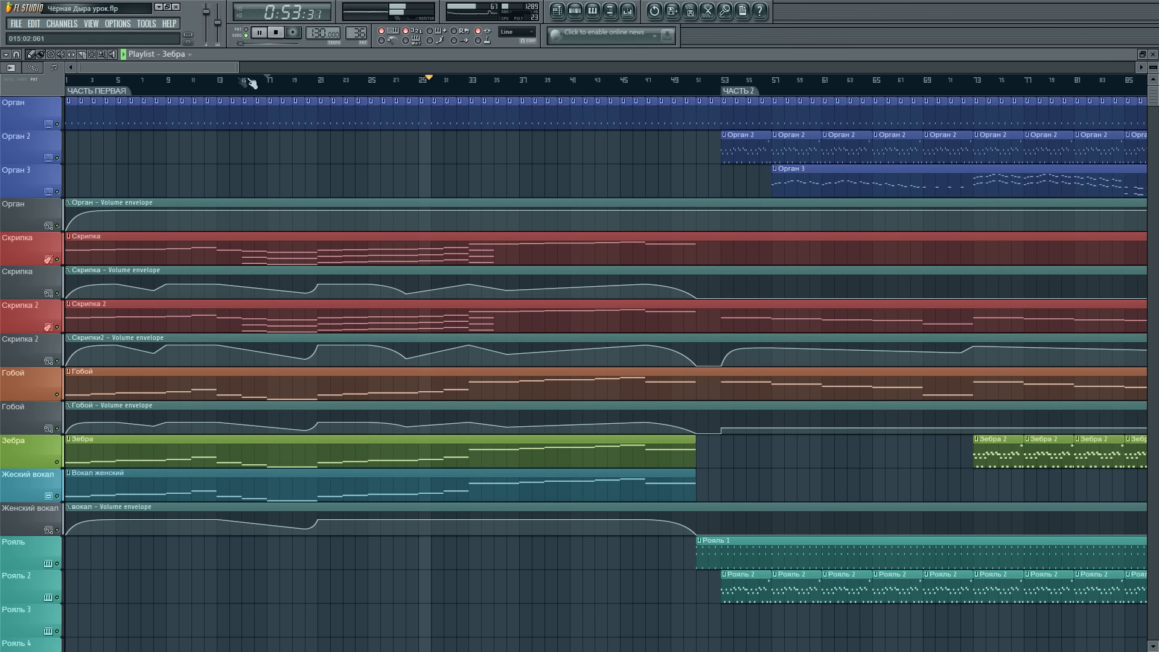
{"action": "left_click_drag", "start_coordinate": [226, 68], "coordinate": [231, 68]}
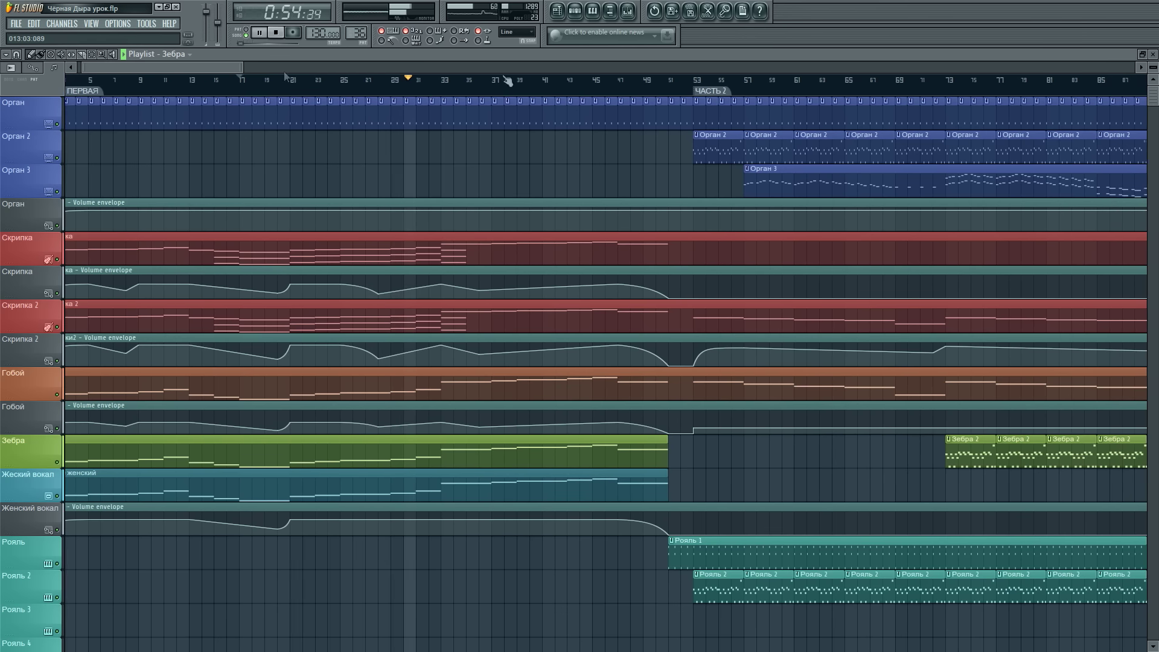
{"action": "left_click", "coordinate": [628, 10]}
{"action": "left_click", "coordinate": [24, 483]}
{"action": "left_click", "coordinate": [1052, 486]}
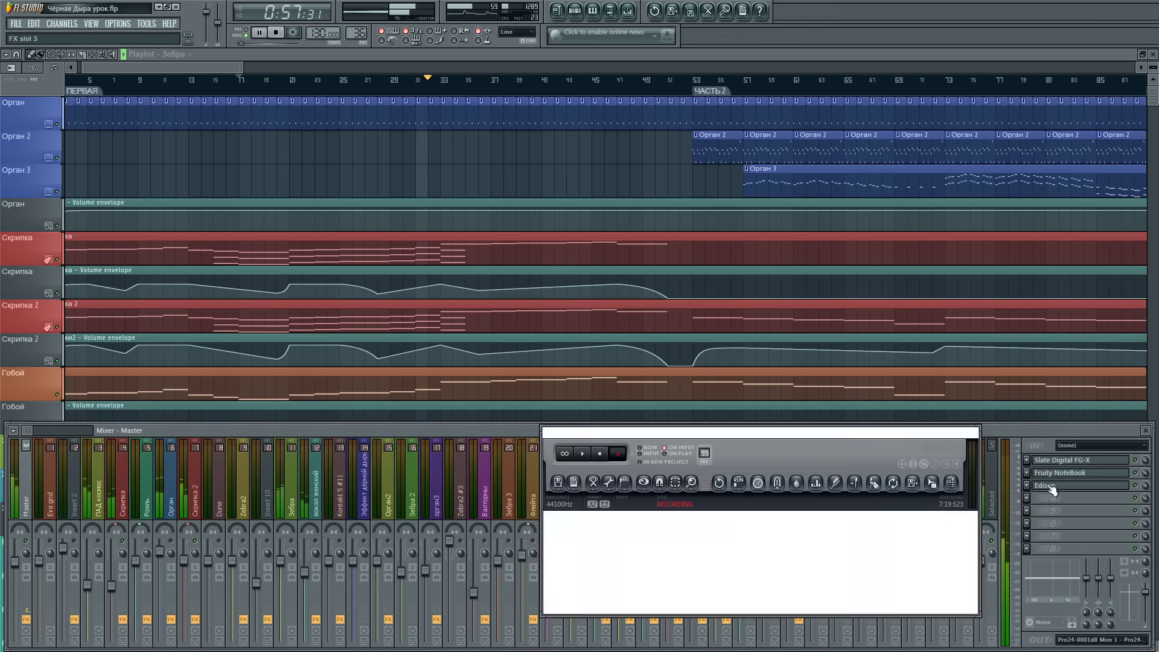
{"action": "left_click", "coordinate": [999, 429]}
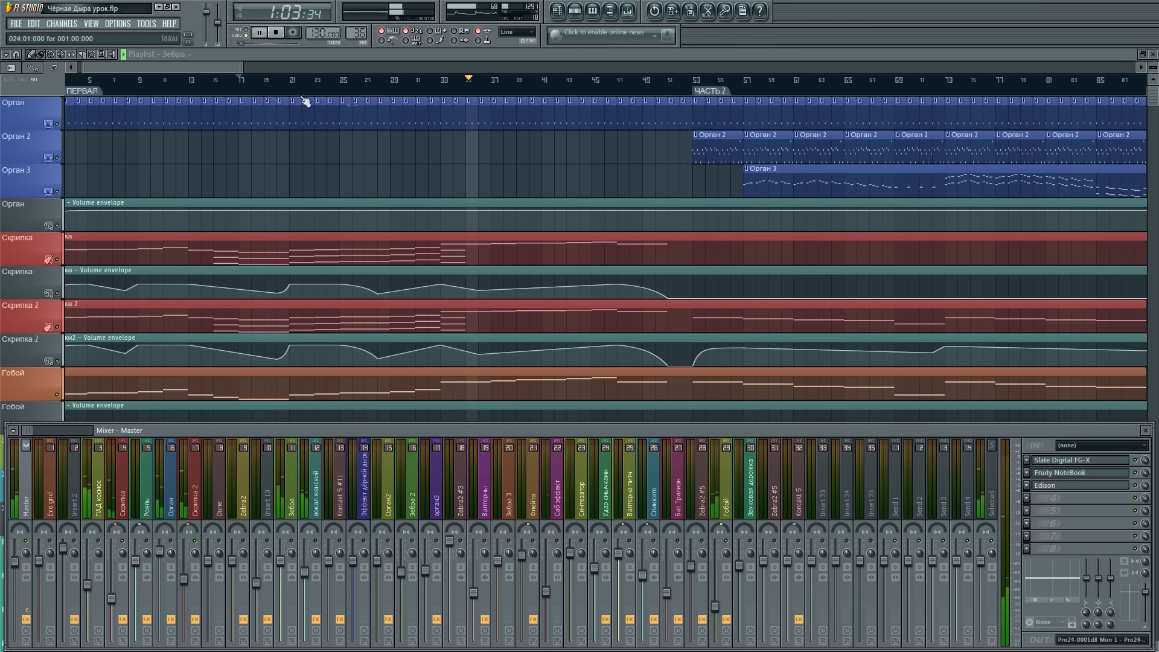
- Restart playback from the beginning of the playlist and select the Зебра track in the mixer
{"action": "left_click_drag", "start_coordinate": [230, 67], "coordinate": [187, 63]}
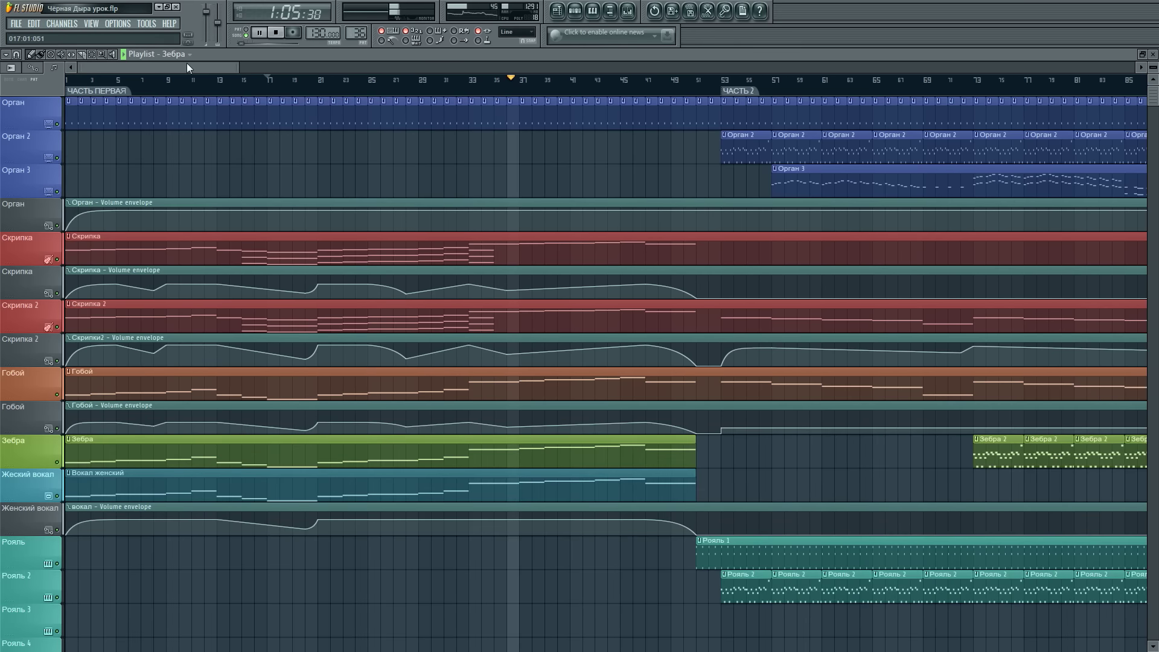
{"action": "left_click", "coordinate": [279, 32]}
{"action": "left_click", "coordinate": [627, 12]}
{"action": "key", "text": "space"}
{"action": "left_click", "coordinate": [290, 501]}
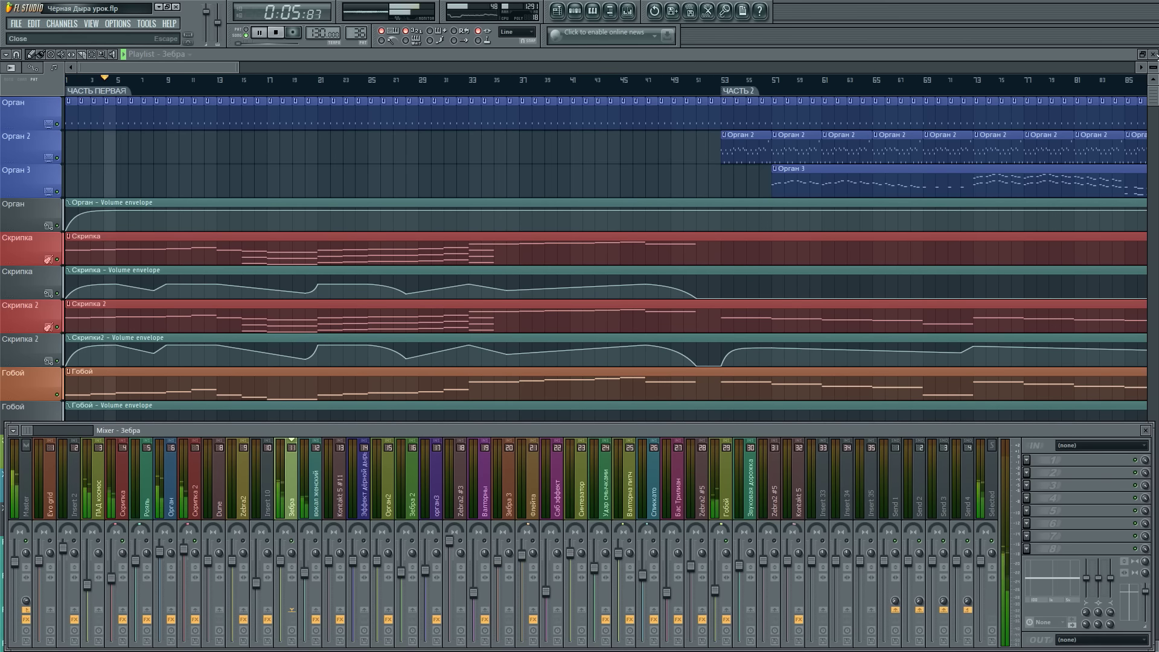
- Close the oboe's Kontakt window and open the Зебра channel's Zebra instrument with the Hans Forlorn preset
{"action": "left_click", "coordinate": [1153, 55]}
{"action": "left_click", "coordinate": [1085, 194]}
{"action": "left_click", "coordinate": [178, 269]}
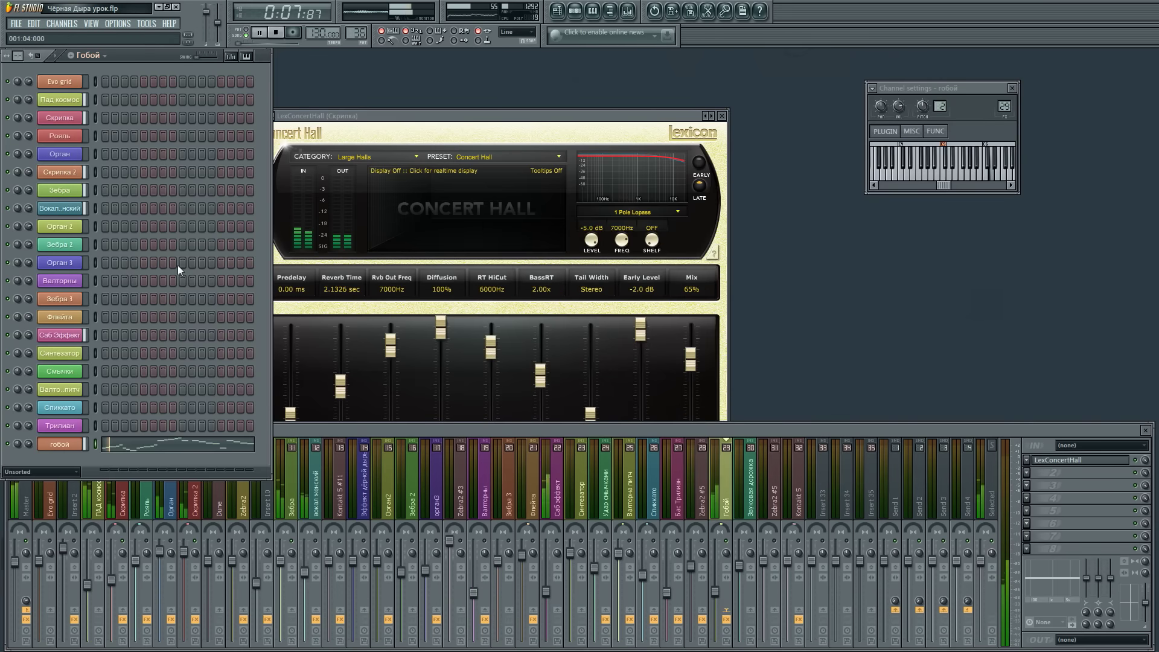
{"action": "left_click", "coordinate": [81, 191]}
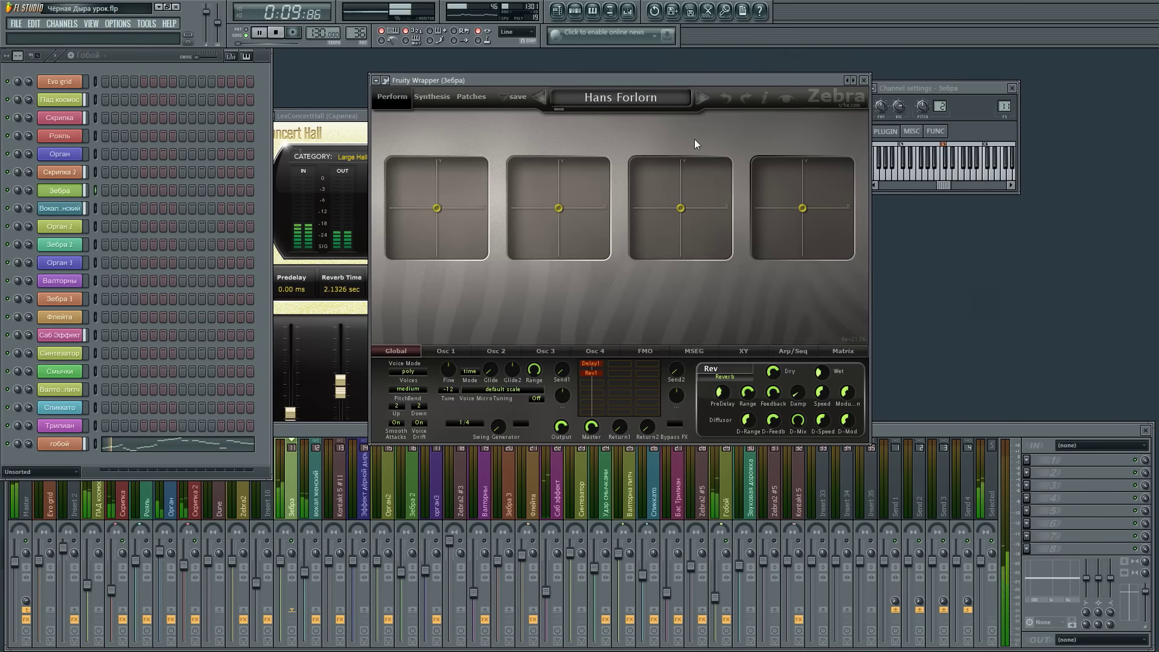
{"action": "left_click_drag", "start_coordinate": [632, 78], "coordinate": [618, 82]}
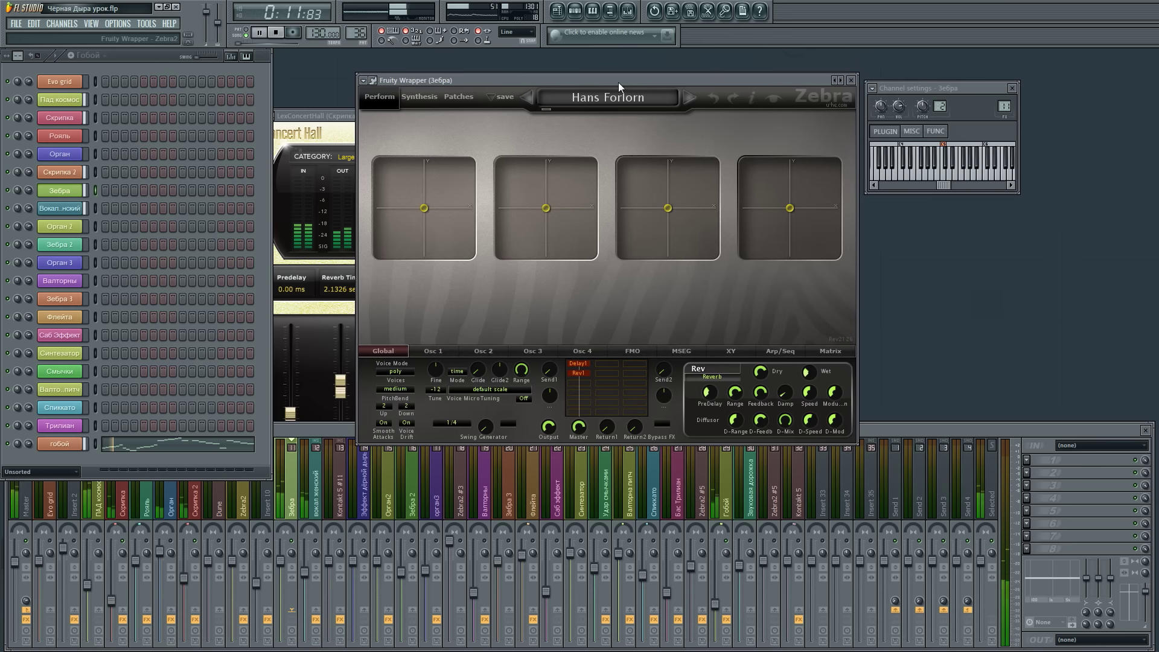
- Examine the Зебра clip's notes in the piano roll through the later bars, and close the piano roll
{"action": "left_click", "coordinate": [558, 10]}
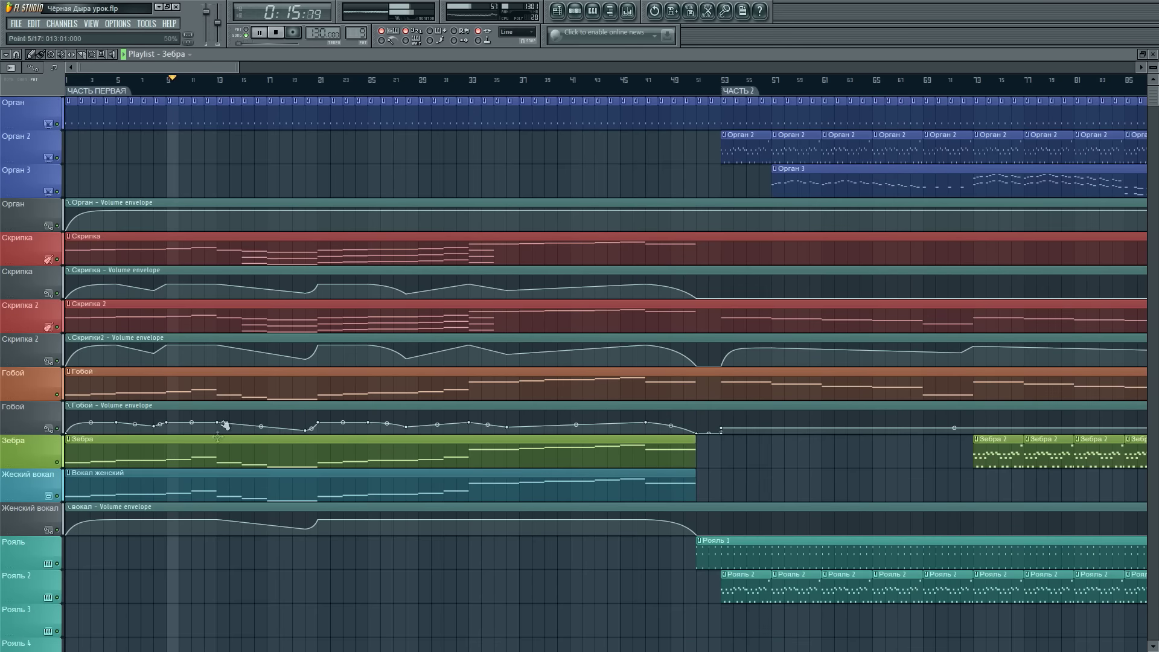
{"action": "double_click", "coordinate": [220, 452]}
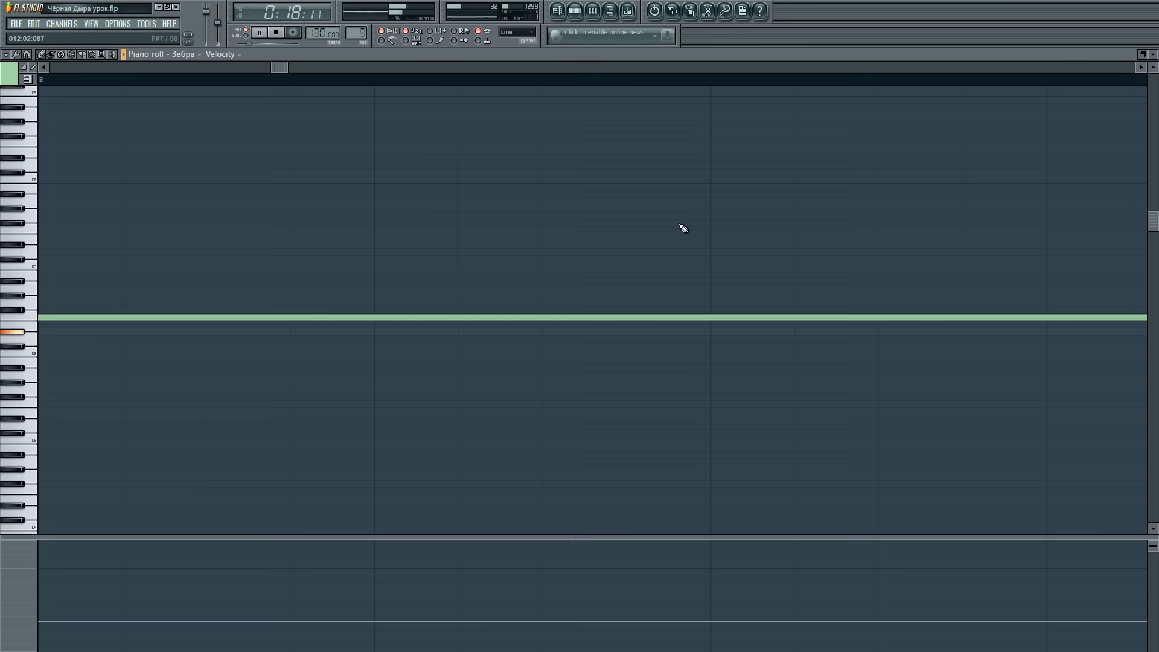
{"action": "scroll", "coordinate": [637, 81], "scroll_direction": "down", "scroll_amount": 10}
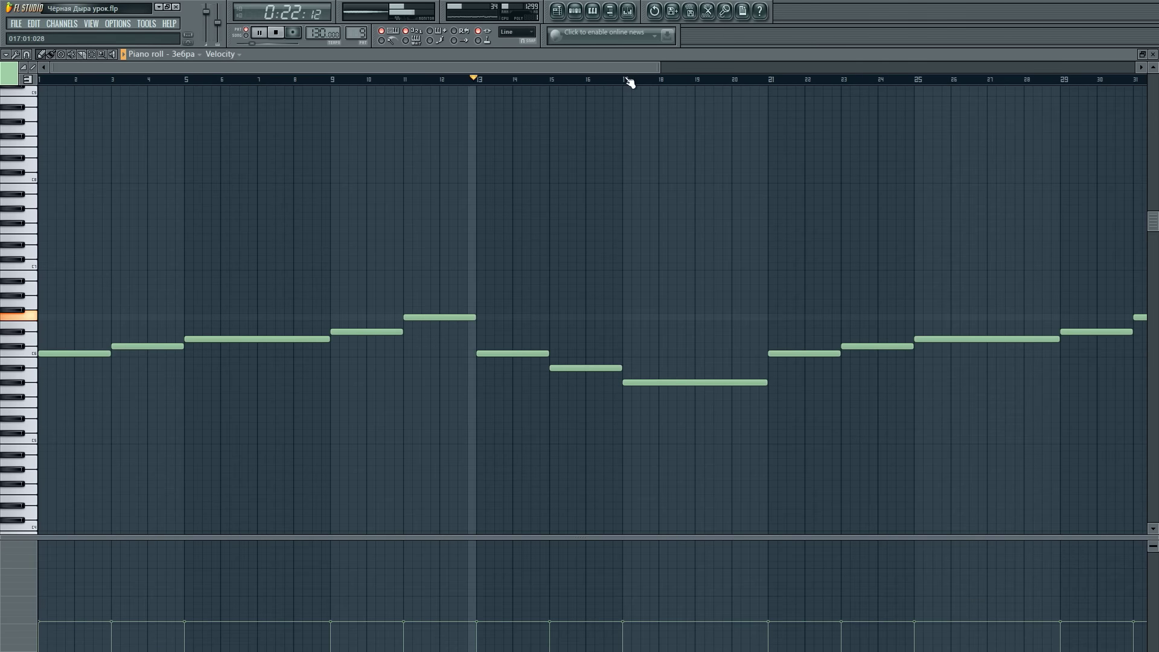
{"action": "scroll", "coordinate": [628, 81], "scroll_direction": "up", "scroll_amount": 3}
{"action": "left_click_drag", "start_coordinate": [550, 70], "coordinate": [658, 63]}
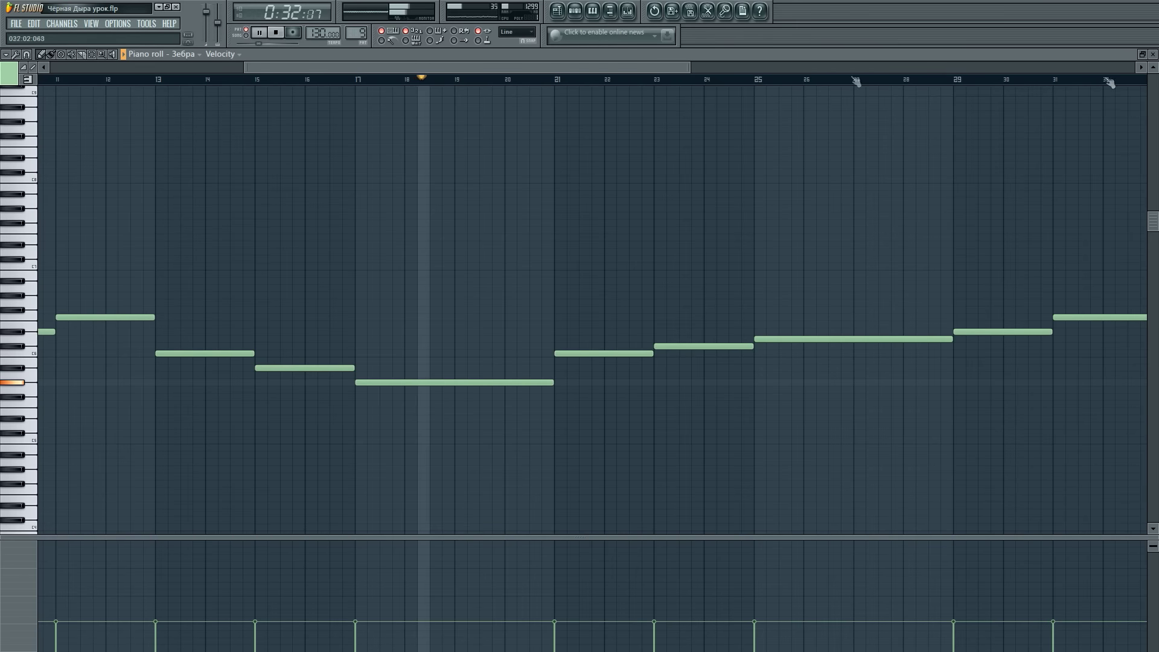
{"action": "left_click_drag", "start_coordinate": [691, 67], "coordinate": [902, 65]}
{"action": "left_click", "coordinate": [1153, 54]}
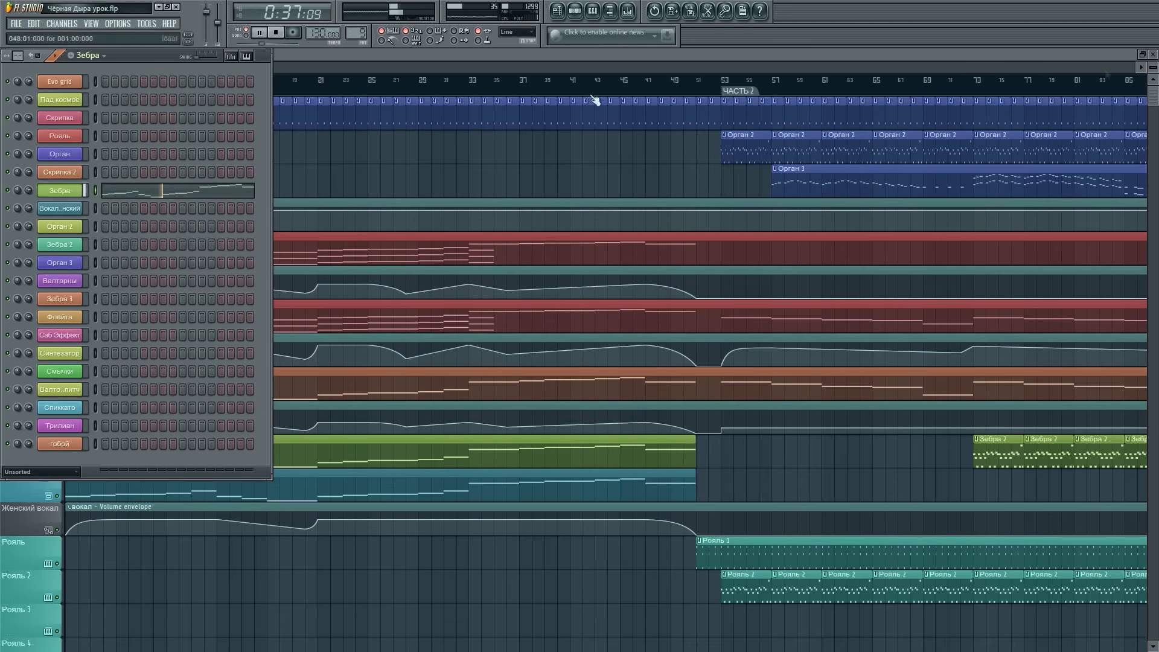
- Restart playback from the beginning, move the channel rack lower and bring the playlist back to the front
{"action": "left_click", "coordinate": [627, 11]}
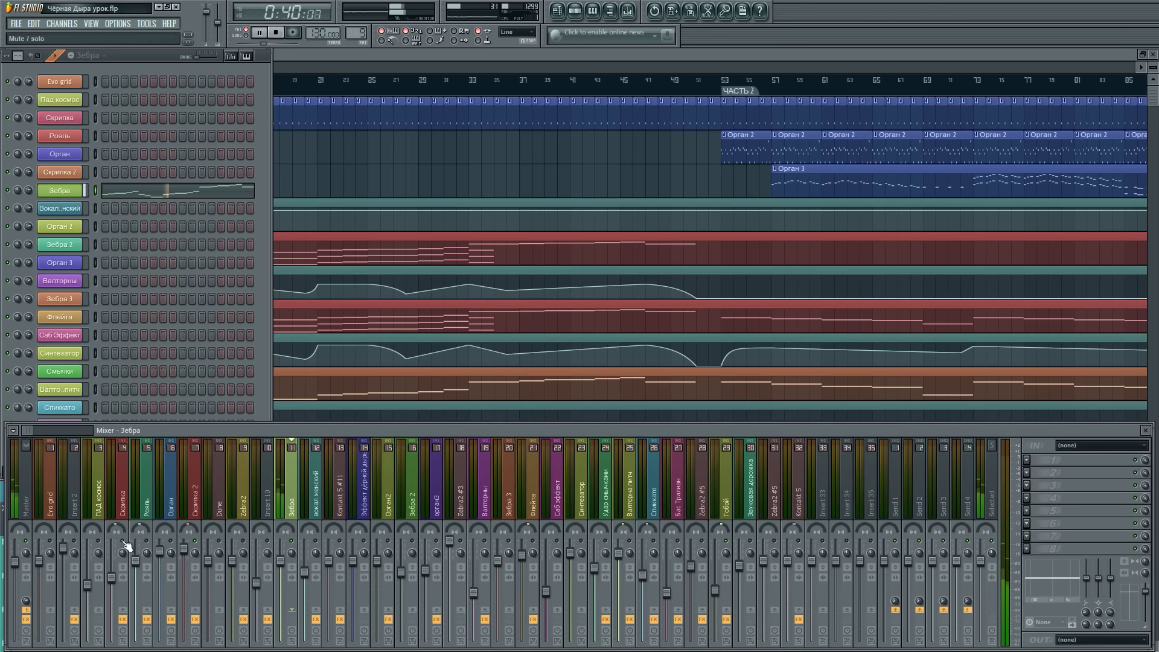
{"action": "left_click", "coordinate": [237, 43]}
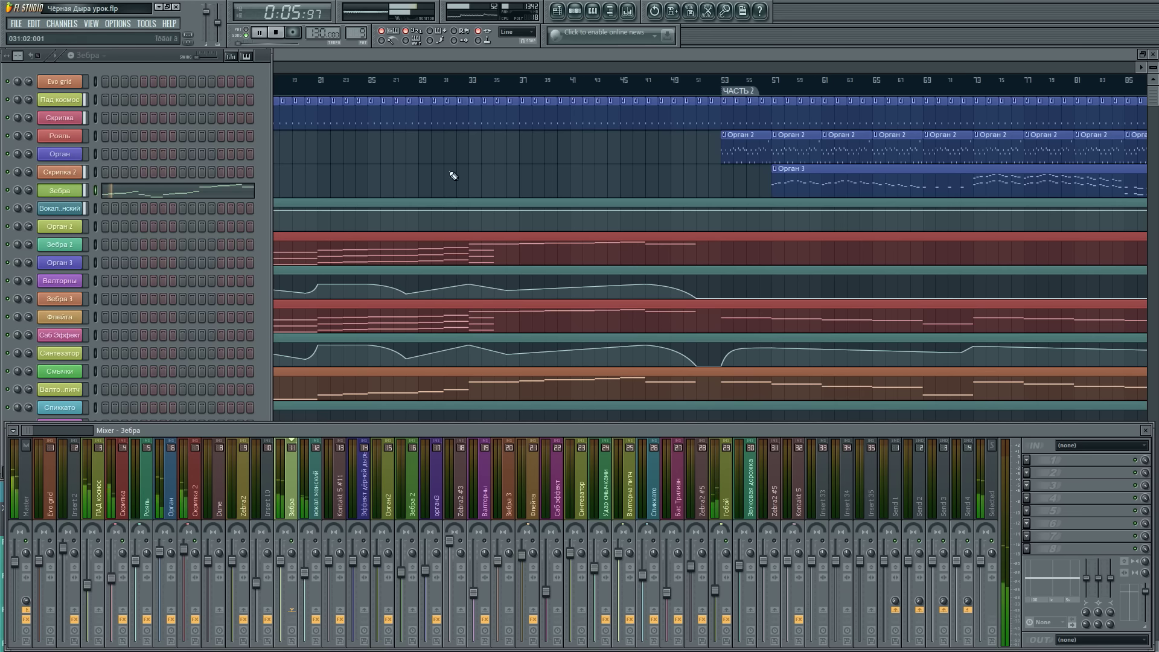
{"action": "left_click_drag", "start_coordinate": [177, 60], "coordinate": [173, 105]}
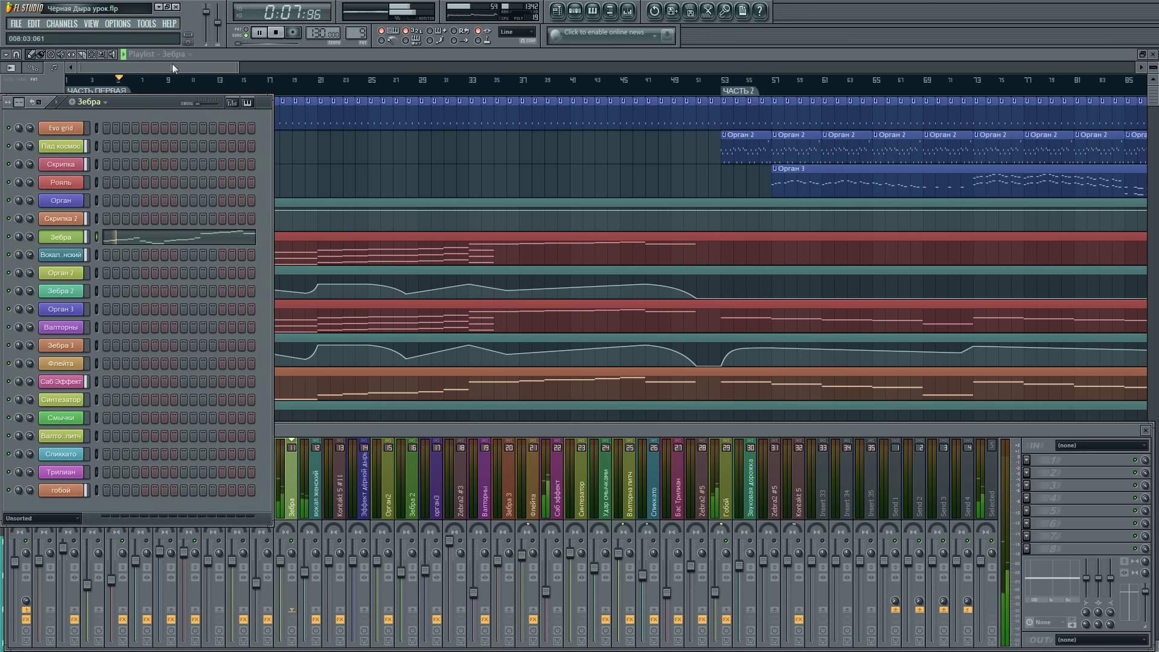
{"action": "left_click", "coordinate": [169, 65]}
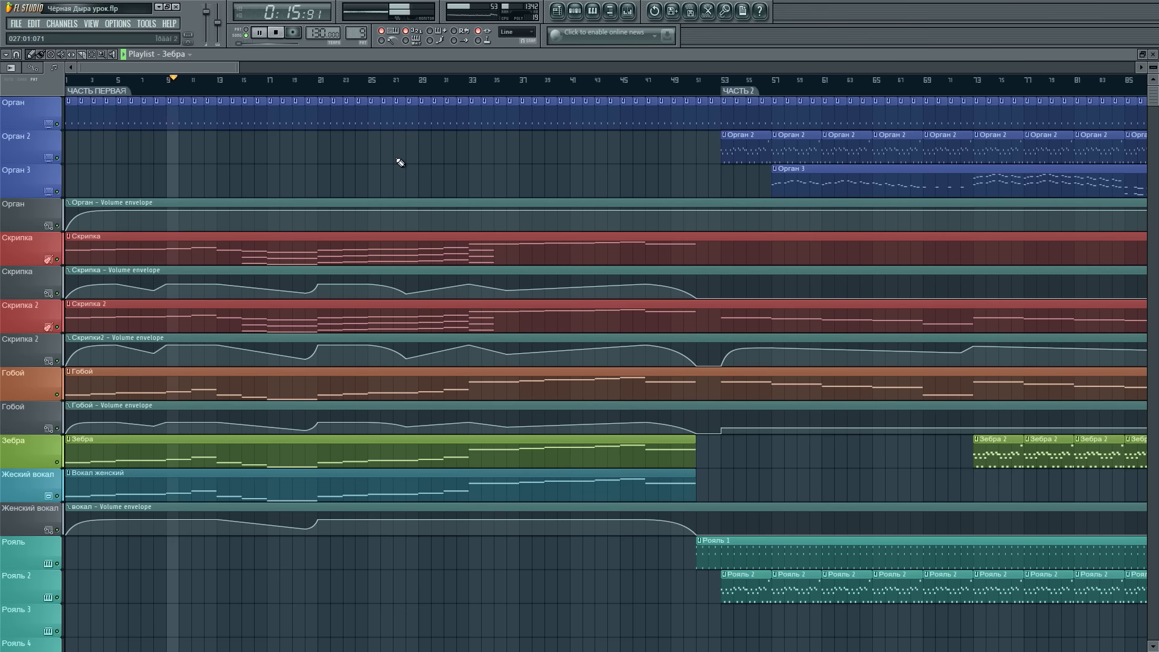
- Look over the playlist tracks down to Пад космос and back up to the Женский вокал parts
{"action": "scroll", "coordinate": [282, 401], "scroll_direction": "down", "scroll_amount": 10}
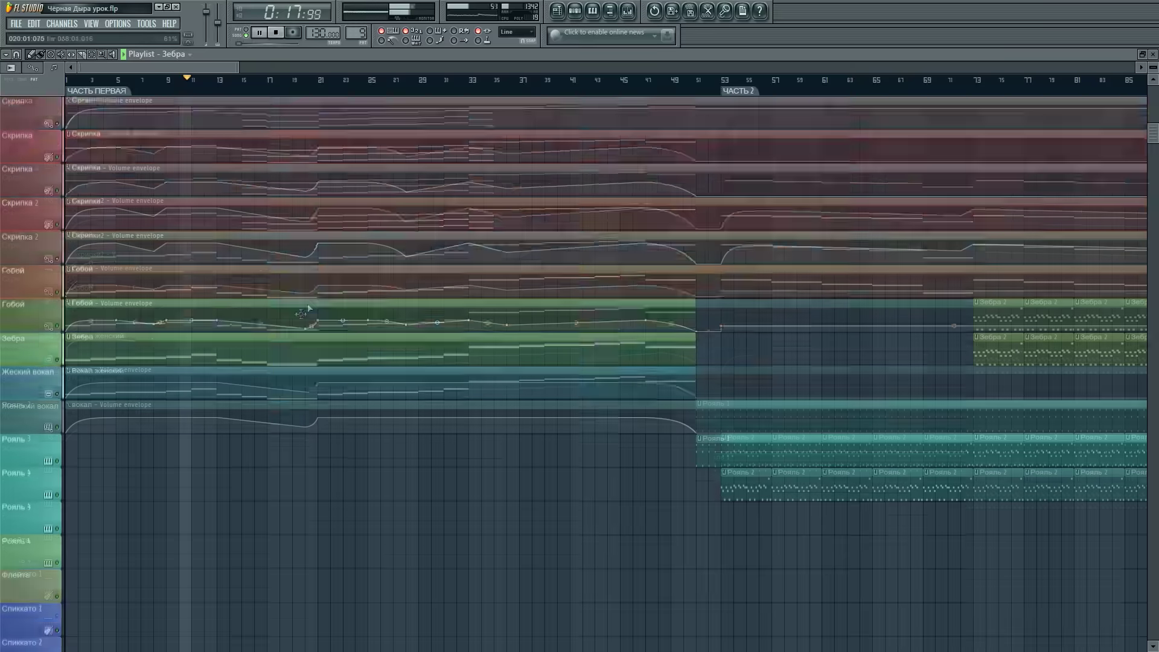
{"action": "scroll", "coordinate": [248, 306], "scroll_direction": "up", "scroll_amount": 6}
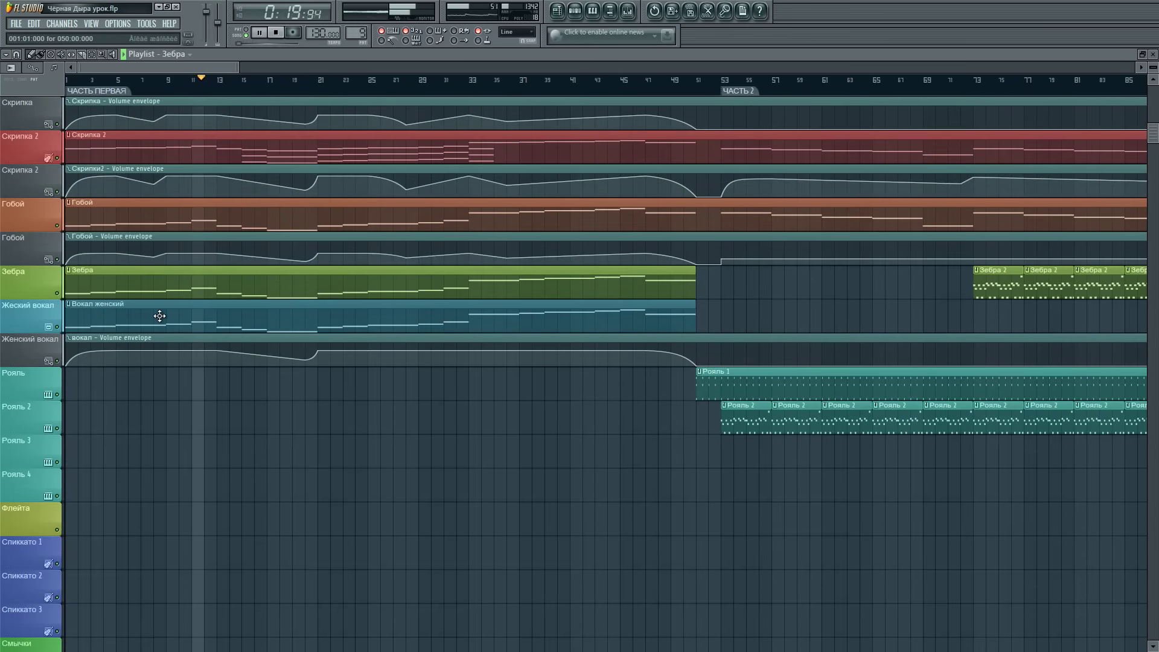
{"action": "scroll", "coordinate": [155, 316], "scroll_direction": "down", "scroll_amount": 10}
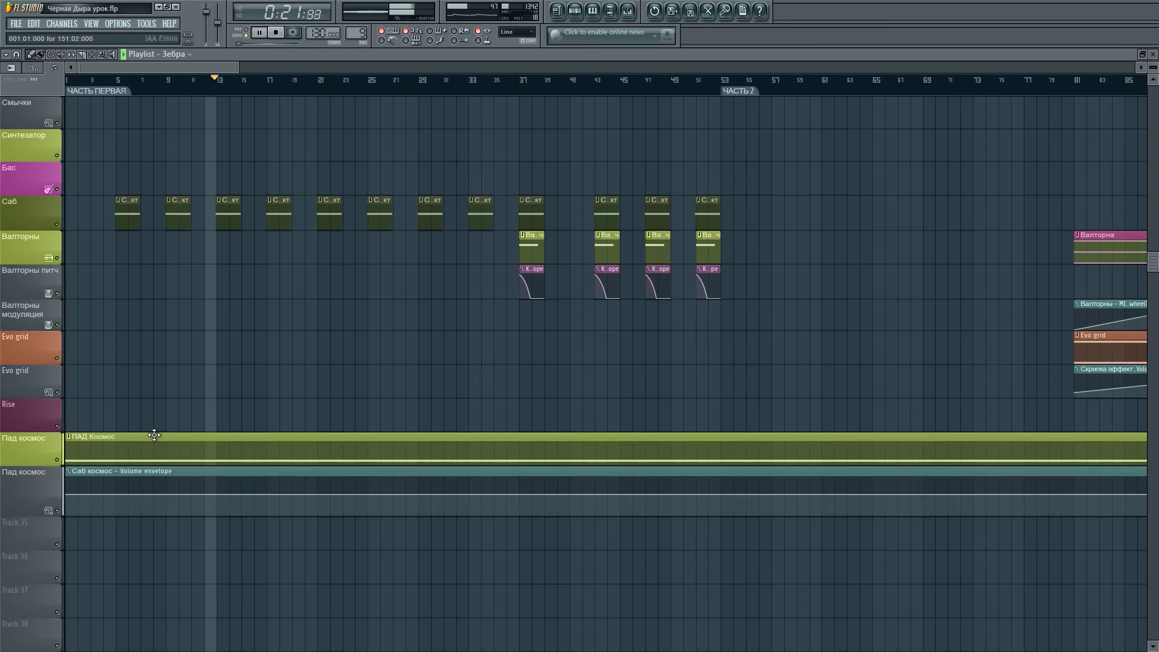
{"action": "scroll", "coordinate": [158, 438], "scroll_direction": "up", "scroll_amount": 12}
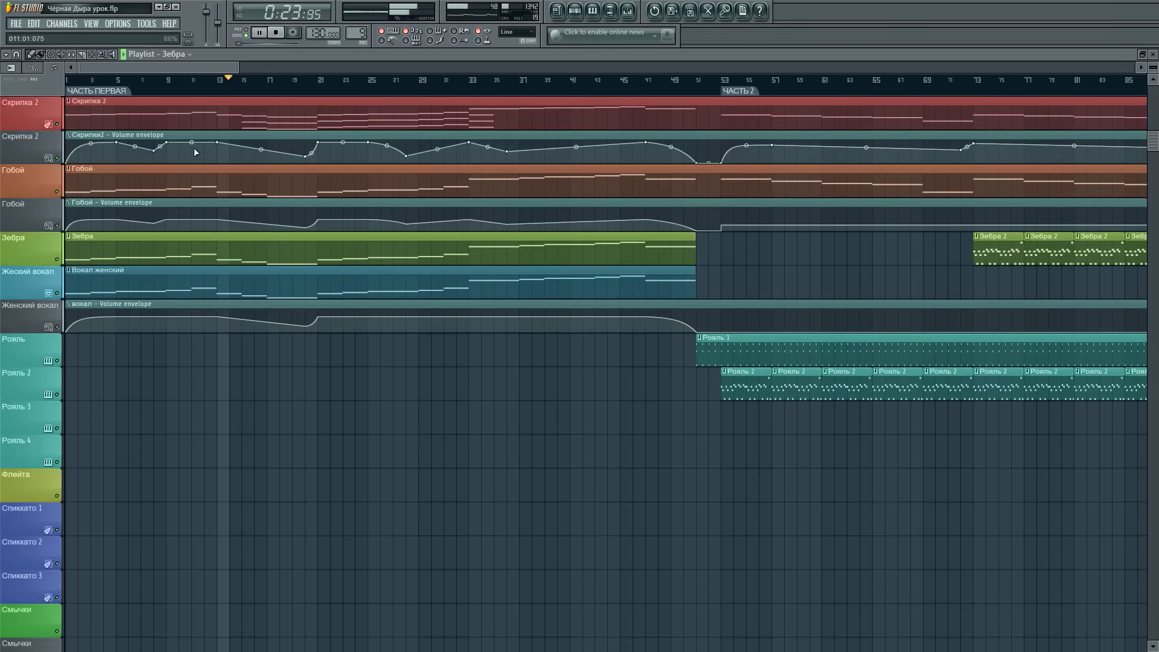
- Clear the playlist from view, select the Master mixer track and open its Fruity NoteBook list of sound libraries
{"action": "left_click", "coordinate": [628, 10]}
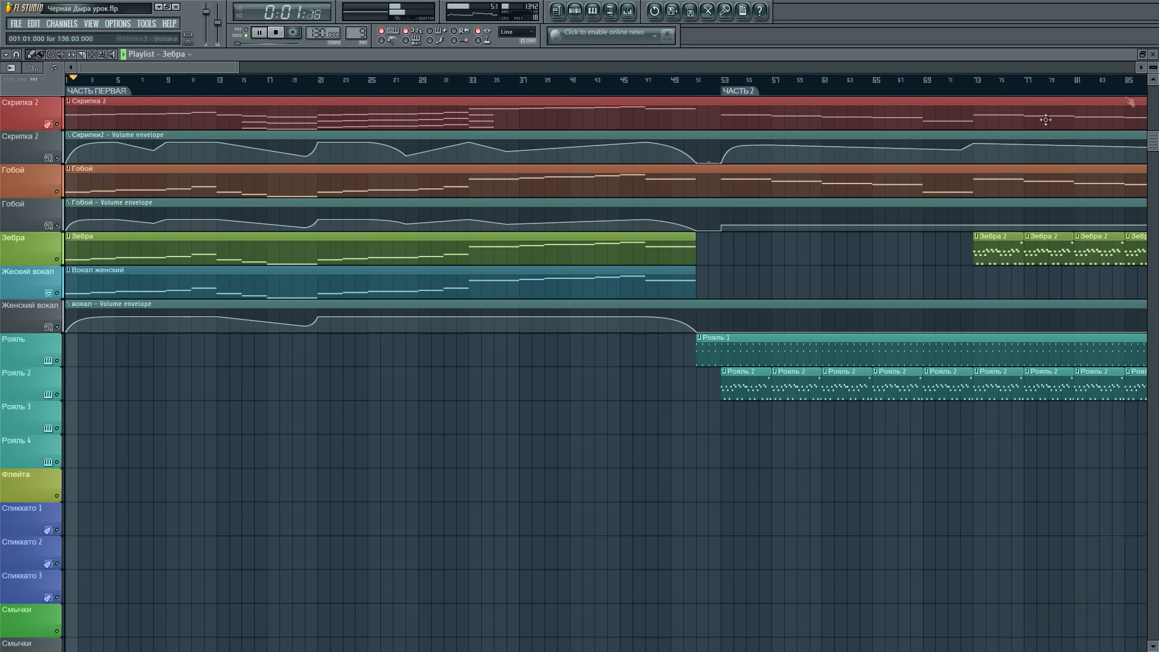
{"action": "left_click", "coordinate": [1153, 55]}
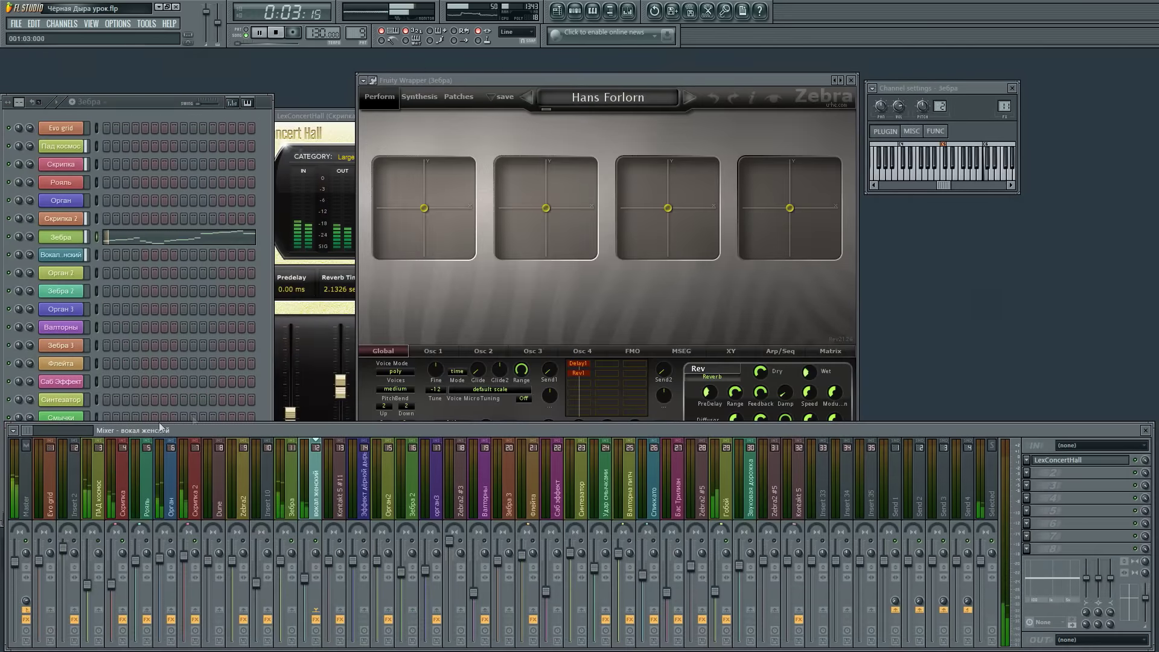
{"action": "left_click", "coordinate": [24, 492]}
{"action": "left_click", "coordinate": [1063, 485]}
{"action": "left_click", "coordinate": [1063, 486]}
{"action": "left_click", "coordinate": [1062, 473]}
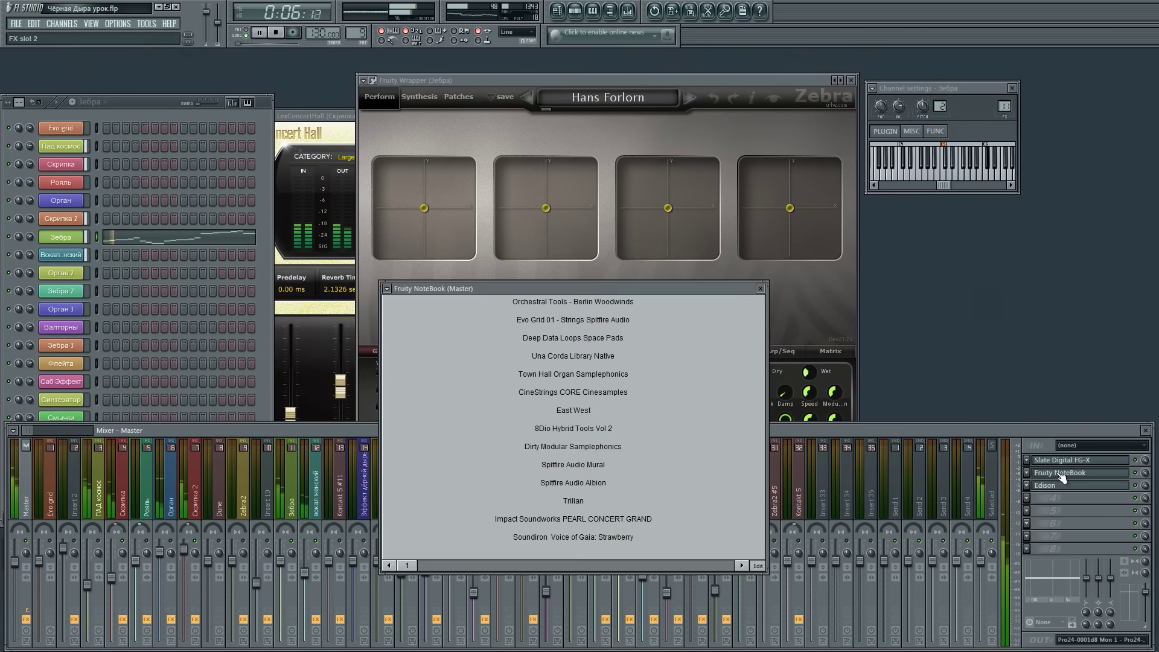
- Highlight the Soundiron Voice of Gaia: Strawberry entry in the library list and close the notebook
{"action": "triple_click", "coordinate": [518, 534]}
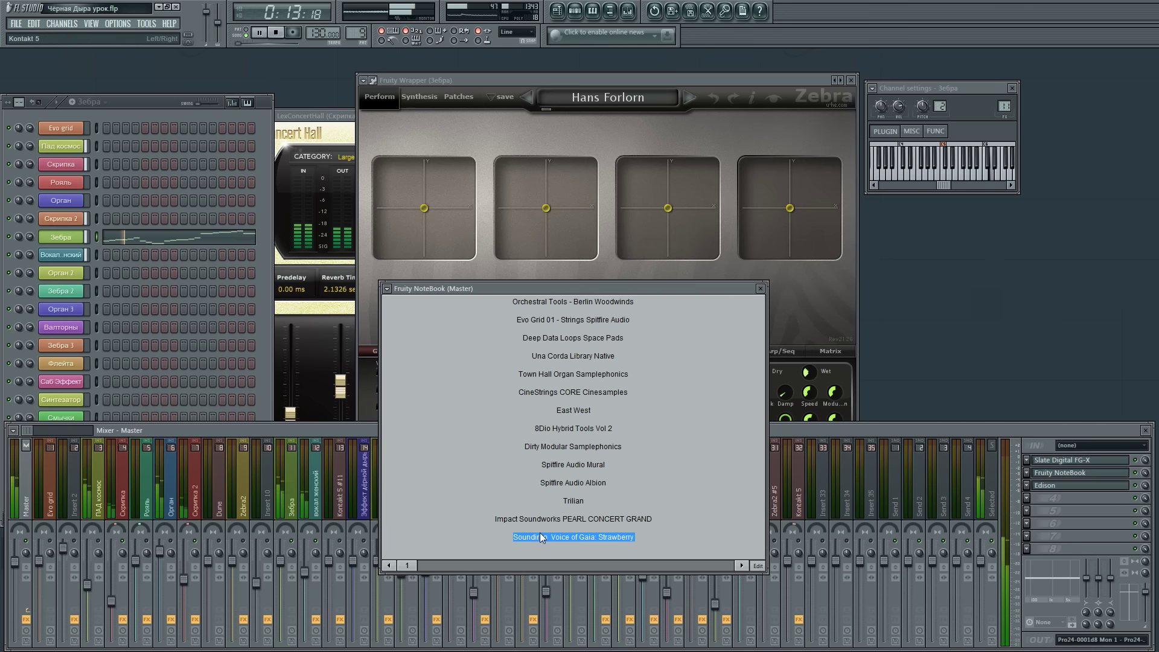
{"action": "left_click_drag", "start_coordinate": [741, 285], "coordinate": [802, 270]}
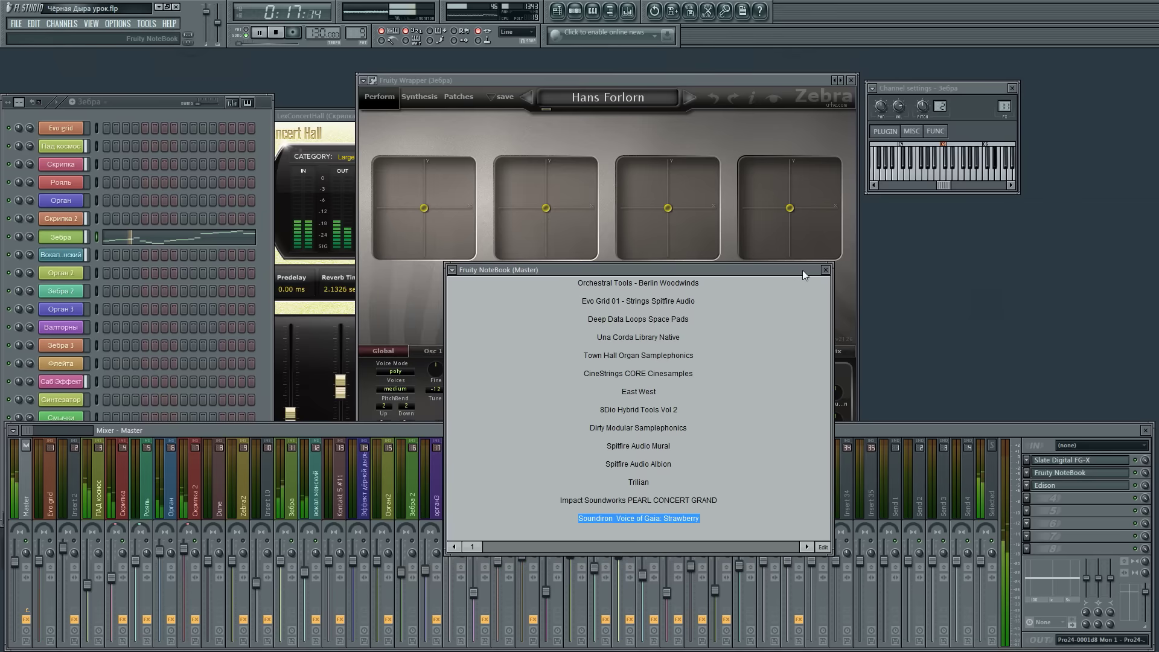
{"action": "left_click", "coordinate": [825, 270]}
- Open the Вокал женский channel's Kontakt instrument and stop playback to audition that channel on its own
{"action": "left_click", "coordinate": [65, 226]}
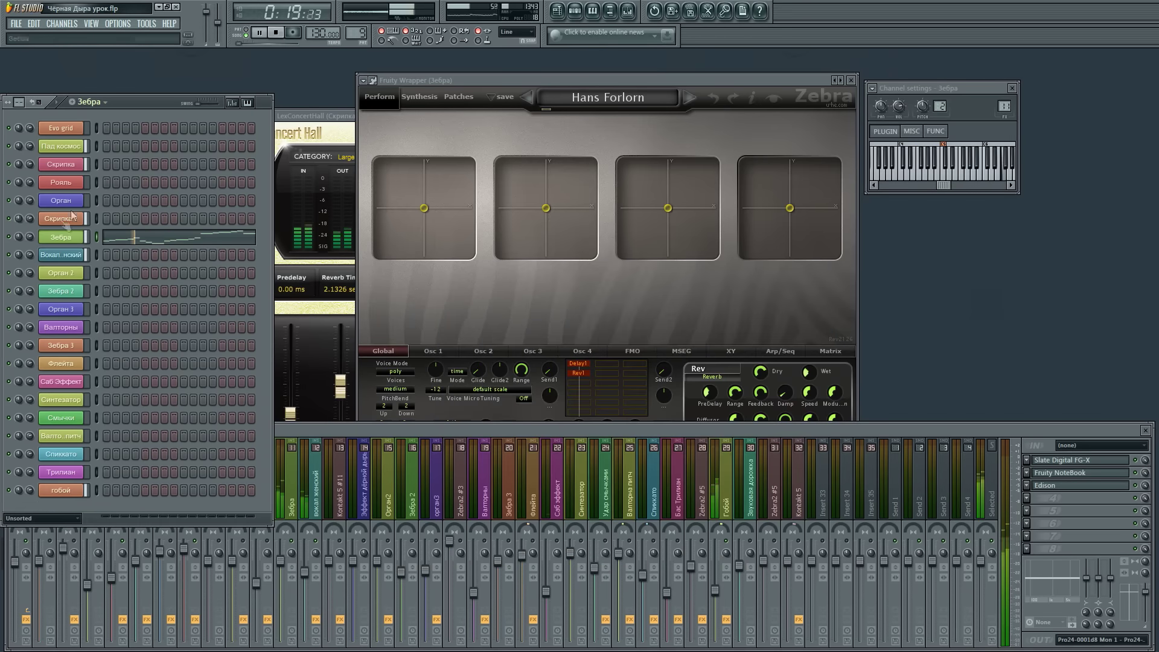
{"action": "left_click", "coordinate": [74, 256]}
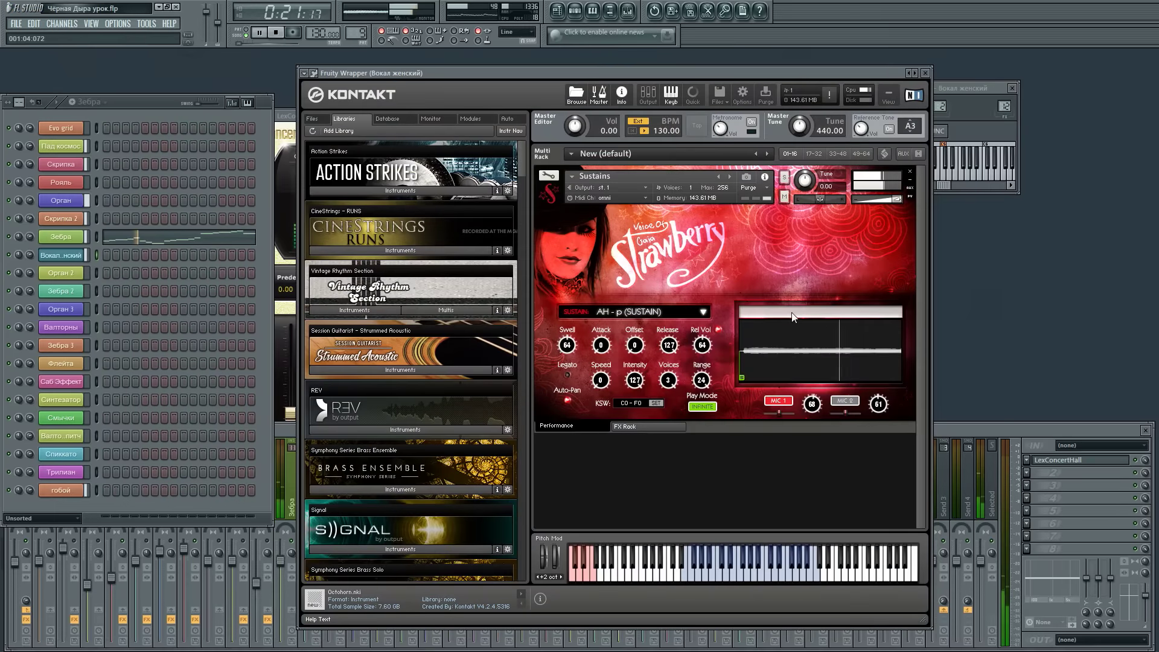
{"action": "left_click", "coordinate": [278, 33]}
{"action": "left_click", "coordinate": [261, 33]}
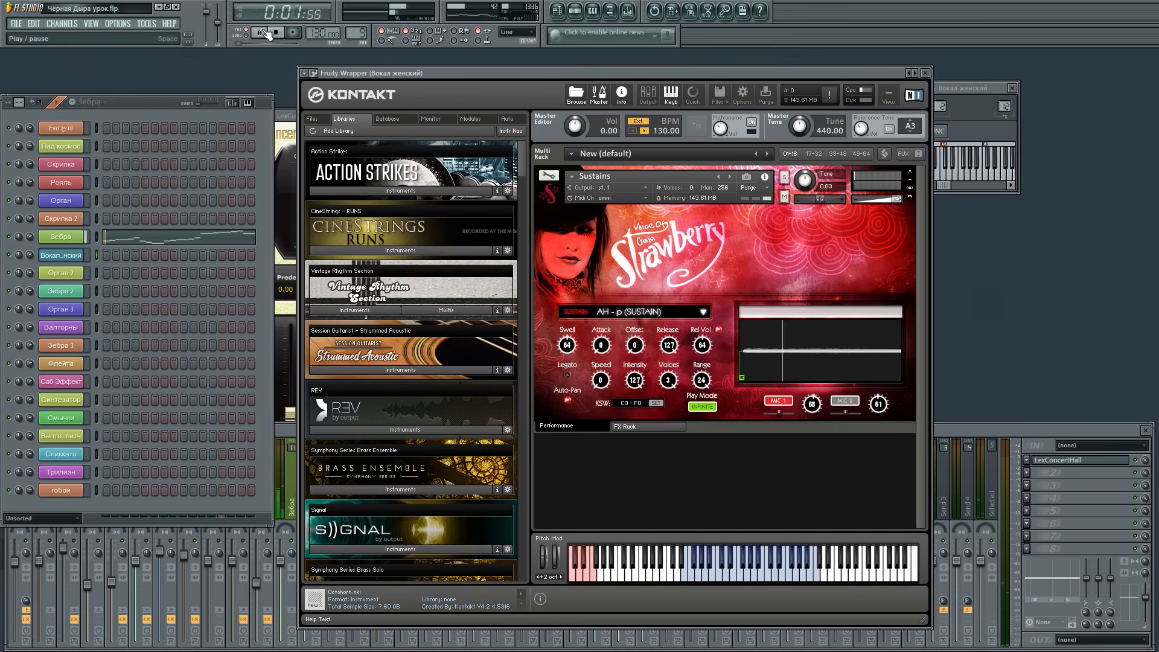
{"action": "left_click", "coordinate": [267, 32]}
{"action": "left_click", "coordinate": [98, 256]}
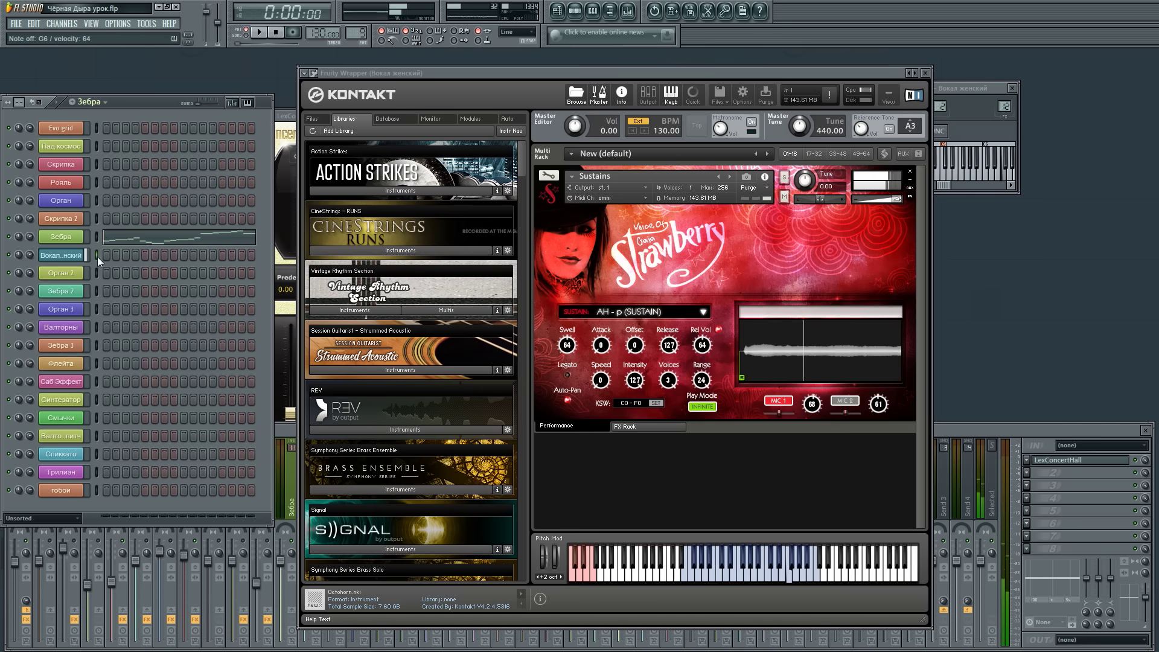
- Start playback and open the LexConcertHall reverb on the вокал женский mixer track
{"action": "left_click", "coordinate": [259, 32]}
{"action": "left_click", "coordinate": [246, 36]}
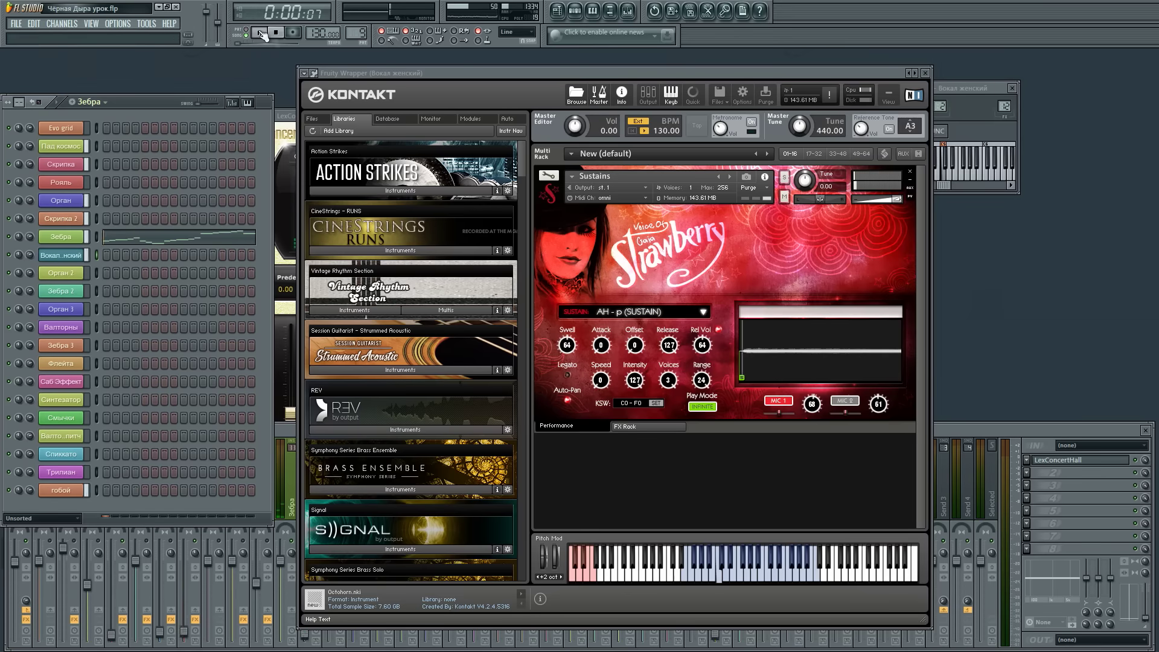
{"action": "key", "text": "F9"}
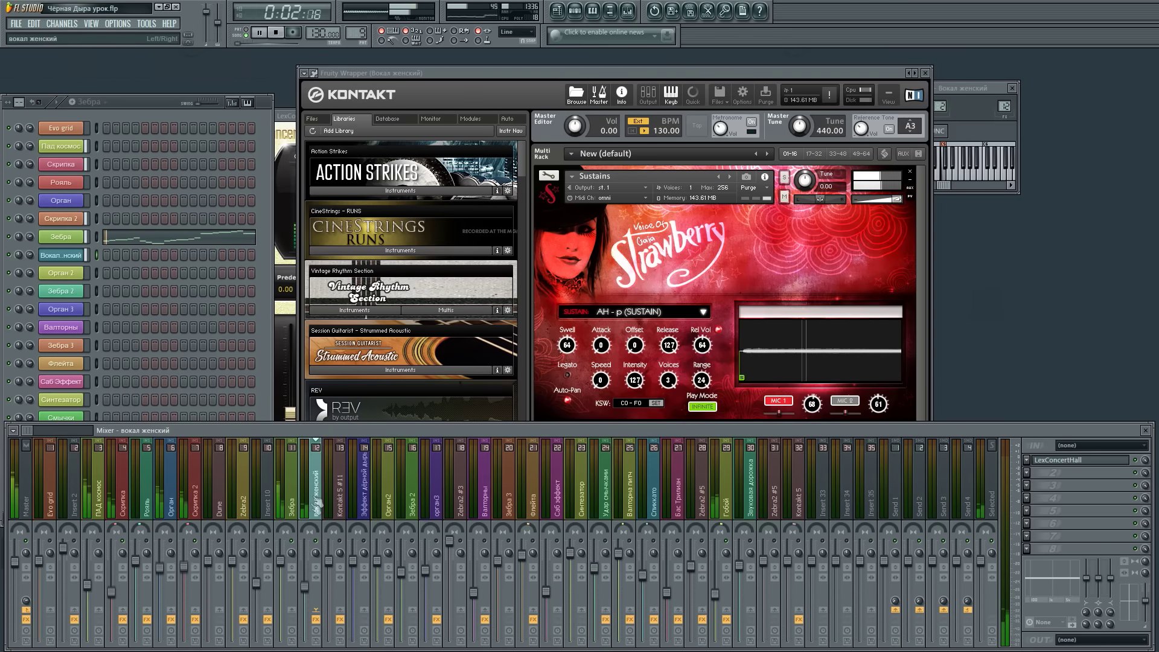
{"action": "left_click", "coordinate": [1062, 460]}
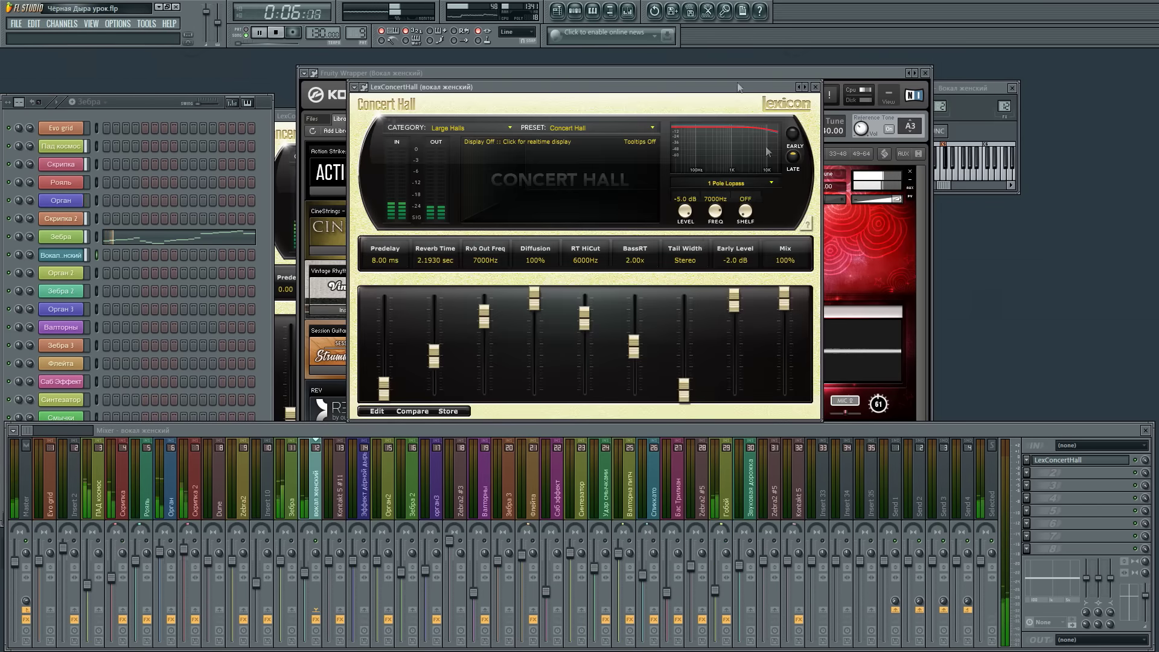
{"action": "left_click_drag", "start_coordinate": [459, 86], "coordinate": [392, 79]}
{"action": "mouse_move", "coordinate": [717, 292]}
{"action": "left_mouse_down"}
{"action": "mouse_move", "coordinate": [731, 392]}
{"action": "mouse_move", "coordinate": [727, 296]}
{"action": "mouse_move", "coordinate": [729, 399]}
{"action": "mouse_move", "coordinate": [722, 285]}
{"action": "left_mouse_up"}
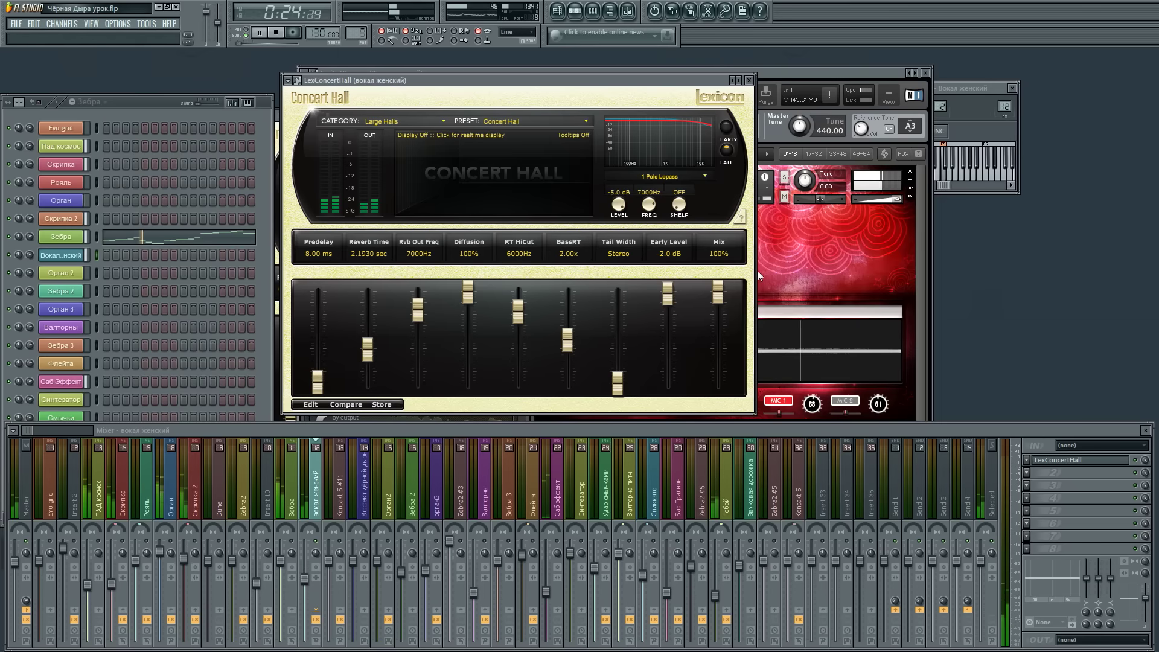
- Lower the LexConcertHall Mix to 0% and return it to 100% to compare the dry and wet vocal
{"action": "left_click_drag", "start_coordinate": [719, 300], "coordinate": [720, 307]}
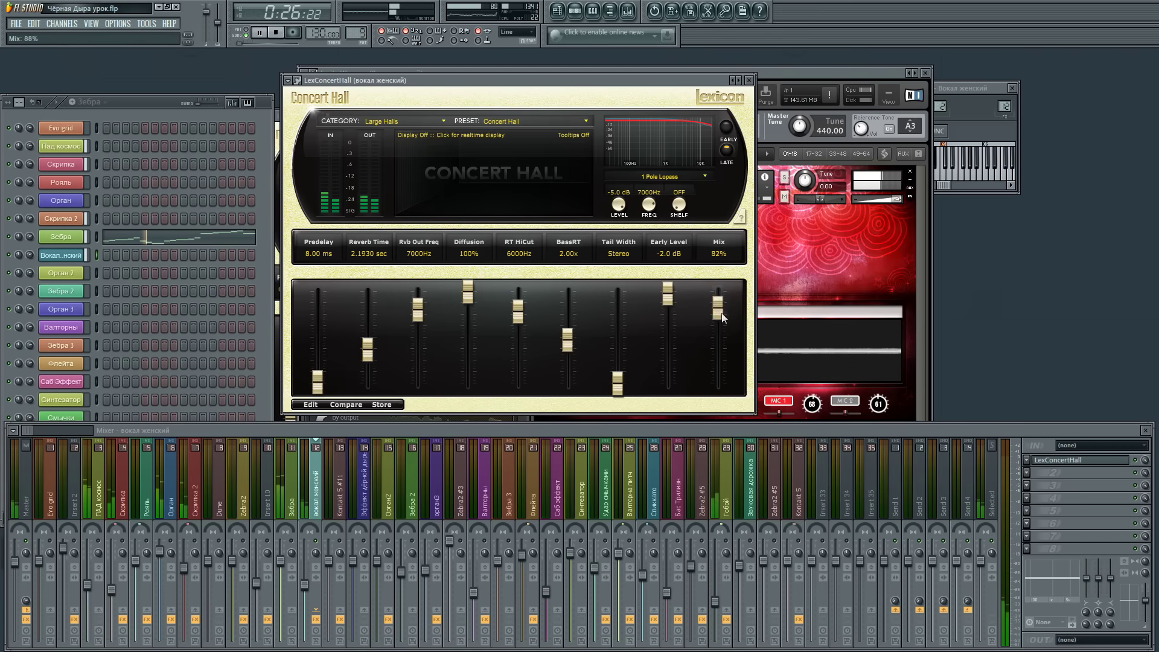
{"action": "left_click_drag", "start_coordinate": [724, 377], "coordinate": [725, 397]}
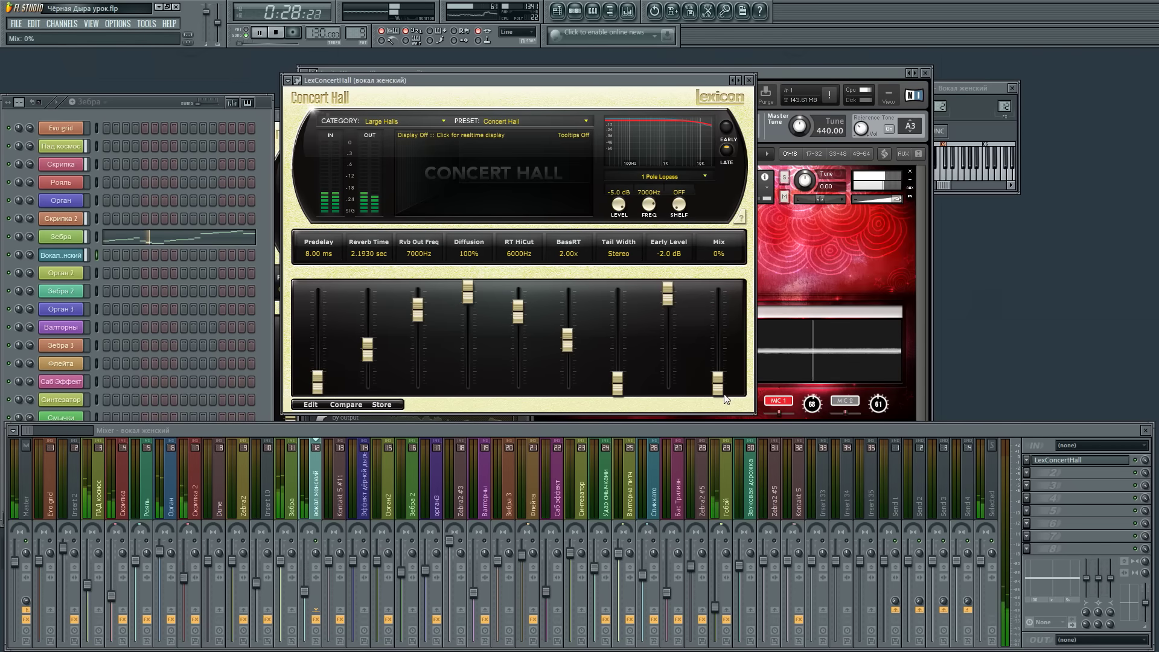
{"action": "left_click_drag", "start_coordinate": [719, 388], "coordinate": [737, 302]}
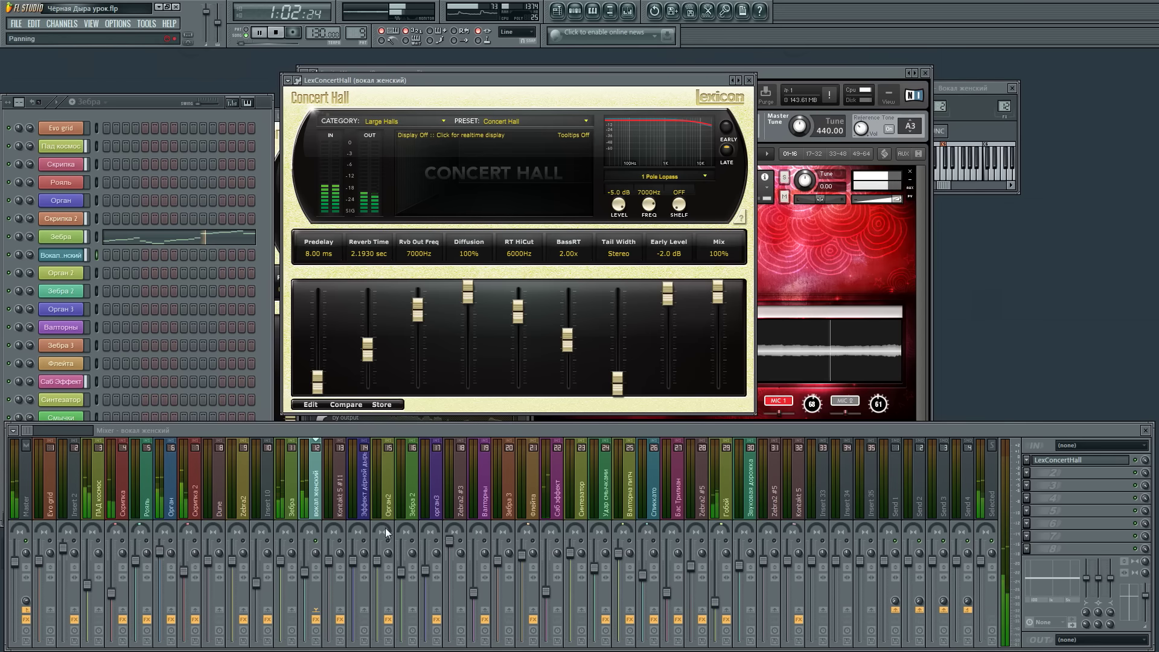
- Select the вокал женский mixer track, open the playlist and play the first part from about bar 32
{"action": "left_click", "coordinate": [316, 503]}
{"action": "key", "text": "s"}
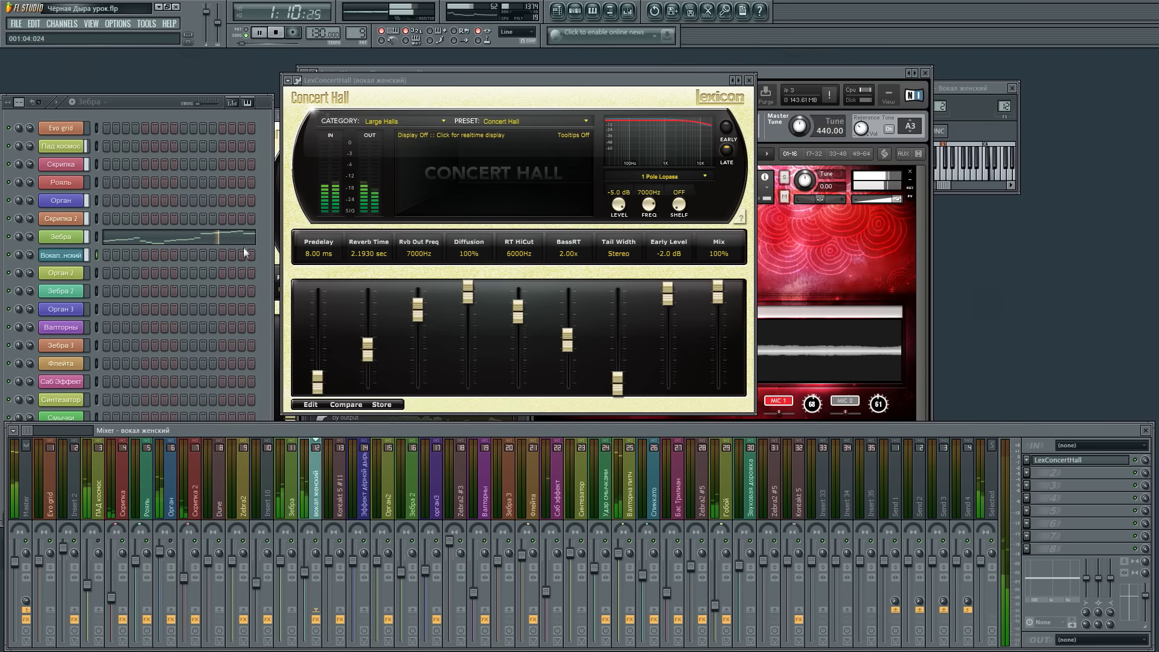
{"action": "left_click", "coordinate": [557, 11]}
{"action": "scroll", "coordinate": [284, 85], "scroll_direction": "down", "scroll_amount": 3}
{"action": "left_click", "coordinate": [204, 85]}
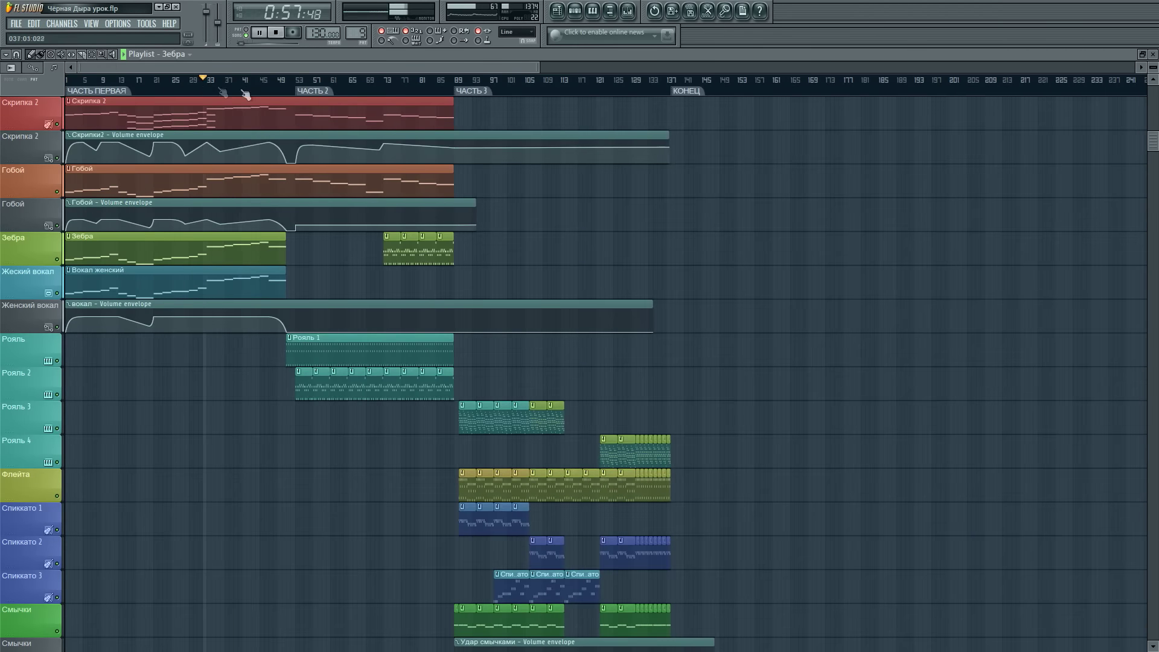
{"action": "scroll", "coordinate": [263, 85], "scroll_direction": "up", "scroll_amount": 3}
{"action": "scroll", "coordinate": [262, 99], "scroll_direction": "up", "scroll_amount": 3}
{"action": "scroll", "coordinate": [260, 90], "scroll_direction": "up", "scroll_amount": 2}
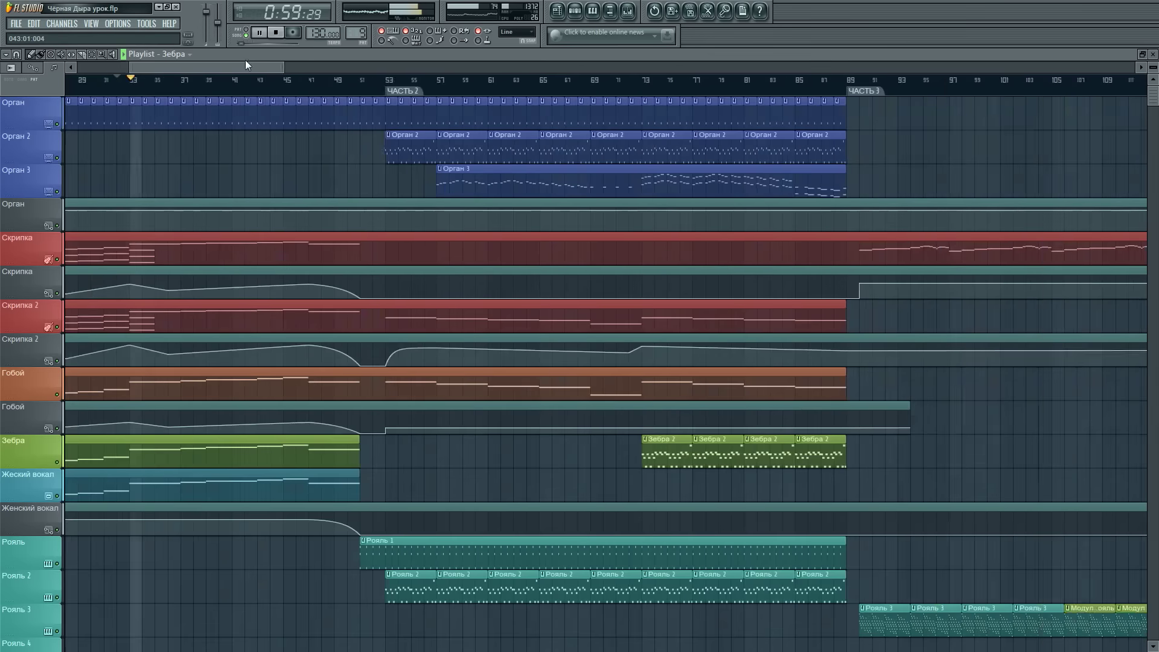
- Zoom in on the transition into ЧАСТЬ 2 and play it from about bar 43
{"action": "left_click_drag", "start_coordinate": [245, 64], "coordinate": [194, 68]}
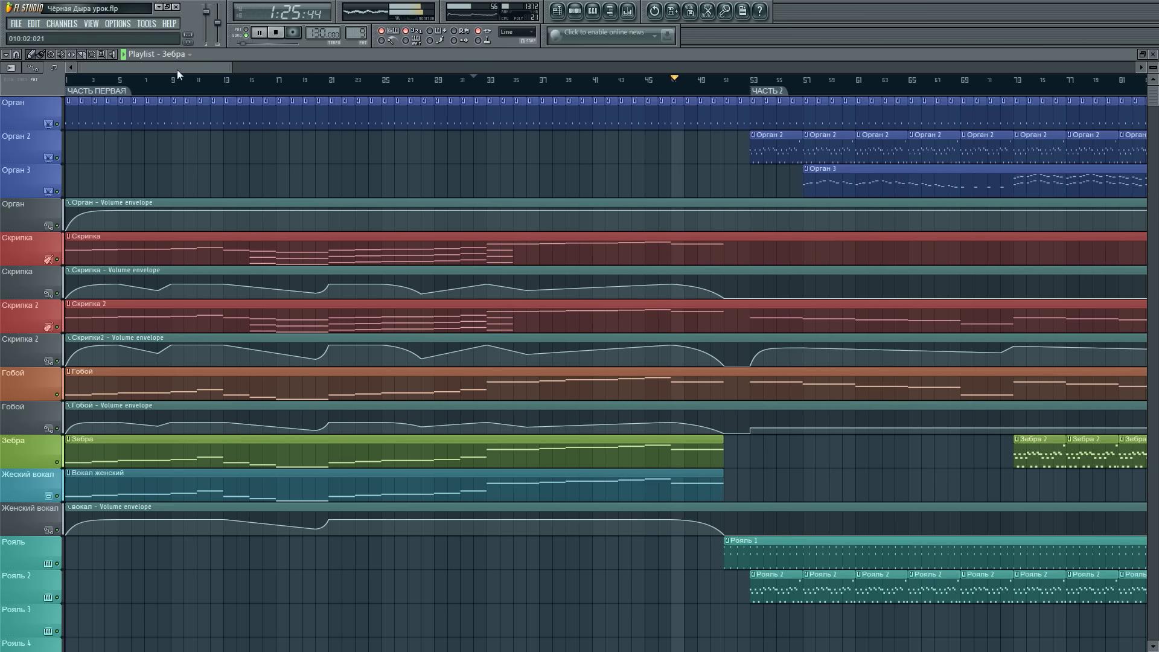
{"action": "left_click_drag", "start_coordinate": [217, 67], "coordinate": [246, 68]}
{"action": "scroll", "coordinate": [508, 92], "scroll_direction": "up", "scroll_amount": 4}
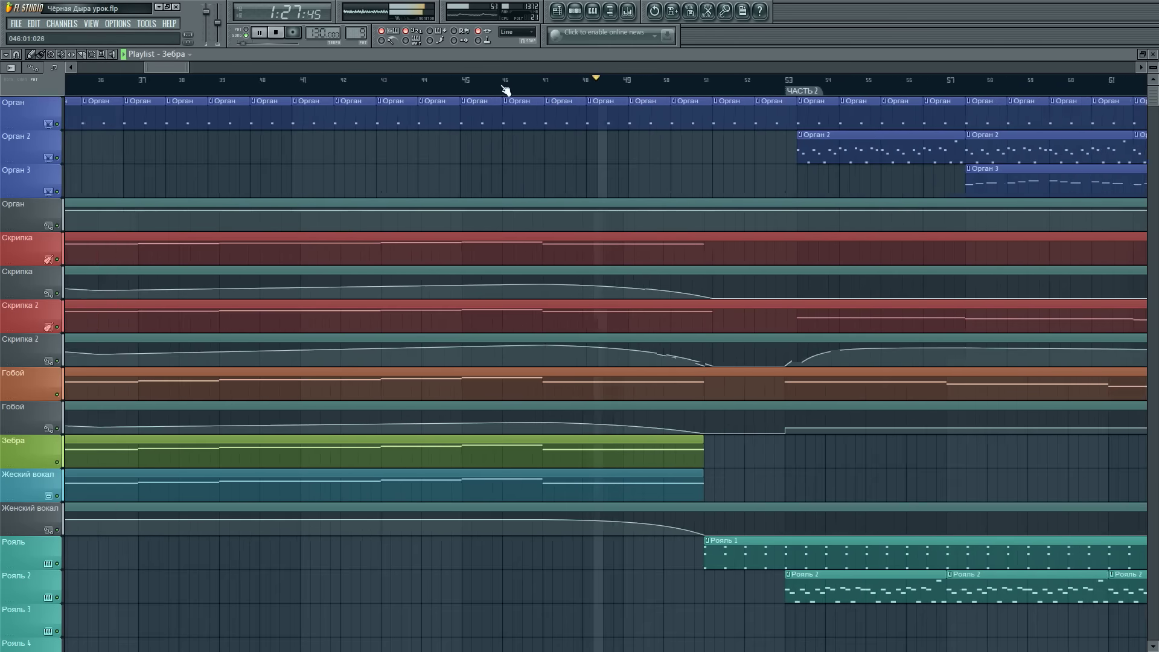
{"action": "left_click", "coordinate": [366, 91]}
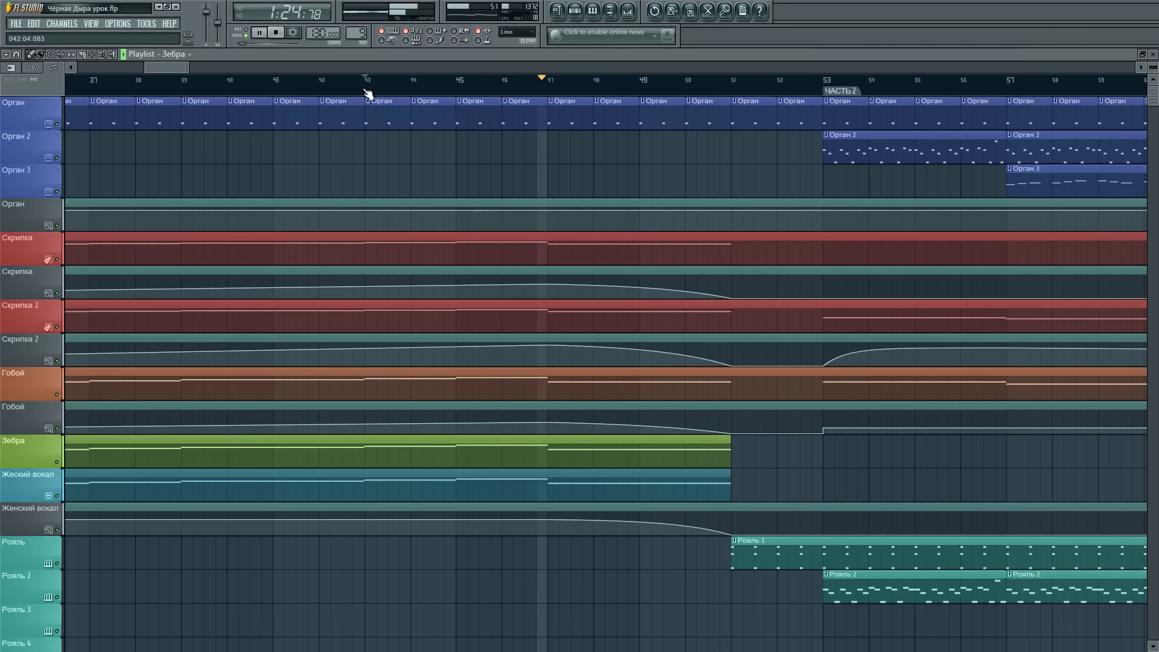
- Find the Саб and Валторны clips in the playlist and play them from about bar 37
{"action": "scroll", "coordinate": [321, 91], "scroll_direction": "down", "scroll_amount": 4}
{"action": "scroll", "coordinate": [292, 274], "scroll_direction": "down", "scroll_amount": 15}
{"action": "scroll", "coordinate": [301, 279], "scroll_direction": "down", "scroll_amount": 1}
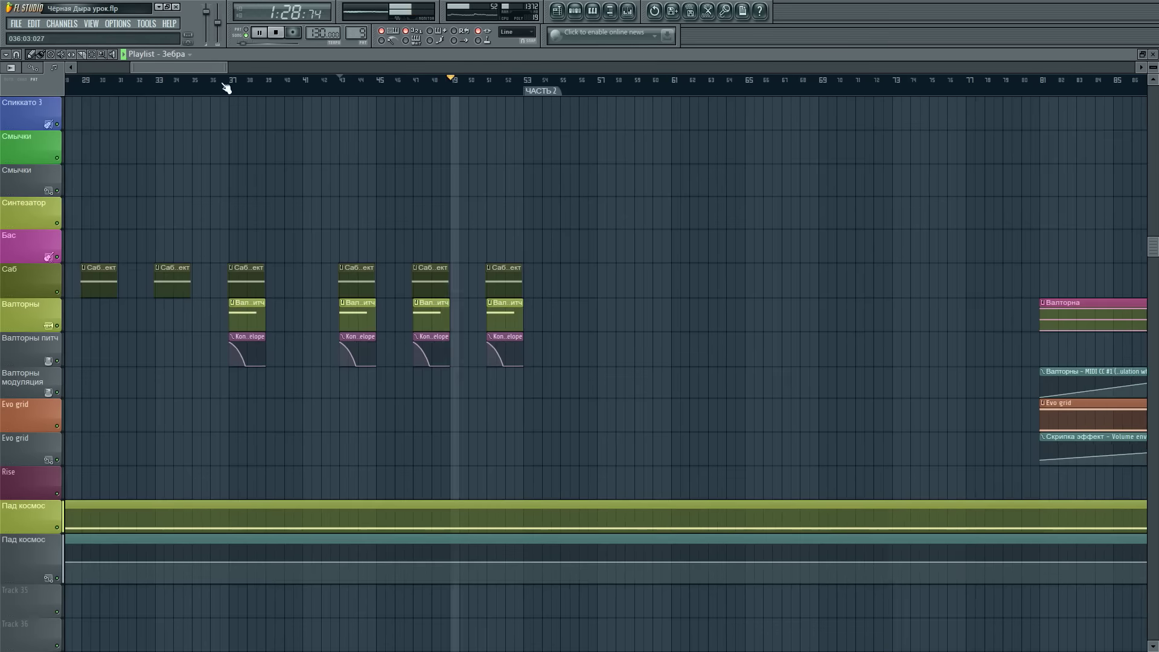
{"action": "scroll", "coordinate": [248, 89], "scroll_direction": "up", "scroll_amount": 4}
{"action": "left_click", "coordinate": [241, 89]}
{"action": "scroll", "coordinate": [242, 89], "scroll_direction": "down", "scroll_amount": 6}
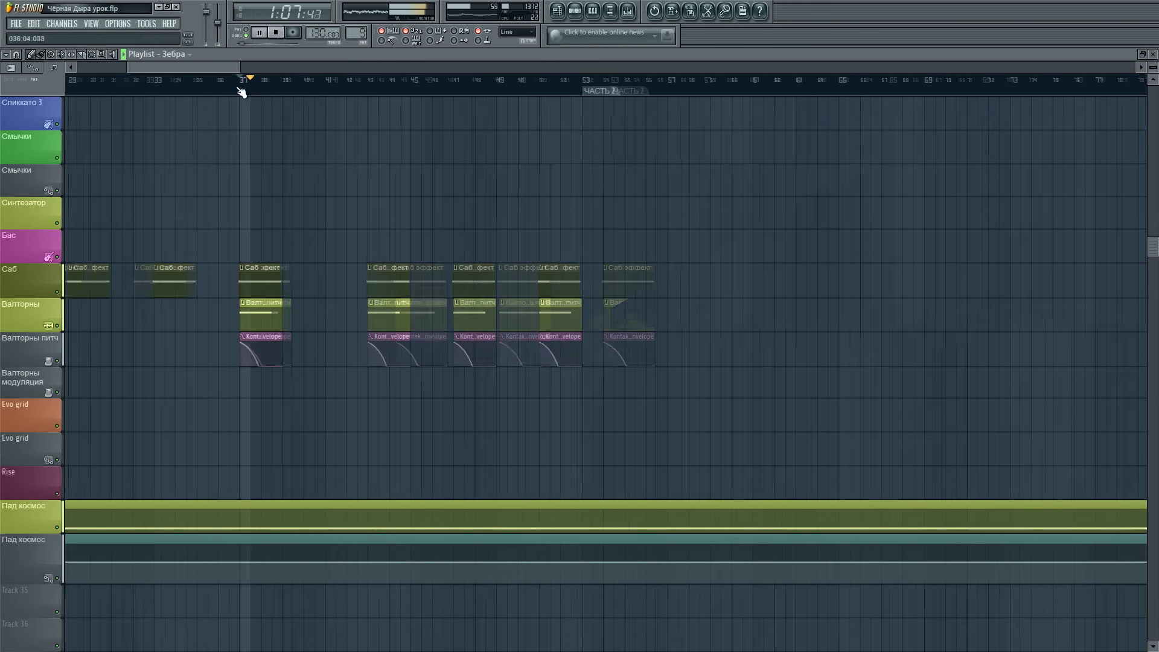
- Return playback to the beginning and bring the Саб and Пад космос tracks into view in the playlist
{"action": "scroll", "coordinate": [181, 220], "scroll_direction": "up", "scroll_amount": 8}
{"action": "left_click_drag", "start_coordinate": [192, 68], "coordinate": [55, 82]}
{"action": "scroll", "coordinate": [129, 157], "scroll_direction": "up", "scroll_amount": 5}
{"action": "scroll", "coordinate": [129, 157], "scroll_direction": "down", "scroll_amount": 8}
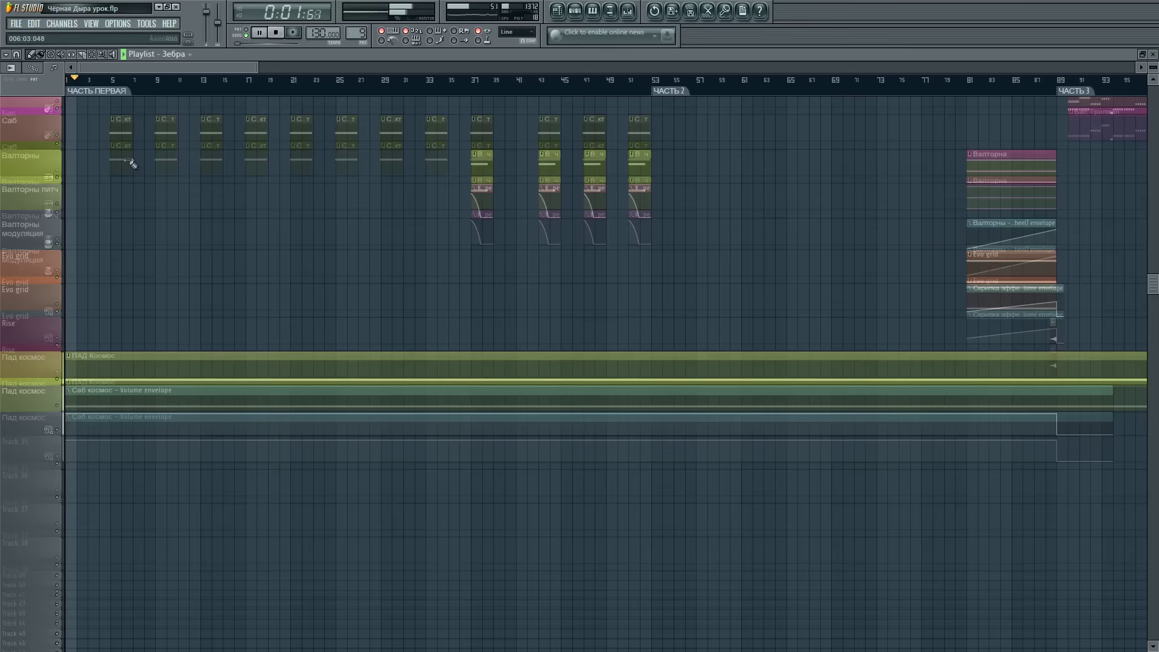
- Close the playlist and open the Пад космос channel's Kontakt instrument
{"action": "left_click", "coordinate": [638, 12]}
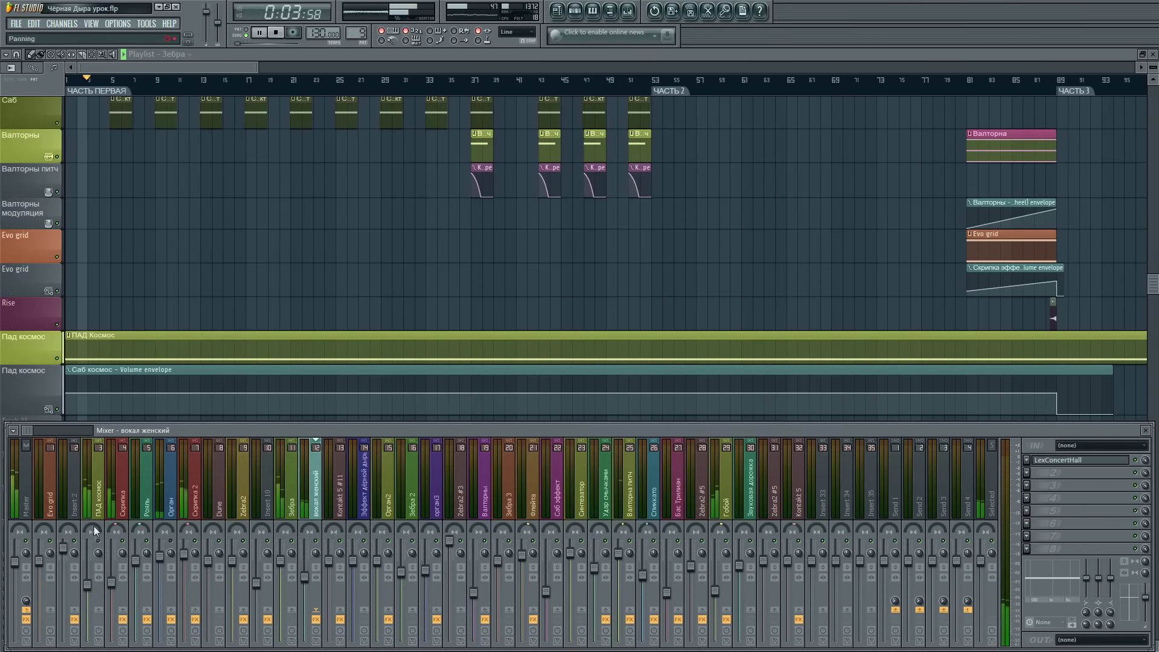
{"action": "key", "text": "F9"}
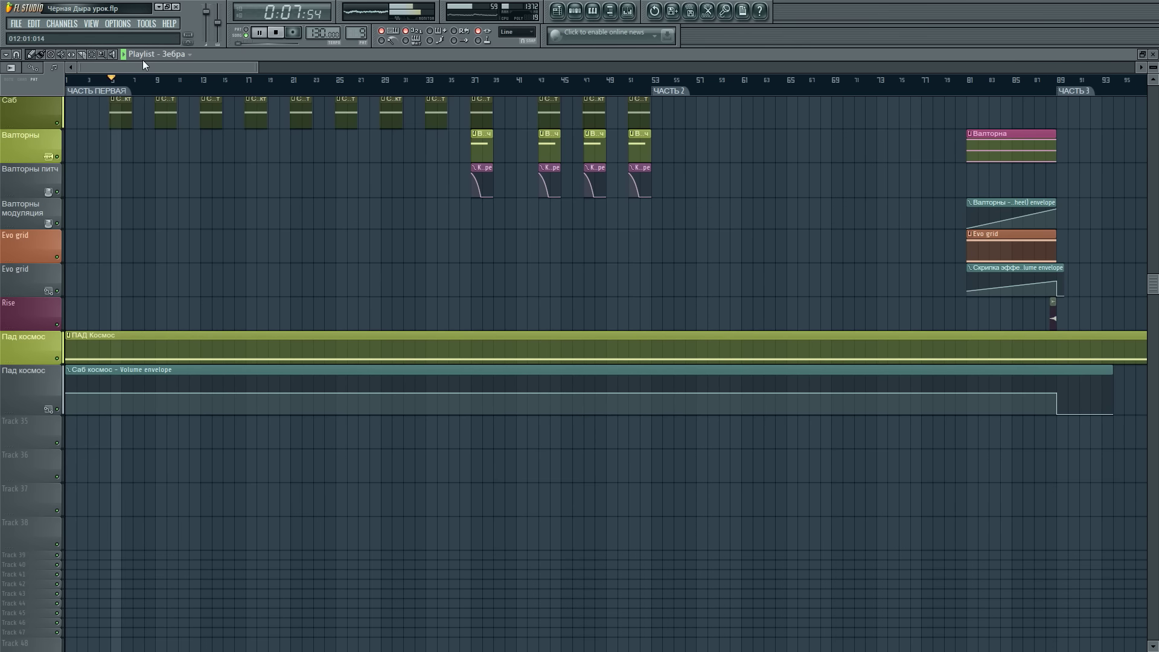
{"action": "left_click", "coordinate": [1153, 53]}
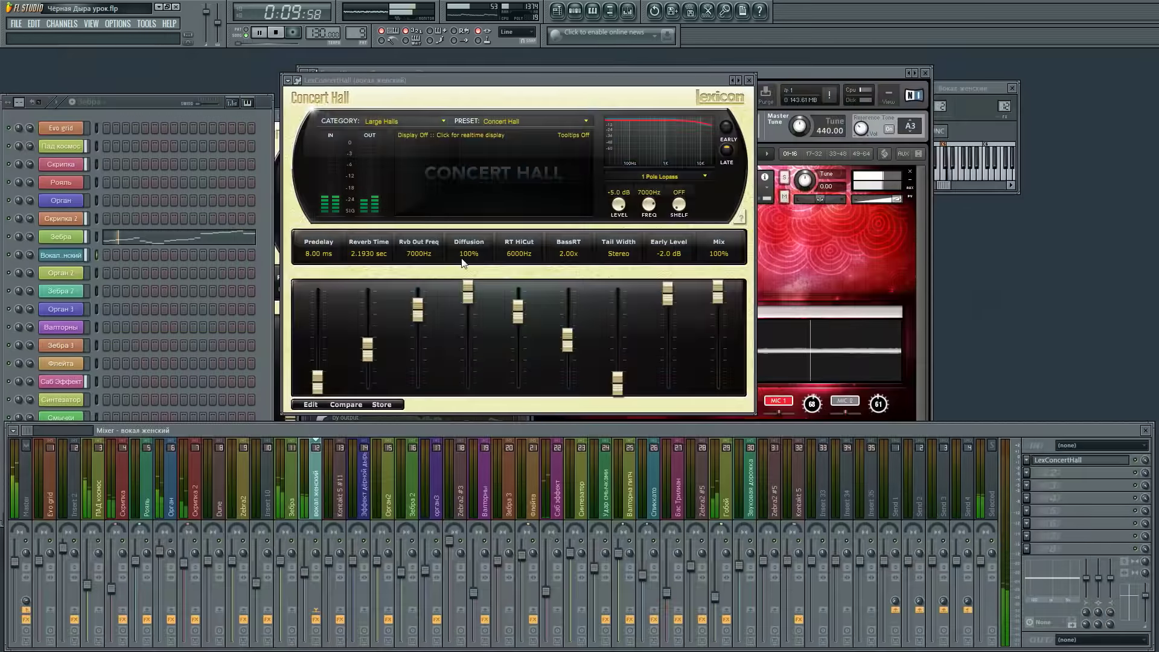
{"action": "left_click", "coordinate": [61, 146]}
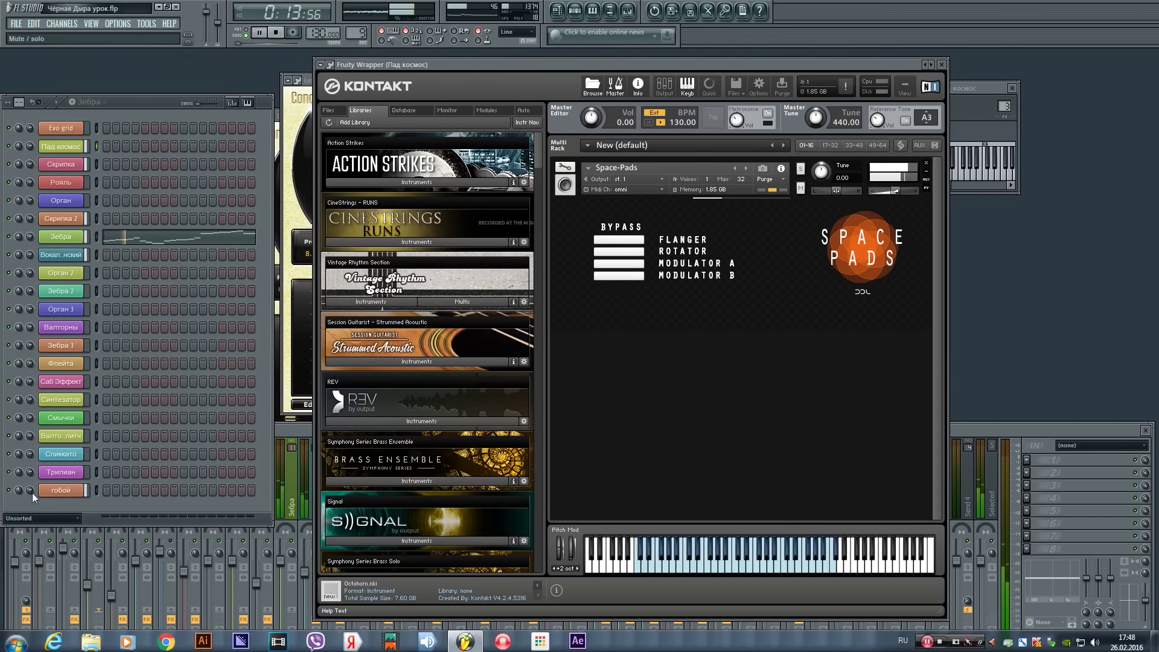
- Open the Master track's Fruity NoteBook, highlight the Deep Data Loops Space Pads entry and close the notebook
{"action": "left_click", "coordinate": [9, 543]}
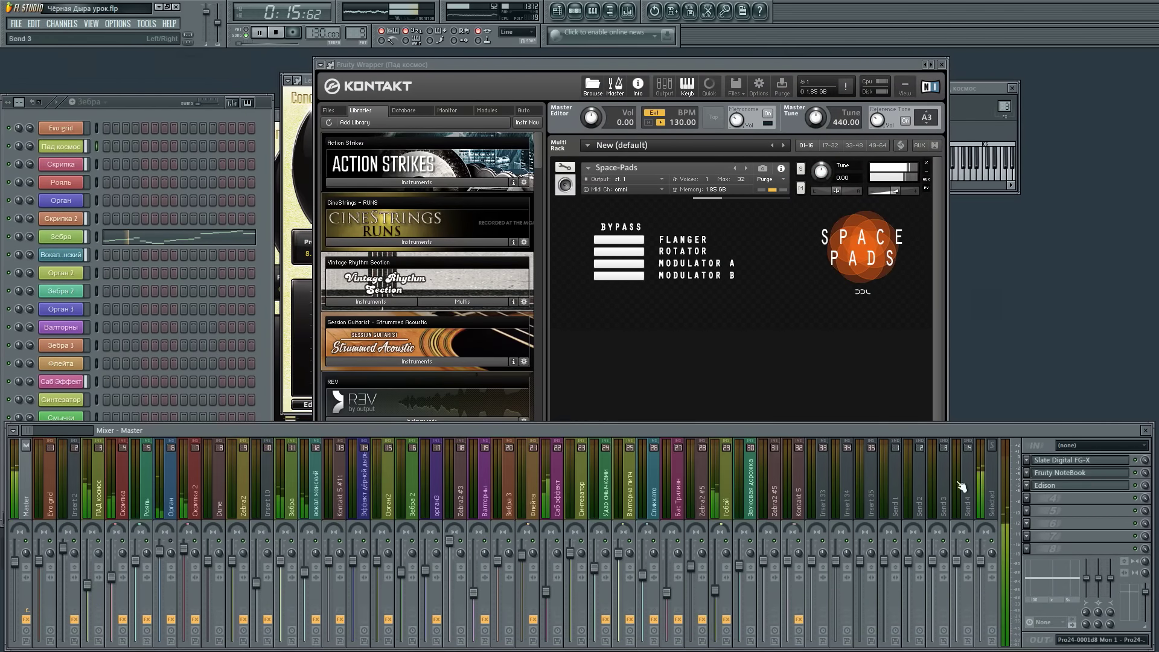
{"action": "left_click", "coordinate": [1062, 473]}
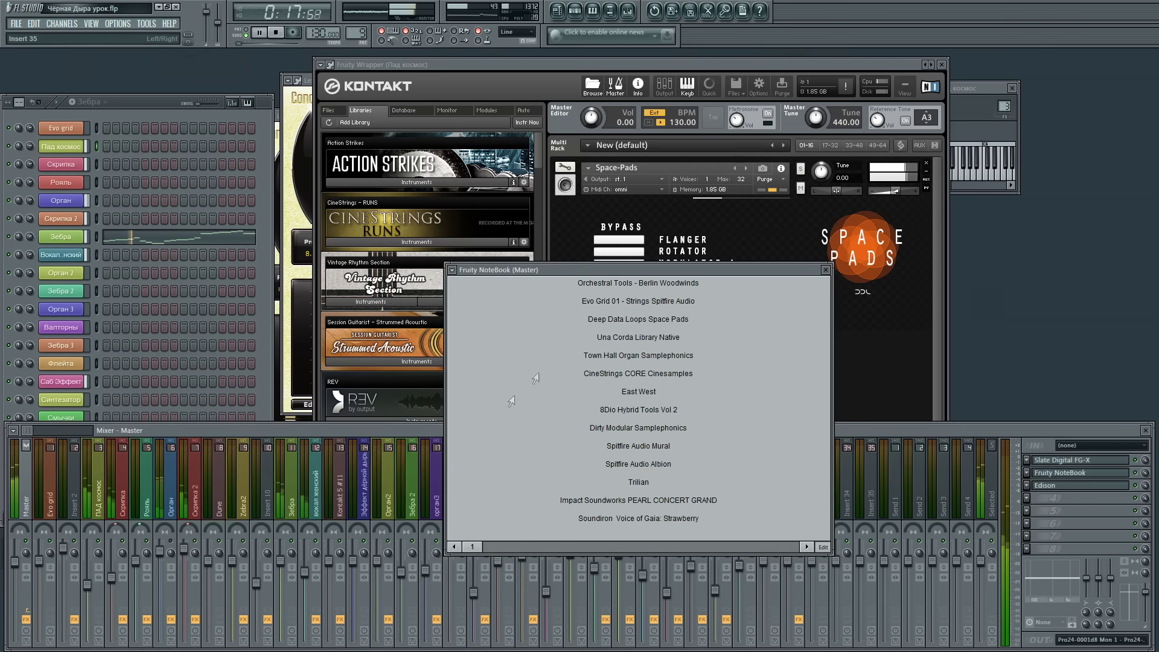
{"action": "triple_click", "coordinate": [591, 322]}
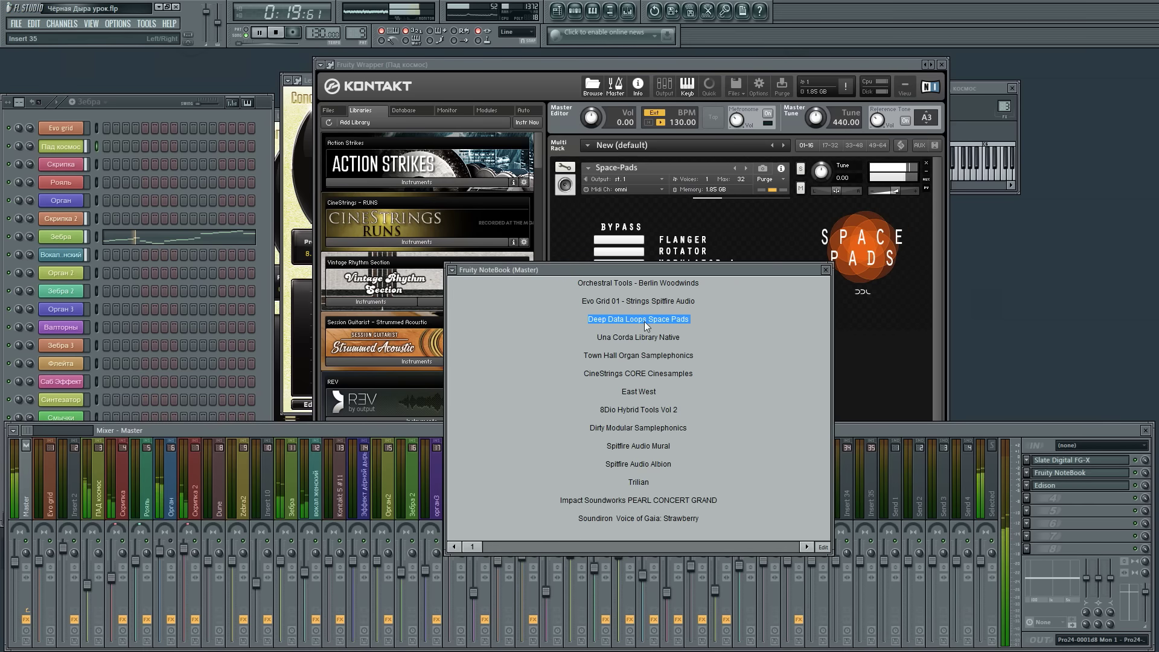
{"action": "left_click", "coordinate": [826, 269]}
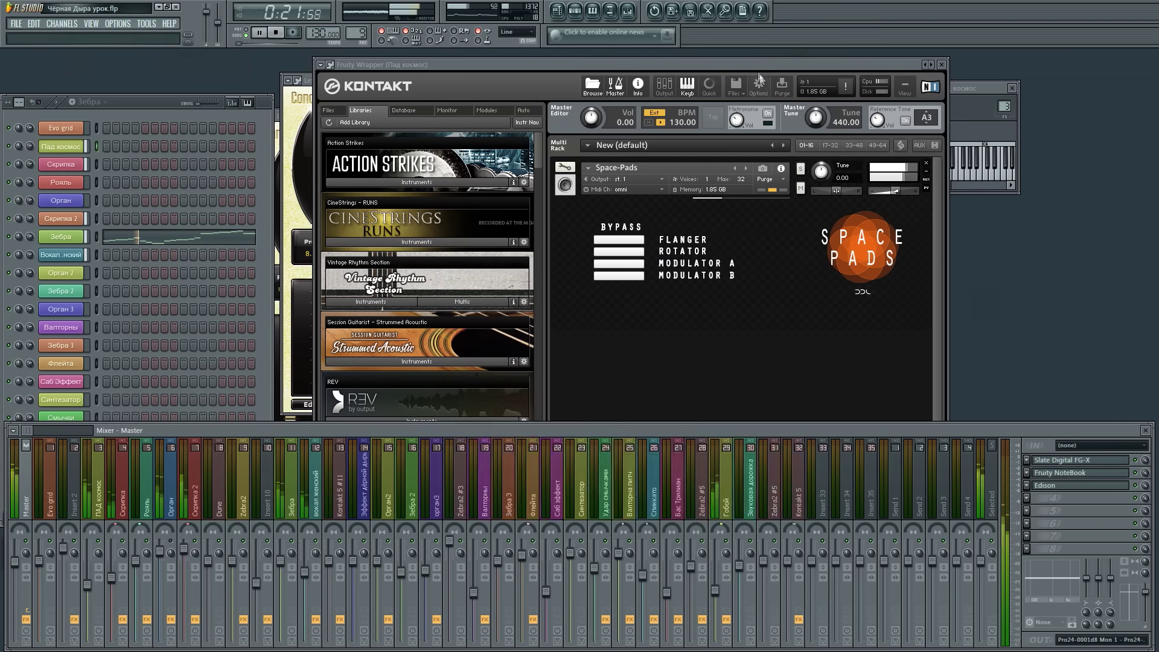
- Bring the channel rack forward, stop playback to audition the Space-Pads instrument and restart the song from the beginning
{"action": "left_click", "coordinate": [213, 109]}
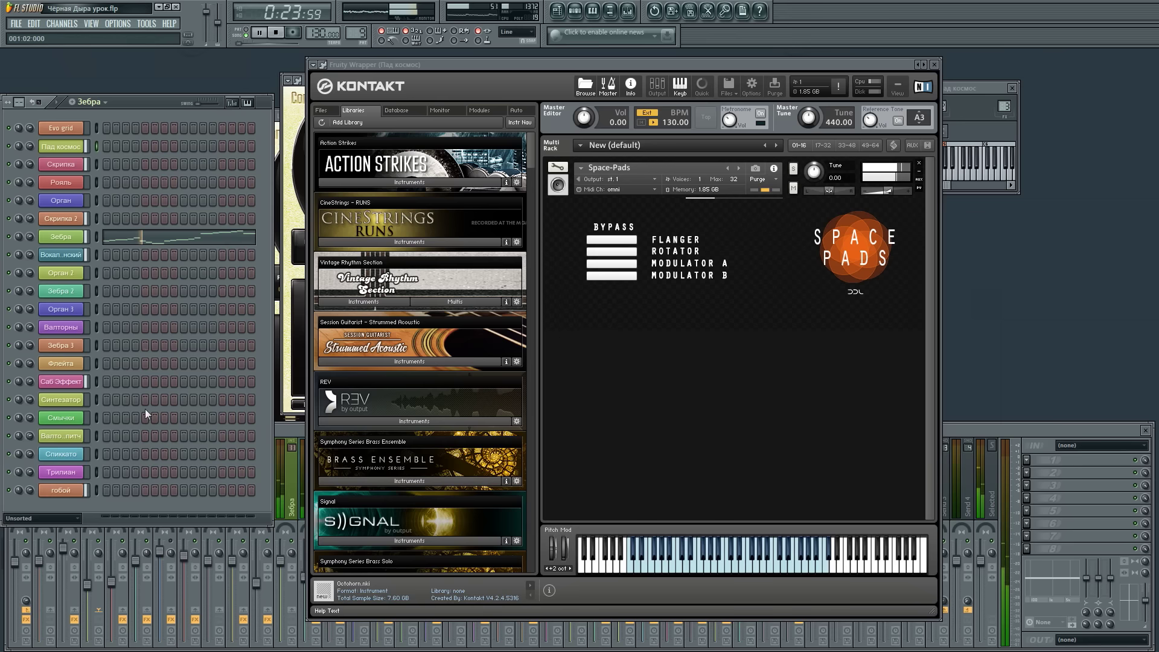
{"action": "key", "text": "space"}
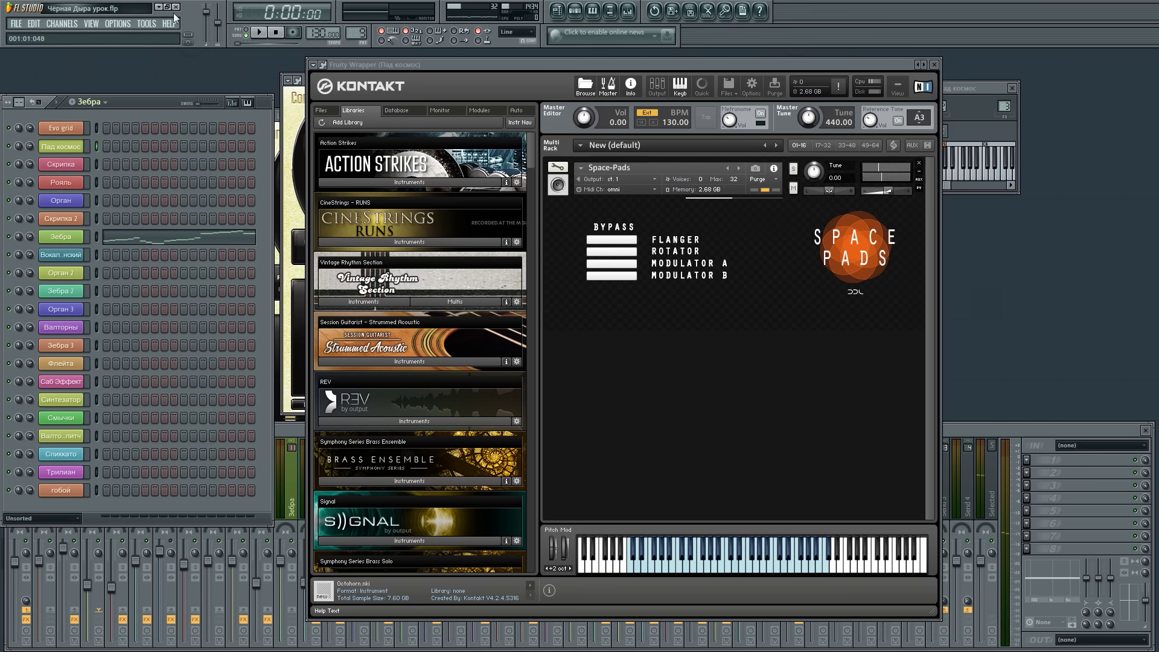
{"action": "left_click", "coordinate": [264, 35]}
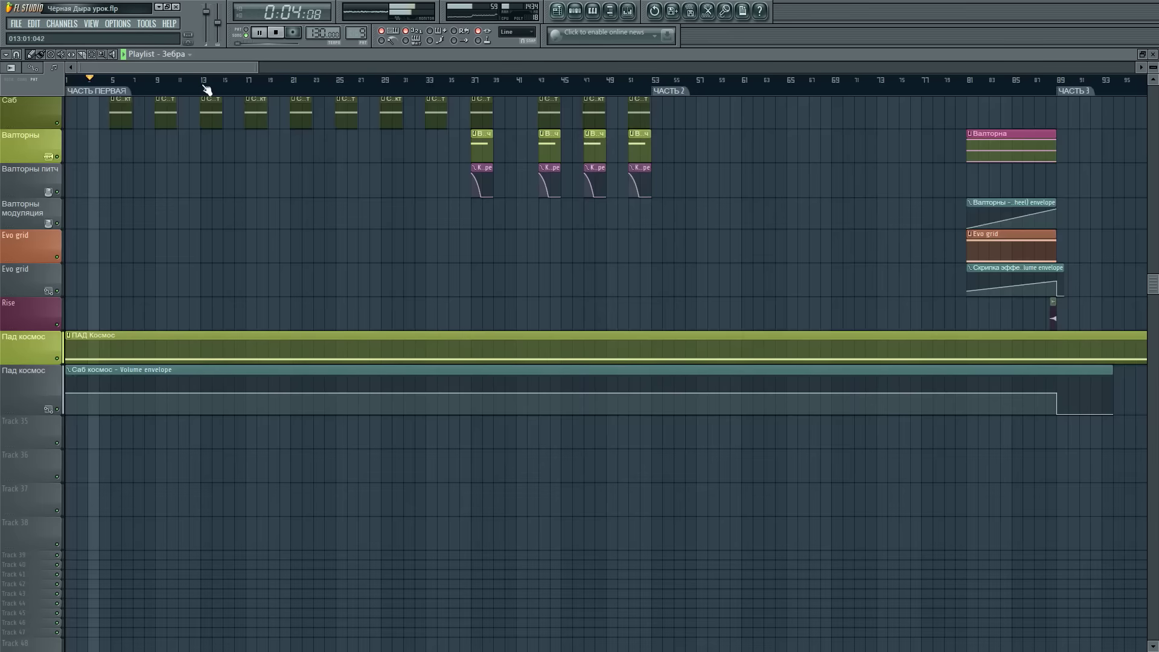
- Look over the playlist from the Саб clips up to the Орган tracks and back down during playback
{"action": "scroll", "coordinate": [206, 89], "scroll_direction": "up", "scroll_amount": 5}
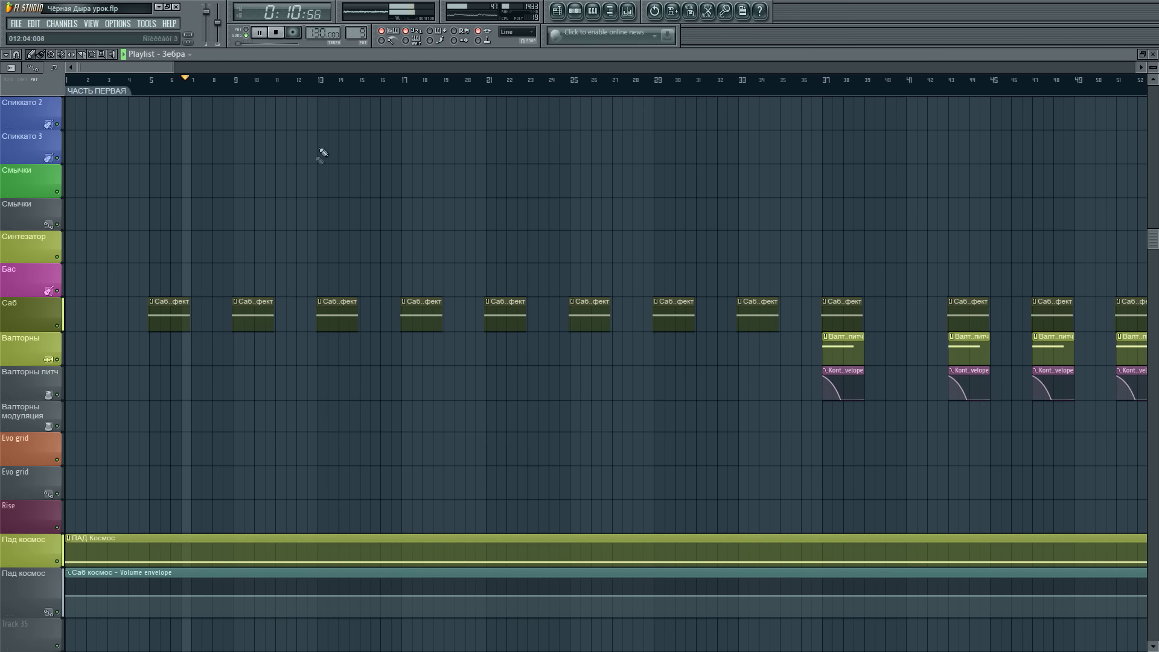
{"action": "scroll", "coordinate": [236, 96], "scroll_direction": "down", "scroll_amount": 3}
{"action": "scroll", "coordinate": [200, 284], "scroll_direction": "up", "scroll_amount": 3}
{"action": "scroll", "coordinate": [202, 309], "scroll_direction": "up", "scroll_amount": 5}
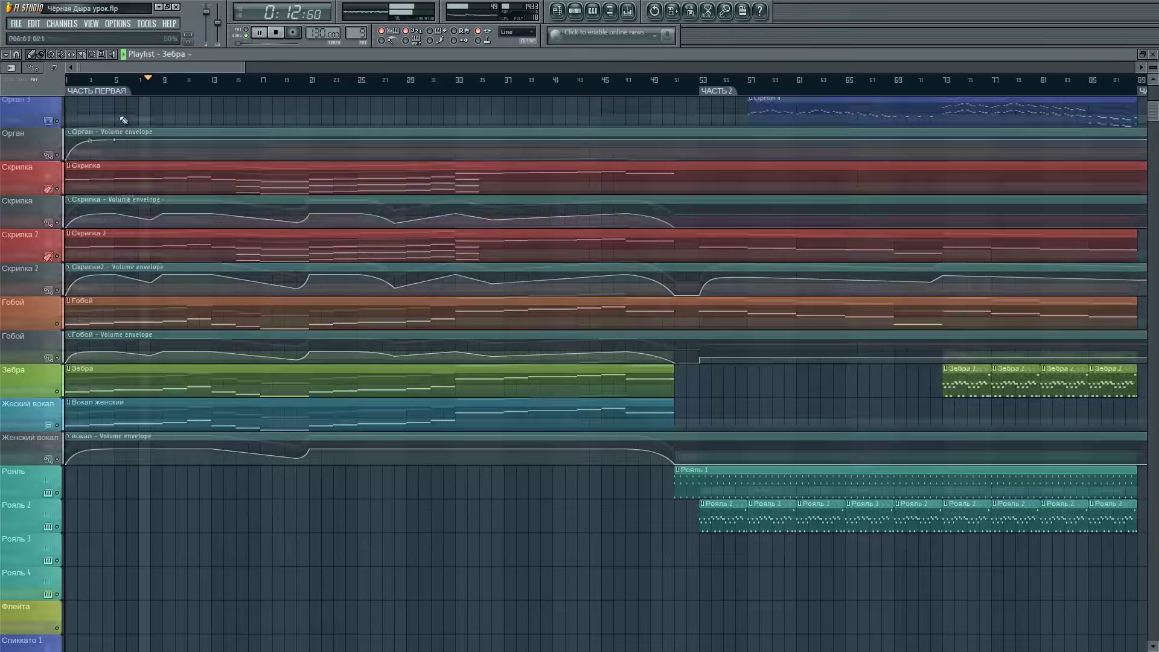
{"action": "scroll", "coordinate": [195, 323], "scroll_direction": "up", "scroll_amount": 3}
{"action": "scroll", "coordinate": [195, 323], "scroll_direction": "down", "scroll_amount": 8}
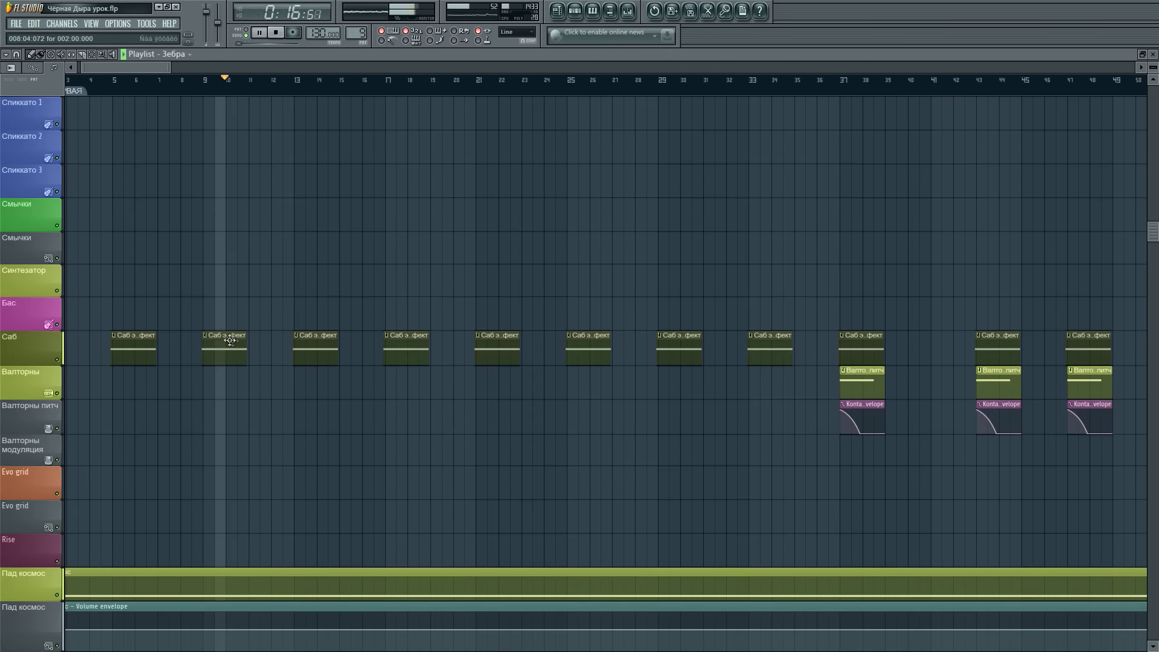
- Close the playlist and open the Саб Эффект channel's Kontakt instrument
{"action": "left_click", "coordinate": [1153, 54]}
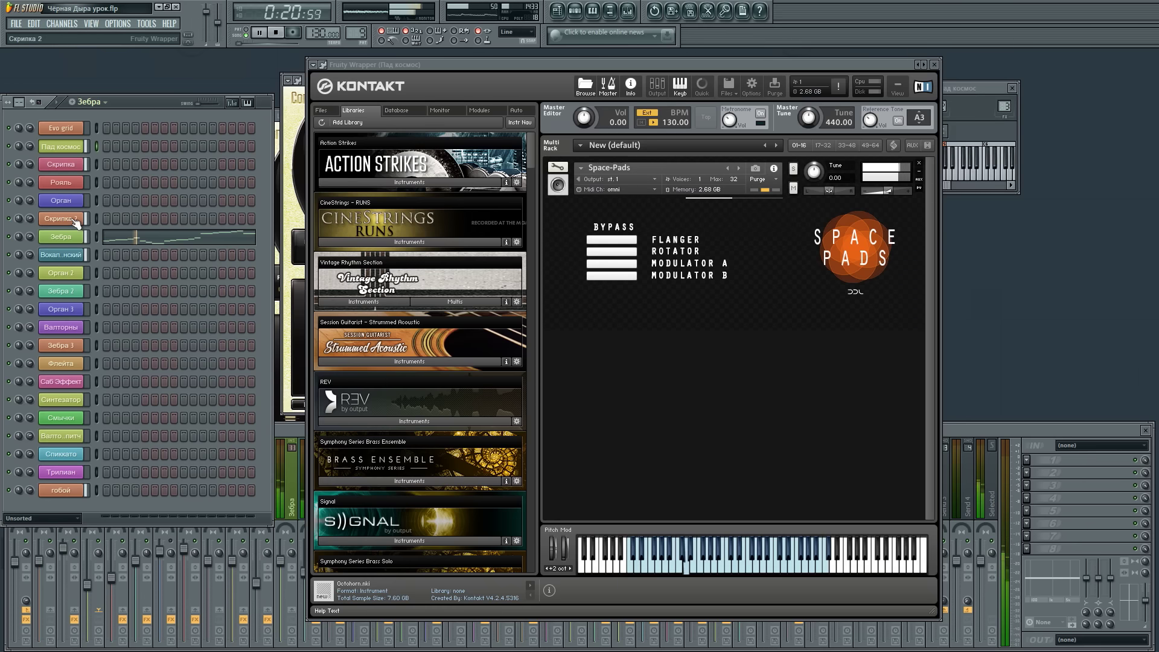
{"action": "left_click", "coordinate": [70, 387]}
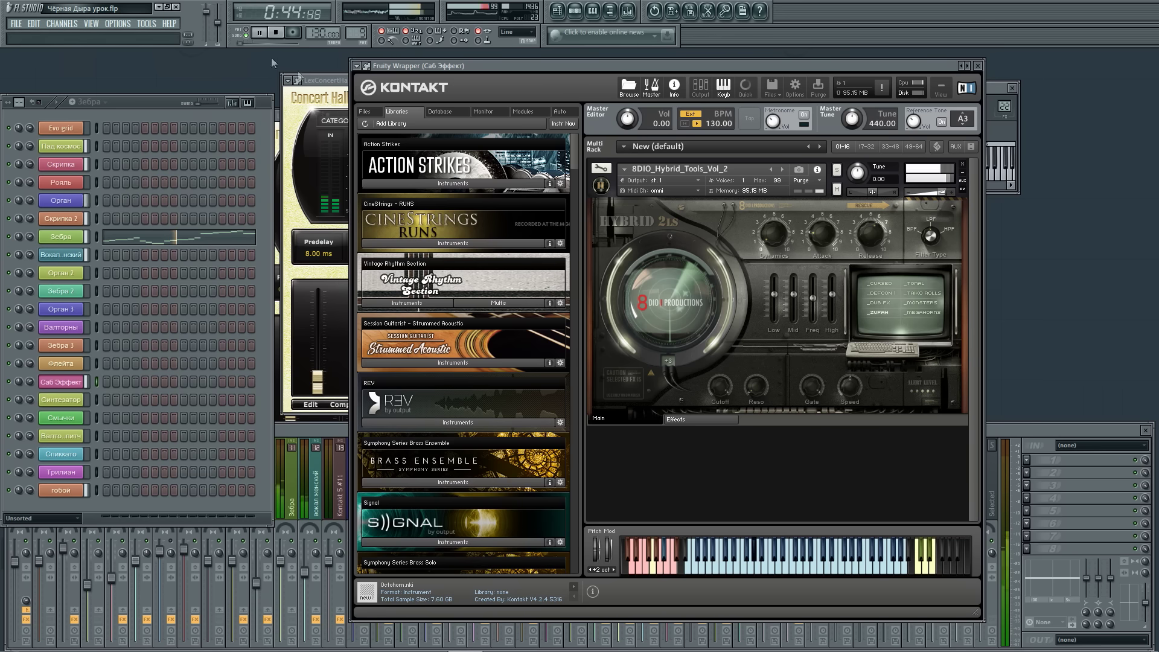
- Show the mixer, stop playback and open the playlist at the start of the Орган track
{"action": "left_click", "coordinate": [628, 10]}
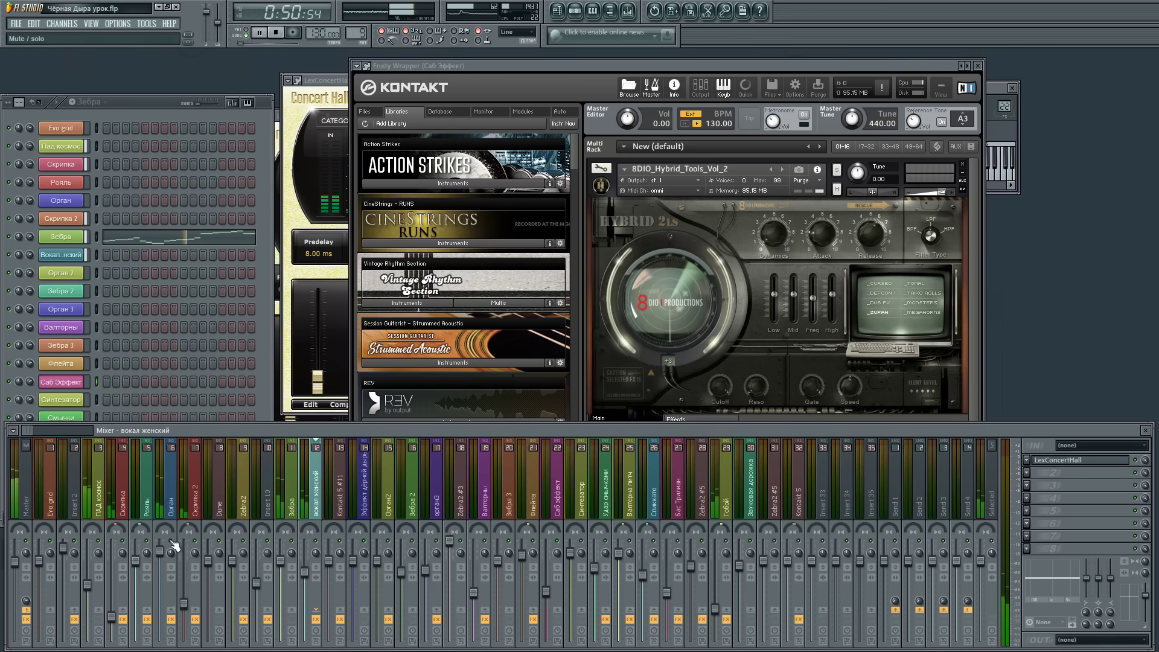
{"action": "left_click", "coordinate": [276, 32]}
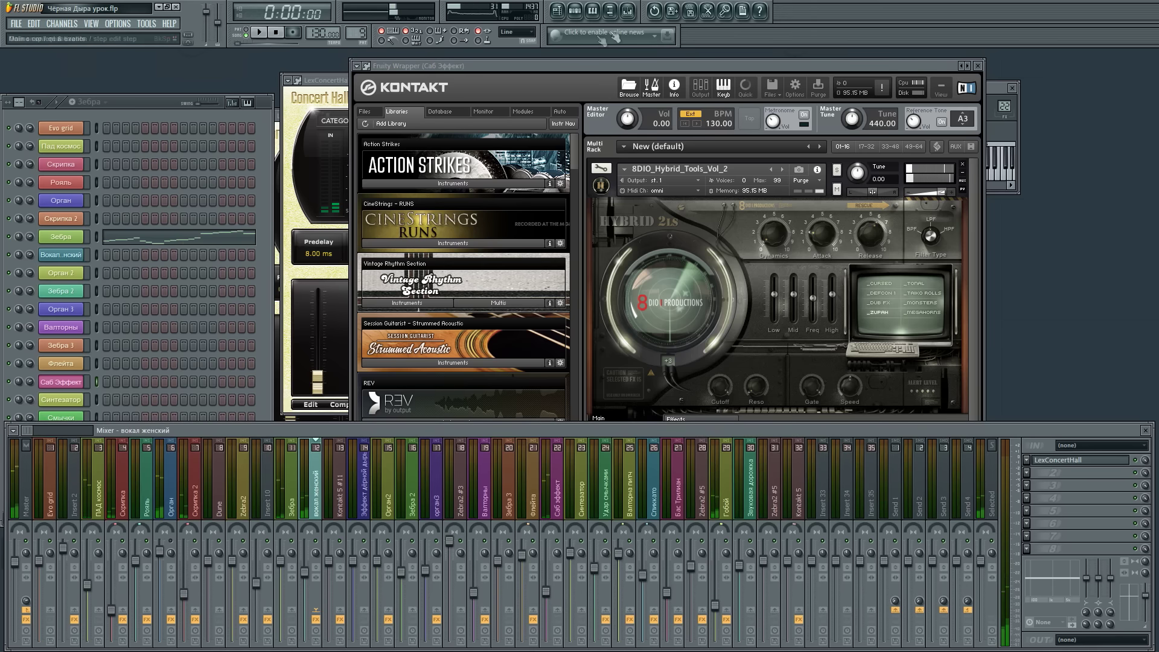
{"action": "left_click", "coordinate": [552, 14]}
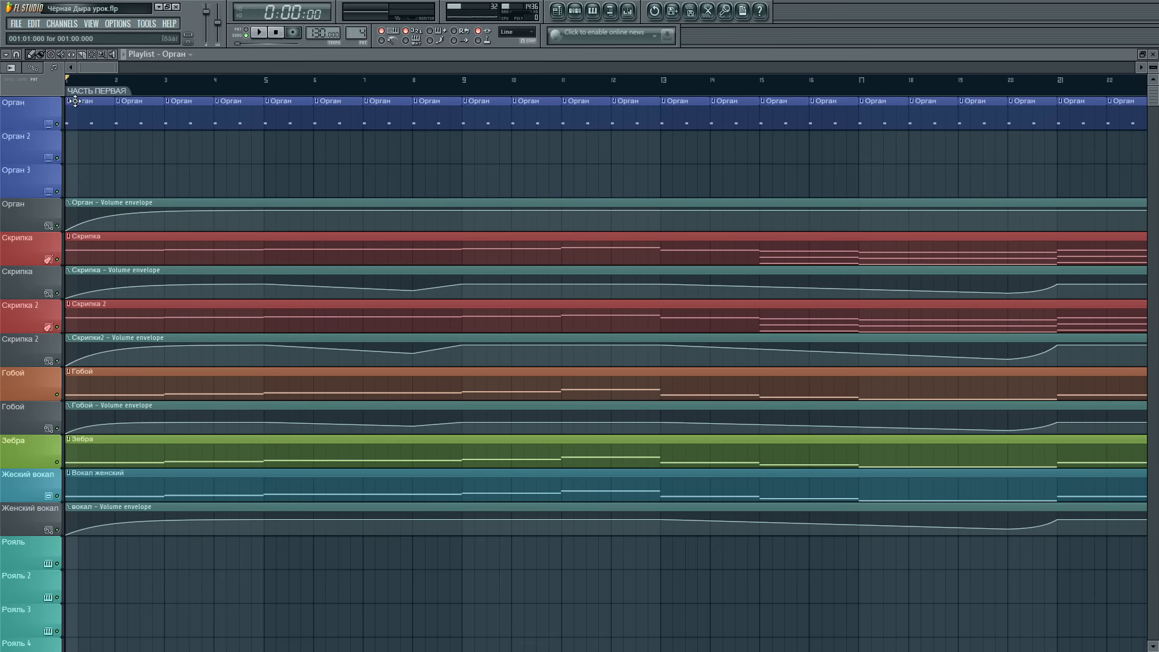
- Inspect the first Орган clip's notes in the piano roll and return to the start of a wider playlist view
{"action": "double_click", "coordinate": [80, 102]}
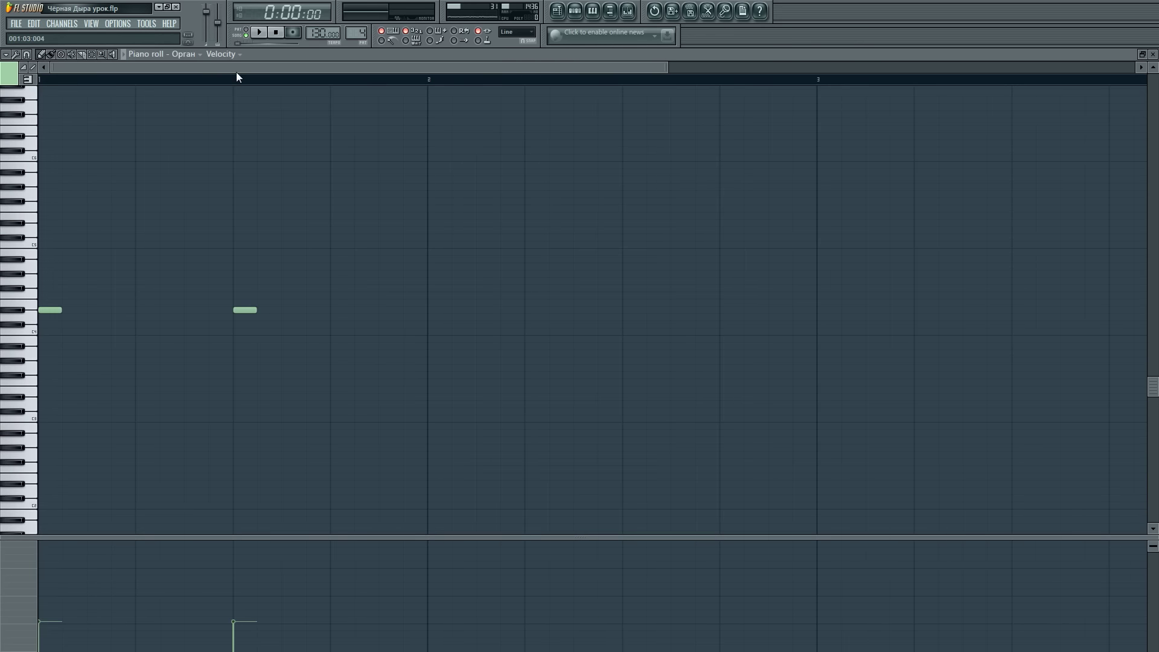
{"action": "left_click", "coordinate": [1153, 54]}
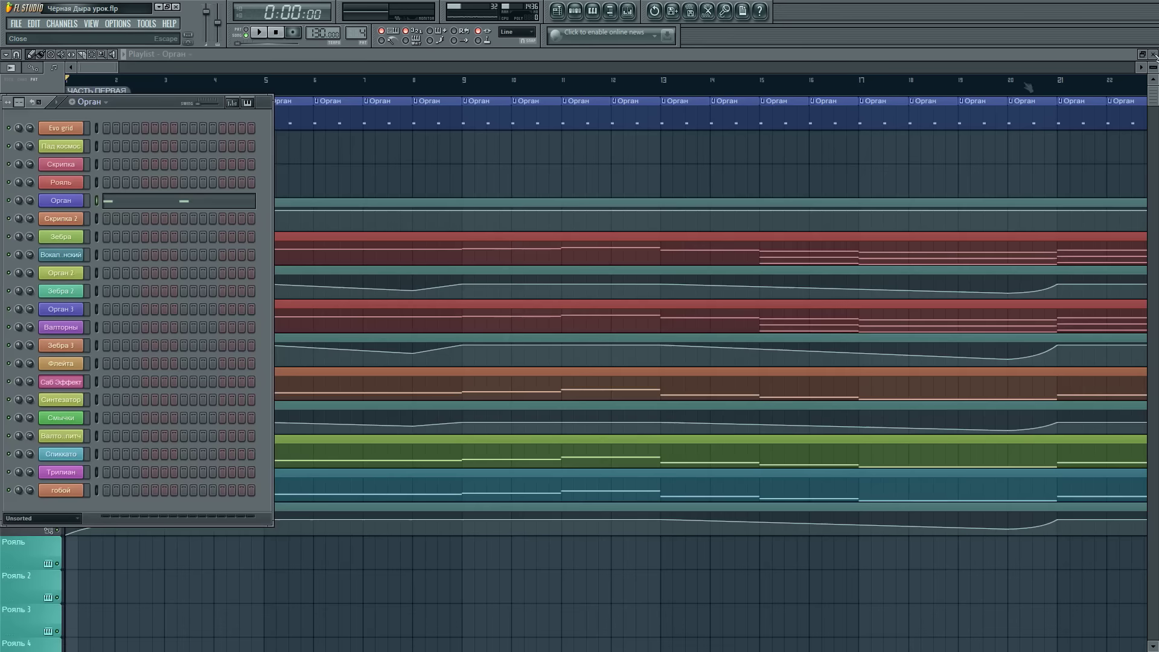
{"action": "left_click", "coordinate": [110, 70]}
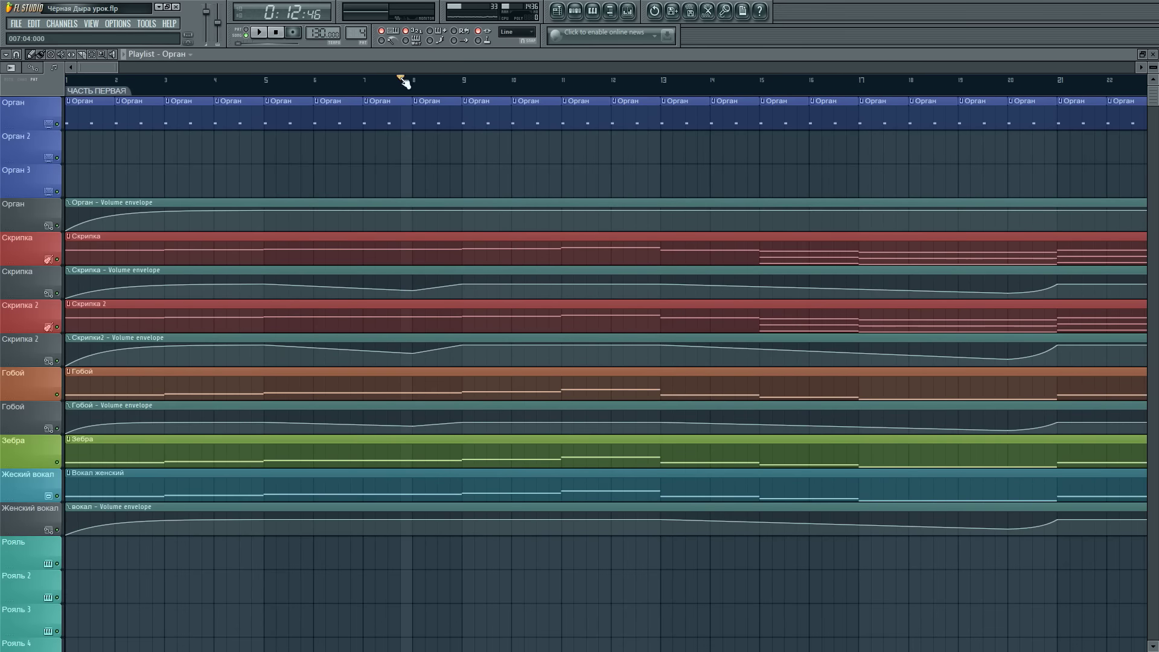
{"action": "scroll", "coordinate": [410, 81], "scroll_direction": "down", "scroll_amount": 5}
{"action": "left_click_drag", "start_coordinate": [101, 80], "coordinate": [3, 80]}
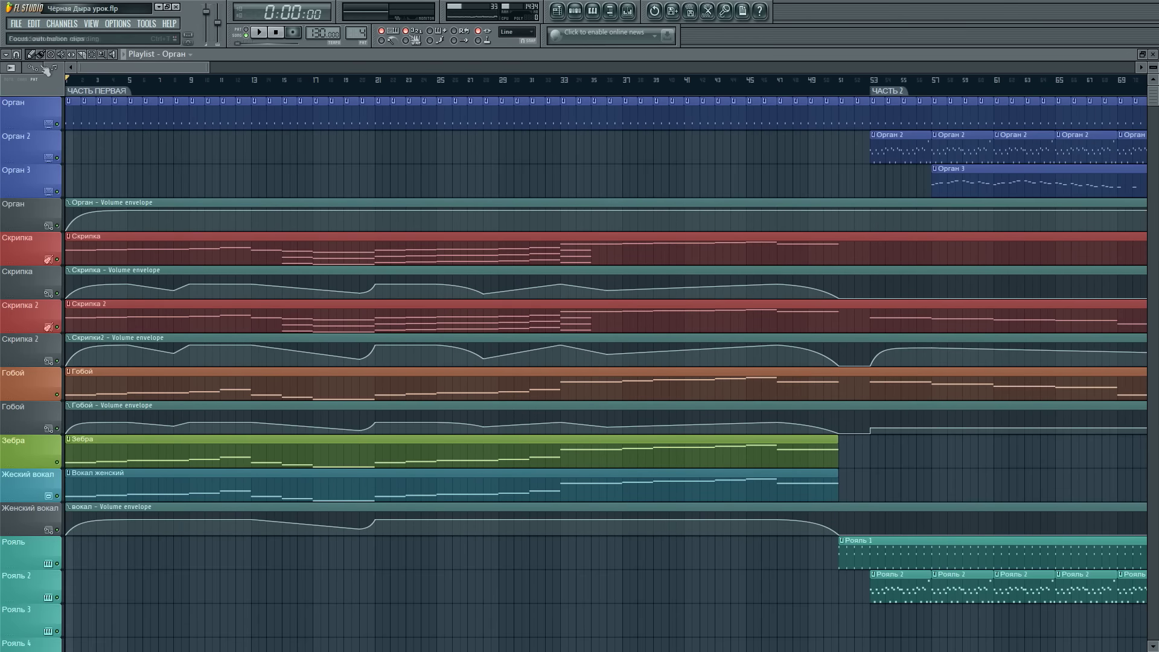
- Show the mixer, play the song and examine the LexConcertHall reverb settings on the Орган track
{"action": "left_click", "coordinate": [628, 11]}
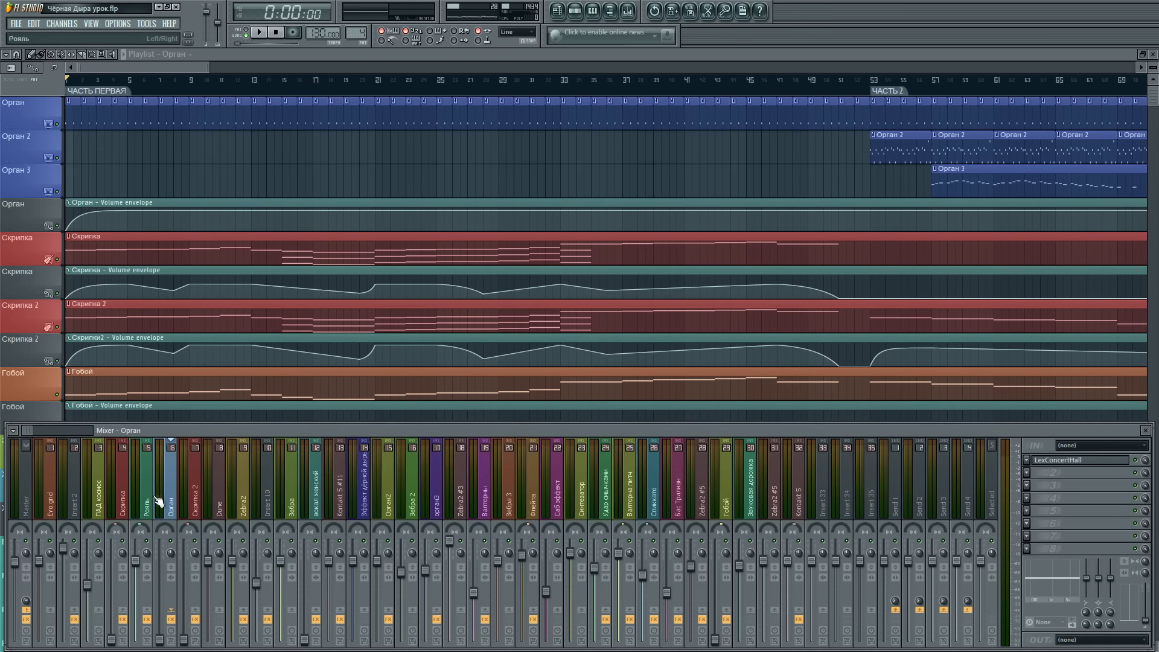
{"action": "left_click", "coordinate": [259, 32]}
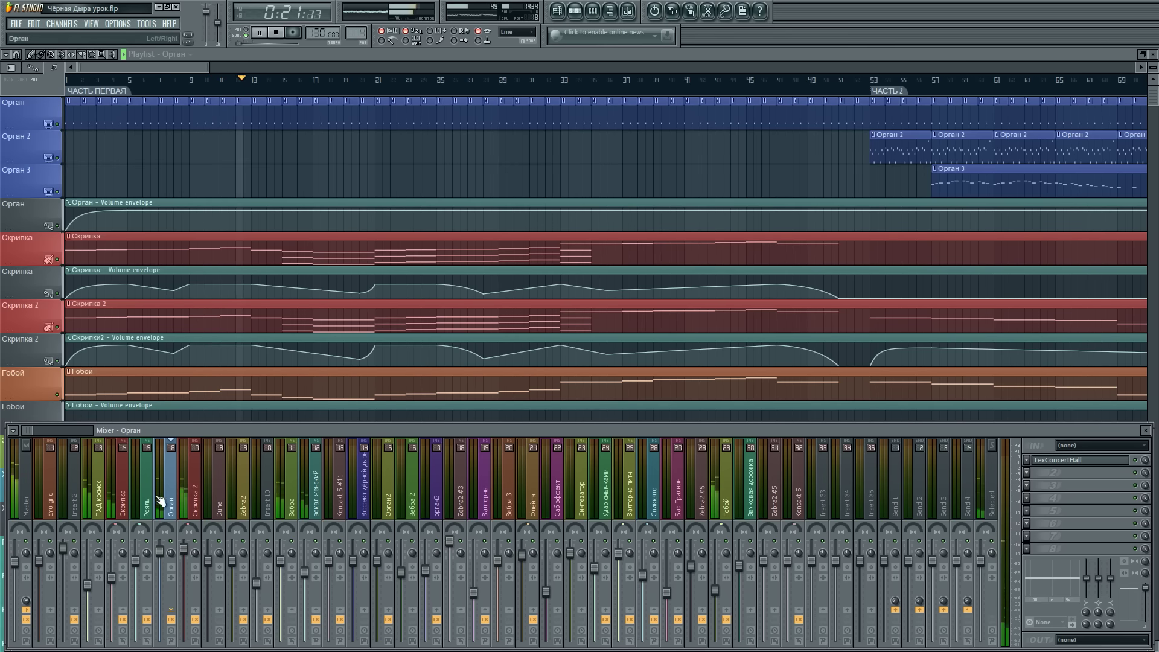
{"action": "left_click", "coordinate": [1068, 459]}
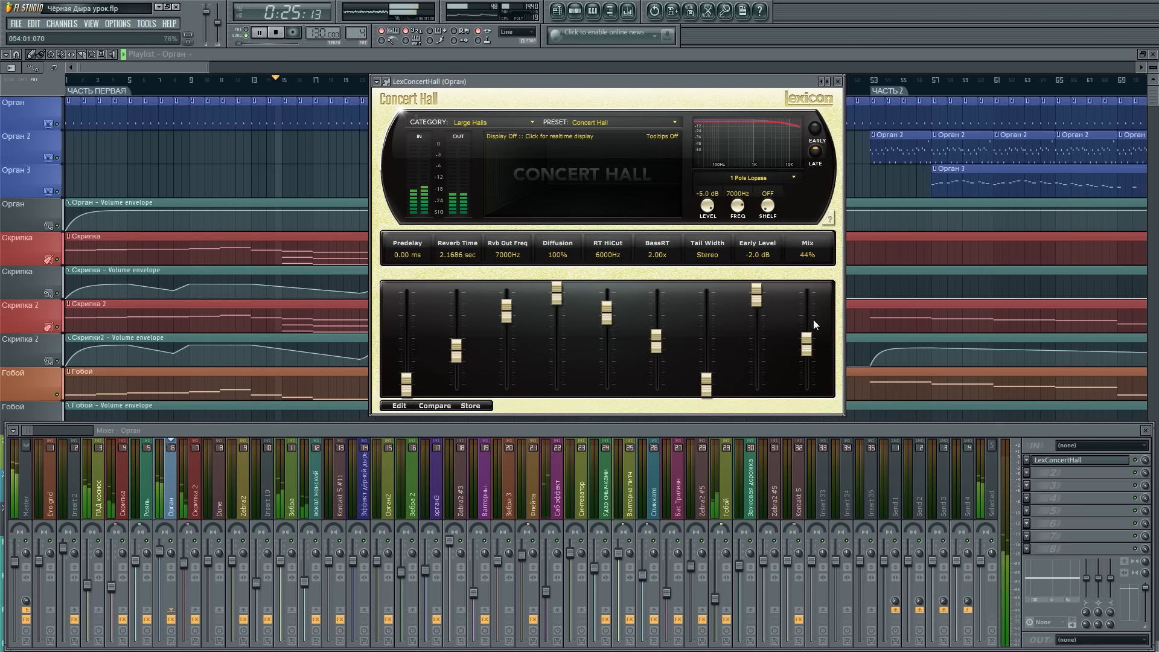
{"action": "left_click", "coordinate": [837, 81]}
- Open the Орган channel's Kontakt instrument and consult the library list in the Master track's Fruity NoteBook
{"action": "left_click", "coordinate": [1153, 54]}
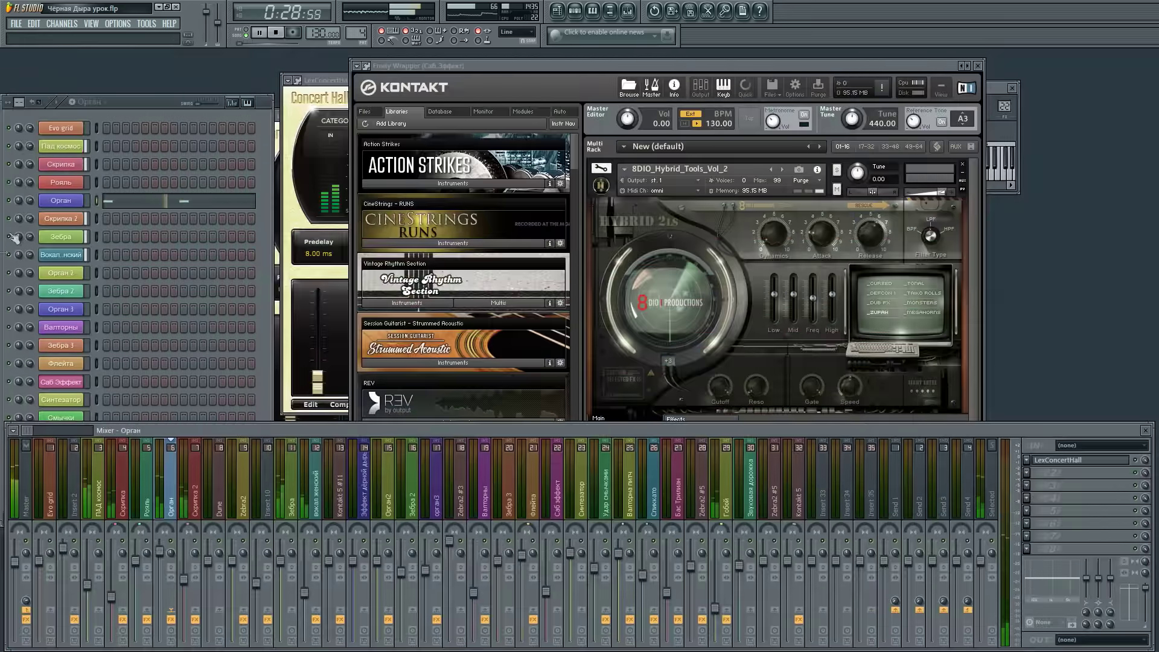
{"action": "left_click", "coordinate": [68, 200]}
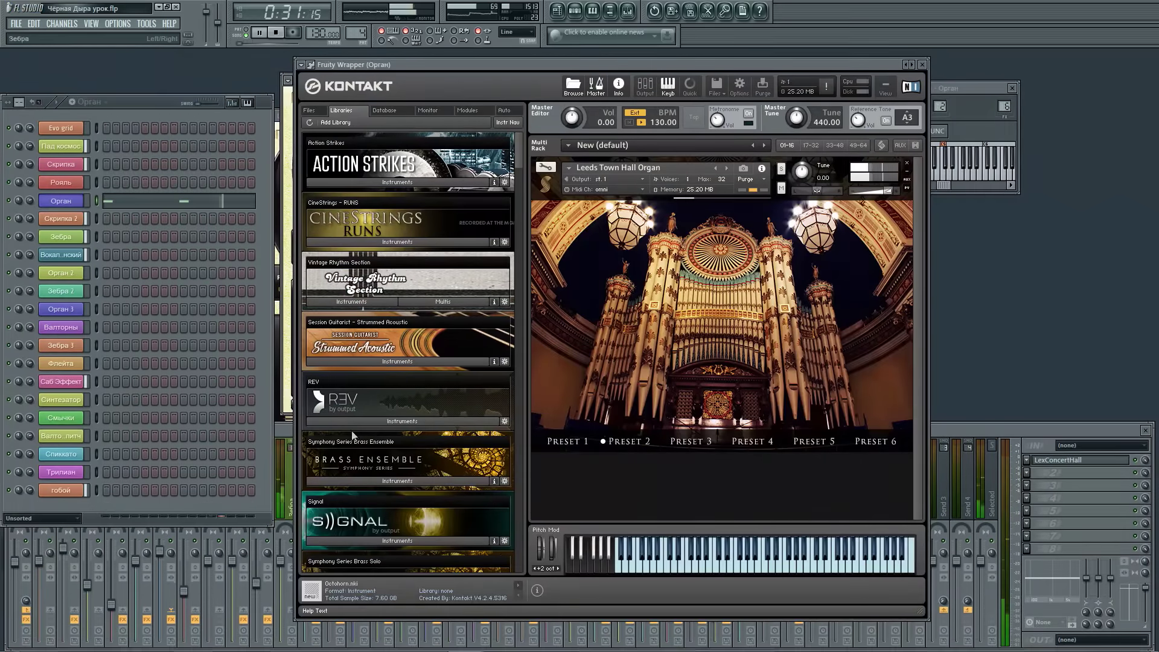
{"action": "left_click", "coordinate": [975, 430]}
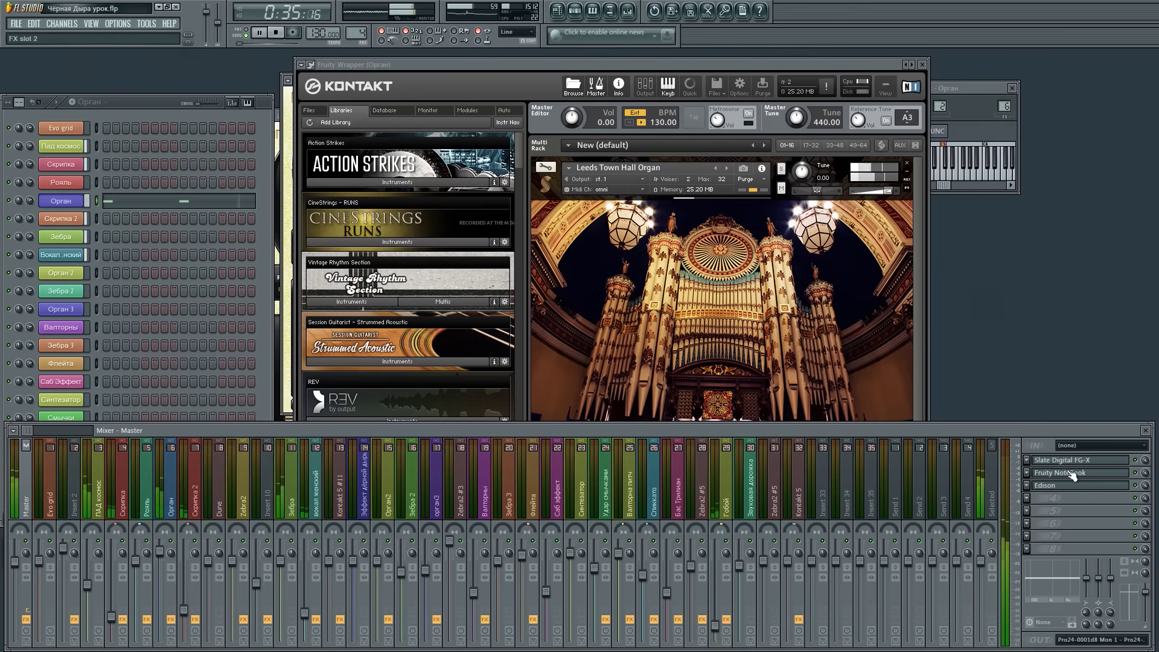
{"action": "left_click", "coordinate": [1073, 477]}
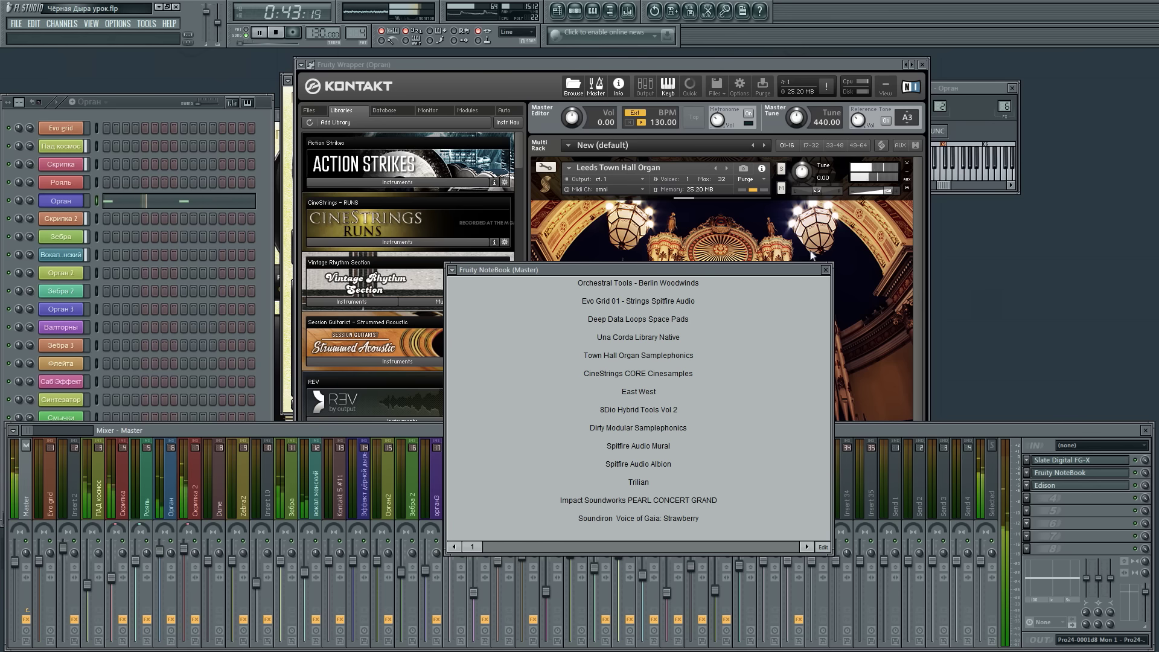
{"action": "left_click", "coordinate": [826, 270]}
{"action": "left_click", "coordinate": [776, 65]}
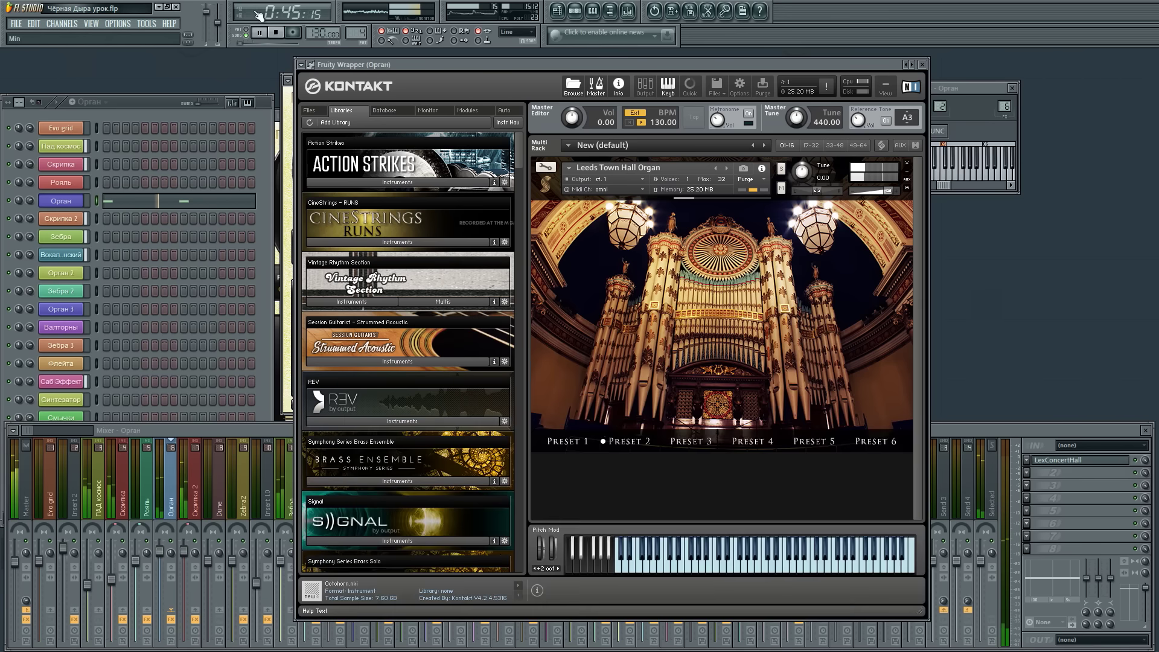
- Stop playback, audition the Leeds Town Hall Organ presets 3 to 6, return to Preset 2 and close the instrument
{"action": "left_click", "coordinate": [276, 33]}
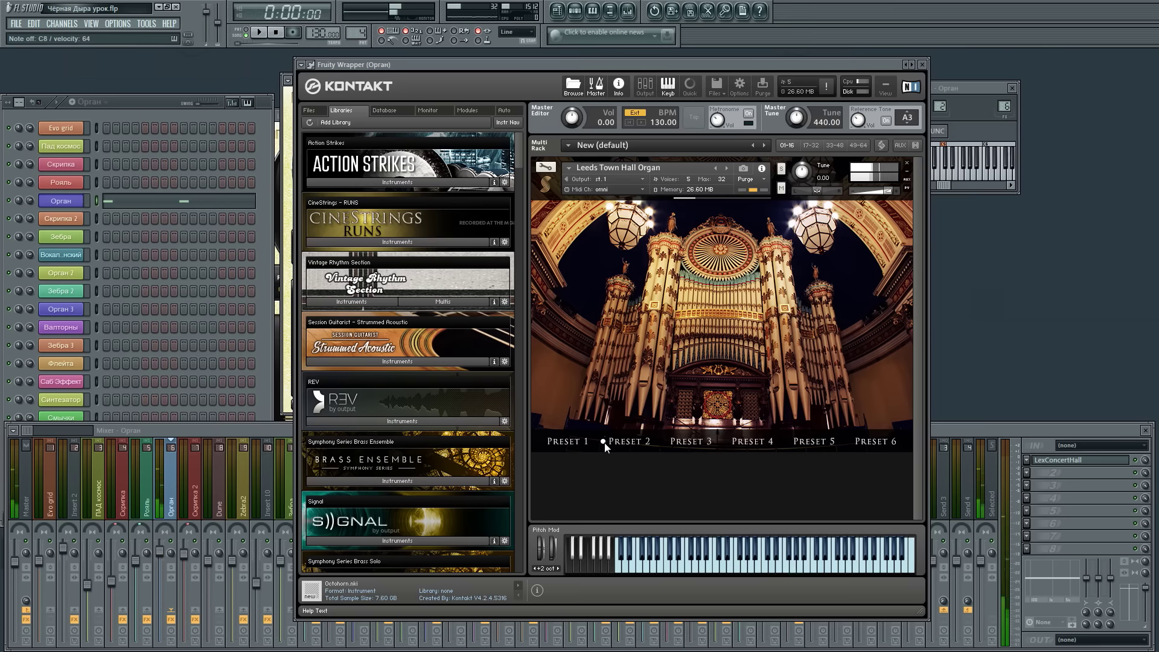
{"action": "left_click", "coordinate": [689, 443]}
{"action": "left_click", "coordinate": [740, 439]}
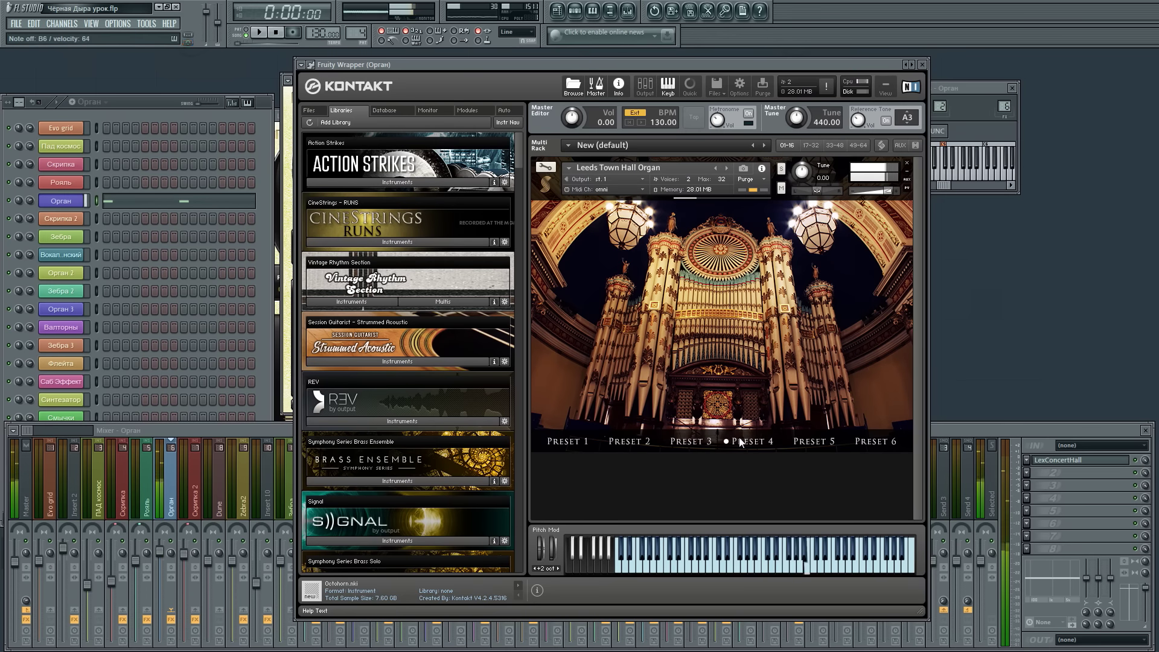
{"action": "left_click", "coordinate": [811, 441]}
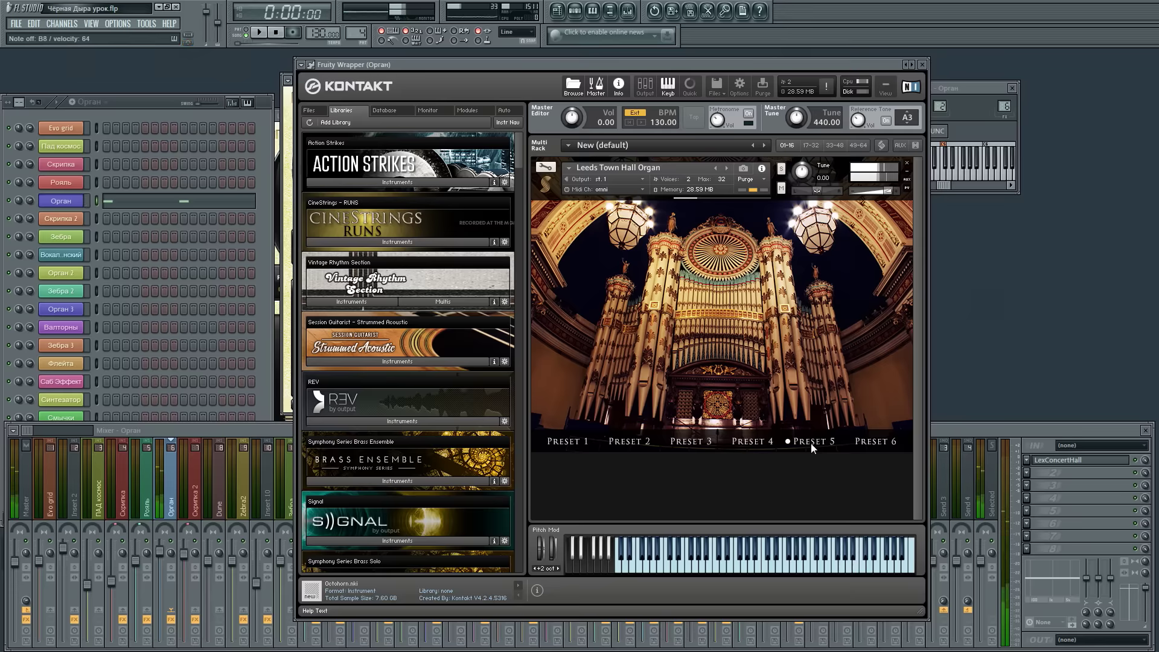
{"action": "left_click", "coordinate": [875, 442]}
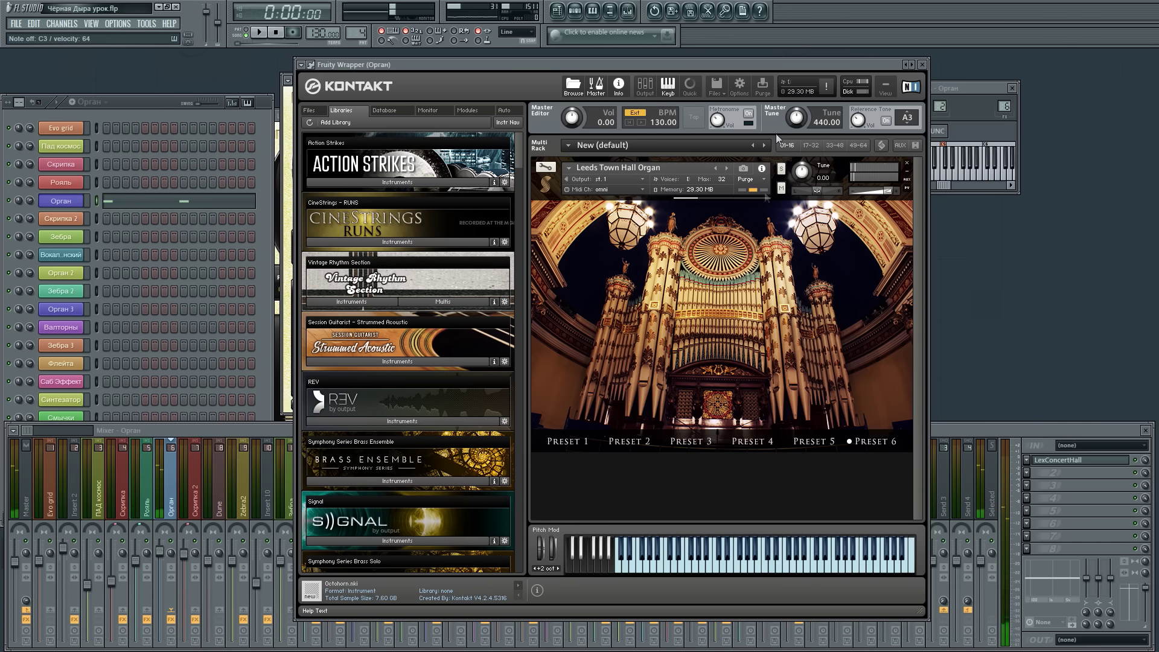
{"action": "left_click", "coordinate": [641, 439]}
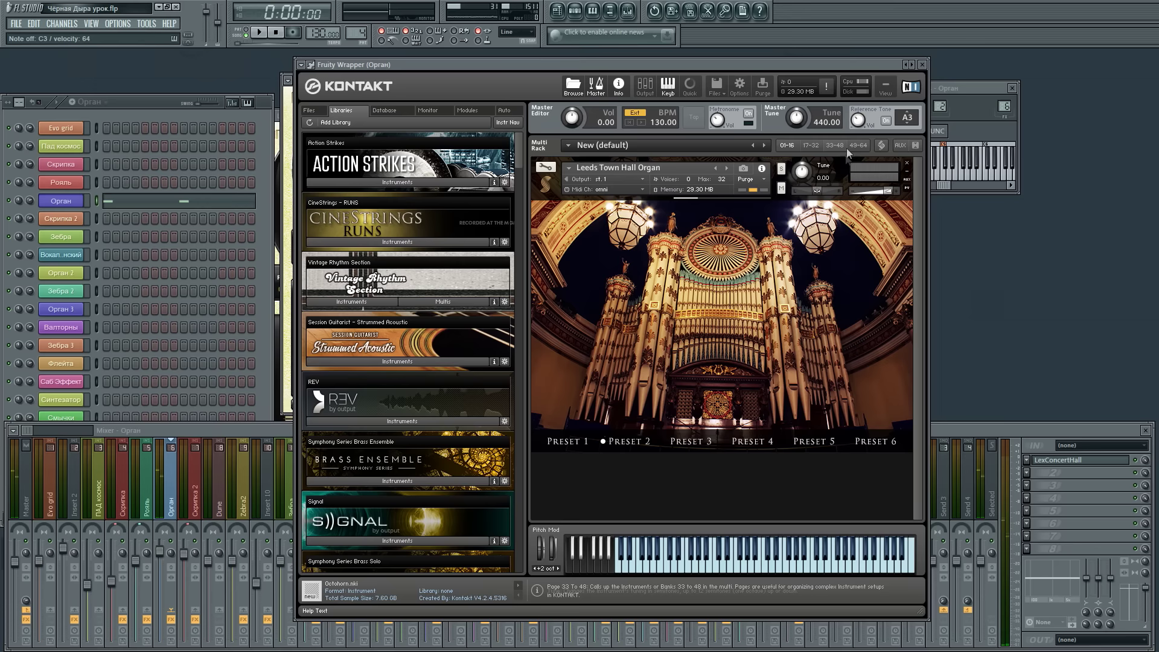
{"action": "left_click", "coordinate": [923, 65]}
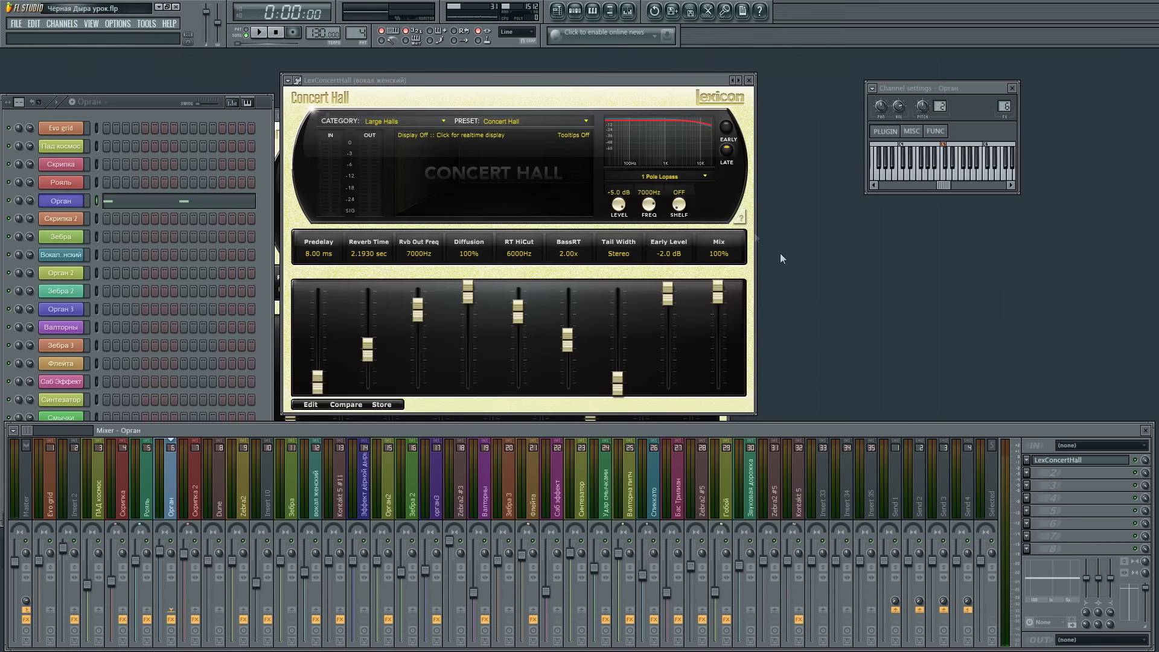
- Open the playlist, play the song from the beginning and look over the tracks of the first part
{"action": "left_click", "coordinate": [558, 10]}
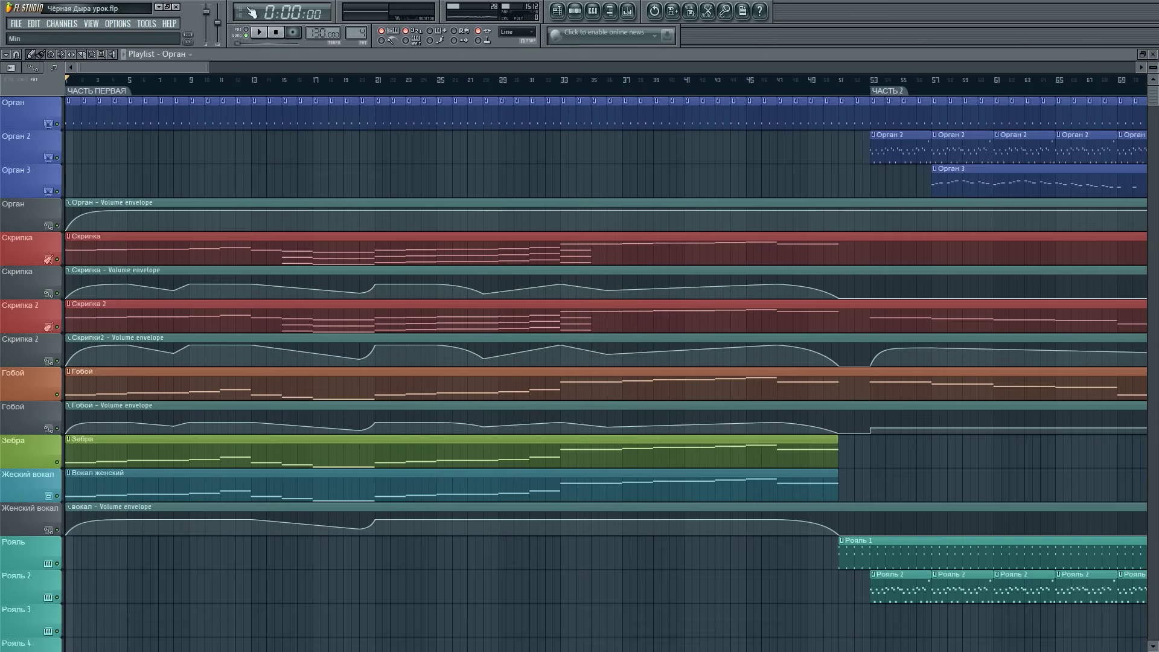
{"action": "left_click", "coordinate": [259, 33]}
{"action": "scroll", "coordinate": [259, 100], "scroll_direction": "down", "scroll_amount": 4}
{"action": "scroll", "coordinate": [180, 355], "scroll_direction": "down", "scroll_amount": 5}
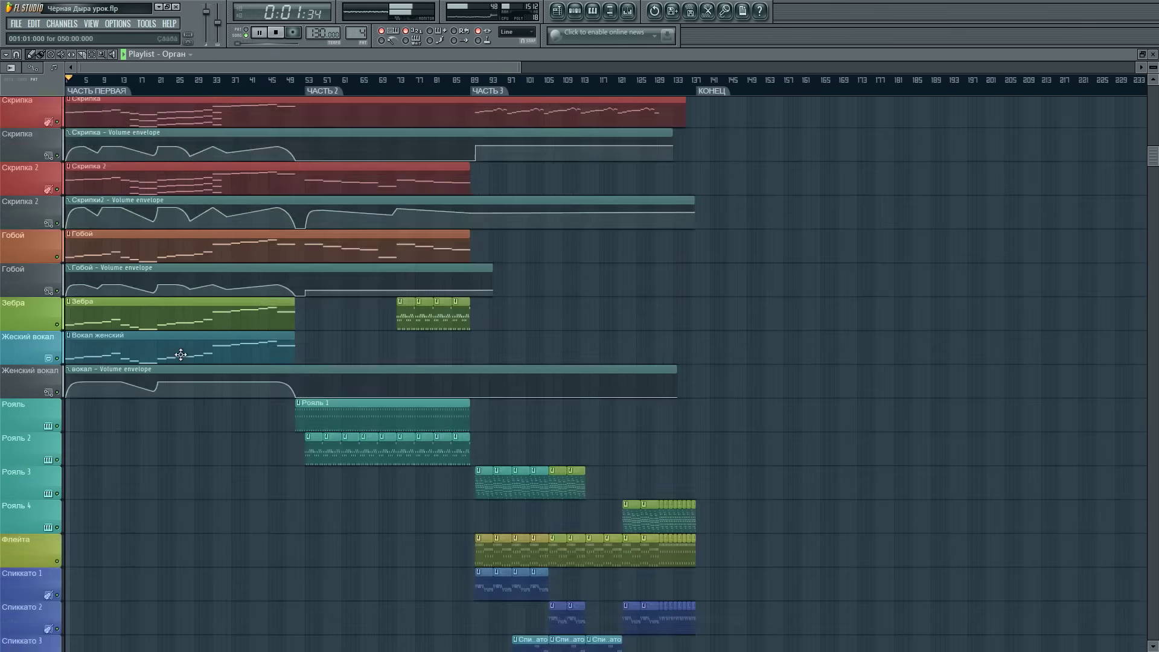
{"action": "scroll", "coordinate": [181, 354], "scroll_direction": "up", "scroll_amount": 3}
{"action": "scroll", "coordinate": [166, 91], "scroll_direction": "up", "scroll_amount": 1}
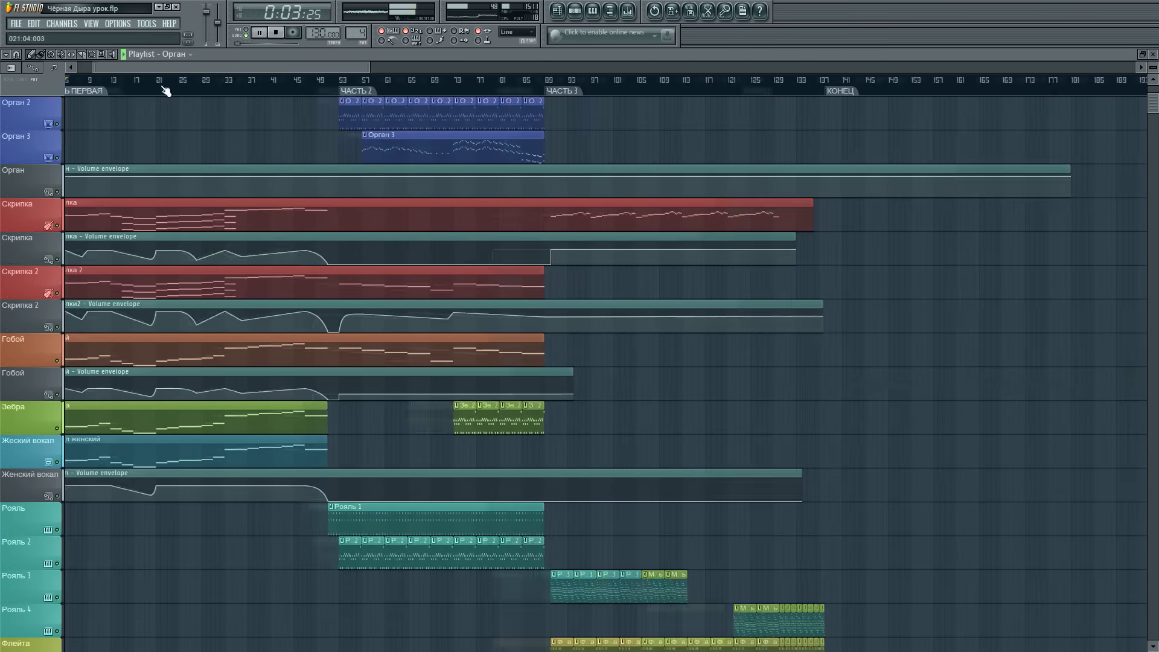
{"action": "scroll", "coordinate": [166, 90], "scroll_direction": "up", "scroll_amount": 2}
{"action": "scroll", "coordinate": [104, 74], "scroll_direction": "up", "scroll_amount": 2}
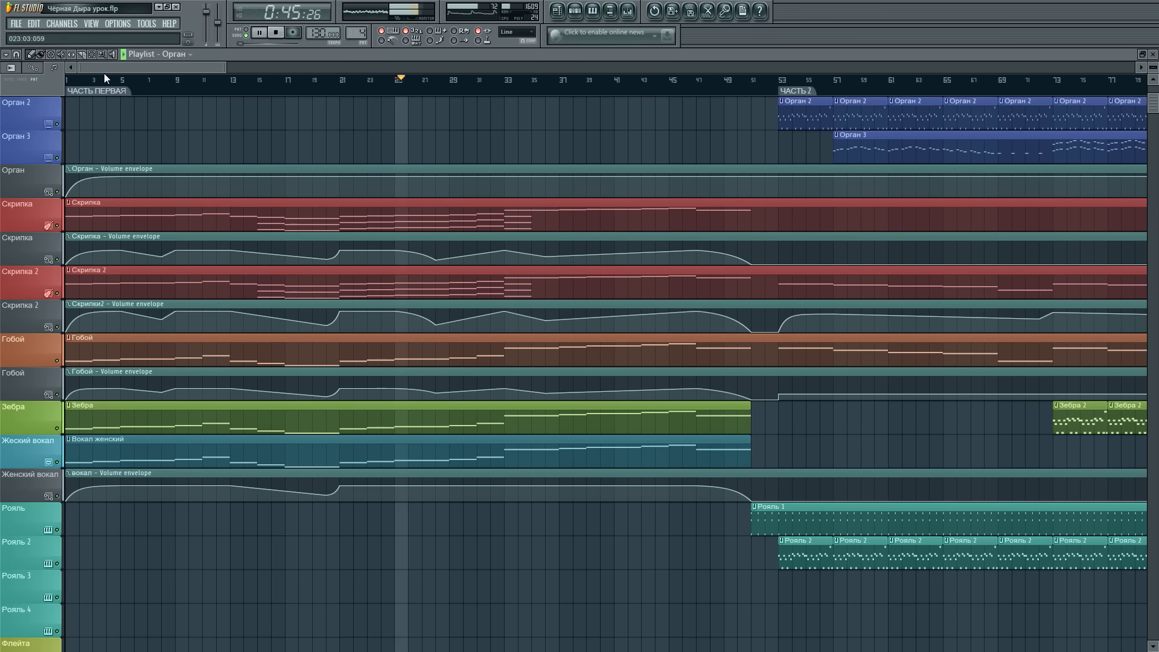
- Examine the Саб эффект and Валторна питч clips with their pitch envelopes around bar 37, and stop playback
{"action": "scroll", "coordinate": [579, 213], "scroll_direction": "down", "scroll_amount": 6}
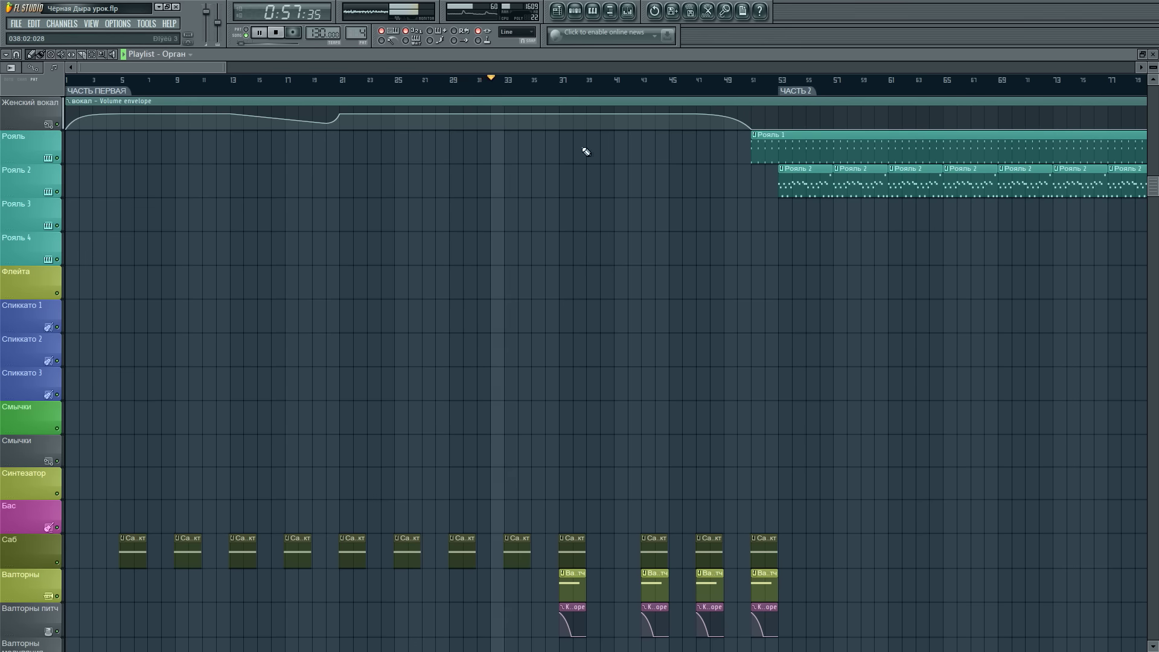
{"action": "scroll", "coordinate": [590, 93], "scroll_direction": "up", "scroll_amount": 5}
{"action": "scroll", "coordinate": [428, 338], "scroll_direction": "down", "scroll_amount": 4}
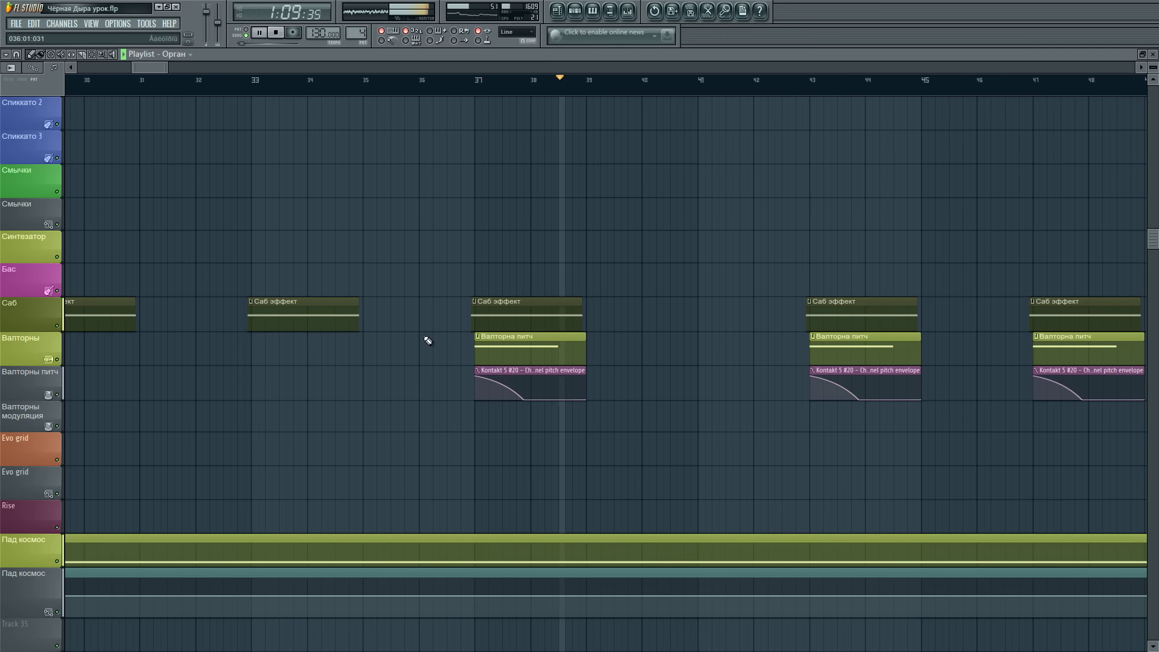
{"action": "key", "text": "space"}
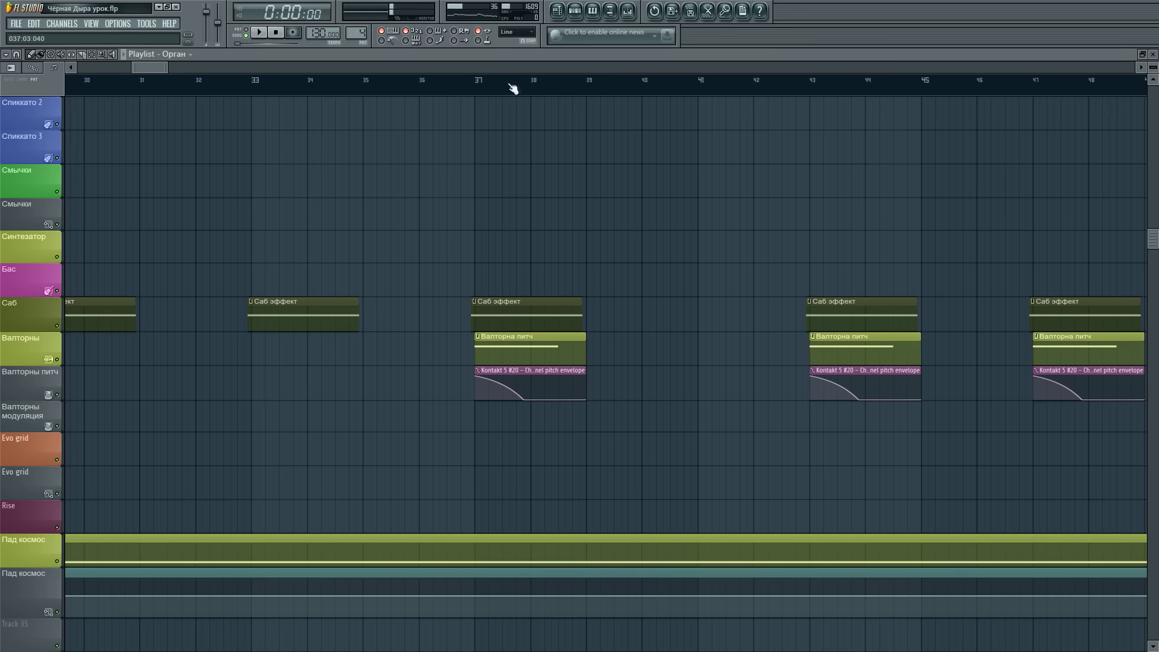
- Set the song position to bar 37, select the Валторна питч mixer track and start playback
{"action": "left_click", "coordinate": [476, 84]}
{"action": "left_click", "coordinate": [628, 11]}
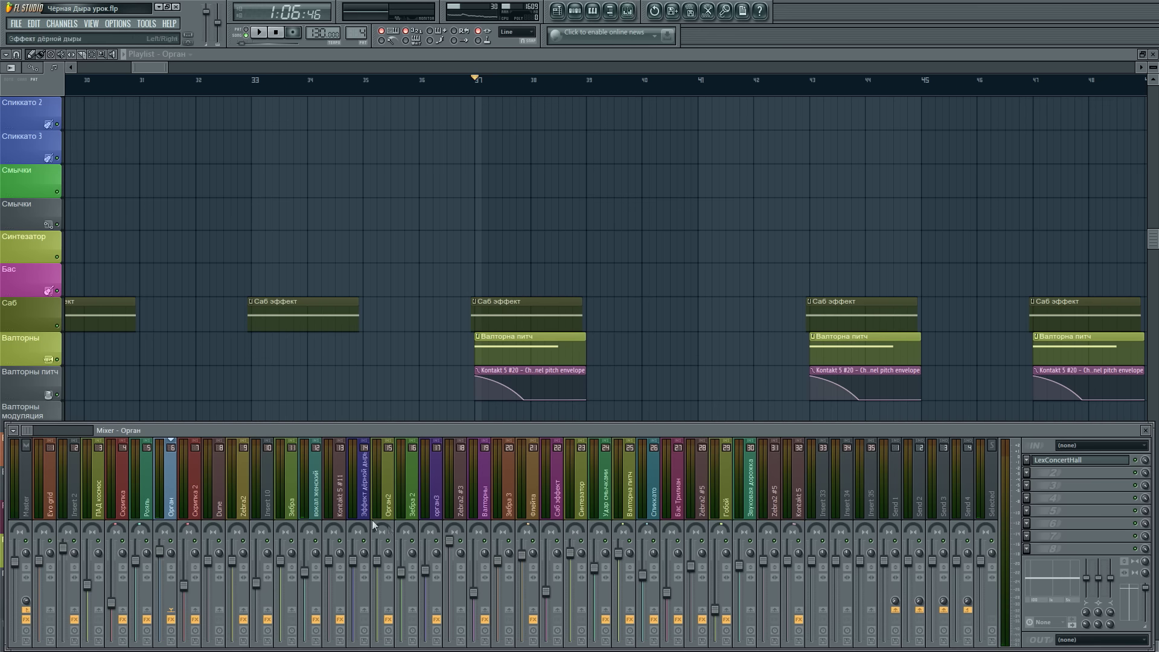
{"action": "left_click", "coordinate": [631, 512]}
{"action": "key", "text": "space"}
- Close the playlist, examine the Валторна питч channel's CineBrass Pro instrument in Kontakt, stop playback and close it
{"action": "left_click", "coordinate": [1155, 55]}
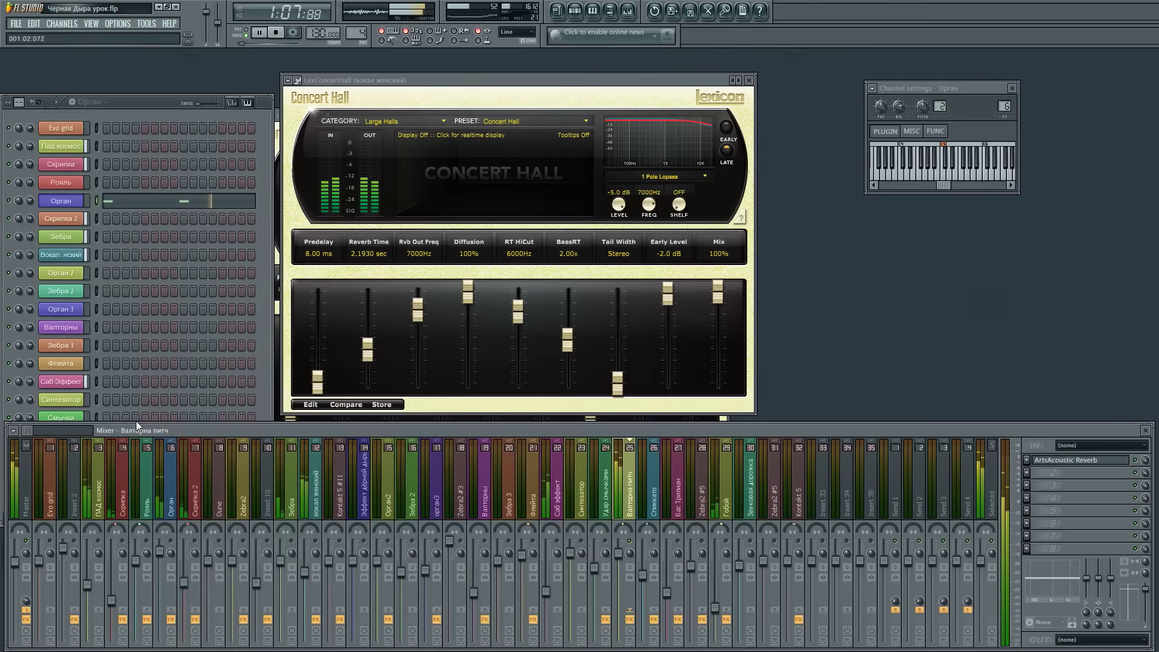
{"action": "left_click", "coordinate": [85, 430]}
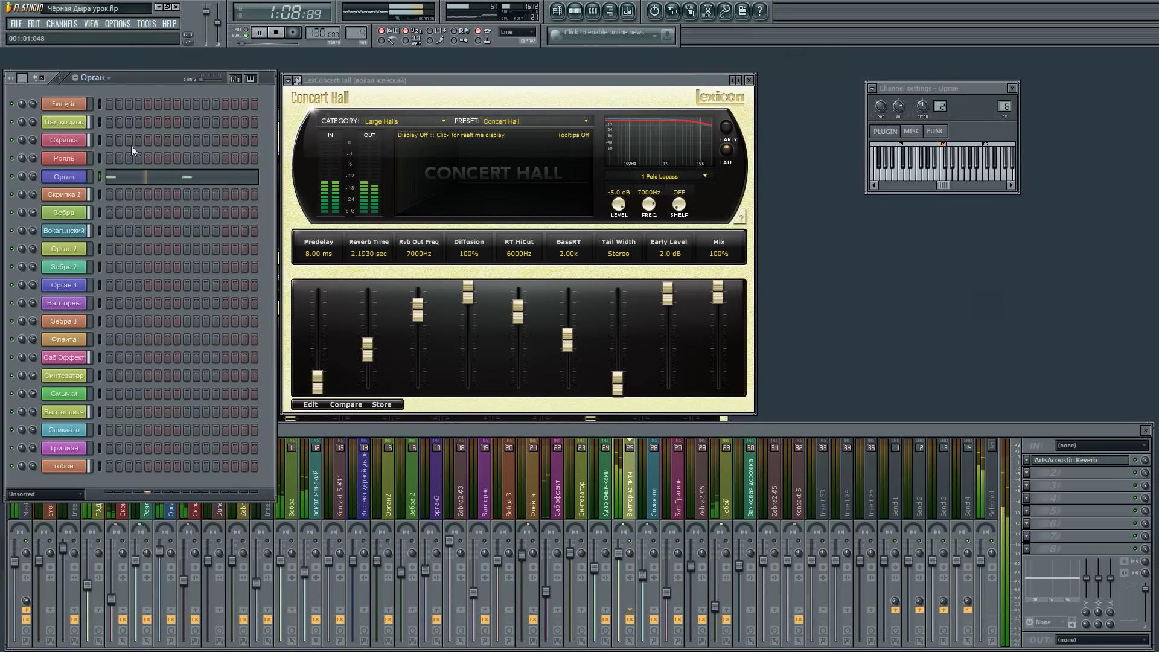
{"action": "left_click", "coordinate": [73, 412]}
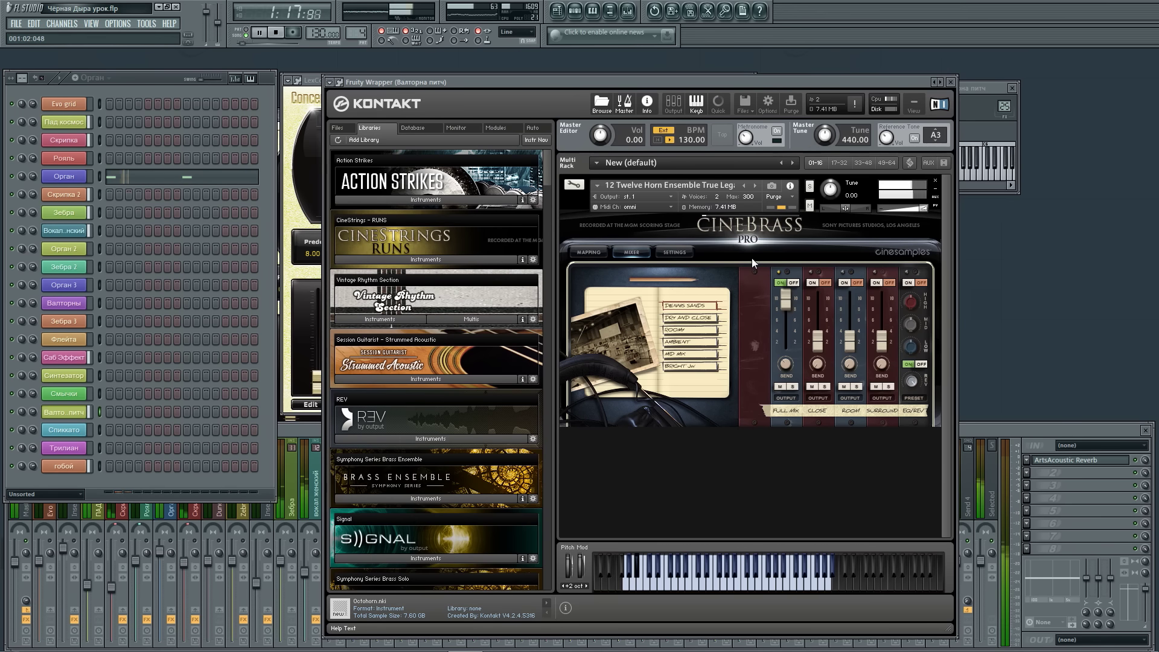
{"action": "left_click", "coordinate": [275, 32]}
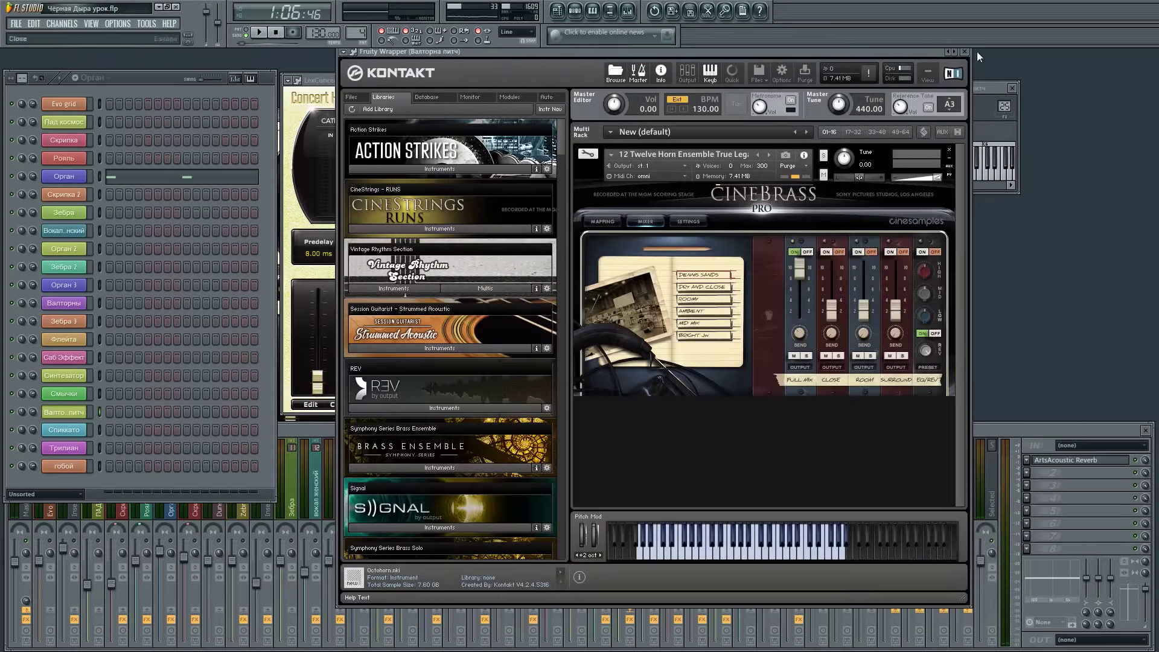
{"action": "left_click", "coordinate": [964, 52]}
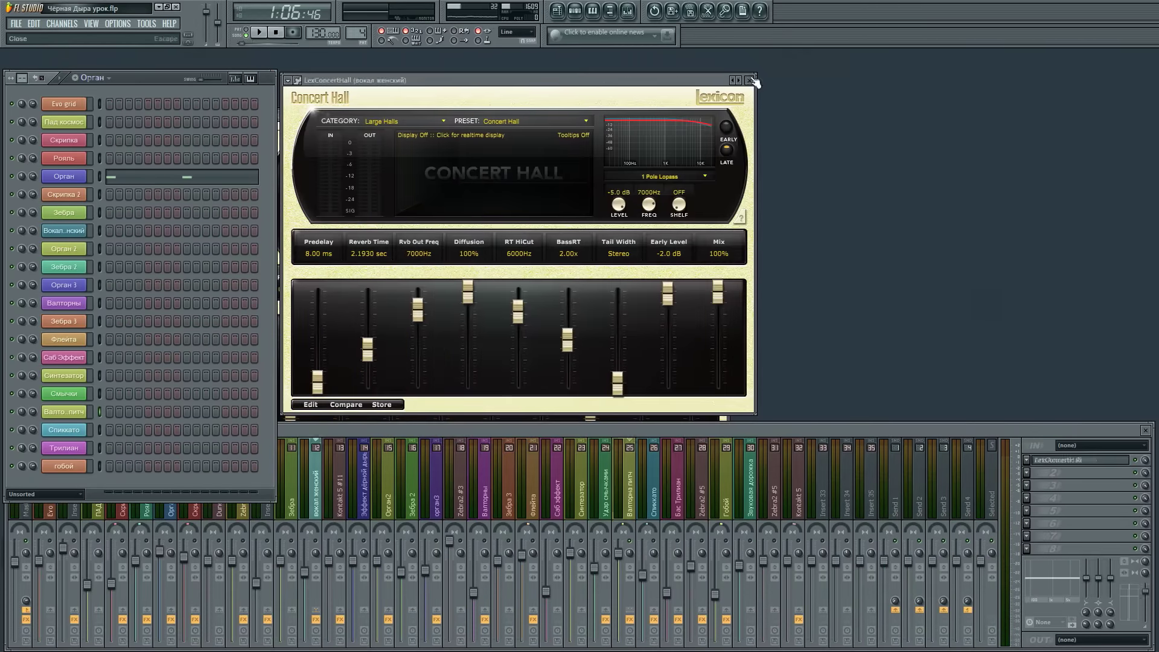
- Reopen the Валторна питч instrument, reveal its channel settings, check the pitch control's automation clip option and close the settings
{"action": "left_click", "coordinate": [72, 413]}
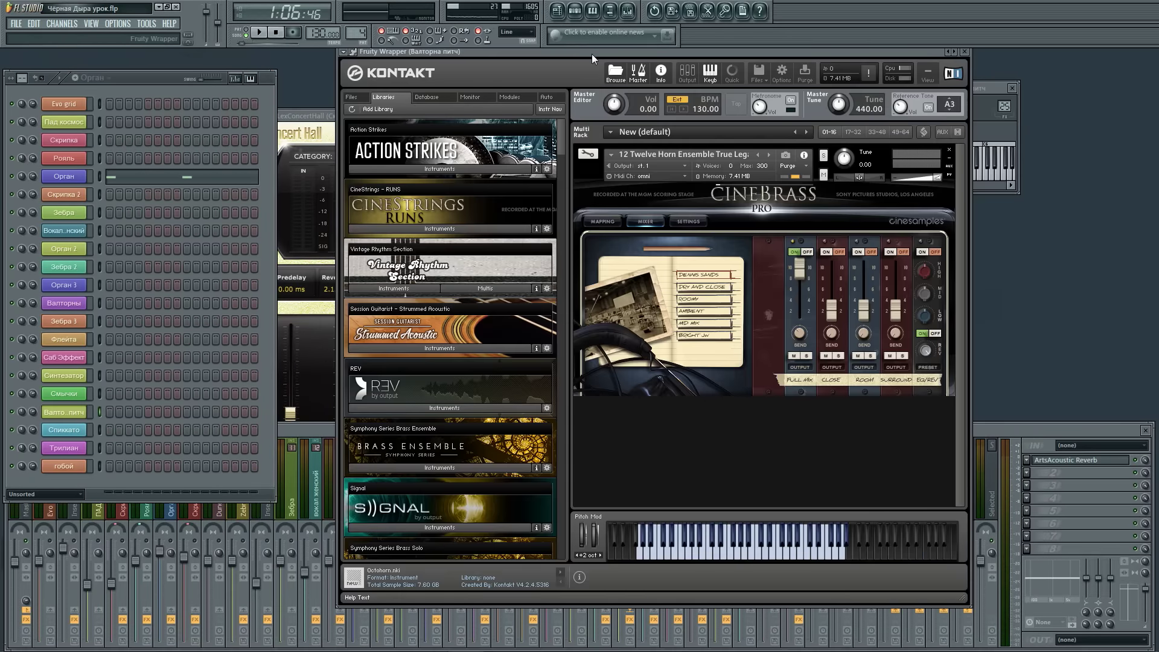
{"action": "left_click_drag", "start_coordinate": [592, 53], "coordinate": [636, 291]}
{"action": "left_click_drag", "start_coordinate": [972, 85], "coordinate": [607, 107]}
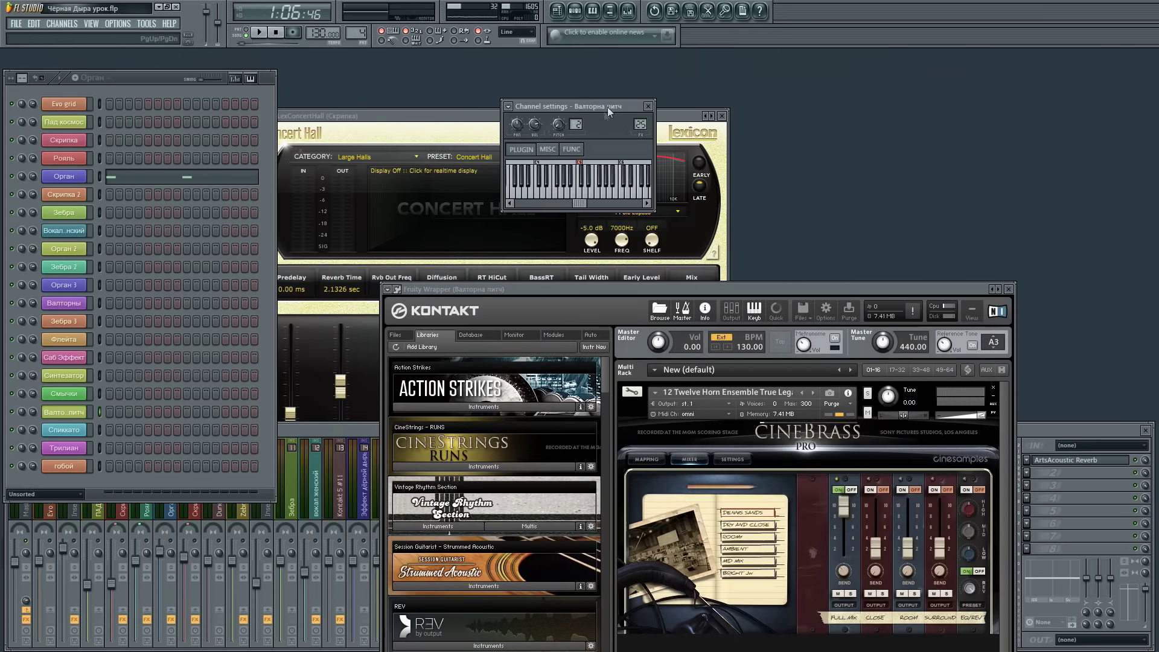
{"action": "right_click", "coordinate": [559, 123]}
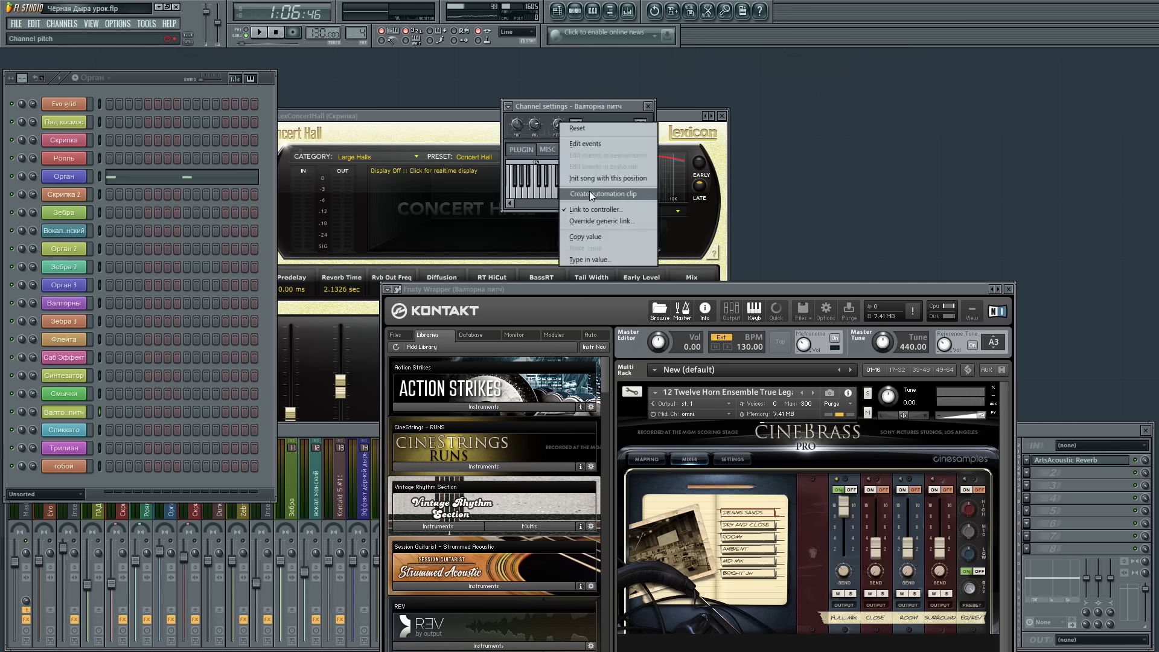
{"action": "left_click", "coordinate": [645, 105]}
{"action": "left_click", "coordinate": [648, 106]}
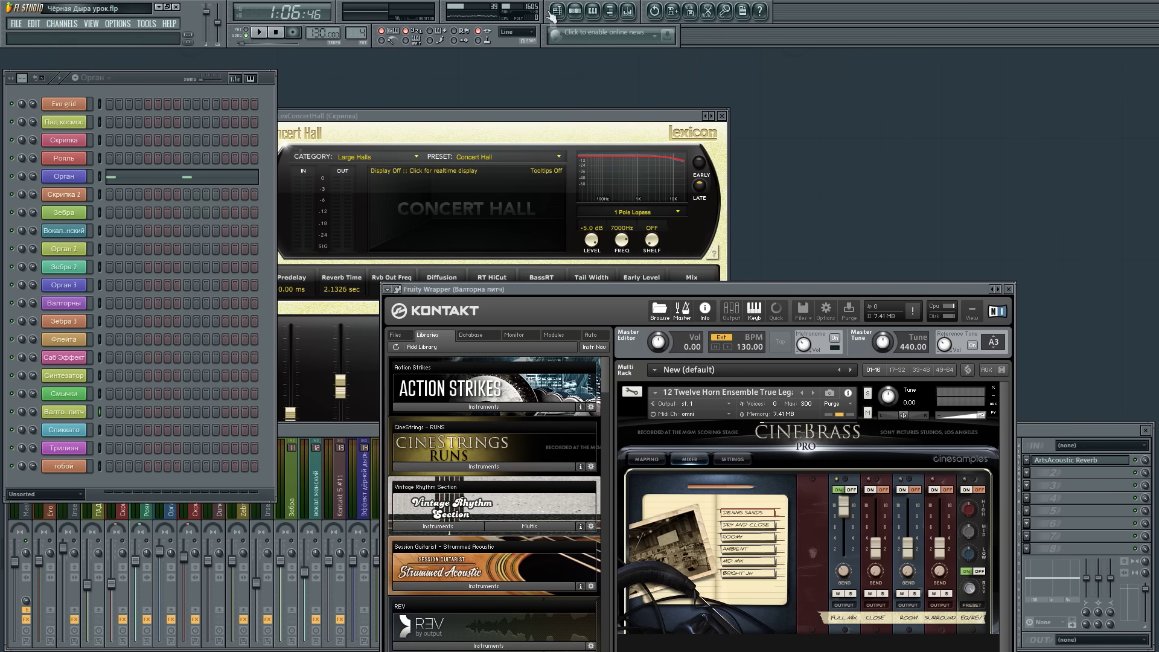
- Reopen the playlist, zoom in on the Валторна питч clip and its pitch envelope at bar 37, and start playback
{"action": "left_click", "coordinate": [556, 11]}
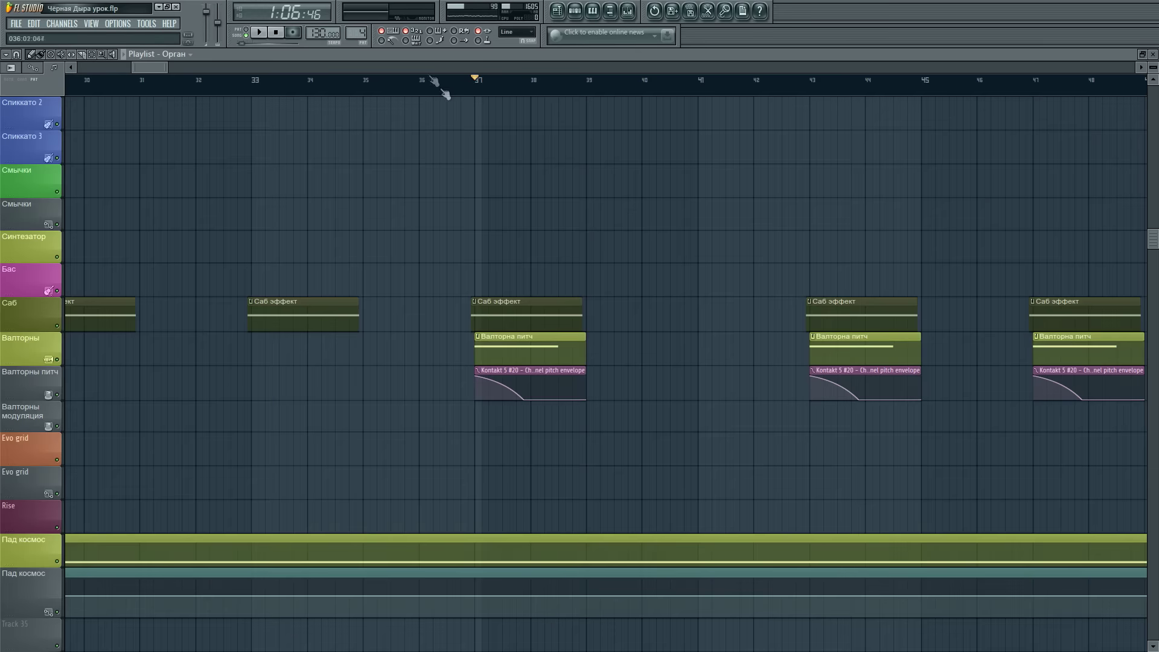
{"action": "scroll", "coordinate": [445, 103], "scroll_direction": "down", "scroll_amount": 3}
{"action": "scroll", "coordinate": [492, 64], "scroll_direction": "up", "scroll_amount": 5}
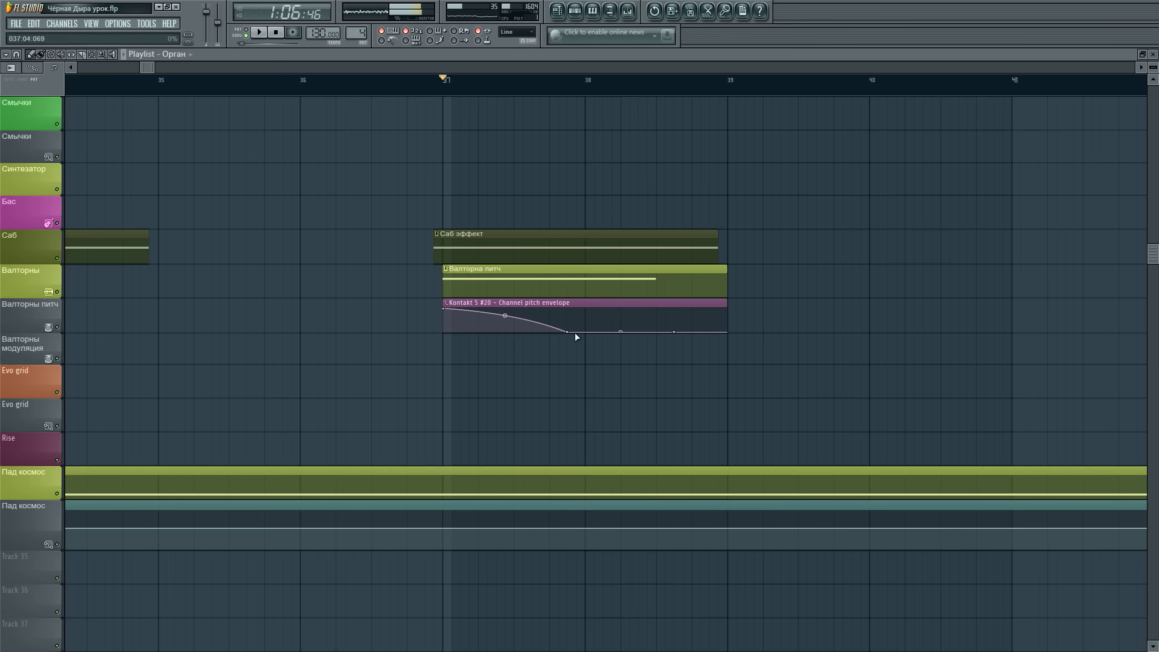
{"action": "left_click", "coordinate": [261, 36]}
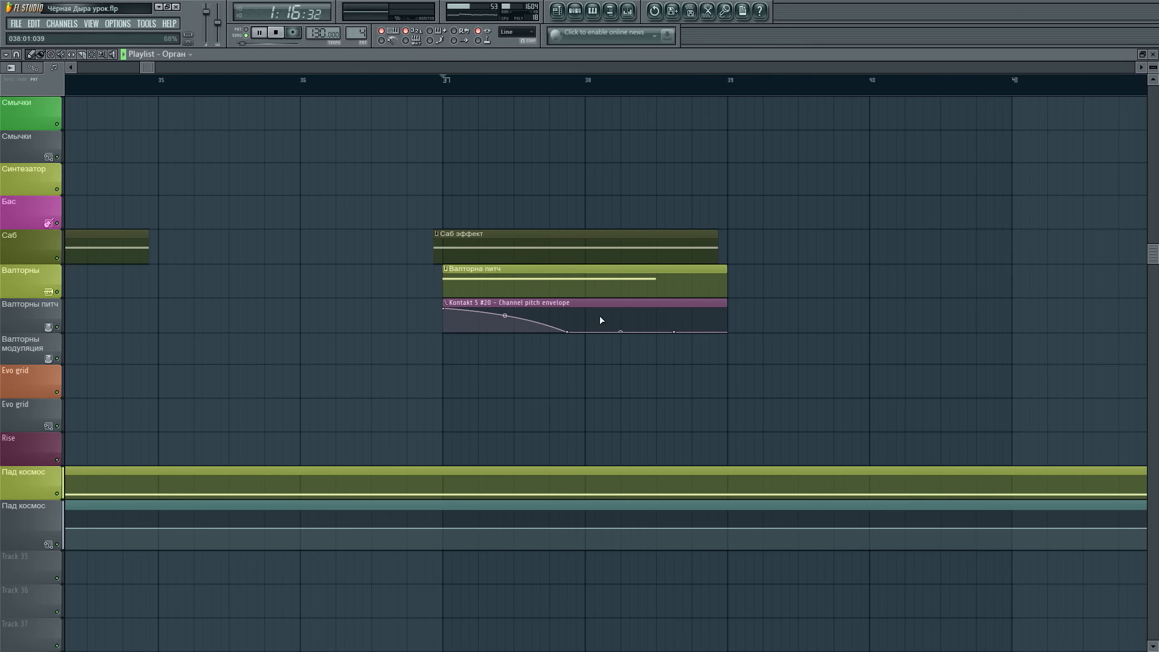
- Replay the passage from bar 35 with the mixer shown to check the track levels, and close the mixer
{"action": "left_click", "coordinate": [255, 90]}
{"action": "left_click", "coordinate": [182, 88]}
{"action": "left_click", "coordinate": [629, 11]}
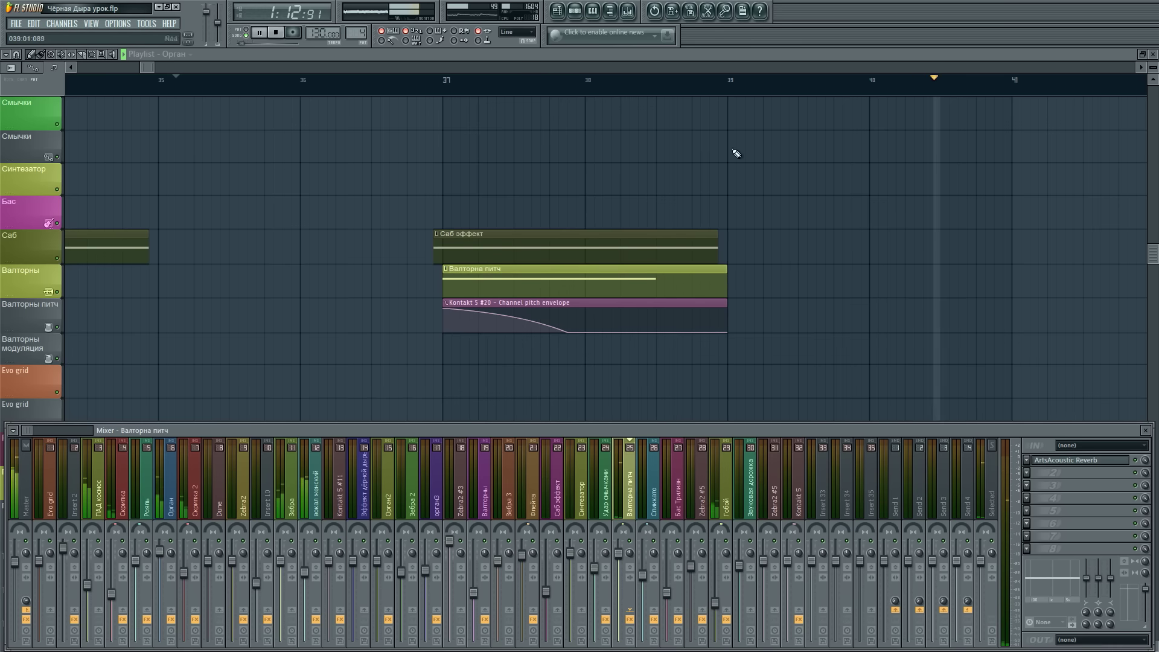
{"action": "scroll", "coordinate": [745, 89], "scroll_direction": "down", "scroll_amount": 5}
{"action": "left_click", "coordinate": [1145, 430]}
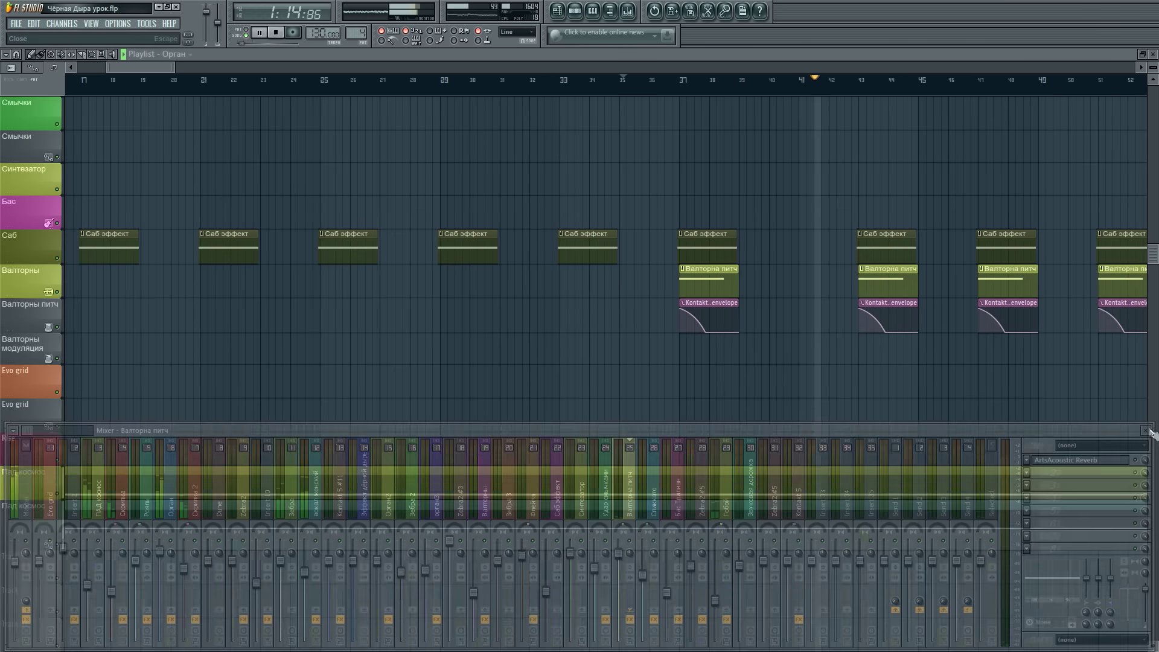
- Examine the first part's arrangement up to the ЧАСТЬ 2 marker and return to the uppermost tracks
{"action": "scroll", "coordinate": [350, 91], "scroll_direction": "down", "scroll_amount": 3}
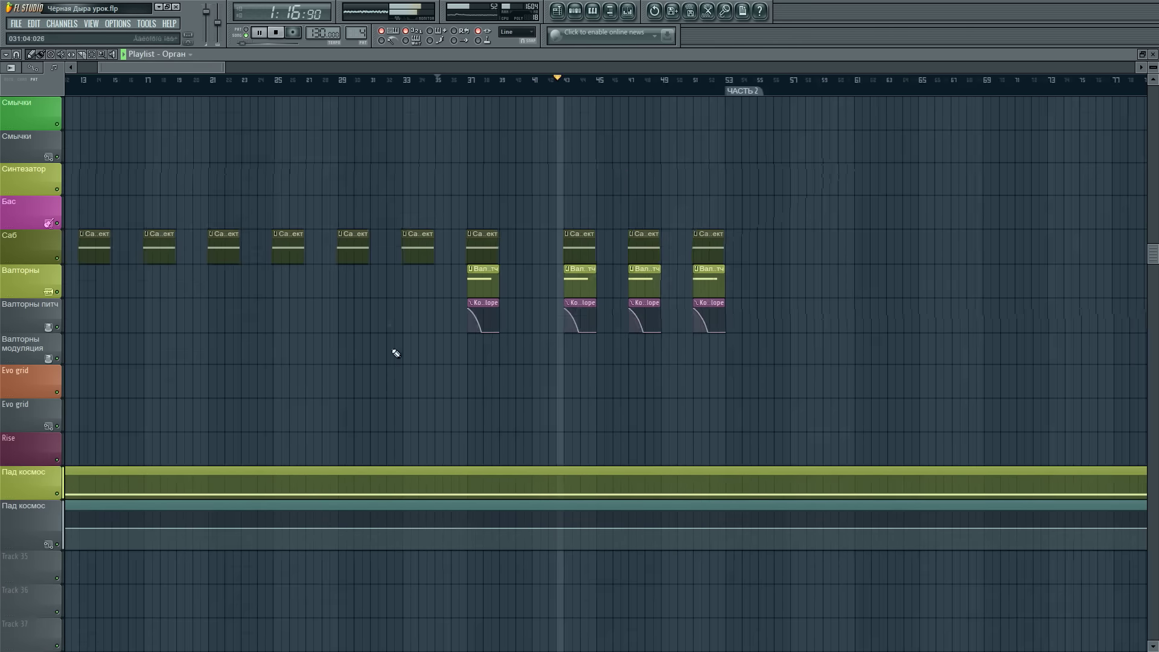
{"action": "scroll", "coordinate": [392, 348], "scroll_direction": "down", "scroll_amount": 5}
{"action": "scroll", "coordinate": [391, 347], "scroll_direction": "up", "scroll_amount": 5}
{"action": "scroll", "coordinate": [392, 350], "scroll_direction": "down", "scroll_amount": 5}
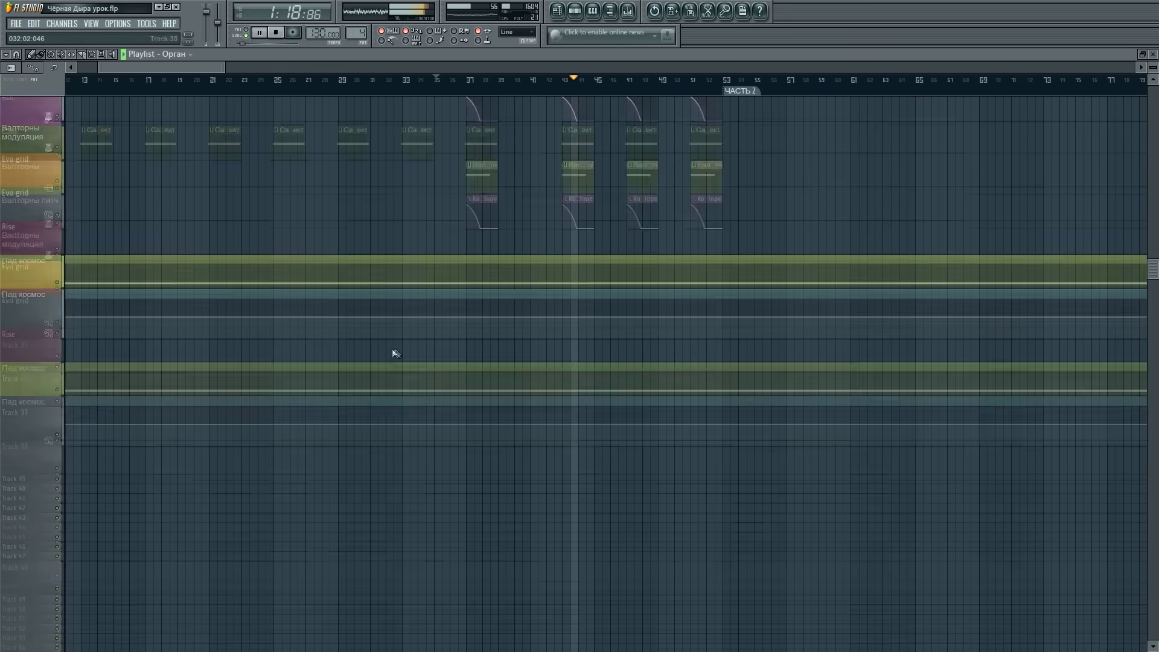
{"action": "scroll", "coordinate": [393, 353], "scroll_direction": "up", "scroll_amount": 10}
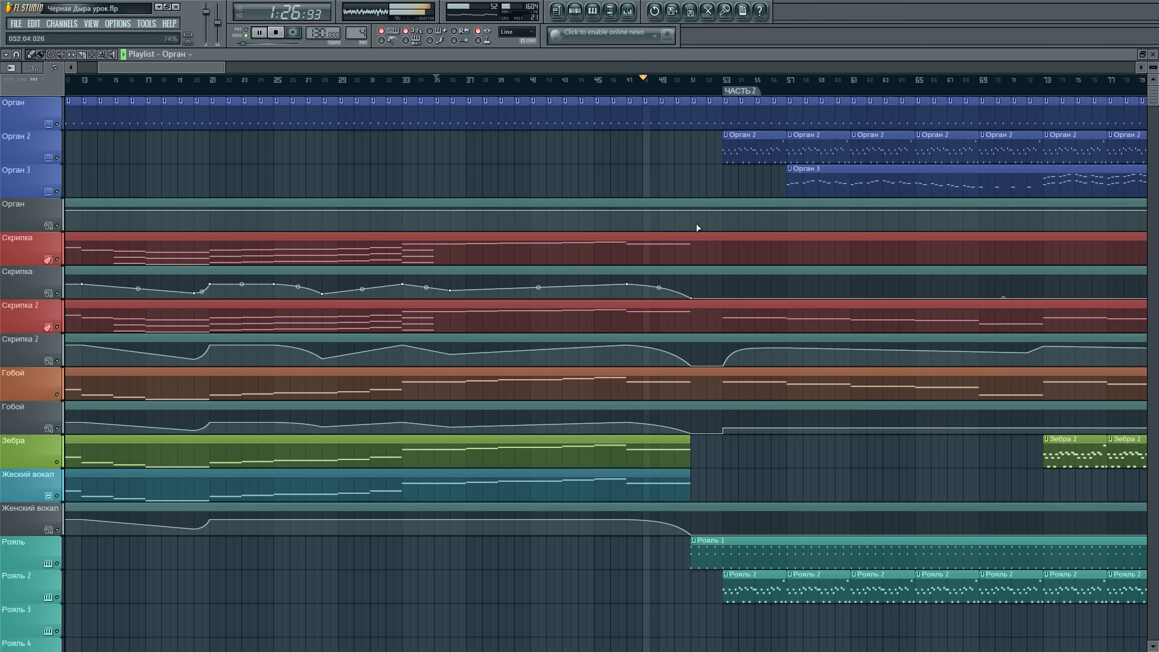
- Show the mixer, inspect the Edison recorder on the Master track, and close both Edison and the mixer
{"action": "left_click", "coordinate": [628, 10]}
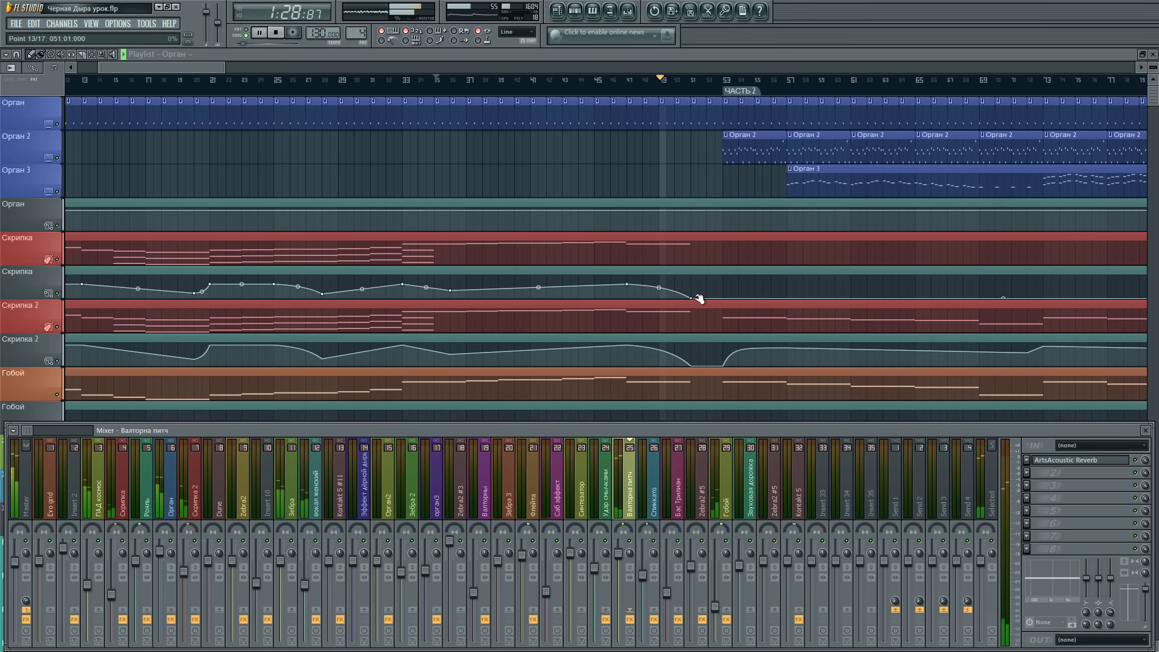
{"action": "left_click", "coordinate": [21, 483]}
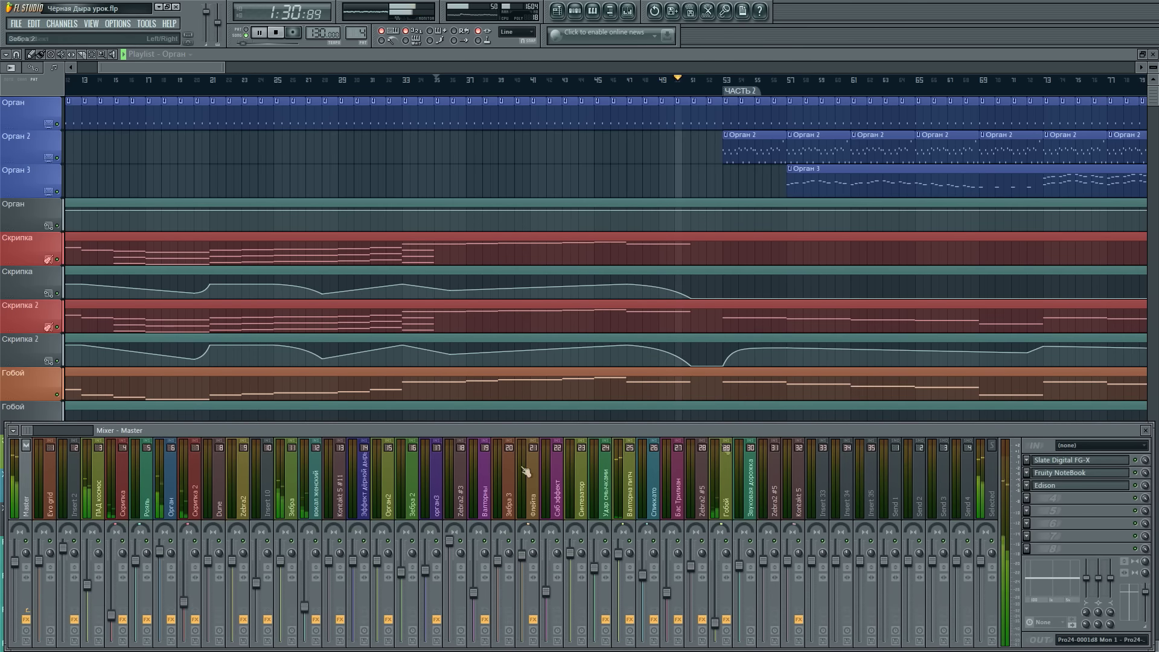
{"action": "left_click", "coordinate": [1043, 486]}
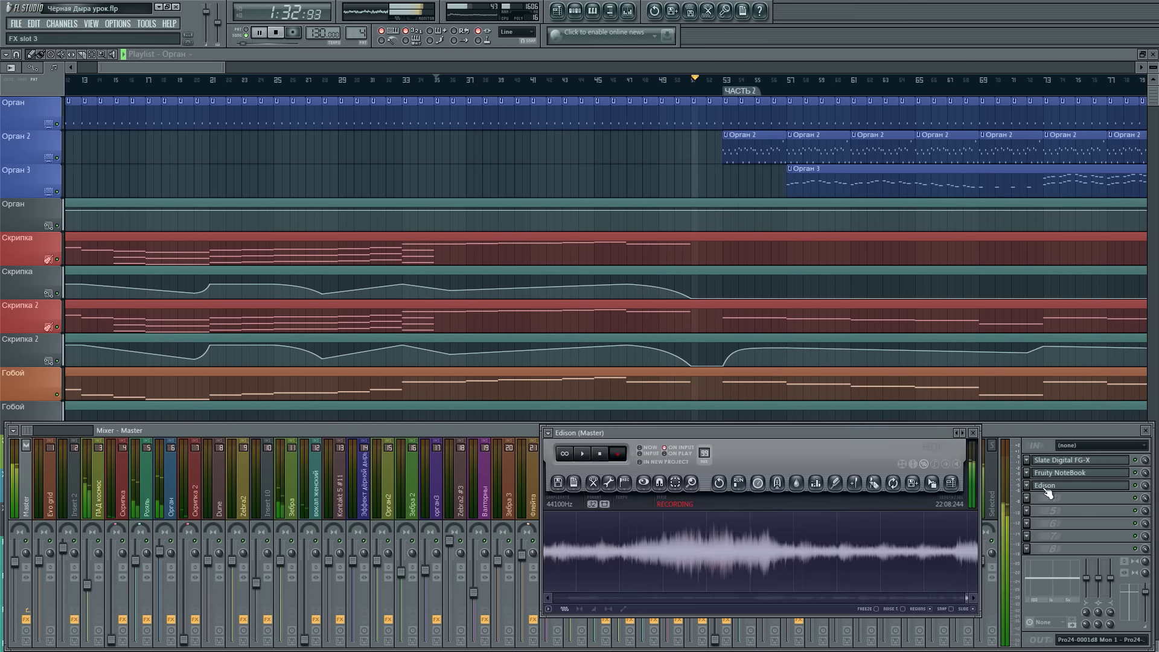
{"action": "left_click", "coordinate": [973, 434]}
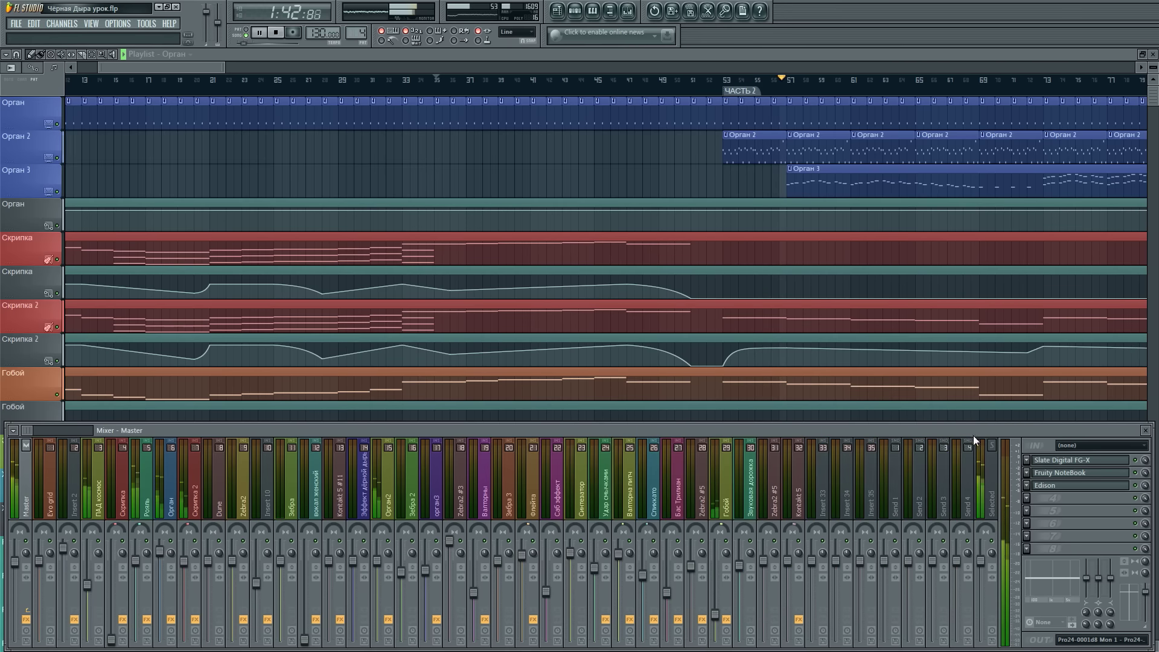
{"action": "key", "text": "F9"}
- Review the ЧАСТЬ 2 section in the playlist, stop playback and set the song position to bar 53
{"action": "left_click_drag", "start_coordinate": [201, 64], "coordinate": [246, 64]}
{"action": "scroll", "coordinate": [749, 308], "scroll_direction": "down", "scroll_amount": 2}
{"action": "scroll", "coordinate": [749, 307], "scroll_direction": "up", "scroll_amount": 2}
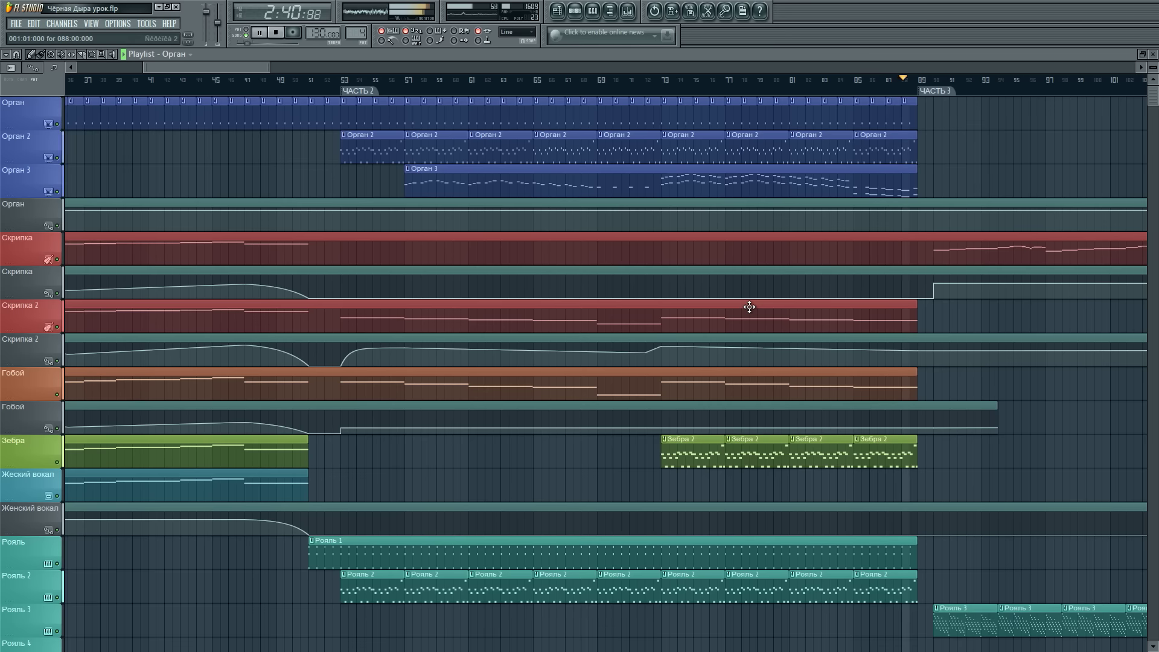
{"action": "left_click", "coordinate": [275, 33]}
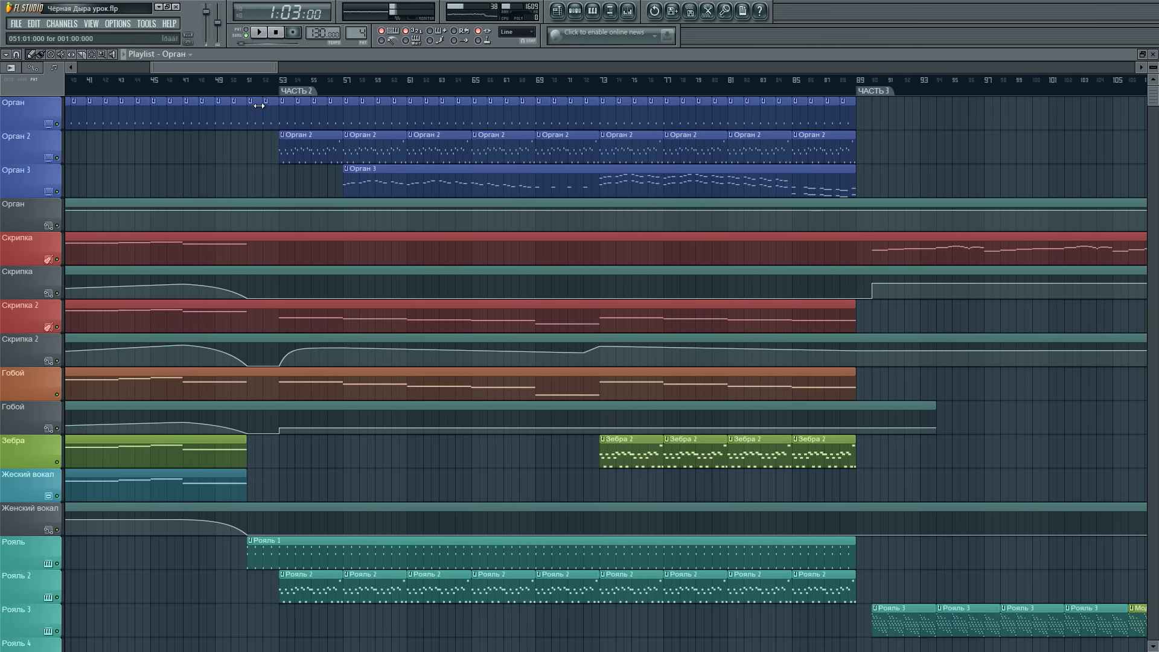
{"action": "scroll", "coordinate": [259, 105], "scroll_direction": "up", "scroll_amount": 2}
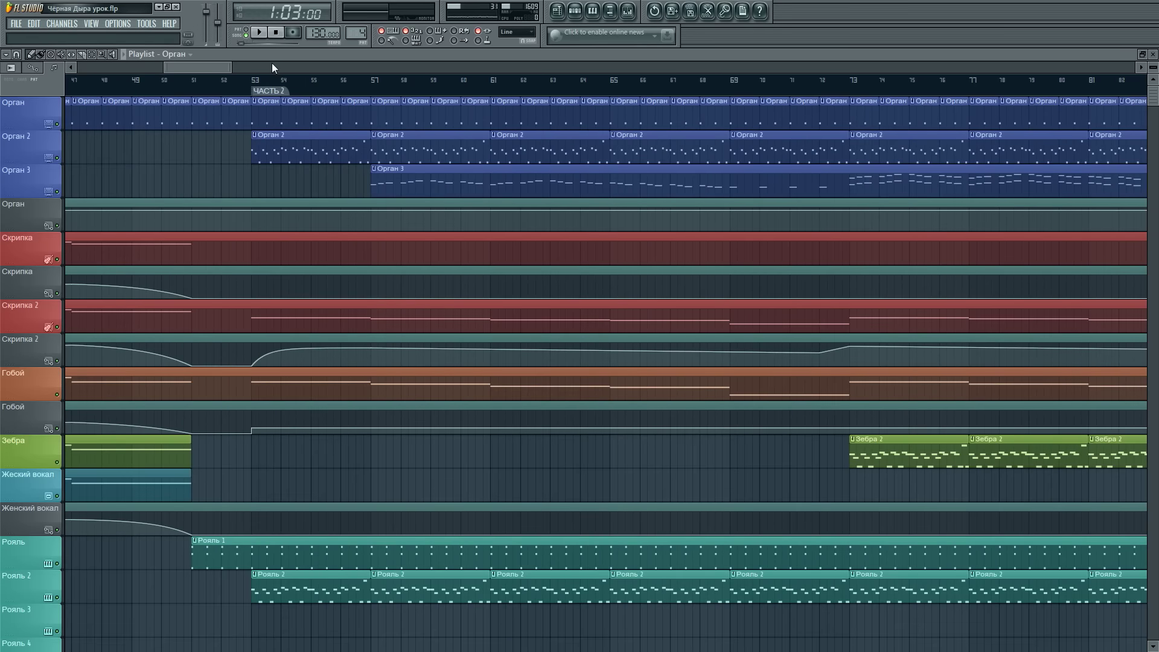
{"action": "left_click", "coordinate": [254, 88]}
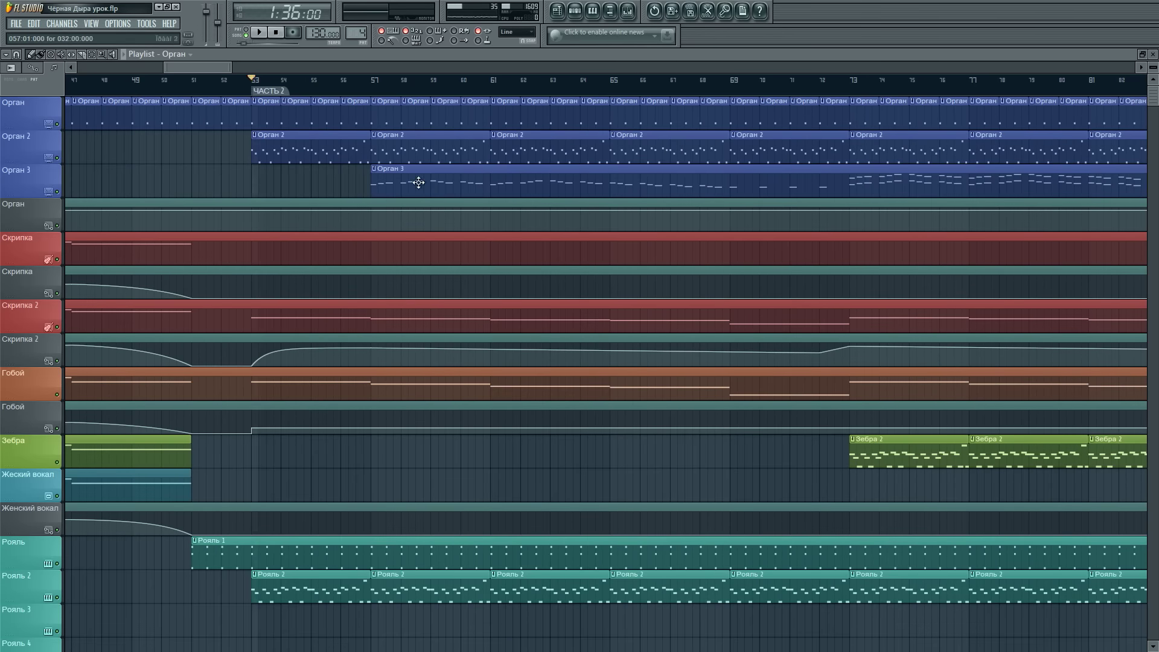
- Open the first Орган 2 clip in the piano roll, play the pattern and examine its notes
{"action": "double_click", "coordinate": [285, 153]}
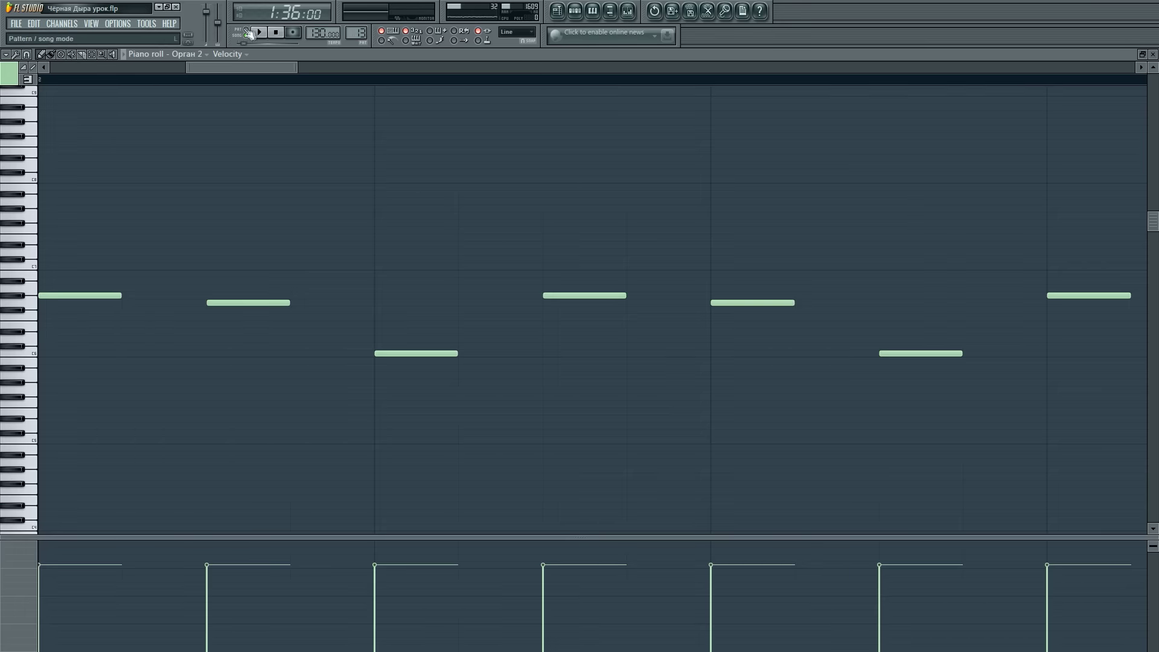
{"action": "left_click", "coordinate": [264, 33]}
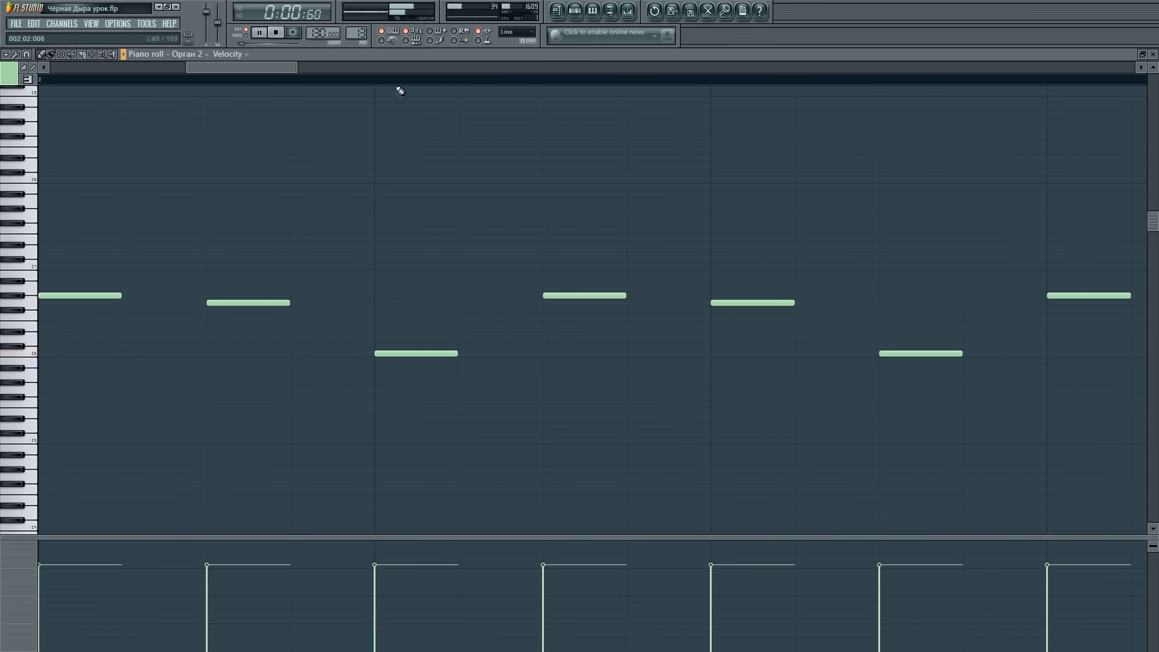
{"action": "scroll", "coordinate": [401, 84], "scroll_direction": "down", "scroll_amount": 3}
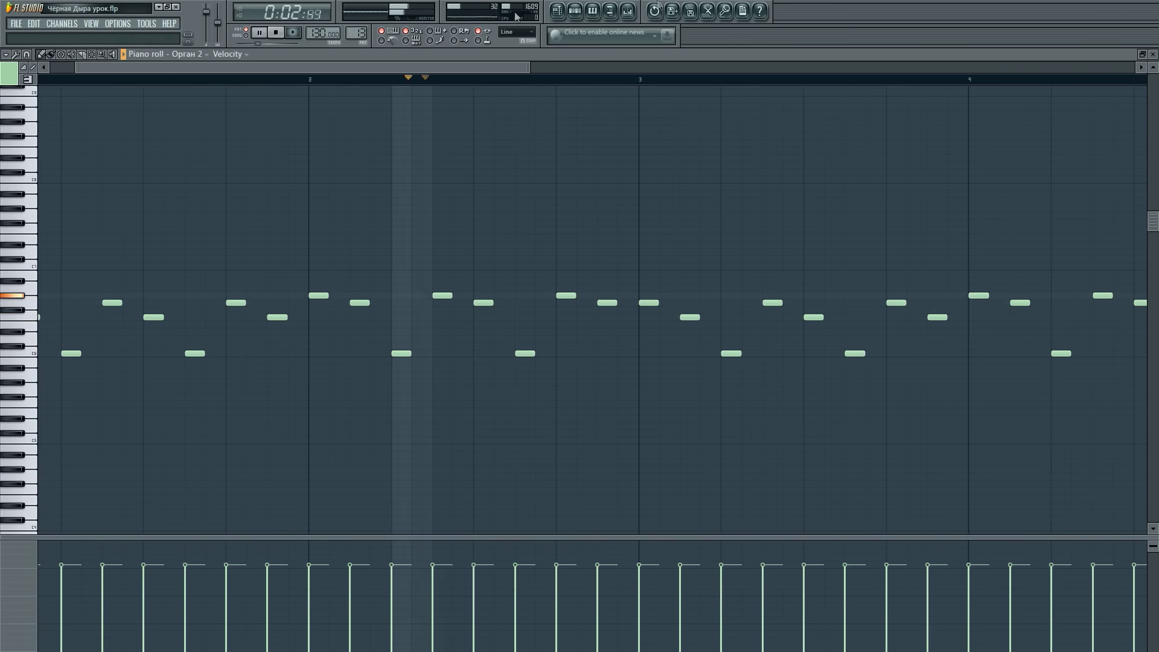
- Inspect the LexConcertHall reverb on the Орган2 mixer track, and close the effect and the mixer
{"action": "left_click", "coordinate": [635, 15]}
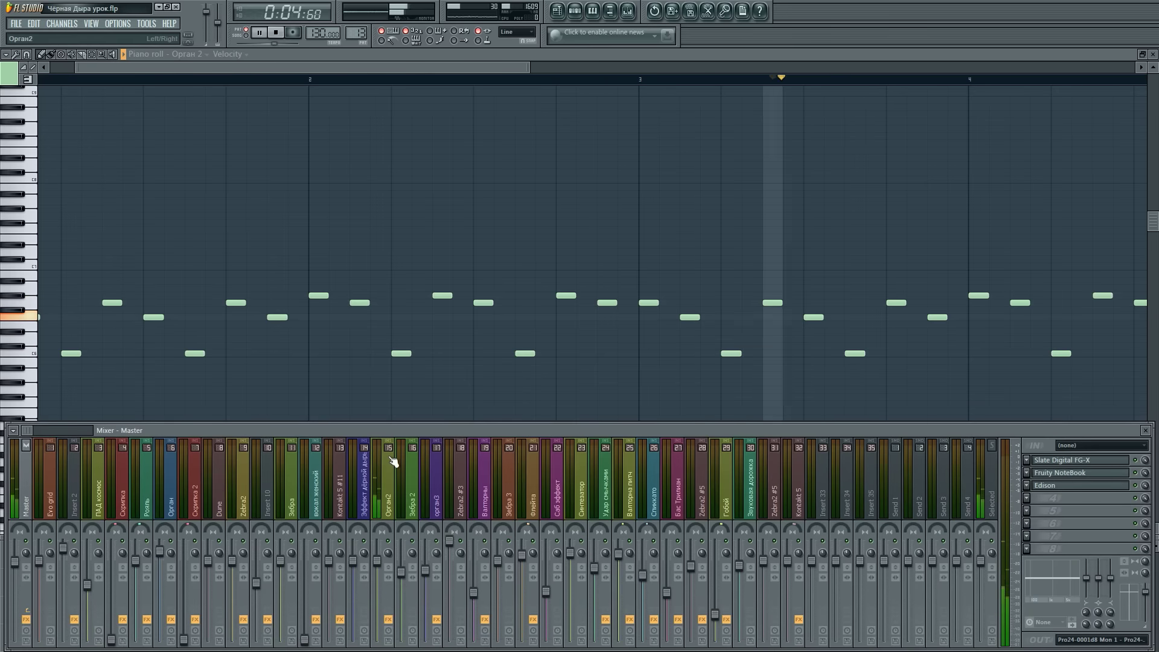
{"action": "left_click", "coordinate": [388, 477]}
{"action": "left_click", "coordinate": [1080, 460]}
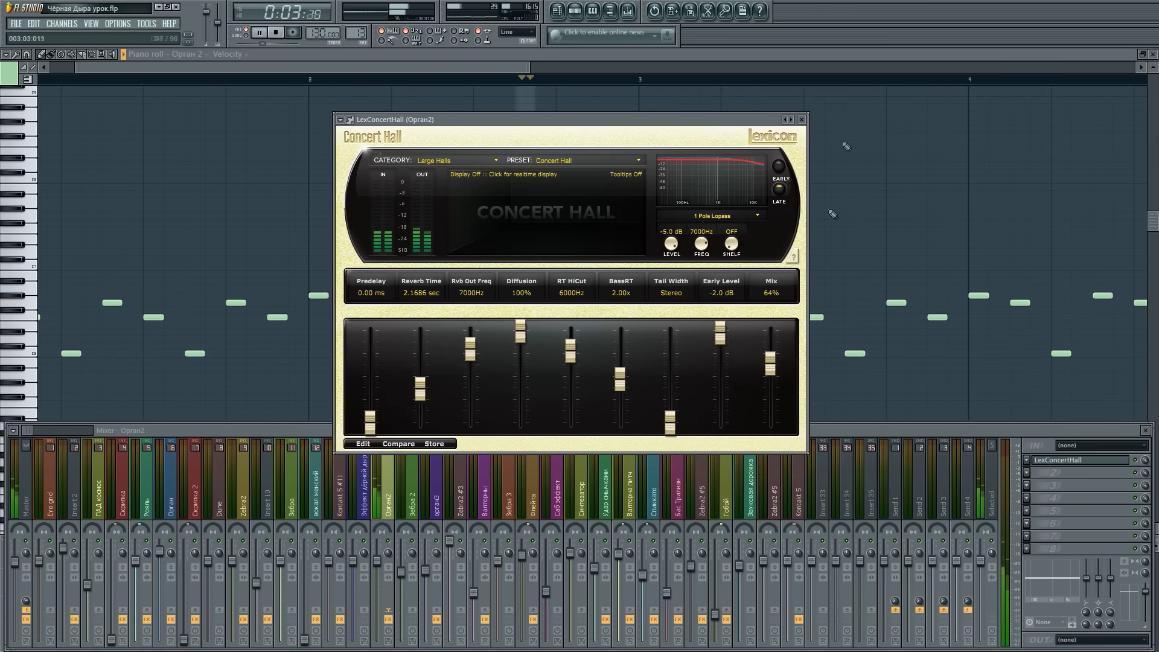
{"action": "left_click", "coordinate": [802, 120]}
{"action": "key", "text": "F9"}
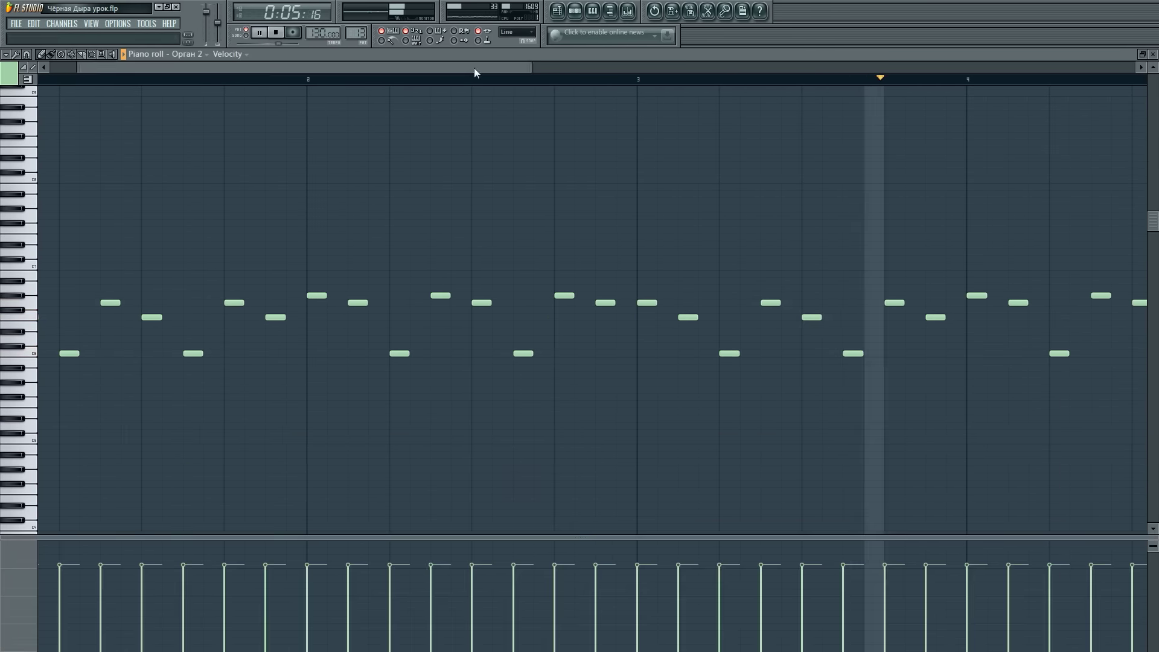
- Return to the playlist, check the Рояль tracks, and view the notes of the Орган clip at bar 52
{"action": "key", "text": "F5"}
{"action": "scroll", "coordinate": [306, 85], "scroll_direction": "down", "scroll_amount": 2}
{"action": "scroll", "coordinate": [302, 85], "scroll_direction": "up", "scroll_amount": 2}
{"action": "scroll", "coordinate": [227, 311], "scroll_direction": "down", "scroll_amount": 5}
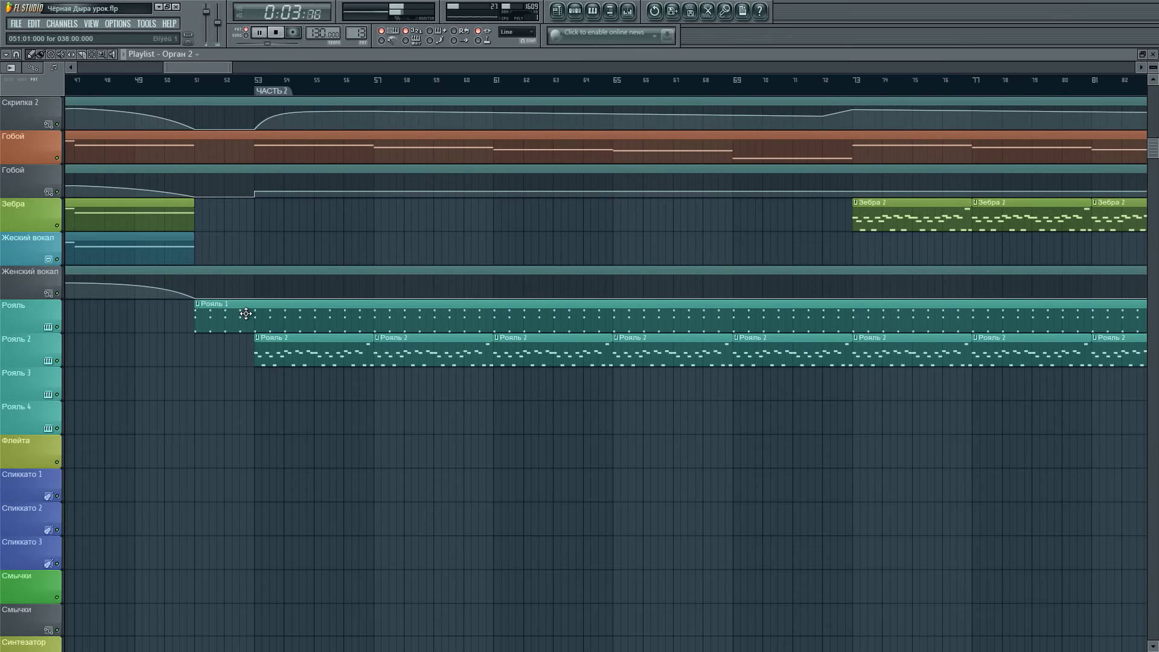
{"action": "scroll", "coordinate": [246, 313], "scroll_direction": "up", "scroll_amount": 4}
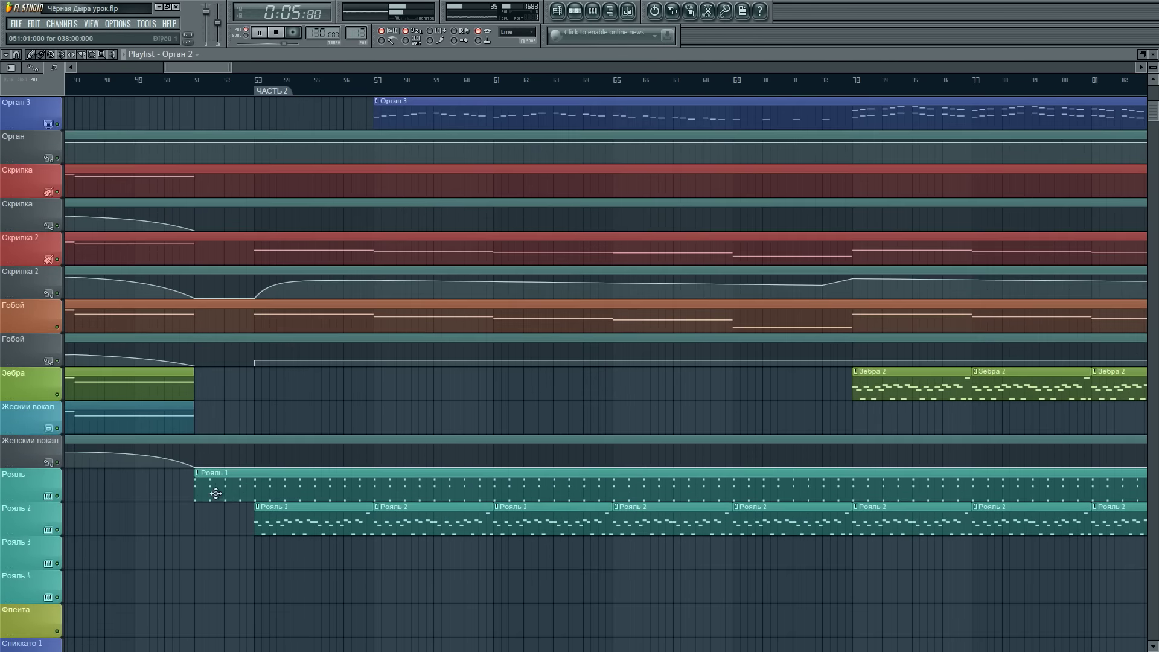
{"action": "scroll", "coordinate": [240, 136], "scroll_direction": "up", "scroll_amount": 2}
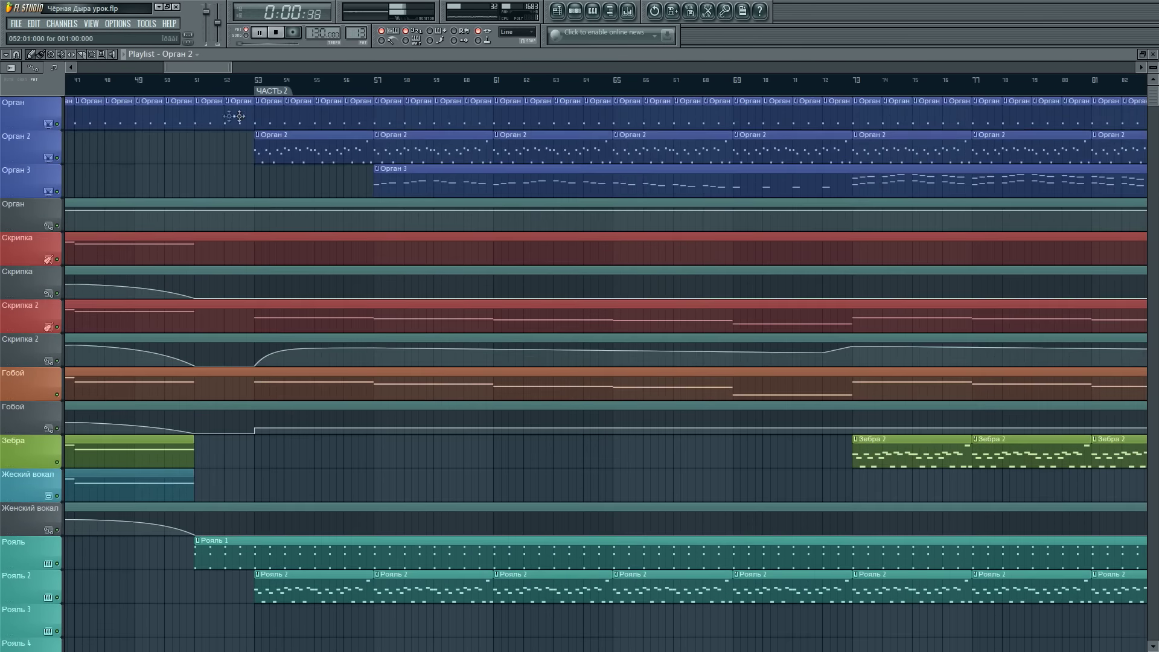
{"action": "double_click", "coordinate": [238, 116]}
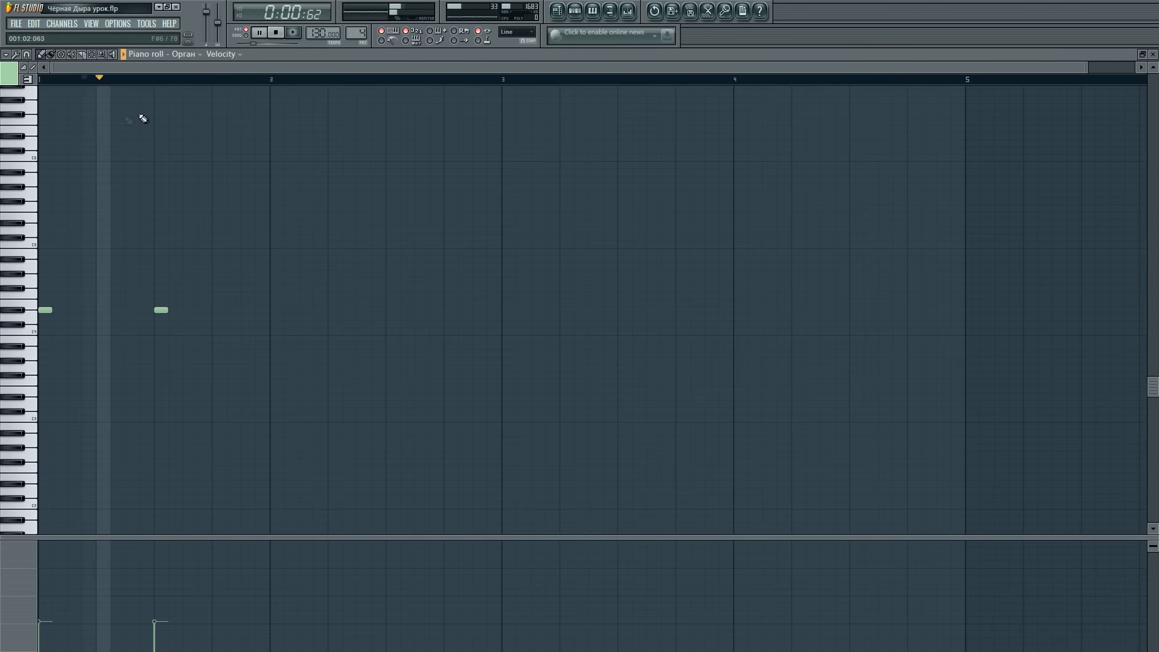
{"action": "left_click", "coordinate": [1153, 54]}
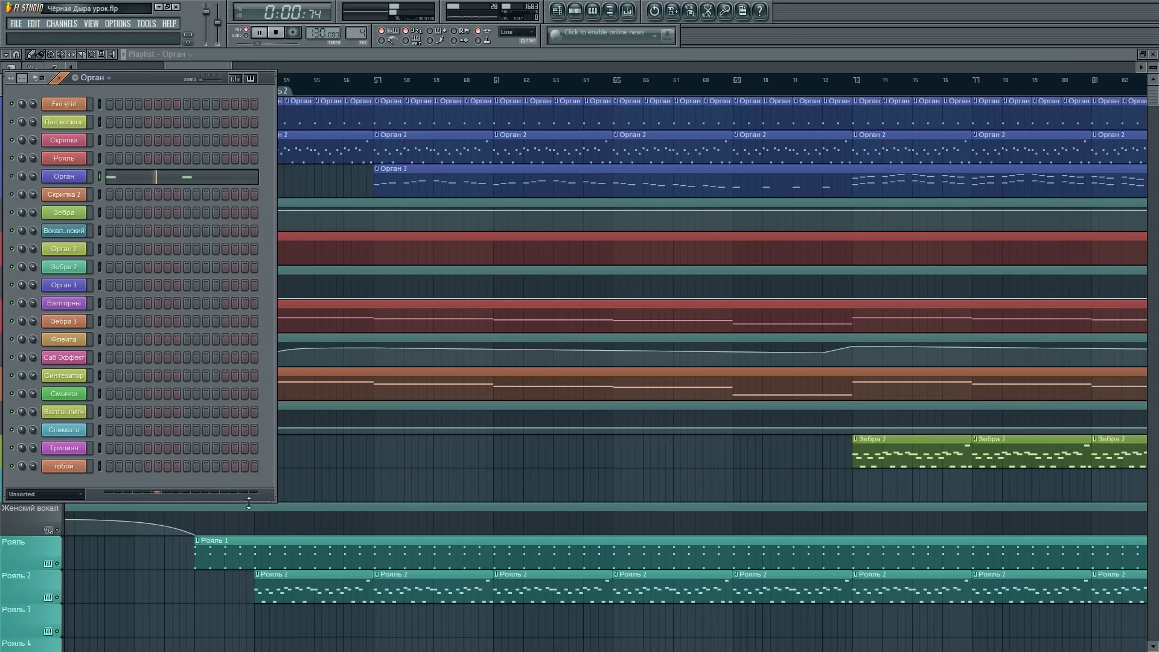
- Open the Рояль 1 clip in the piano roll, examine its repeated chords and show the mixer
{"action": "double_click", "coordinate": [201, 561]}
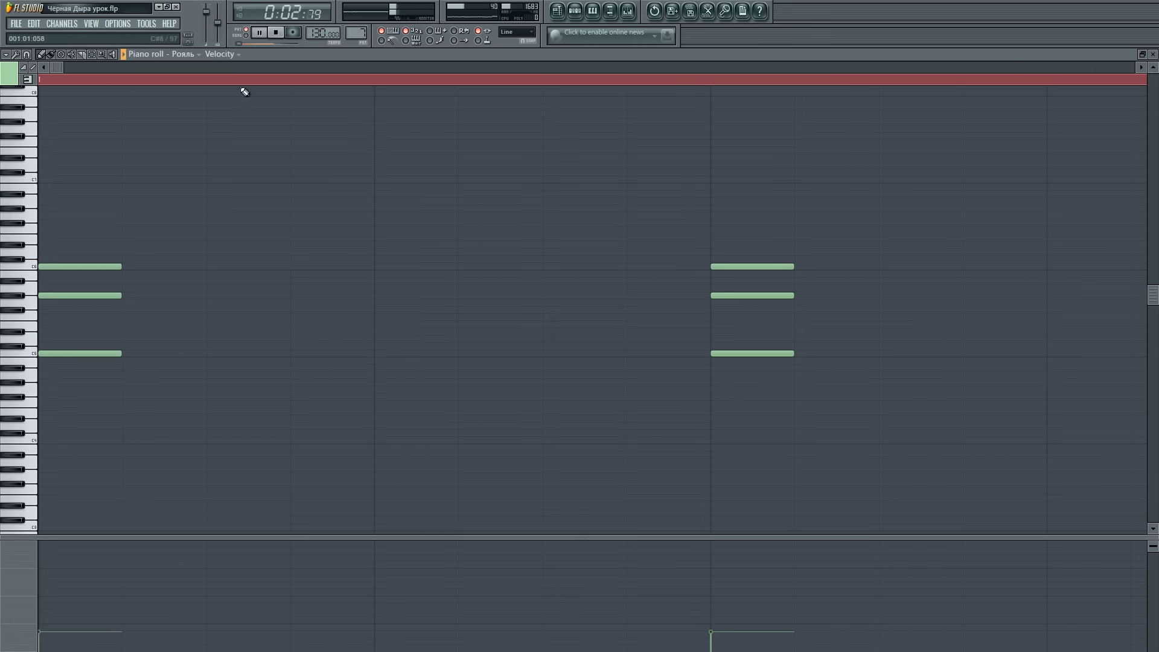
{"action": "scroll", "coordinate": [245, 90], "scroll_direction": "down", "scroll_amount": 6}
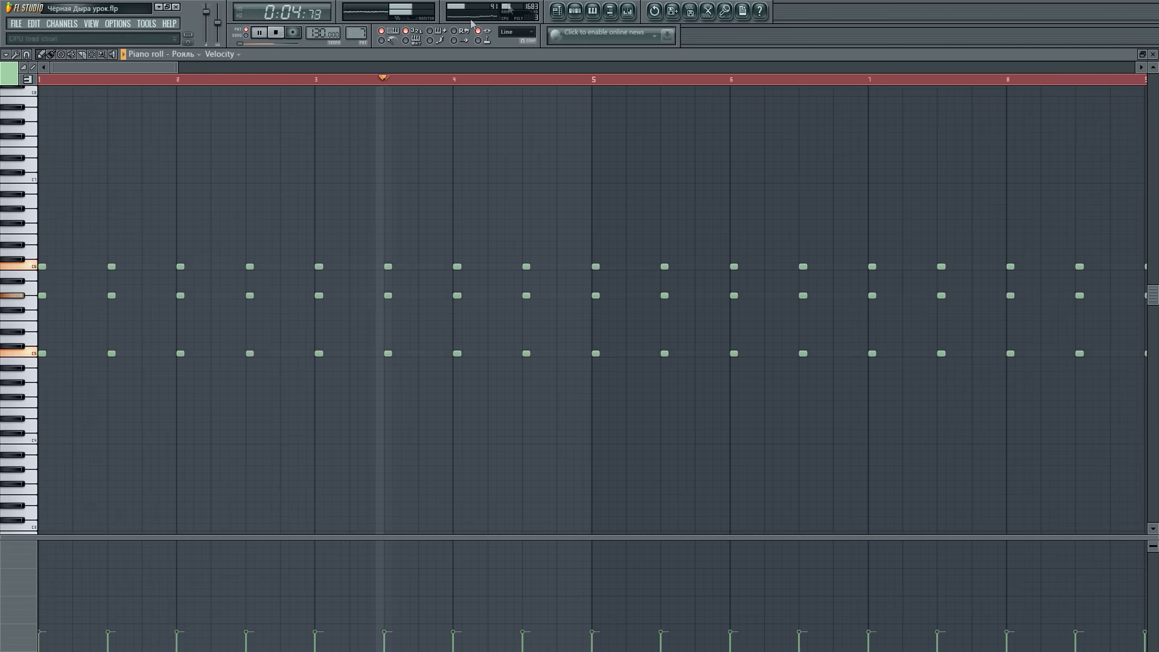
{"action": "left_click", "coordinate": [630, 10]}
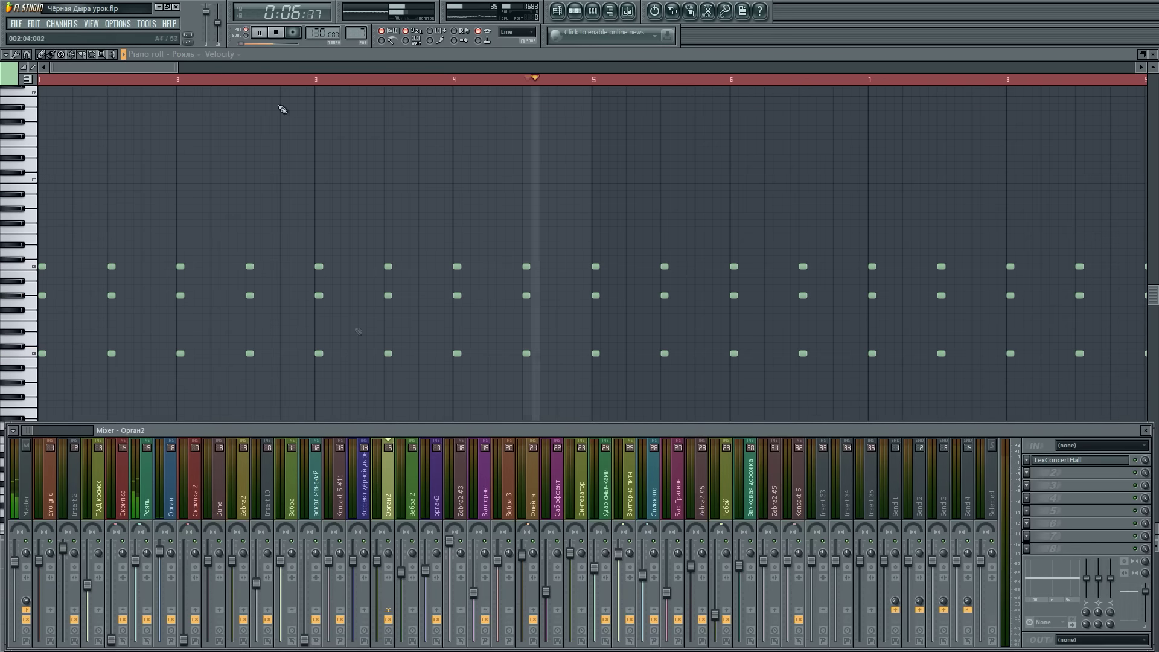
- Switch to song mode, return to the playlist, set the song position to bar 51 and stop playback
{"action": "left_click", "coordinate": [247, 35]}
{"action": "left_click", "coordinate": [556, 11]}
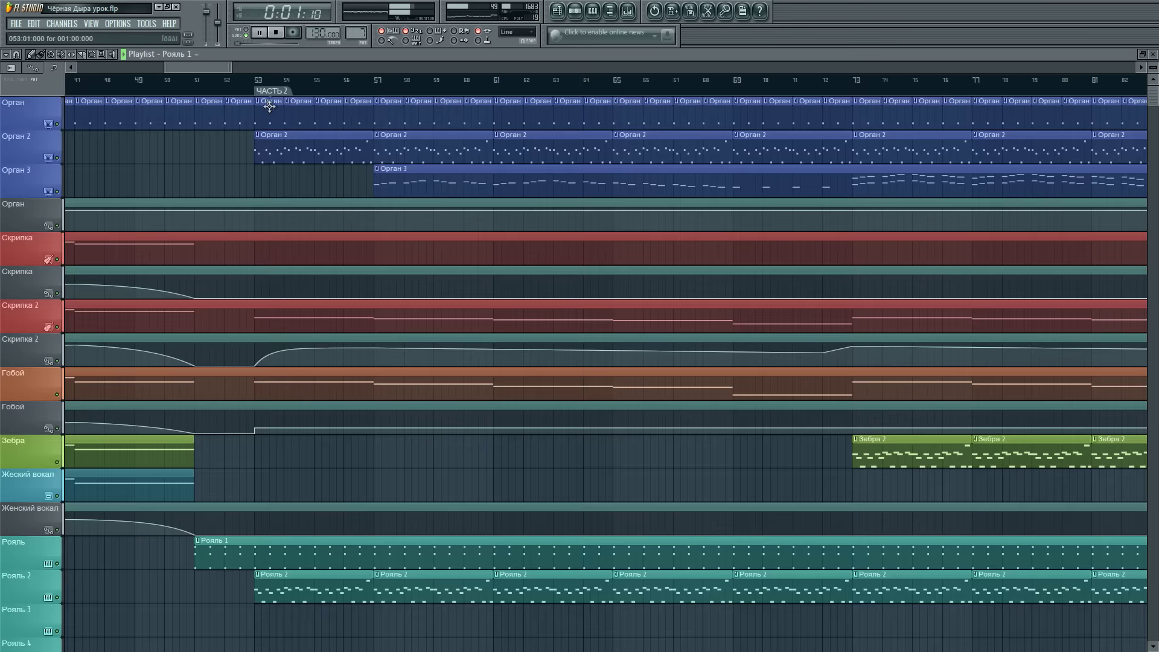
{"action": "left_click", "coordinate": [198, 81]}
{"action": "key", "text": "space"}
- Show the mixer, select the Рояль and Орган tracks, and play the song from bar 51 to check their levels
{"action": "left_click", "coordinate": [627, 12]}
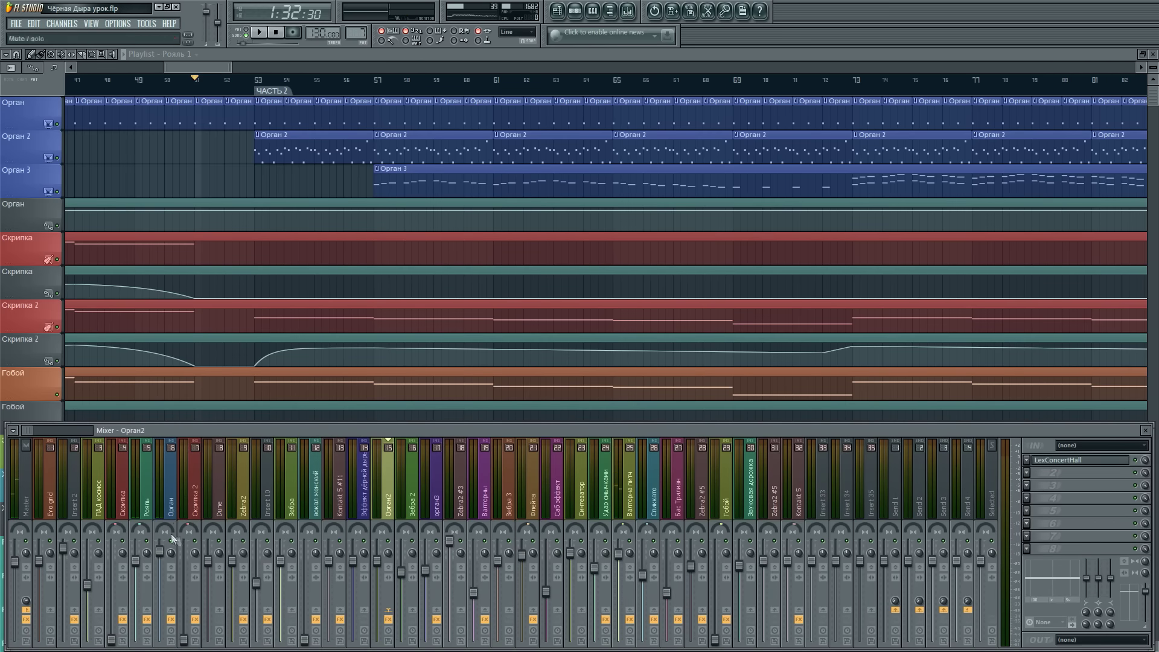
{"action": "left_click", "coordinate": [148, 508]}
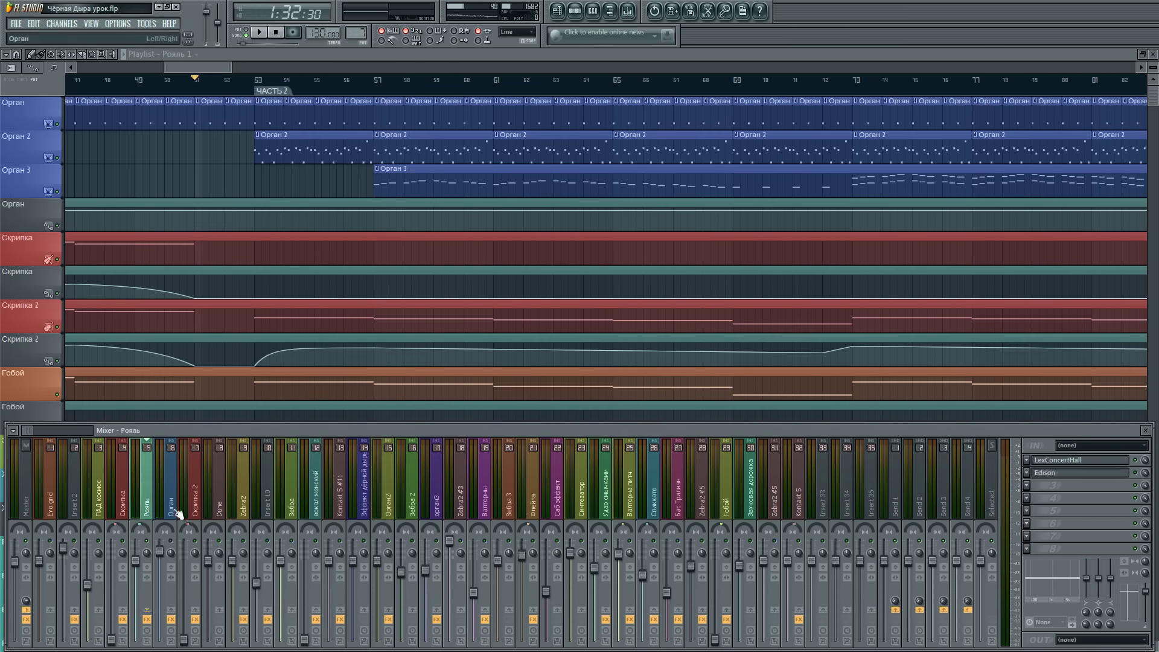
{"action": "left_click", "coordinate": [176, 513]}
{"action": "key", "text": "space"}
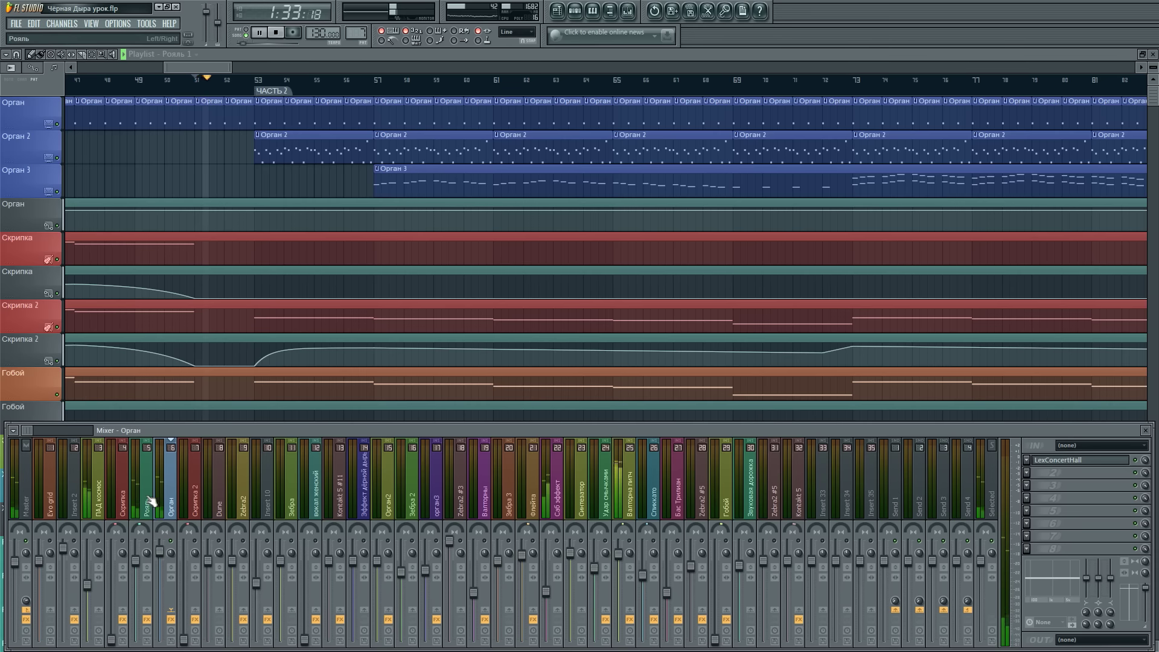
{"action": "key", "text": "space"}
{"action": "key", "text": "space"}
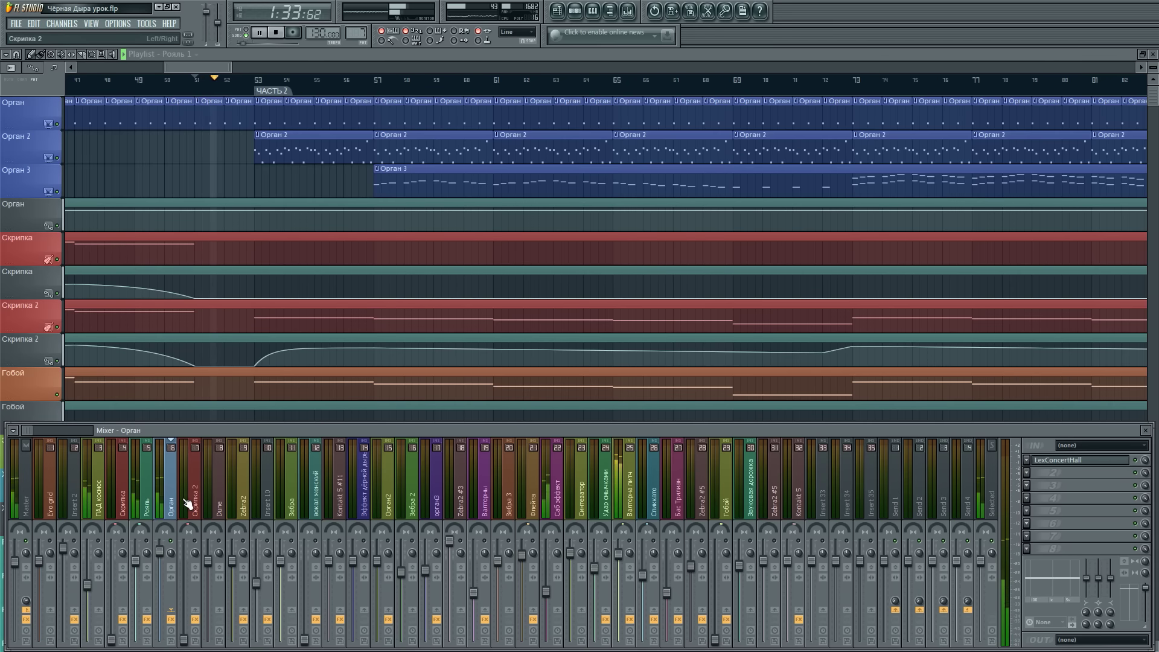
{"action": "key", "text": "space"}
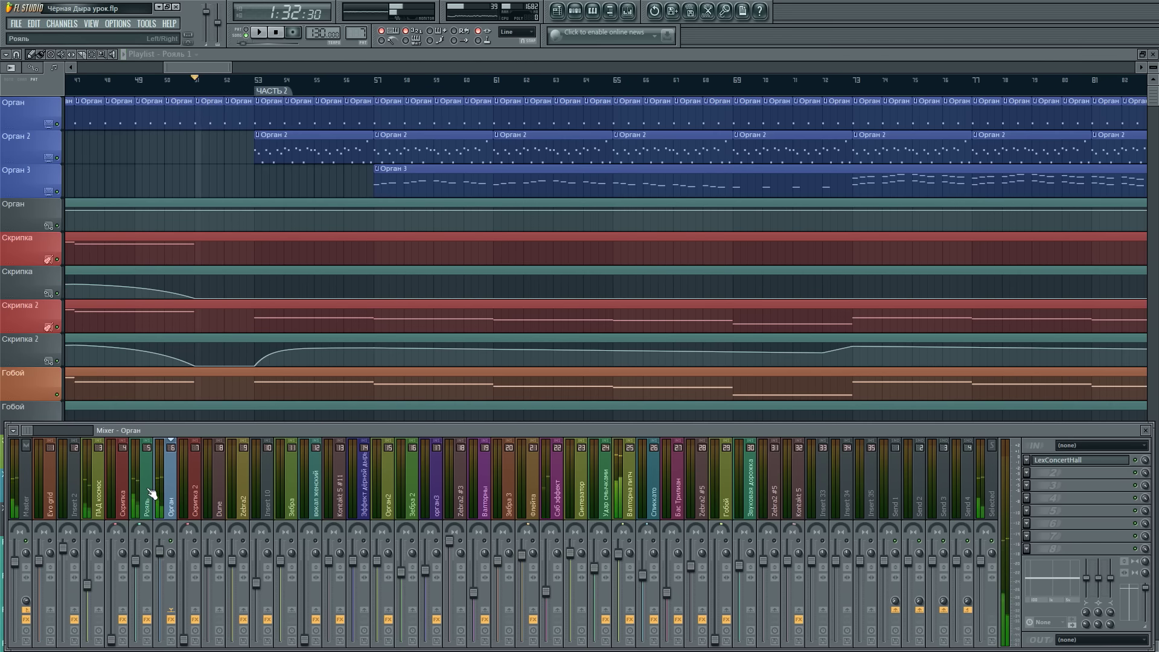
- Replay the transition into ЧАСТЬ 2 from bar 51 and watch the levels in the mixer
{"action": "key", "text": "space"}
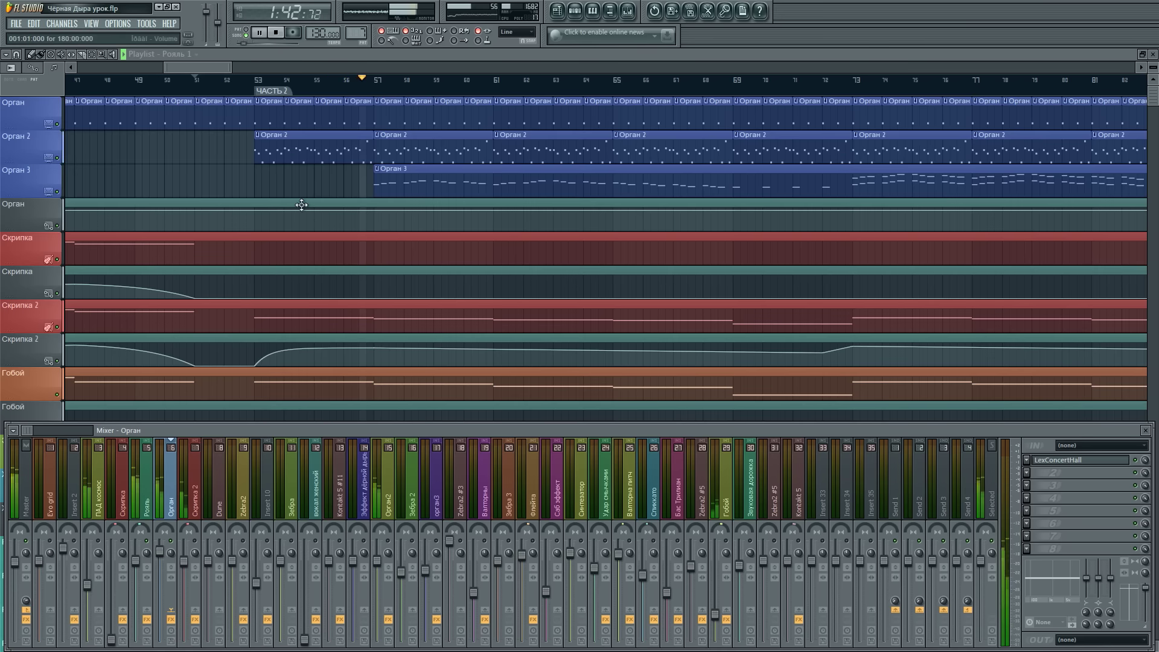
{"action": "left_click", "coordinate": [202, 91]}
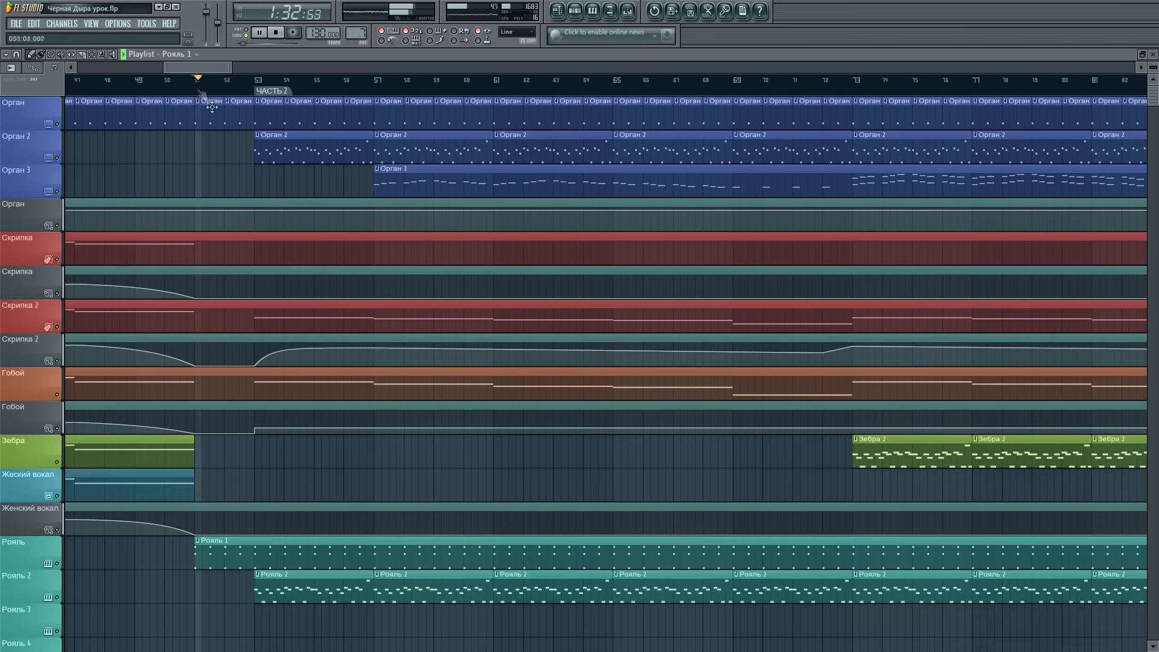
{"action": "key", "text": "F9"}
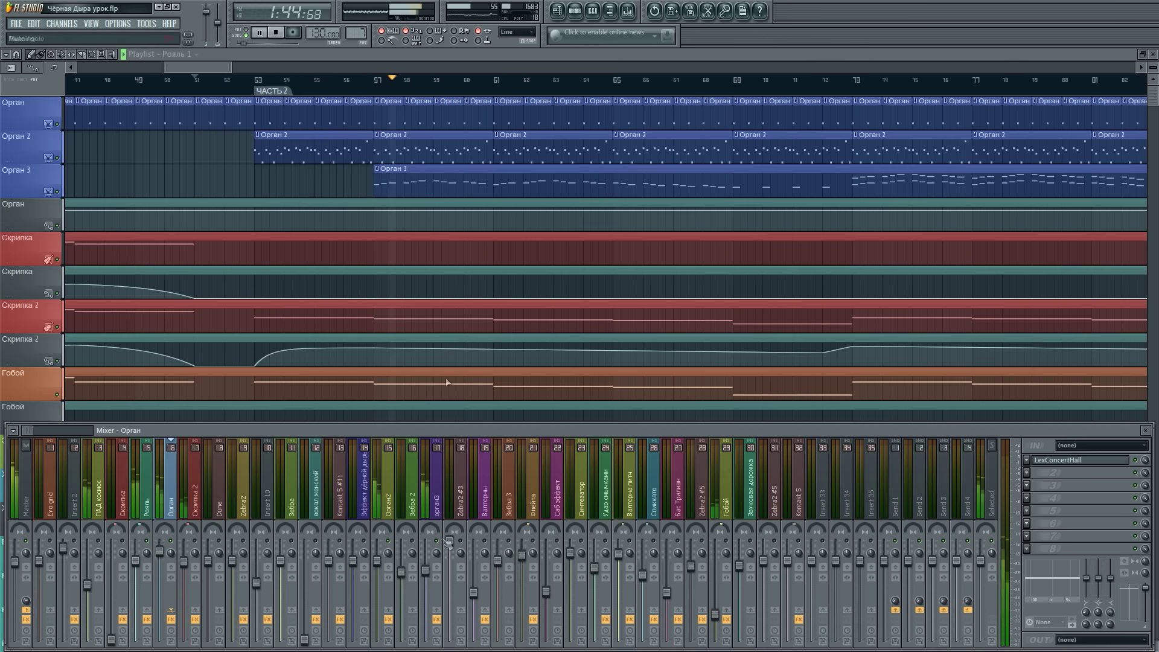
- Play from bar 57, where the Орган 3 clip enters, and show the mixer
{"action": "left_click", "coordinate": [377, 82]}
{"action": "scroll", "coordinate": [389, 89], "scroll_direction": "up", "scroll_amount": 2}
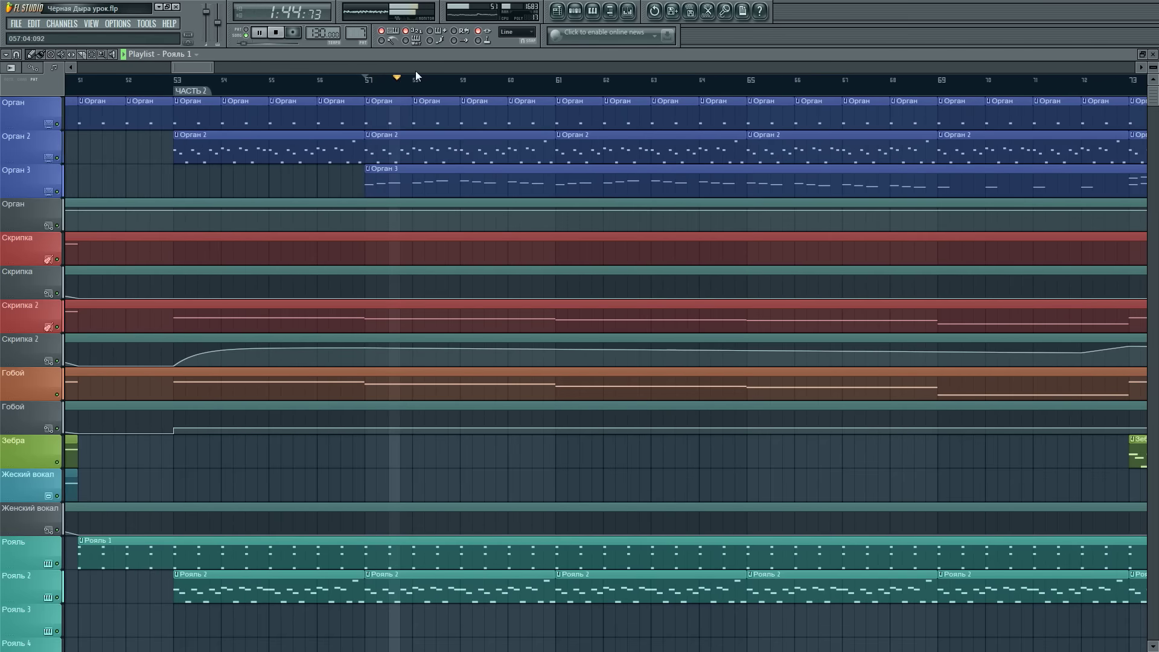
{"action": "left_click", "coordinate": [628, 11]}
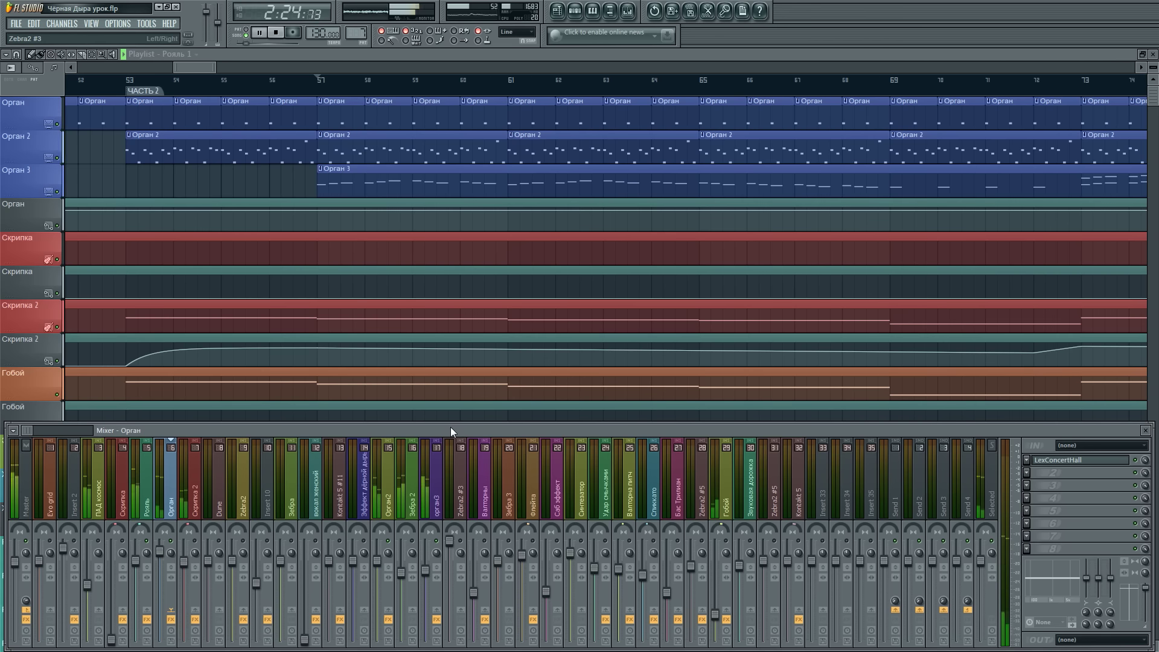
- Open the Орган 3 clip in the piano roll and examine its closing notes up to bar 33
{"action": "scroll", "coordinate": [657, 90], "scroll_direction": "down", "scroll_amount": 4}
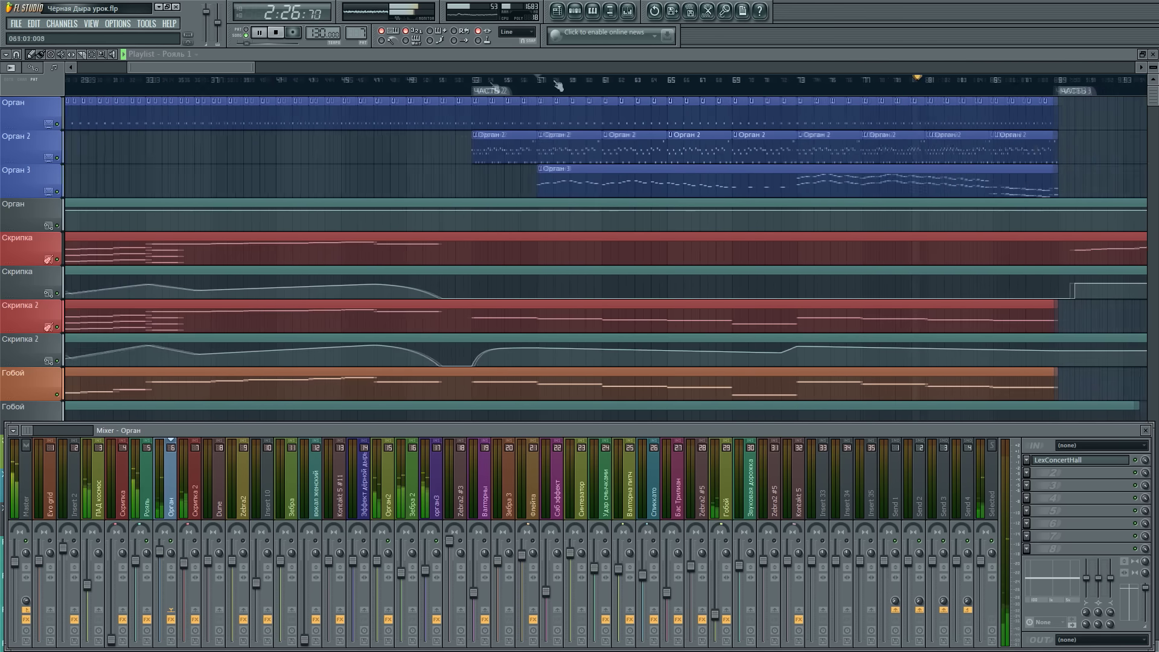
{"action": "left_click_drag", "start_coordinate": [251, 67], "coordinate": [279, 67]}
{"action": "scroll", "coordinate": [724, 96], "scroll_direction": "up", "scroll_amount": 2}
{"action": "scroll", "coordinate": [725, 96], "scroll_direction": "up", "scroll_amount": 1}
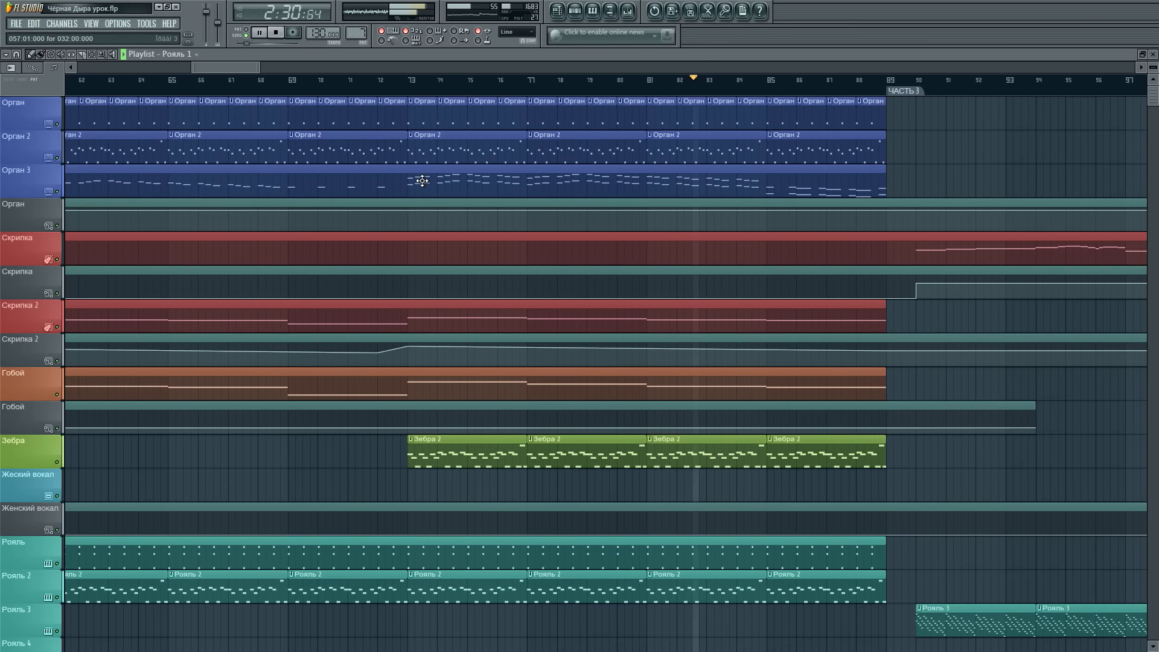
{"action": "double_click", "coordinate": [770, 186]}
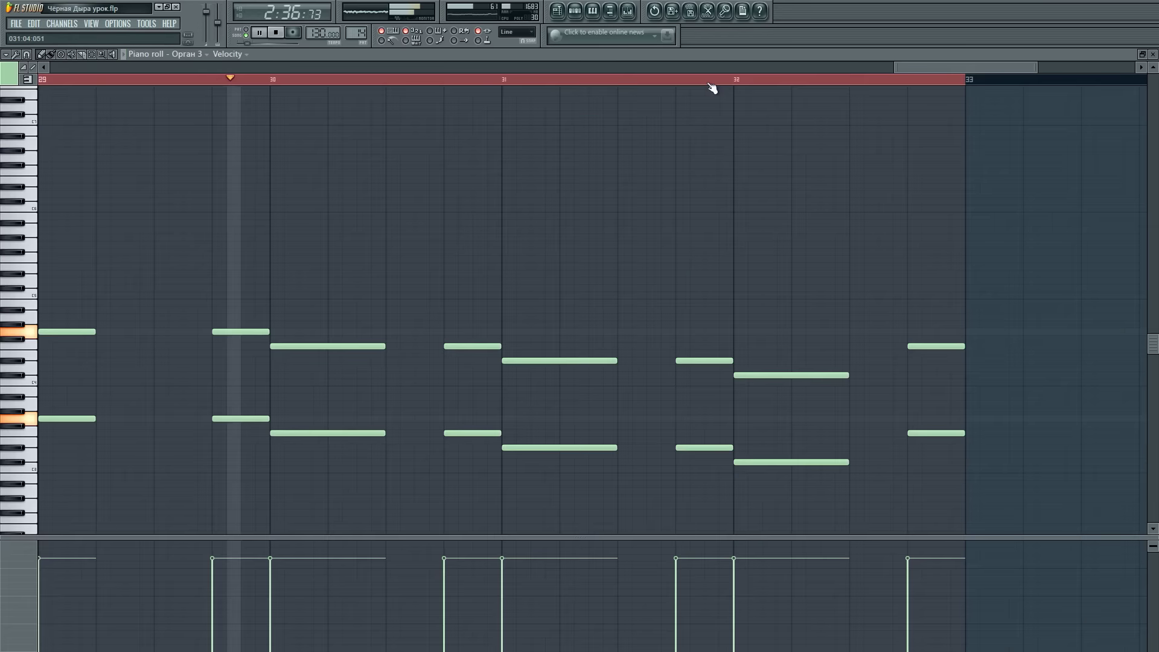
{"action": "scroll", "coordinate": [712, 84], "scroll_direction": "down", "scroll_amount": 2}
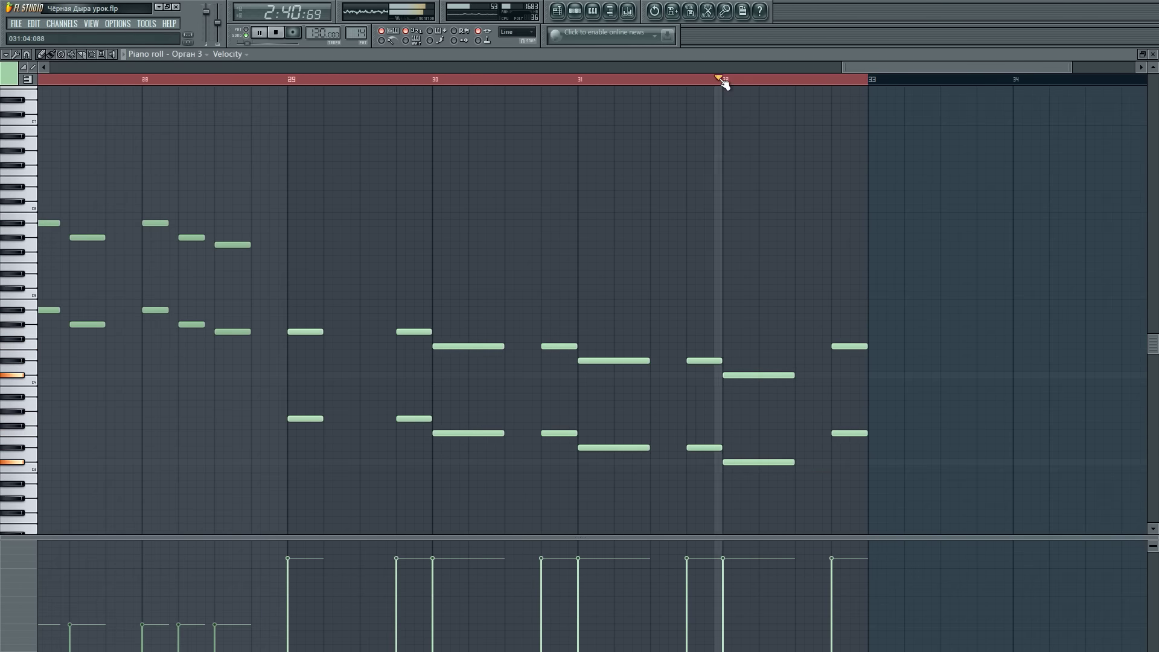
- Return to the playlist, stop playback, and look over the ЧАСТЬ 2 tracks from Орган down to Спиккато
{"action": "key", "text": "F5"}
{"action": "left_click", "coordinate": [280, 35]}
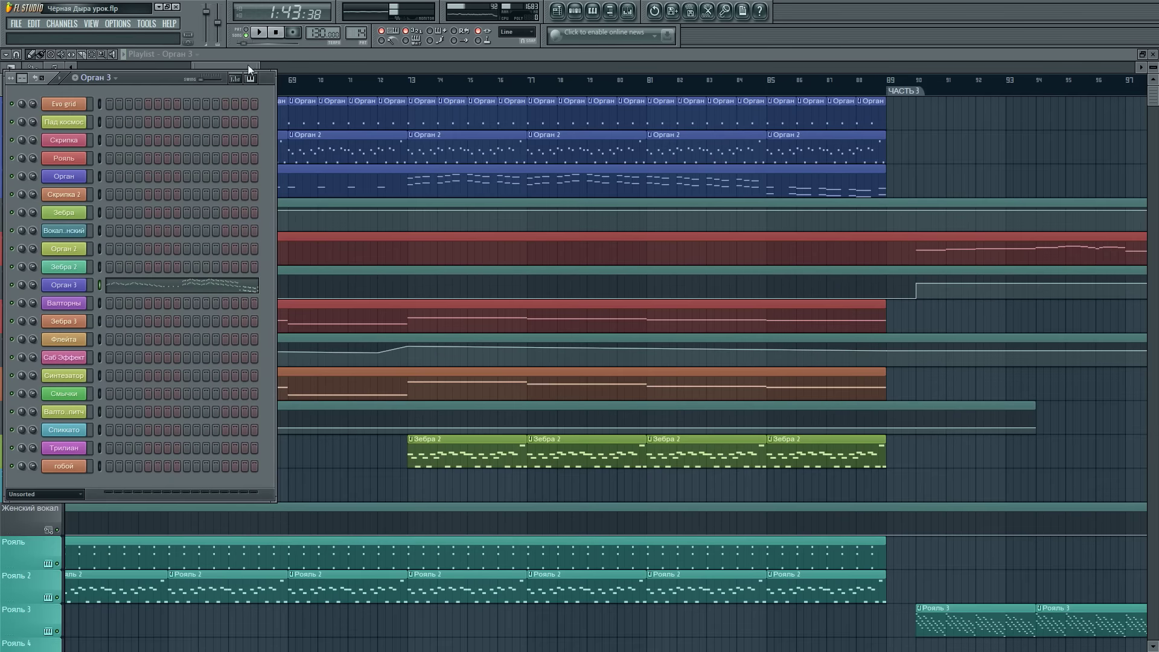
{"action": "left_click_drag", "start_coordinate": [248, 68], "coordinate": [218, 67]}
{"action": "scroll", "coordinate": [423, 128], "scroll_direction": "down", "scroll_amount": 4, "text": "ctrl"}
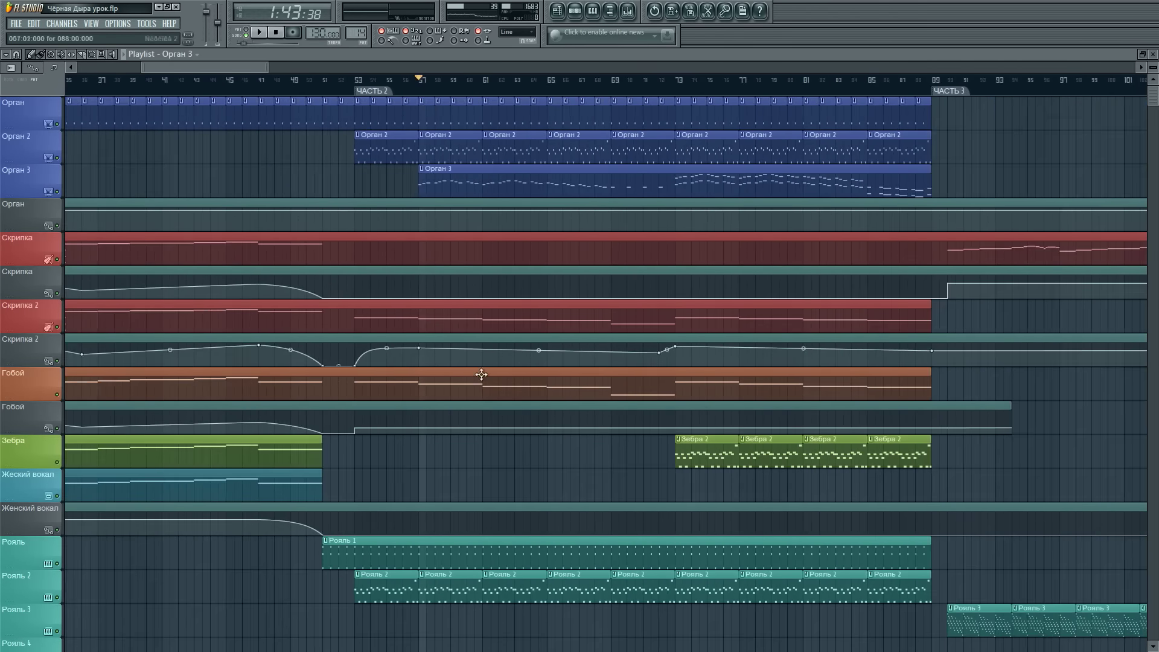
{"action": "scroll", "coordinate": [491, 421], "scroll_direction": "down", "scroll_amount": 5}
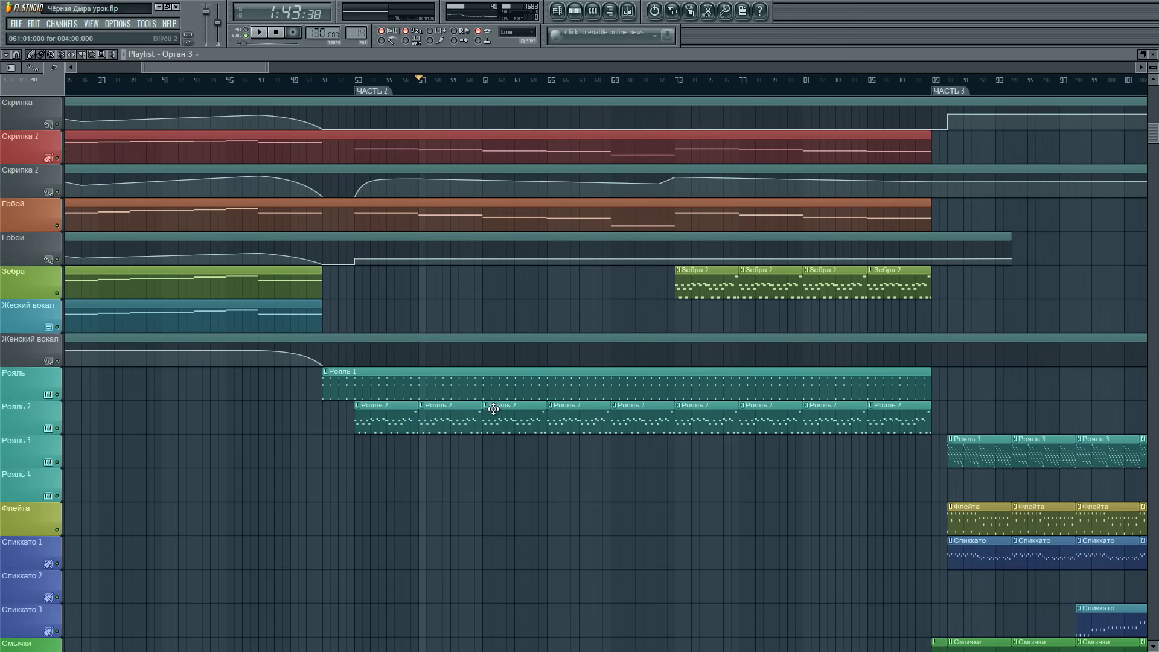
{"action": "scroll", "coordinate": [492, 410], "scroll_direction": "up", "scroll_amount": 4}
{"action": "scroll", "coordinate": [492, 410], "scroll_direction": "down", "scroll_amount": 9}
{"action": "scroll", "coordinate": [496, 410], "scroll_direction": "up", "scroll_amount": 4}
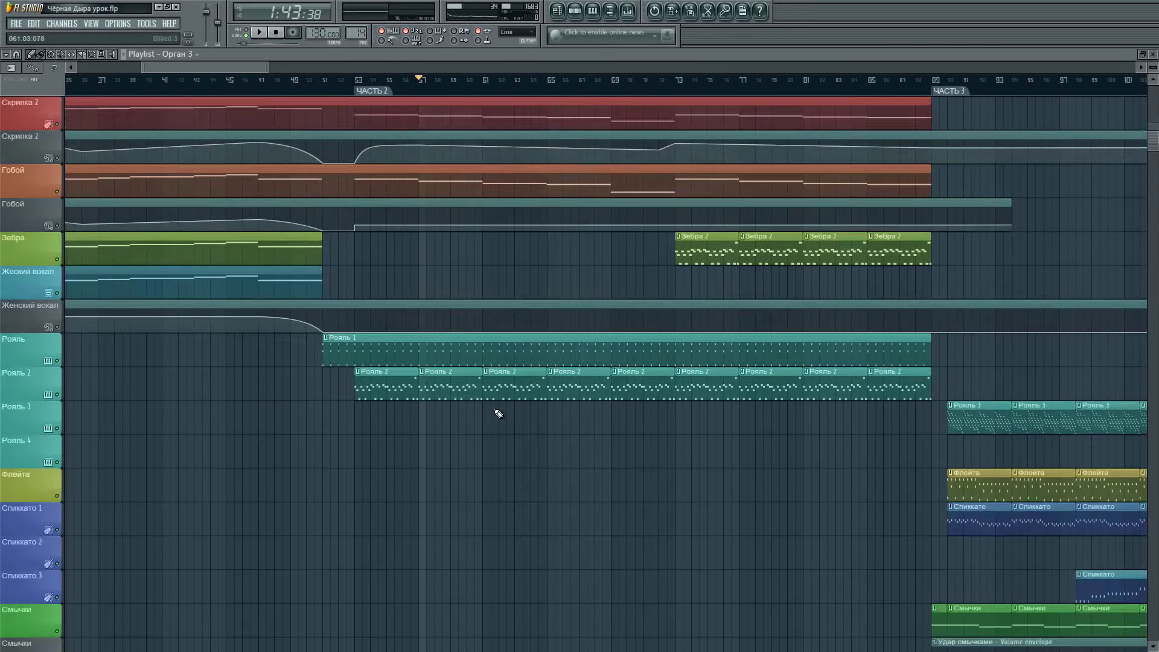
{"action": "scroll", "coordinate": [495, 410], "scroll_direction": "up", "scroll_amount": 6}
- Set the song position to the ЧАСТЬ 2 marker at bar 53, show the mixer, and start playback
{"action": "mouse_move", "coordinate": [244, 67]}
{"action": "left_mouse_down"}
{"action": "mouse_move", "coordinate": [180, 69]}
{"action": "mouse_move", "coordinate": [239, 73]}
{"action": "left_mouse_up"}
{"action": "left_click", "coordinate": [422, 91]}
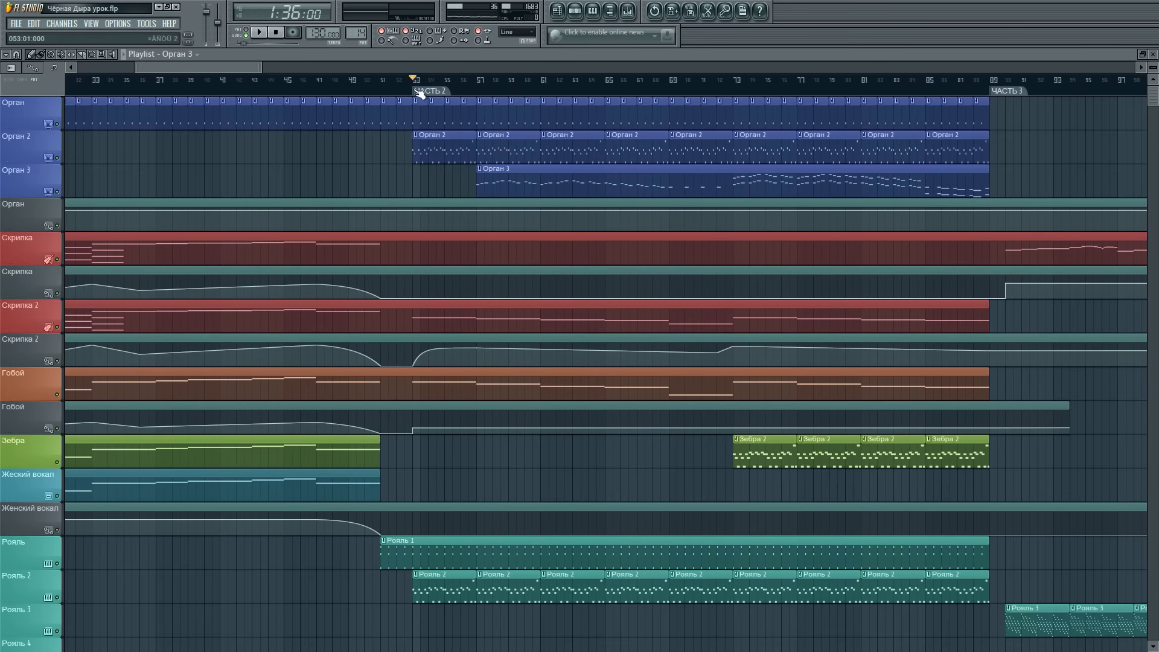
{"action": "left_click", "coordinate": [629, 12]}
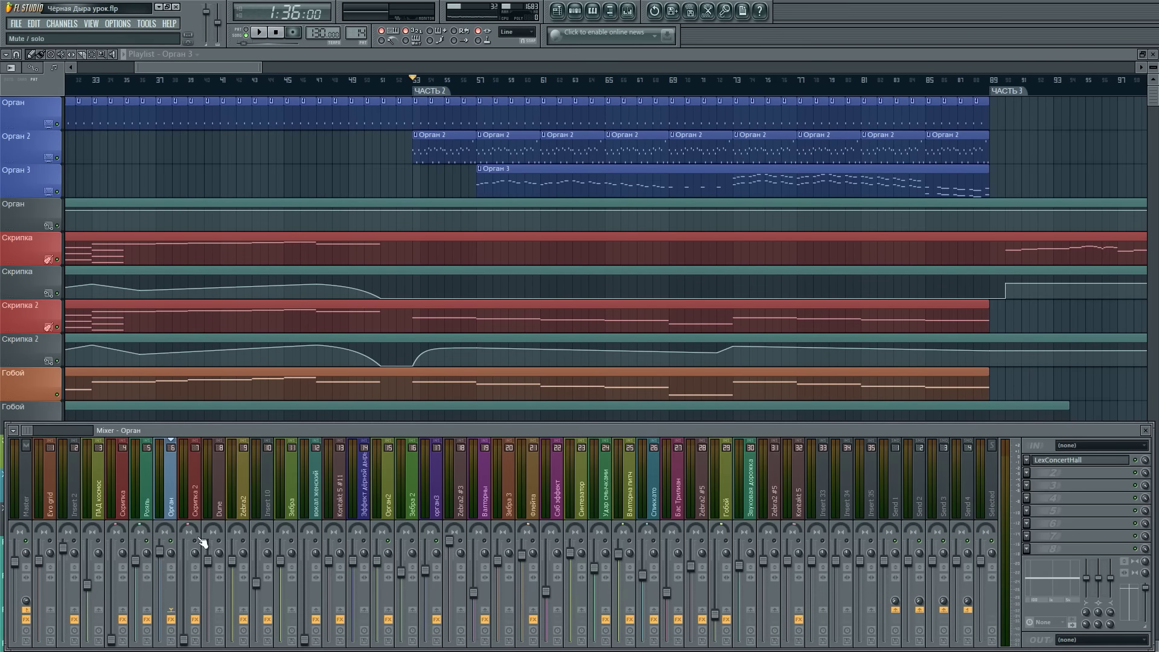
{"action": "key", "text": "space"}
- Follow the ЧАСТЬ 2 playback up to bar 73 in the playlist, checking the track levels in the mixer
{"action": "left_click_drag", "start_coordinate": [254, 65], "coordinate": [257, 65]}
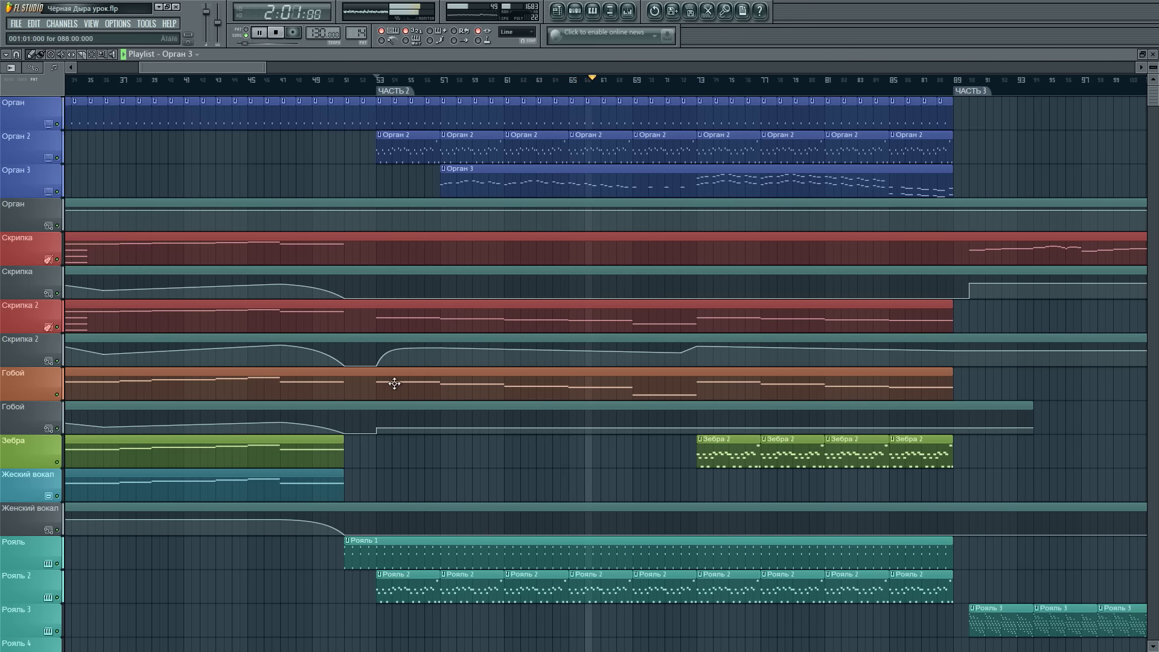
{"action": "left_click", "coordinate": [628, 10]}
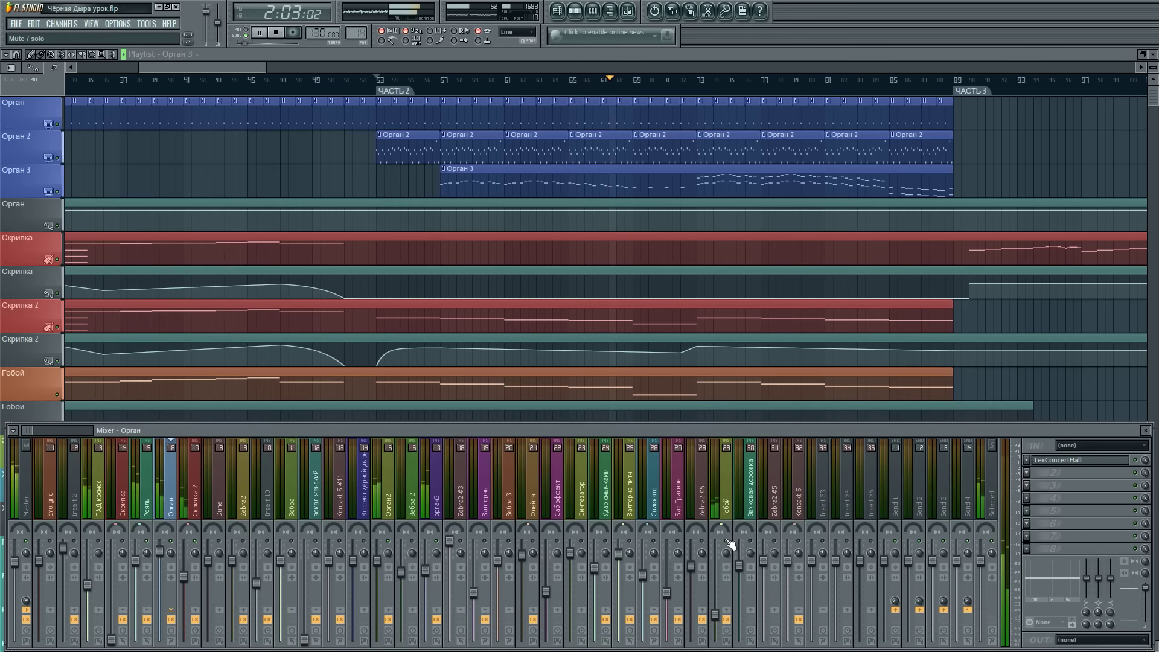
{"action": "left_click_drag", "start_coordinate": [208, 67], "coordinate": [227, 70]}
{"action": "scroll", "coordinate": [496, 80], "scroll_direction": "up", "scroll_amount": 1}
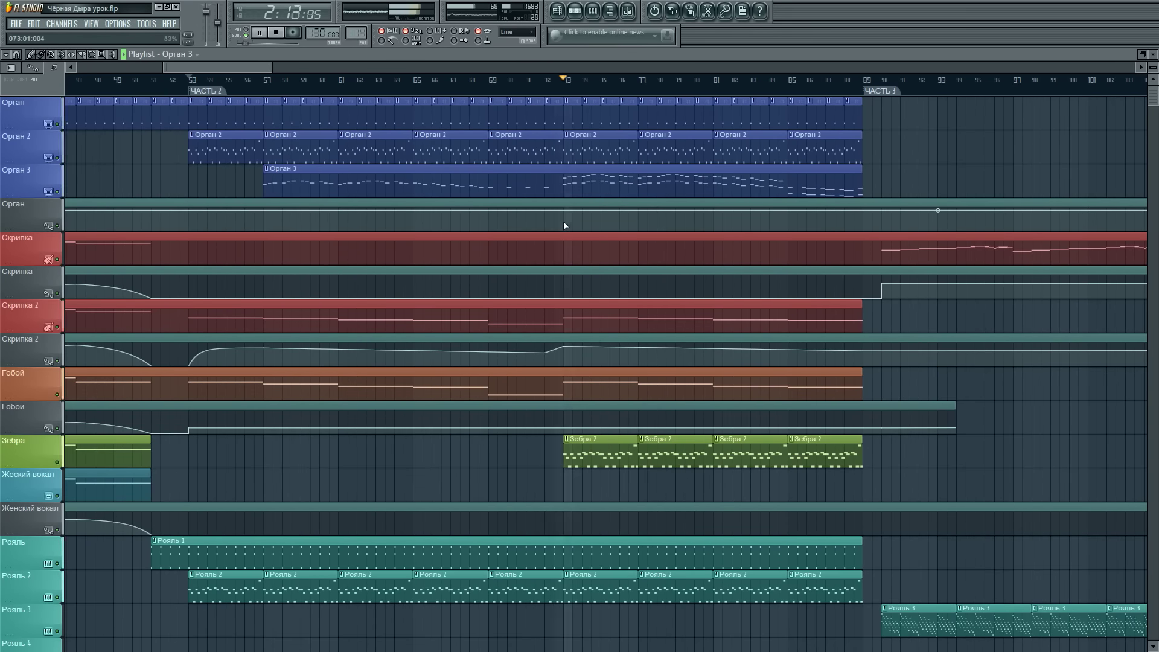
- Set the song position to bar 69, show the mixer, and play towards the first Зебра 2 clip
{"action": "left_click", "coordinate": [490, 89]}
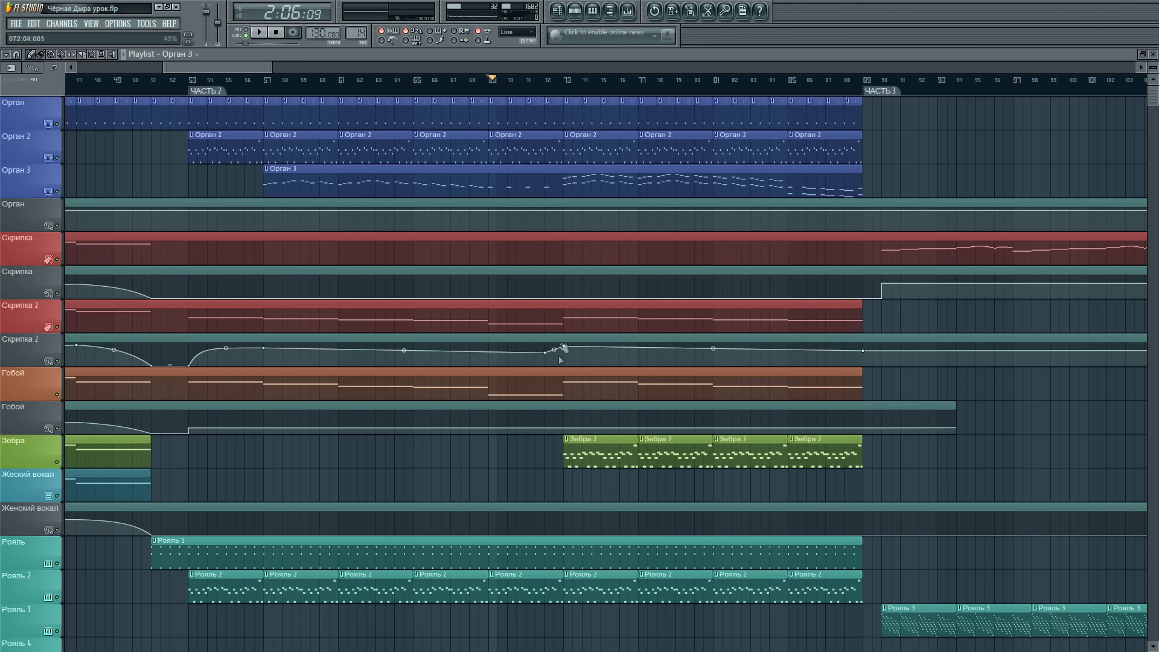
{"action": "scroll", "coordinate": [579, 82], "scroll_direction": "up", "scroll_amount": 4}
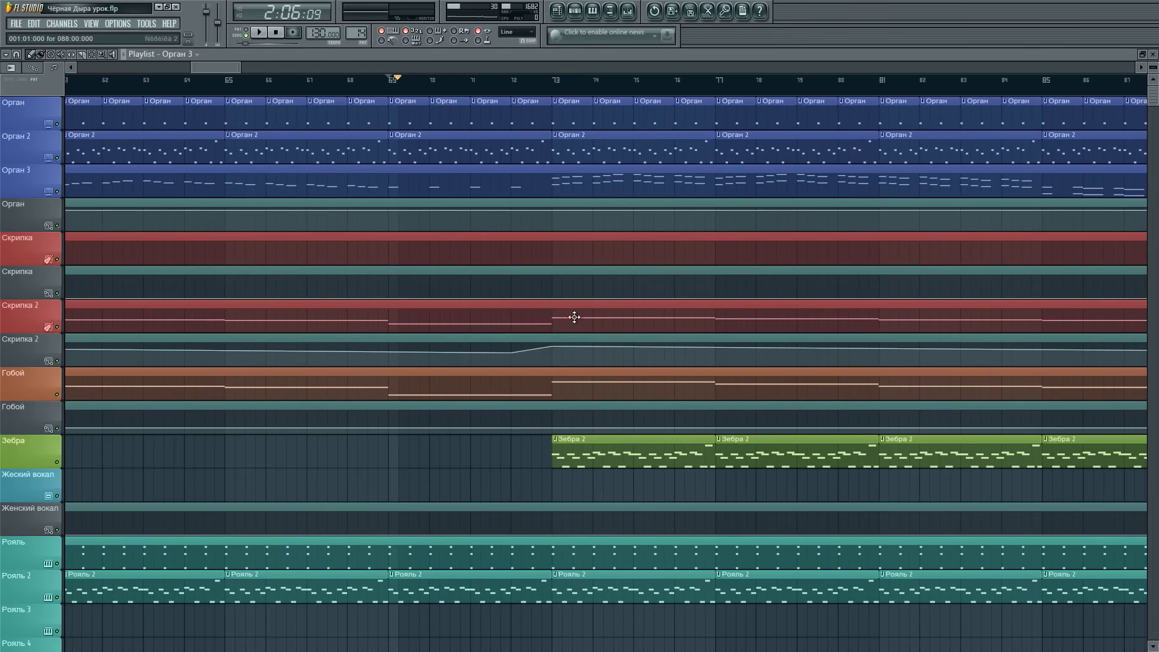
{"action": "left_click", "coordinate": [633, 16]}
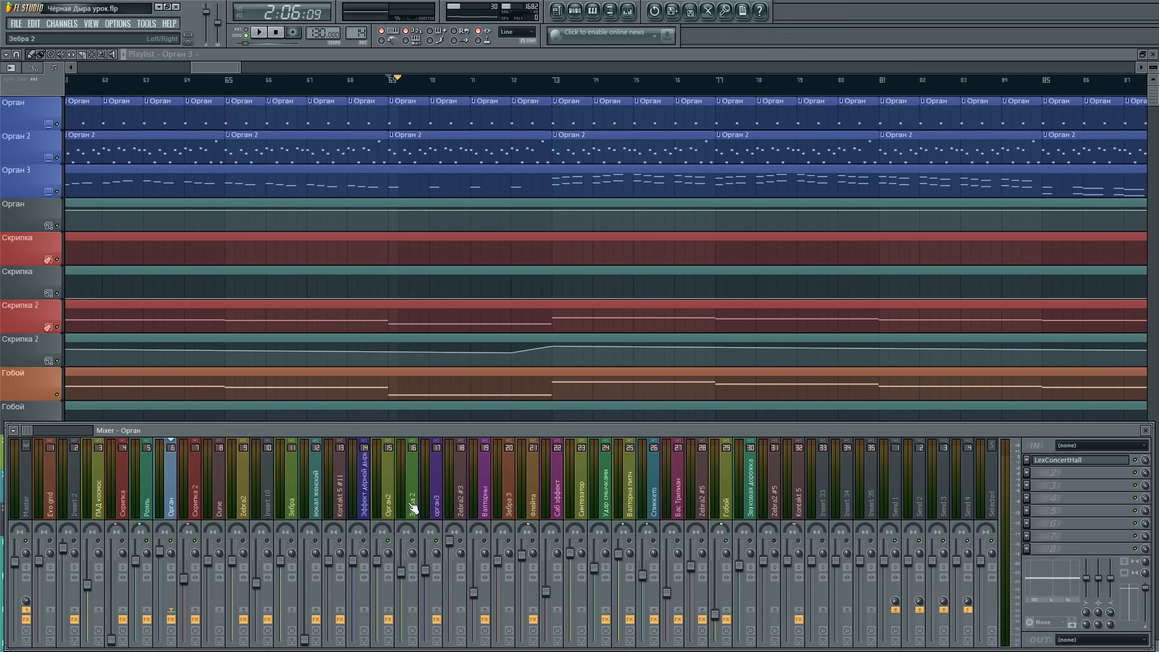
{"action": "key", "text": "space"}
- Hide the mixer and follow the Зебра 2 clips from bar 73 alongside the neighbouring tracks in the playlist
{"action": "key", "text": "F9"}
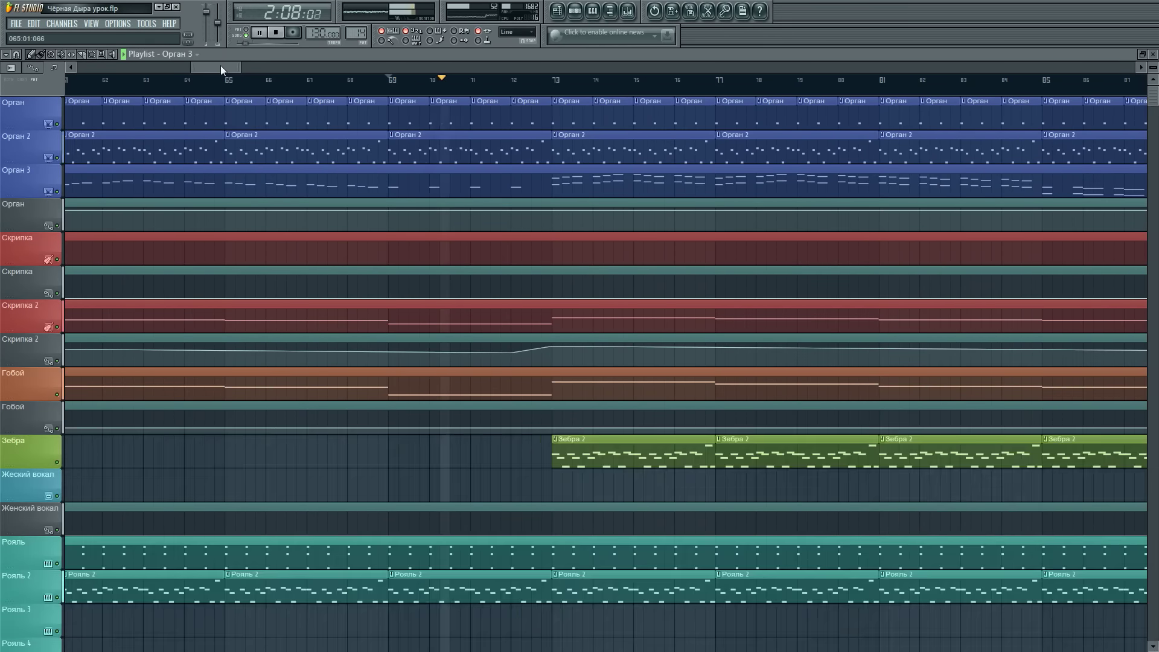
{"action": "left_click_drag", "start_coordinate": [220, 65], "coordinate": [226, 65]}
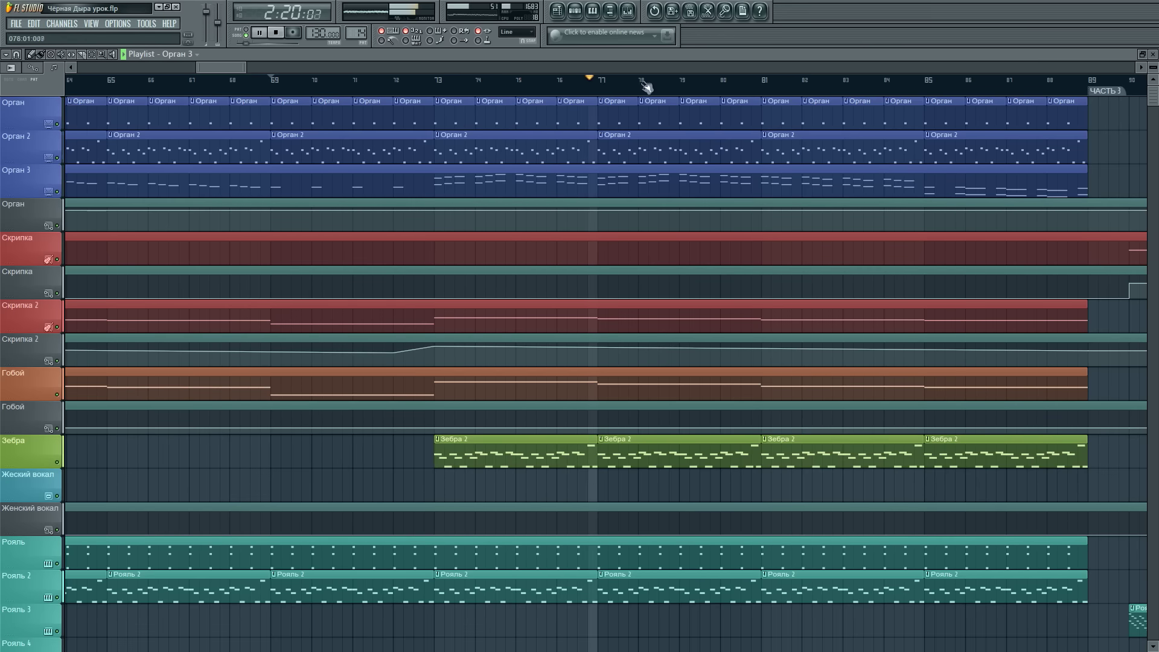
{"action": "scroll", "coordinate": [646, 338], "scroll_direction": "down", "scroll_amount": 2, "text": "ctrl"}
{"action": "scroll", "coordinate": [671, 361], "scroll_direction": "down", "scroll_amount": 3}
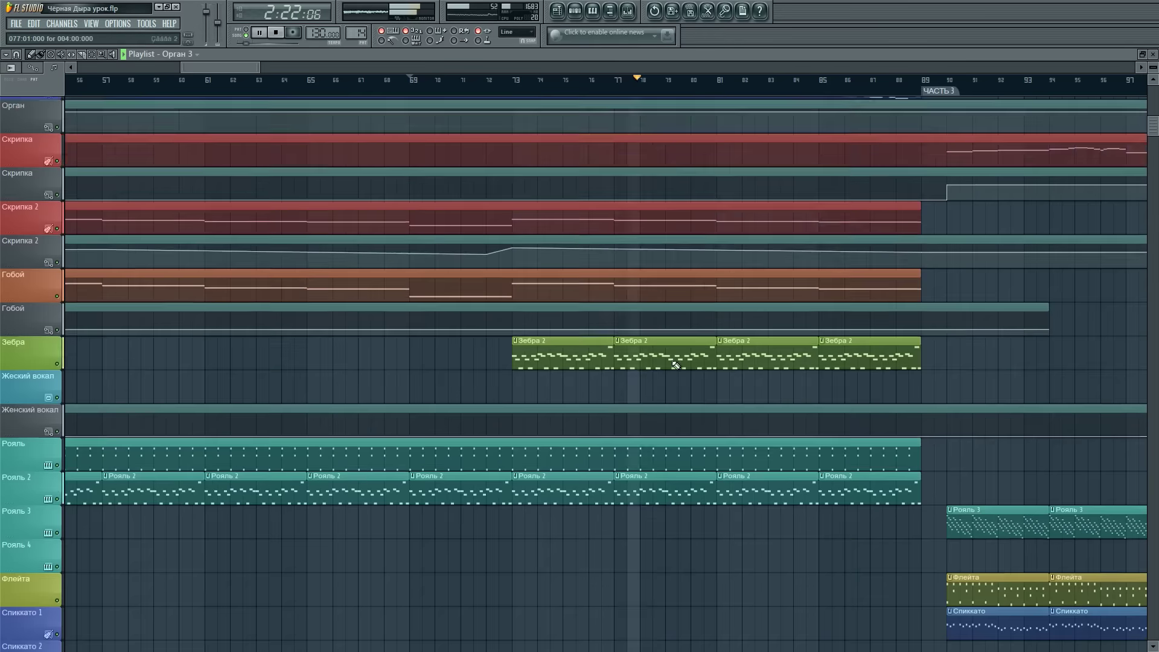
{"action": "scroll", "coordinate": [662, 363], "scroll_direction": "up", "scroll_amount": 2}
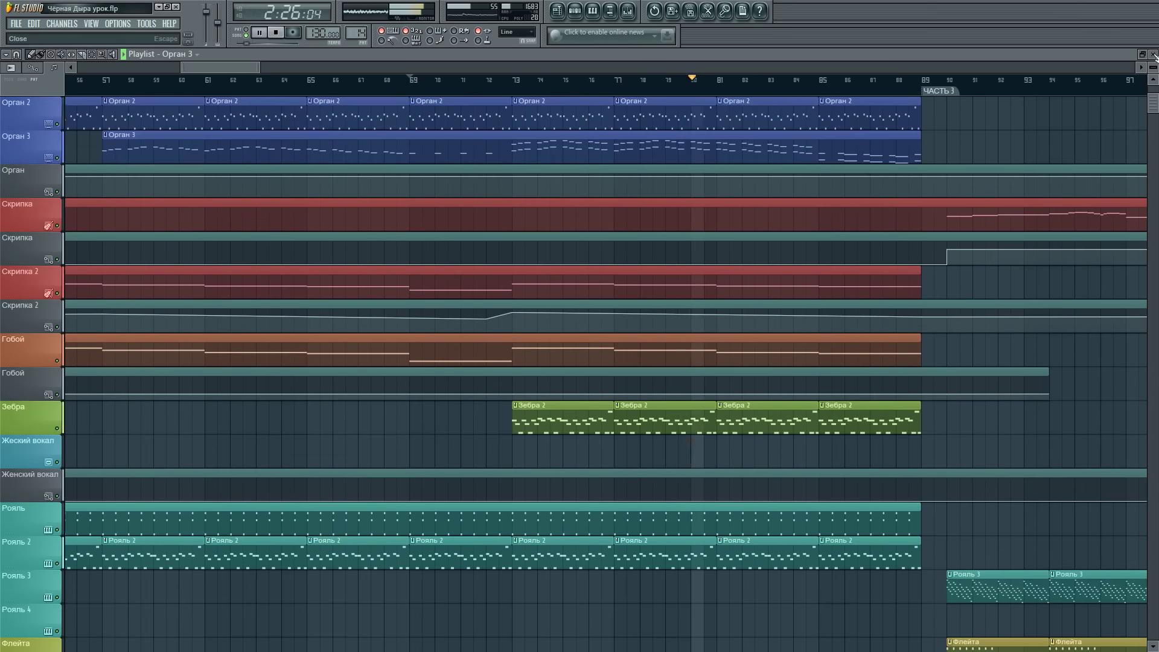
- Close the playlist, open the Зебра 2 channel's Zebra synth to inspect its preset, and stop playback
{"action": "key", "text": "F5"}
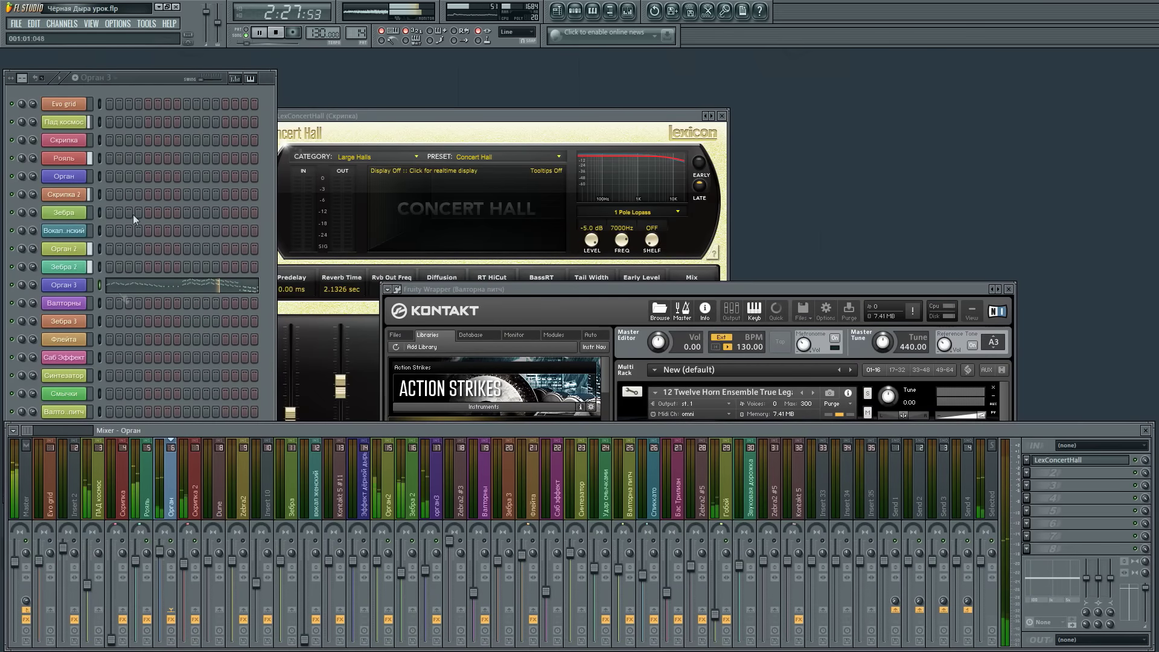
{"action": "left_click", "coordinate": [147, 82]}
{"action": "left_click", "coordinate": [64, 266]}
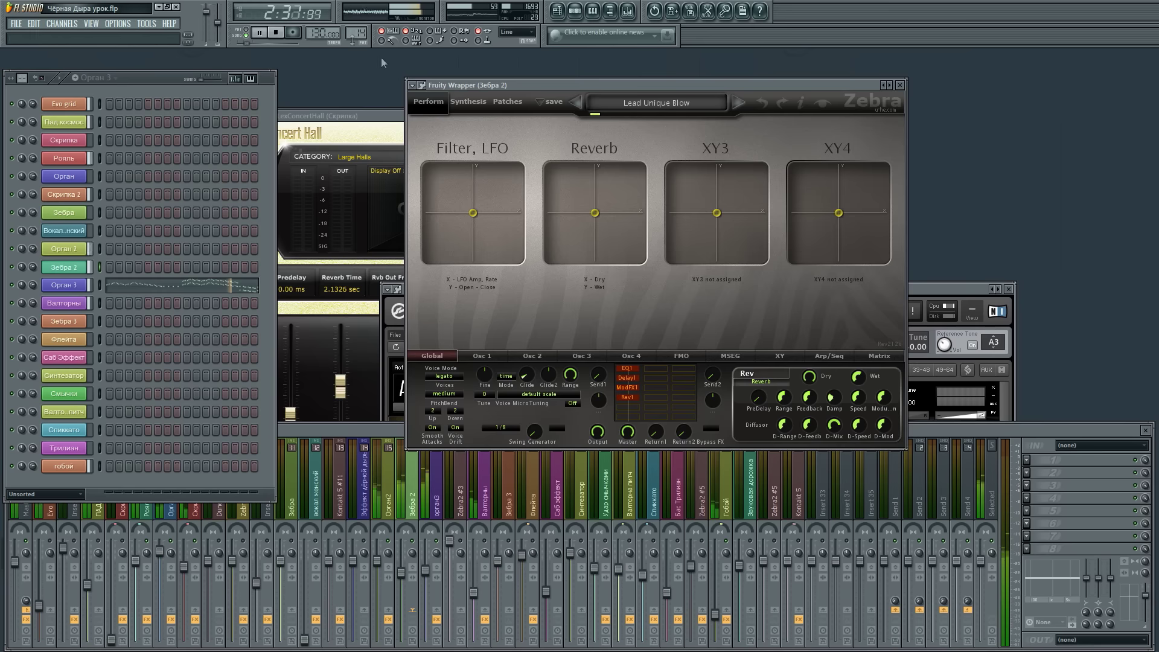
{"action": "left_click", "coordinate": [281, 35]}
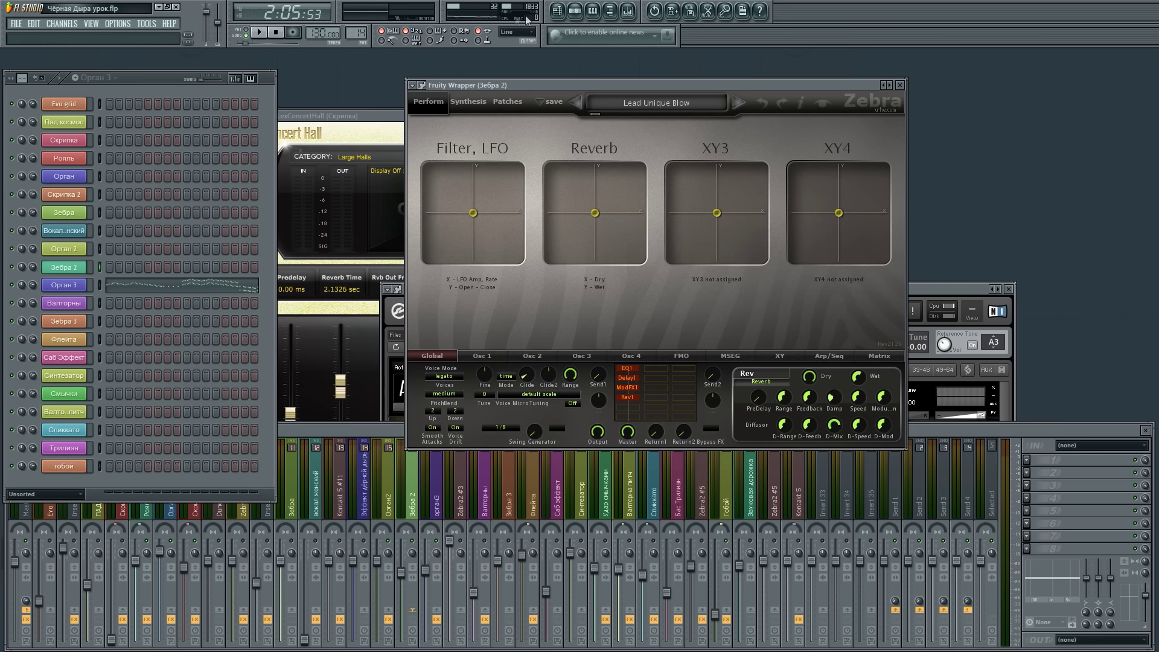
- Reopen the playlist and view the whole ЧАСТЬ 2 arrangement up to the ЧАСТЬ 3 marker
{"action": "left_click", "coordinate": [557, 11]}
{"action": "scroll", "coordinate": [404, 85], "scroll_direction": "up", "scroll_amount": 2}
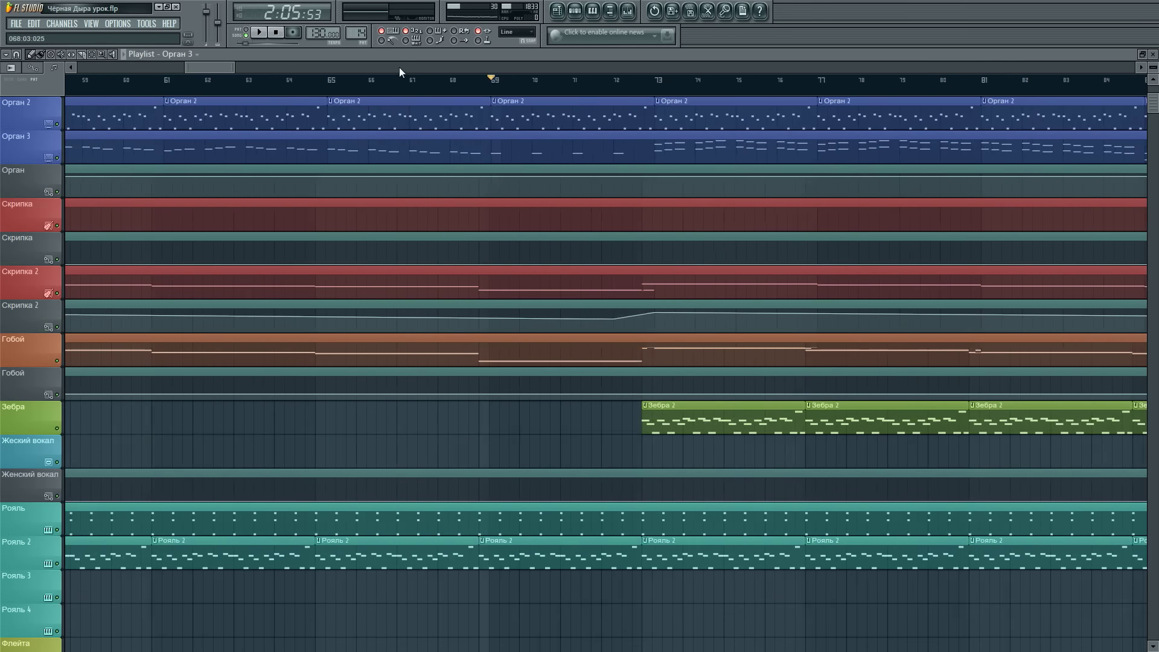
{"action": "scroll", "coordinate": [399, 68], "scroll_direction": "up", "scroll_amount": 5}
{"action": "scroll", "coordinate": [402, 88], "scroll_direction": "down", "scroll_amount": 3}
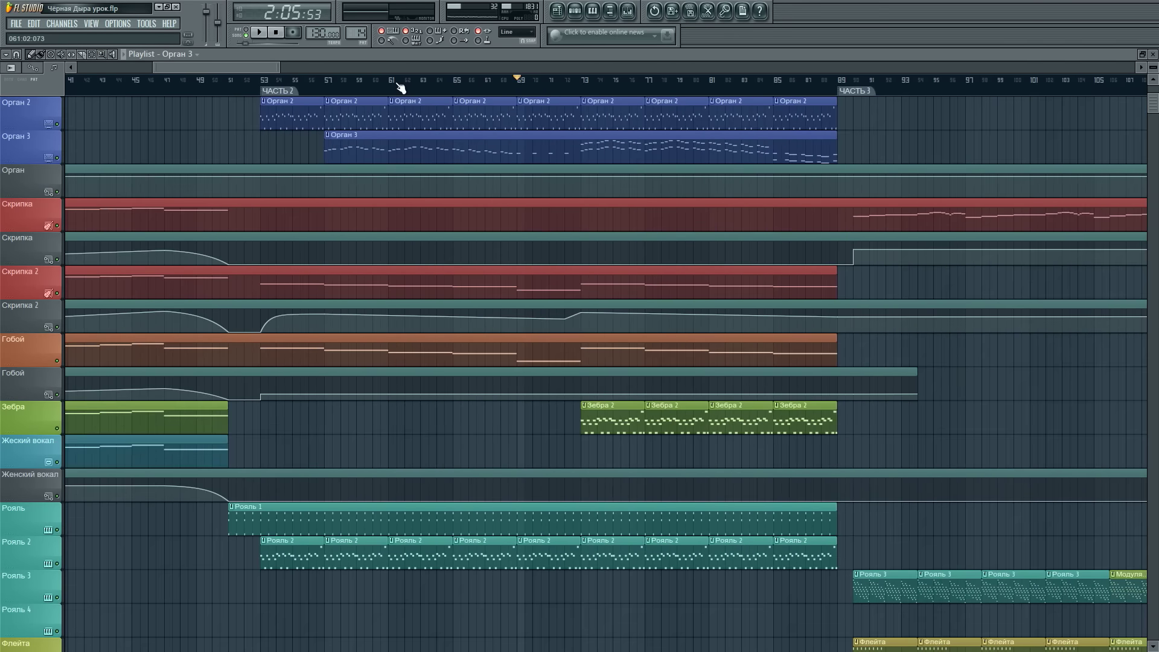
- Set the song position to the start of ЧАСТЬ 2 at bar 53, play from there, and show the mixer
{"action": "scroll", "coordinate": [401, 85], "scroll_direction": "up", "scroll_amount": 3}
{"action": "scroll", "coordinate": [380, 67], "scroll_direction": "up", "scroll_amount": 2}
{"action": "left_click", "coordinate": [287, 82]}
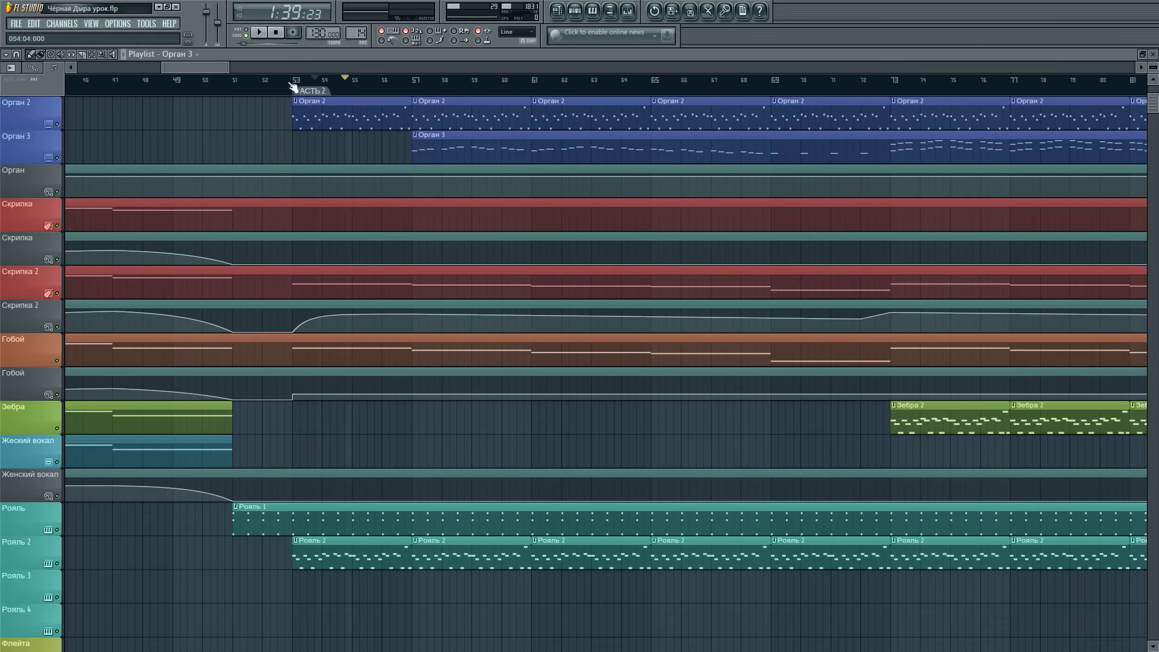
{"action": "left_click", "coordinate": [260, 32]}
{"action": "left_click", "coordinate": [627, 12]}
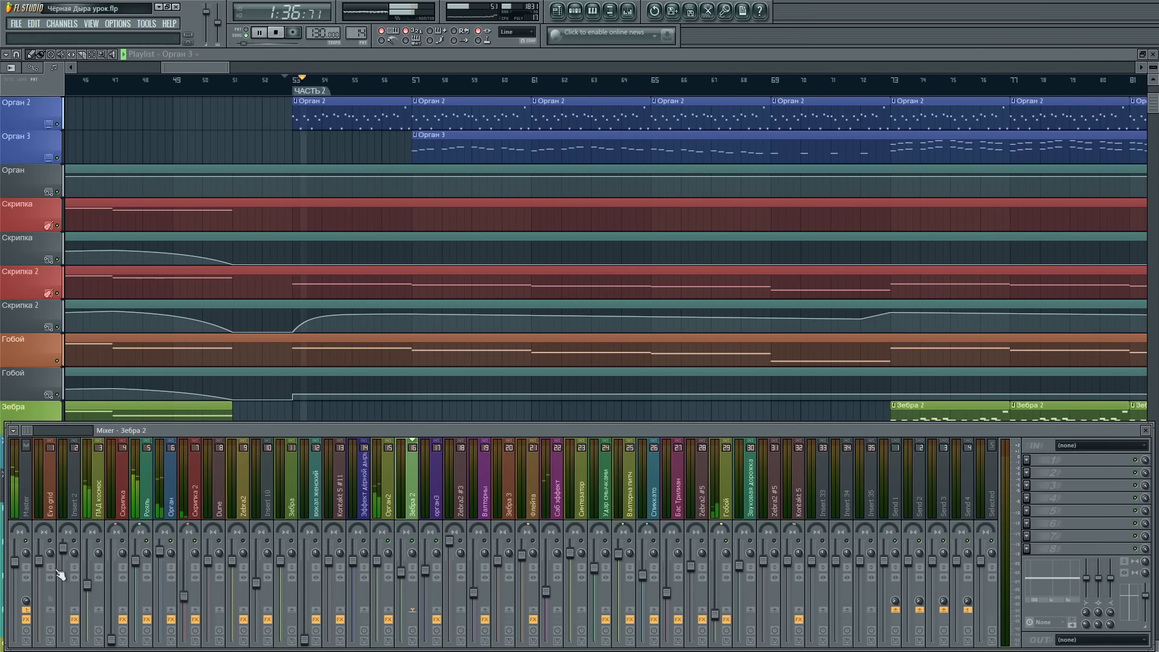
- Set the Mix of the LexConcertHall reverb on the Рояль mixer track to 75% and close the plugin
{"action": "left_click", "coordinate": [148, 507]}
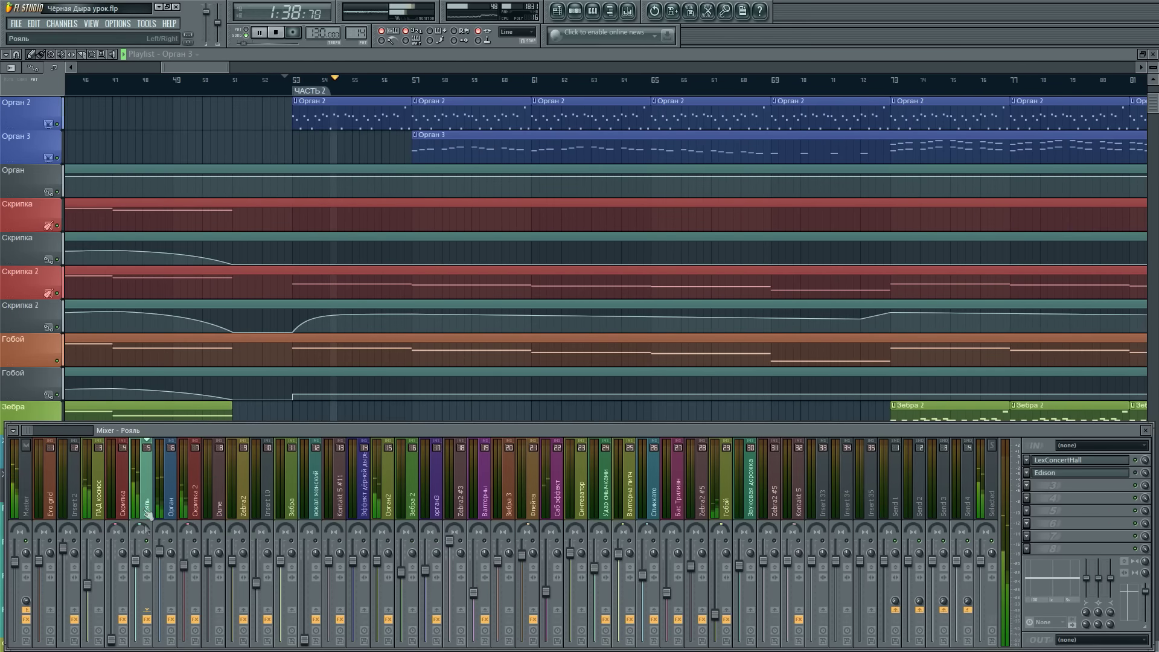
{"action": "left_click", "coordinate": [1069, 461]}
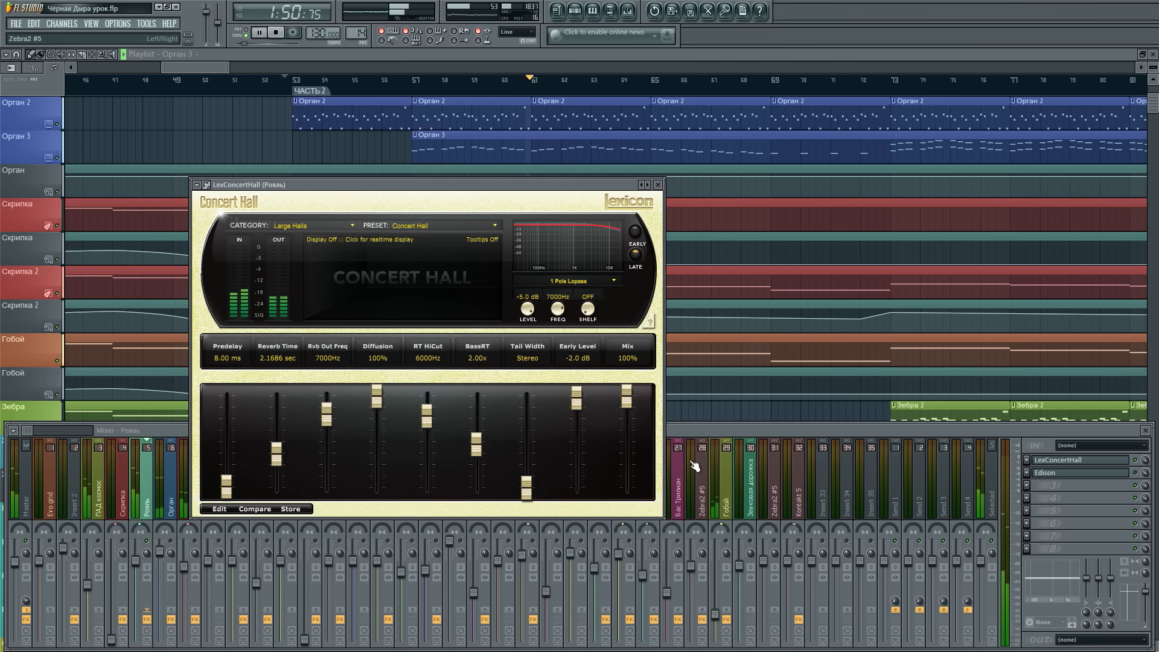
{"action": "left_click_drag", "start_coordinate": [628, 392], "coordinate": [631, 420]}
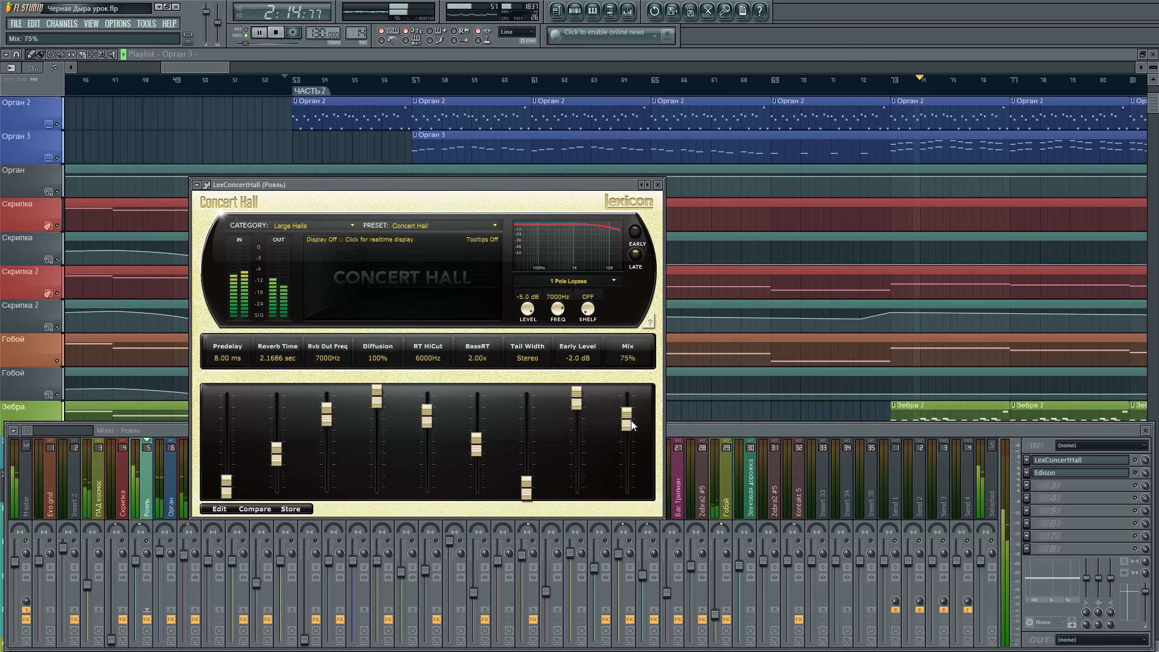
{"action": "left_click", "coordinate": [658, 185]}
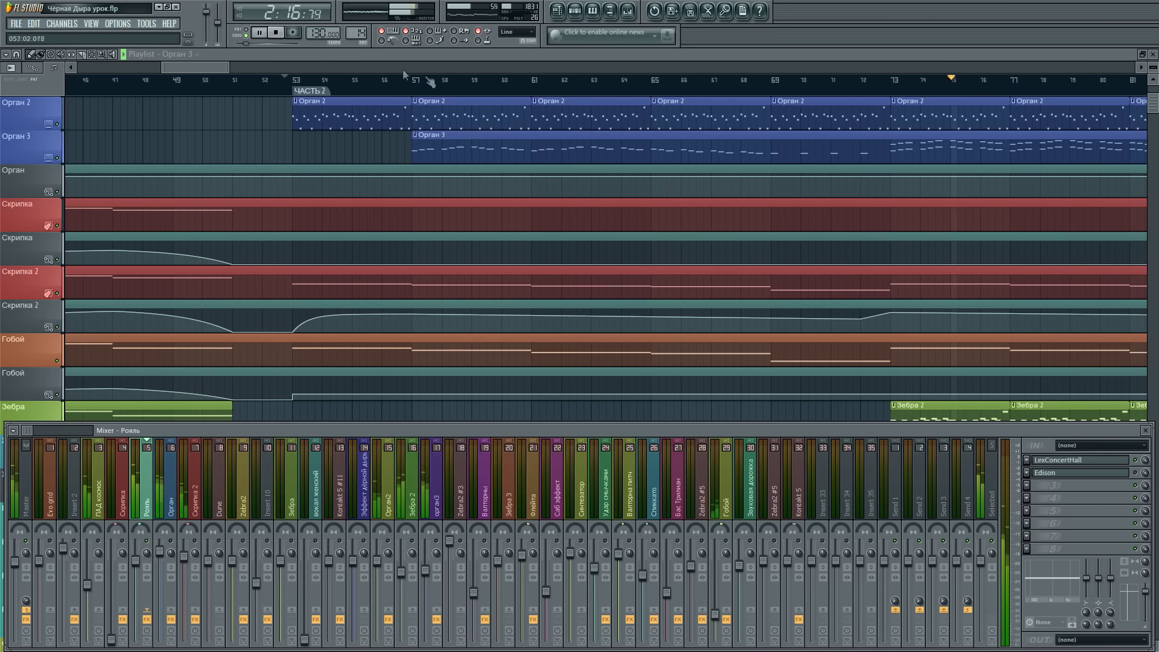
- Close the playlist, open the Рояль channel's Kontakt, and solo the Pearl Concert Grand instrument
{"action": "left_click", "coordinate": [1145, 430]}
{"action": "left_click", "coordinate": [1154, 53]}
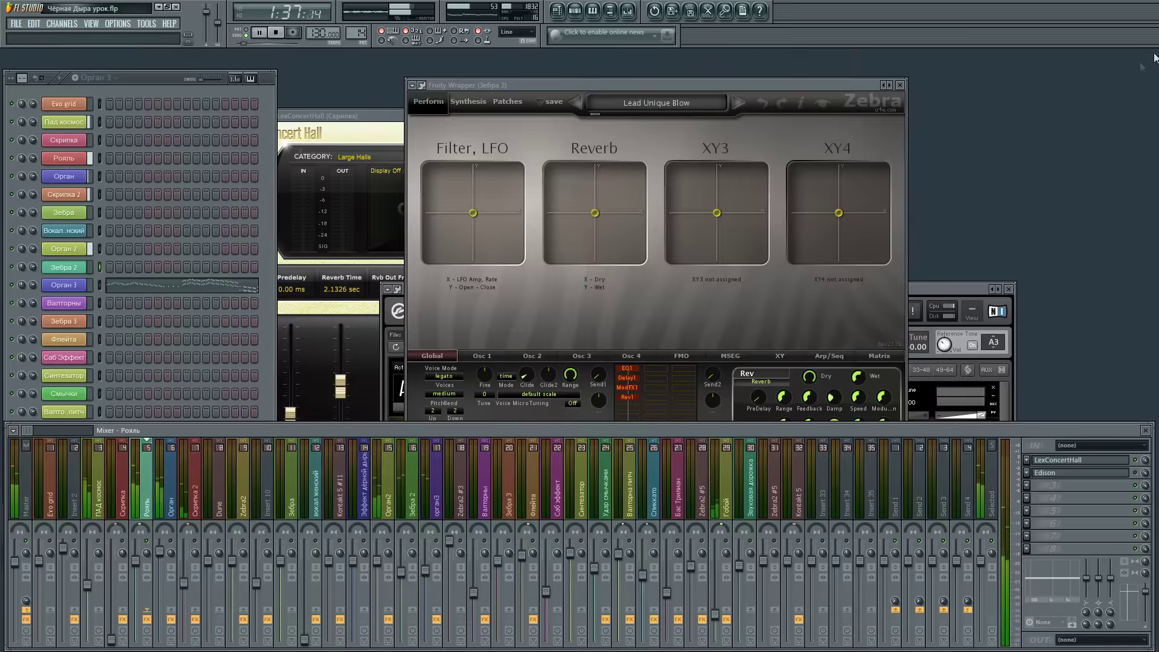
{"action": "left_click", "coordinate": [189, 186]}
{"action": "left_click", "coordinate": [63, 155]}
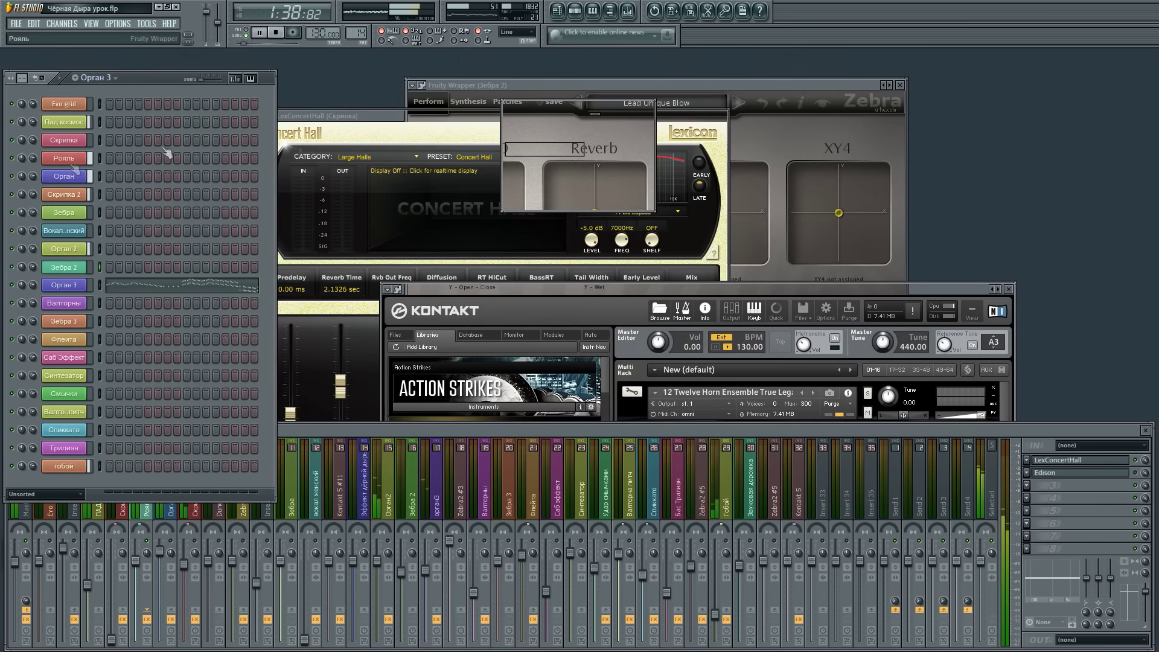
{"action": "left_click_drag", "start_coordinate": [916, 229], "coordinate": [915, 458]}
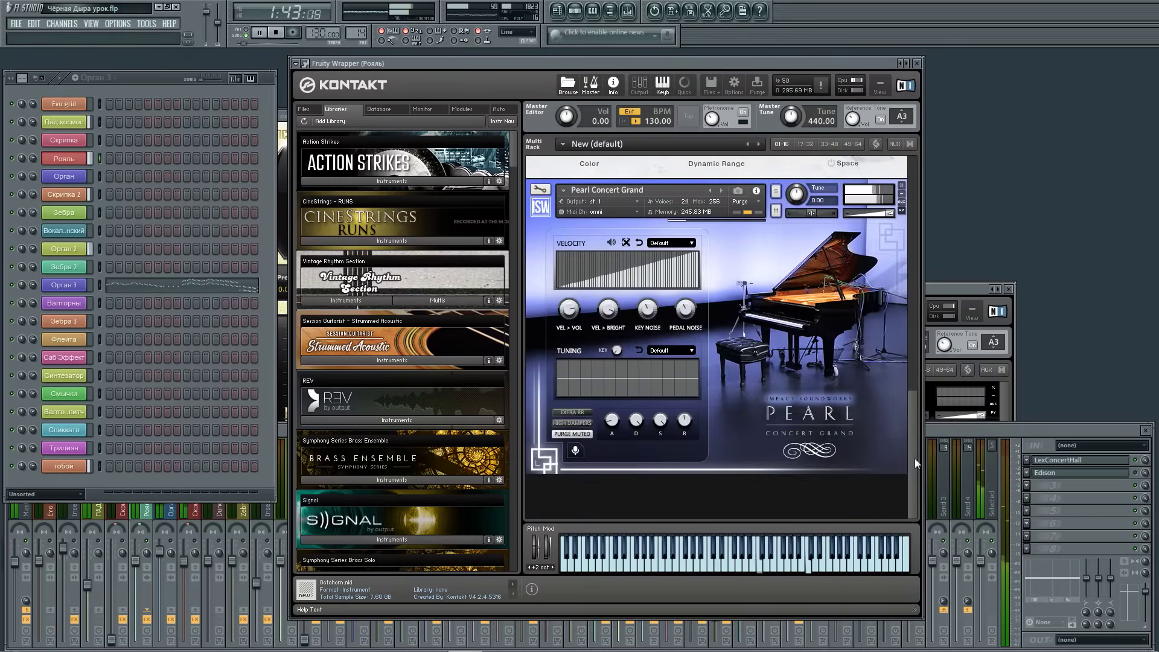
{"action": "left_click", "coordinate": [776, 192]}
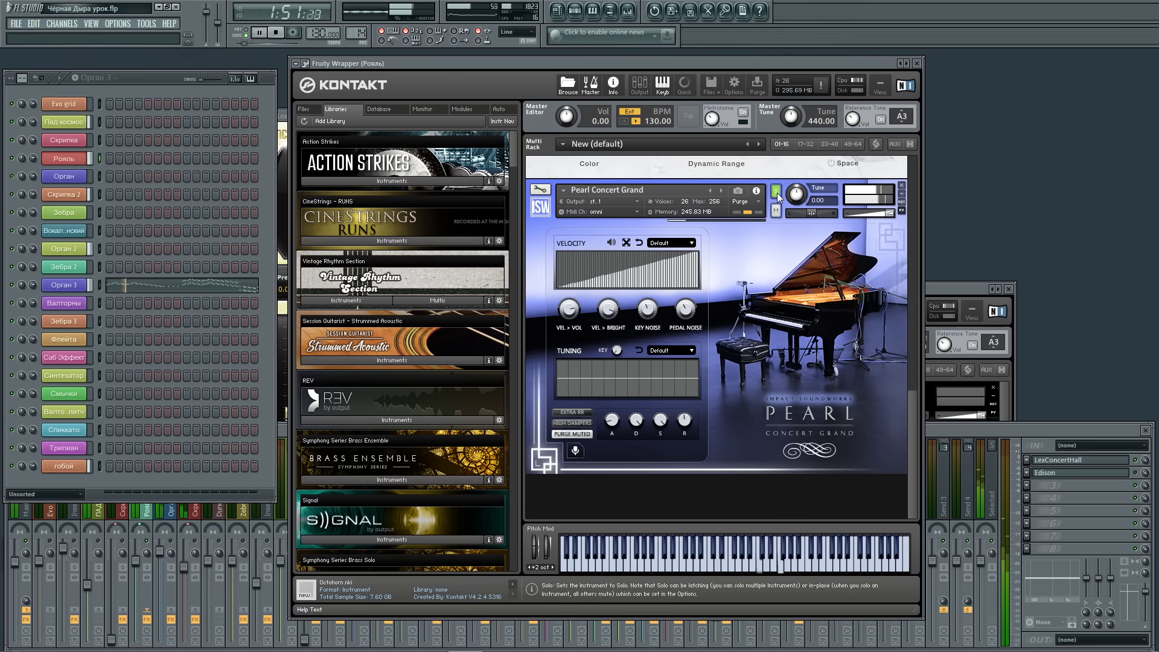
- Look up the piano library in the Master track's Fruity NoteBook, return to the Рояль Kontakt, and stop playback
{"action": "left_click", "coordinate": [1027, 439]}
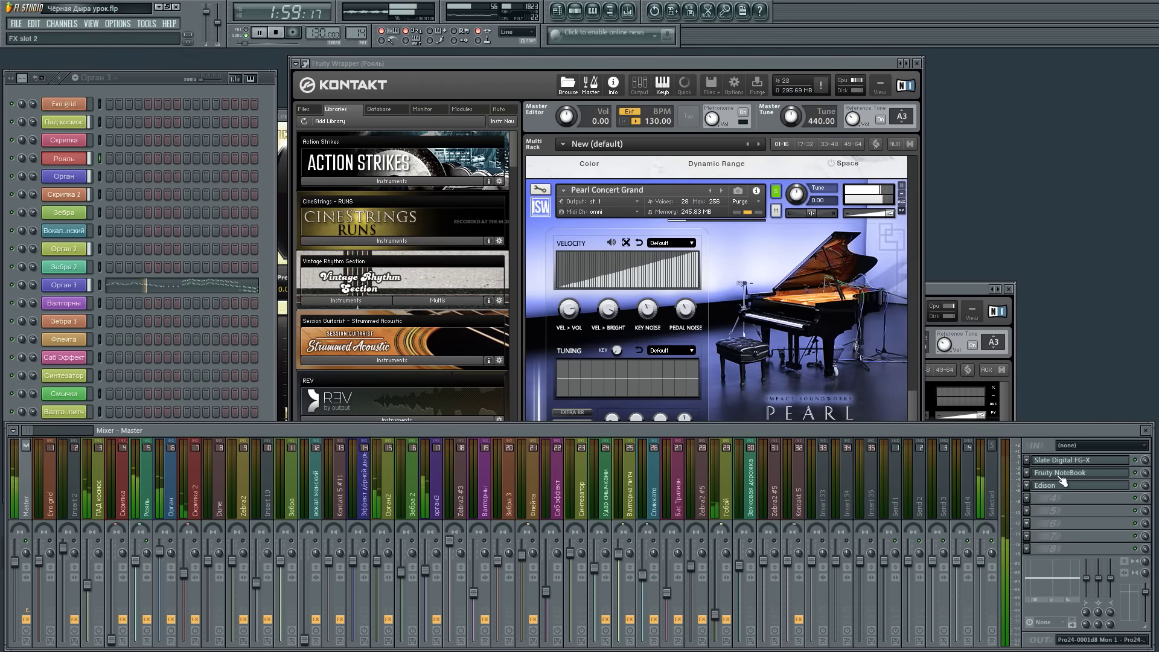
{"action": "left_click", "coordinate": [1059, 472]}
{"action": "left_click_drag", "start_coordinate": [560, 500], "coordinate": [722, 502]}
{"action": "left_click_drag", "start_coordinate": [803, 270], "coordinate": [747, 249]}
{"action": "left_click", "coordinate": [731, 247]}
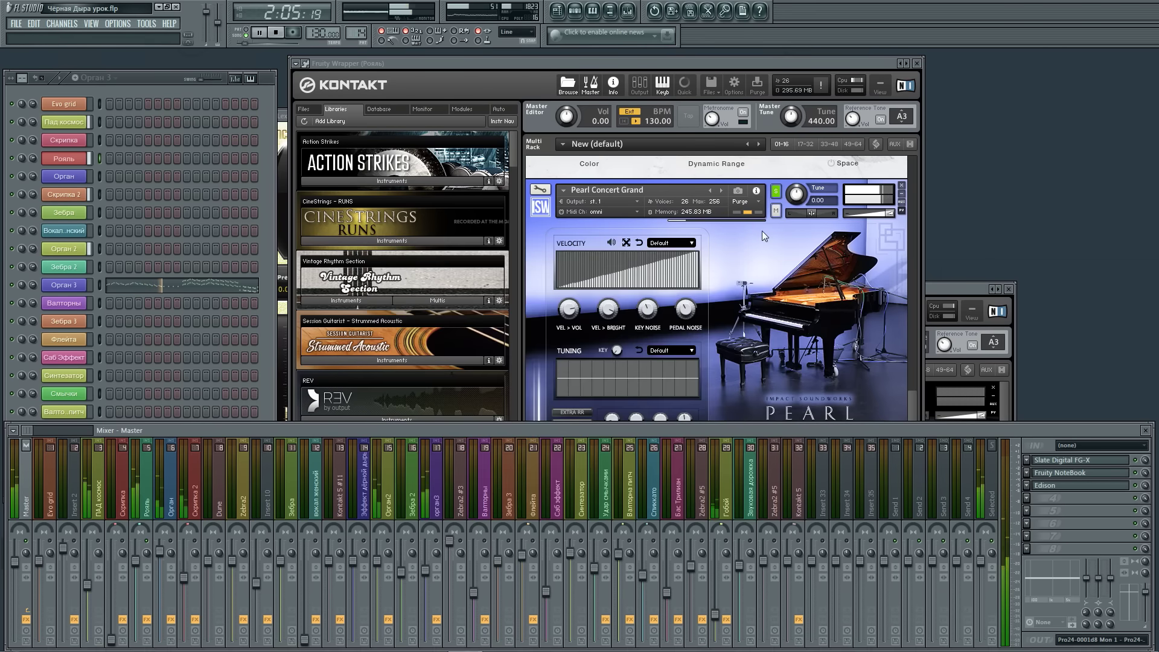
{"action": "left_click_drag", "start_coordinate": [680, 64], "coordinate": [666, 58]}
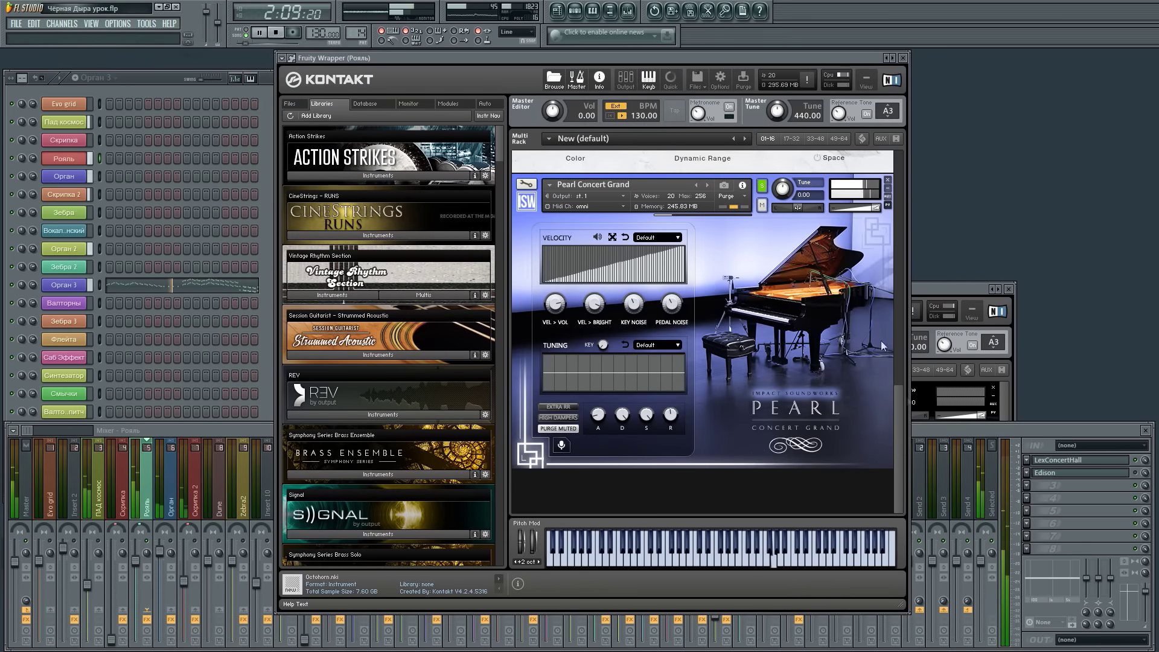
{"action": "key", "text": "space"}
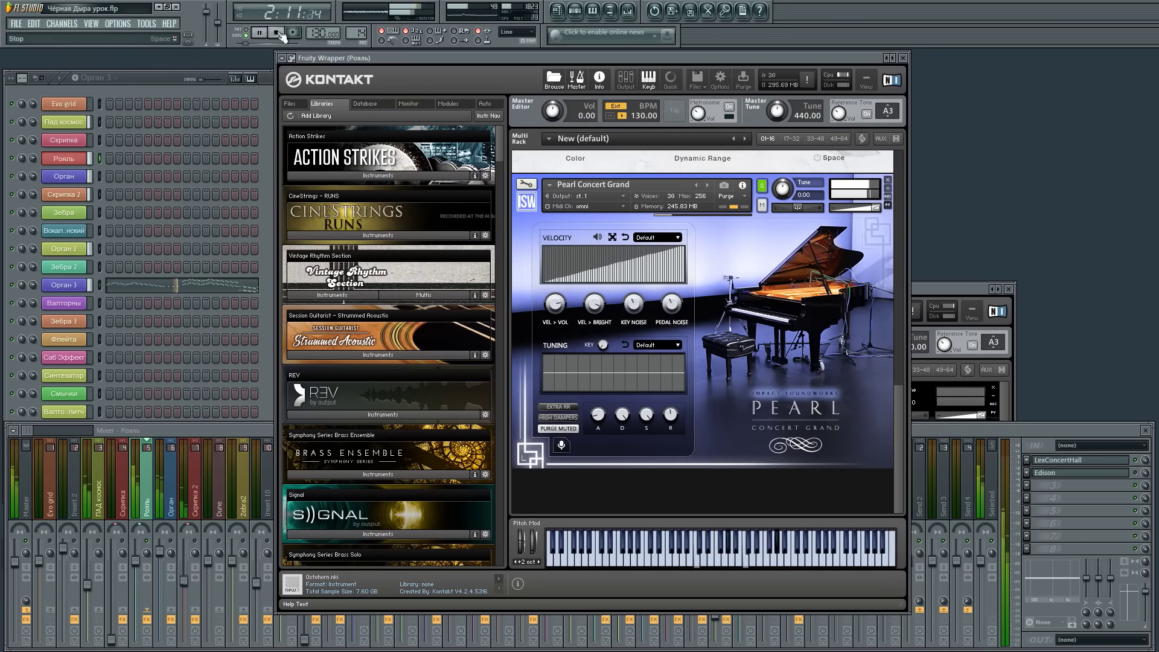
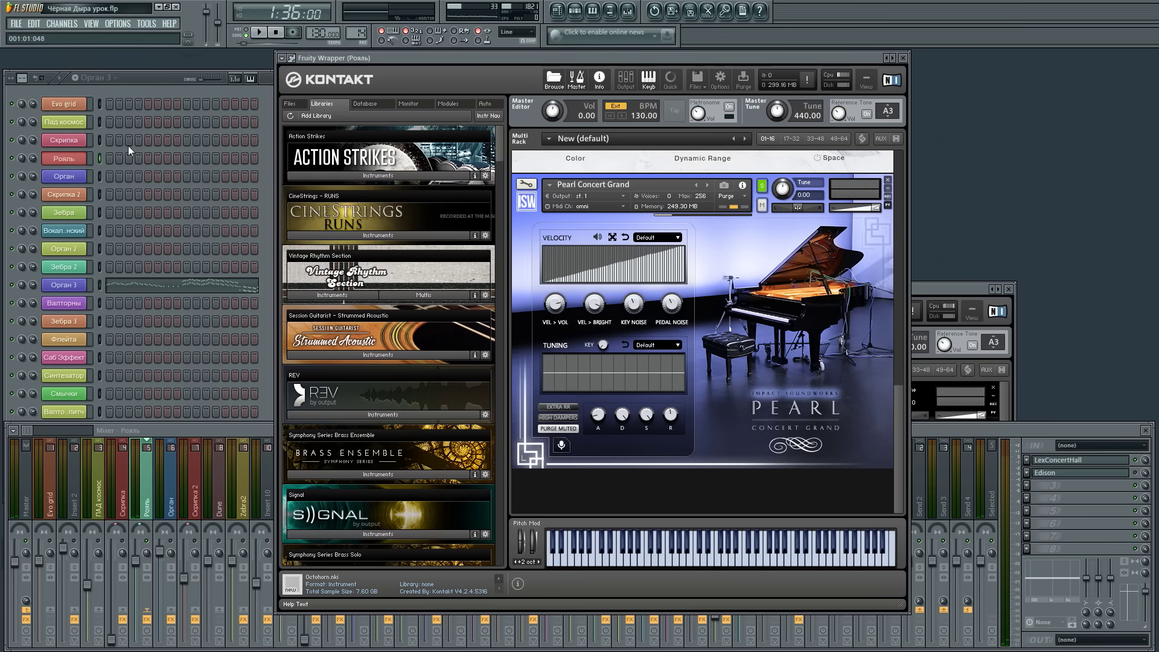
- Inspect the Una Corda Pure instrument and find the Una Corda library's entry in the Master track's Fruity NoteBook
{"action": "left_click_drag", "start_coordinate": [896, 425], "coordinate": [901, 317]}
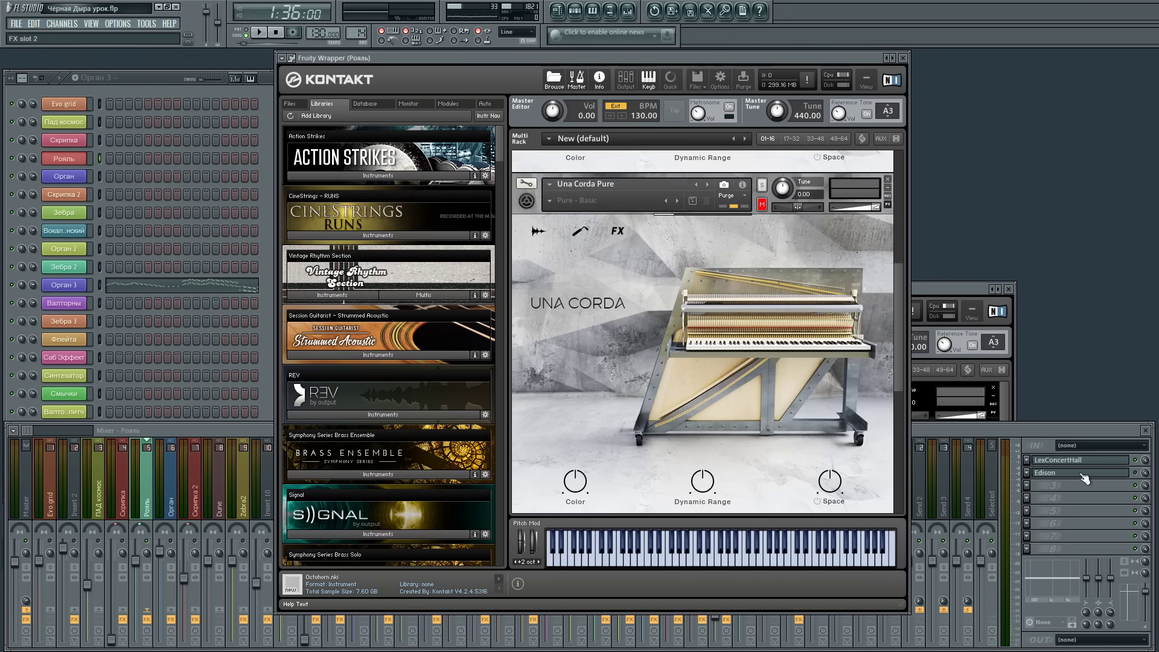
{"action": "left_click", "coordinate": [26, 503]}
{"action": "left_click", "coordinate": [1066, 475]}
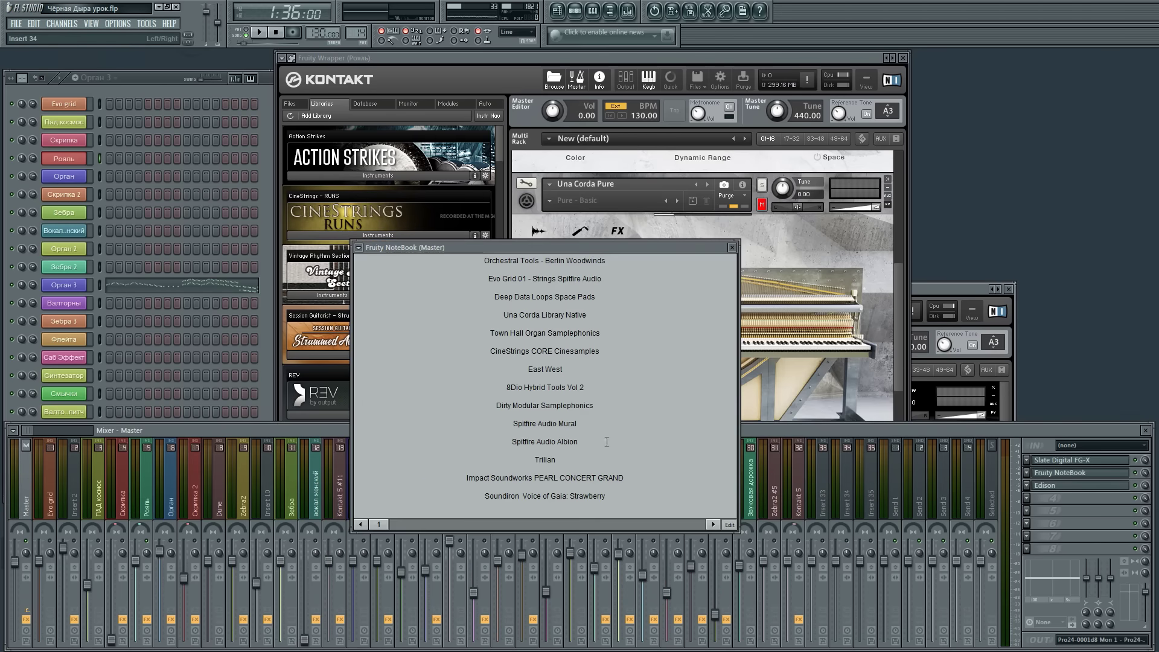
{"action": "left_click", "coordinate": [494, 319]}
{"action": "left_click", "coordinate": [628, 332]}
{"action": "left_click", "coordinate": [734, 247]}
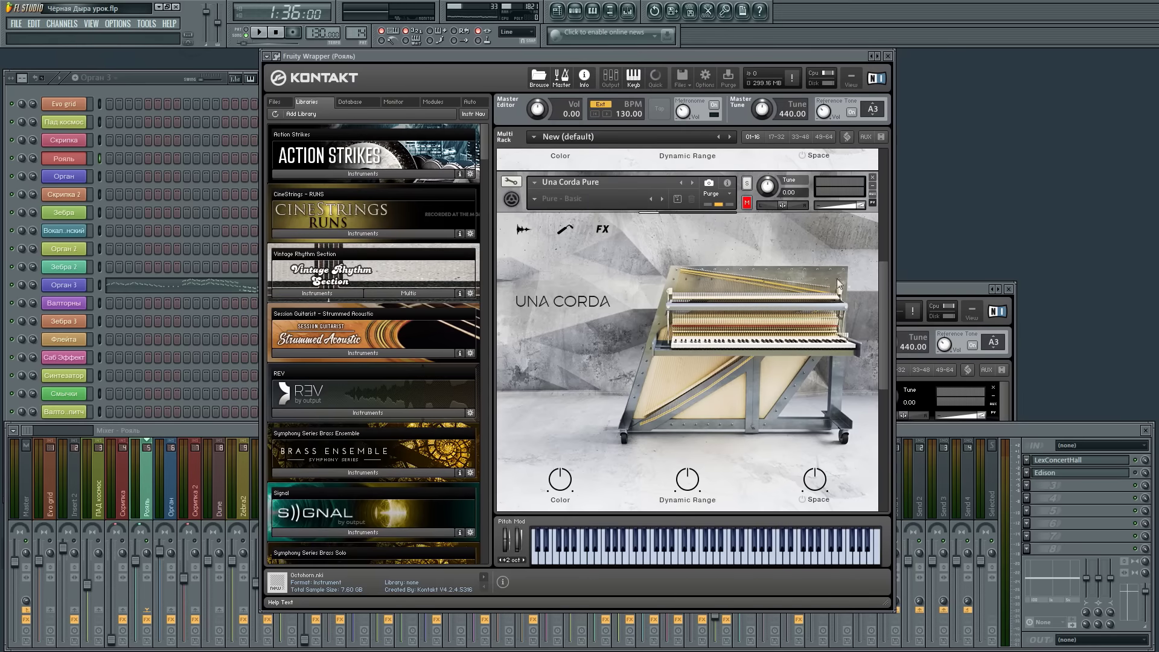
- Audition Una Corda Felt and Una Corda Pure in the Рояль Kontakt using solo, and clear the Pearl Concert Grand's solo
{"action": "left_click_drag", "start_coordinate": [885, 303], "coordinate": [879, 168]}
{"action": "left_click", "coordinate": [747, 163]}
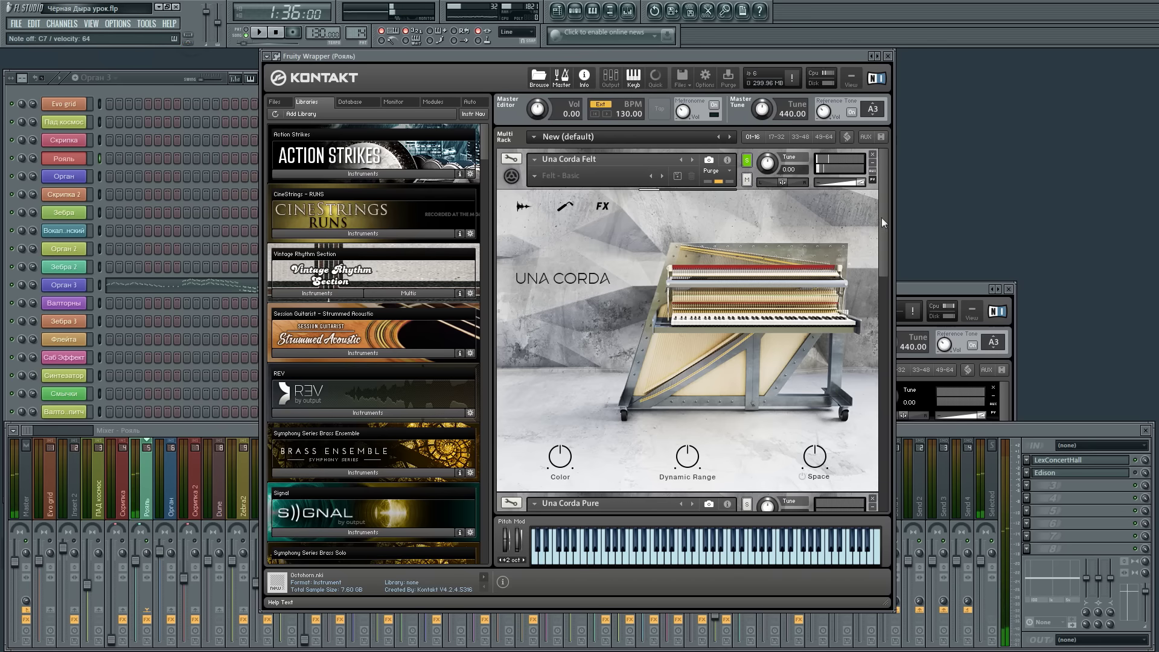
{"action": "left_click_drag", "start_coordinate": [880, 219], "coordinate": [883, 260]}
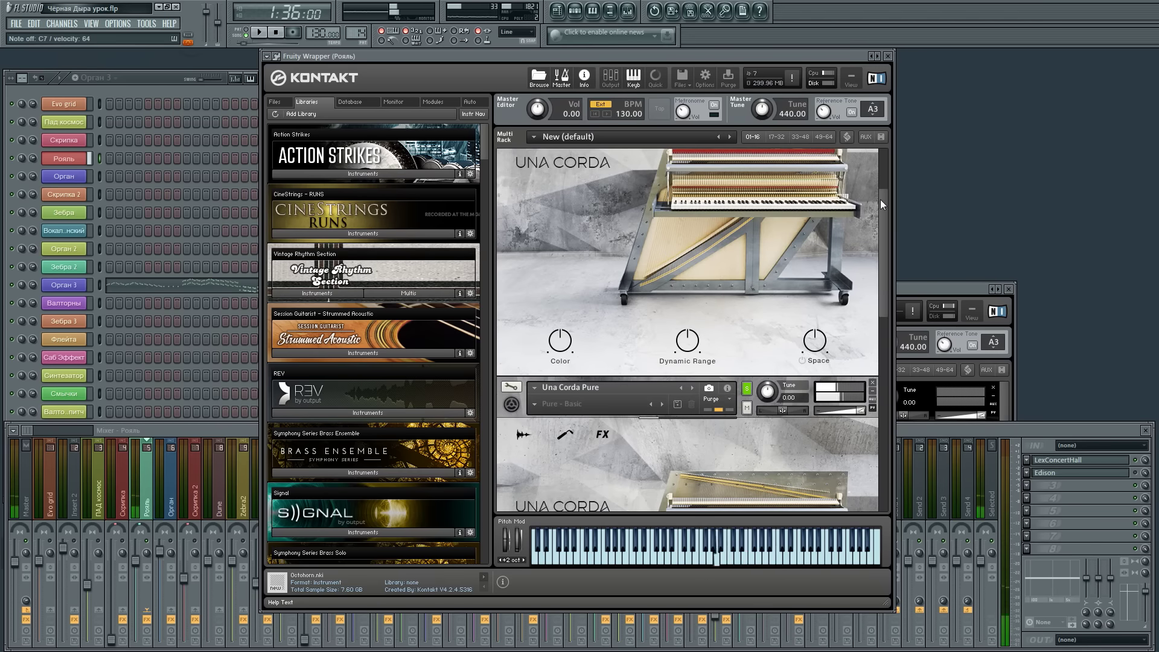
{"action": "left_click_drag", "start_coordinate": [881, 200], "coordinate": [888, 302]}
{"action": "left_click", "coordinate": [748, 449]}
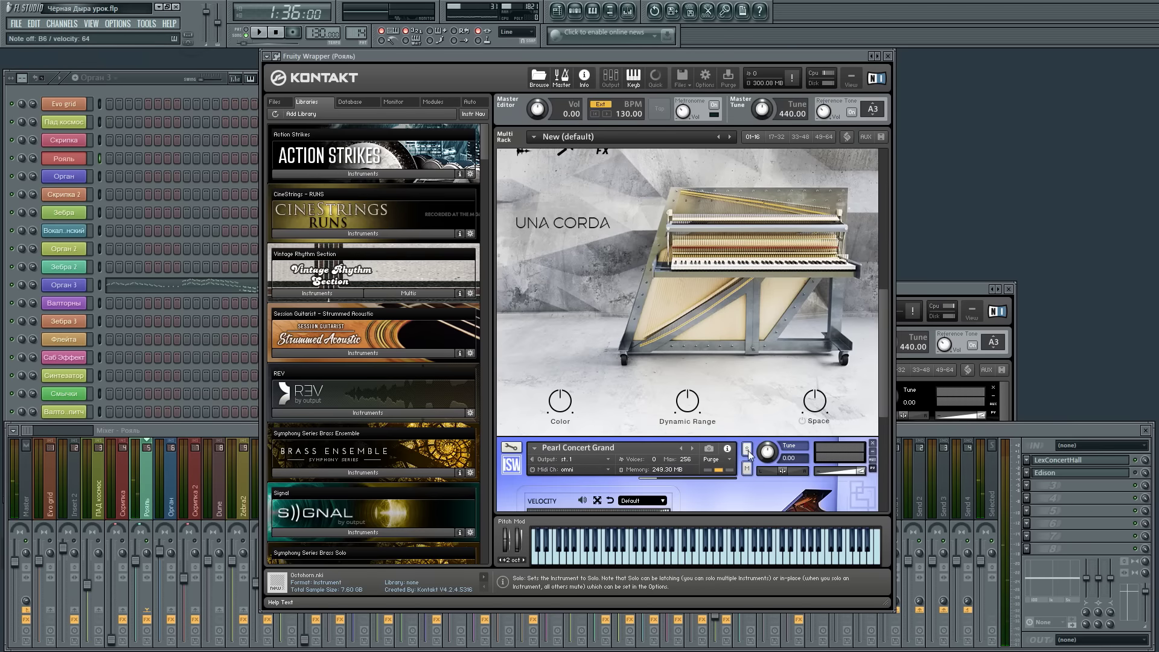
- Compare the layered pianos with the Pearl Concert Grand muted and unmuted, and review the stacked instruments
{"action": "left_click_drag", "start_coordinate": [880, 303], "coordinate": [883, 357]}
{"action": "left_click", "coordinate": [747, 334]}
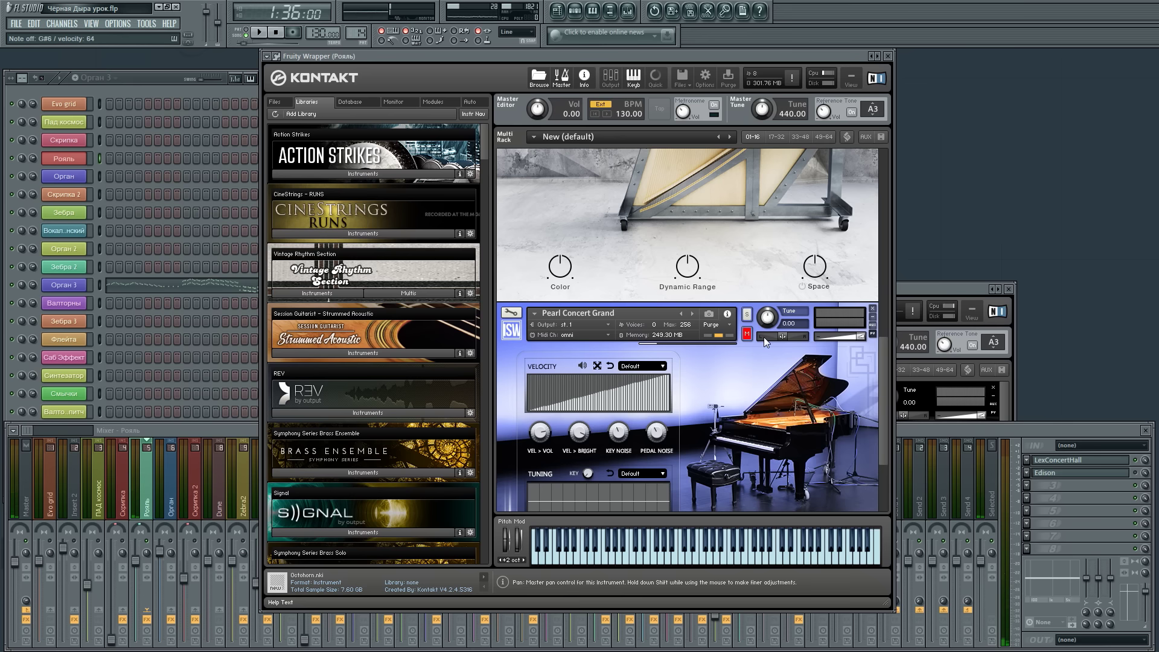
{"action": "left_click", "coordinate": [749, 335]}
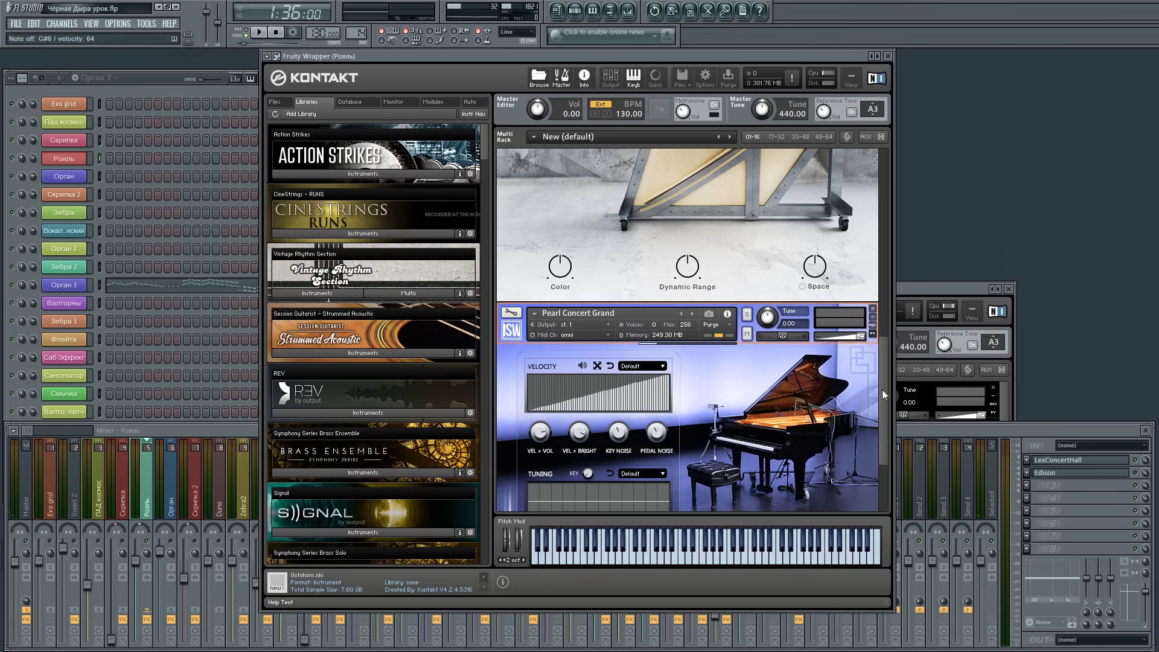
{"action": "left_click_drag", "start_coordinate": [882, 389], "coordinate": [864, 311]}
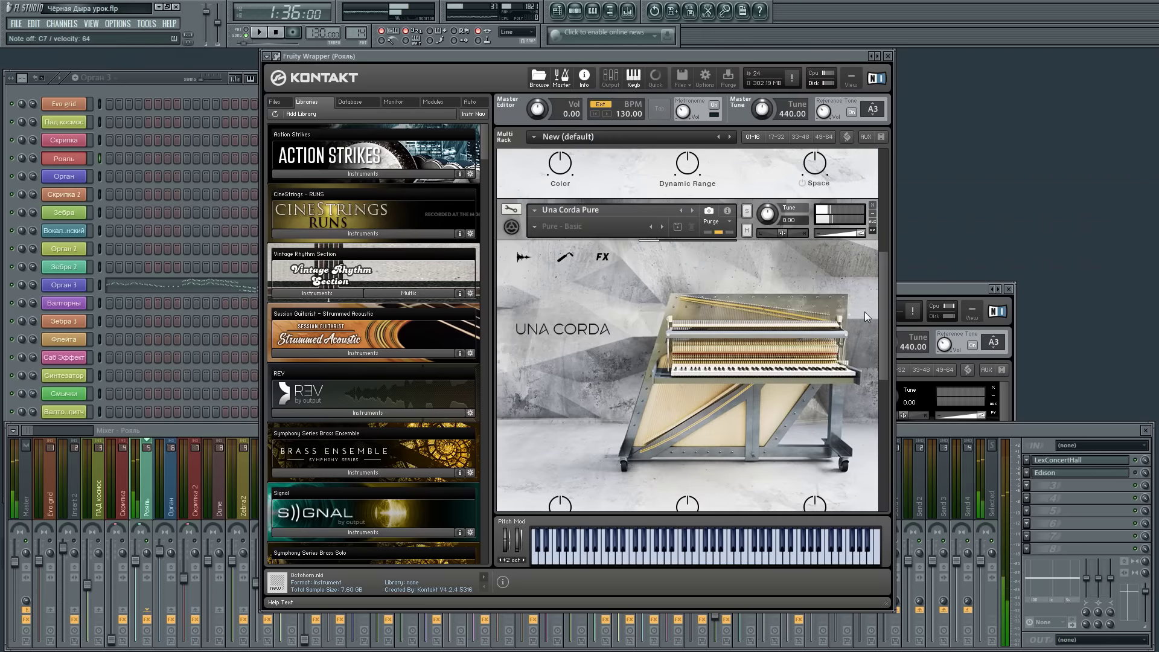
{"action": "left_click_drag", "start_coordinate": [880, 305], "coordinate": [881, 456]}
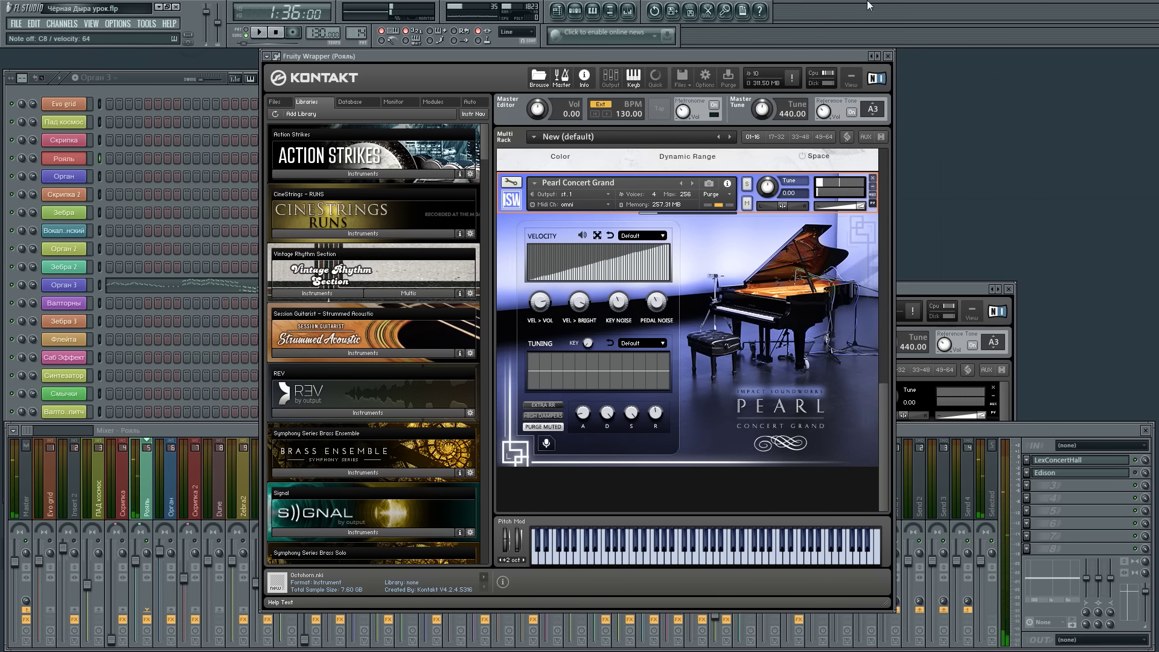
- Reopen the playlist, play ЧАСТЬ 2, and look over the tracks down to Пад космос
{"action": "left_click", "coordinate": [557, 10]}
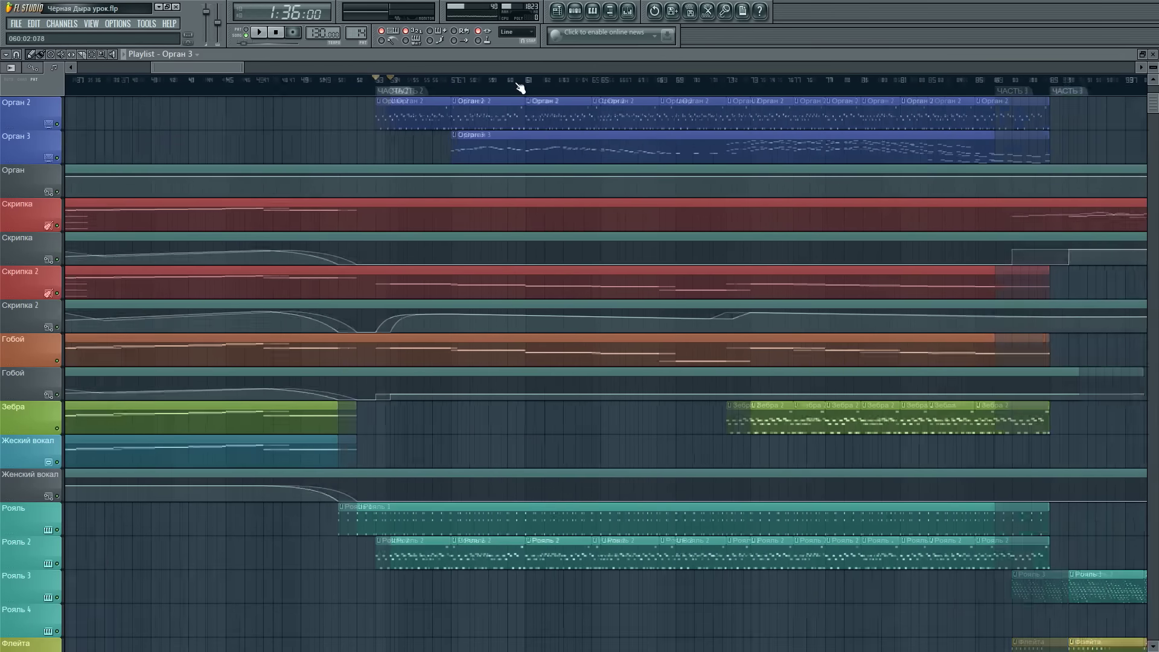
{"action": "key", "text": "space"}
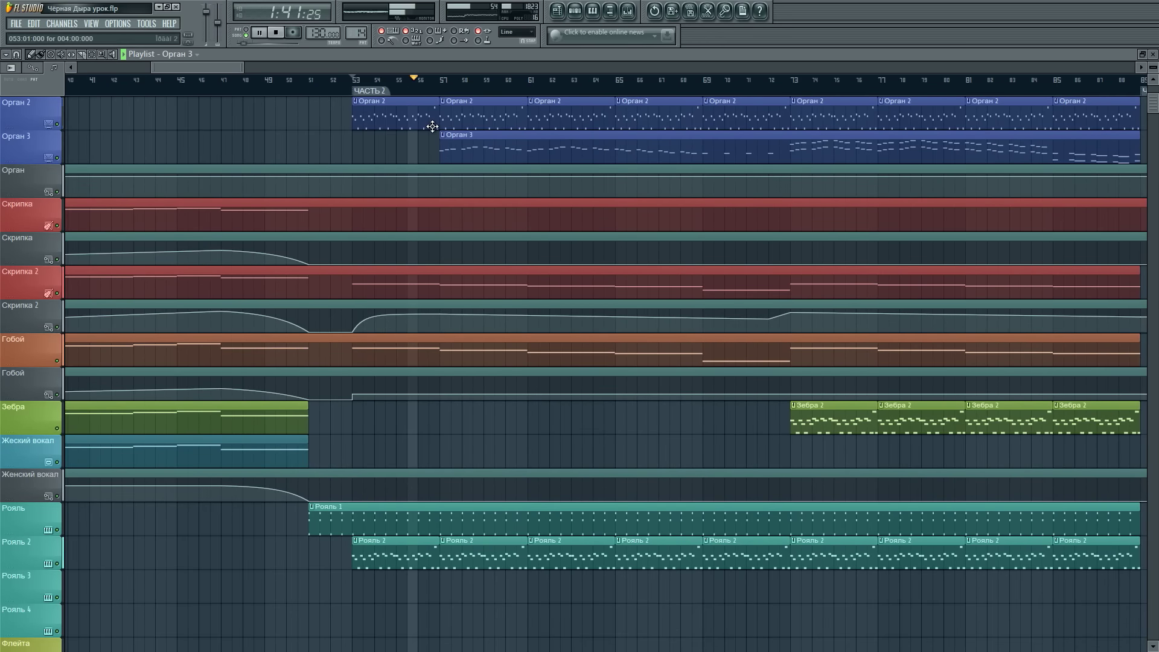
{"action": "scroll", "coordinate": [550, 430], "scroll_direction": "down", "scroll_amount": 1}
{"action": "scroll", "coordinate": [550, 431], "scroll_direction": "down", "scroll_amount": 10}
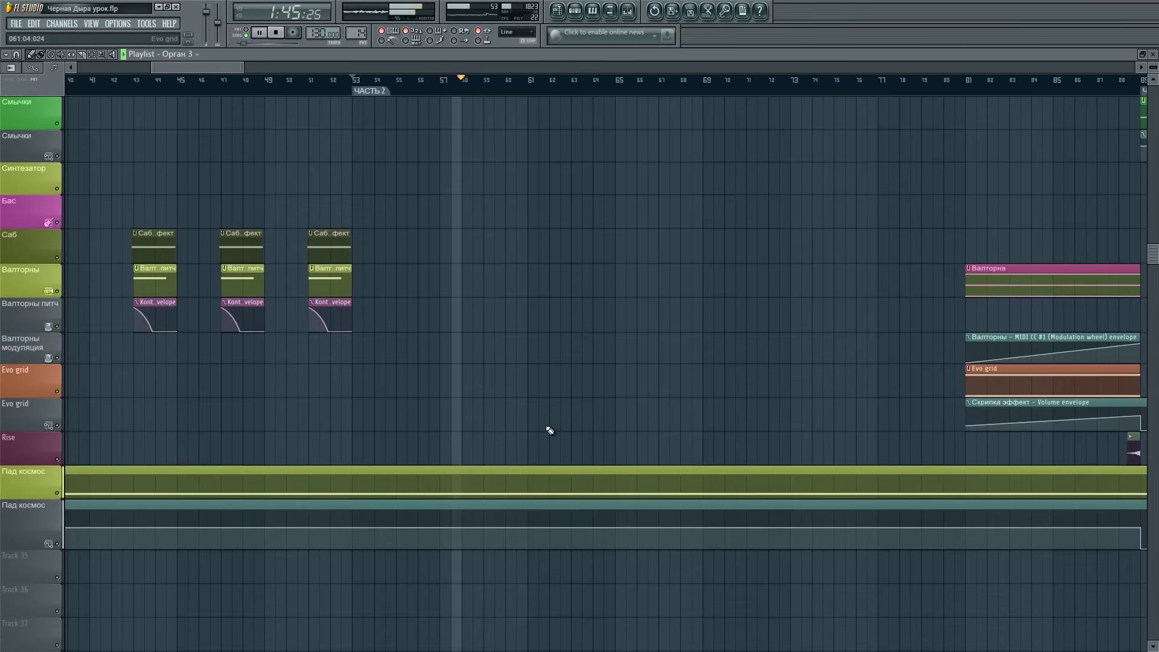
{"action": "scroll", "coordinate": [550, 430], "scroll_direction": "up", "scroll_amount": 10}
{"action": "scroll", "coordinate": [397, 92], "scroll_direction": "down", "scroll_amount": 4}
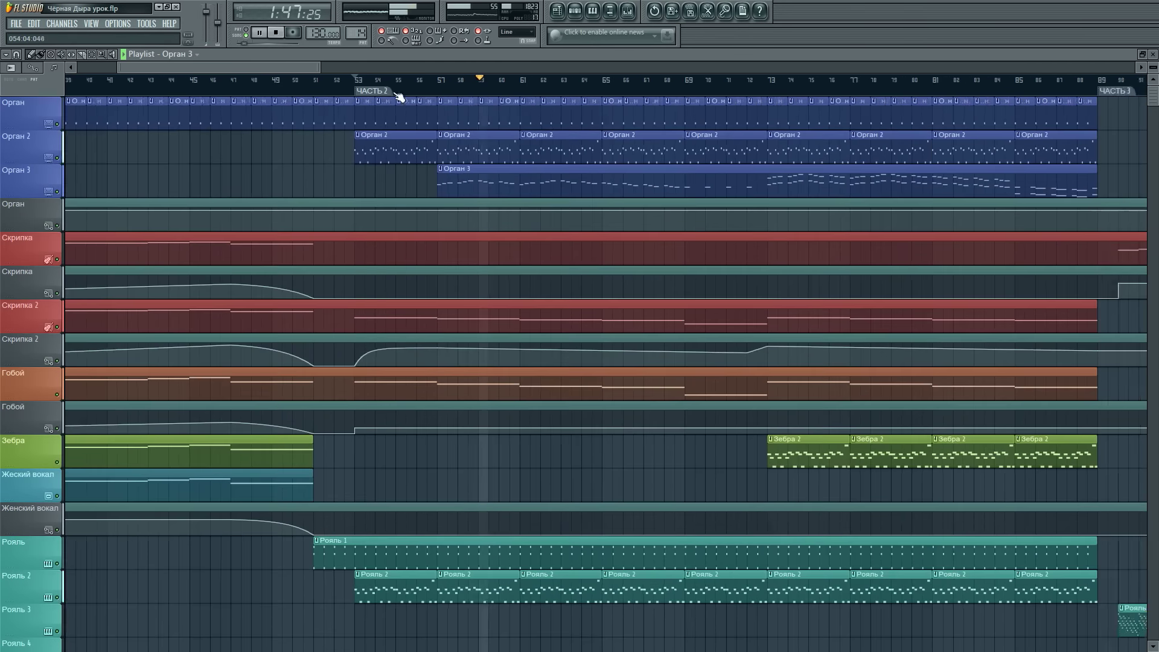
- View the span from ЧАСТЬ 2 to ЧАСТЬ 3, including the Валторны, Evo grid and Rise clips before the ЧАСТЬ 3 marker
{"action": "scroll", "coordinate": [484, 69], "scroll_direction": "up", "scroll_amount": 2}
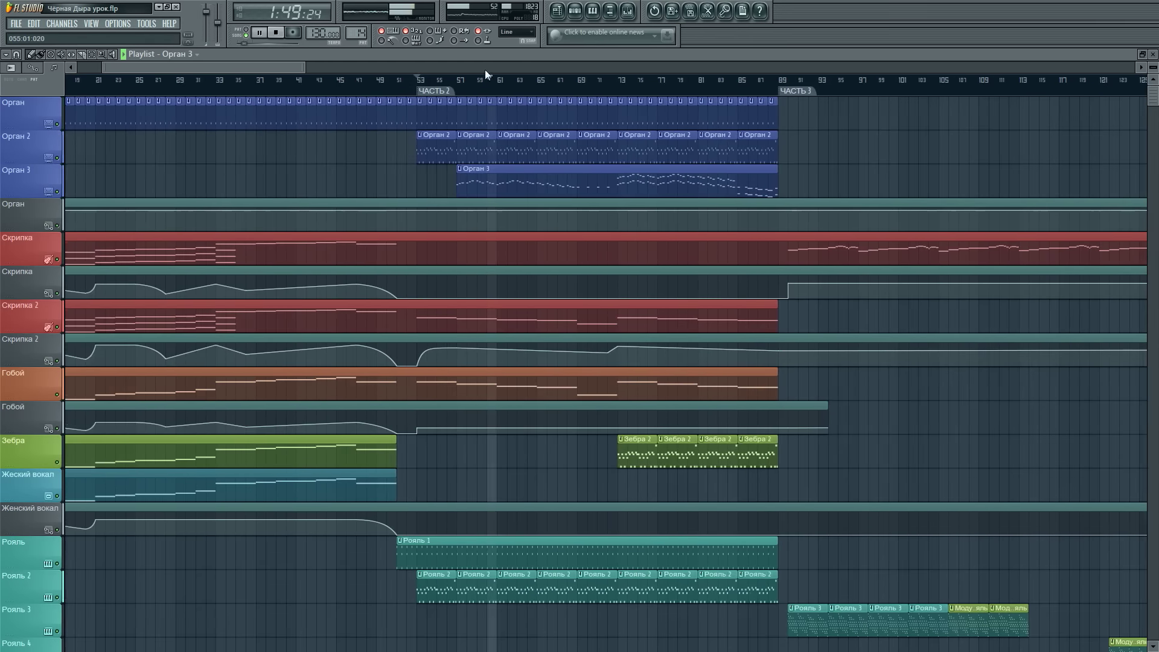
{"action": "scroll", "coordinate": [523, 91], "scroll_direction": "up", "scroll_amount": 4}
{"action": "scroll", "coordinate": [676, 93], "scroll_direction": "down", "scroll_amount": 3}
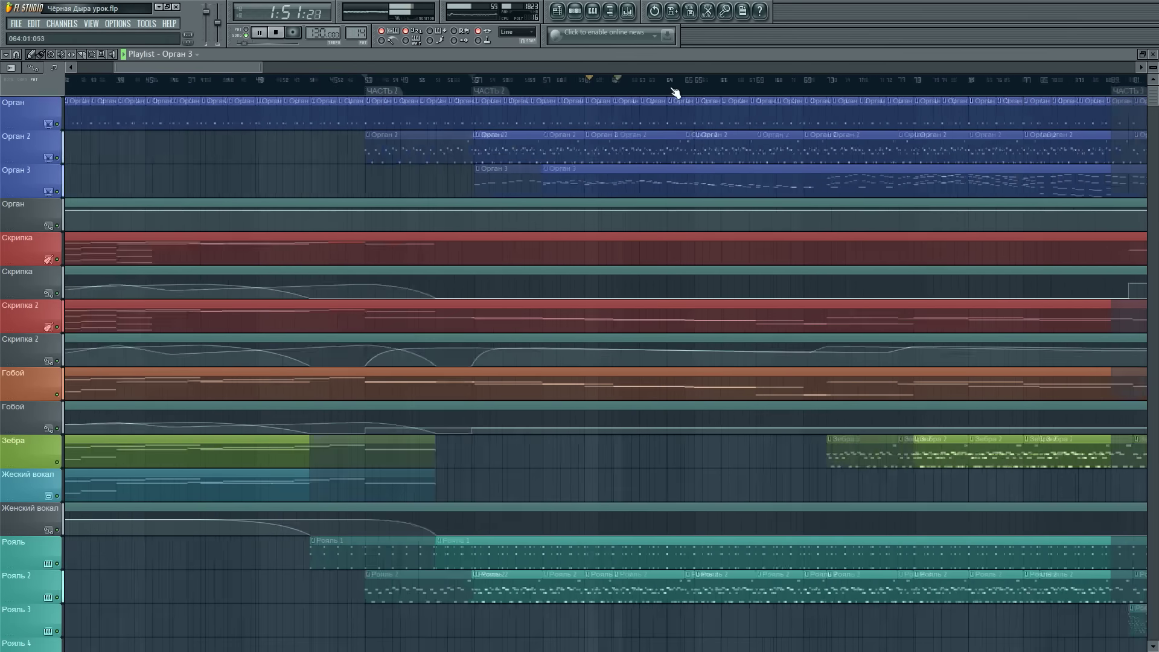
{"action": "scroll", "coordinate": [1075, 284], "scroll_direction": "down", "scroll_amount": 10}
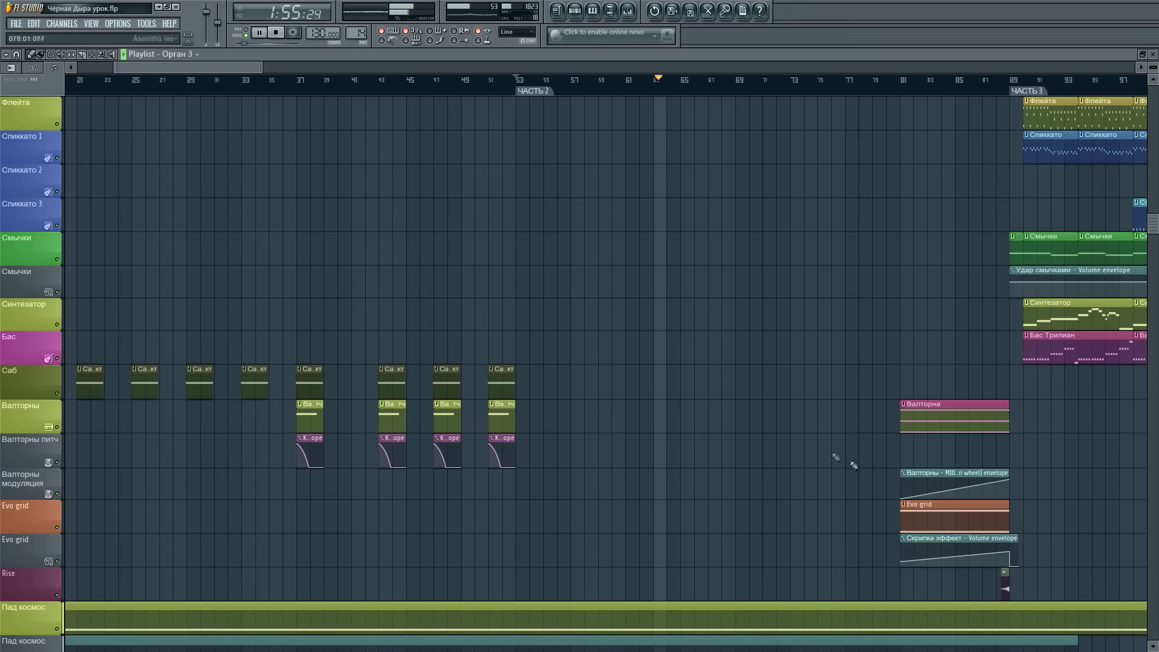
- Restart playback from the ЧАСТЬ 2 marker, check the Орган2 track in the mixer, and bring the ЧАСТЬ 3 clips into view
{"action": "left_click", "coordinate": [518, 87]}
{"action": "left_click", "coordinate": [628, 10]}
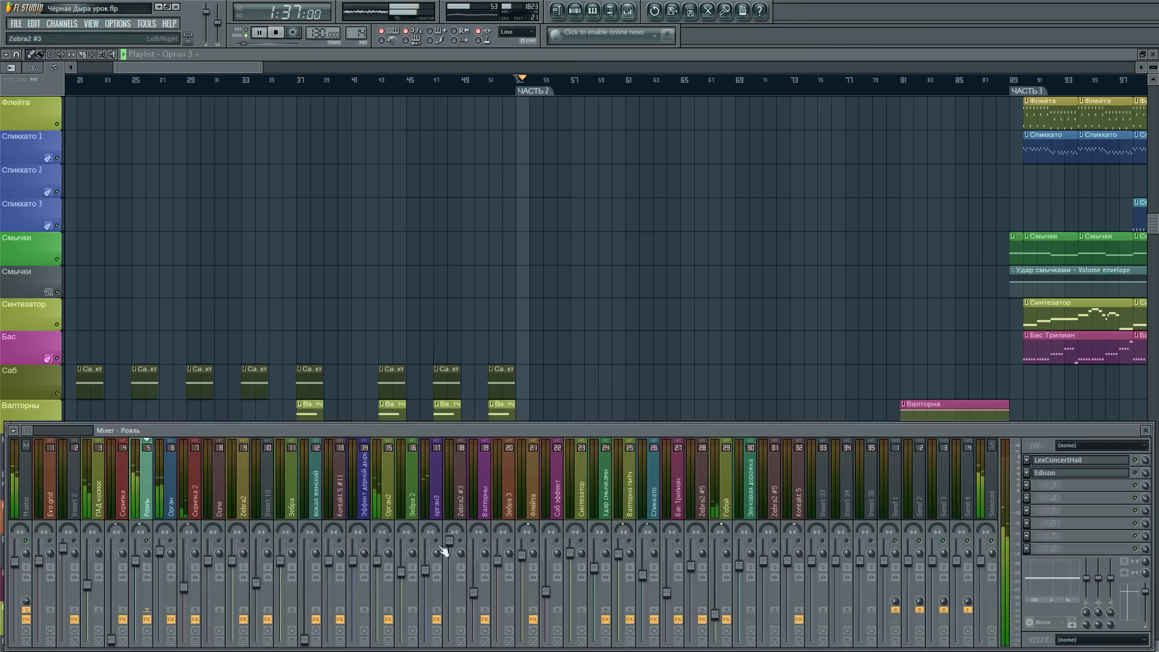
{"action": "left_click", "coordinate": [384, 497]}
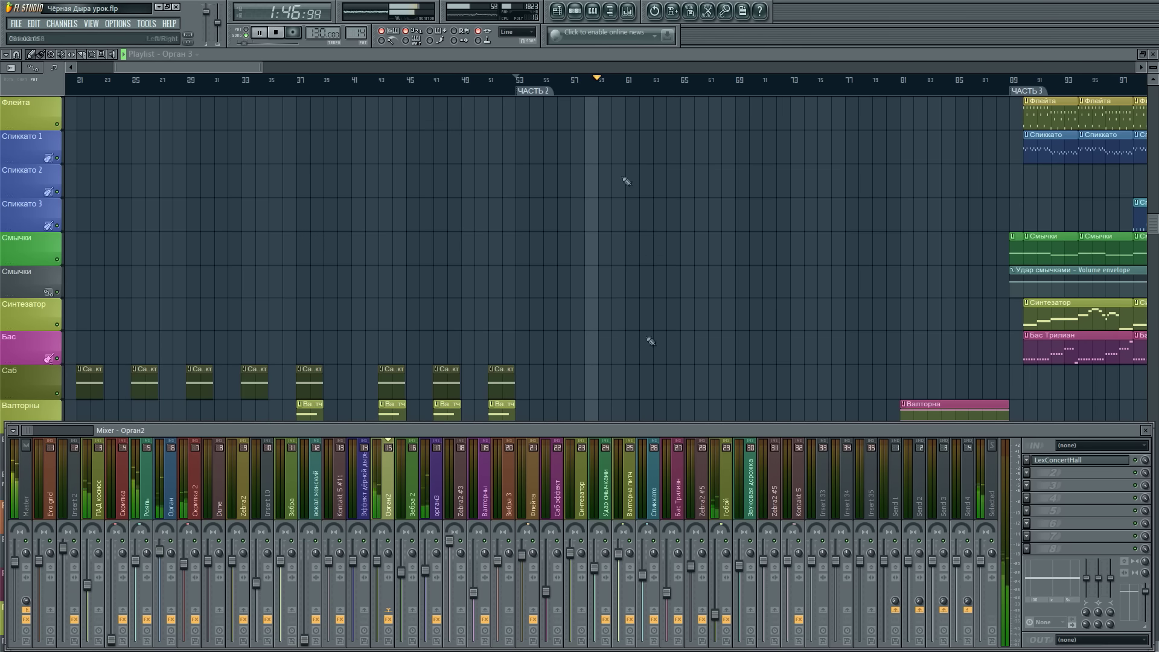
{"action": "left_click_drag", "start_coordinate": [173, 67], "coordinate": [194, 68]}
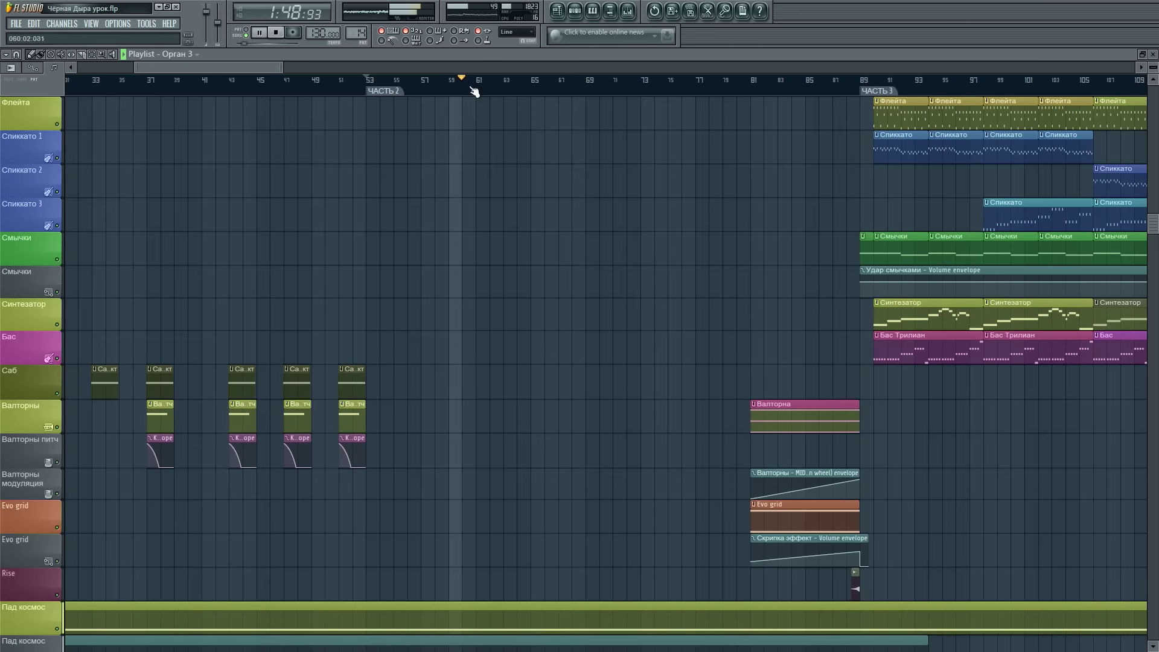
- Look over the lower tracks down to Пад космос while ЧАСТЬ 2 plays, and return to the Орган tracks
{"action": "scroll", "coordinate": [474, 91], "scroll_direction": "up", "scroll_amount": 1}
{"action": "scroll", "coordinate": [648, 494], "scroll_direction": "down", "scroll_amount": 5}
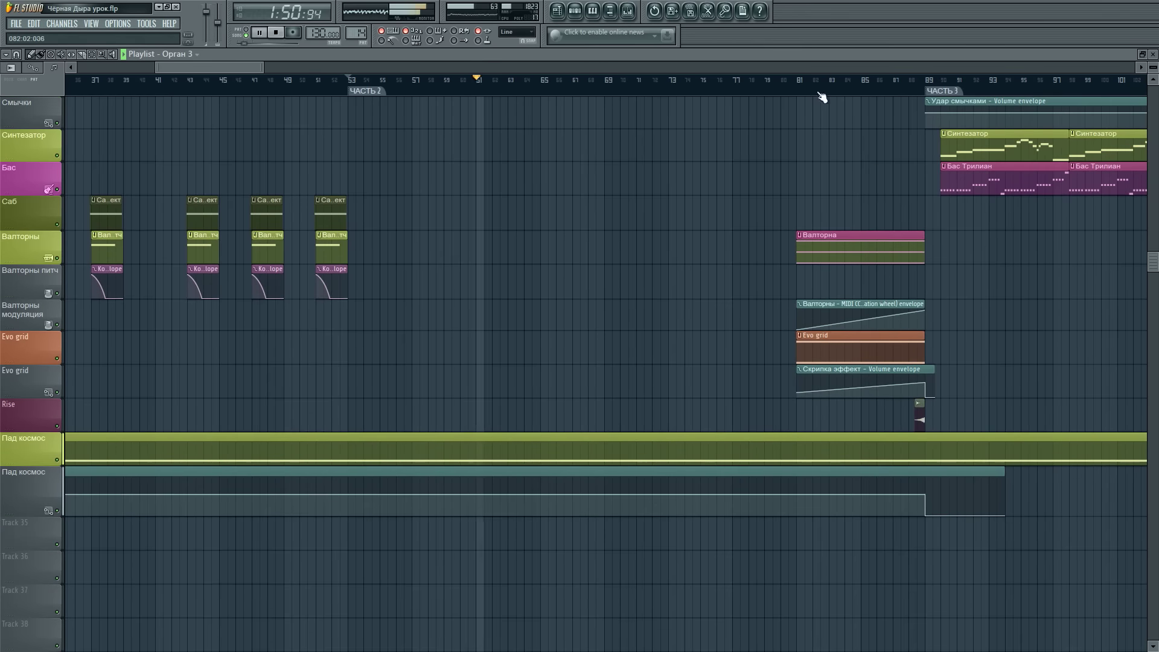
{"action": "scroll", "coordinate": [822, 96], "scroll_direction": "up", "scroll_amount": 1}
{"action": "scroll", "coordinate": [694, 367], "scroll_direction": "up", "scroll_amount": 5}
{"action": "scroll", "coordinate": [694, 367], "scroll_direction": "up", "scroll_amount": 10}
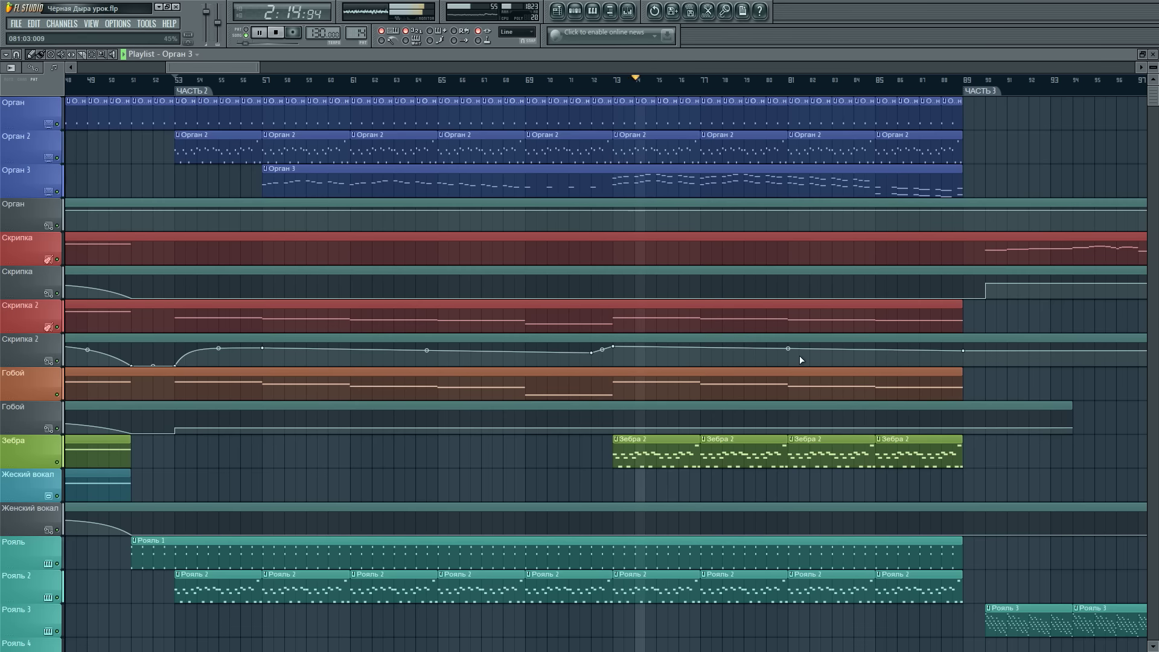
- Follow the ЧАСТЬ 2 layers from Орган and Скрипка 2 to Зебра and Рояль 2 during playback, and stop playback
{"action": "left_click_drag", "start_coordinate": [239, 70], "coordinate": [252, 72]}
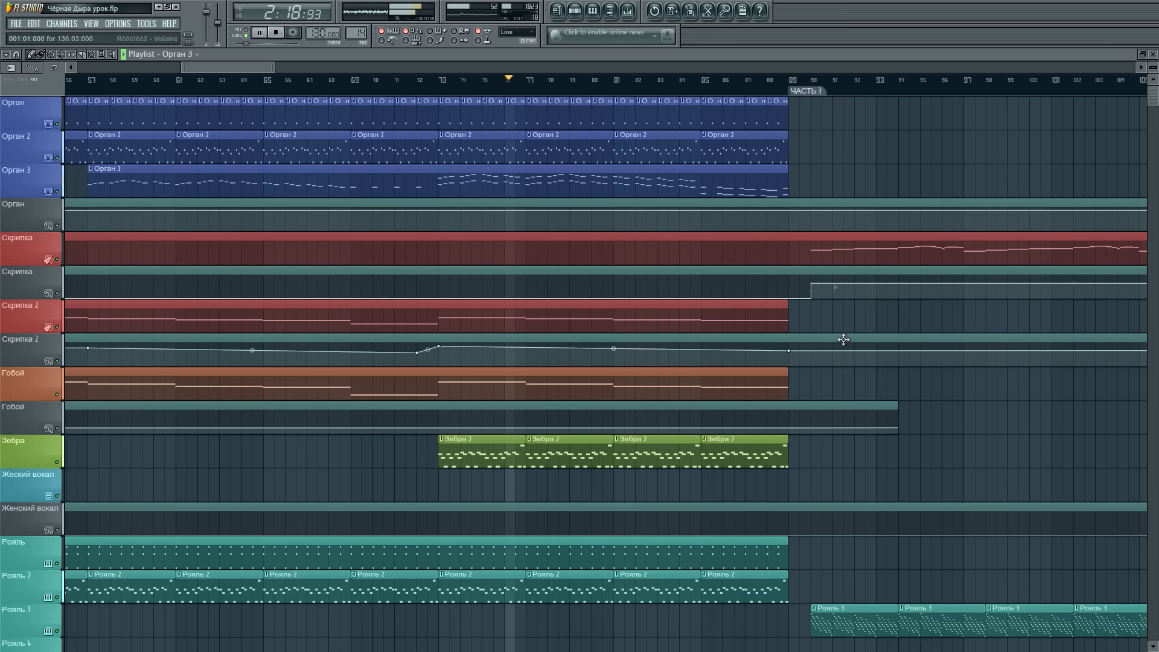
{"action": "left_click_drag", "start_coordinate": [266, 67], "coordinate": [242, 67]}
{"action": "scroll", "coordinate": [843, 317], "scroll_direction": "down", "scroll_amount": 3}
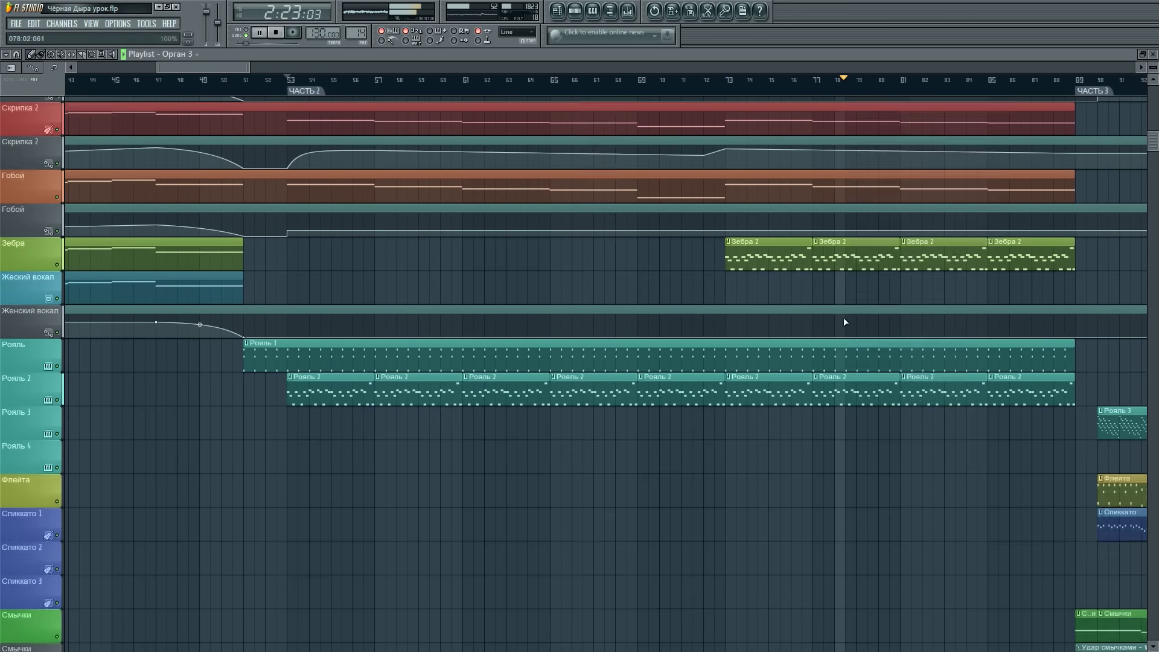
{"action": "scroll", "coordinate": [843, 317], "scroll_direction": "up", "scroll_amount": 3}
{"action": "scroll", "coordinate": [843, 317], "scroll_direction": "down", "scroll_amount": 6}
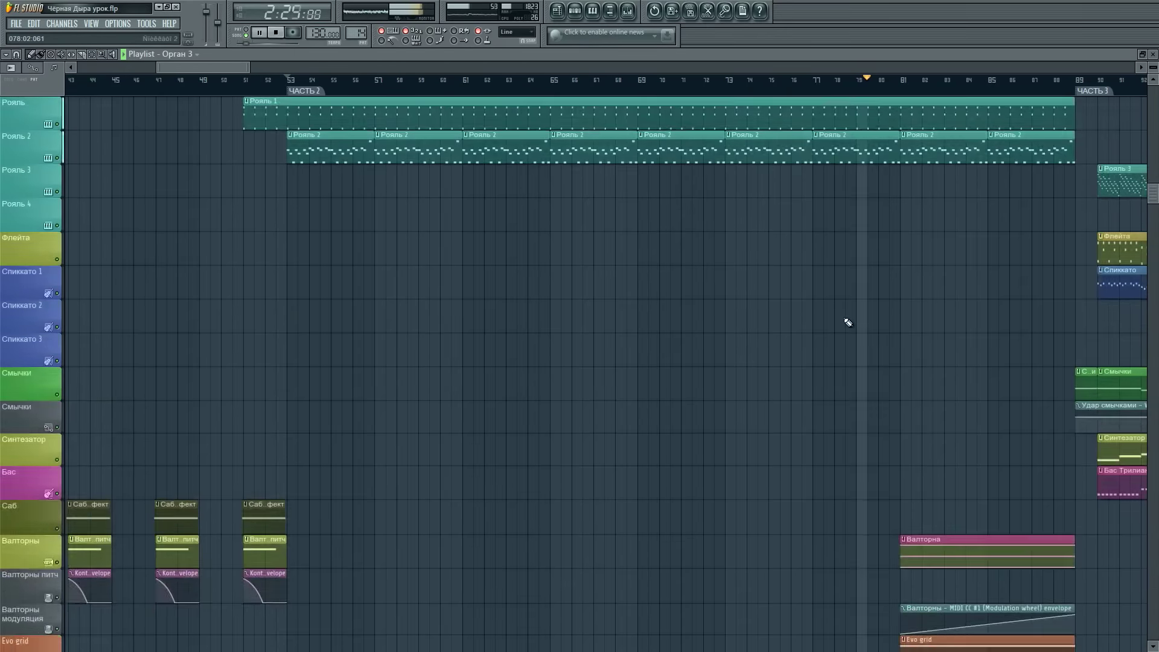
{"action": "scroll", "coordinate": [843, 317], "scroll_direction": "up", "scroll_amount": 6}
{"action": "scroll", "coordinate": [843, 318], "scroll_direction": "up", "scroll_amount": 2}
{"action": "left_click_drag", "start_coordinate": [227, 67], "coordinate": [243, 67]}
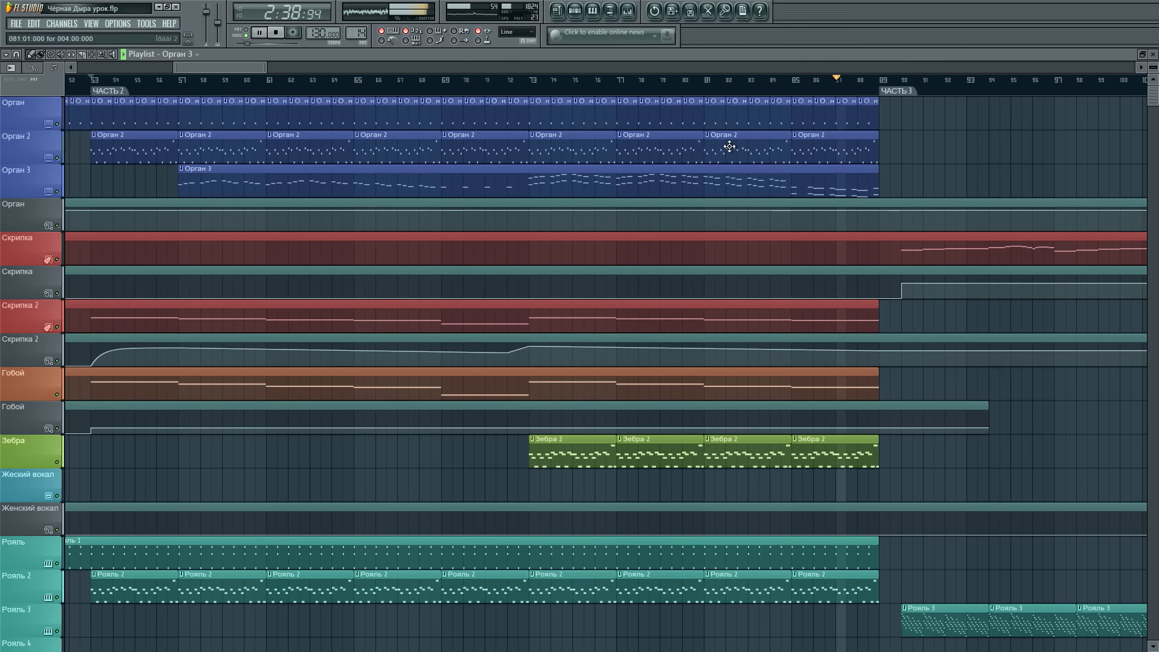
{"action": "left_click", "coordinate": [277, 33]}
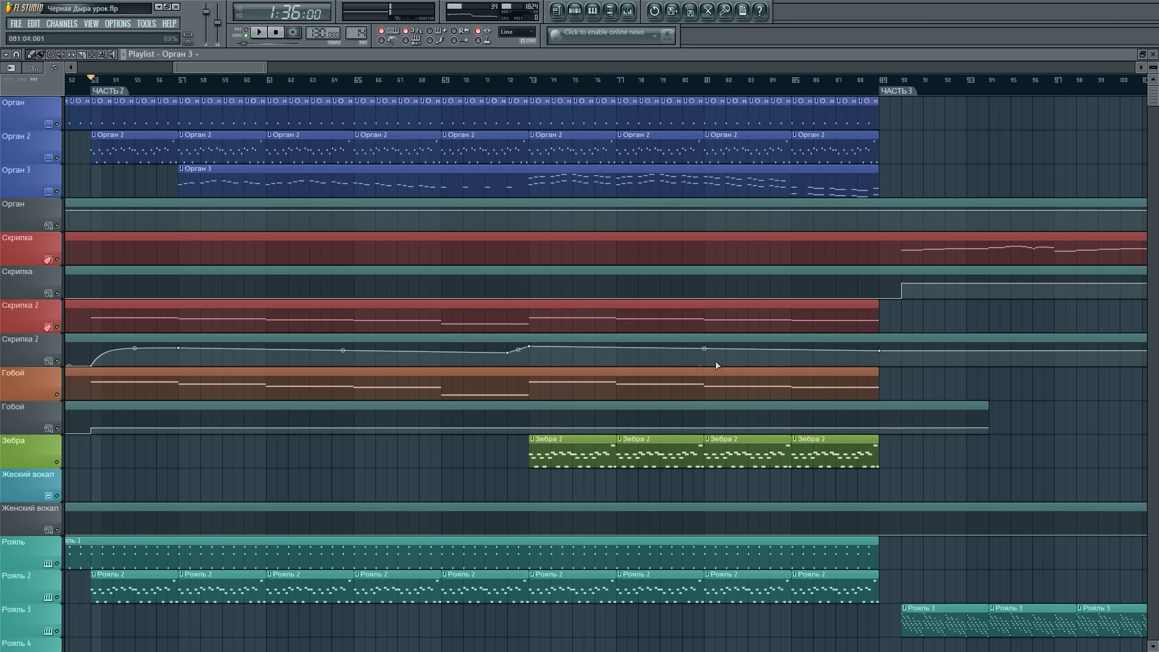
- Place the playhead at bar 81 and examine the Валторны, modulation, Evo grid and Rise clips leading into ЧАСТЬ 3
{"action": "scroll", "coordinate": [705, 426], "scroll_direction": "down", "scroll_amount": 4}
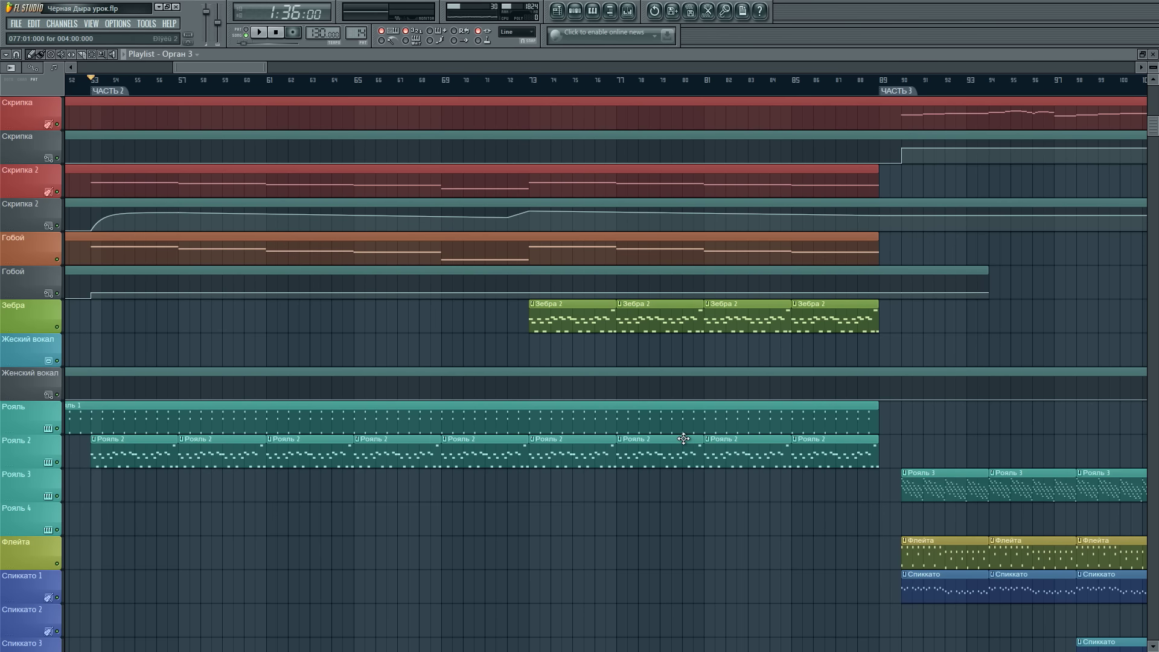
{"action": "scroll", "coordinate": [684, 438], "scroll_direction": "down", "scroll_amount": 10}
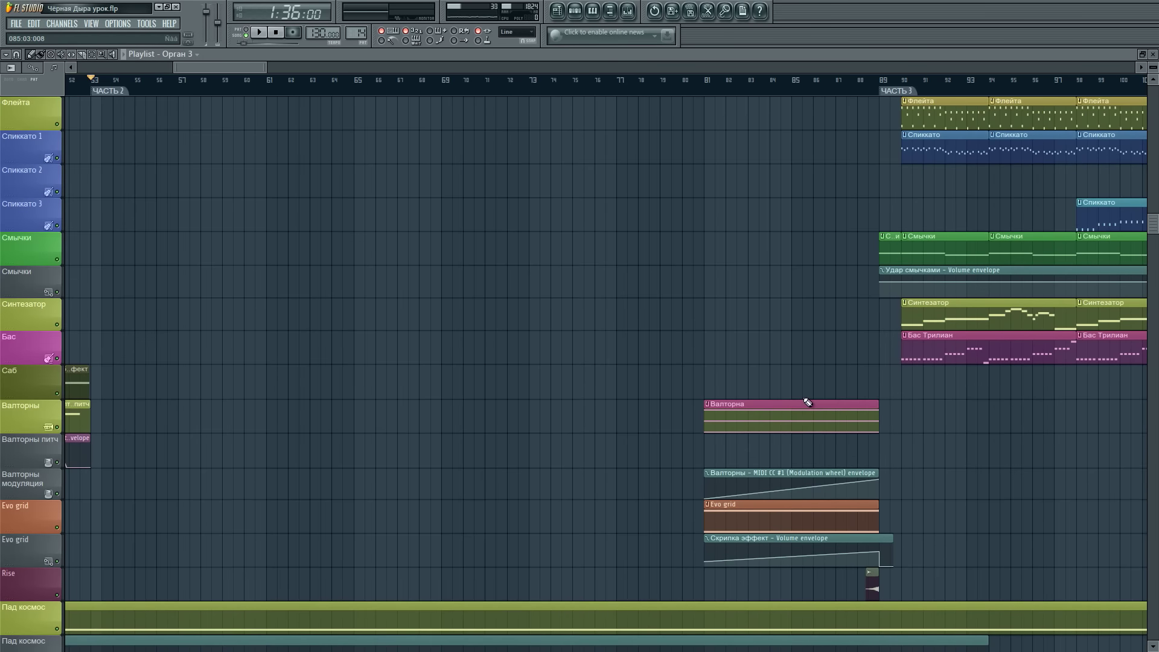
{"action": "left_click", "coordinate": [704, 81]}
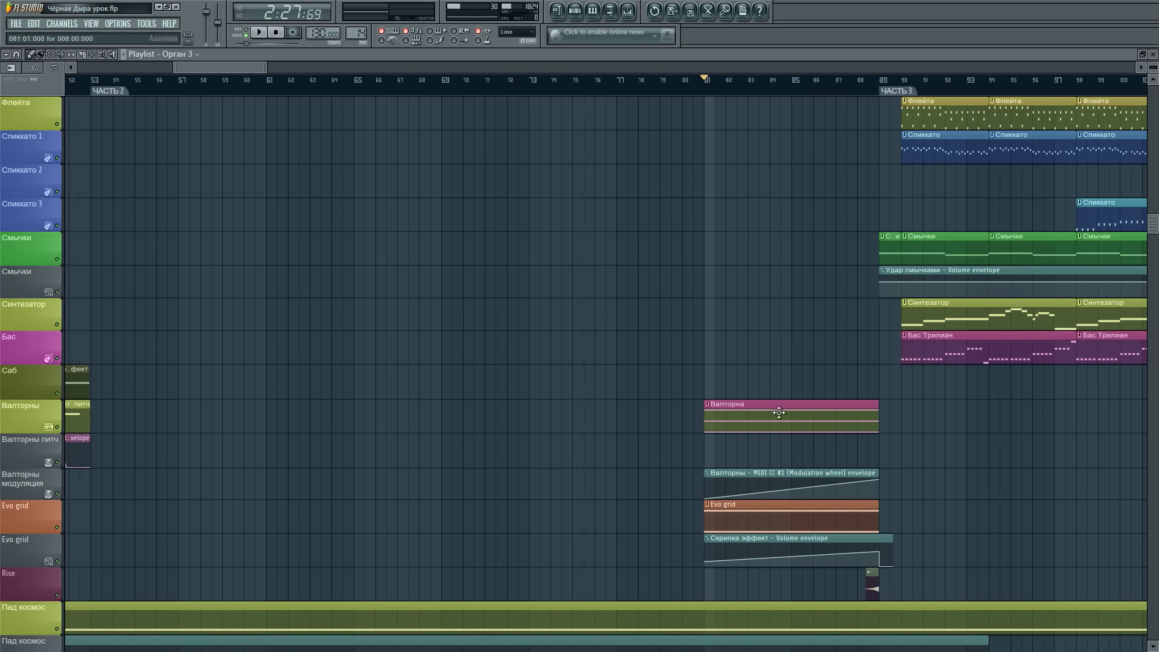
{"action": "scroll", "coordinate": [845, 427], "scroll_direction": "down", "scroll_amount": 4}
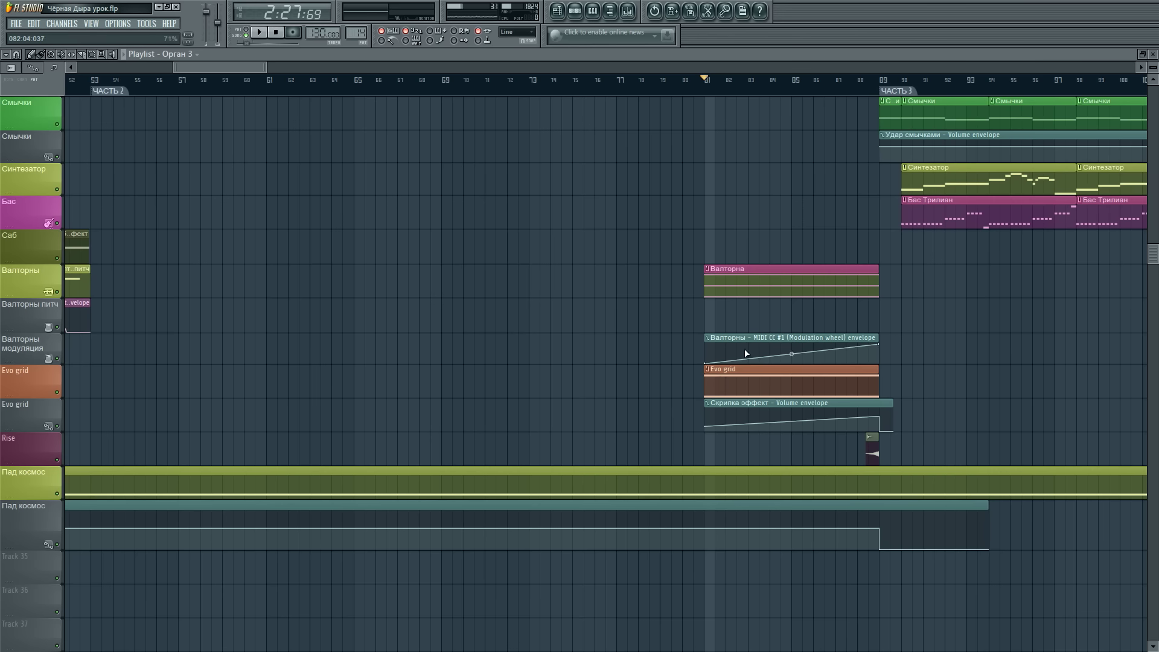
{"action": "scroll", "coordinate": [871, 446], "scroll_direction": "up", "scroll_amount": 5, "text": "ctrl"}
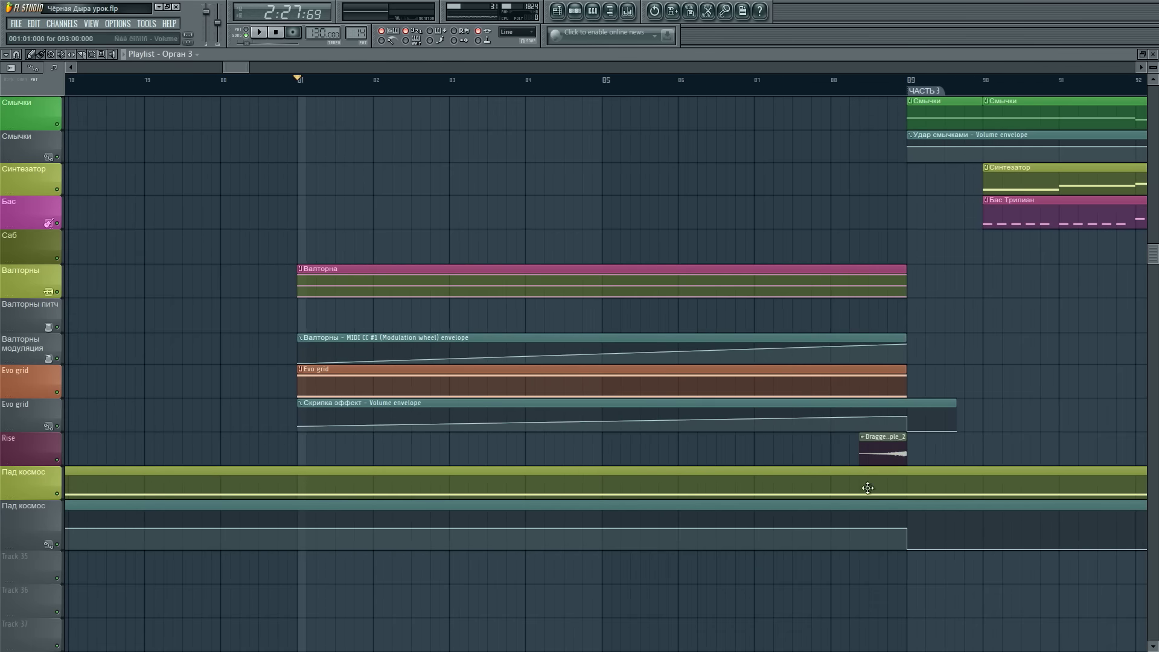
- Open the Rise clip's sample settings and look over the transition around the ЧАСТЬ 3 marker at bar 89
{"action": "double_click", "coordinate": [884, 442]}
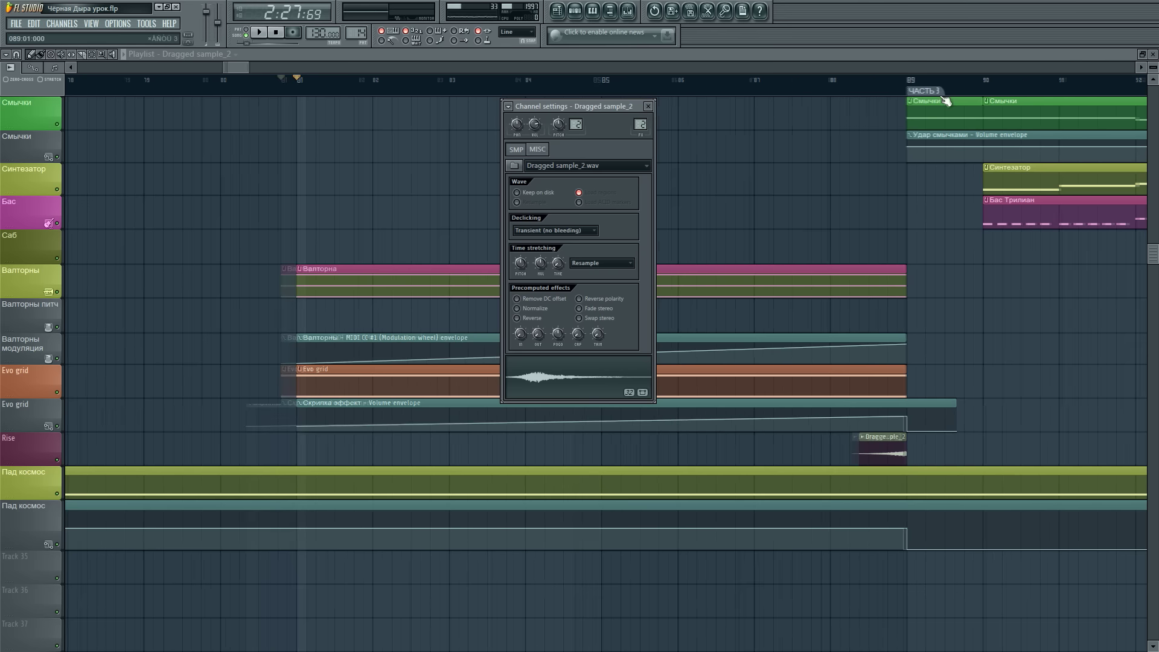
{"action": "scroll", "coordinate": [875, 450], "scroll_direction": "up", "scroll_amount": 3}
{"action": "mouse_move", "coordinate": [847, 451]}
{"action": "left_mouse_down"}
{"action": "mouse_move", "coordinate": [1048, 451]}
{"action": "mouse_move", "coordinate": [815, 451]}
{"action": "mouse_move", "coordinate": [847, 451]}
{"action": "left_mouse_up"}
{"action": "scroll", "coordinate": [866, 409], "scroll_direction": "up", "scroll_amount": 1}
{"action": "scroll", "coordinate": [866, 409], "scroll_direction": "up", "scroll_amount": 5}
{"action": "scroll", "coordinate": [871, 84], "scroll_direction": "down", "scroll_amount": 6}
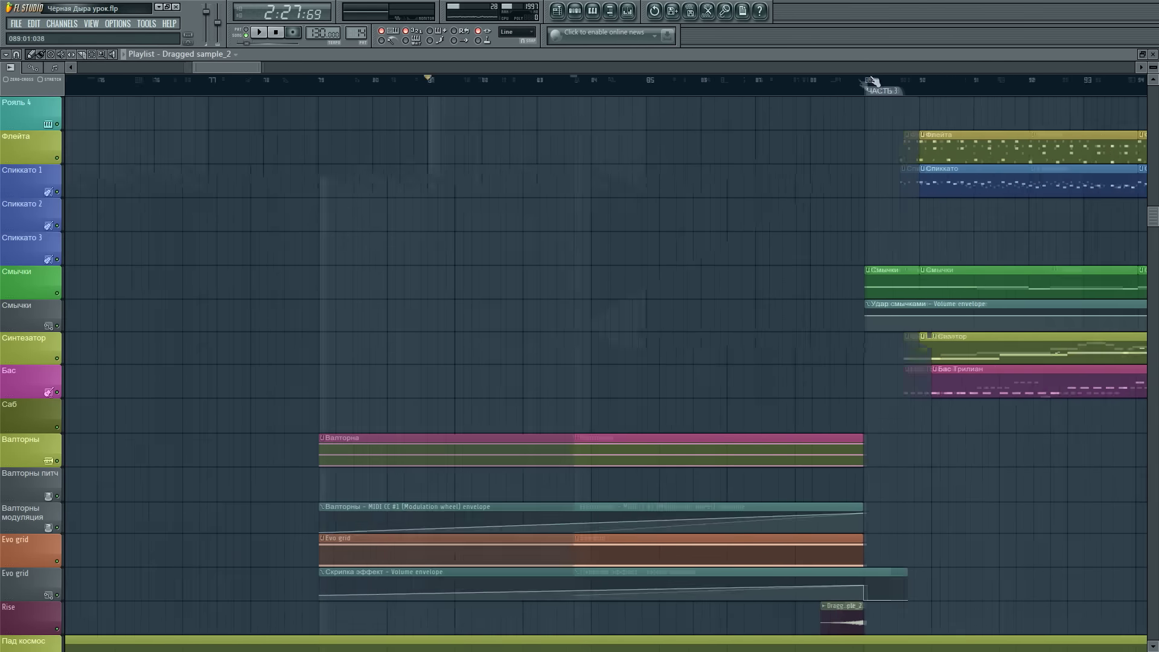
{"action": "scroll", "coordinate": [872, 90], "scroll_direction": "up", "scroll_amount": 5}
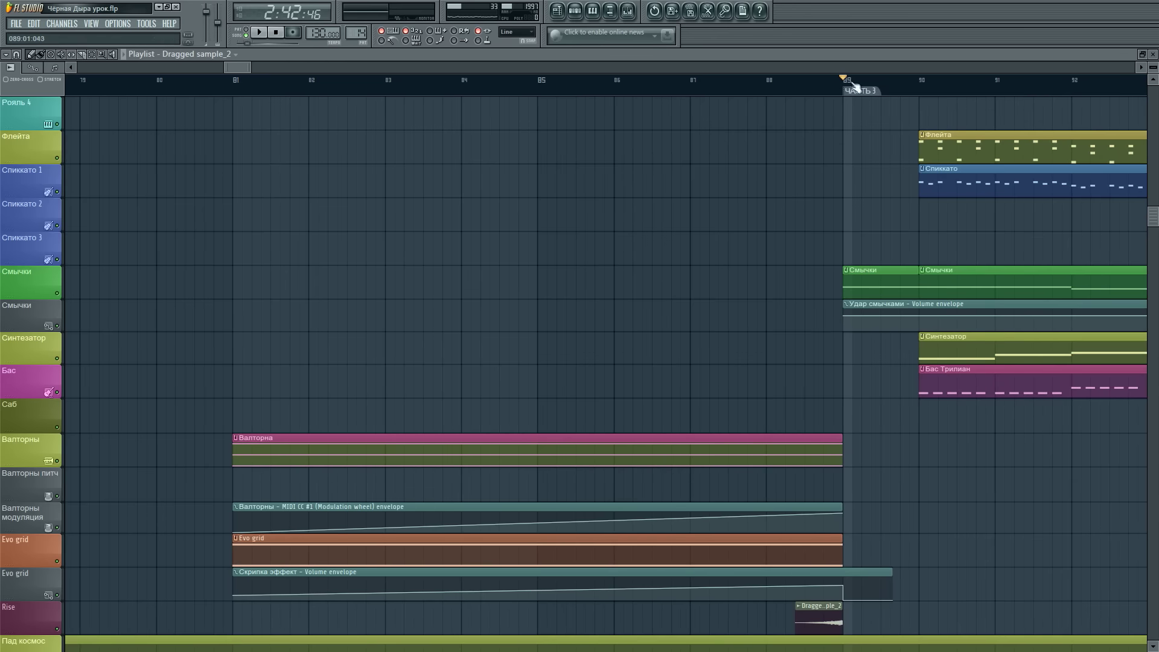
{"action": "scroll", "coordinate": [920, 90], "scroll_direction": "down", "scroll_amount": 4}
{"action": "scroll", "coordinate": [1027, 329], "scroll_direction": "down", "scroll_amount": 8}
{"action": "scroll", "coordinate": [1027, 331], "scroll_direction": "up", "scroll_amount": 5}
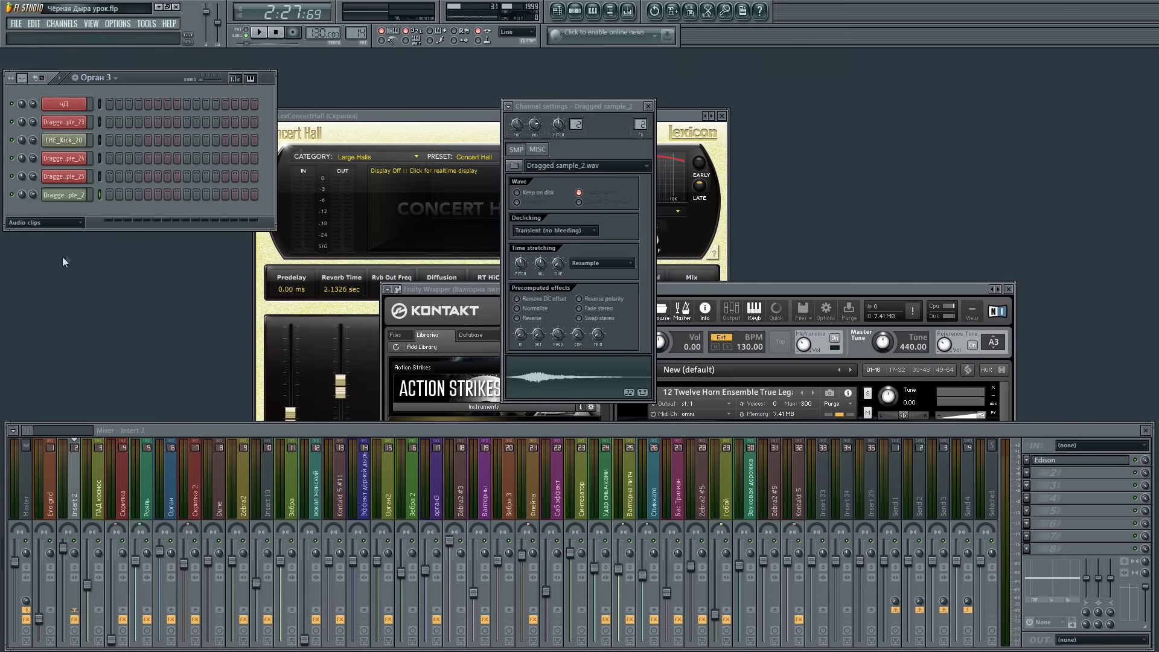
- Show the Unsorted channels, open the Валторны channel's Kontakt instrument, and reposition its window for viewing
{"action": "left_click", "coordinate": [81, 222]}
{"action": "left_click", "coordinate": [57, 269]}
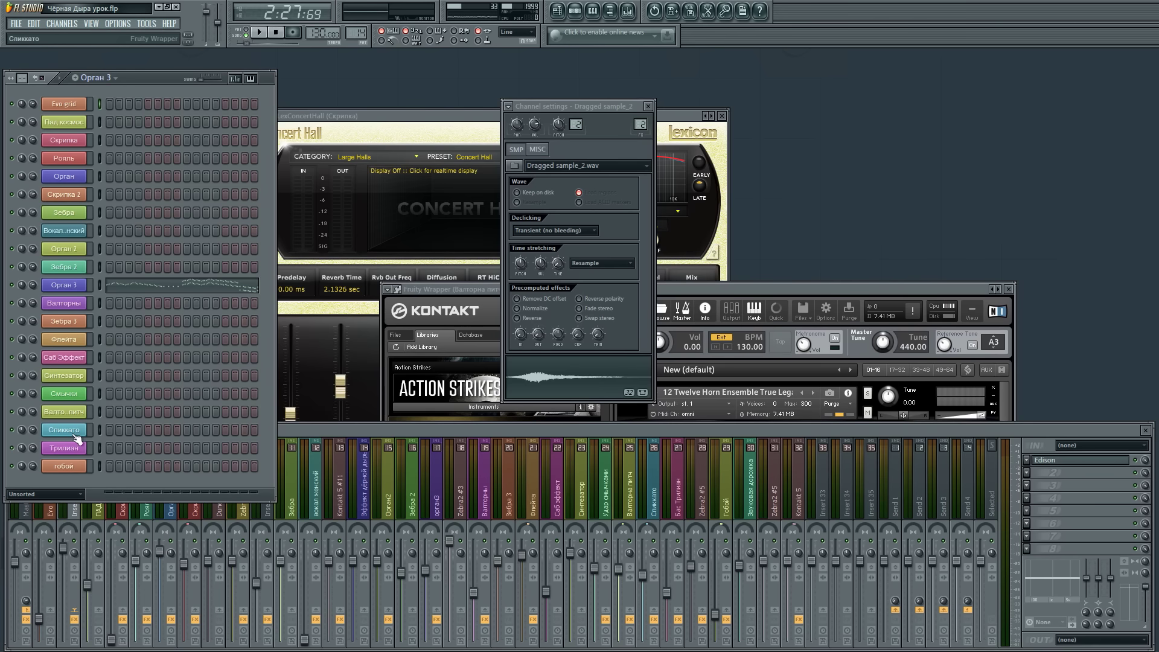
{"action": "left_click", "coordinate": [64, 303]}
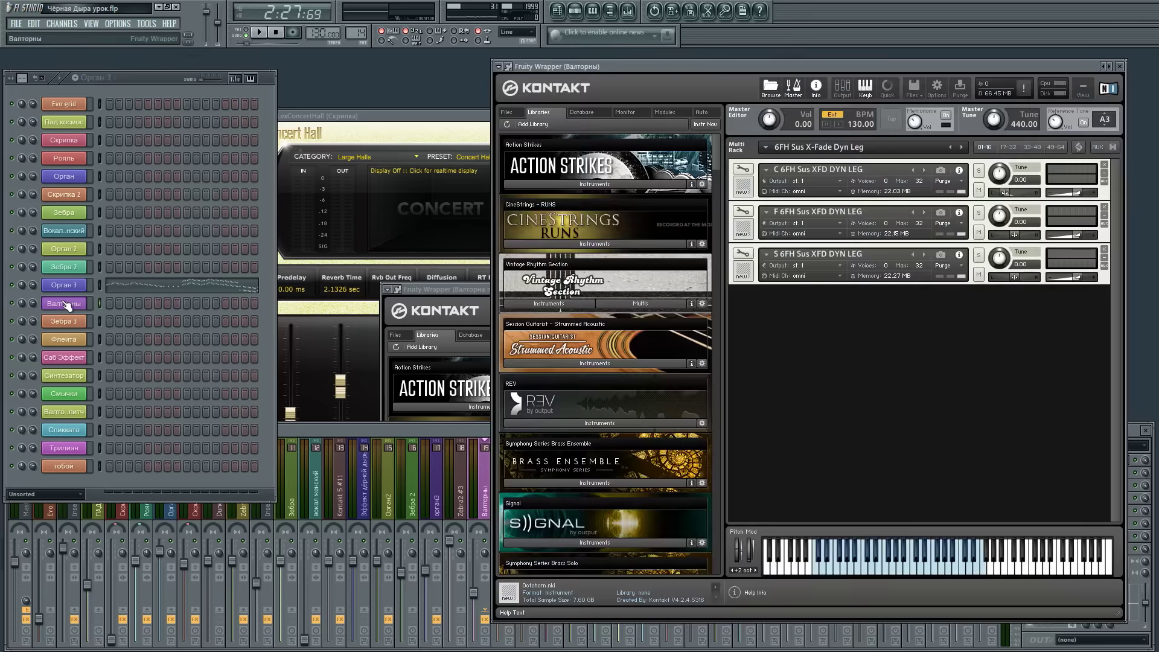
{"action": "left_click_drag", "start_coordinate": [689, 67], "coordinate": [558, 47]}
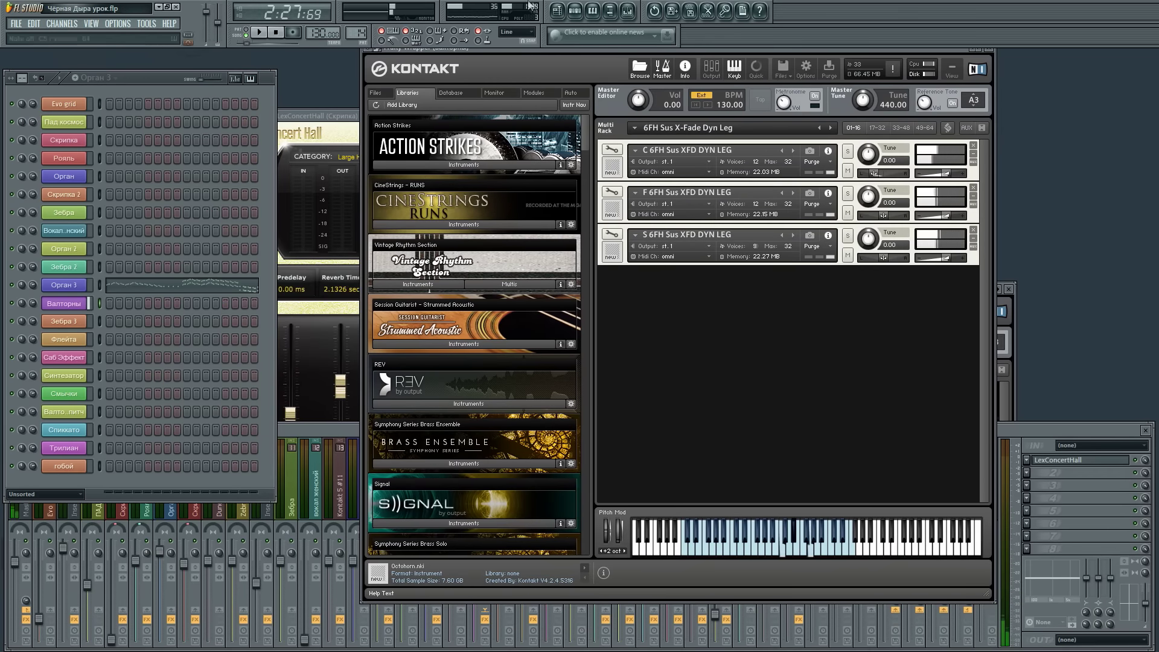
- Move the playhead to about bar 85 in the playlist and audition a note on the Валторны instrument
{"action": "key", "text": "F5"}
{"action": "mouse_move", "coordinate": [789, 91]}
{"action": "left_mouse_down"}
{"action": "mouse_move", "coordinate": [868, 99]}
{"action": "mouse_move", "coordinate": [855, 96]}
{"action": "left_mouse_up"}
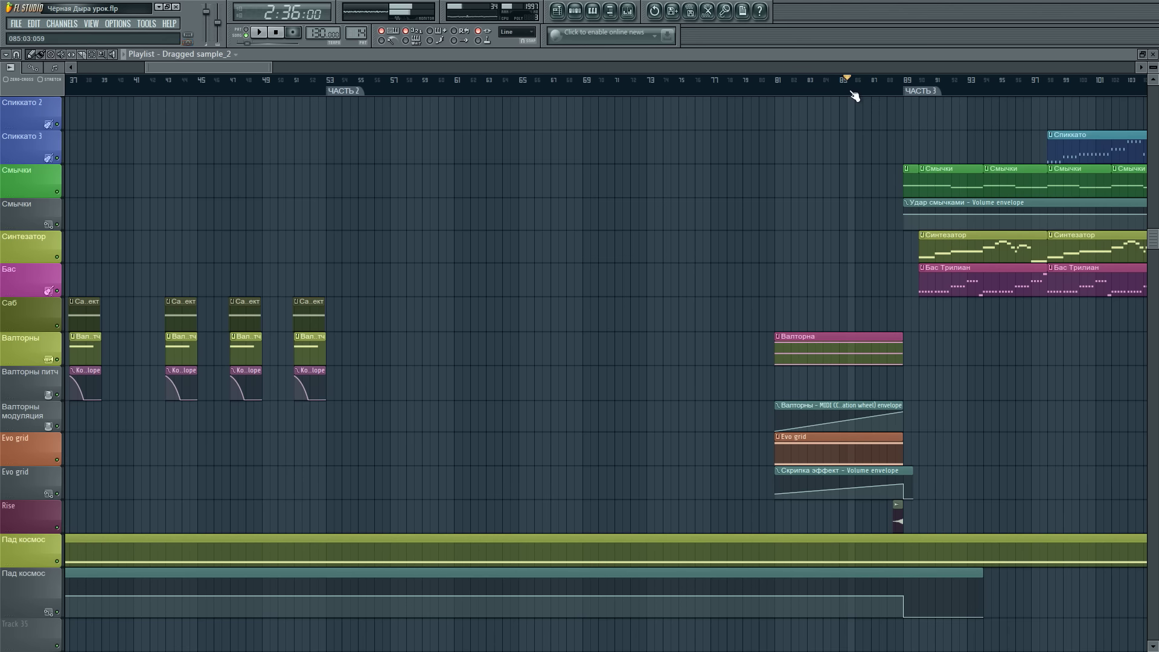
{"action": "key", "text": "F5"}
{"action": "left_click", "coordinate": [634, 534]}
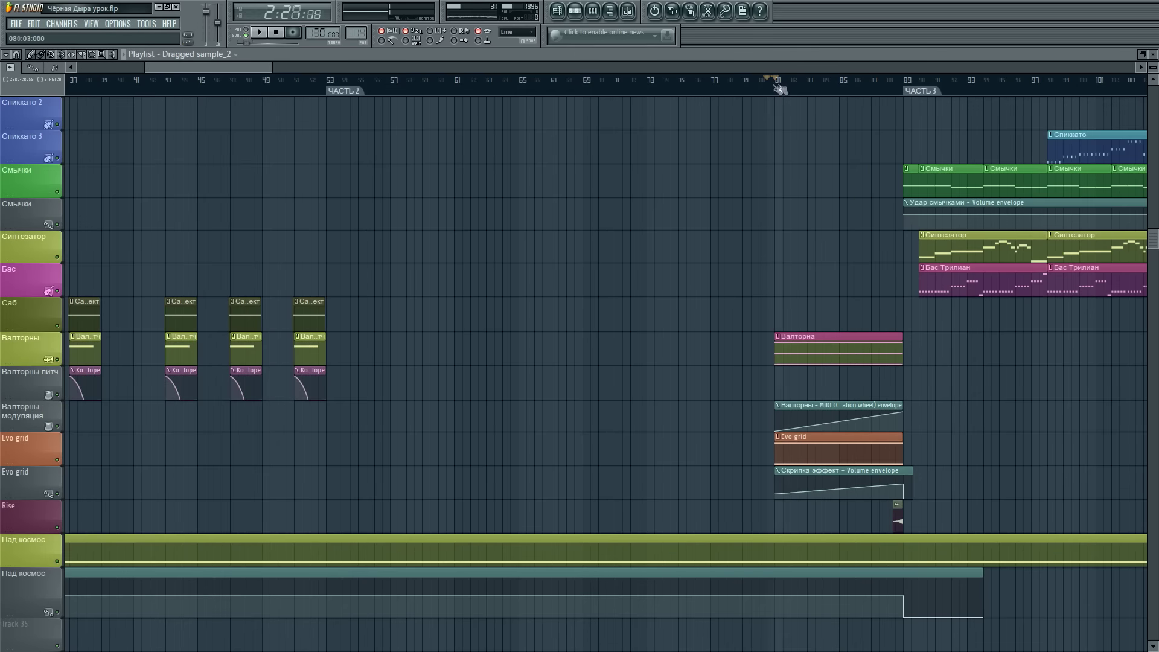
- Play the build-up from bar 81 into ЧАСТЬ 3, check the Валторны track in the mixer, and stop playback
{"action": "left_click", "coordinate": [779, 85]}
{"action": "key", "text": "space"}
{"action": "left_click", "coordinate": [628, 10]}
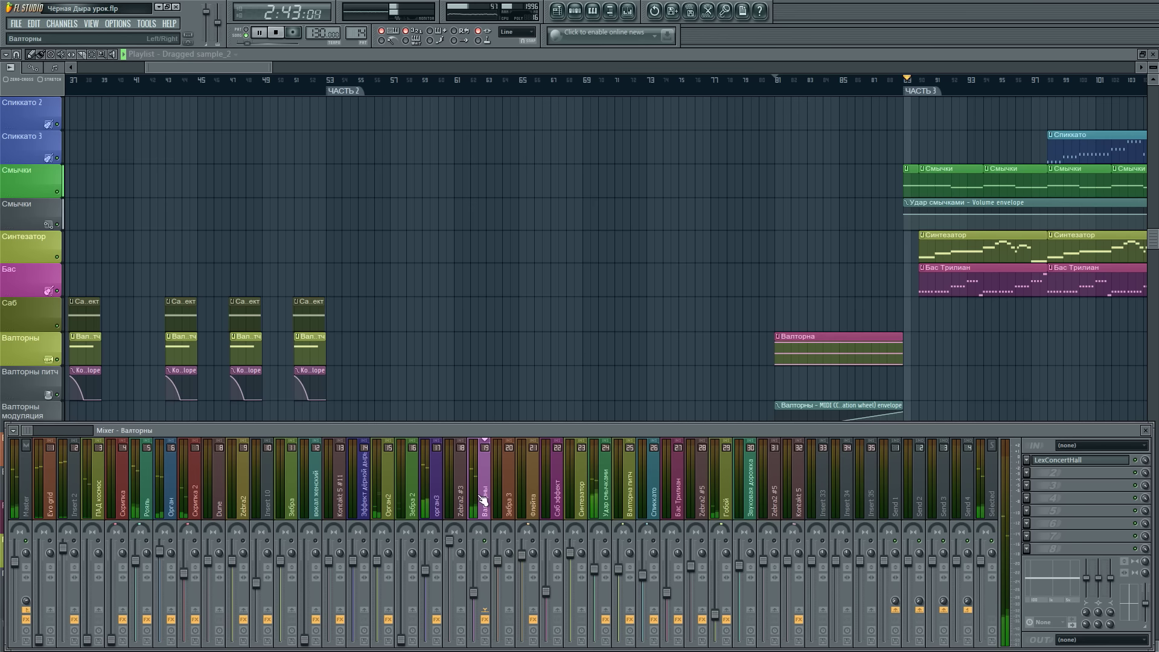
{"action": "key", "text": "space"}
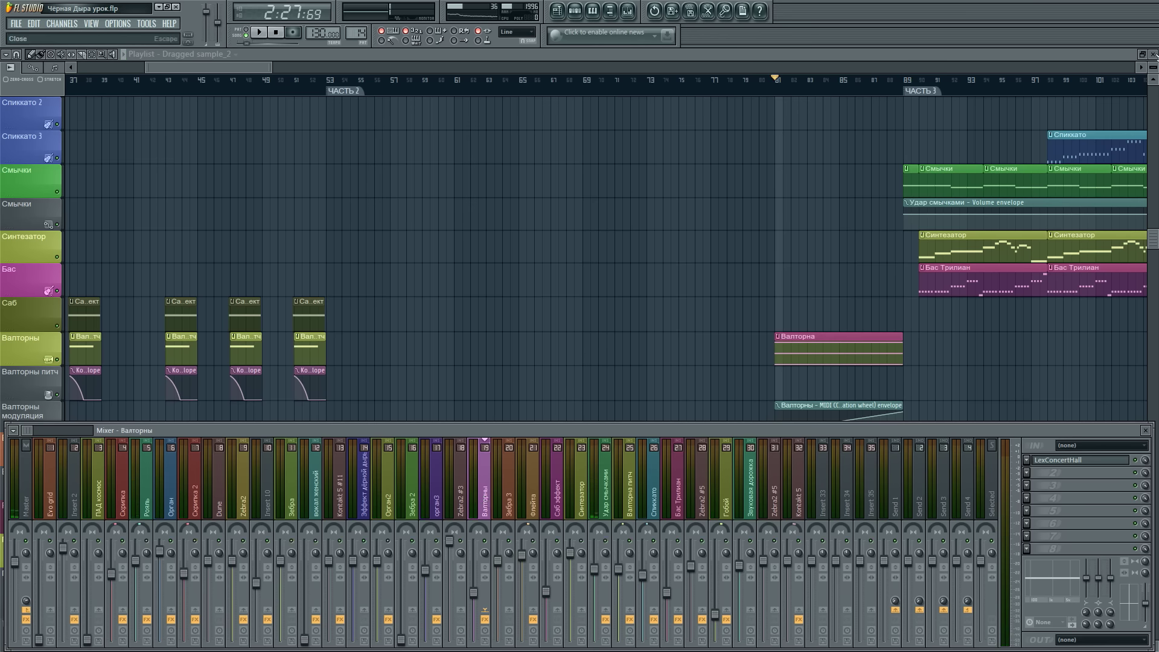
- Open the Evo grid channel's Kontakt instrument and check its mixer track and its playlist clip before ЧАСТЬ 3
{"action": "key", "text": "F9"}
{"action": "scroll", "coordinate": [672, 117], "scroll_direction": "right", "scroll_amount": 3}
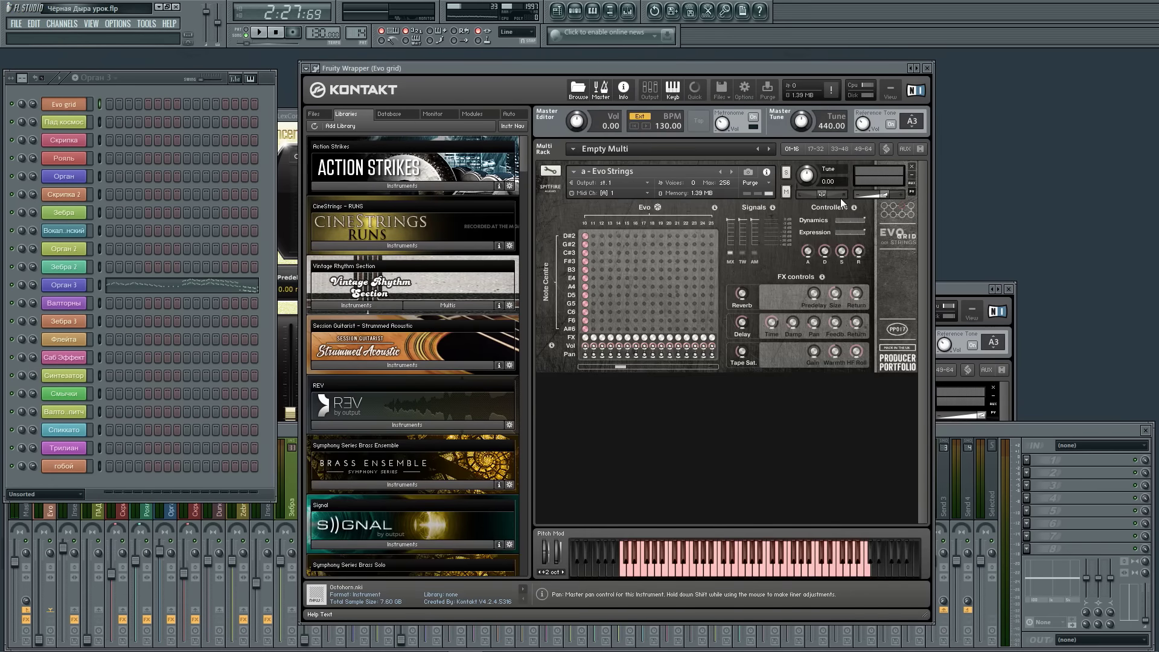
{"action": "left_click_drag", "start_coordinate": [631, 70], "coordinate": [647, 66]}
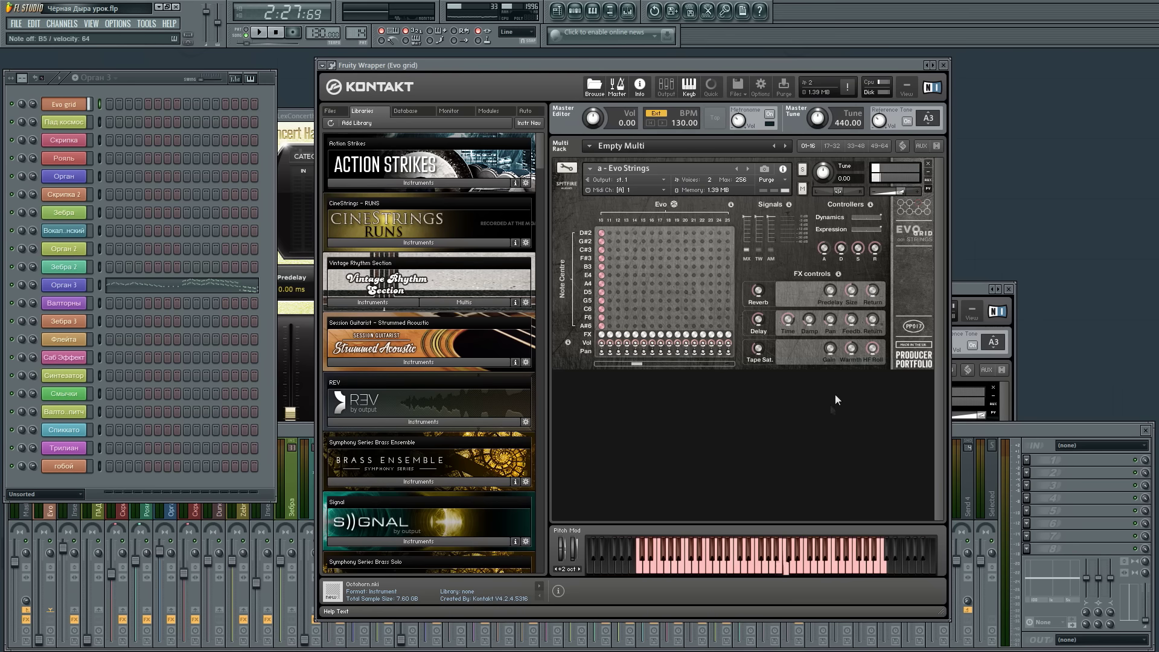
{"action": "left_click", "coordinate": [1108, 427]}
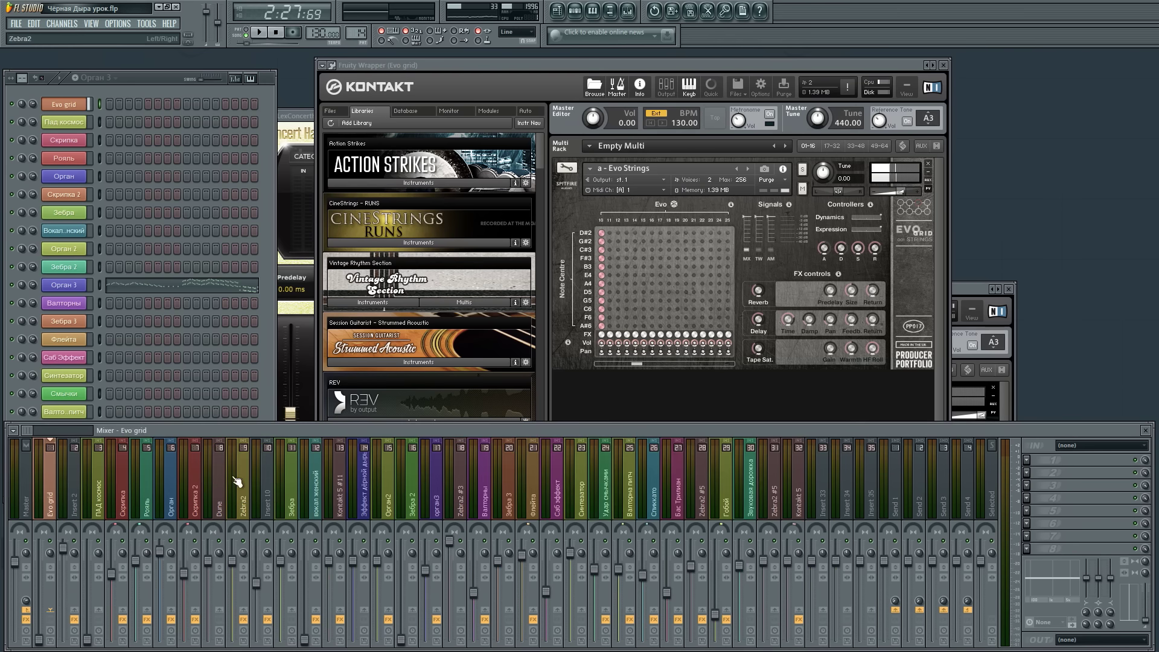
{"action": "left_click", "coordinate": [557, 12]}
{"action": "left_click", "coordinate": [690, 82]}
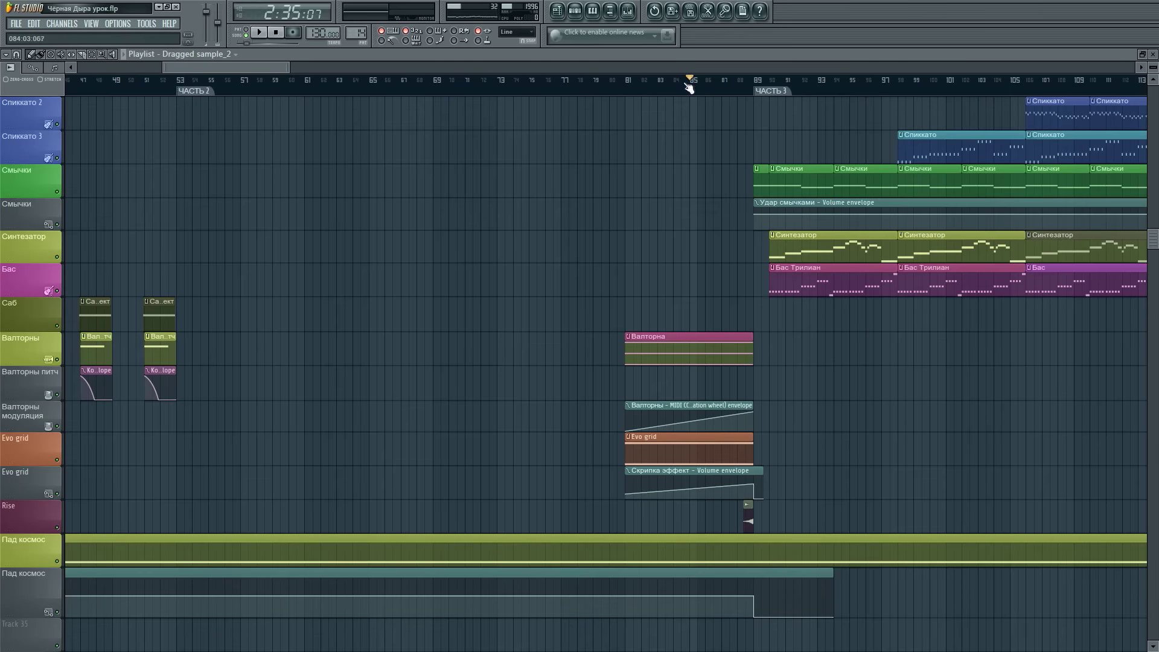
{"action": "left_click", "coordinate": [1153, 54]}
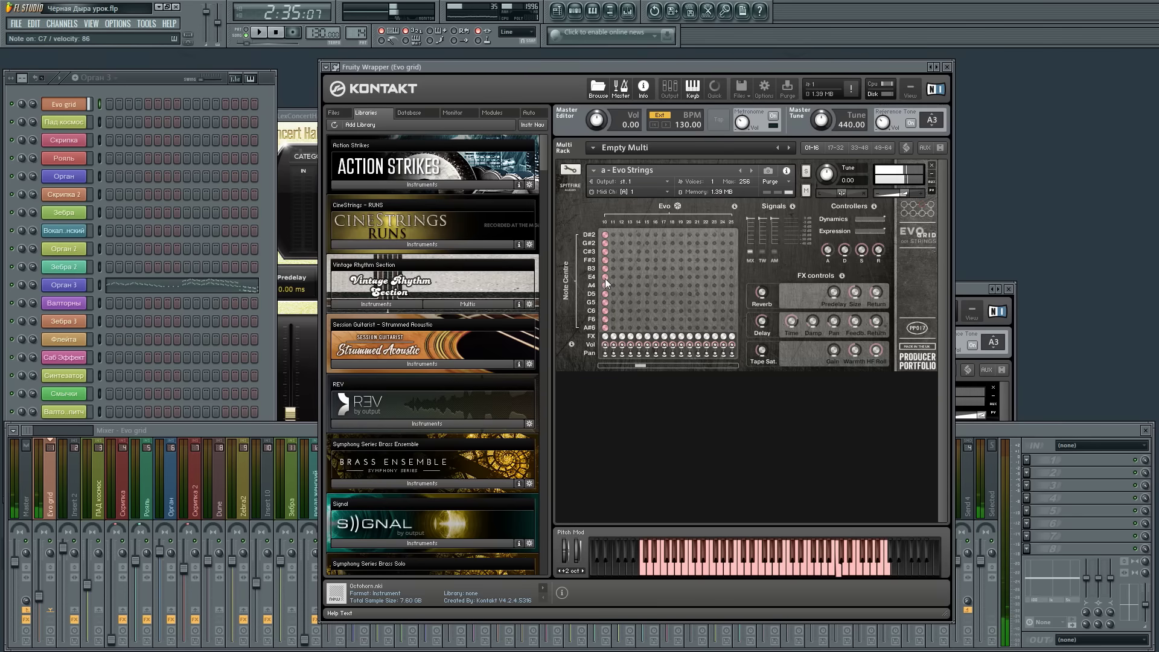
- Try scattering the Evo Strings grid pegs for G#2, B3, A4, D5, G5 and C6 across different columns
{"action": "left_click", "coordinate": [639, 269]}
{"action": "left_click", "coordinate": [647, 285]}
{"action": "left_click", "coordinate": [655, 302]}
{"action": "left_click", "coordinate": [698, 294]}
{"action": "left_click", "coordinate": [681, 243]}
{"action": "left_click", "coordinate": [664, 286]}
{"action": "left_click", "coordinate": [681, 294]}
{"action": "left_click", "coordinate": [690, 311]}
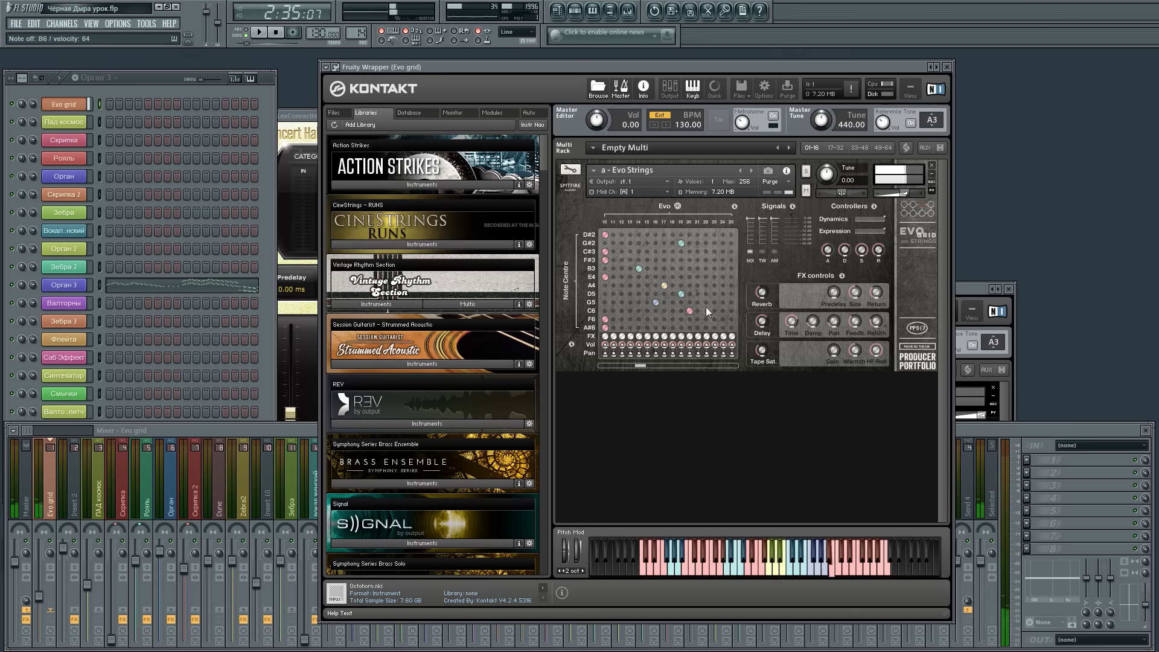
- Return the Evo Strings pegs for A4, B3, D5, G5 and C6 to the grid's first column
{"action": "left_click", "coordinate": [606, 286]}
{"action": "left_click", "coordinate": [605, 271]}
{"action": "left_click", "coordinate": [605, 295]}
{"action": "left_click", "coordinate": [605, 303]}
{"action": "left_click", "coordinate": [605, 312]}
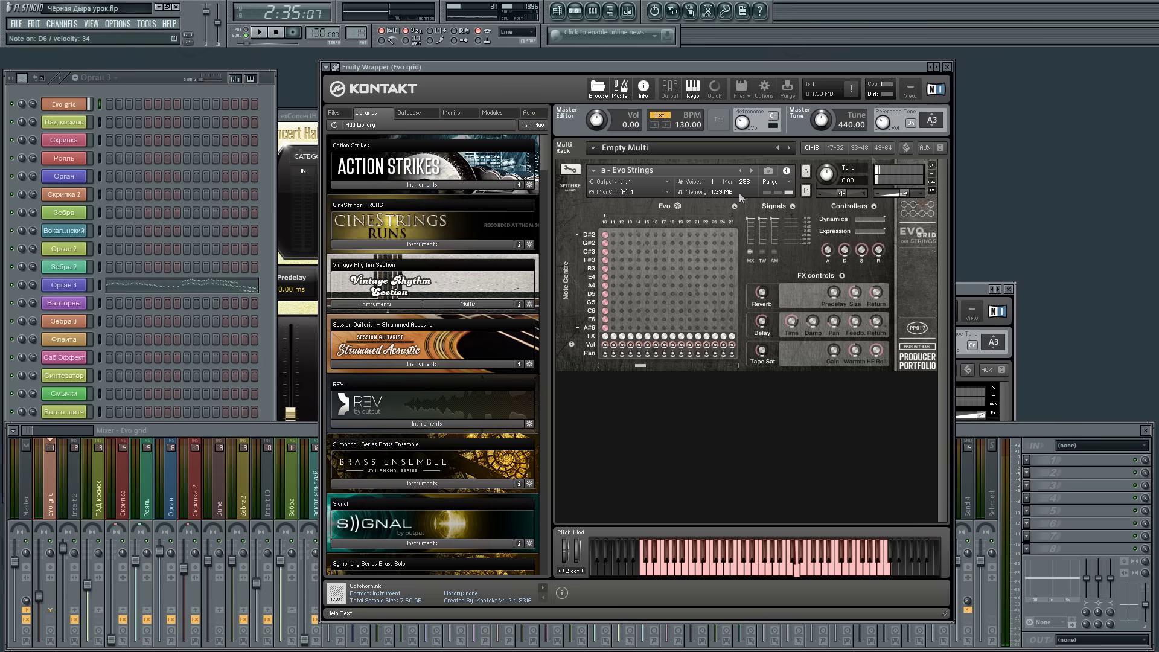
- Close the Evo grid instrument, return to the playlist, and inspect the Rise clip's Dragged sample_2.wav settings
{"action": "left_click", "coordinate": [947, 67]}
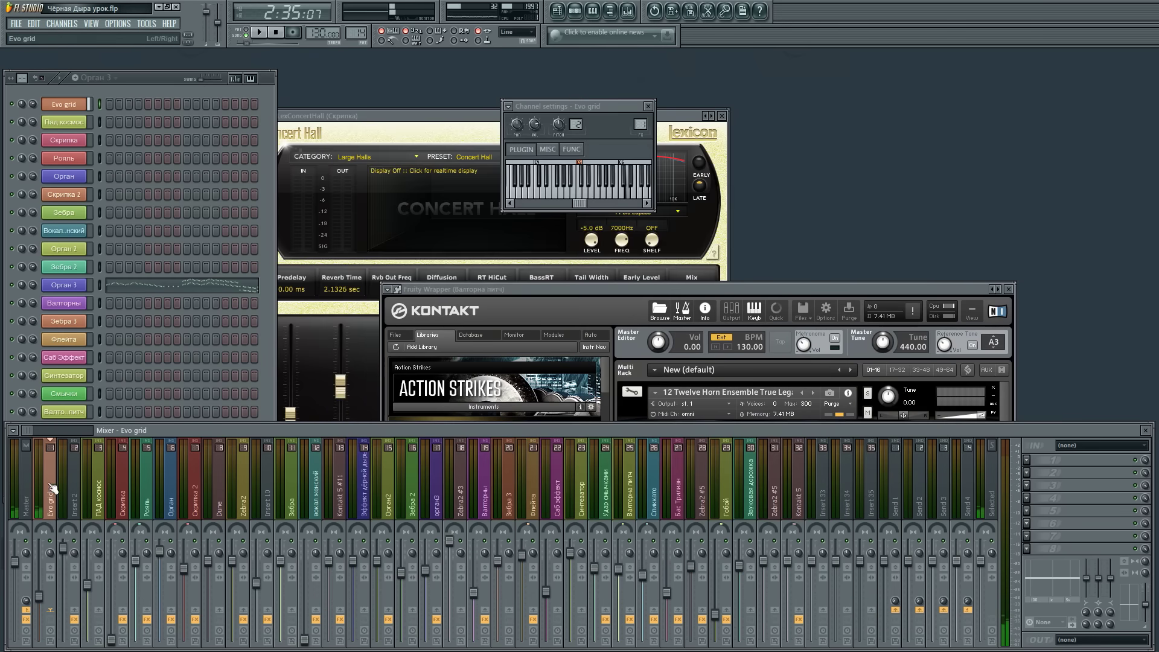
{"action": "left_click", "coordinate": [559, 11]}
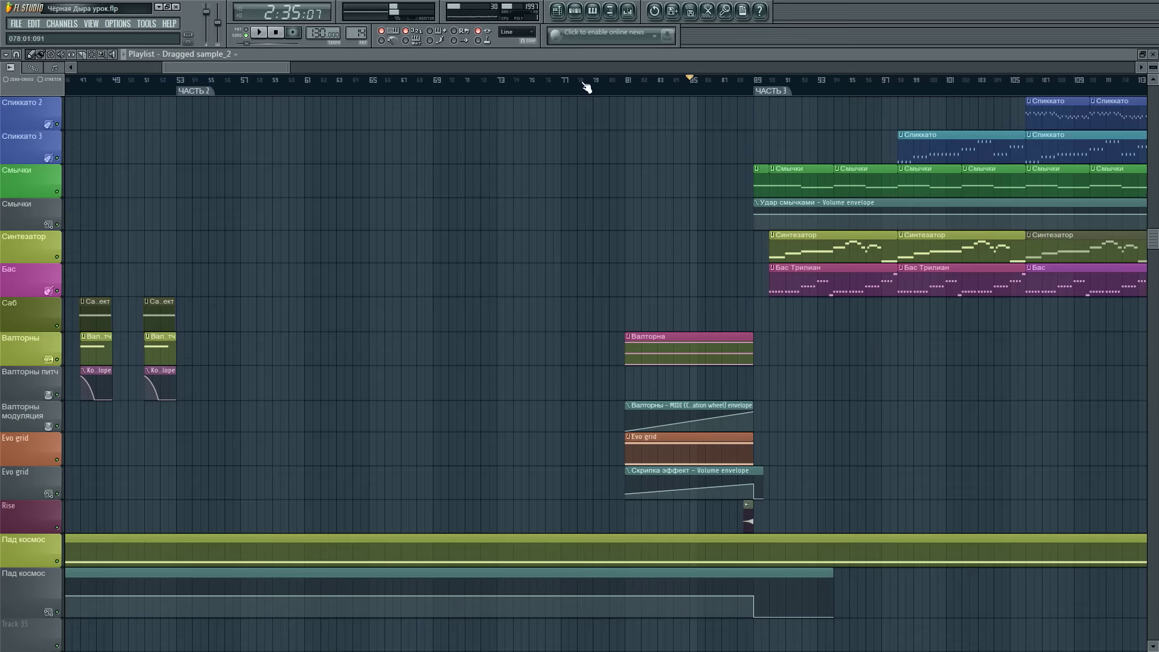
{"action": "scroll", "coordinate": [586, 85], "scroll_direction": "down", "scroll_amount": 3}
{"action": "scroll", "coordinate": [651, 92], "scroll_direction": "up", "scroll_amount": 3}
{"action": "scroll", "coordinate": [660, 88], "scroll_direction": "up", "scroll_amount": 4}
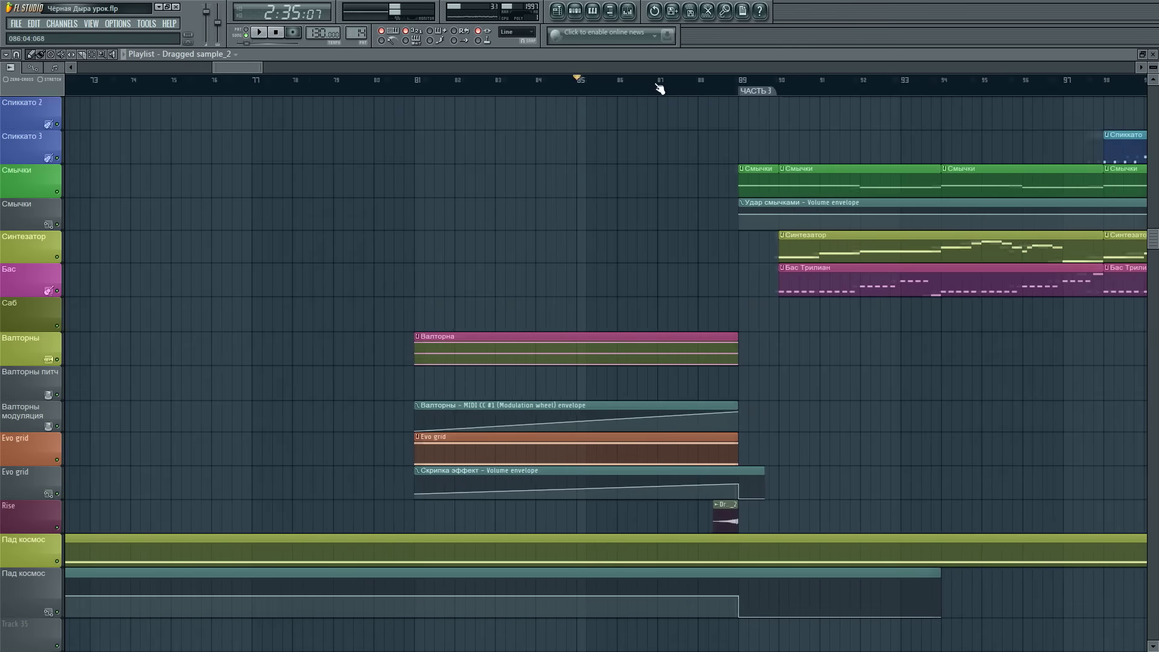
{"action": "double_click", "coordinate": [749, 515]}
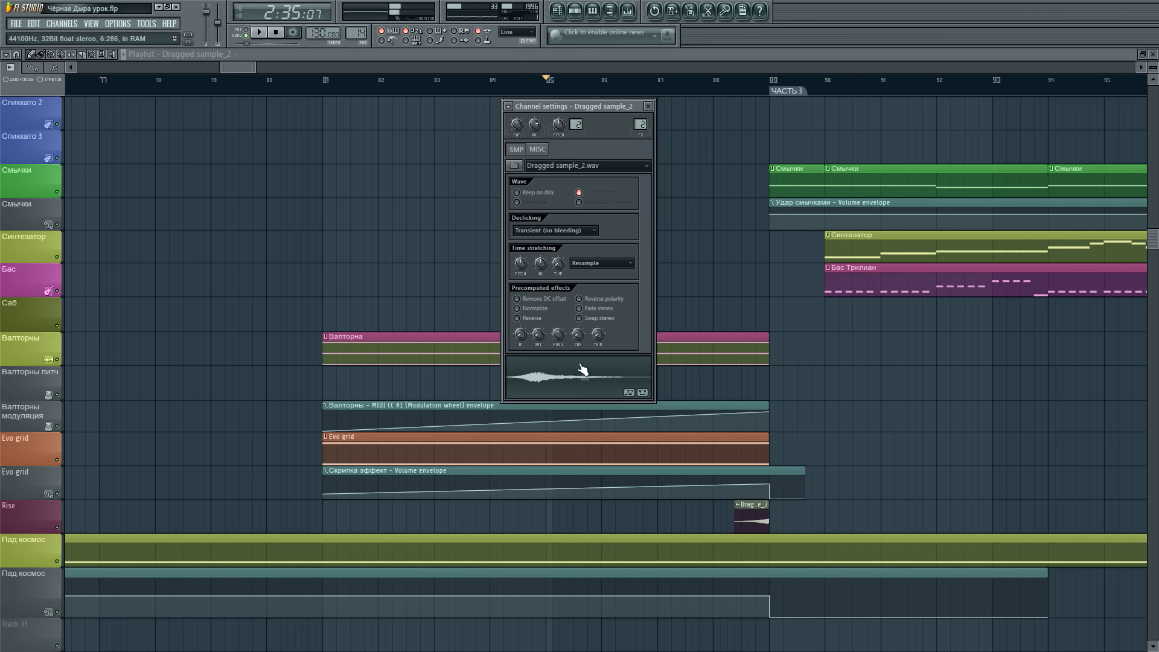
{"action": "left_click", "coordinate": [648, 107]}
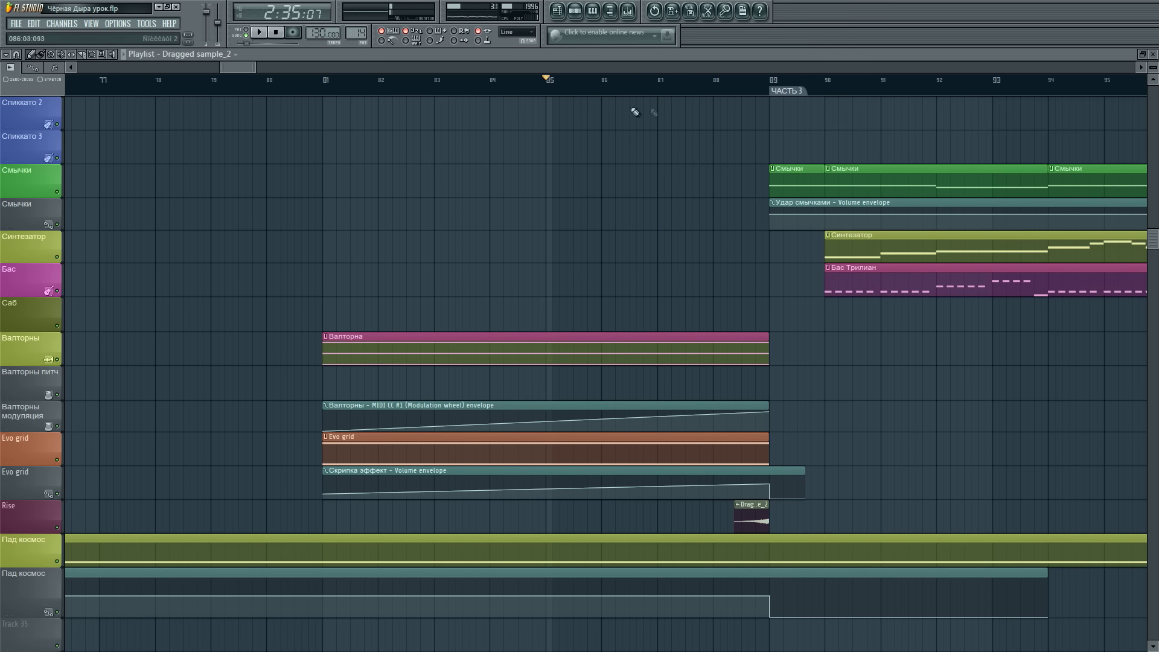
- Play the transition from bar 81 into ЧАСТЬ 3 while watching the mixer levels, then stop playback and close the mixer
{"action": "left_click", "coordinate": [422, 87]}
{"action": "key", "text": "space"}
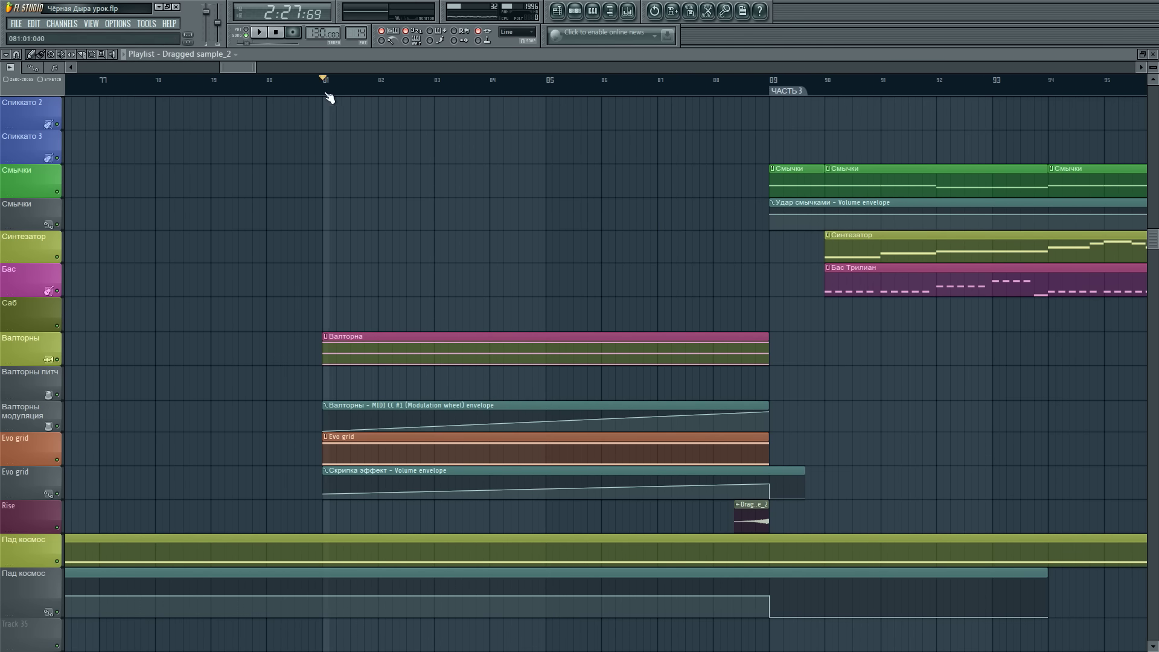
{"action": "key", "text": "F9"}
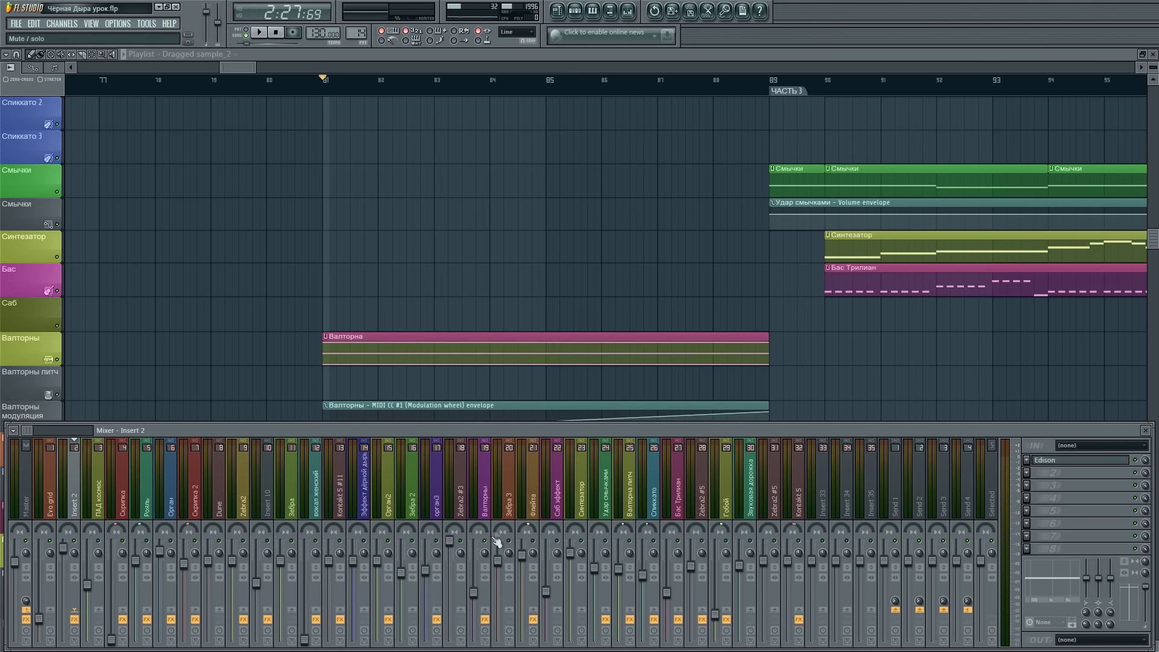
{"action": "key", "text": "space"}
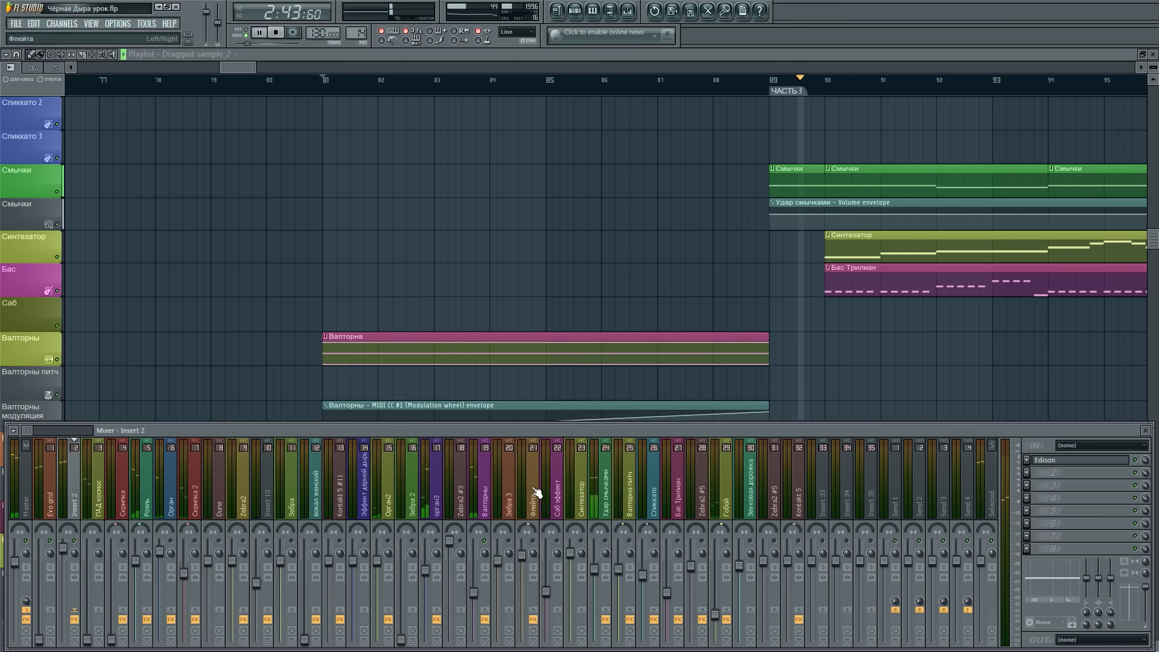
{"action": "key", "text": "space"}
{"action": "scroll", "coordinate": [483, 199], "scroll_direction": "down", "scroll_amount": 5}
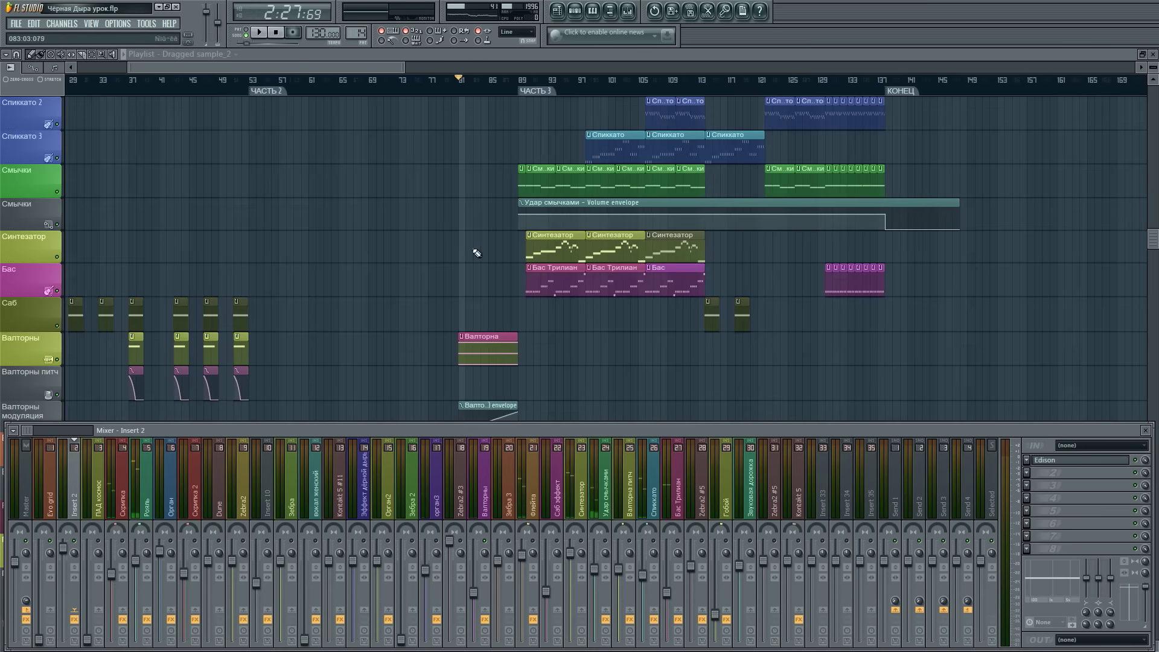
{"action": "left_click", "coordinate": [1145, 430]}
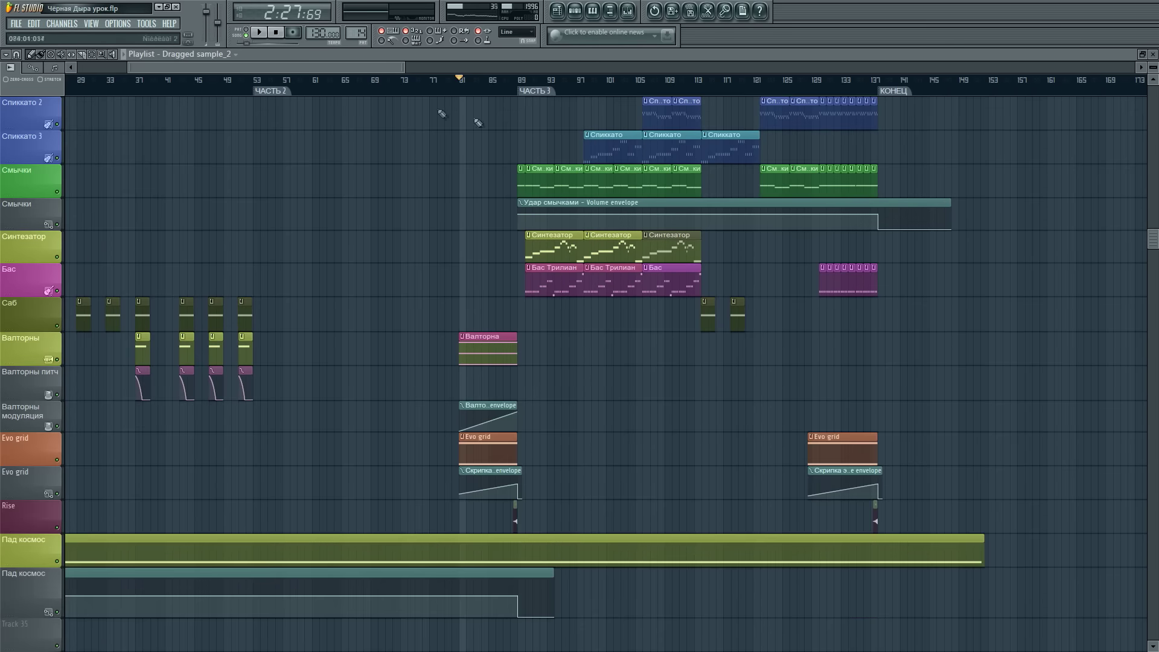
- Bring the whole arrangement into view and return the playhead to the start of ЧАСТЬ ПЕРВАЯ
{"action": "scroll", "coordinate": [479, 124], "scroll_direction": "down", "scroll_amount": 3}
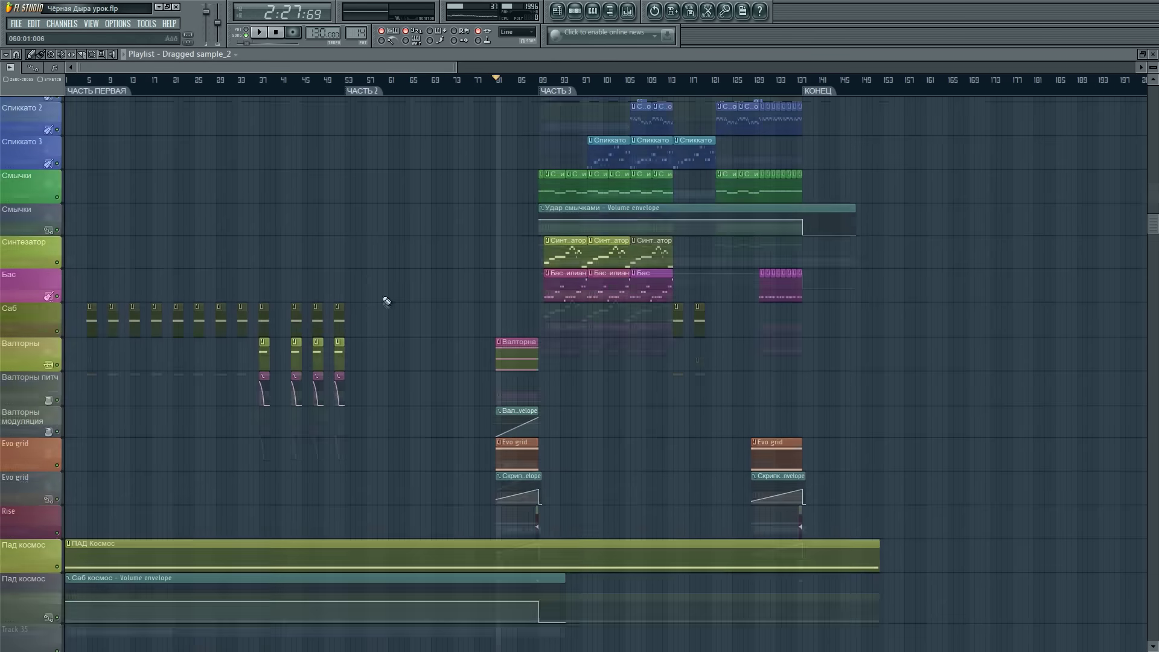
{"action": "scroll", "coordinate": [387, 300], "scroll_direction": "up", "scroll_amount": 6}
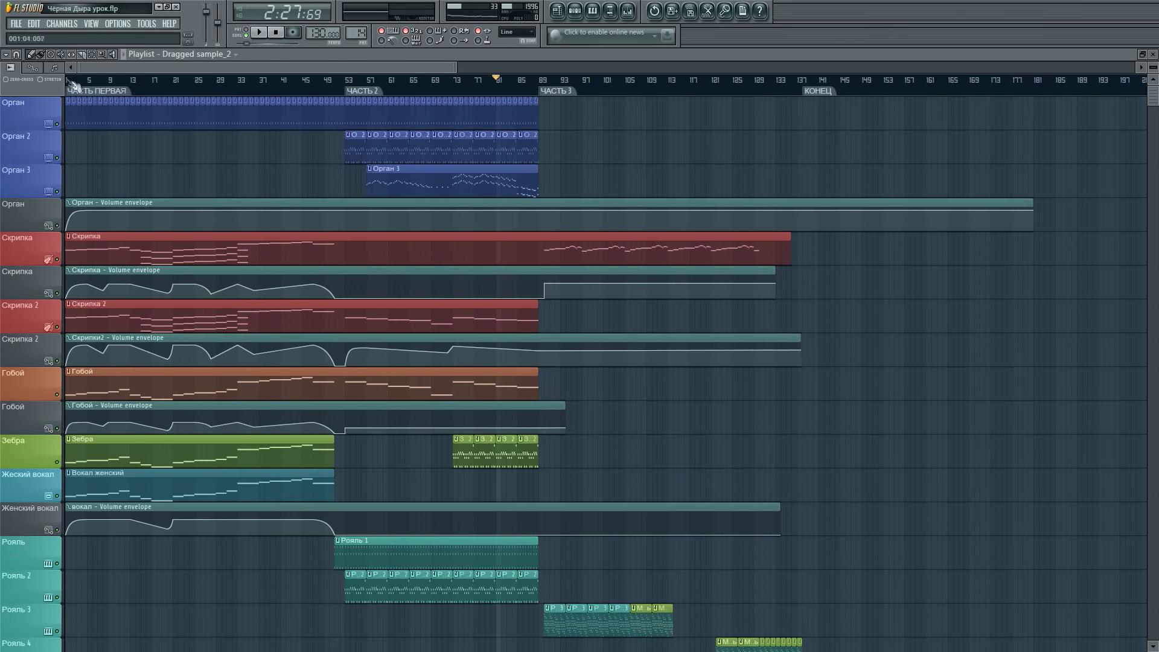
{"action": "scroll", "coordinate": [74, 87], "scroll_direction": "up", "scroll_amount": 3}
{"action": "left_click", "coordinate": [629, 12]}
{"action": "left_click", "coordinate": [340, 492]}
{"action": "left_click", "coordinate": [85, 54]}
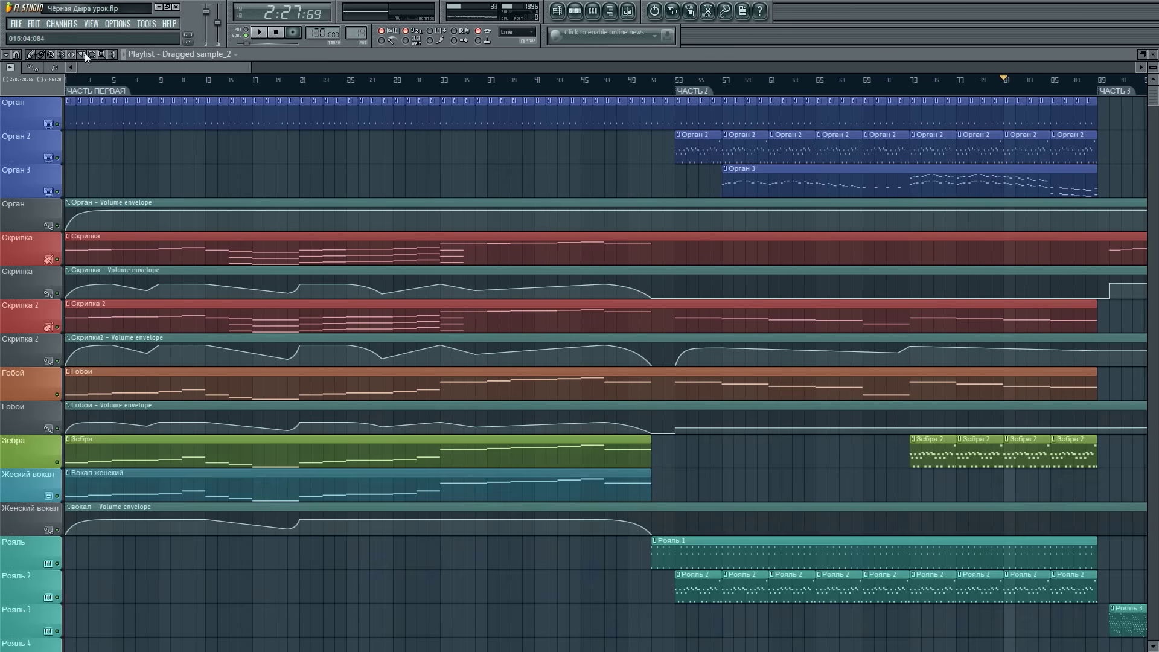
{"action": "scroll", "coordinate": [111, 80], "scroll_direction": "up", "scroll_amount": 3}
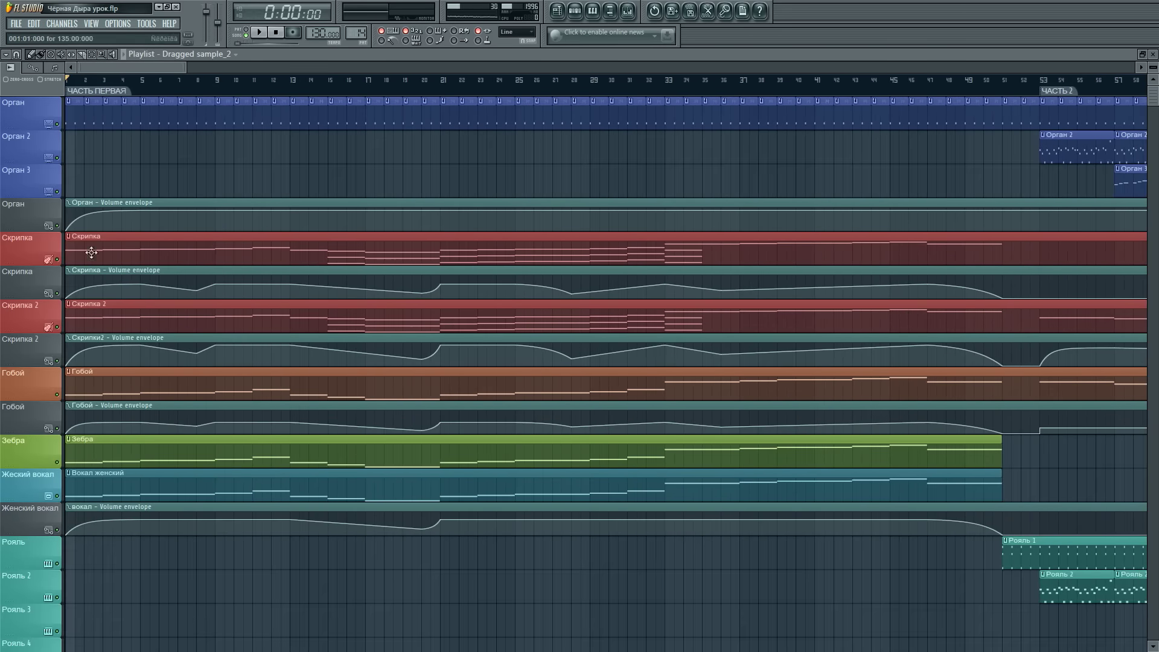
- Examine the ЧАСТЬ ПЕРВАЯ tracks, focusing on the Саб, Валторны and Валторны питч clips before ЧАСТЬ 2
{"action": "scroll", "coordinate": [96, 229], "scroll_direction": "down", "scroll_amount": 2}
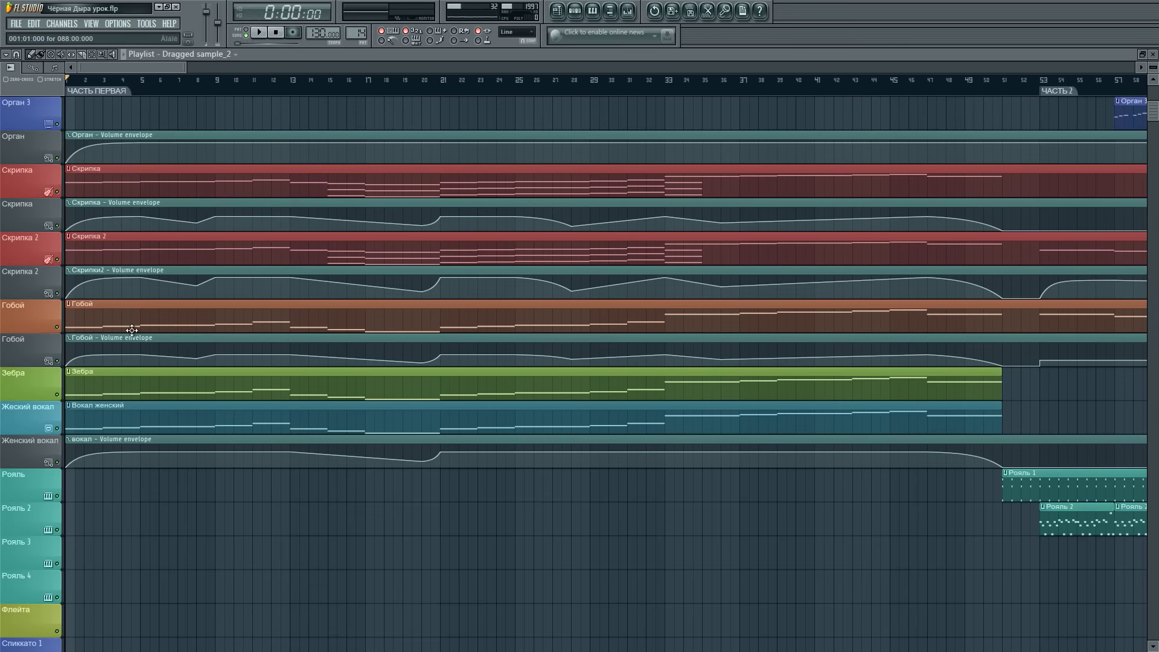
{"action": "scroll", "coordinate": [137, 391], "scroll_direction": "down", "scroll_amount": 18}
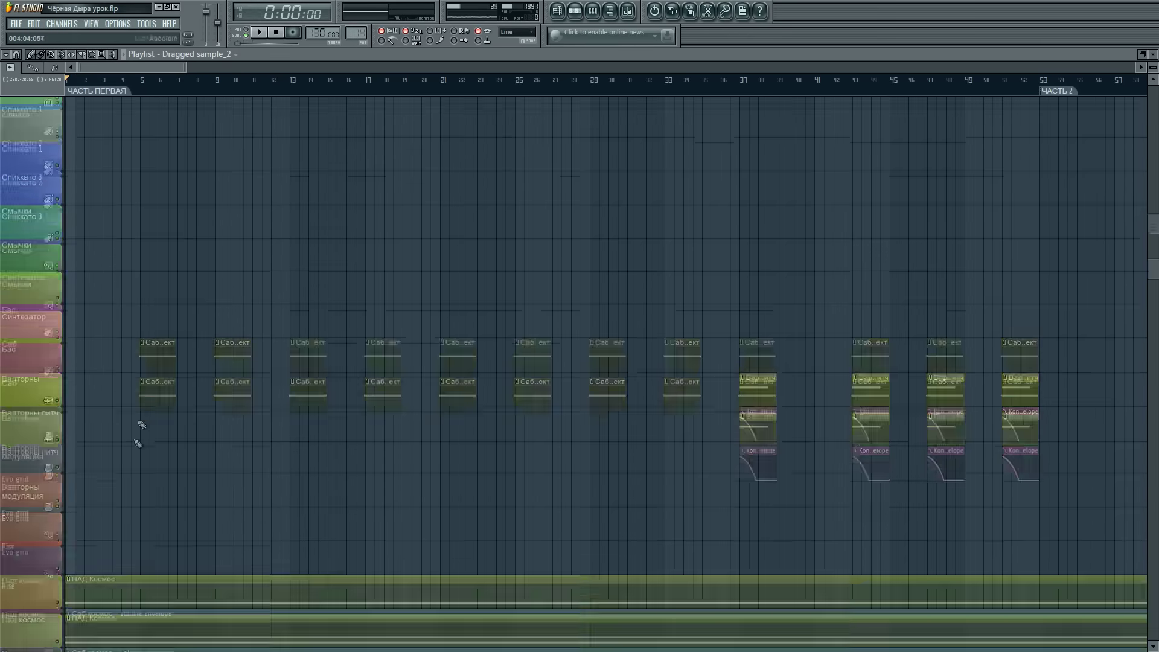
{"action": "scroll", "coordinate": [489, 90], "scroll_direction": "down", "scroll_amount": 5}
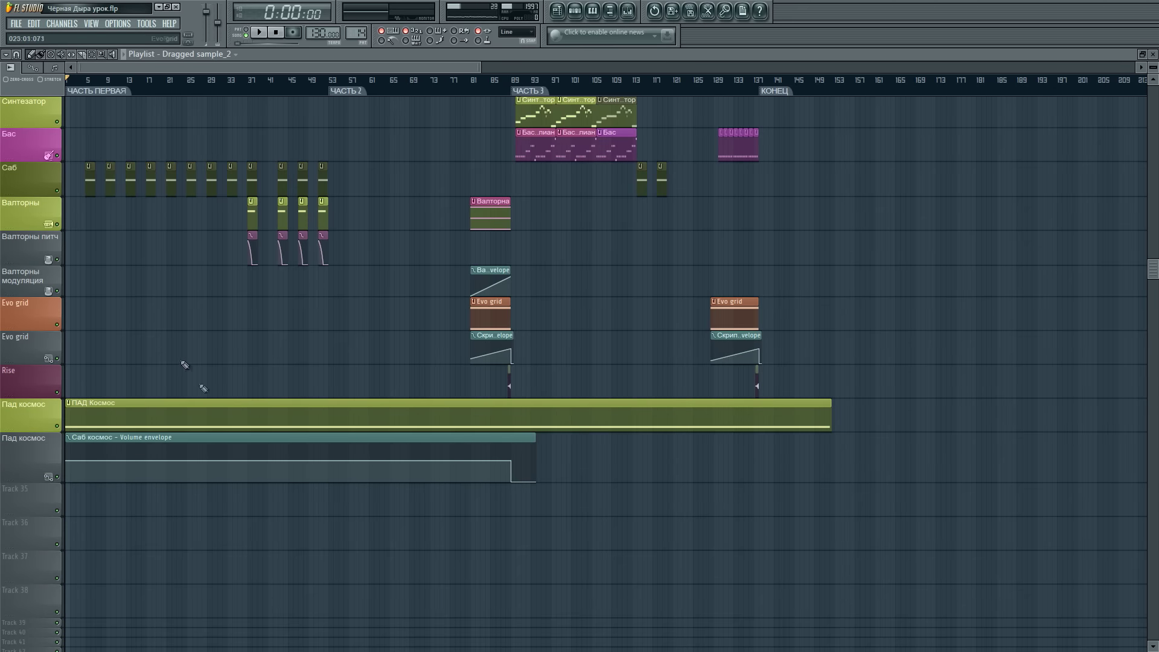
{"action": "scroll", "coordinate": [150, 182], "scroll_direction": "up", "scroll_amount": 5}
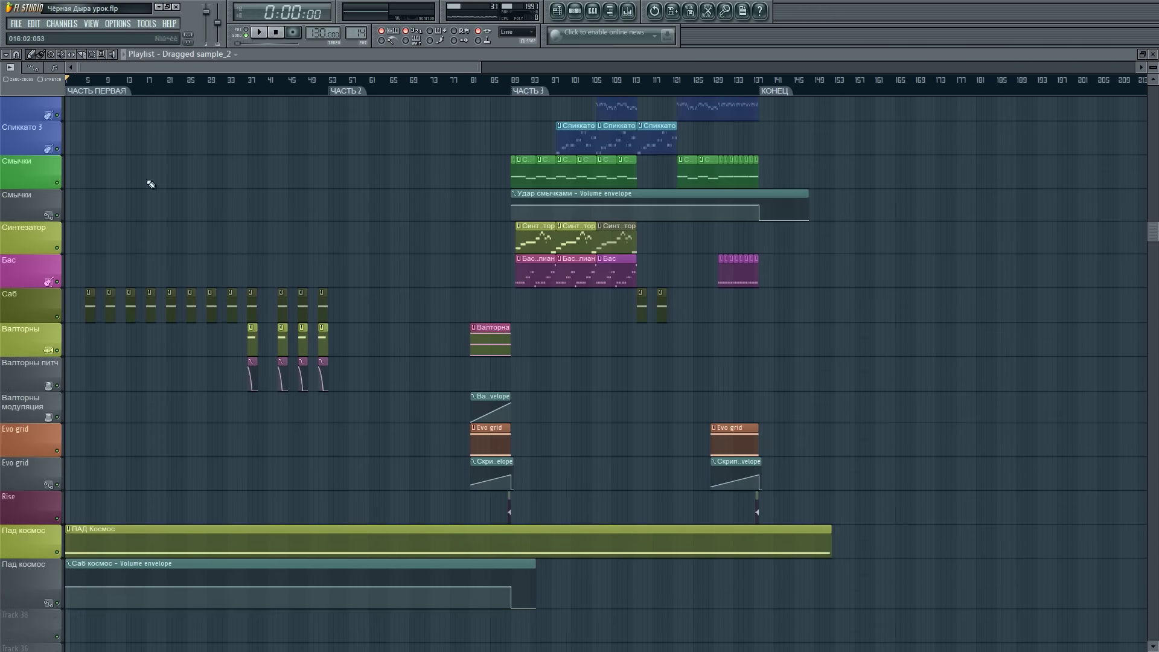
{"action": "scroll", "coordinate": [165, 85], "scroll_direction": "up", "scroll_amount": 5}
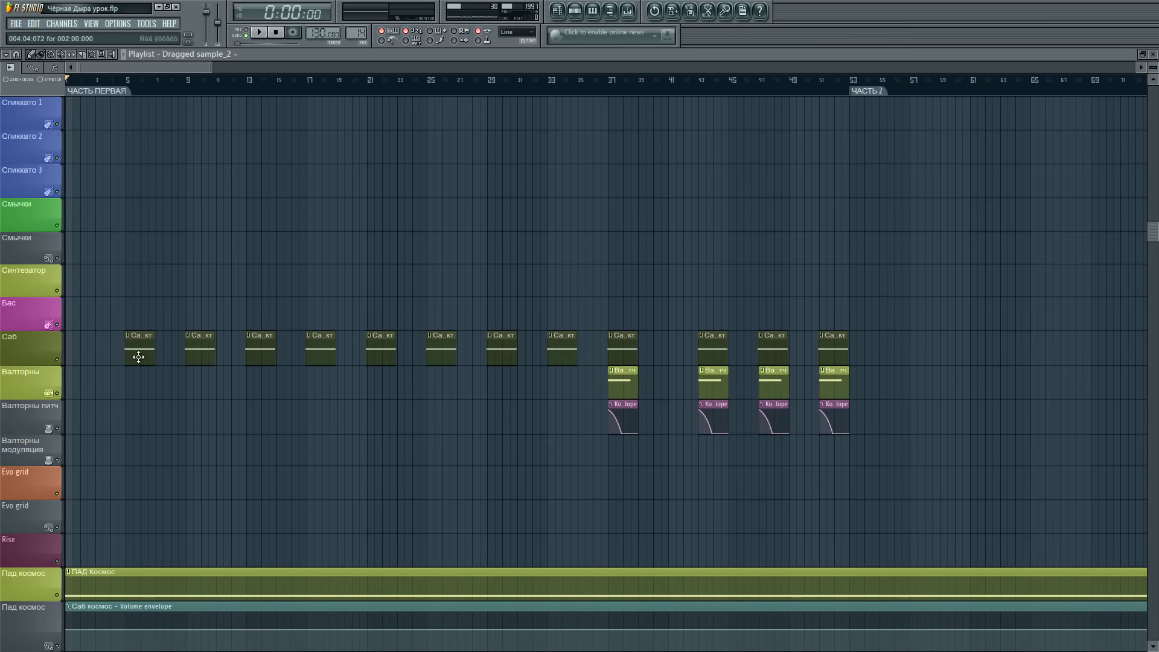
{"action": "scroll", "coordinate": [678, 85], "scroll_direction": "up", "scroll_amount": 4}
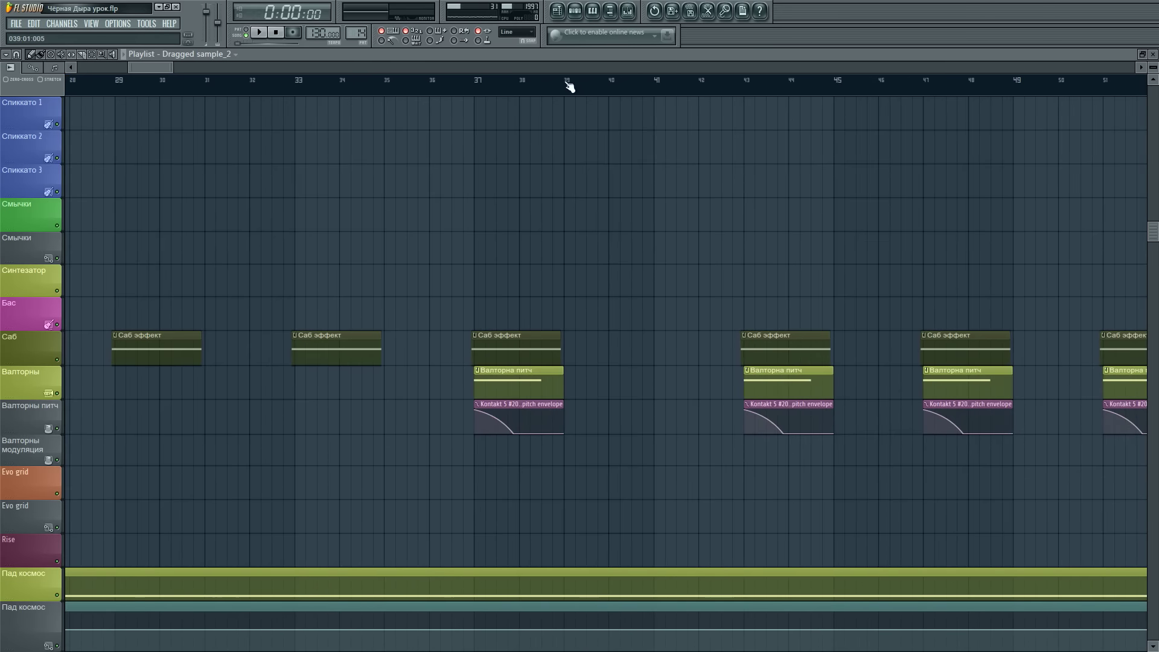
{"action": "scroll", "coordinate": [564, 86], "scroll_direction": "down", "scroll_amount": 4}
{"action": "scroll", "coordinate": [568, 86], "scroll_direction": "up", "scroll_amount": 2}
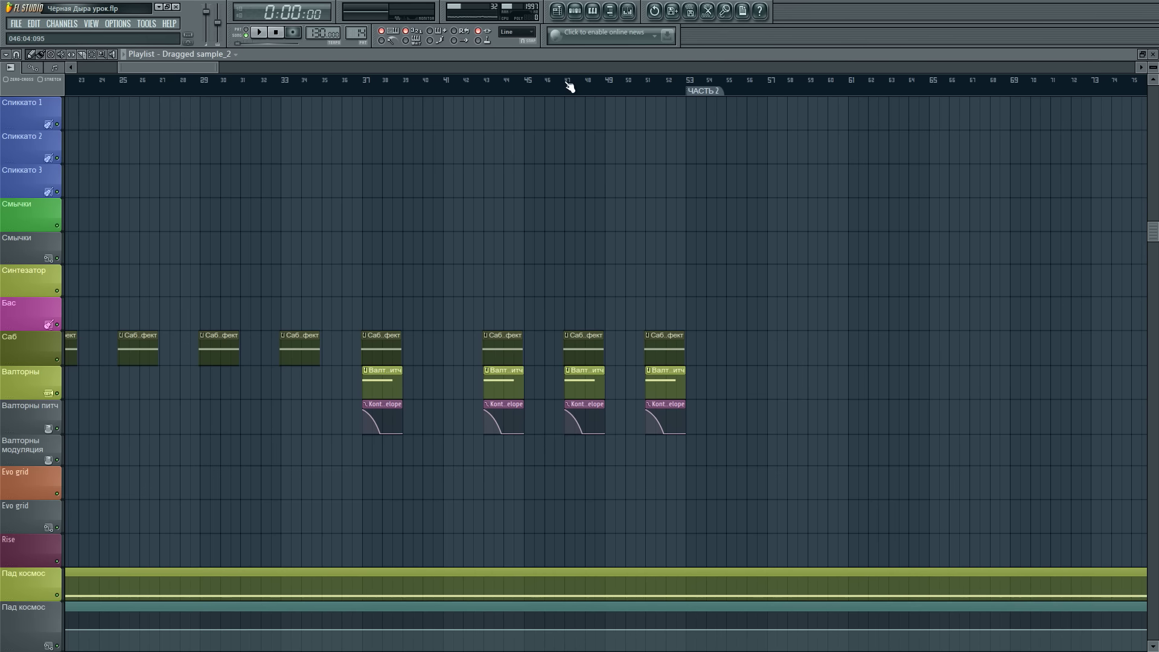
- Examine the ЧАСТЬ 2 arrangement, comparing the Орган, Скрипка 2, Гобой, Зебра and Рояль clips up to ЧАСТЬ 3
{"action": "scroll", "coordinate": [527, 313], "scroll_direction": "up", "scroll_amount": 10}
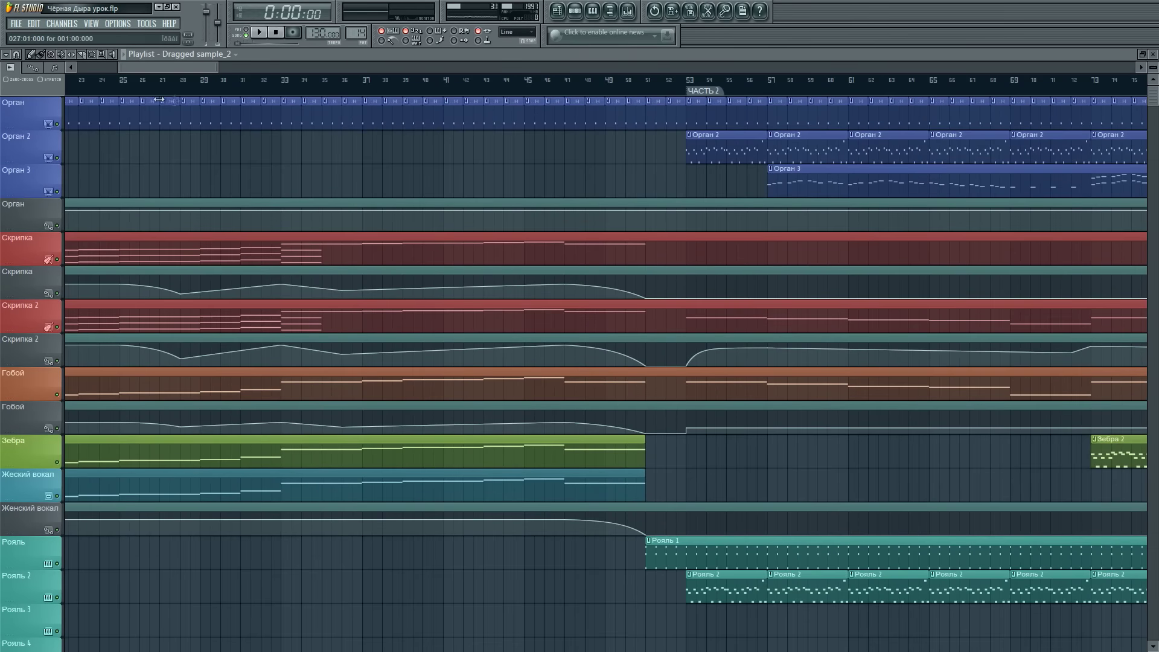
{"action": "left_click_drag", "start_coordinate": [193, 72], "coordinate": [234, 51]}
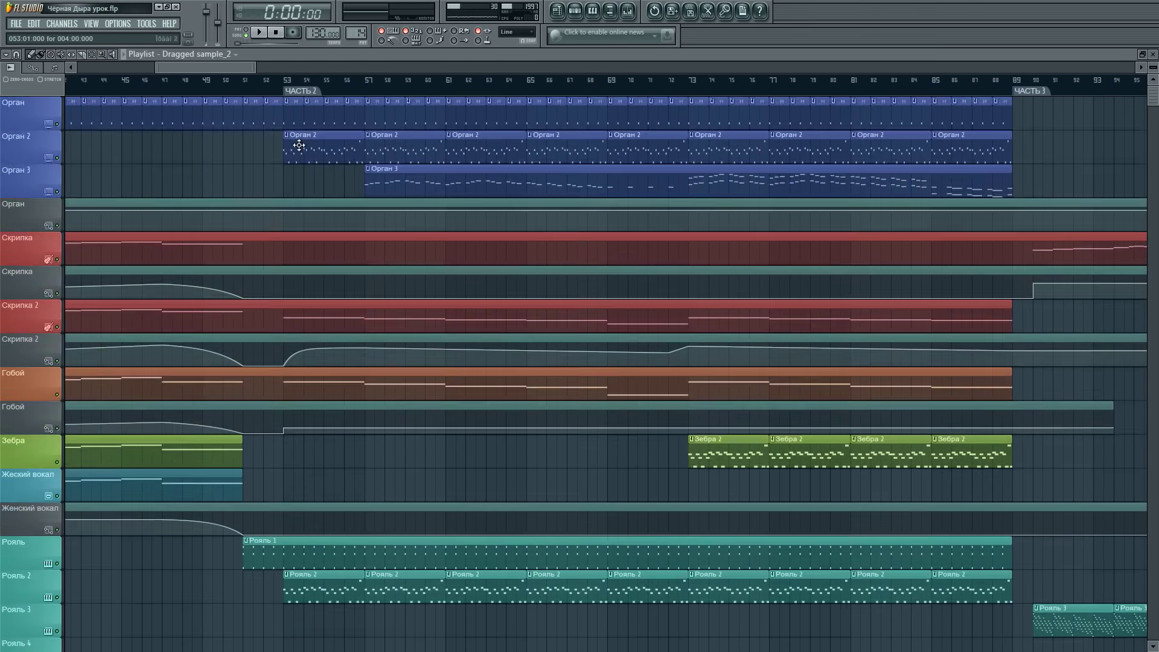
{"action": "scroll", "coordinate": [342, 553], "scroll_direction": "down", "scroll_amount": 5}
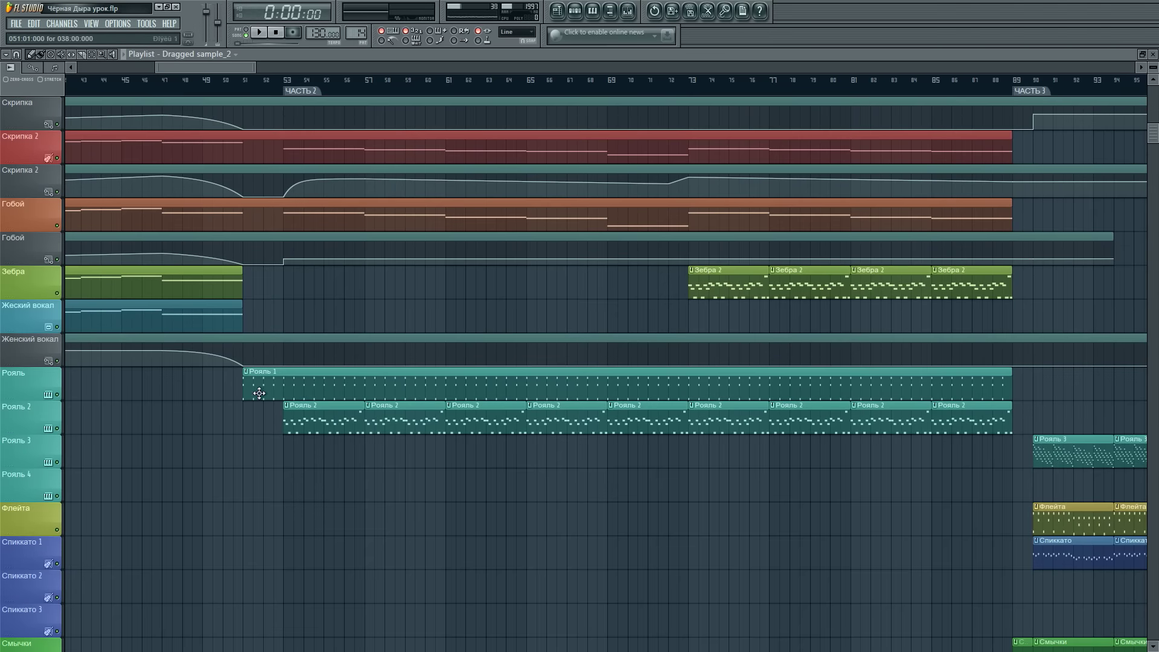
{"action": "scroll", "coordinate": [265, 393], "scroll_direction": "up", "scroll_amount": 4}
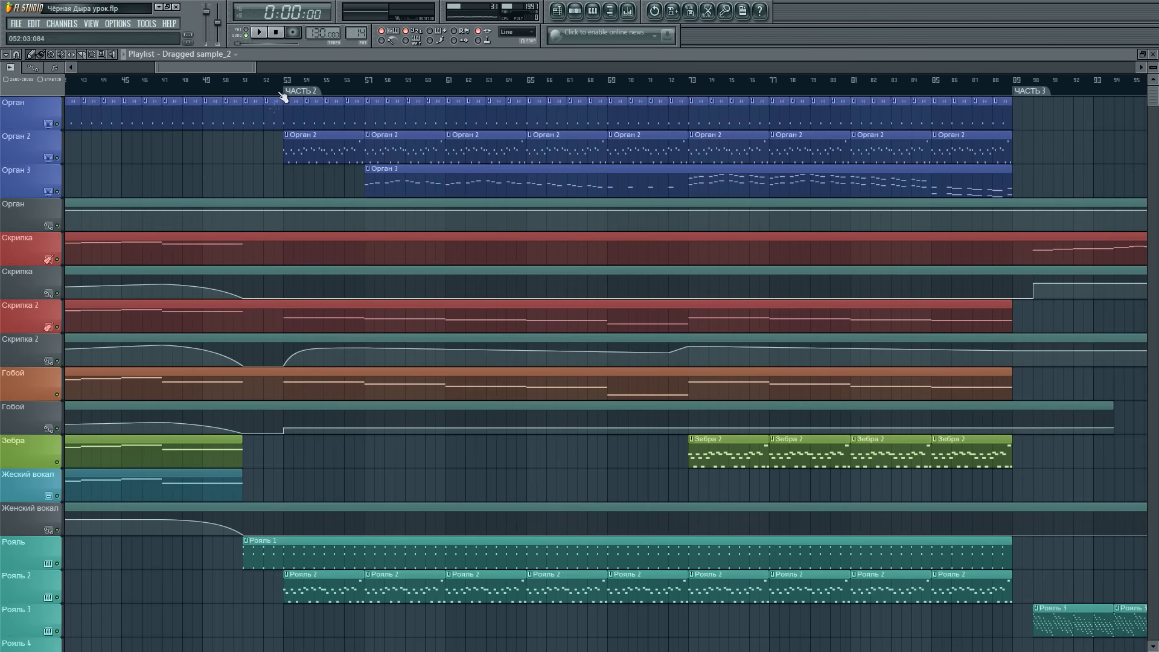
{"action": "scroll", "coordinate": [261, 117], "scroll_direction": "up", "scroll_amount": 3}
{"action": "scroll", "coordinate": [261, 117], "scroll_direction": "down", "scroll_amount": 4}
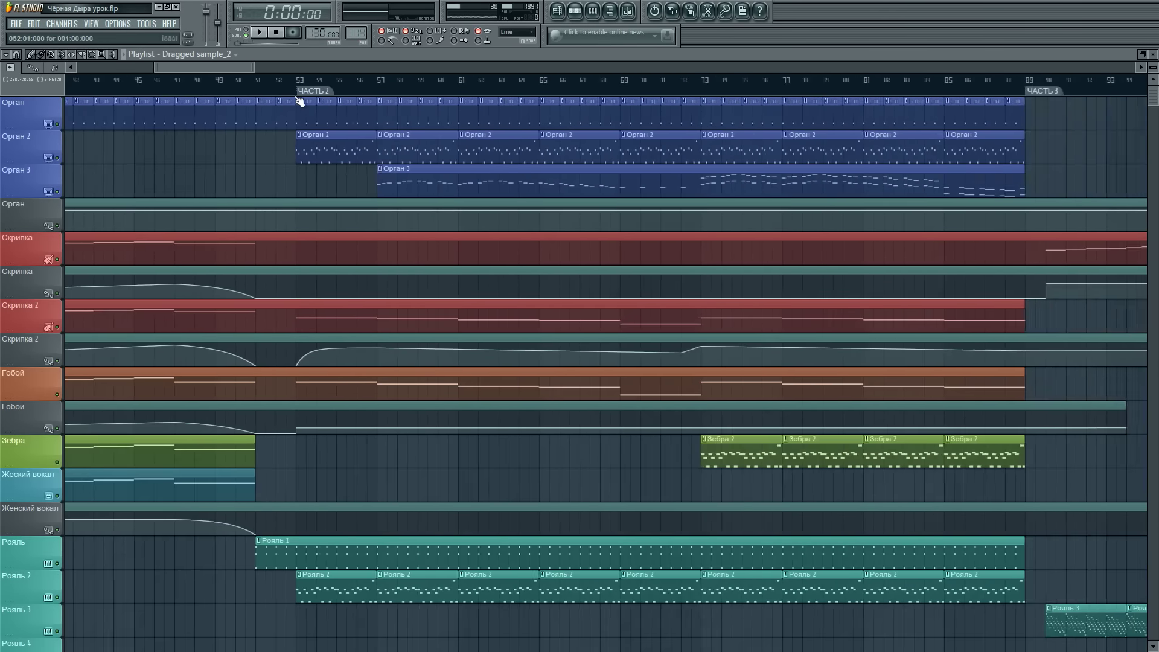
{"action": "scroll", "coordinate": [300, 99], "scroll_direction": "up", "scroll_amount": 1}
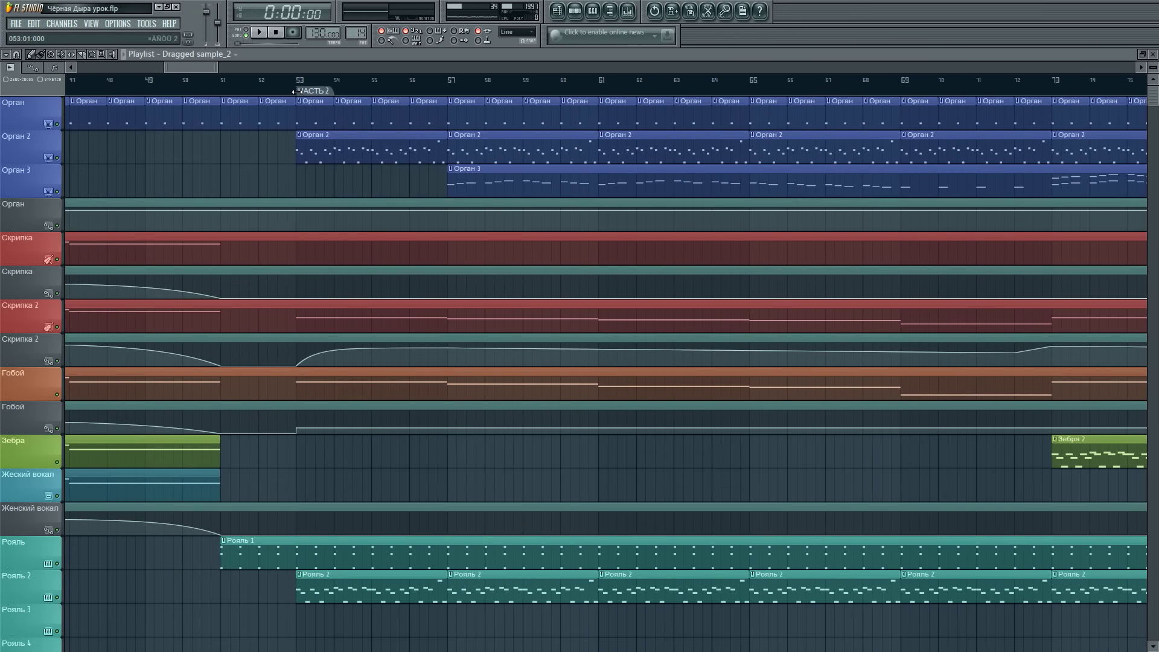
{"action": "scroll", "coordinate": [414, 85], "scroll_direction": "down", "scroll_amount": 4}
{"action": "scroll", "coordinate": [512, 440], "scroll_direction": "down", "scroll_amount": 6}
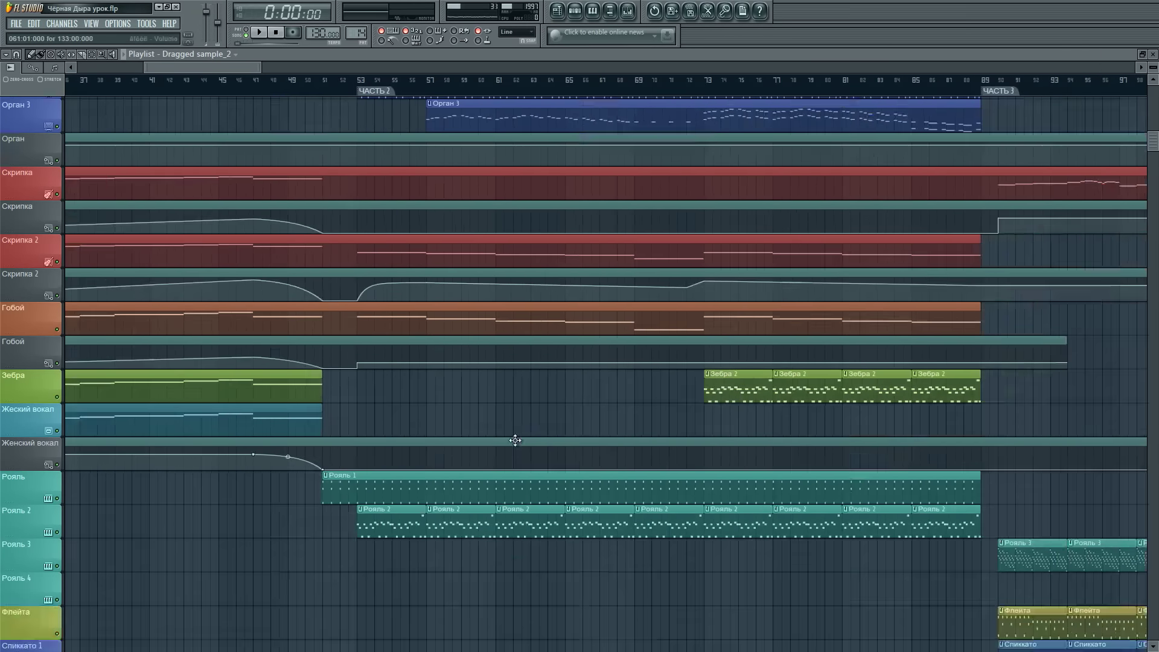
{"action": "scroll", "coordinate": [519, 445], "scroll_direction": "up", "scroll_amount": 5}
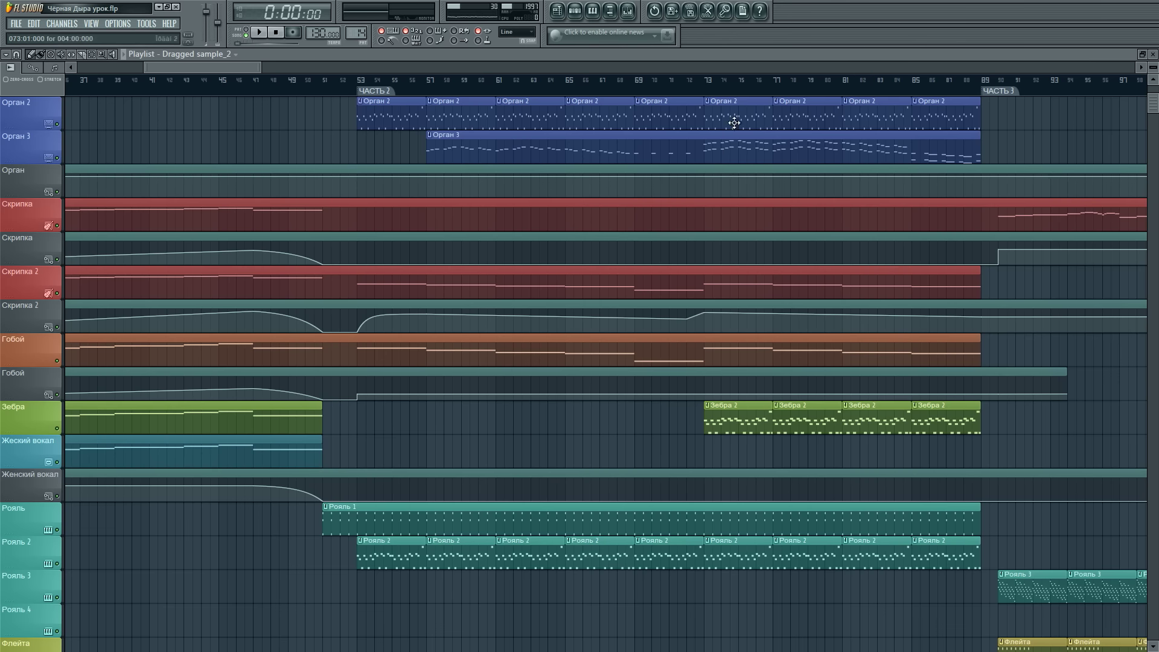
{"action": "scroll", "coordinate": [872, 585], "scroll_direction": "down", "scroll_amount": 5}
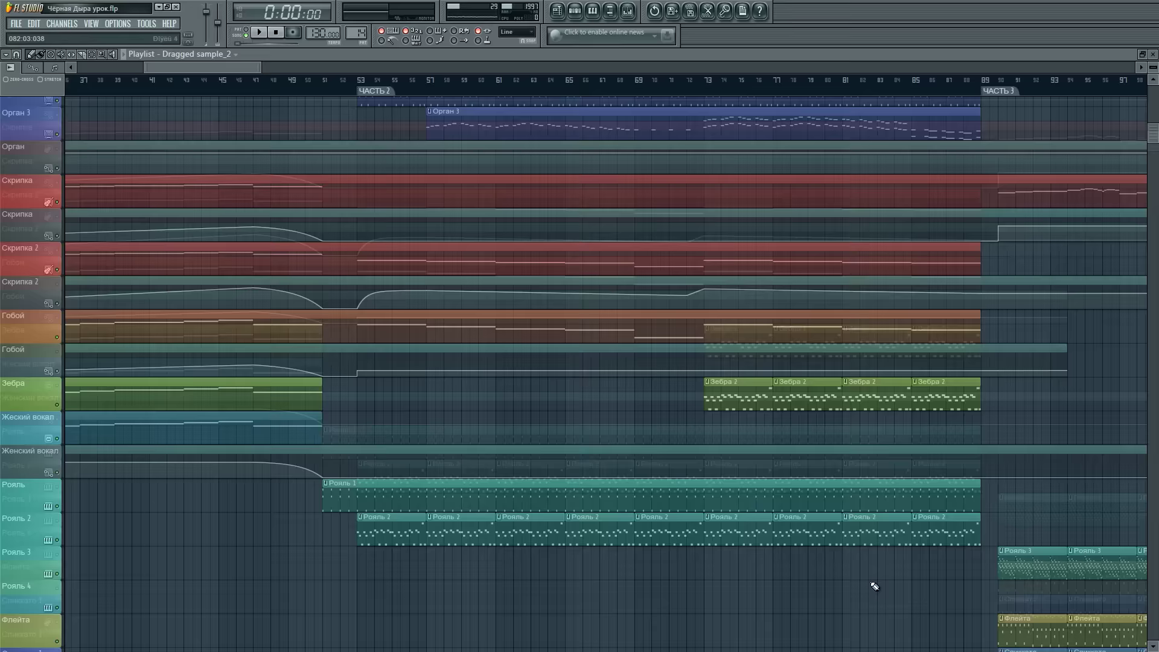
{"action": "scroll", "coordinate": [872, 585], "scroll_direction": "up", "scroll_amount": 6}
- Play the arrangement from about bar 21 of ЧАСТЬ ПЕРВАЯ and view the stretch leading into ЧАСТЬ 2
{"action": "left_click", "coordinate": [356, 88]}
{"action": "left_click_drag", "start_coordinate": [194, 67], "coordinate": [124, 69]}
{"action": "left_click_drag", "start_coordinate": [447, 91], "coordinate": [416, 85]}
{"action": "key", "text": "space"}
{"action": "scroll", "coordinate": [509, 91], "scroll_direction": "up", "scroll_amount": 3}
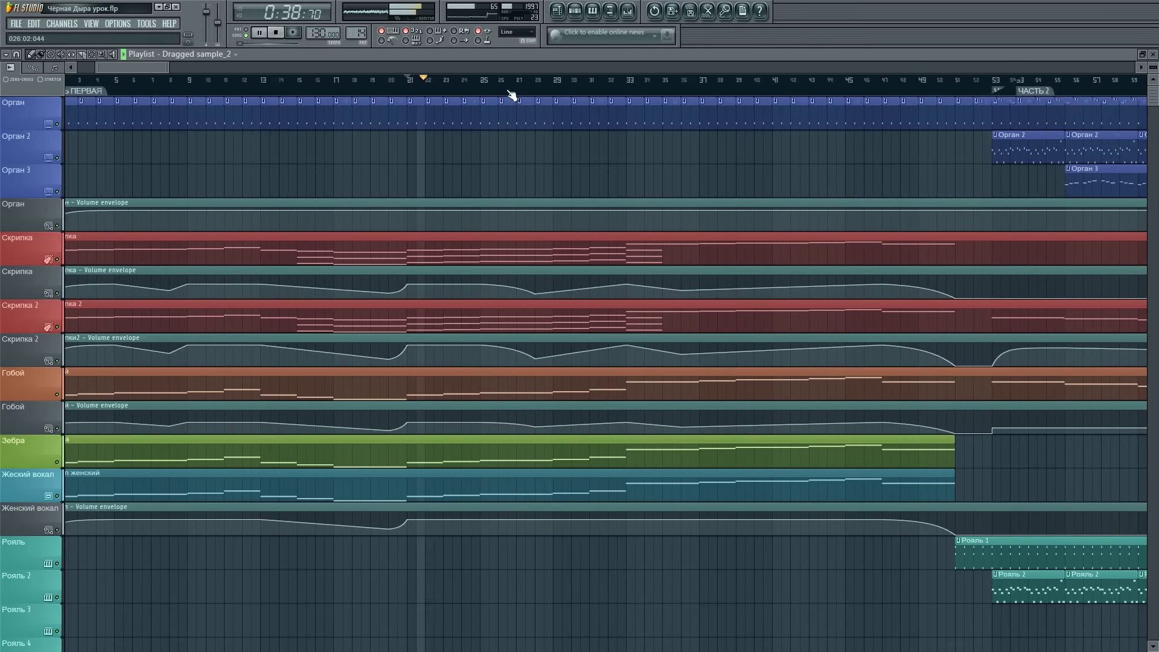
{"action": "scroll", "coordinate": [519, 69], "scroll_direction": "down", "scroll_amount": 4}
{"action": "scroll", "coordinate": [518, 79], "scroll_direction": "down", "scroll_amount": 3}
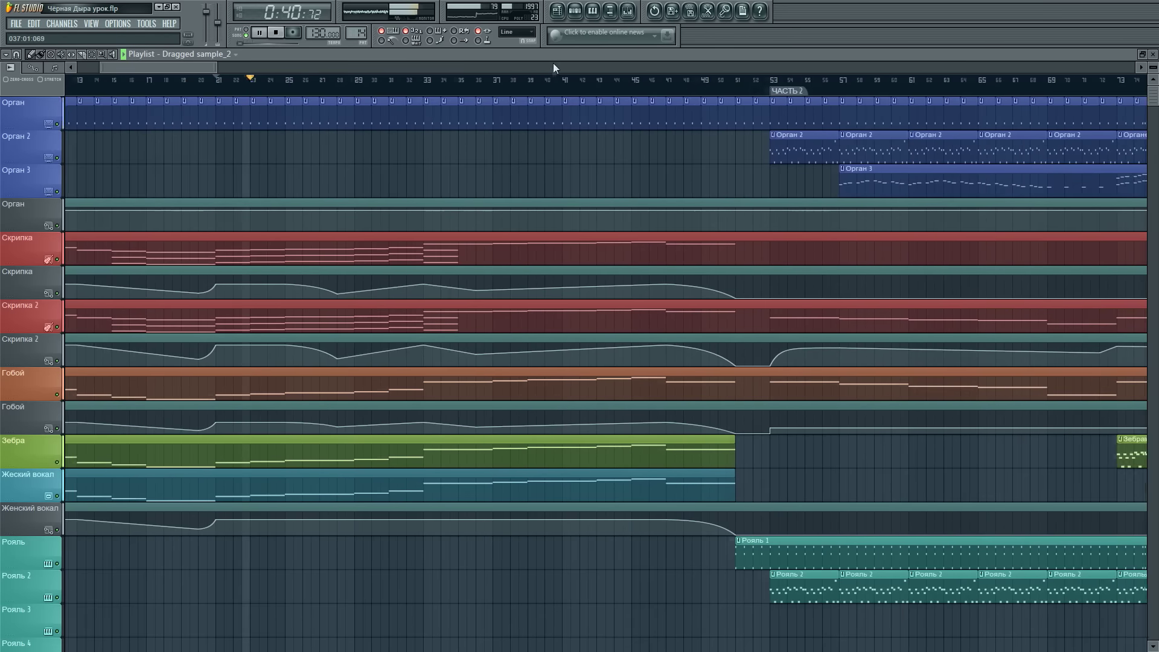
- Open Edison from the Master track's effects in the mixer, inspect its recording during playback, and close it
{"action": "left_click", "coordinate": [628, 12]}
{"action": "left_click", "coordinate": [27, 503]}
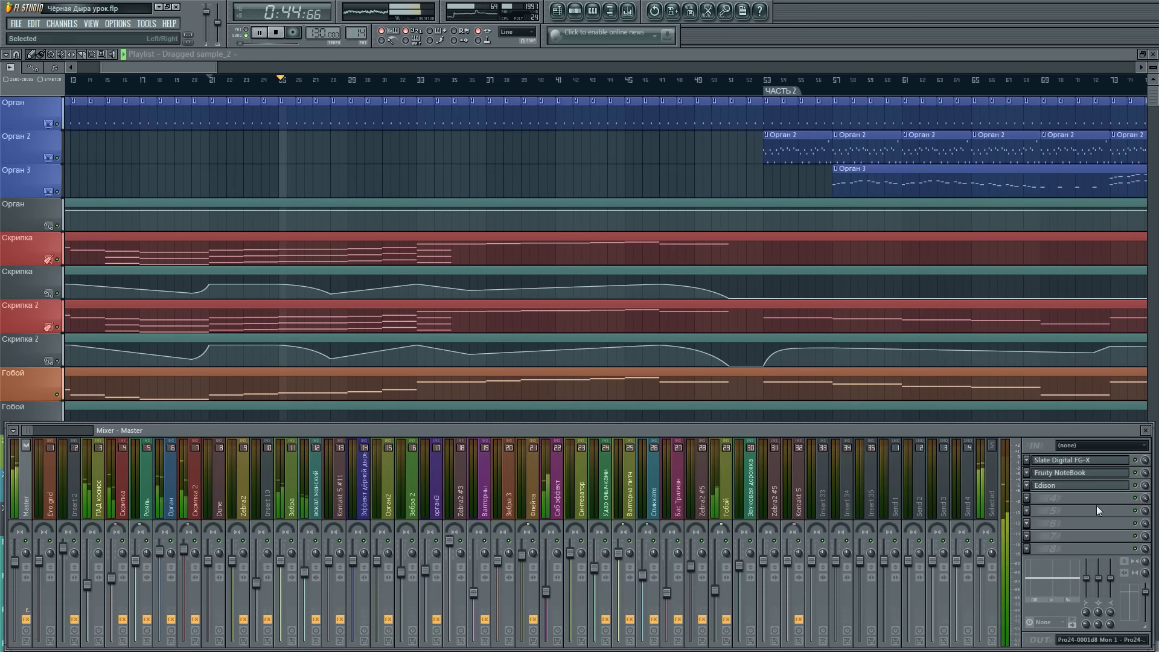
{"action": "left_click", "coordinate": [1066, 483]}
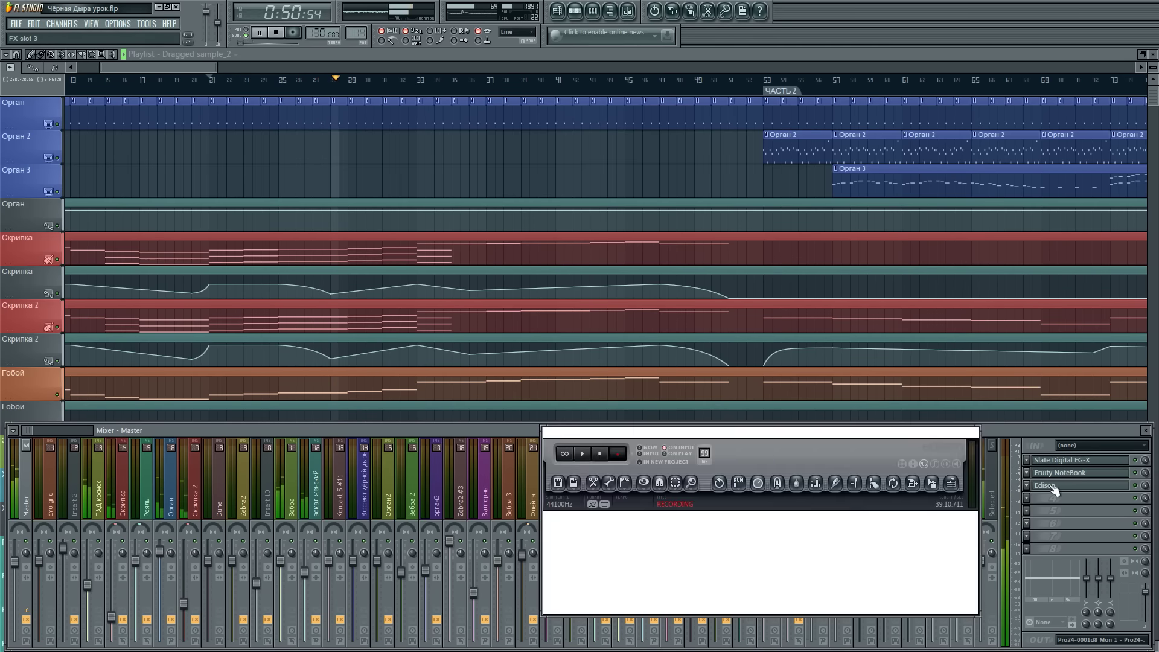
{"action": "left_click_drag", "start_coordinate": [879, 432], "coordinate": [887, 464]}
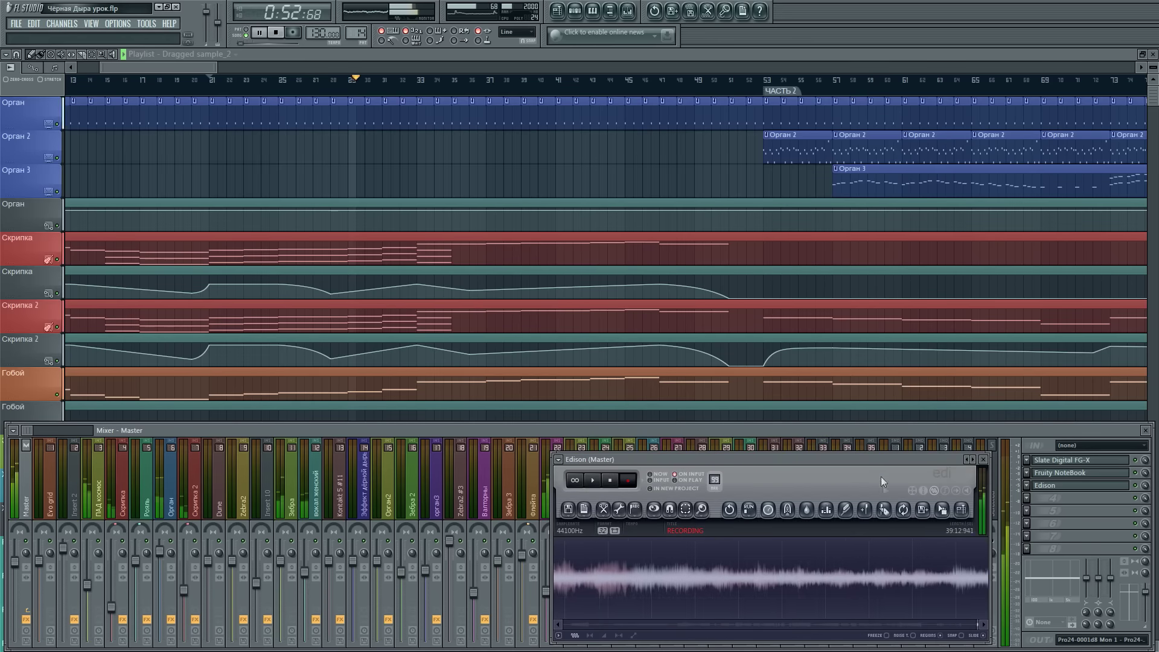
{"action": "left_click", "coordinate": [984, 460]}
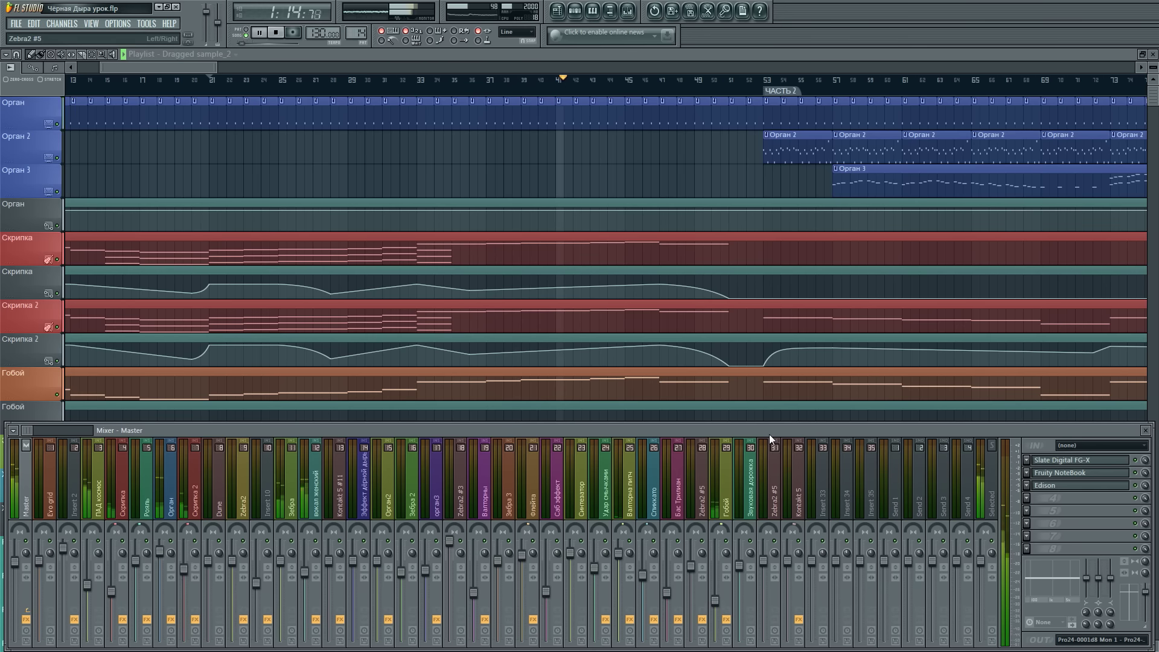
- Close the mixer, follow playback through ЧАСТЬ 2, and jump the playhead to bar 85
{"action": "key", "text": "F9"}
{"action": "left_click_drag", "start_coordinate": [187, 68], "coordinate": [207, 68]}
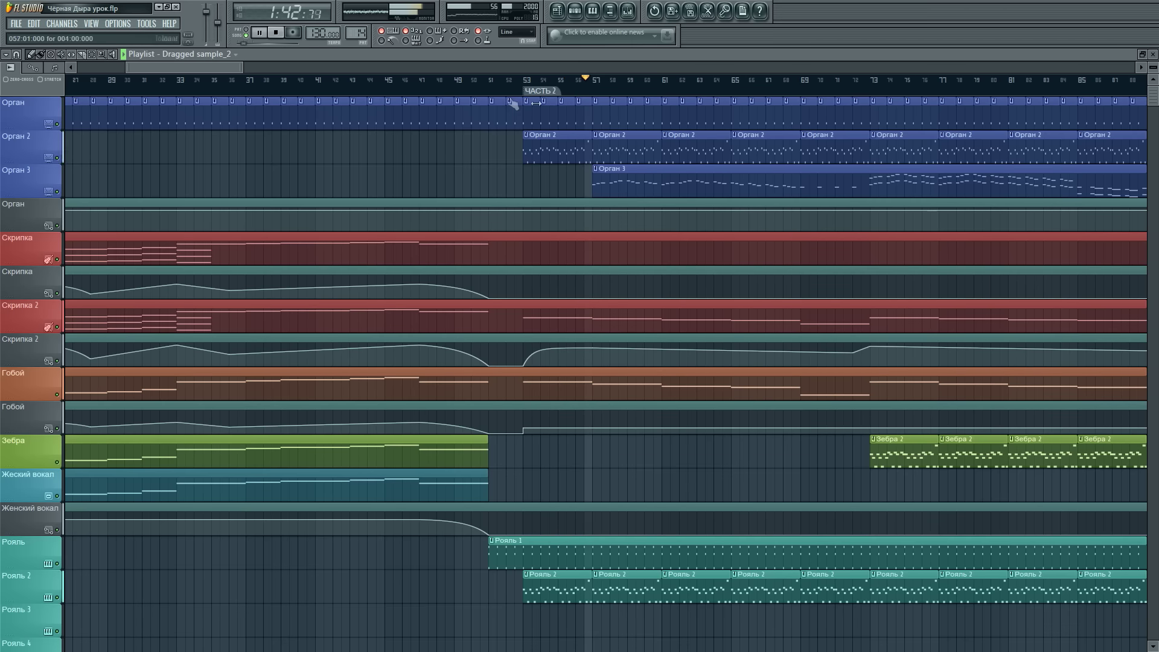
{"action": "left_click_drag", "start_coordinate": [228, 67], "coordinate": [286, 67]}
{"action": "left_click", "coordinate": [563, 84]}
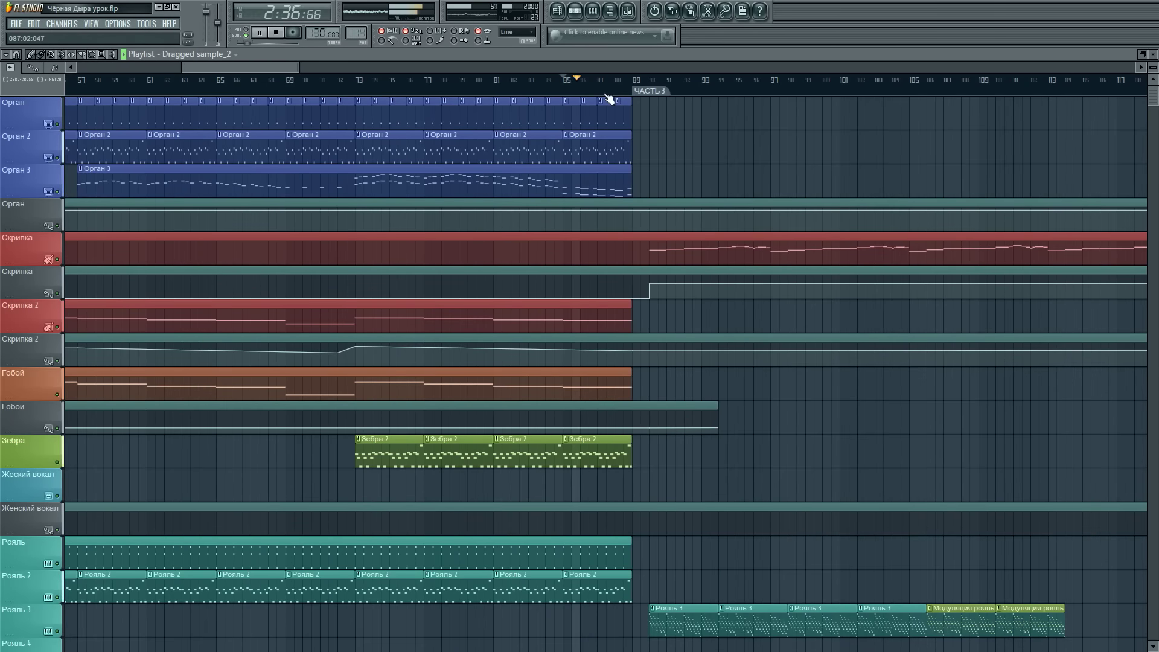
- Jump back to about bar 81 and listen through ЧАСТЬ 3 up to the КОНЕЦ marker, following the clips
{"action": "scroll", "coordinate": [551, 227], "scroll_direction": "down", "scroll_amount": 15}
{"action": "left_click", "coordinate": [492, 97]}
{"action": "scroll", "coordinate": [841, 443], "scroll_direction": "up", "scroll_amount": 14}
{"action": "scroll", "coordinate": [682, 91], "scroll_direction": "up", "scroll_amount": 2}
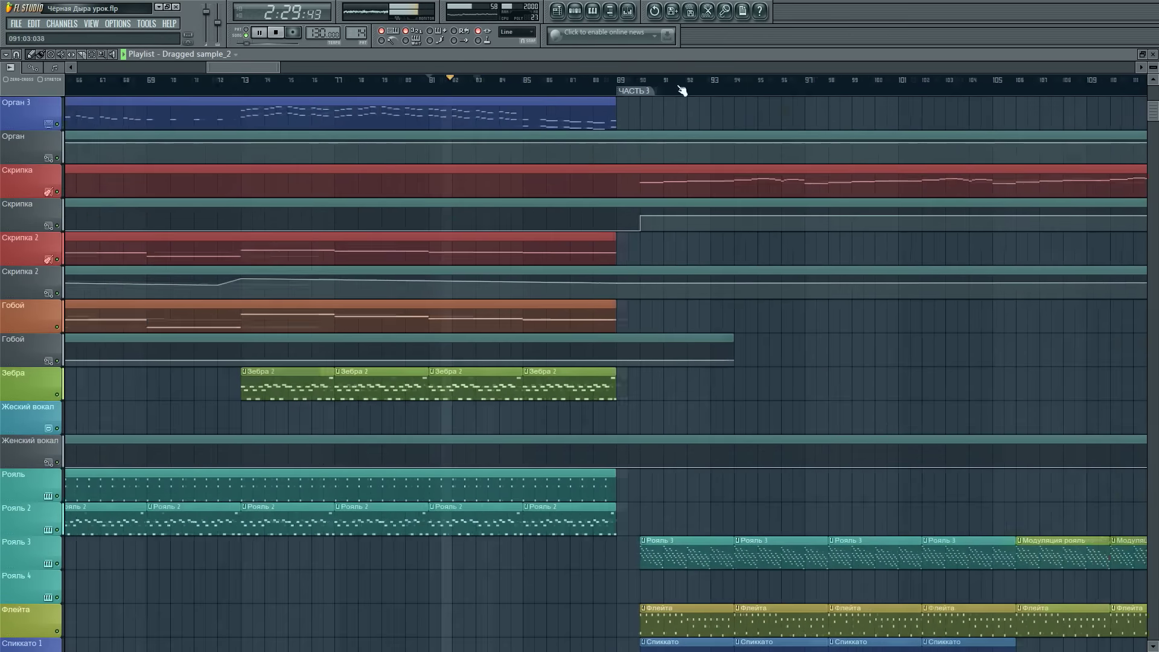
{"action": "scroll", "coordinate": [682, 90], "scroll_direction": "down", "scroll_amount": 2}
{"action": "left_click_drag", "start_coordinate": [262, 68], "coordinate": [335, 69]}
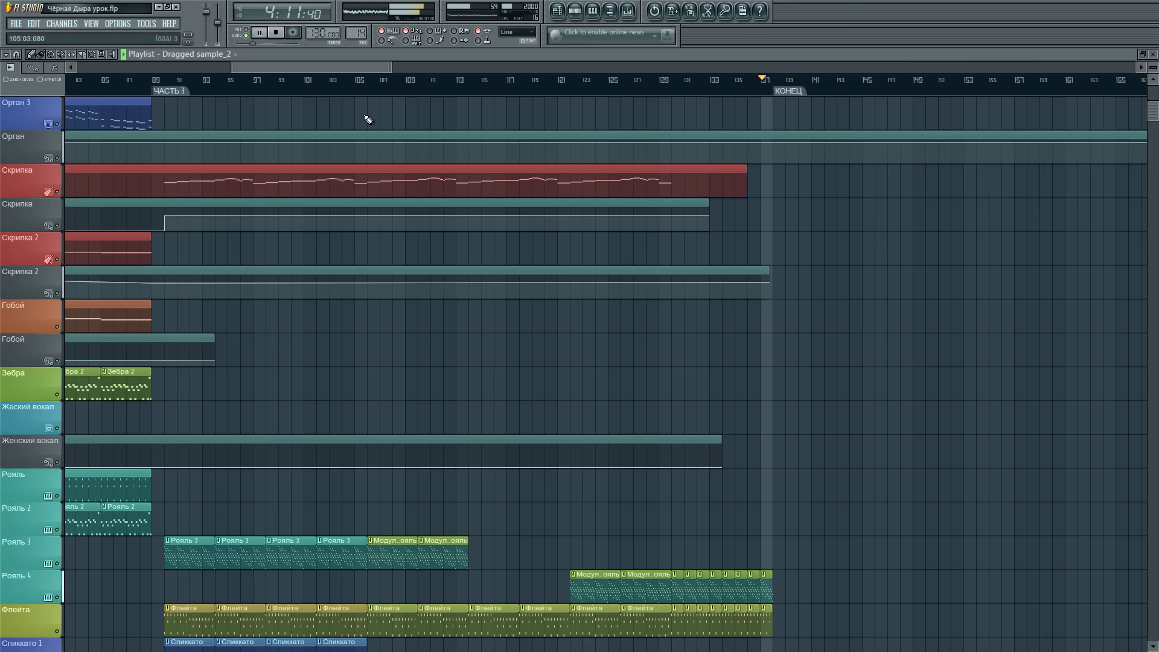
{"action": "left_click_drag", "start_coordinate": [358, 68], "coordinate": [375, 68]}
{"action": "scroll", "coordinate": [574, 321], "scroll_direction": "down", "scroll_amount": 8}
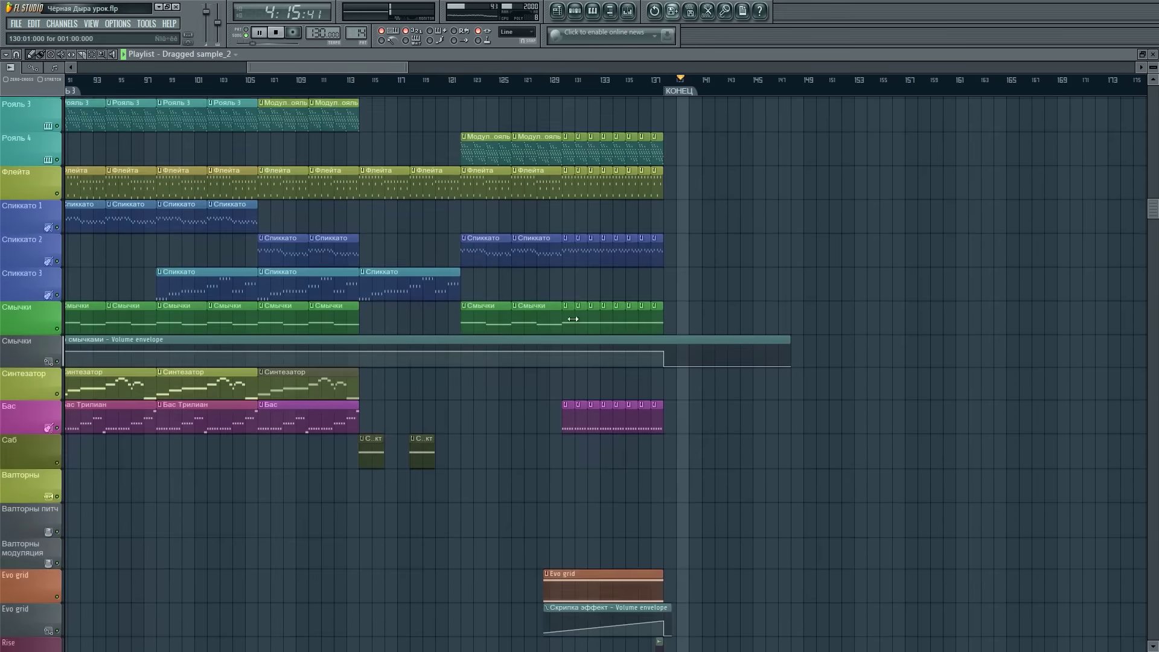
- Stop playback after КОНЕЦ and return the playhead to the start of ЧАСТЬ 3 at bar 89
{"action": "scroll", "coordinate": [573, 319], "scroll_direction": "up", "scroll_amount": 8}
{"action": "scroll", "coordinate": [401, 79], "scroll_direction": "up", "scroll_amount": 2}
{"action": "scroll", "coordinate": [403, 85], "scroll_direction": "down", "scroll_amount": 4}
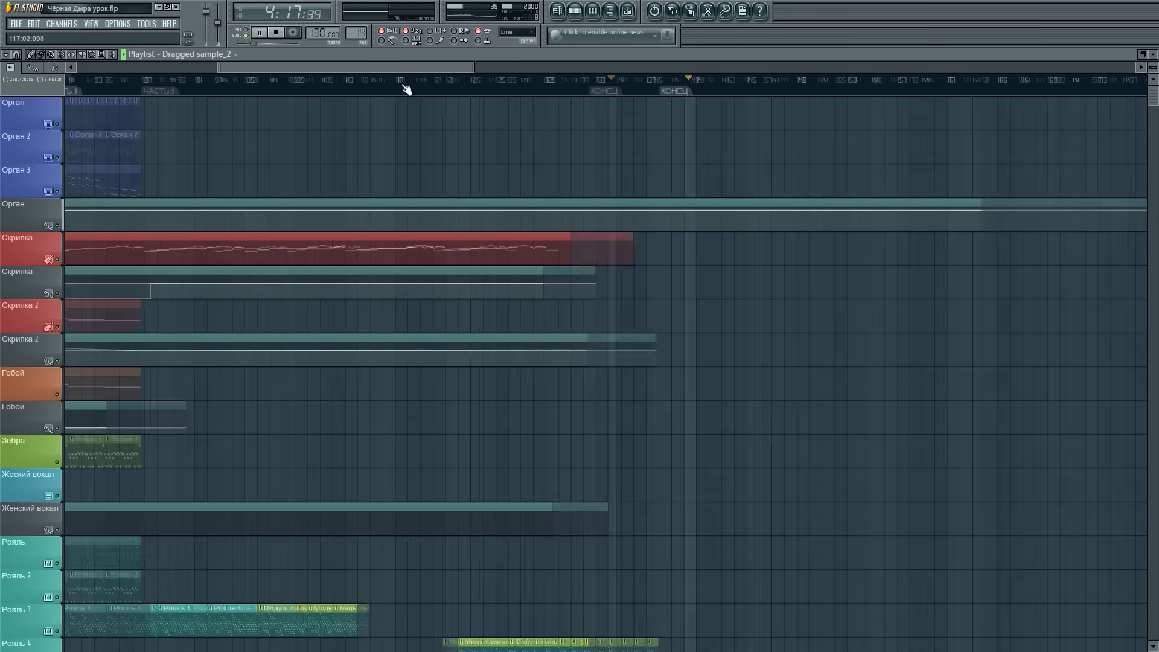
{"action": "scroll", "coordinate": [405, 86], "scroll_direction": "down", "scroll_amount": 4}
{"action": "left_click_drag", "start_coordinate": [413, 68], "coordinate": [367, 74]}
{"action": "scroll", "coordinate": [378, 81], "scroll_direction": "up", "scroll_amount": 6}
{"action": "key", "text": "space"}
{"action": "left_click", "coordinate": [440, 80]}
- Move the playhead to about bar 90 and examine the ЧАСТЬ 3 tracks from Орган down to Бас
{"action": "scroll", "coordinate": [440, 82], "scroll_direction": "up", "scroll_amount": 3}
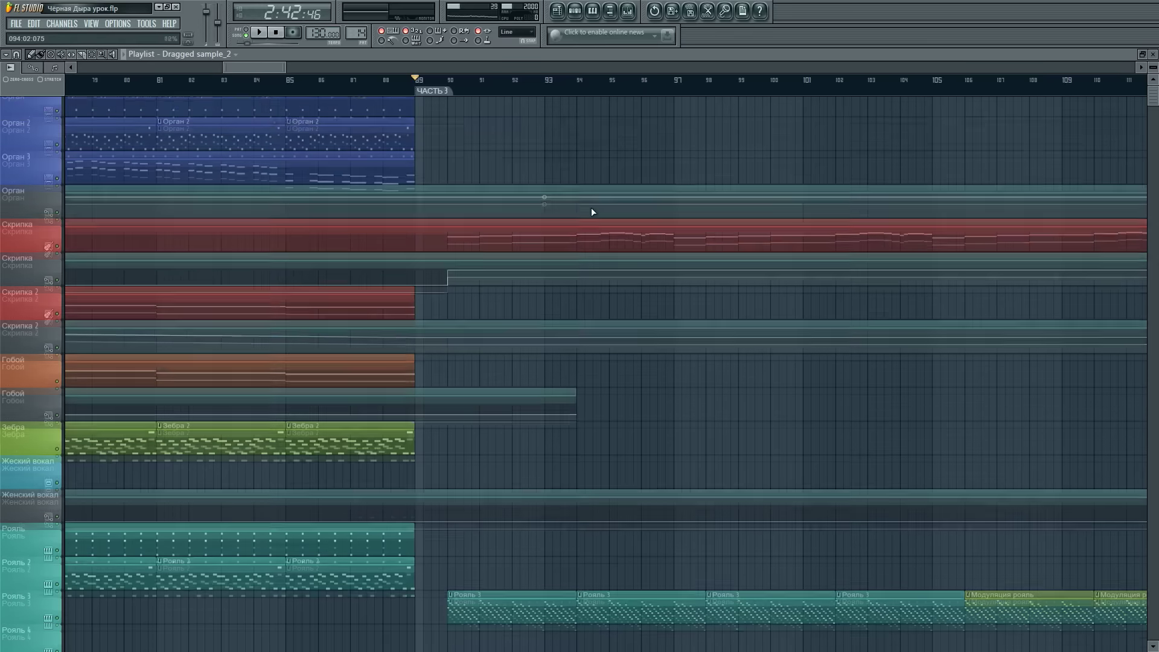
{"action": "scroll", "coordinate": [591, 210], "scroll_direction": "up", "scroll_amount": 1}
{"action": "scroll", "coordinate": [479, 91], "scroll_direction": "down", "scroll_amount": 3}
{"action": "left_click", "coordinate": [475, 88]}
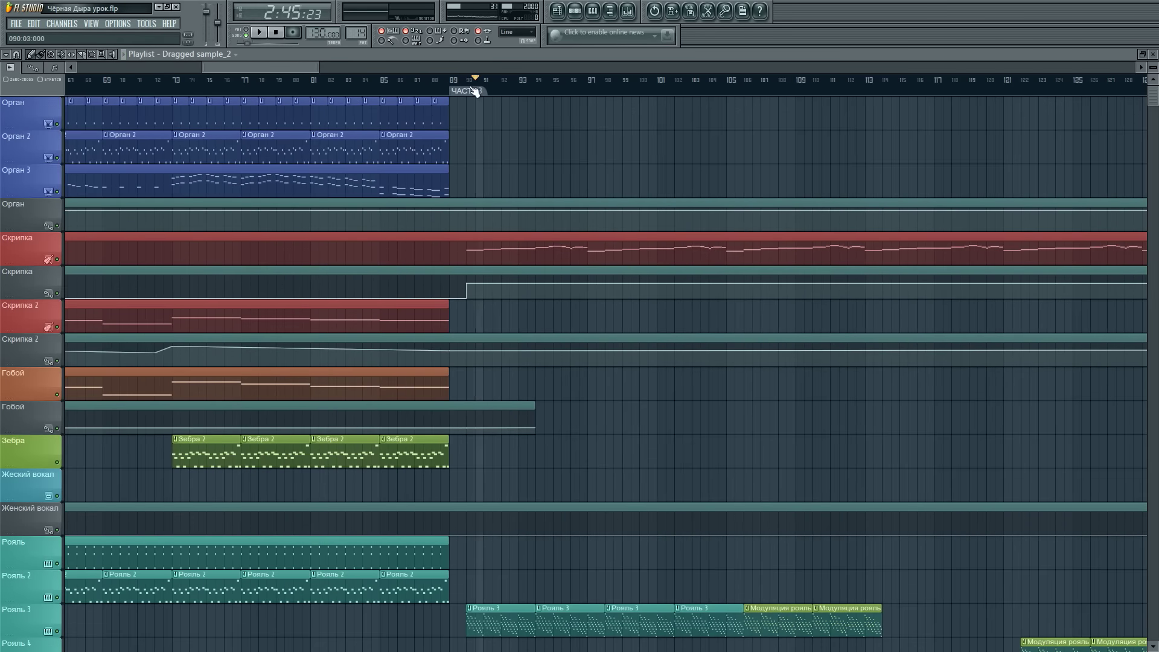
{"action": "scroll", "coordinate": [474, 86], "scroll_direction": "down", "scroll_amount": 3}
{"action": "scroll", "coordinate": [697, 364], "scroll_direction": "down", "scroll_amount": 6}
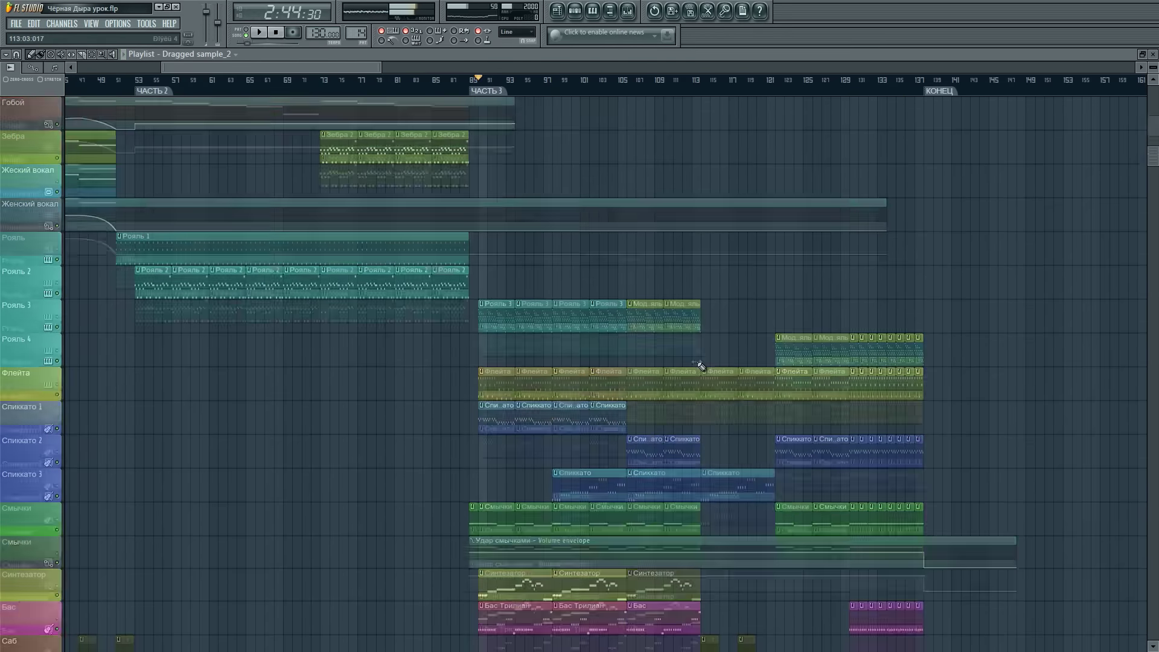
- Examine the ЧАСТЬ 3 arrangement in the playlist and select the Рояль track in the mixer
{"action": "scroll", "coordinate": [701, 365], "scroll_direction": "up", "scroll_amount": 5}
{"action": "scroll", "coordinate": [701, 365], "scroll_direction": "down", "scroll_amount": 3}
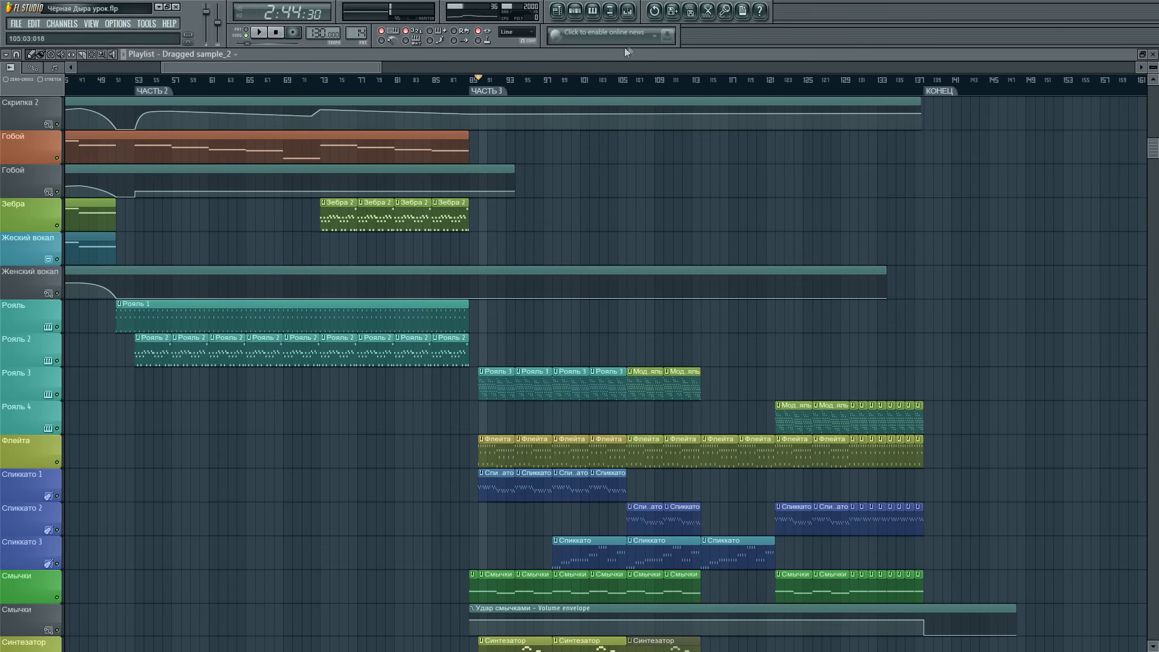
{"action": "left_click", "coordinate": [628, 10]}
{"action": "scroll", "coordinate": [548, 85], "scroll_direction": "up", "scroll_amount": 3}
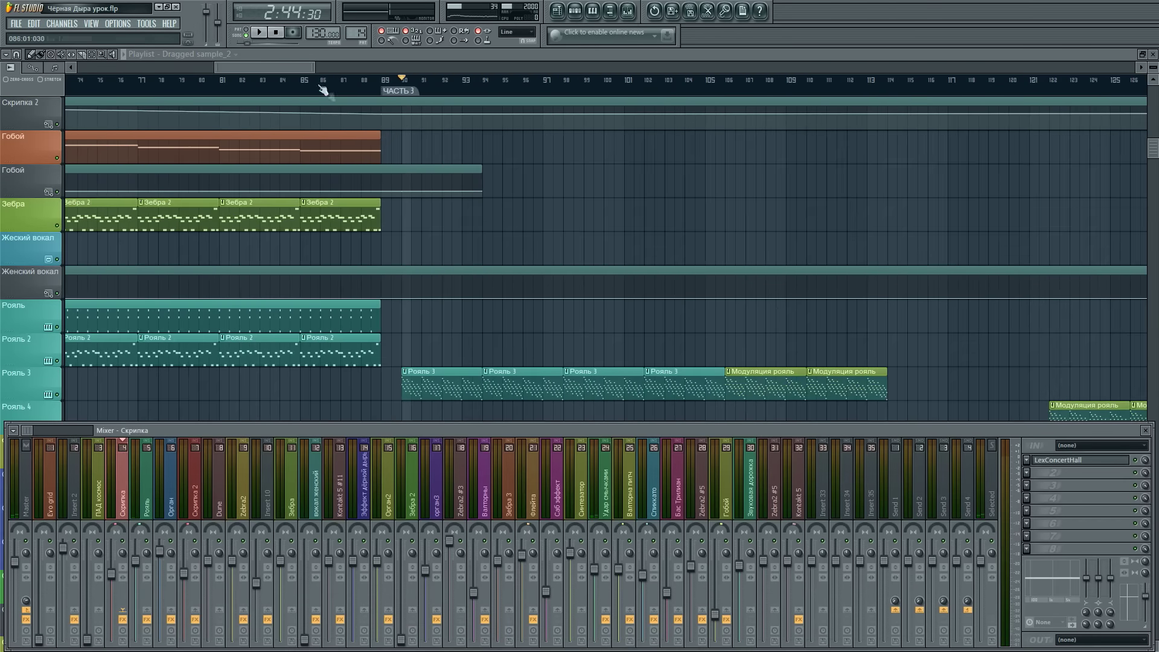
{"action": "left_click_drag", "start_coordinate": [278, 68], "coordinate": [285, 69]}
{"action": "scroll", "coordinate": [546, 280], "scroll_direction": "down", "scroll_amount": 5}
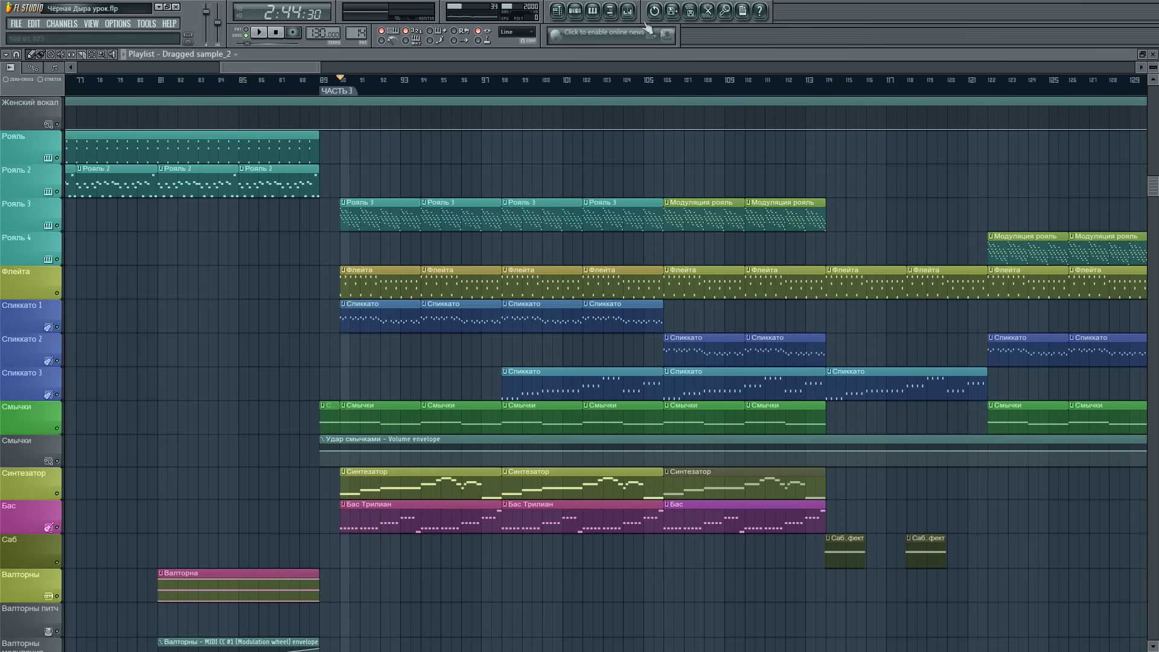
{"action": "left_click", "coordinate": [628, 11]}
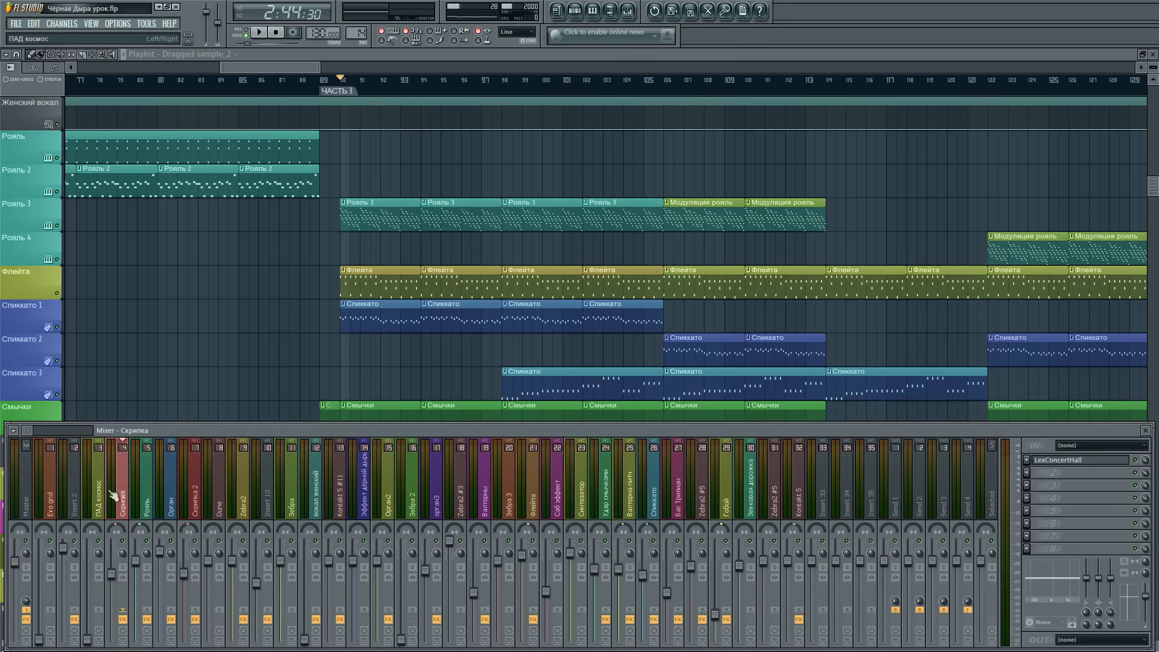
{"action": "left_click", "coordinate": [151, 489]}
- Open a Рояль 3 clip in the piano roll, play the pattern on its own, and stop playback
{"action": "double_click", "coordinate": [411, 218]}
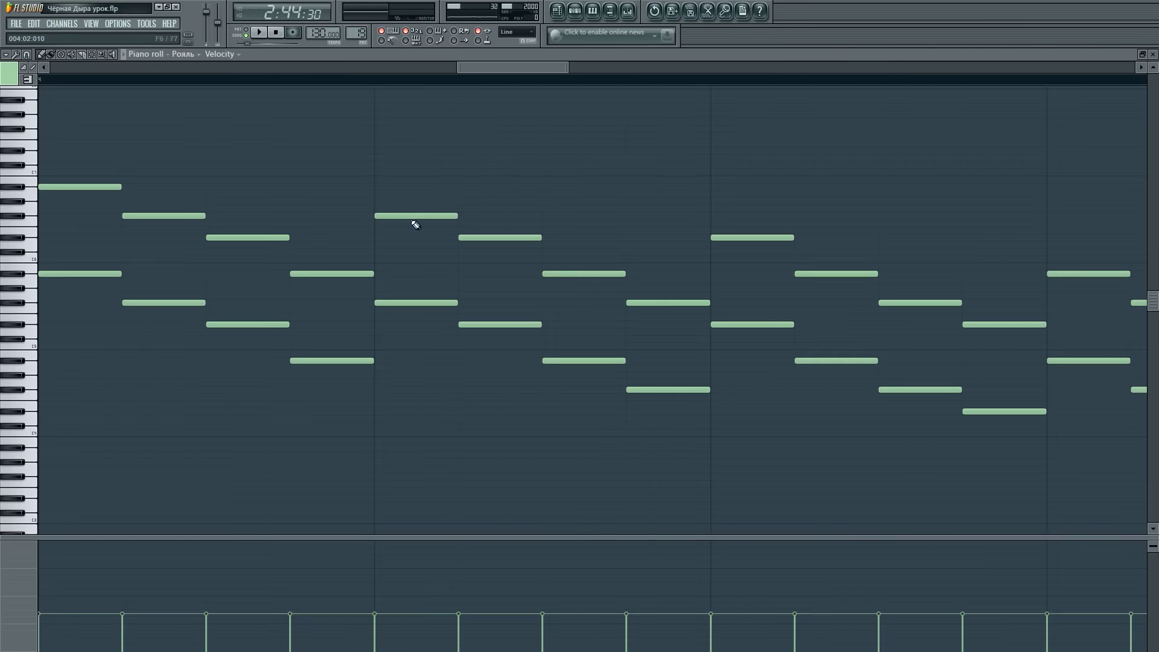
{"action": "scroll", "coordinate": [495, 85], "scroll_direction": "down", "scroll_amount": 3}
{"action": "left_click", "coordinate": [247, 30]}
{"action": "key", "text": "space"}
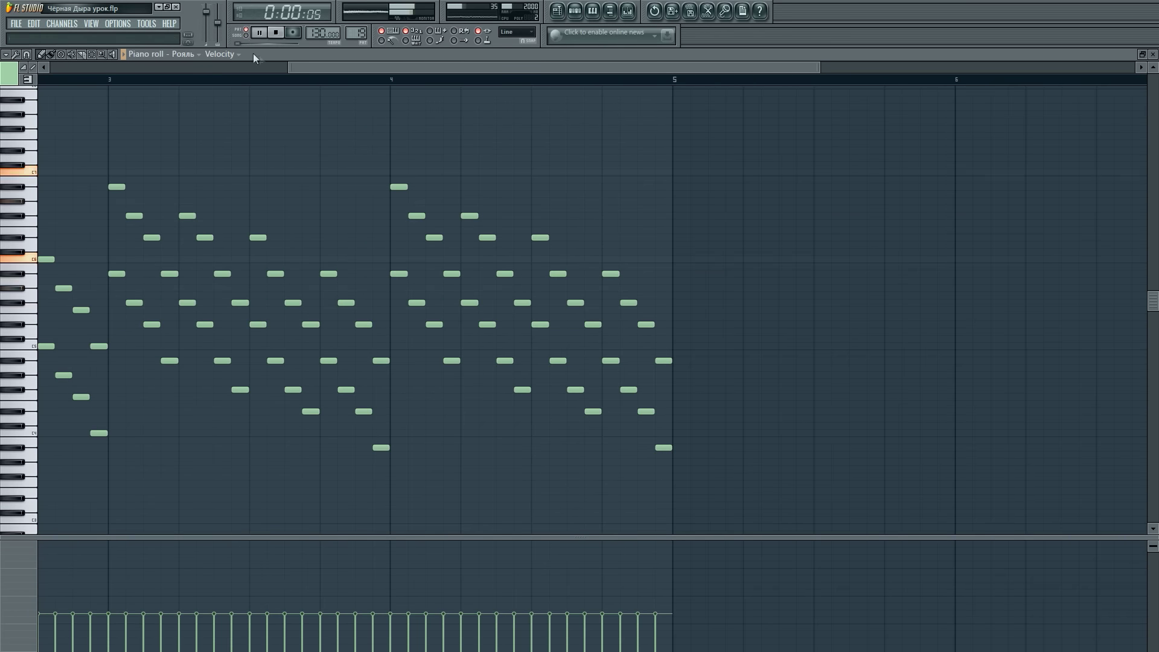
{"action": "scroll", "coordinate": [291, 84], "scroll_direction": "down", "scroll_amount": 2}
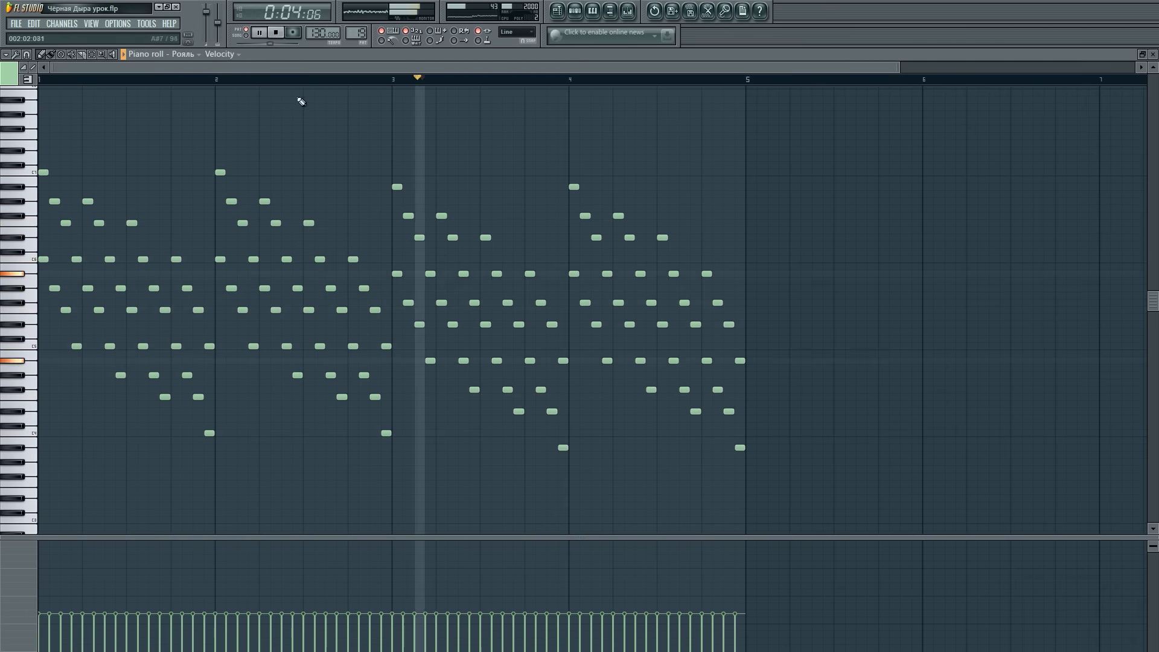
{"action": "scroll", "coordinate": [318, 85], "scroll_direction": "up", "scroll_amount": 3}
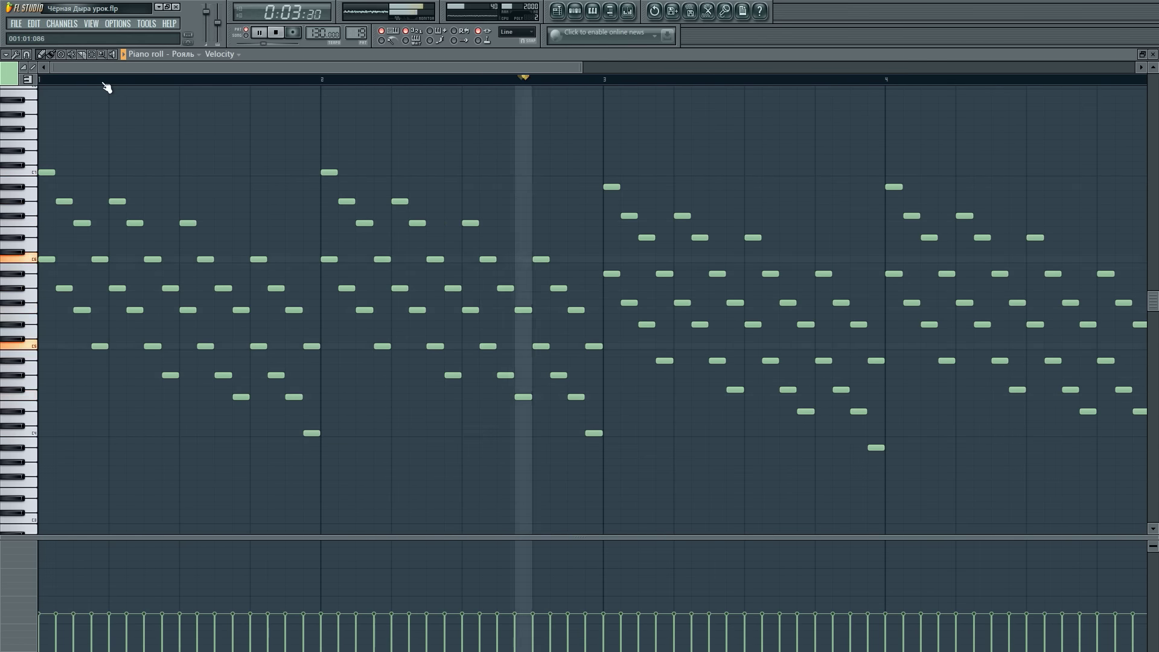
{"action": "key", "text": "space"}
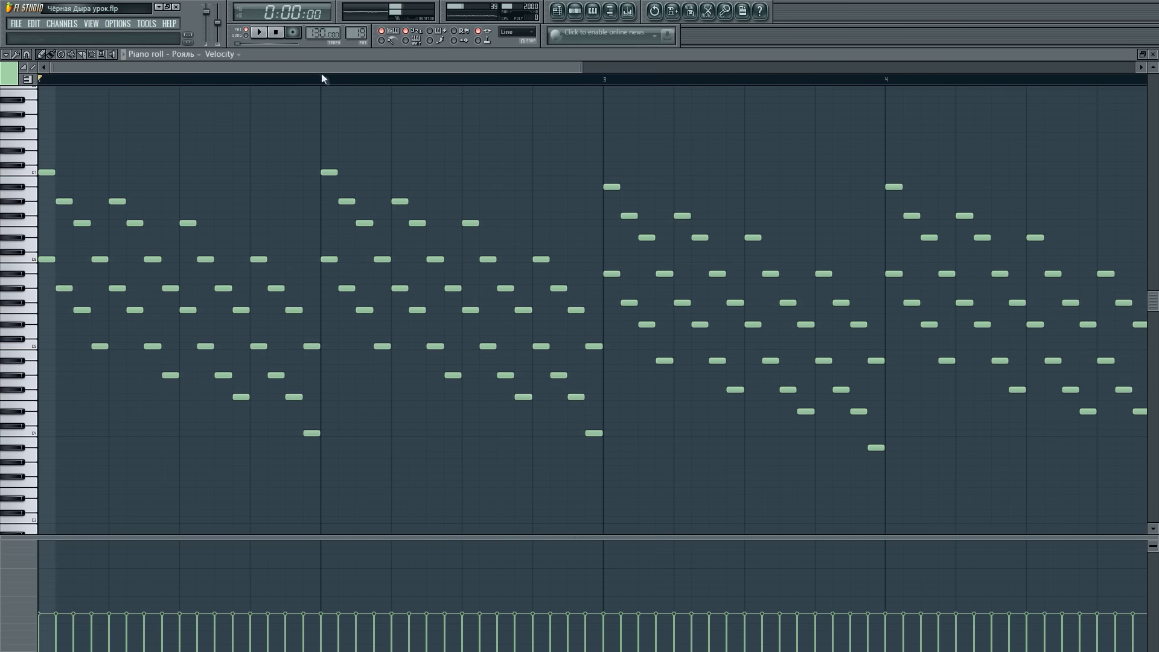
- Audition the Рояль 3 pattern starting from bar 3 and from bar 2, stopping playback after listening
{"action": "left_click", "coordinate": [323, 79]}
{"action": "left_click", "coordinate": [608, 80]}
{"action": "key", "text": "space"}
{"action": "key", "text": "space"}
{"action": "left_click", "coordinate": [322, 80]}
{"action": "key", "text": "space"}
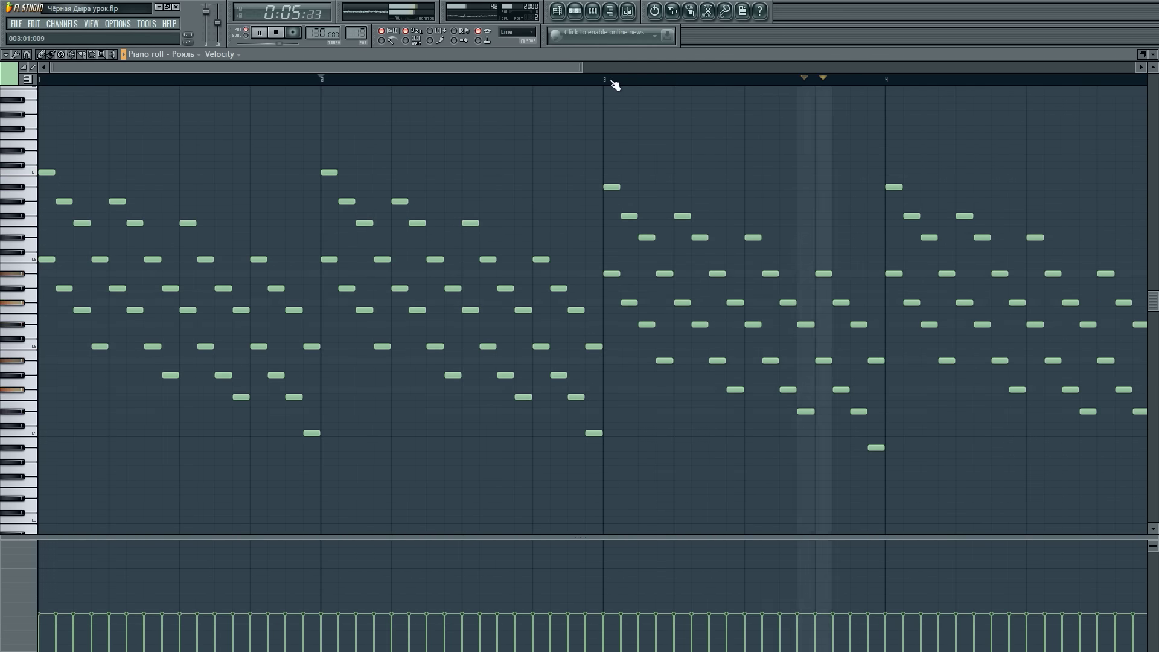
{"action": "scroll", "coordinate": [614, 84], "scroll_direction": "down", "scroll_amount": 2}
{"action": "key", "text": "space"}
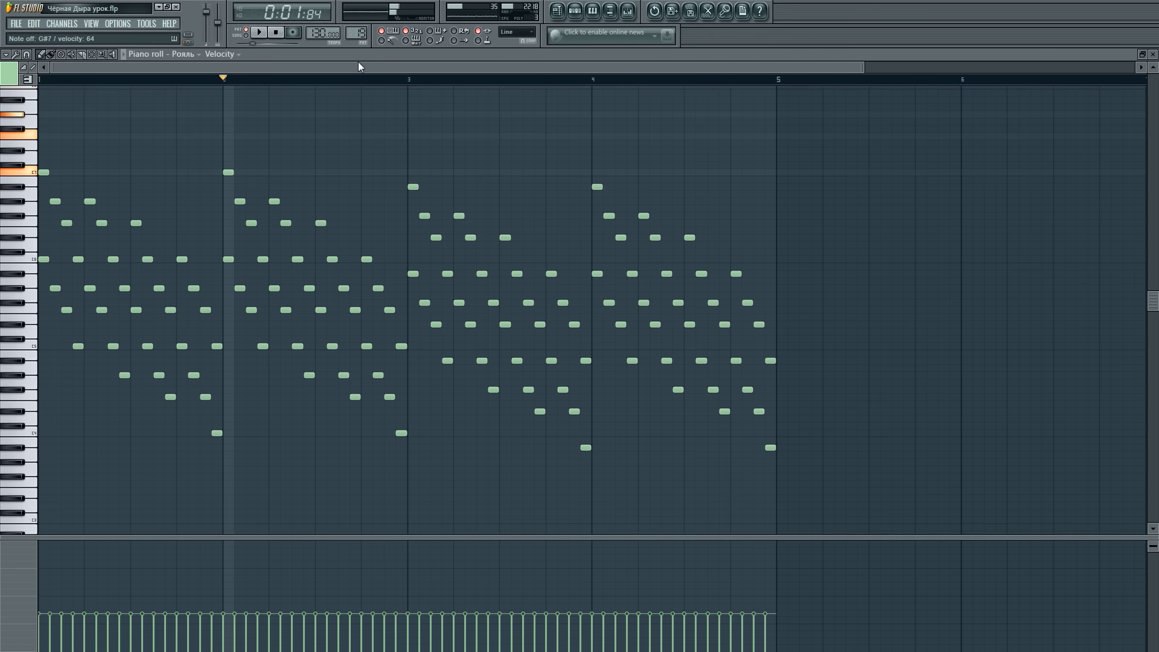
- Move the selected notes of bars 3 and 4 level with bars 1 and 2, return them to two semitones lower, and play the pattern
{"action": "scroll", "coordinate": [440, 217], "scroll_direction": "up", "scroll_amount": 3}
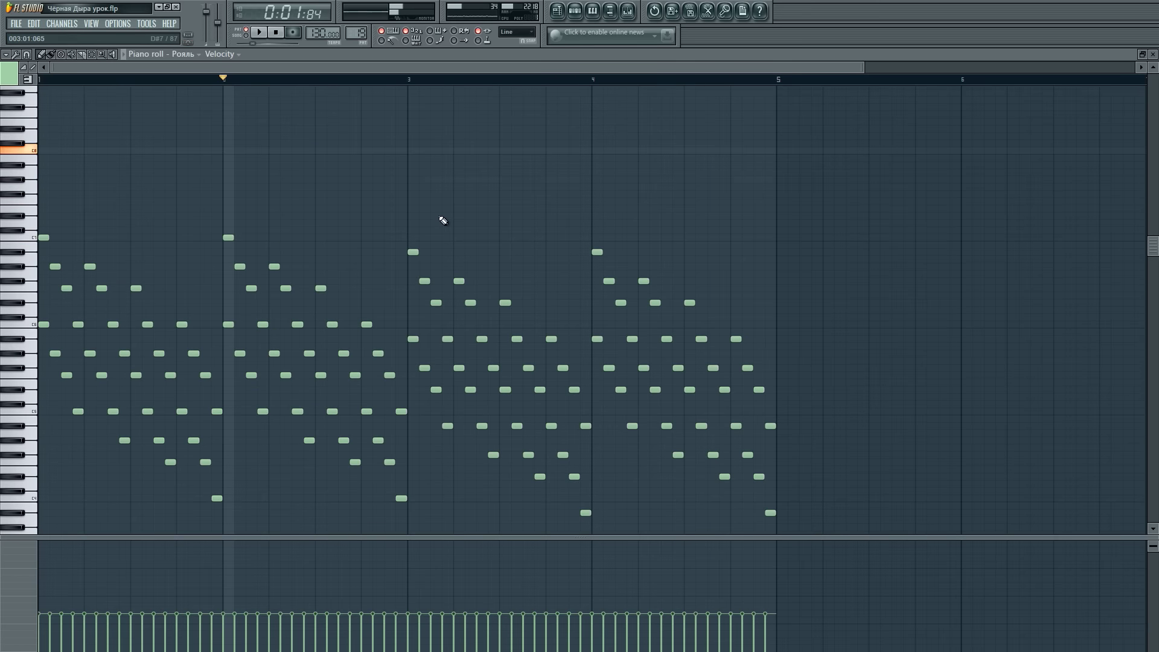
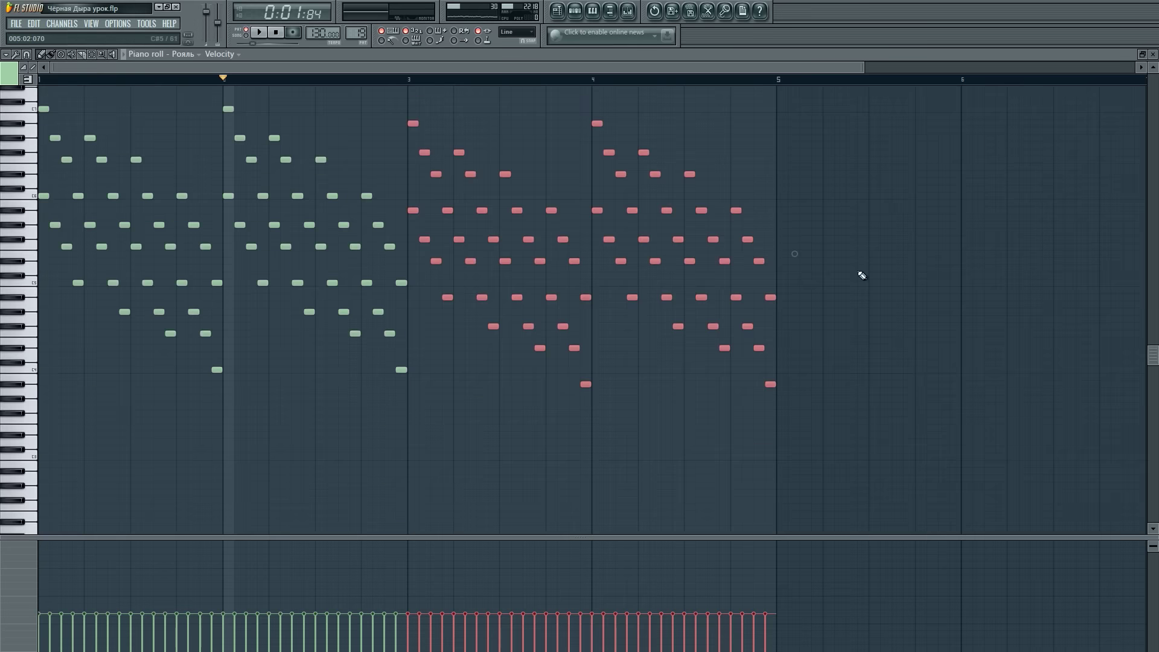
{"action": "left_click_drag", "start_coordinate": [415, 250], "coordinate": [412, 239]}
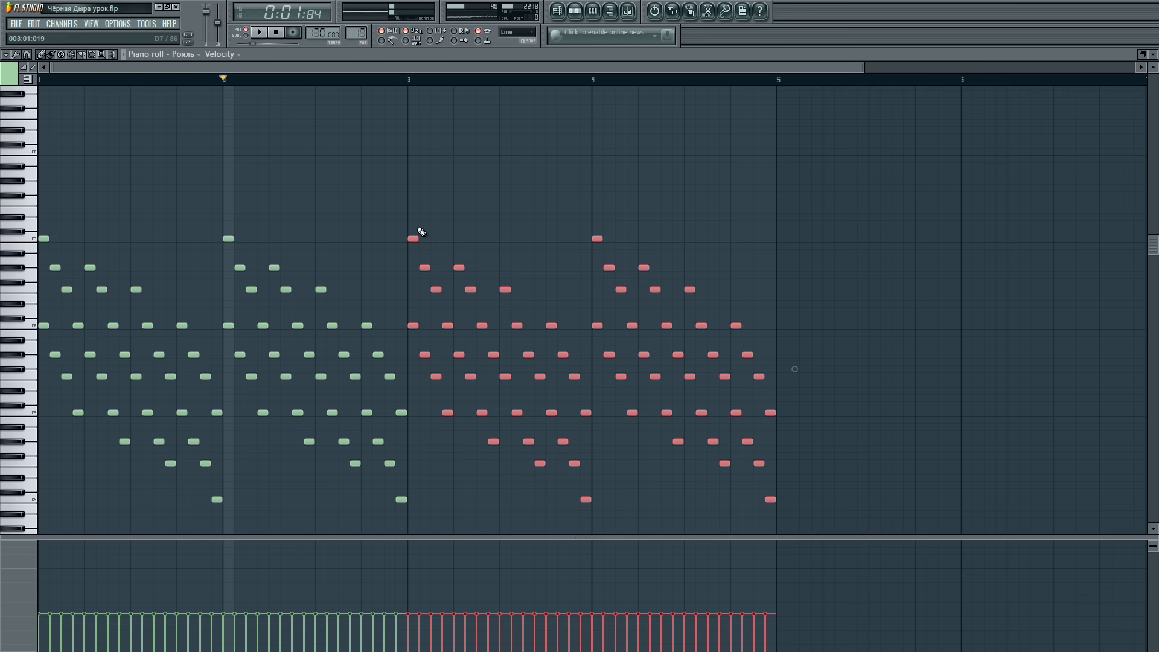
{"action": "left_click_drag", "start_coordinate": [410, 238], "coordinate": [411, 252]}
{"action": "key", "text": "space"}
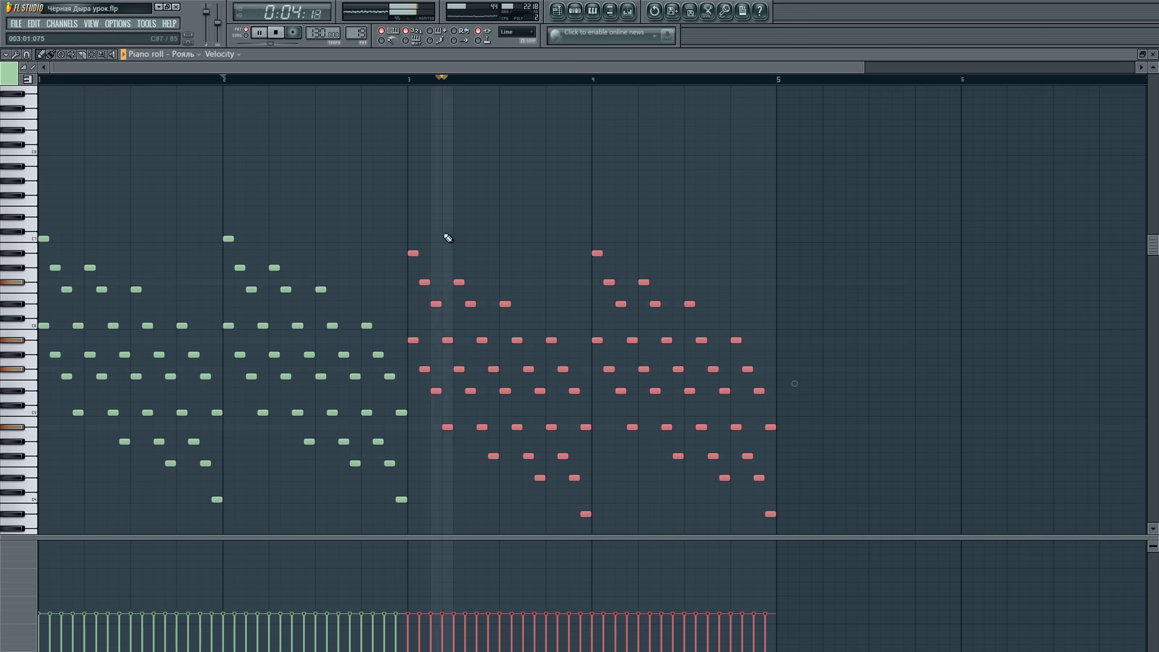
{"action": "key", "text": "space"}
- Open the first Модуляция рояль clip in the piano roll, select all its notes, and reset playback to bar 1
{"action": "key", "text": "F5"}
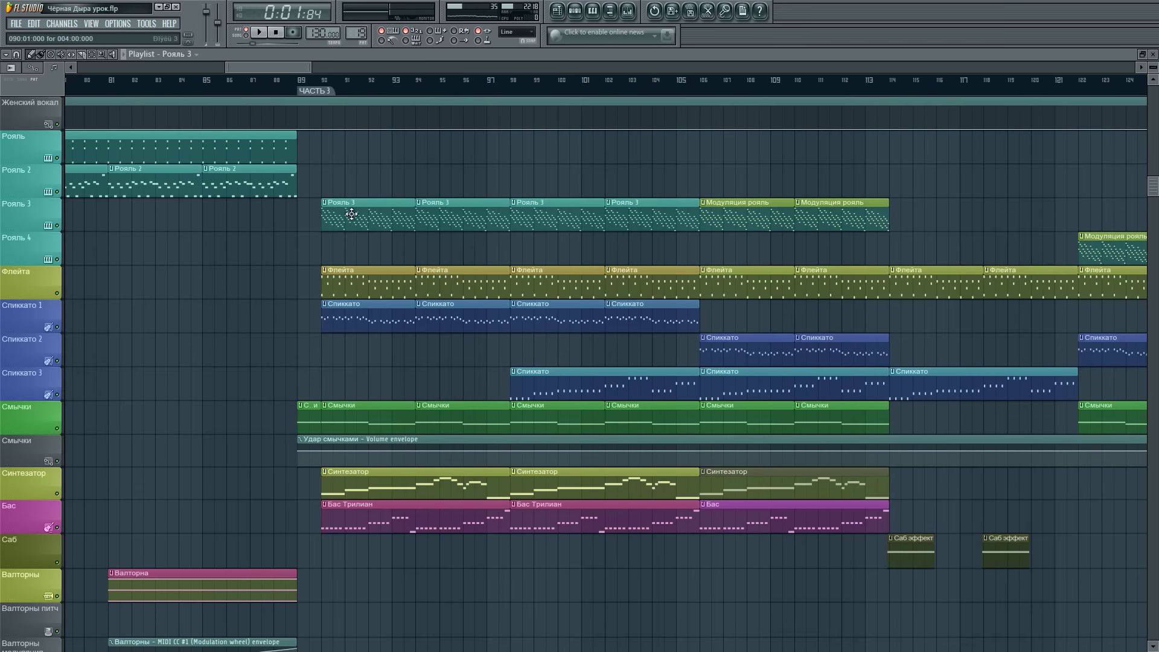
{"action": "double_click", "coordinate": [719, 218]}
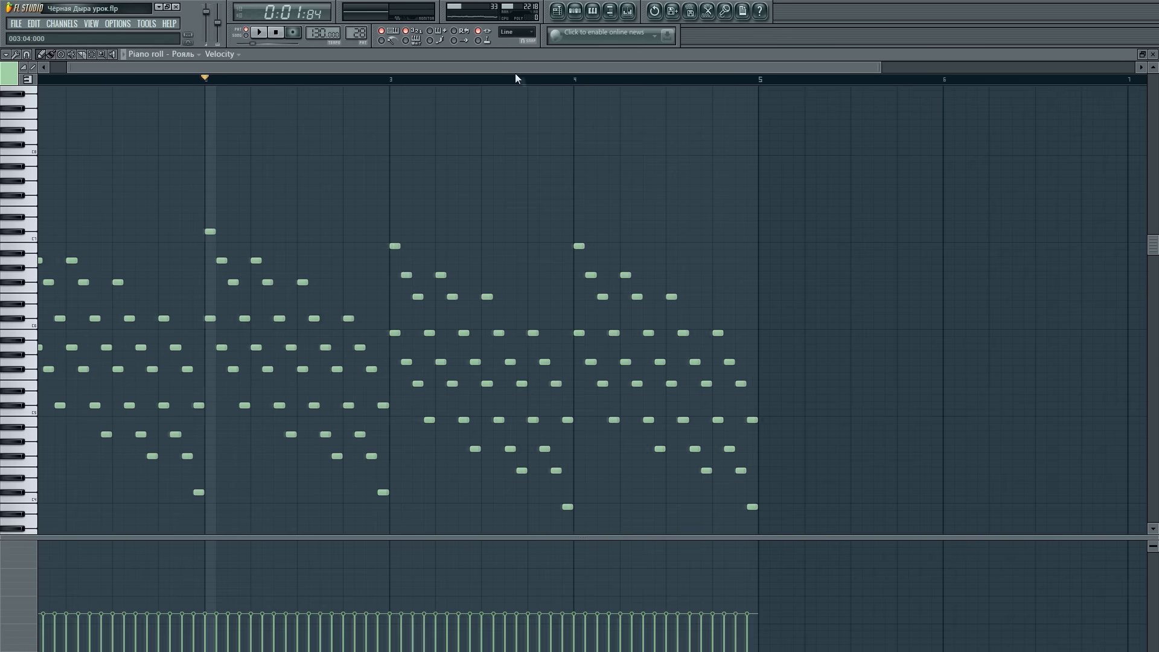
{"action": "key", "text": "ctrl+a"}
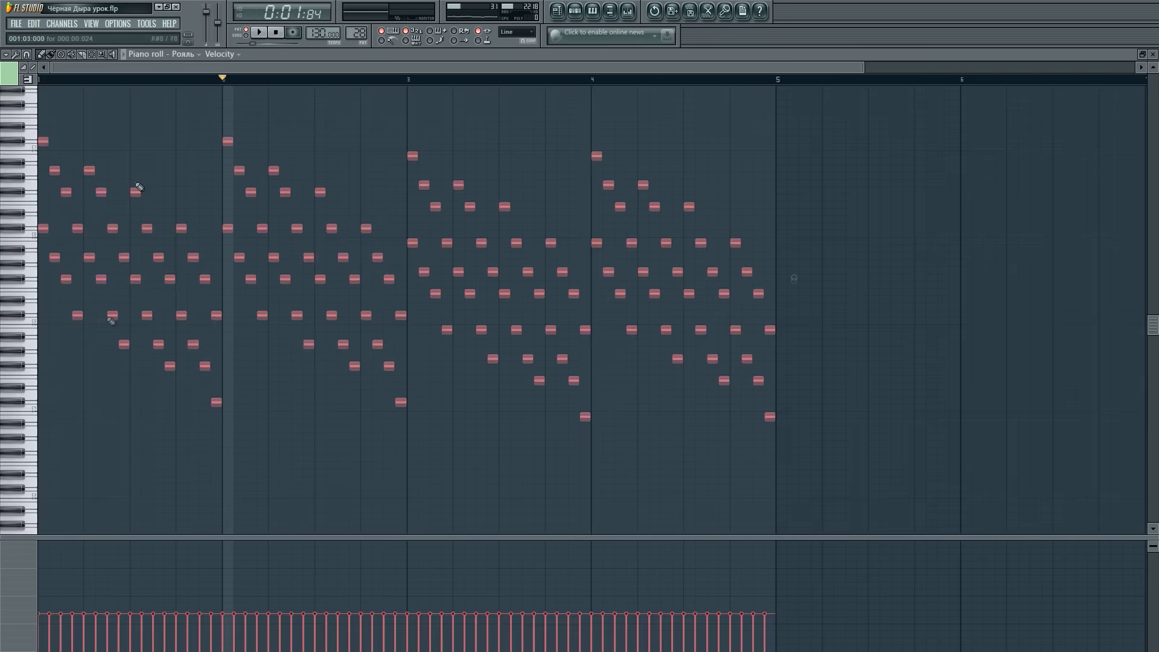
{"action": "scroll", "coordinate": [167, 158], "scroll_direction": "up", "scroll_amount": 4}
{"action": "left_click", "coordinate": [42, 80]}
{"action": "left_click", "coordinate": [262, 32]}
{"action": "left_click", "coordinate": [276, 32]}
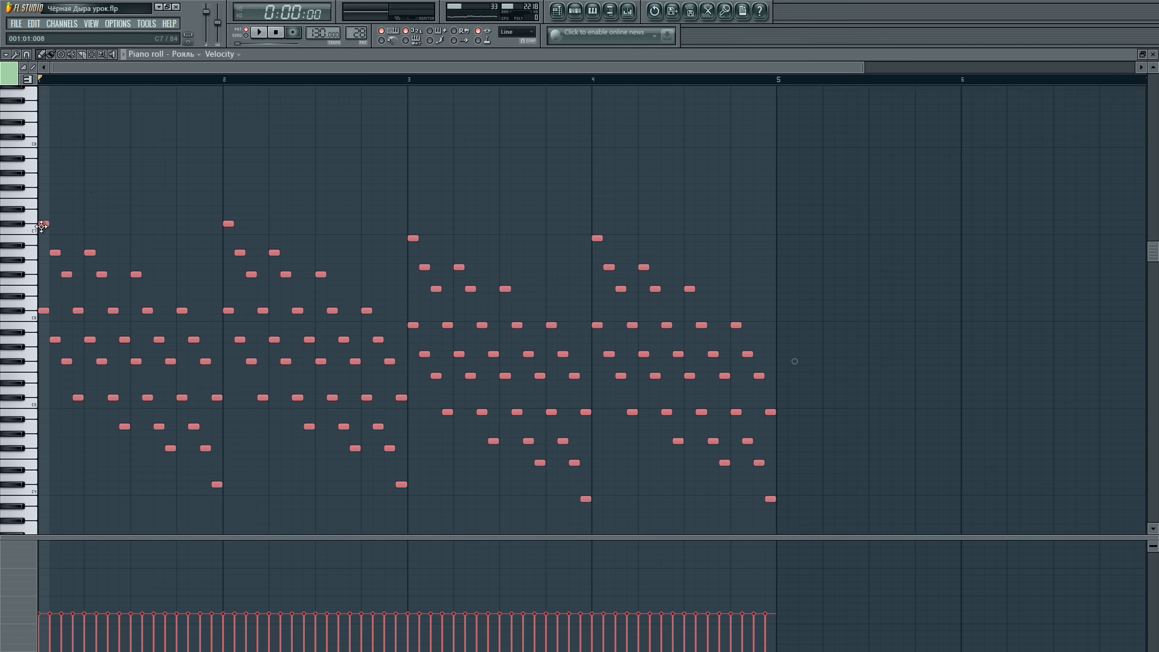
- Lower all the selected notes one semitone and play them, raise them back one semitone and play them again
{"action": "key", "text": "Down"}
{"action": "key", "text": "space"}
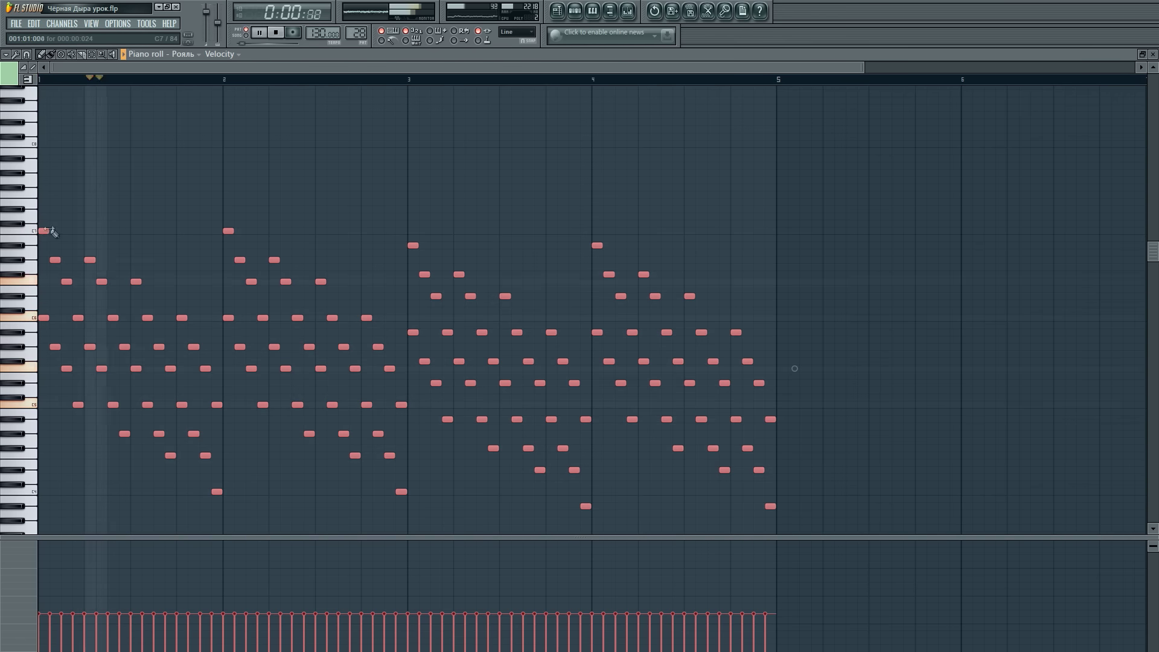
{"action": "key", "text": "space"}
{"action": "key", "text": "Up"}
{"action": "key", "text": "space"}
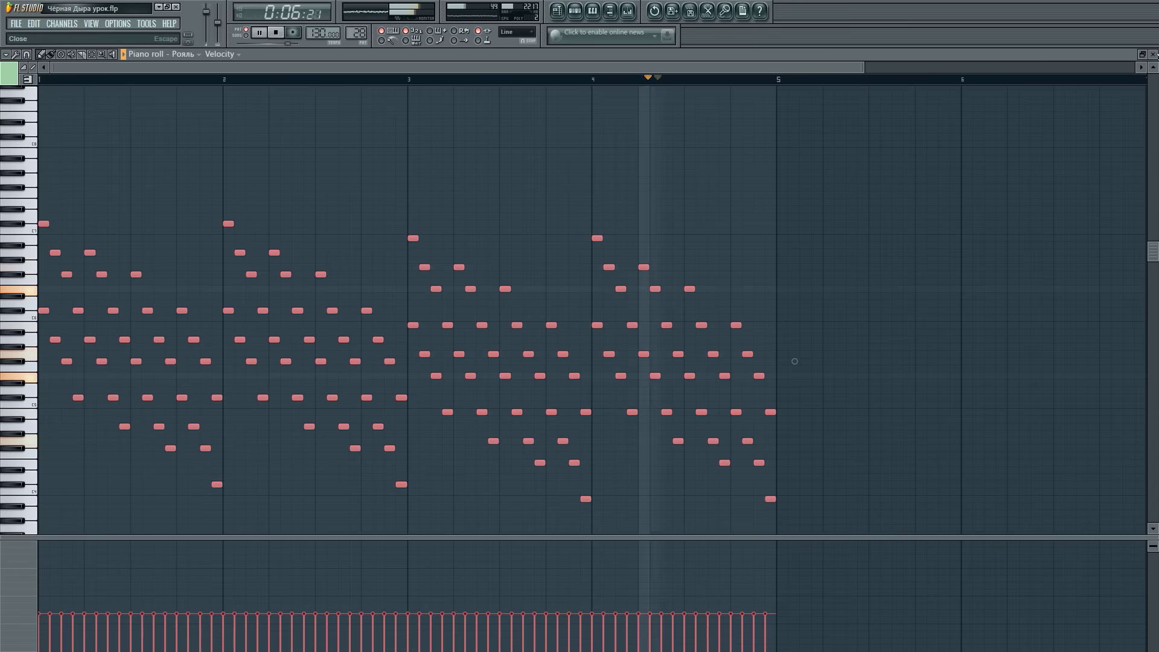
- Close the piano roll, stop playback, and show the whole ЧАСТЬ 3 arrangement in the playlist
{"action": "left_click", "coordinate": [1155, 54]}
{"action": "left_click_drag", "start_coordinate": [297, 63], "coordinate": [295, 63]}
{"action": "key", "text": "space"}
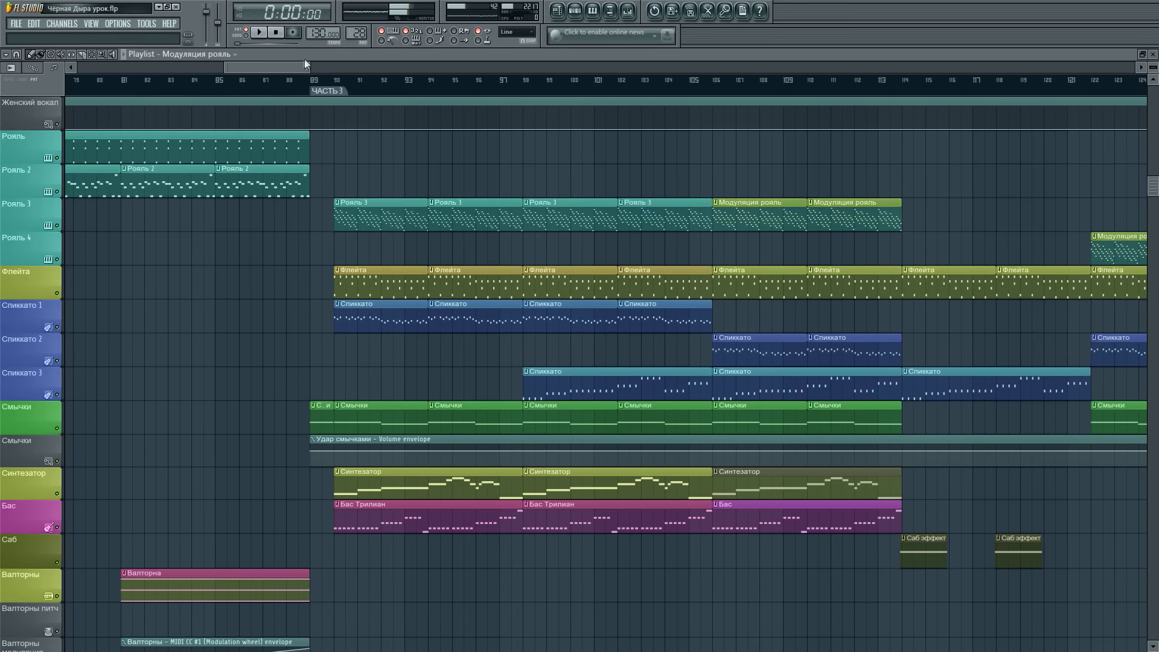
{"action": "scroll", "coordinate": [356, 242], "scroll_direction": "up", "scroll_amount": 1}
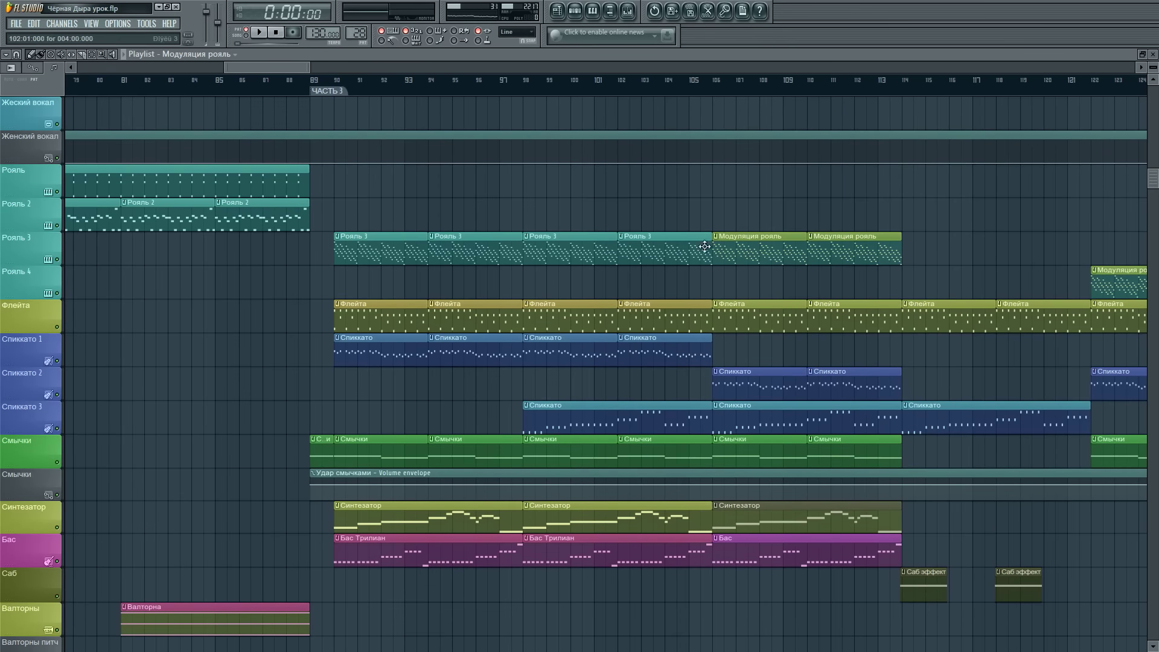
{"action": "scroll", "coordinate": [730, 77], "scroll_direction": "down", "scroll_amount": 5}
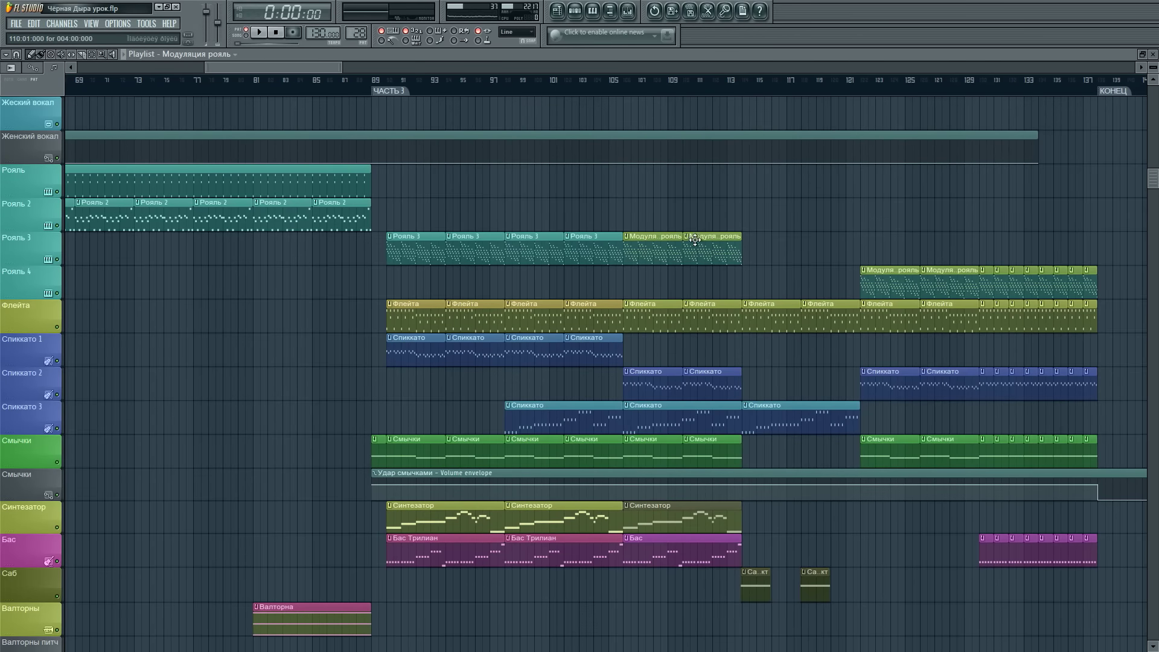
- Select the ЧАСТЬ 3 clips from Рояль 3 down to Бас between bars 90 and 114, and clear the selection
{"action": "left_click_drag", "start_coordinate": [723, 233], "coordinate": [389, 571]}
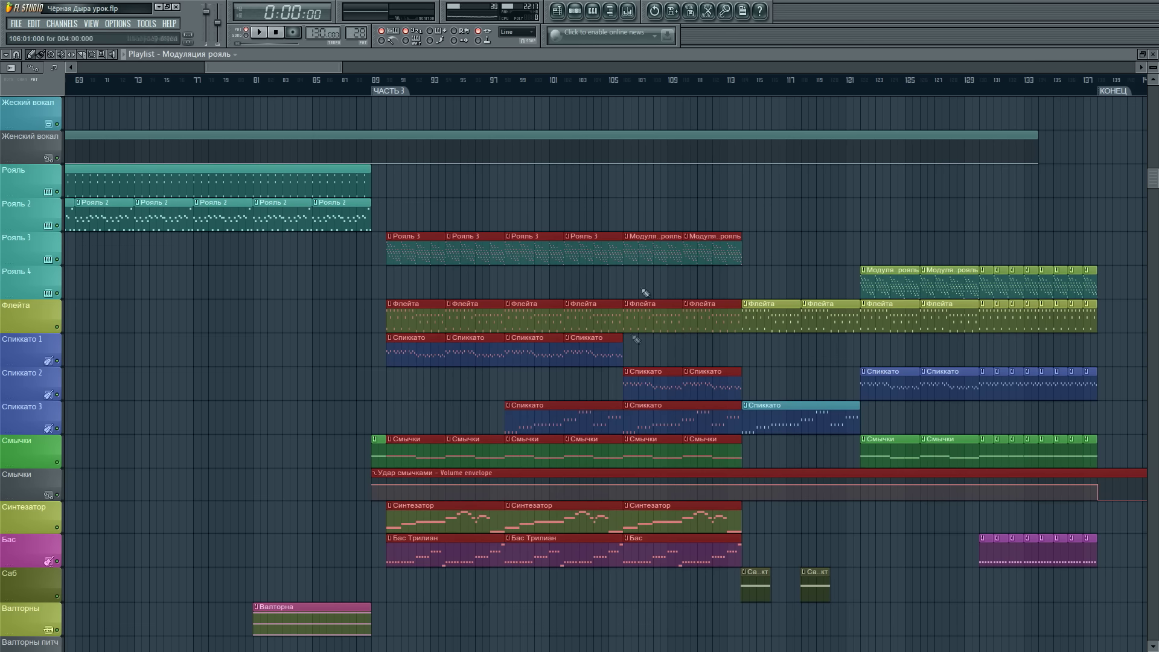
{"action": "scroll", "coordinate": [553, 423], "scroll_direction": "down", "scroll_amount": 3}
{"action": "scroll", "coordinate": [887, 380], "scroll_direction": "up", "scroll_amount": 3}
{"action": "scroll", "coordinate": [292, 337], "scroll_direction": "down", "scroll_amount": 4}
{"action": "scroll", "coordinate": [427, 370], "scroll_direction": "up", "scroll_amount": 3}
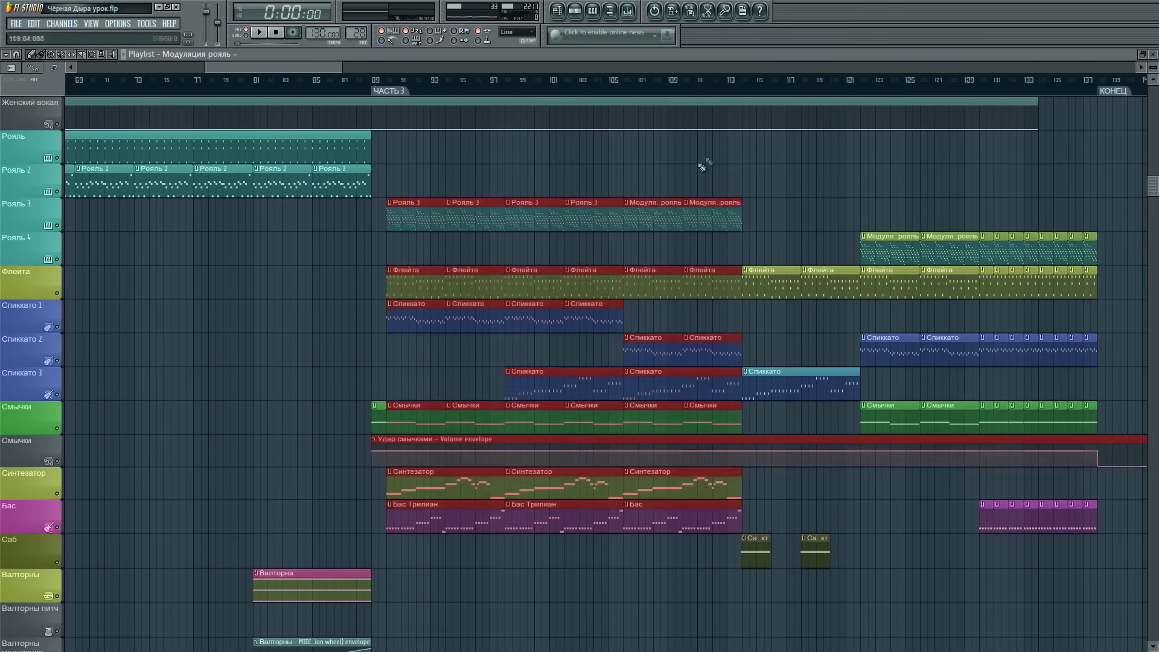
{"action": "left_click", "coordinate": [702, 167], "text": "ctrl"}
{"action": "scroll", "coordinate": [421, 87], "scroll_direction": "up", "scroll_amount": 3}
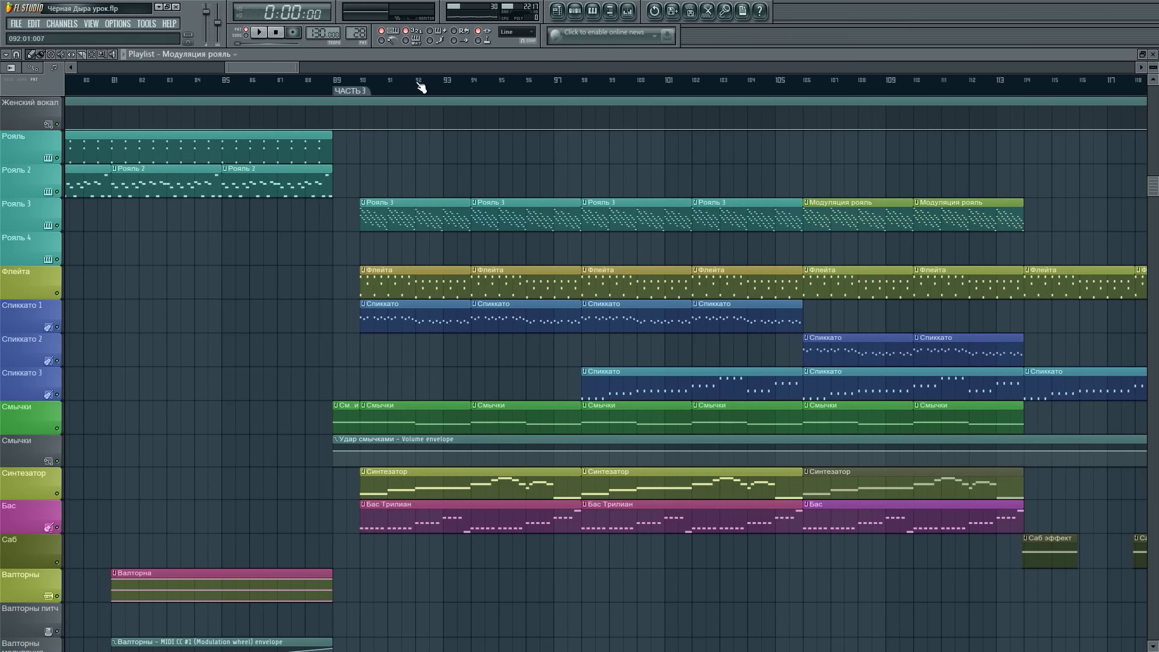
- Set the playback position to bar 90, select the Спиккато track in the mixer, and play the song
{"action": "left_click", "coordinate": [362, 96]}
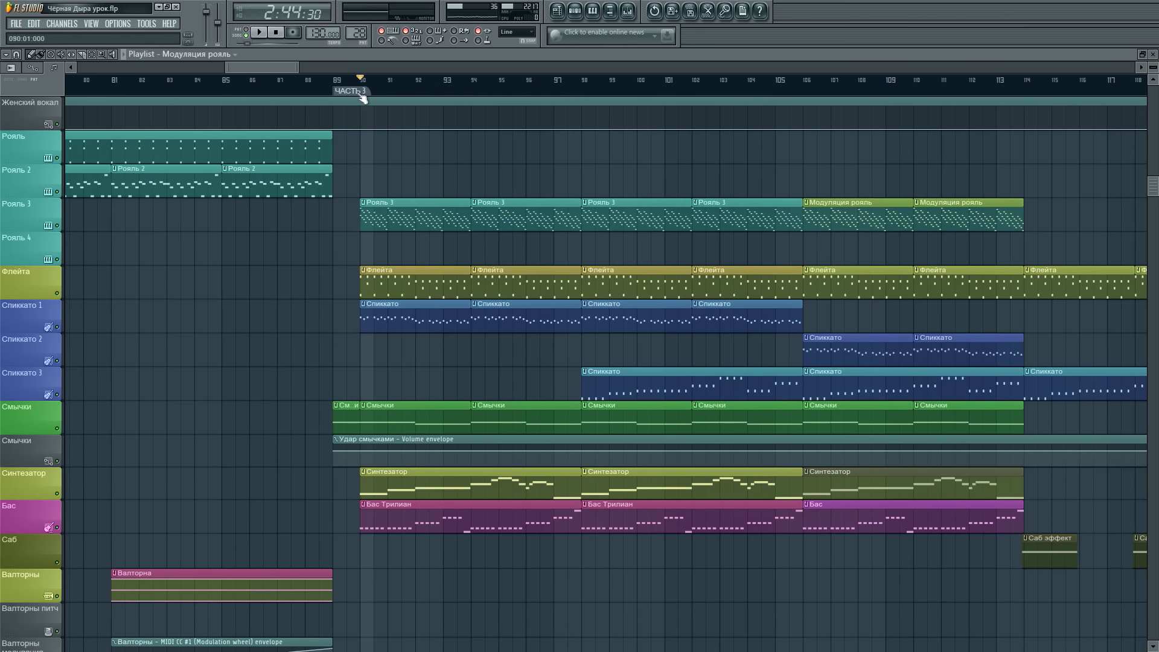
{"action": "left_click", "coordinate": [638, 10]}
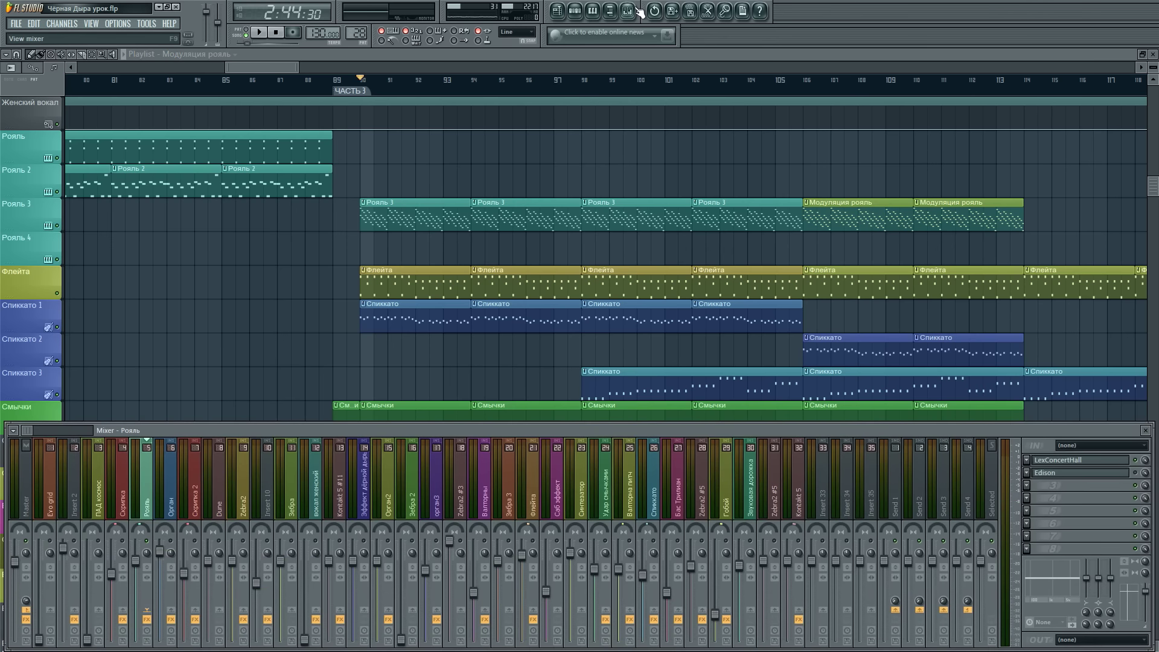
{"action": "left_click_drag", "start_coordinate": [287, 69], "coordinate": [287, 70]}
{"action": "left_click", "coordinate": [631, 16]}
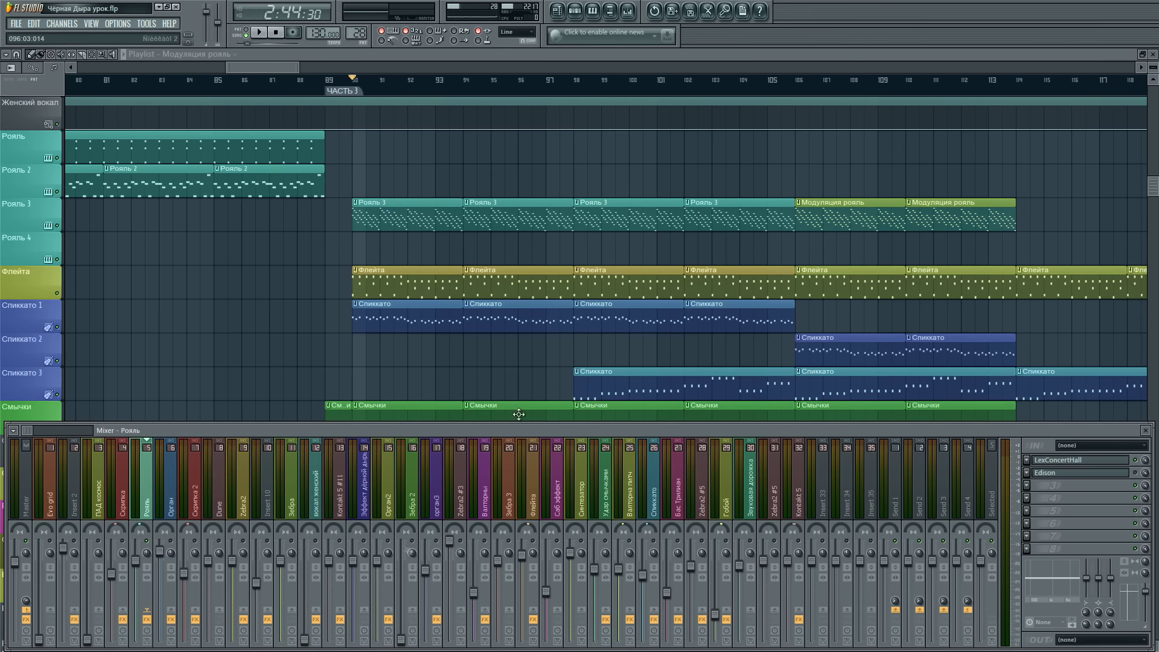
{"action": "left_click", "coordinate": [652, 510]}
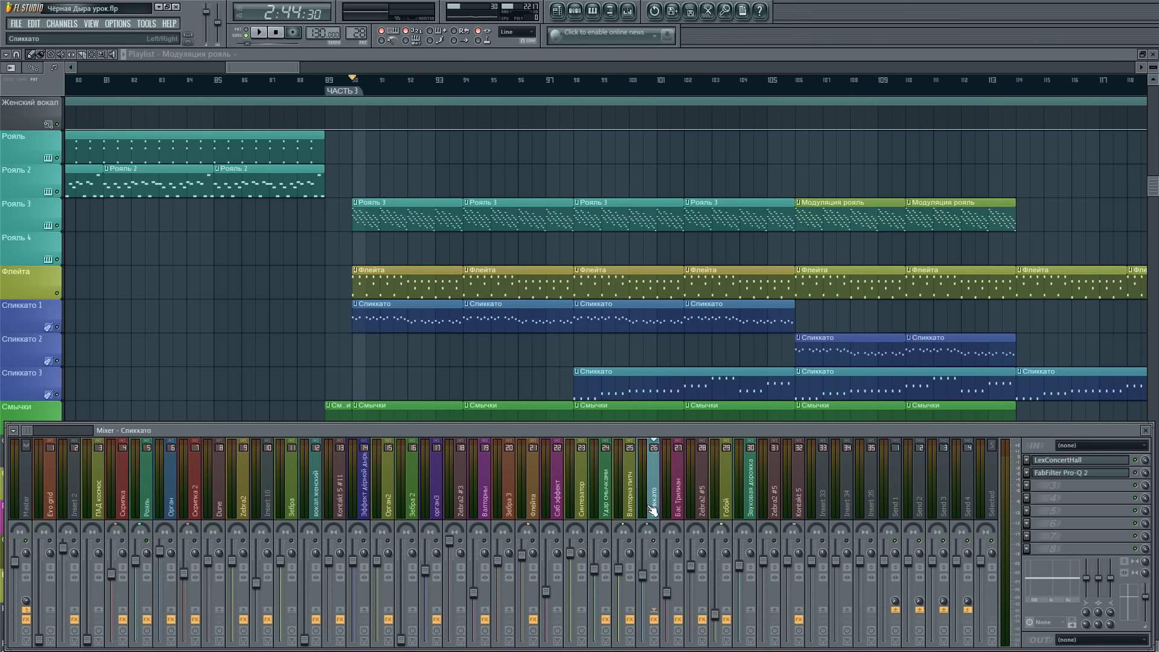
{"action": "key", "text": "space"}
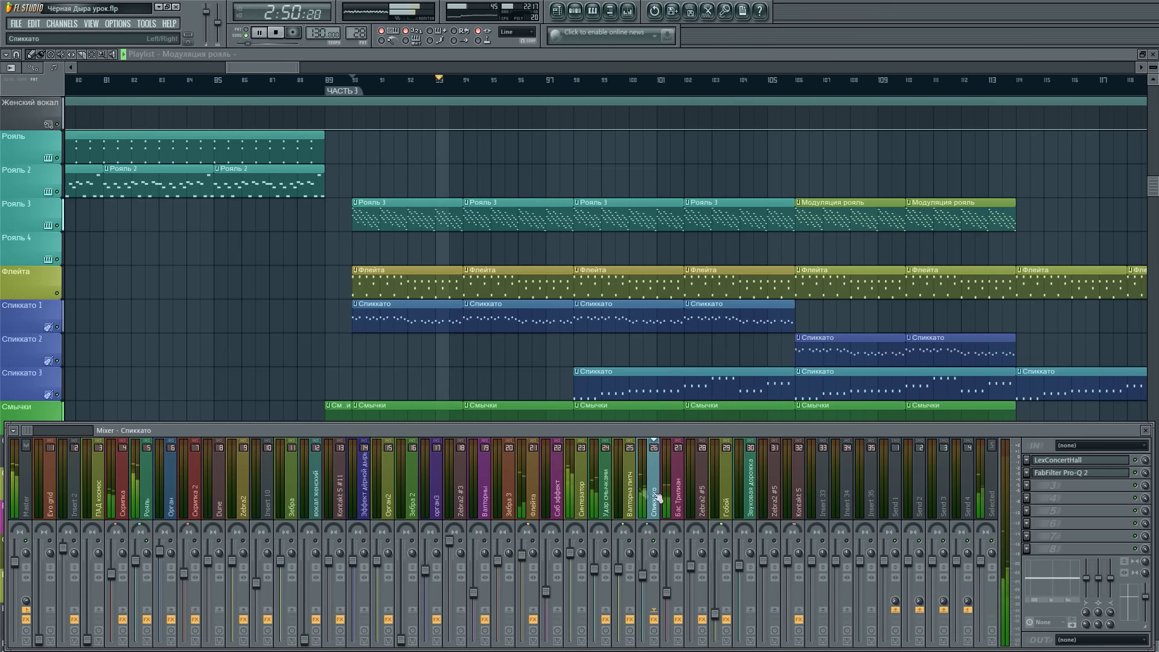
- Open the LexConcertHall reverb and FabFilter Pro-Q 2 equalizer on the Спиккато mixer track to examine their settings
{"action": "left_click", "coordinate": [1060, 461]}
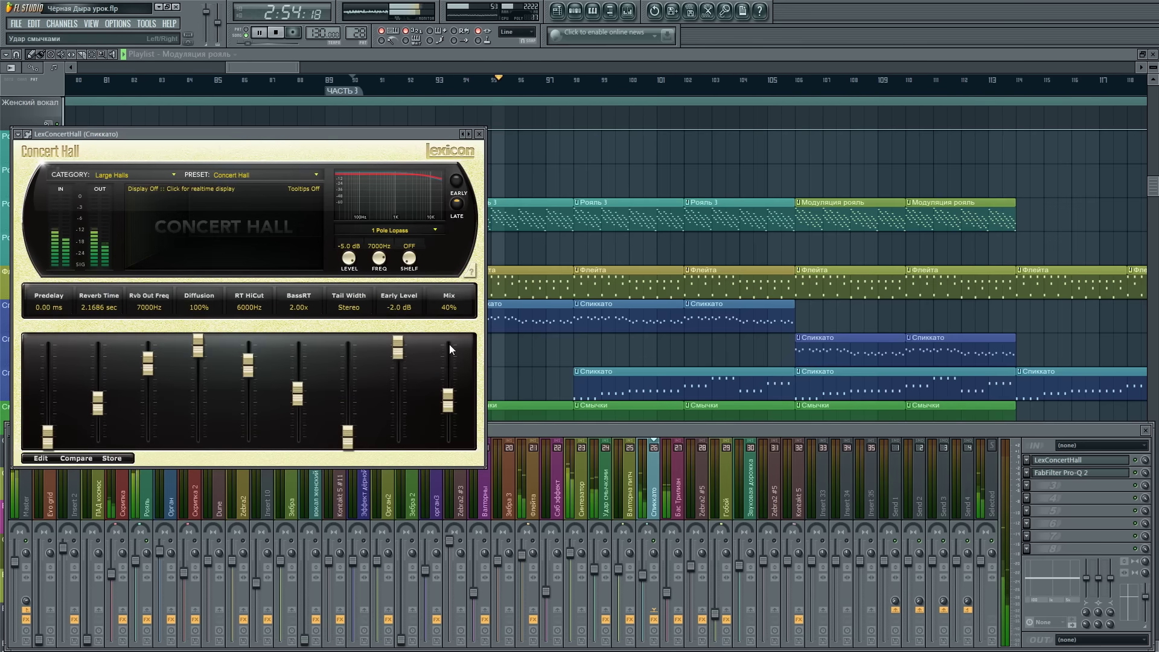
{"action": "left_click", "coordinate": [657, 501]}
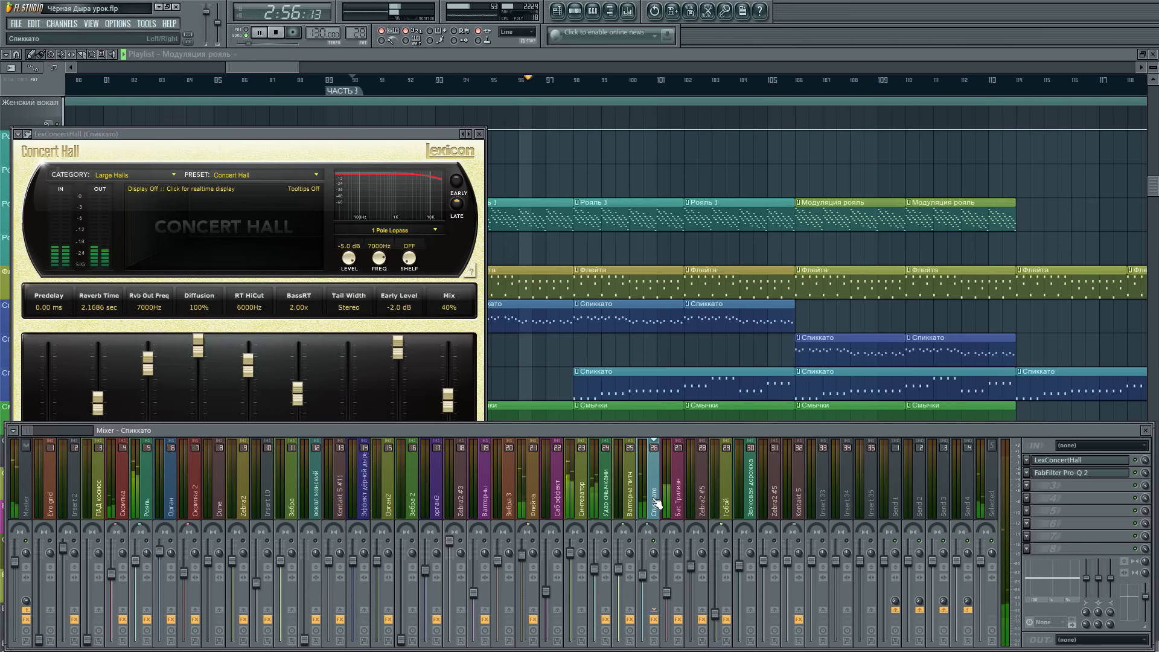
{"action": "left_click", "coordinate": [1075, 474]}
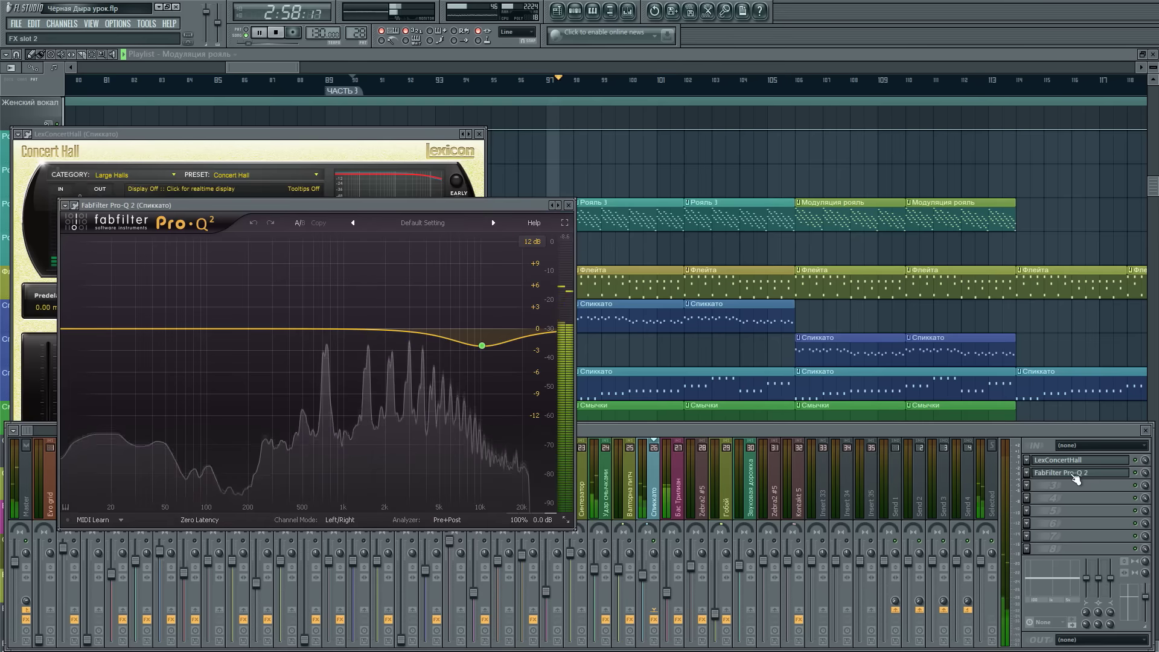
- Examine the LexConcertHall reverb on the Спиккато mixer track, view its FabFilter Pro-Q 2 in full screen, and close the equalizer
{"action": "left_click", "coordinate": [569, 206]}
{"action": "left_click", "coordinate": [389, 135]}
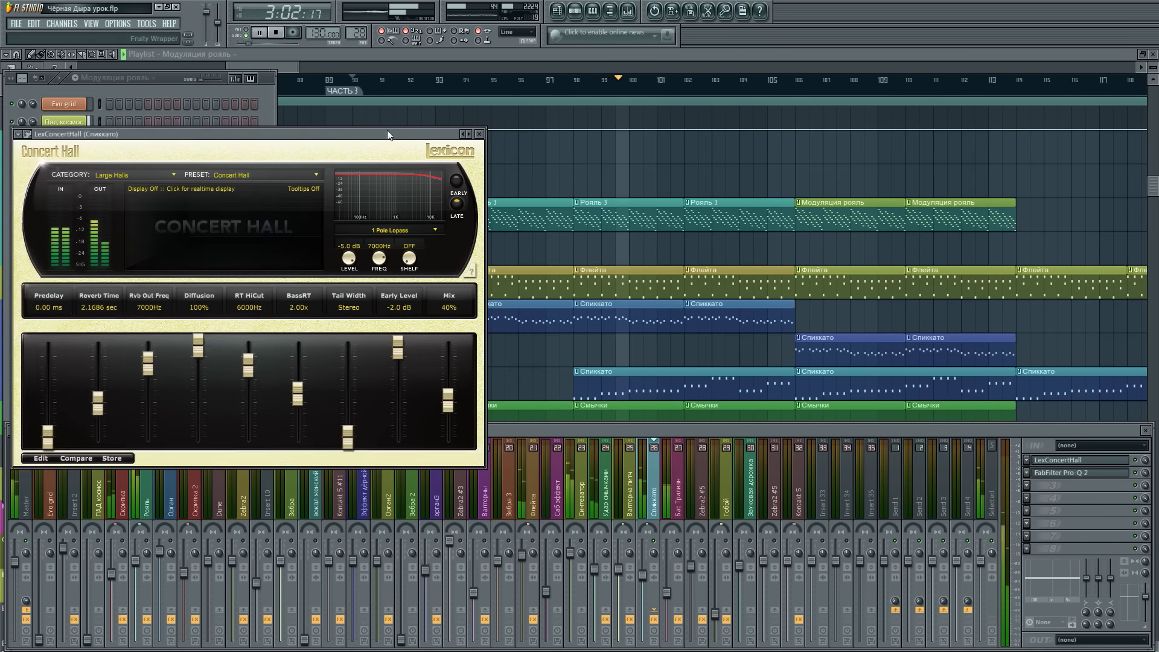
{"action": "left_click_drag", "start_coordinate": [390, 135], "coordinate": [402, 131]}
{"action": "left_click", "coordinate": [1074, 474]}
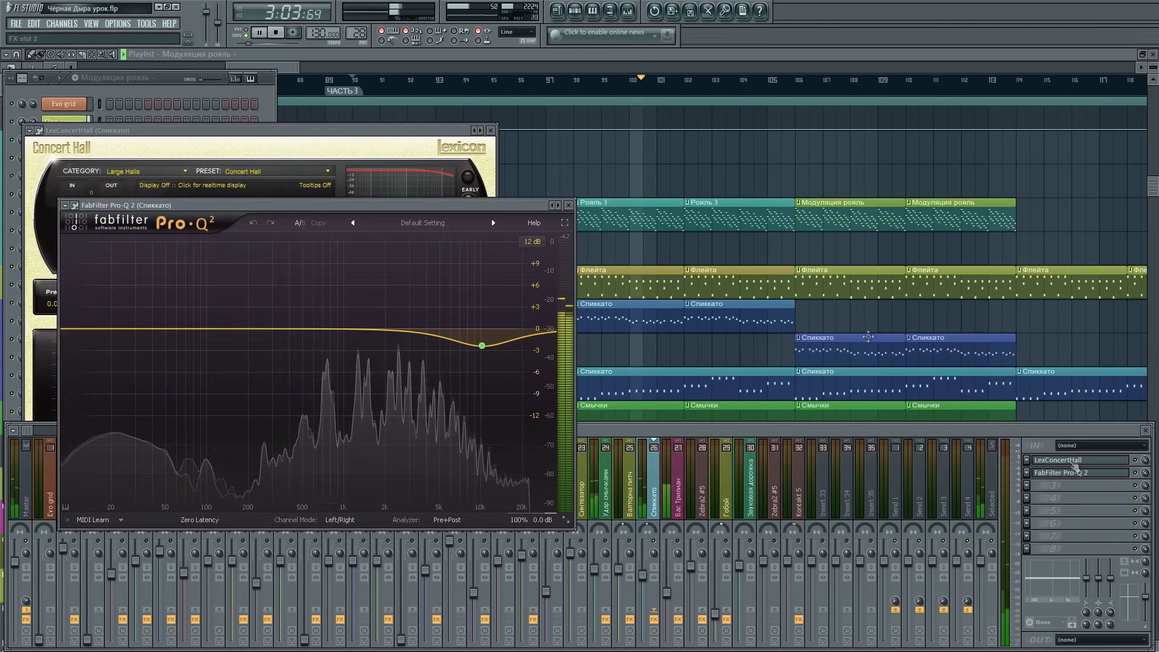
{"action": "left_click", "coordinate": [565, 223]}
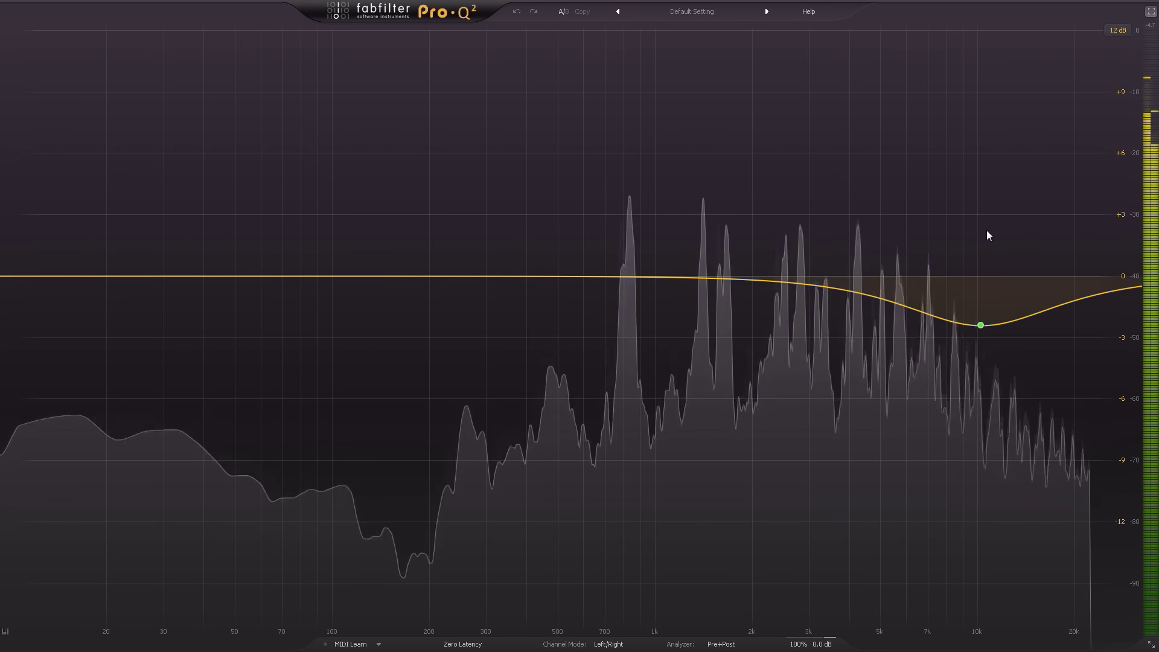
{"action": "key", "text": "Escape"}
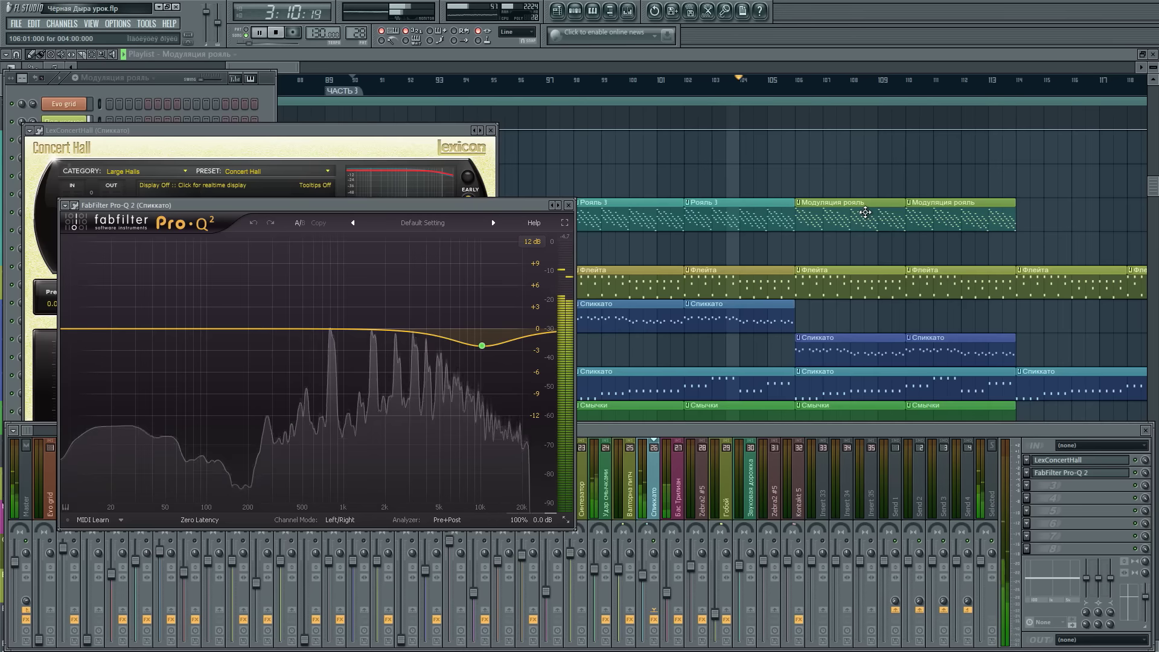
{"action": "left_click", "coordinate": [568, 205]}
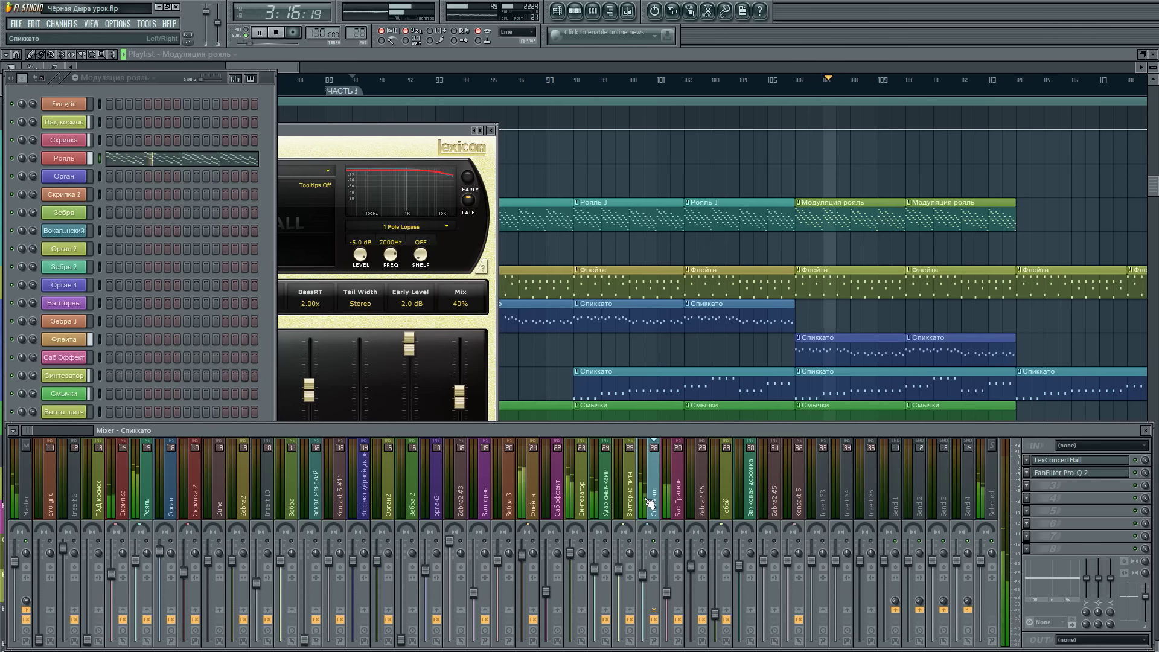
- Open the Спиккато channel's Kontakt instrument from the channel rack to show its Strings Hi patch, and stop playback
{"action": "left_click", "coordinate": [1153, 54]}
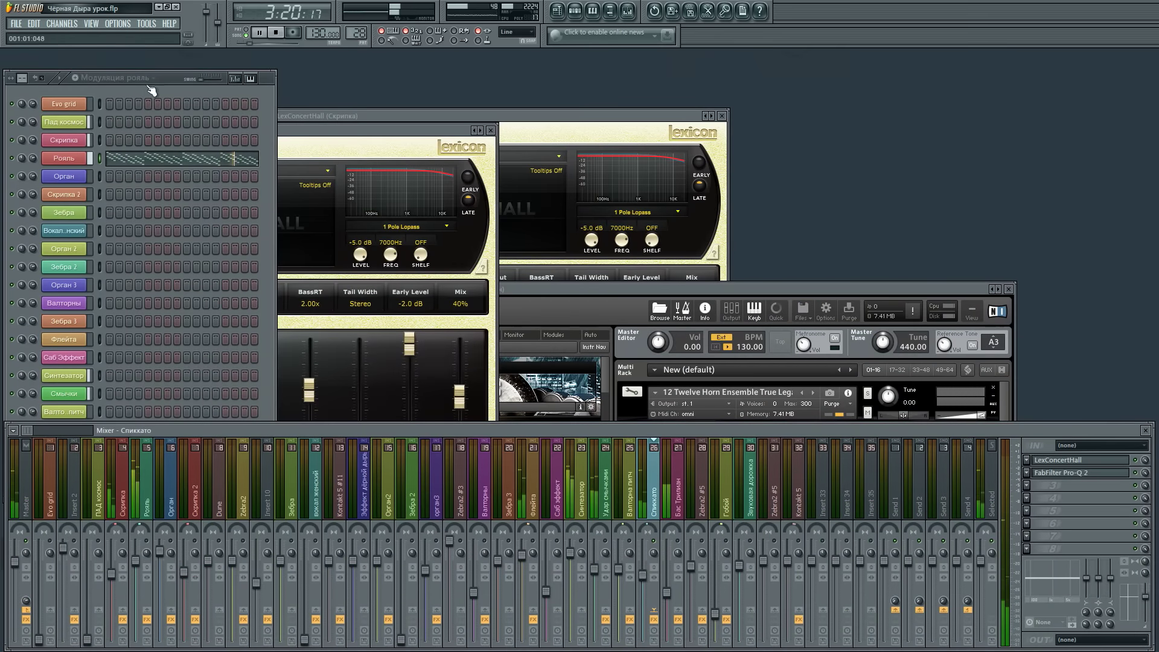
{"action": "left_click_drag", "start_coordinate": [162, 84], "coordinate": [179, 75]}
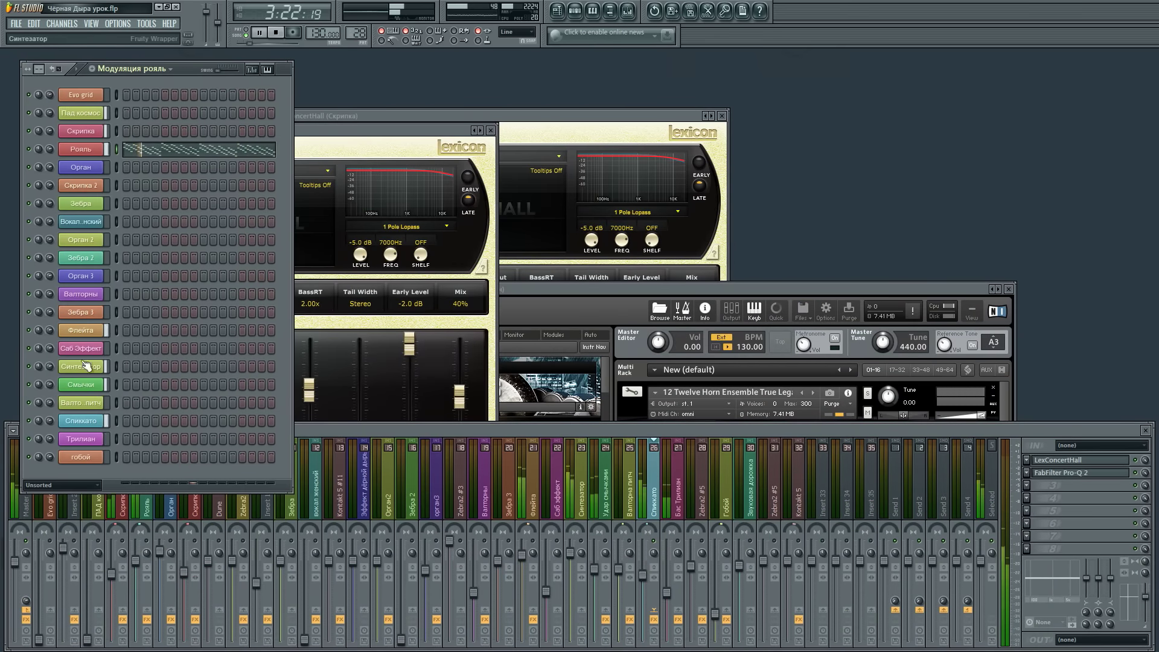
{"action": "left_click", "coordinate": [95, 423]}
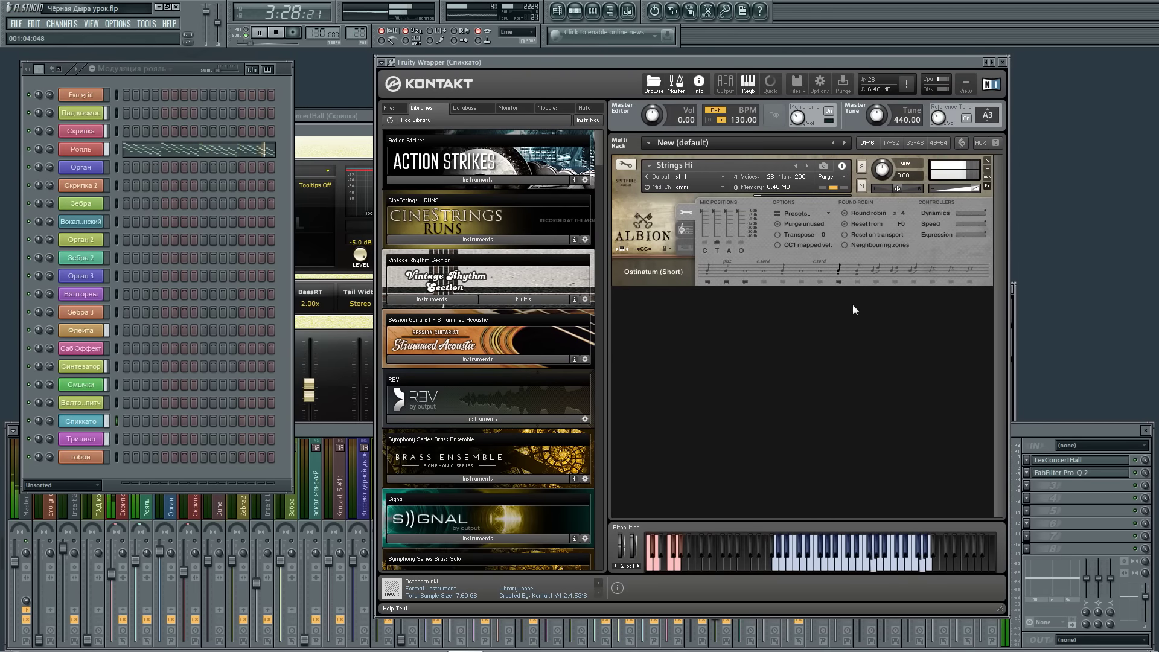
{"action": "key", "text": "space"}
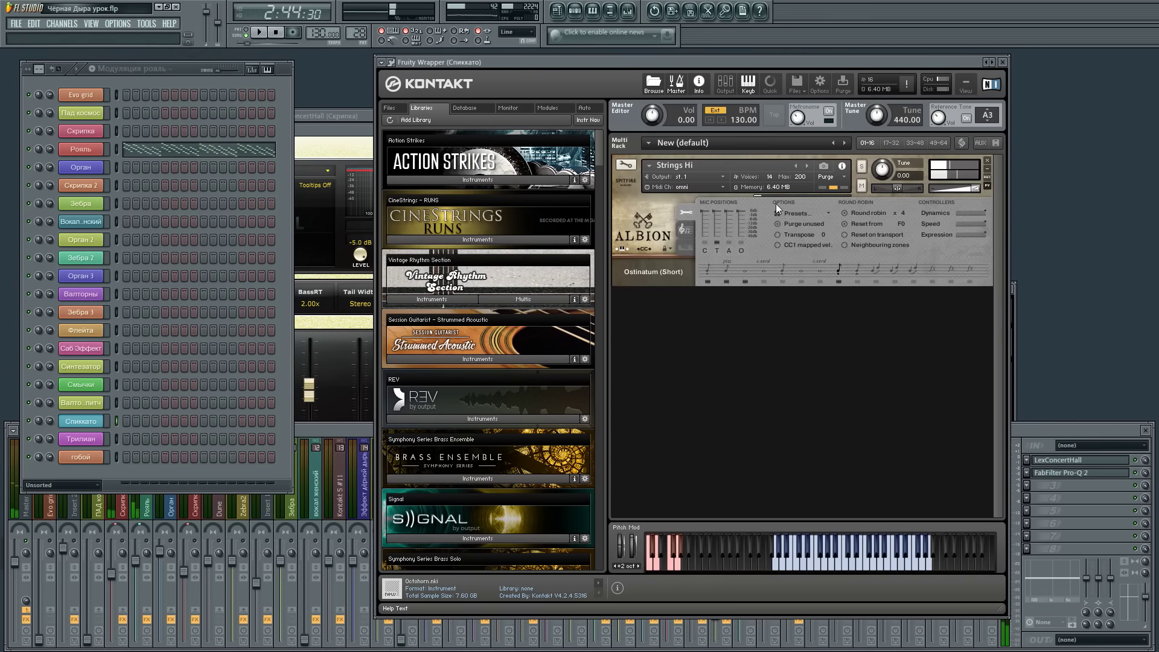
- Switch Strings Hi to the Legato articulation and back to Ostinatum (Short), purge the Legato notes, and close Kontakt
{"action": "left_click", "coordinate": [878, 274]}
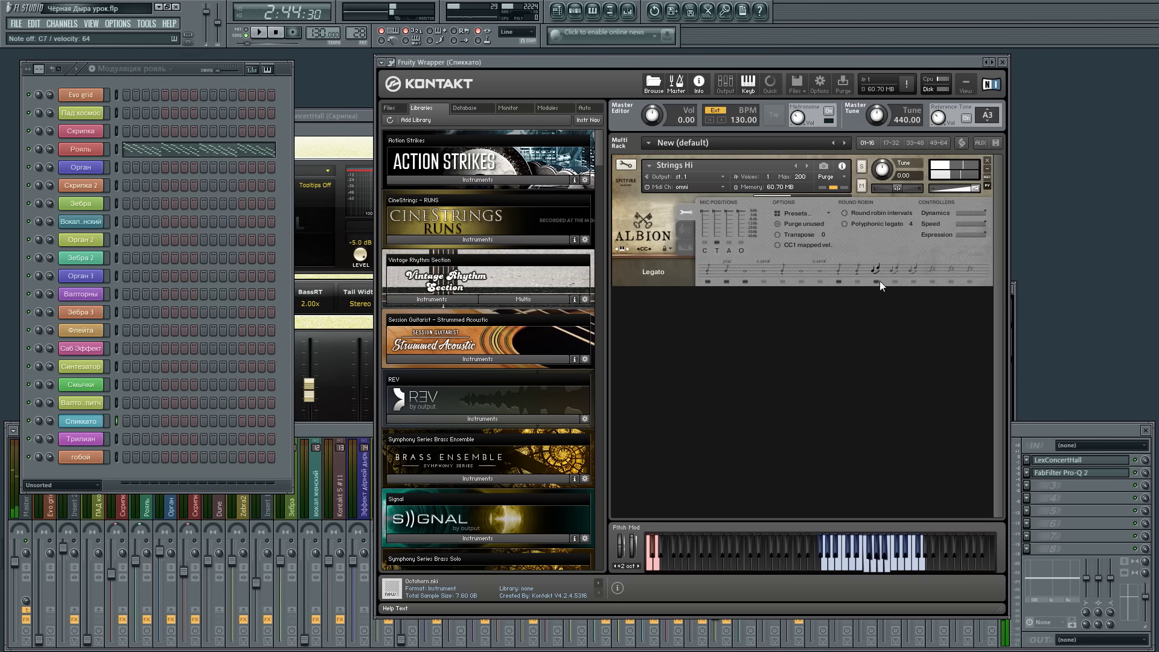
{"action": "left_click", "coordinate": [838, 271]}
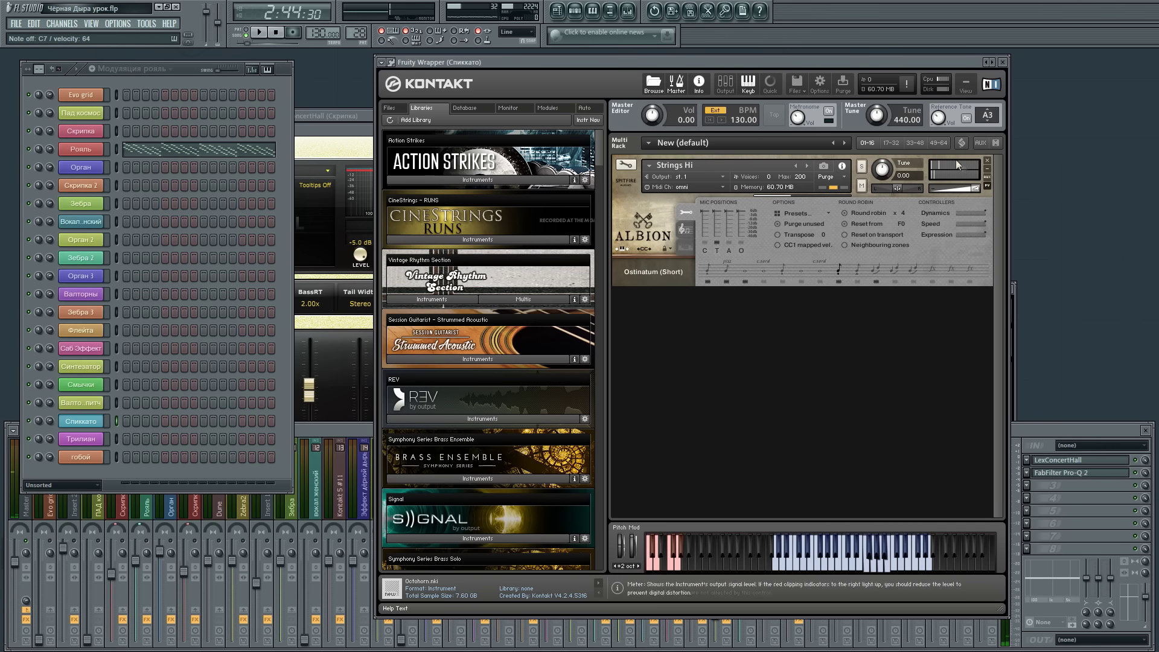
{"action": "left_click", "coordinate": [876, 284]}
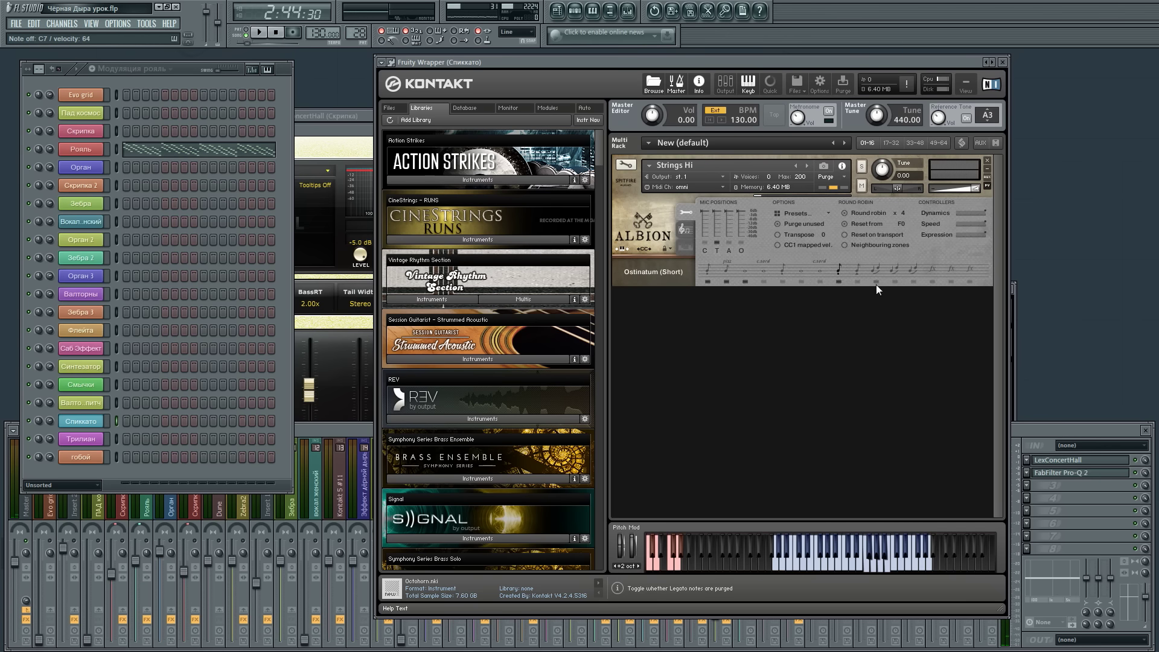
{"action": "left_click", "coordinate": [1003, 62]}
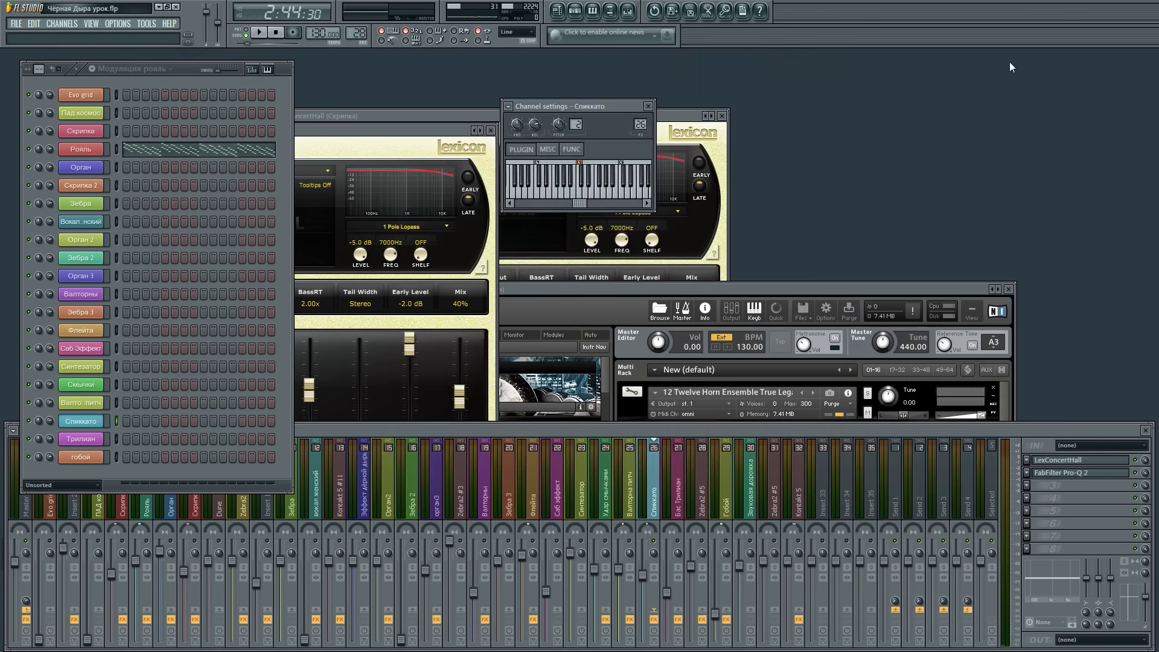
- Reopen the playlist, set the playback position to bar 98, and play the song with the mixer shown
{"action": "left_click", "coordinate": [557, 14]}
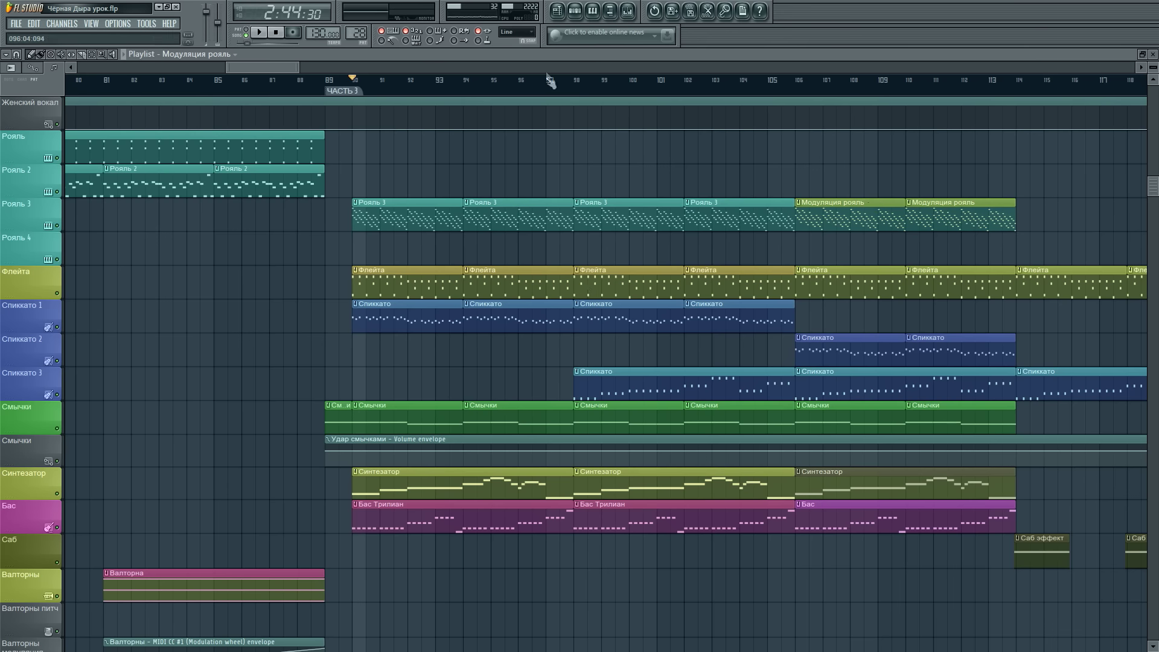
{"action": "left_click", "coordinate": [572, 90]}
{"action": "left_click", "coordinate": [628, 11]}
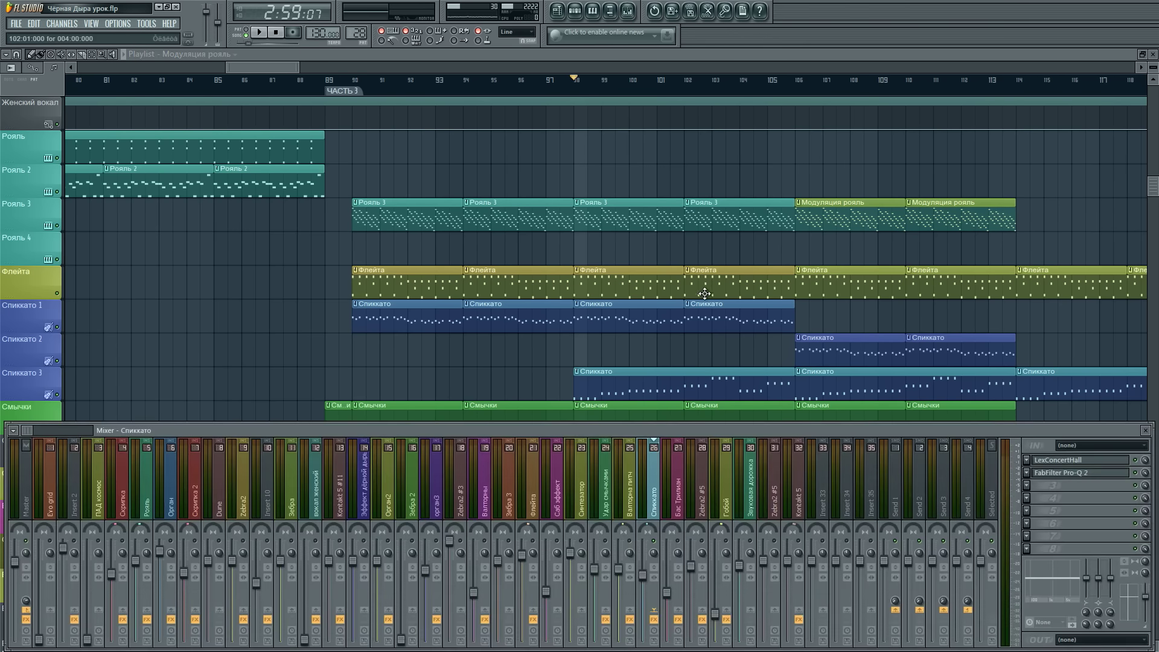
{"action": "key", "text": "space"}
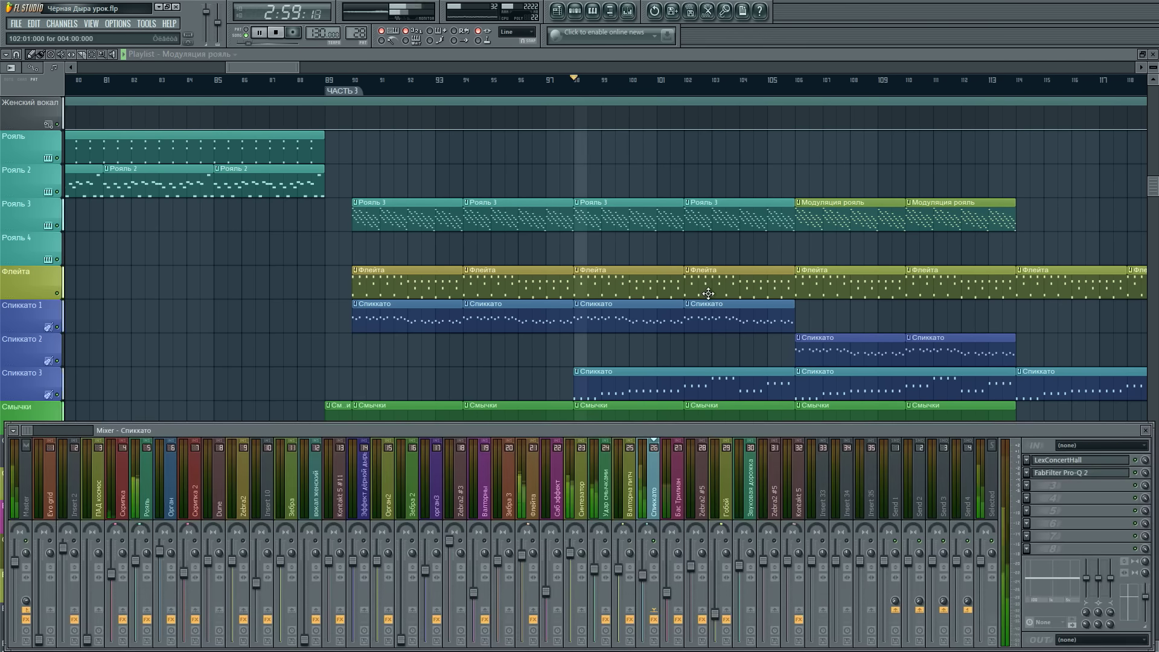
- Open the Спиккато 3 clip at bar 98 in the piano roll, examine its notes, and close the piano roll
{"action": "key", "text": "F9"}
{"action": "double_click", "coordinate": [657, 384]}
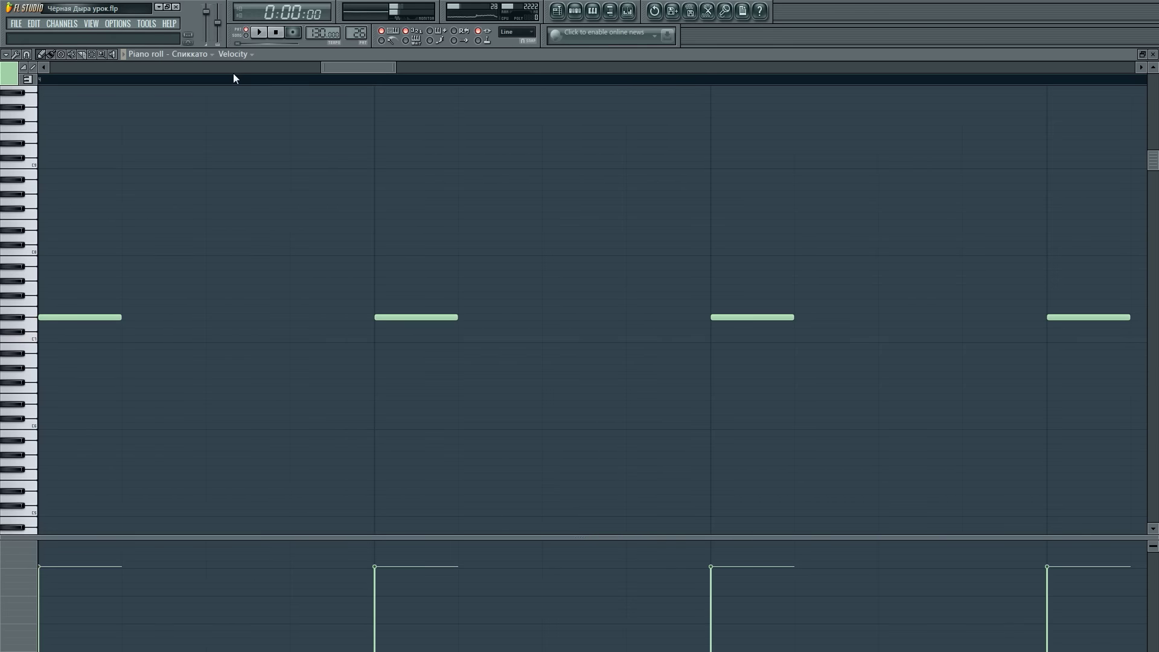
{"action": "scroll", "coordinate": [236, 80], "scroll_direction": "down", "scroll_amount": 6}
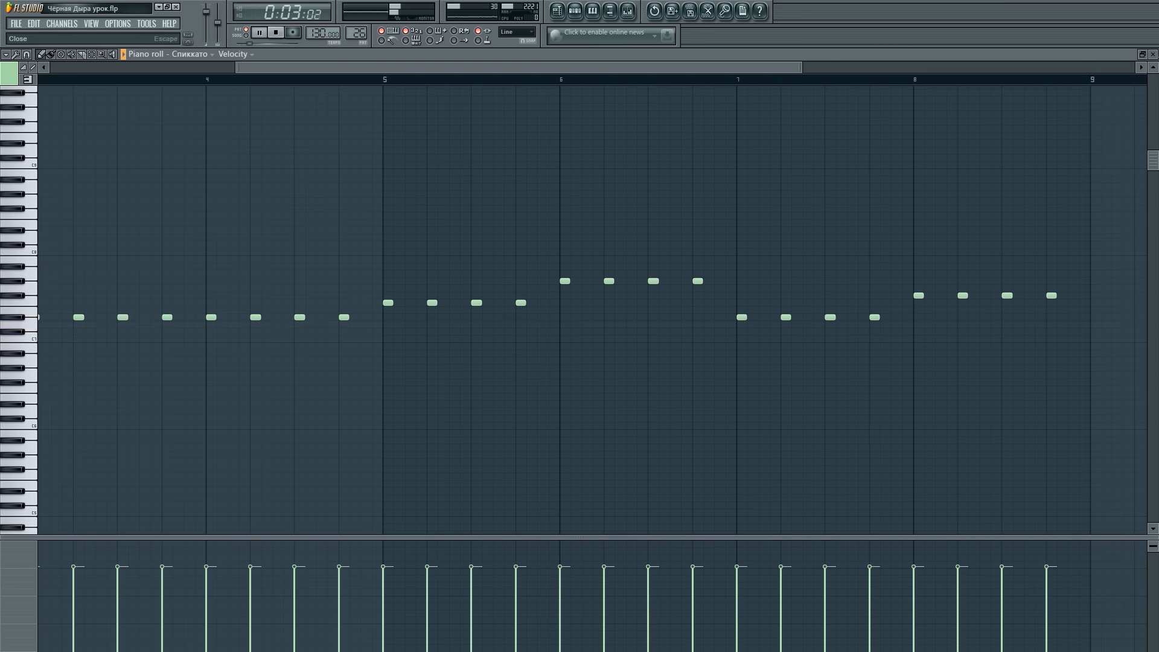
{"action": "left_click", "coordinate": [1154, 55]}
- Set the playback position to the start of the ЧАСТЬ 3 piano clips at bar 90 and play the song with the mixer shown
{"action": "left_click_drag", "start_coordinate": [203, 72], "coordinate": [204, 97]}
{"action": "left_click_drag", "start_coordinate": [261, 70], "coordinate": [255, 69]}
{"action": "scroll", "coordinate": [372, 87], "scroll_direction": "down", "scroll_amount": 1}
{"action": "scroll", "coordinate": [375, 90], "scroll_direction": "down", "scroll_amount": 2}
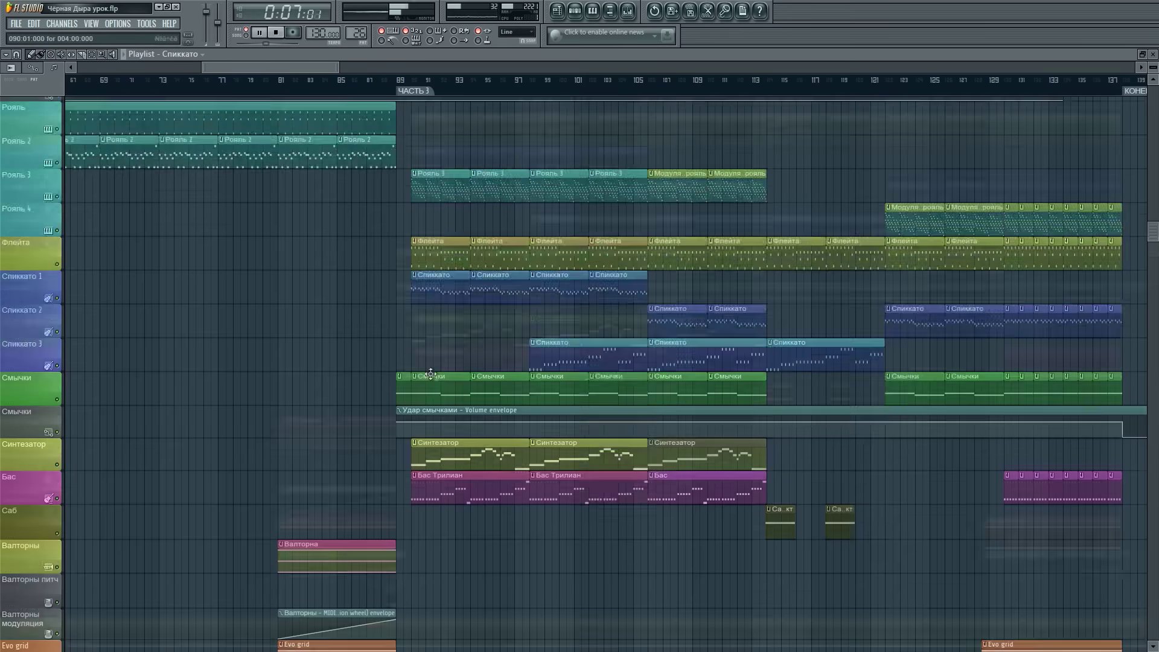
{"action": "scroll", "coordinate": [433, 380], "scroll_direction": "down", "scroll_amount": 5}
{"action": "scroll", "coordinate": [435, 379], "scroll_direction": "up", "scroll_amount": 5}
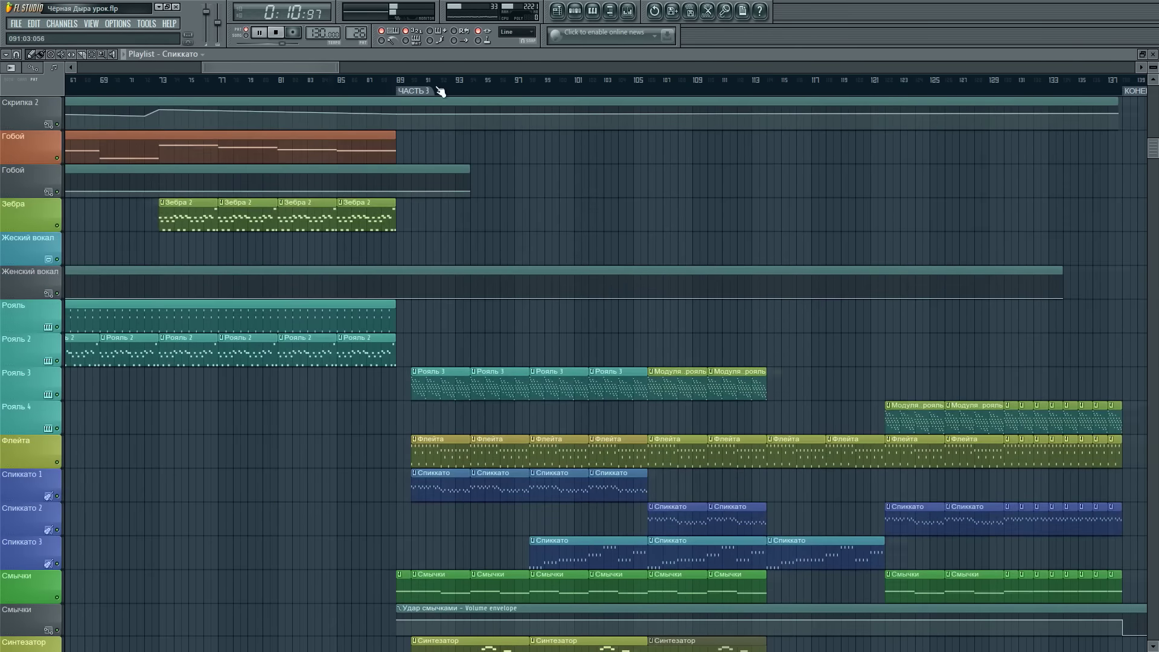
{"action": "scroll", "coordinate": [436, 90], "scroll_direction": "up", "scroll_amount": 2}
{"action": "left_click", "coordinate": [401, 88]}
{"action": "left_click", "coordinate": [628, 13]}
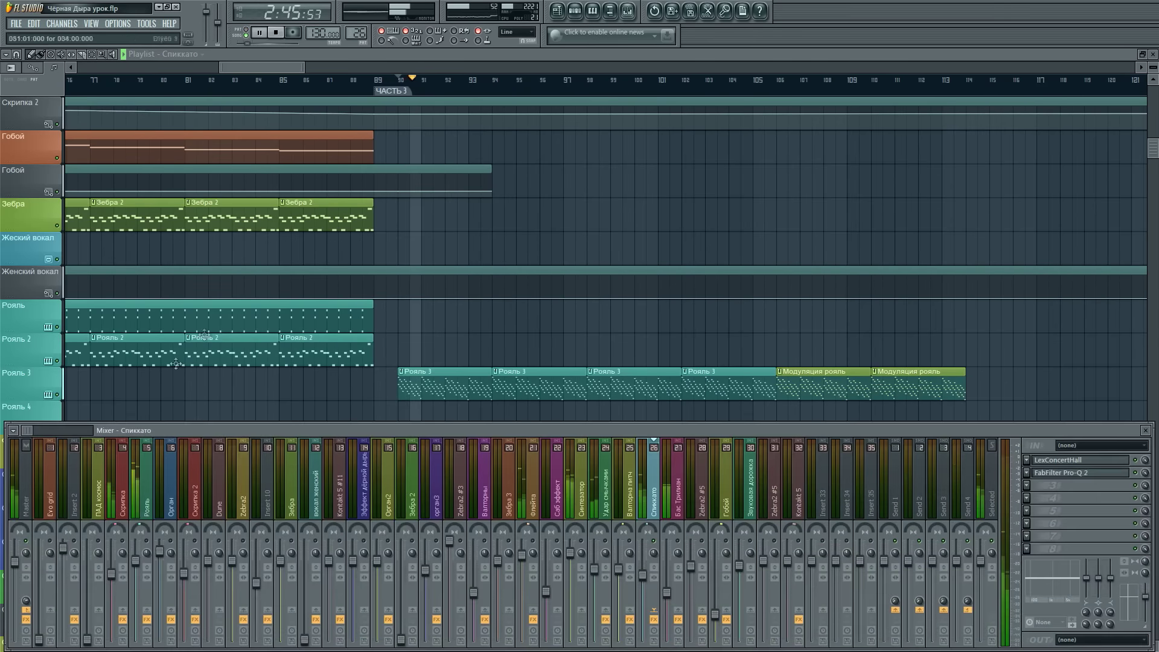
- Close the playlist, open the Трилиан channel's plugin, and dismiss its patch browser to show the Check Please Phatty patch
{"action": "left_click_drag", "start_coordinate": [292, 64], "coordinate": [301, 64]}
{"action": "scroll", "coordinate": [329, 78], "scroll_direction": "up", "scroll_amount": 2}
{"action": "scroll", "coordinate": [583, 338], "scroll_direction": "down", "scroll_amount": 3}
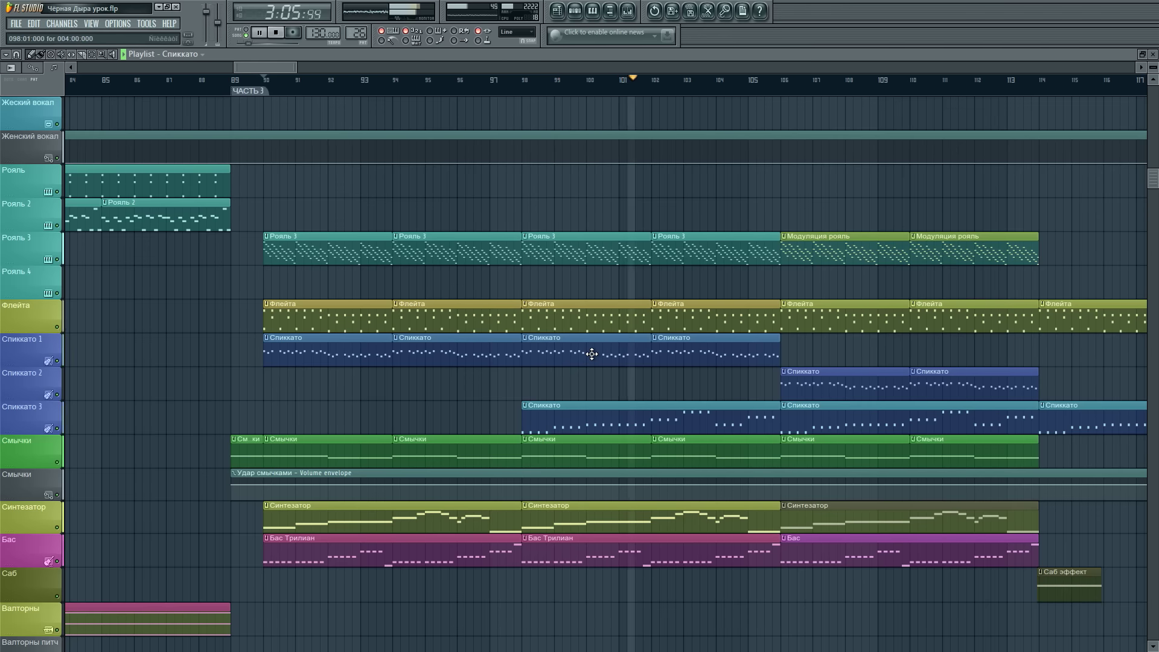
{"action": "left_click", "coordinate": [1153, 55]}
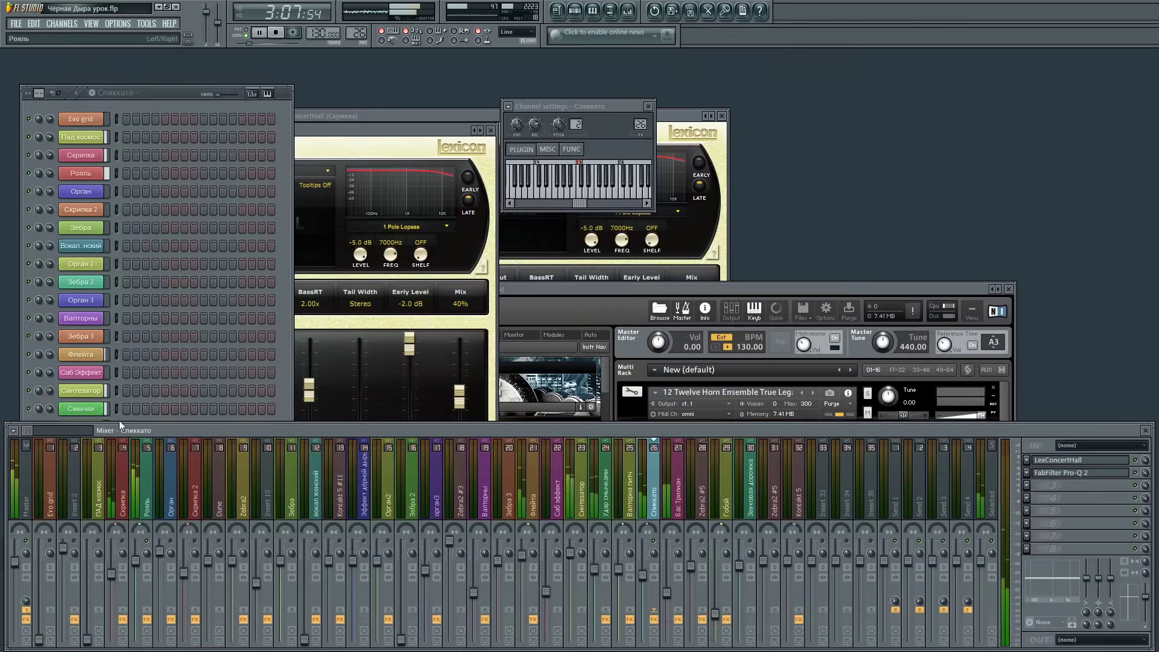
{"action": "left_click", "coordinate": [165, 94]}
{"action": "left_click", "coordinate": [88, 464]}
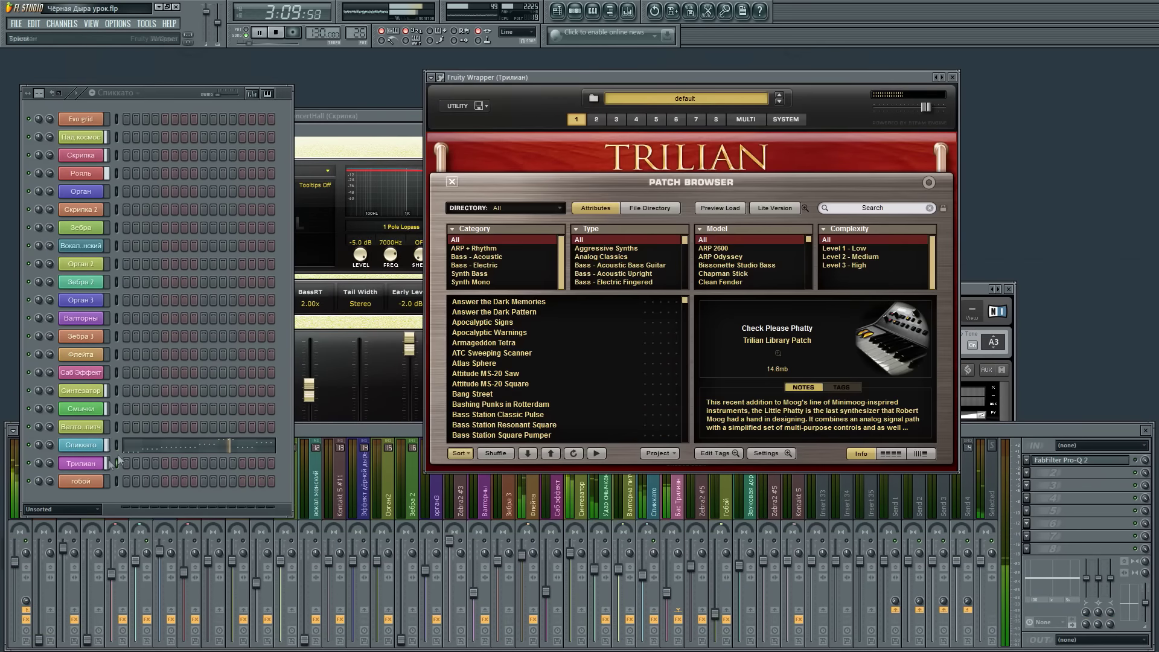
{"action": "left_click", "coordinate": [452, 181]}
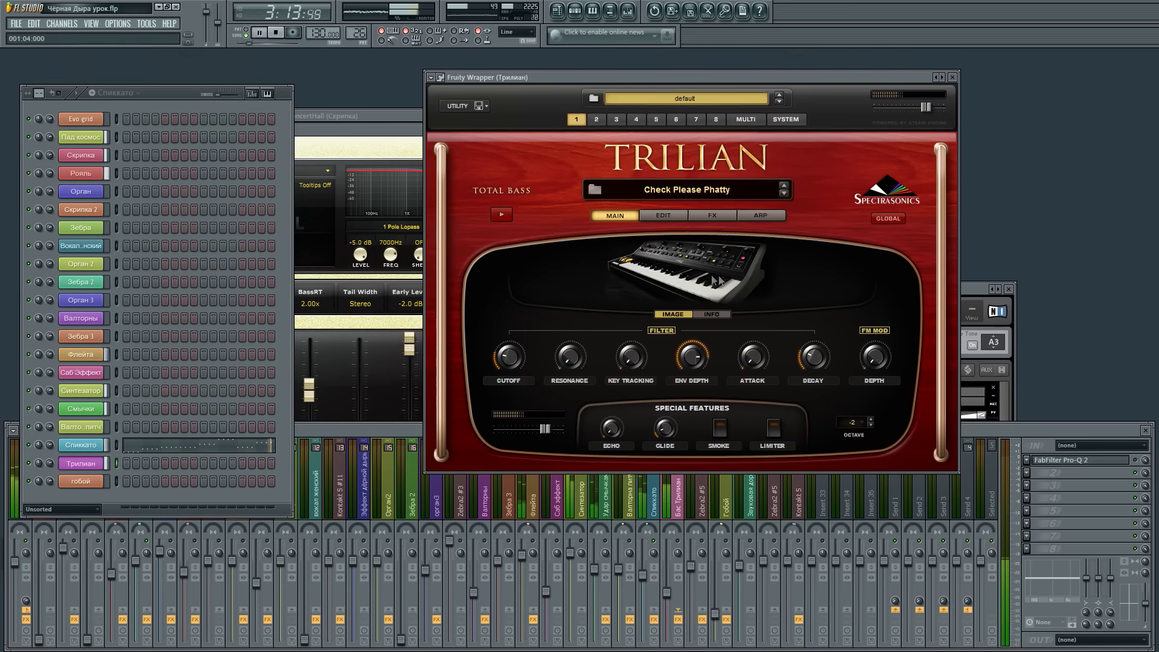
- Examine Trilian's edit page and the ARP + Rhythm category in its patch browser, and close the plugin
{"action": "left_click", "coordinate": [663, 216]}
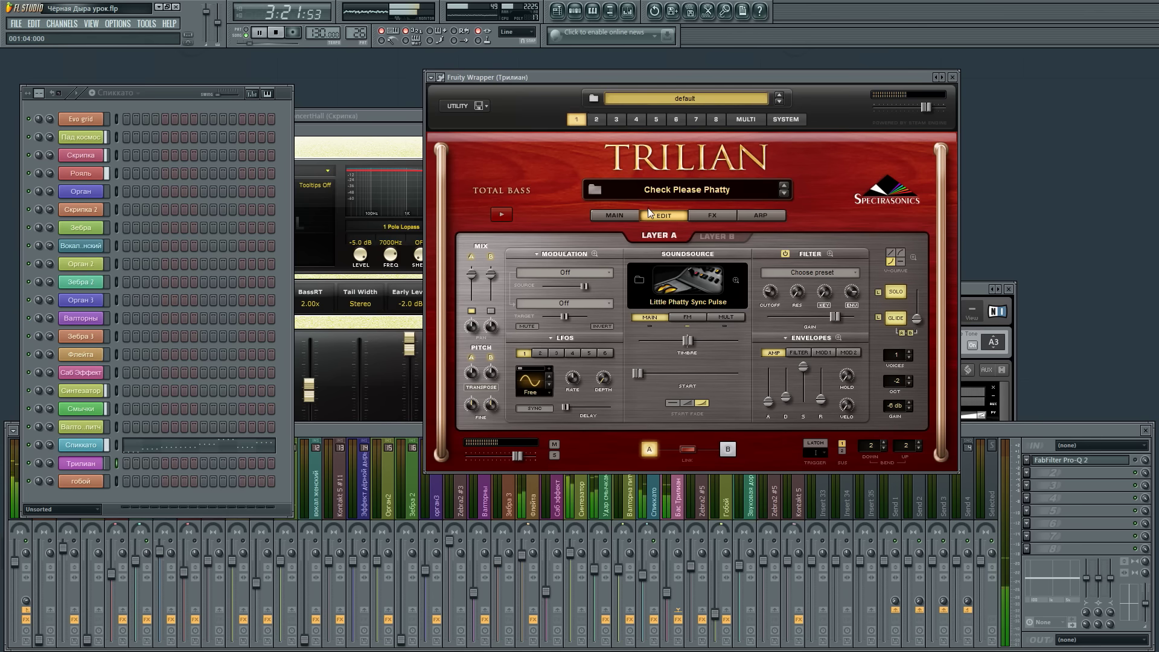
{"action": "left_click", "coordinate": [627, 195]}
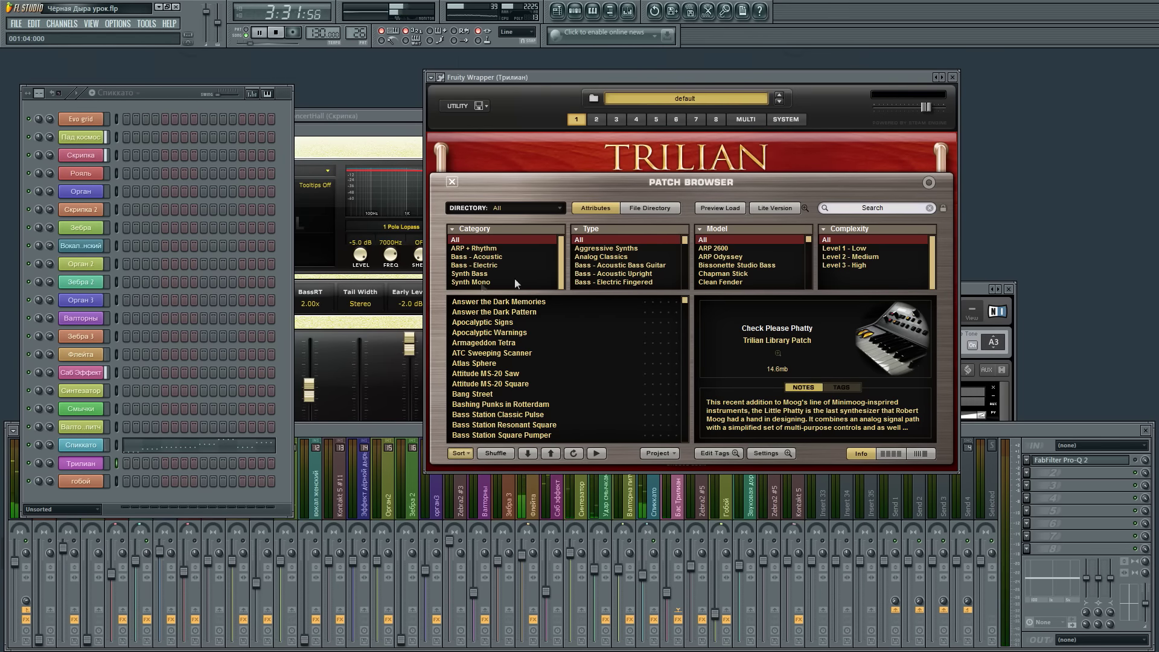
{"action": "left_click", "coordinate": [481, 248]}
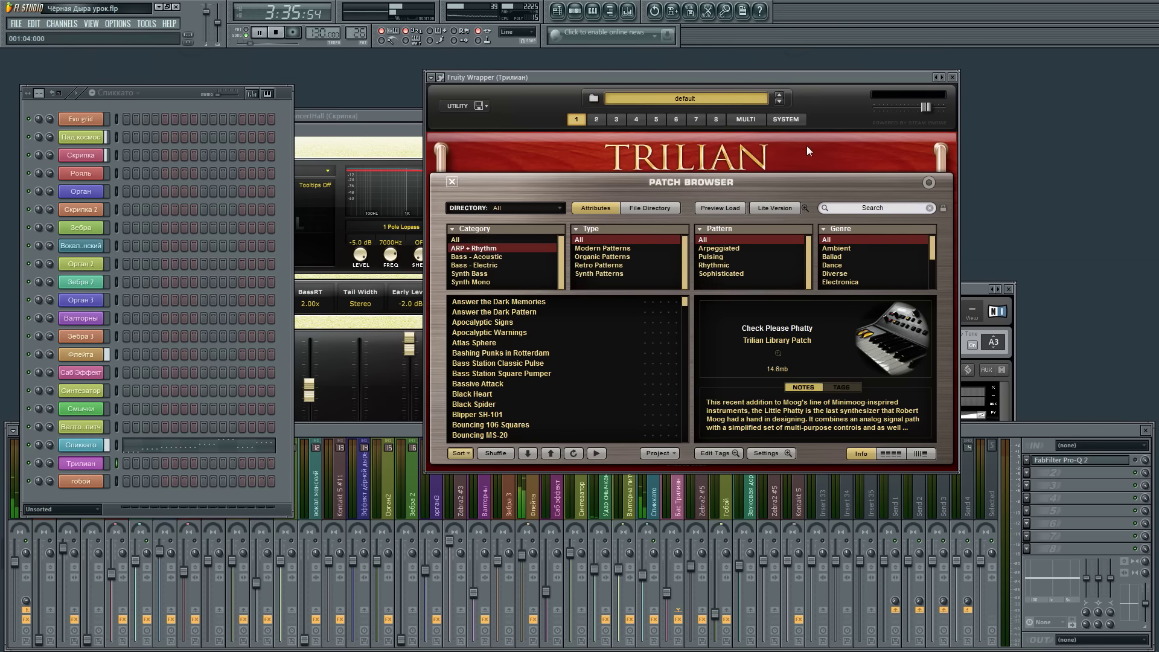
{"action": "left_click", "coordinate": [953, 77]}
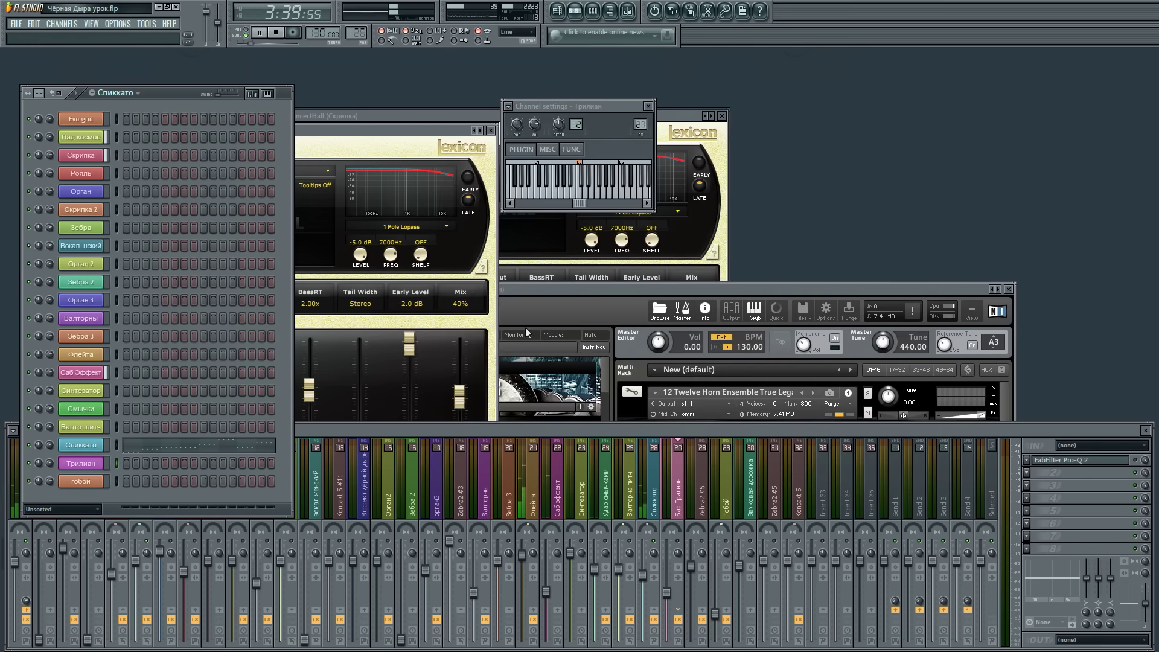
- Return to the playlist, stop playback, and restart the song from bar 90 with the Бас Трилиан mixer track shown
{"action": "left_click", "coordinate": [557, 10]}
{"action": "key", "text": "space"}
{"action": "left_click", "coordinate": [279, 80]}
{"action": "left_click", "coordinate": [268, 82]}
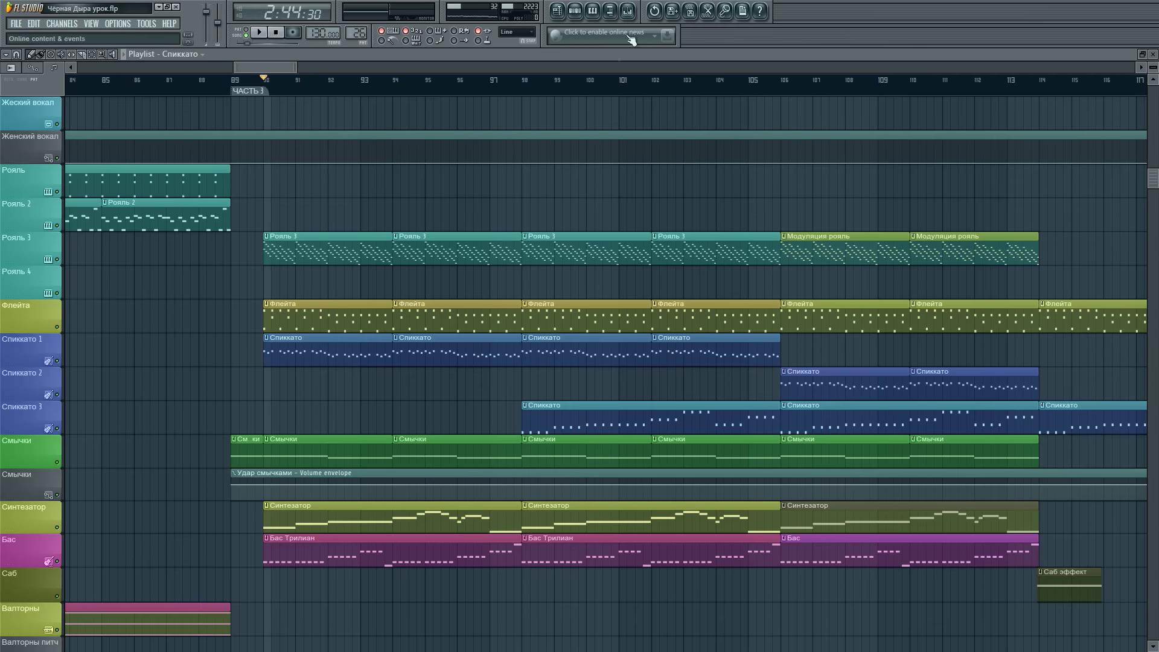
{"action": "left_click", "coordinate": [631, 13]}
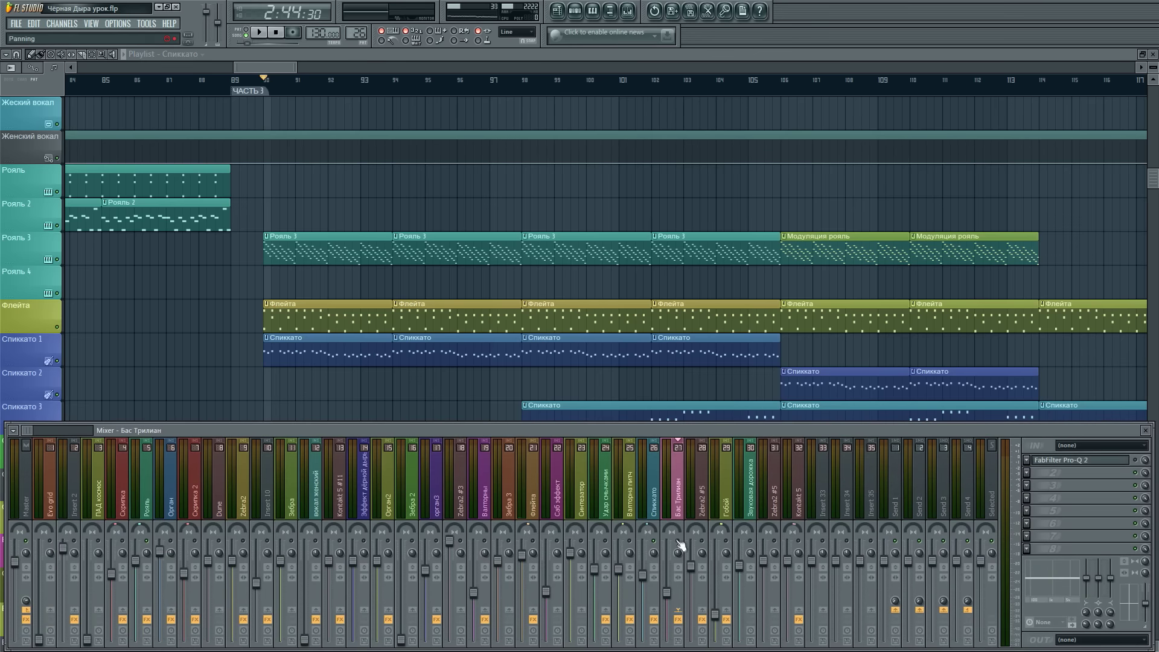
{"action": "key", "text": "space"}
- Examine the ЧАСТЬ 3 clips in the playlist from bar 90 through the section after bar 122 during playback
{"action": "left_click_drag", "start_coordinate": [287, 68], "coordinate": [285, 68]}
{"action": "scroll", "coordinate": [316, 84], "scroll_direction": "up", "scroll_amount": 2}
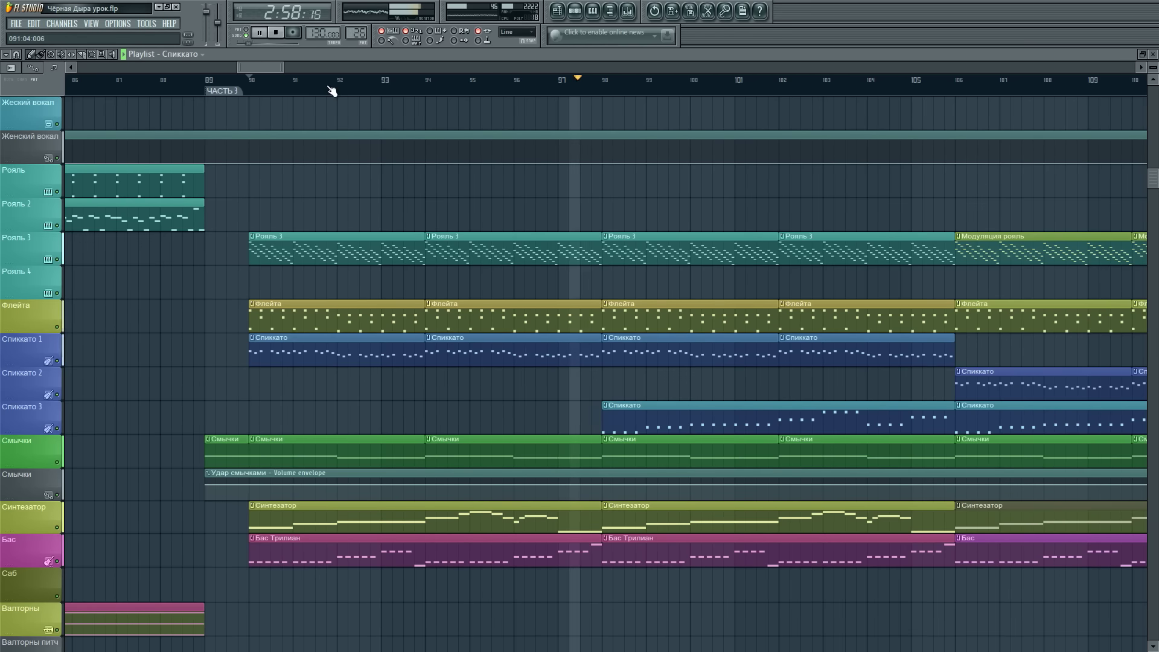
{"action": "scroll", "coordinate": [636, 90], "scroll_direction": "down", "scroll_amount": 2}
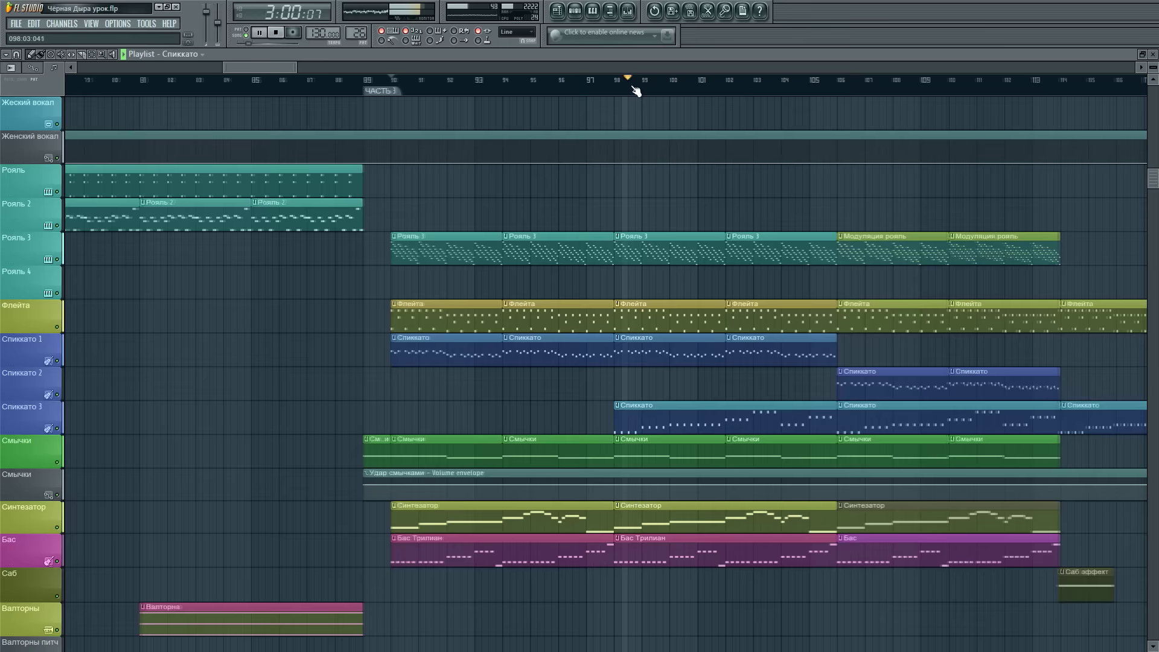
{"action": "scroll", "coordinate": [637, 91], "scroll_direction": "down", "scroll_amount": 3}
{"action": "scroll", "coordinate": [636, 91], "scroll_direction": "up", "scroll_amount": 1}
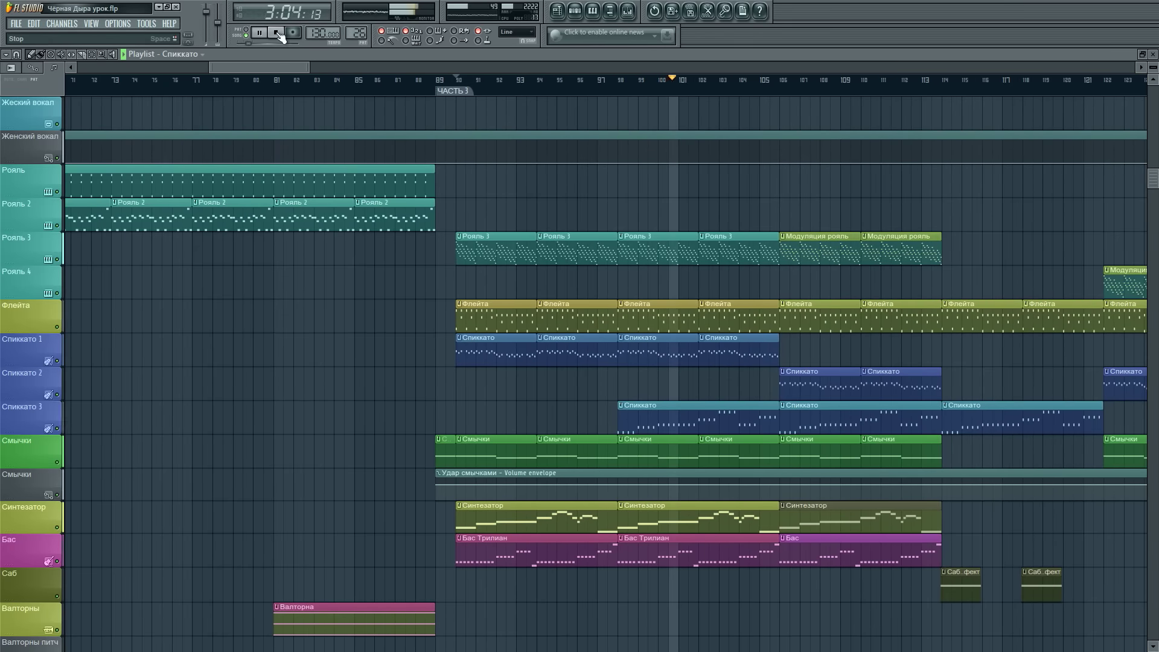
{"action": "left_click_drag", "start_coordinate": [288, 67], "coordinate": [318, 68]}
{"action": "scroll", "coordinate": [406, 81], "scroll_direction": "up", "scroll_amount": 2}
{"action": "scroll", "coordinate": [464, 160], "scroll_direction": "down", "scroll_amount": 3}
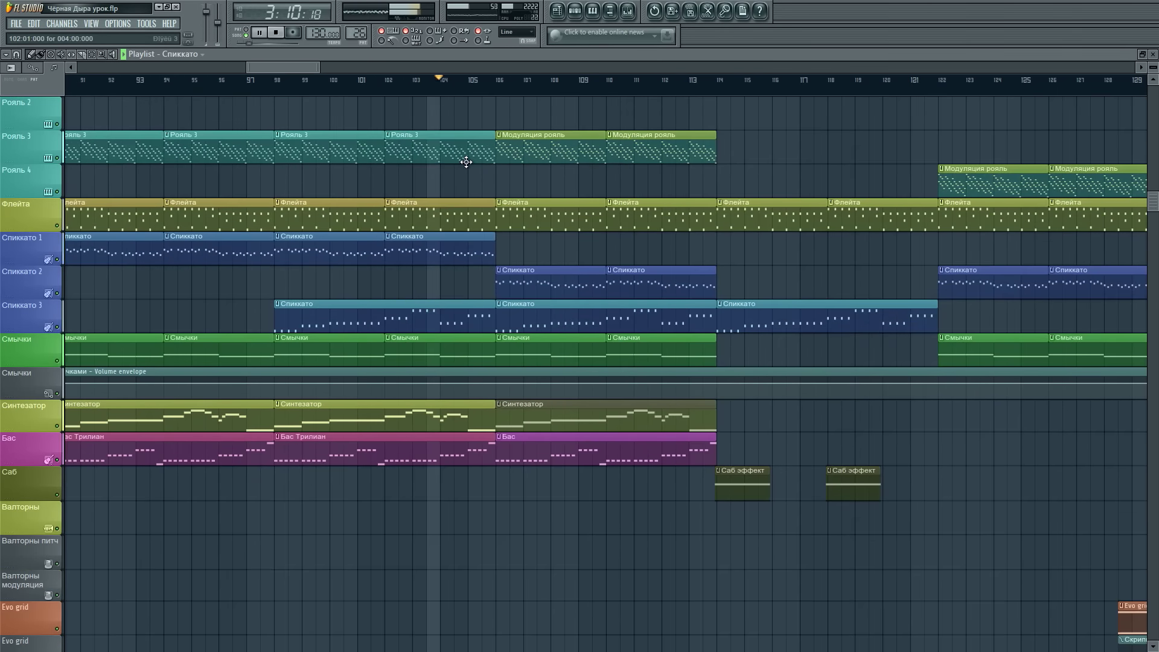
- Stop playback and open the Флейта clip at bar 90 in the piano roll
{"action": "left_click_drag", "start_coordinate": [297, 67], "coordinate": [292, 67]}
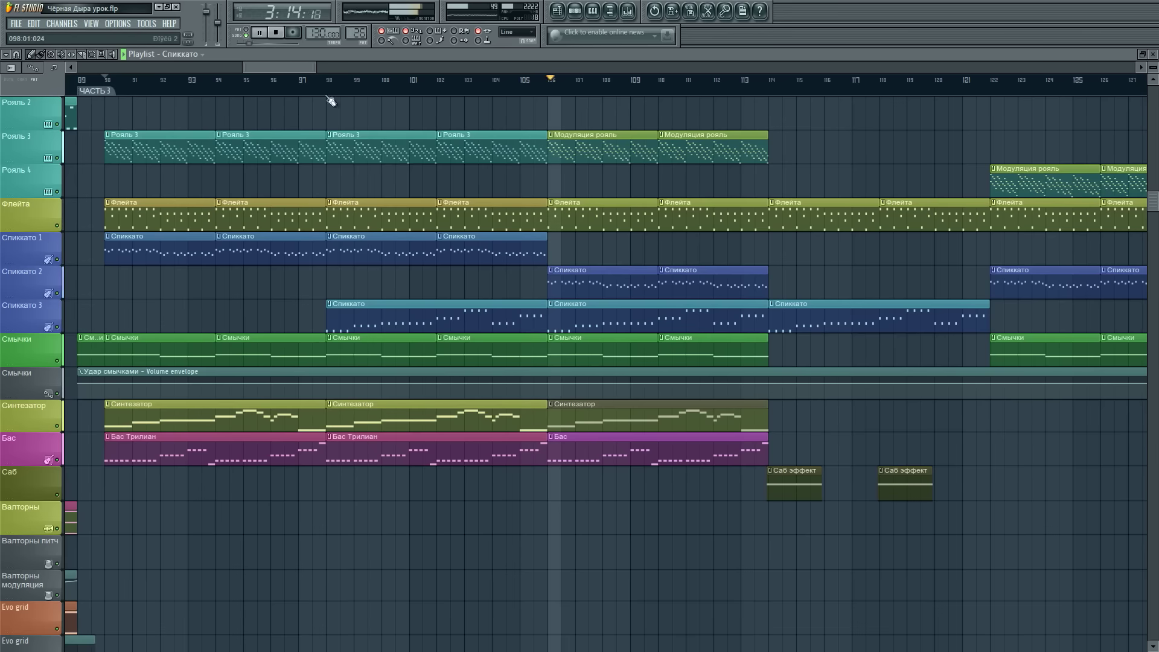
{"action": "left_click", "coordinate": [276, 33]}
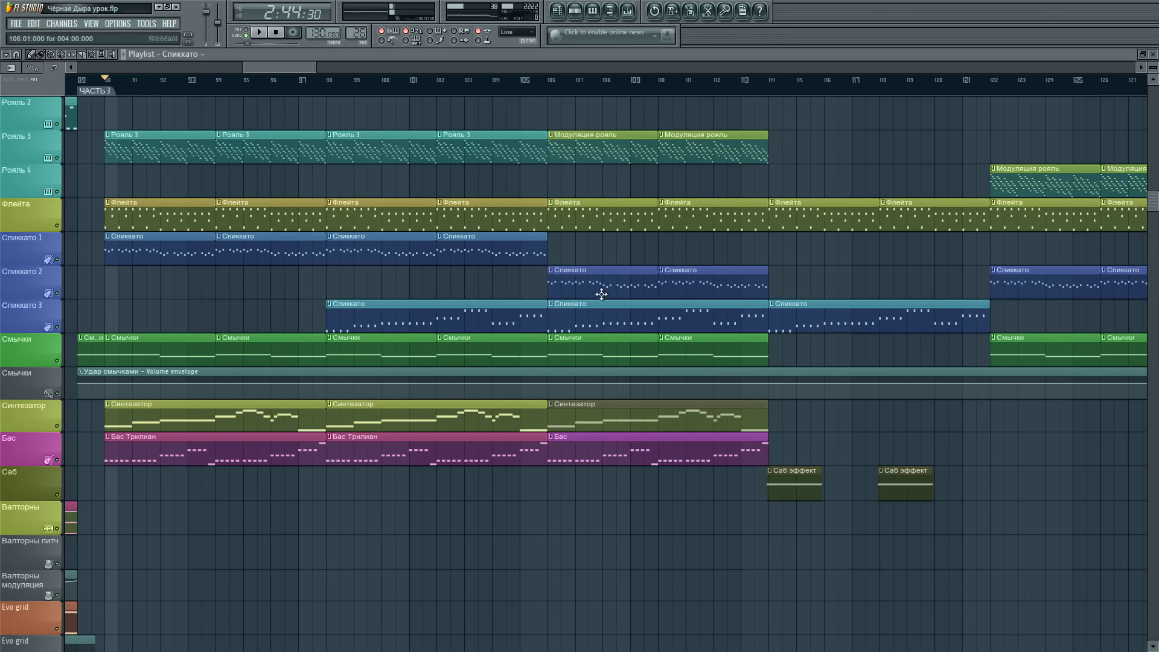
{"action": "left_click_drag", "start_coordinate": [302, 64], "coordinate": [296, 65]}
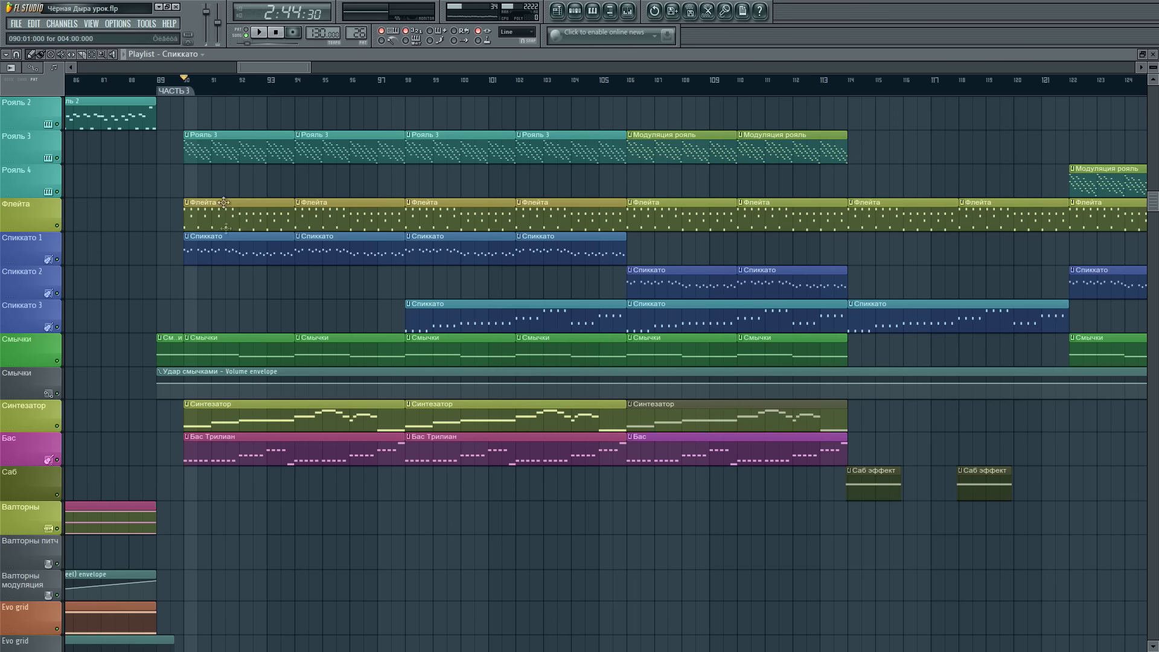
{"action": "double_click", "coordinate": [253, 221]}
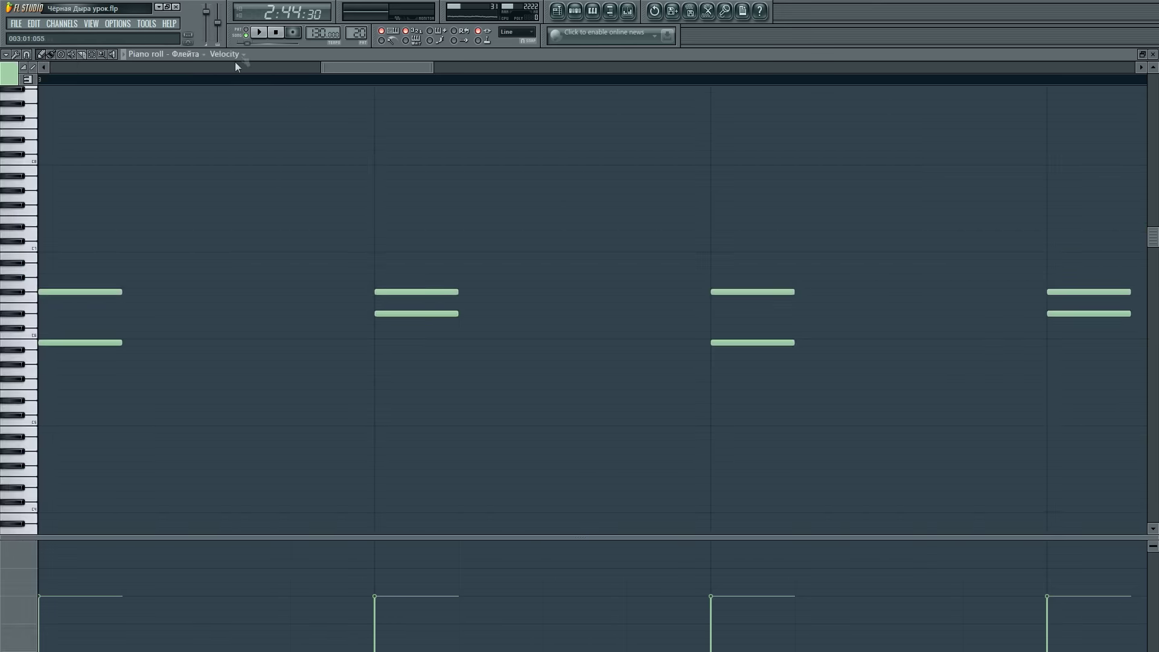
- Show the mixer over the piano roll and play the Флейта pattern with more of its bars in view
{"action": "left_click", "coordinate": [628, 10]}
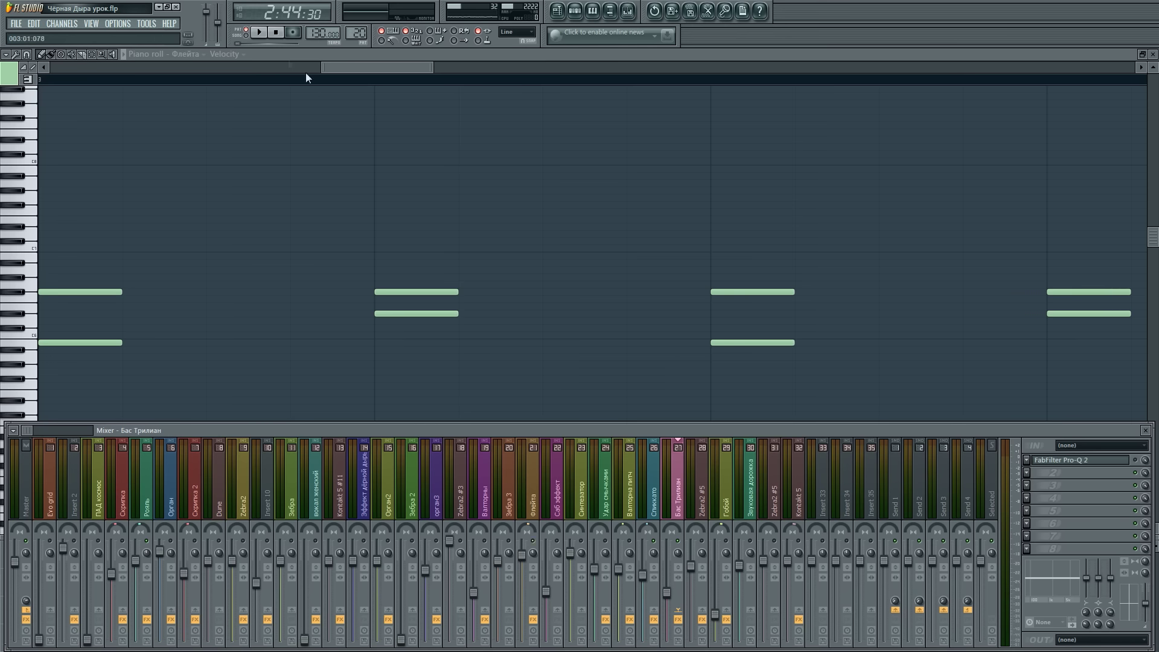
{"action": "left_click", "coordinate": [264, 36]}
{"action": "scroll", "coordinate": [332, 77], "scroll_direction": "down", "scroll_amount": 5}
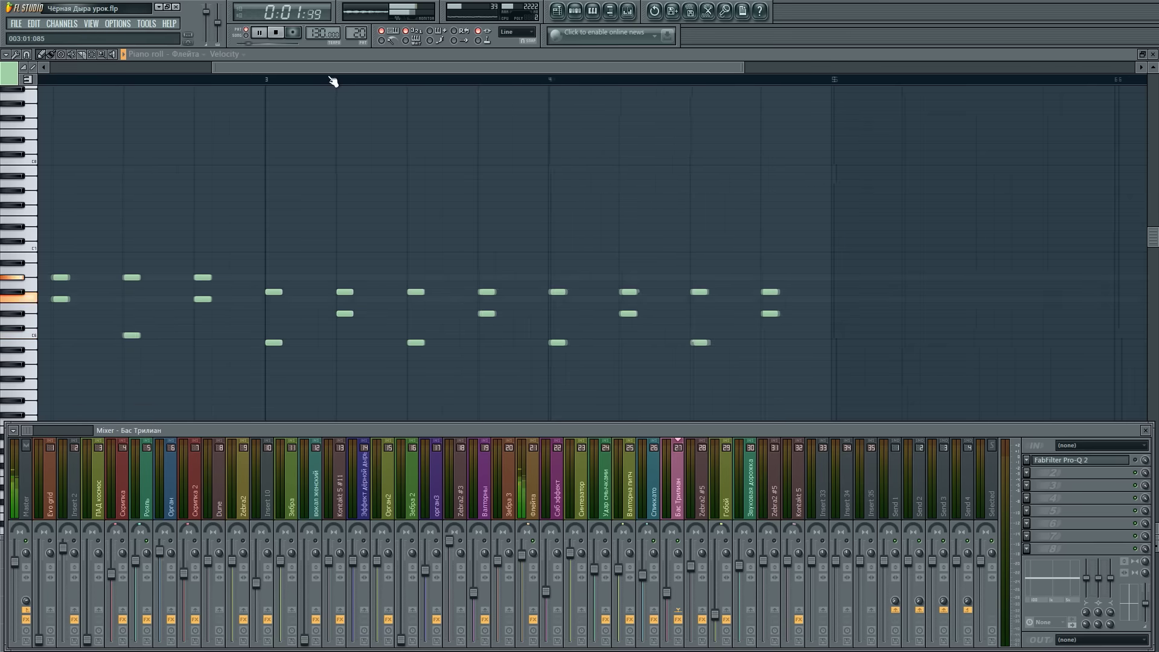
- Audition the LexConcertHall and Fruity Delay Bank effects on the Флейта mixer track, vary the delay slot's mix level, and close the delay
{"action": "left_click", "coordinate": [531, 483]}
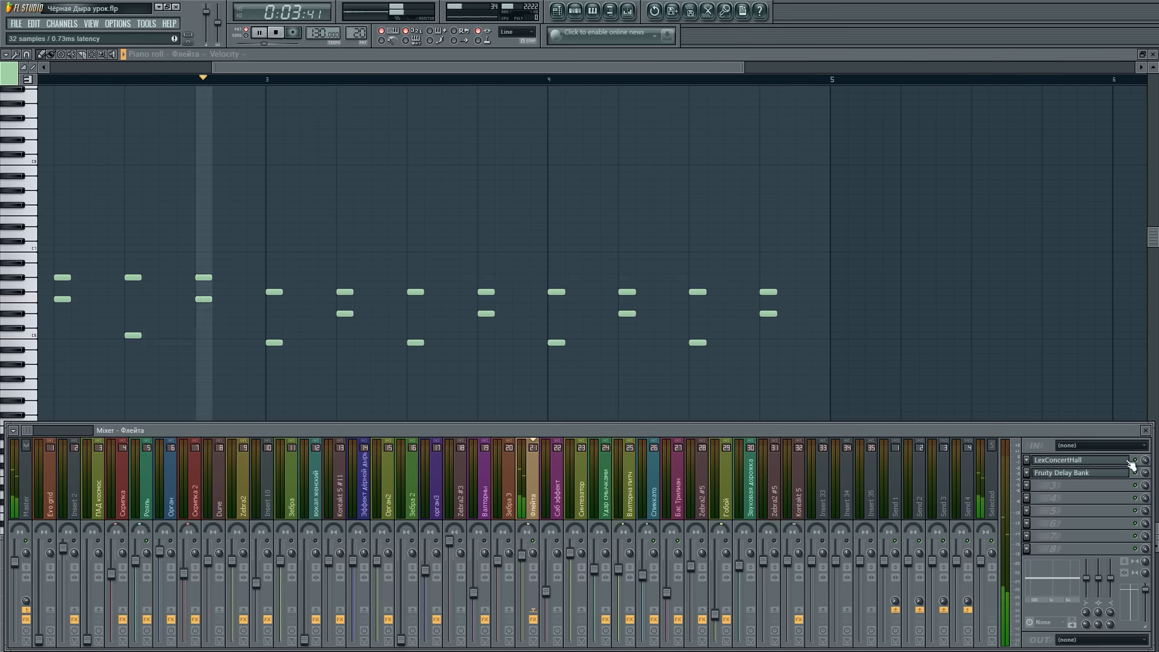
{"action": "left_click", "coordinate": [1100, 464]}
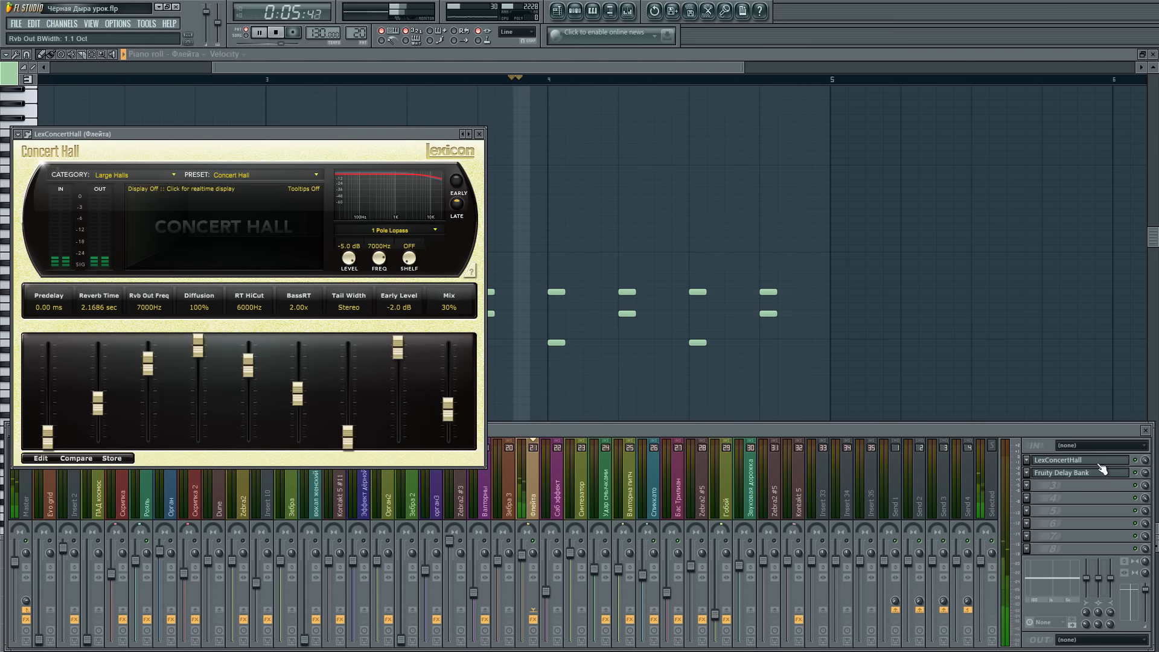
{"action": "left_click", "coordinate": [1087, 477]}
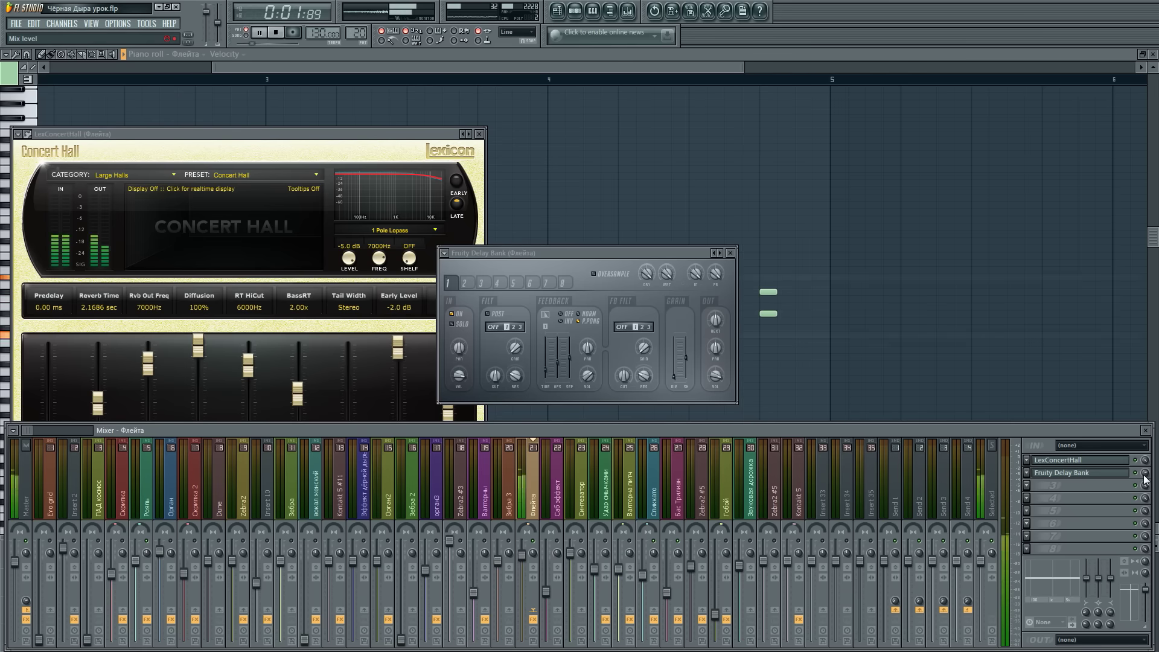
{"action": "mouse_move", "coordinate": [1147, 474]}
{"action": "left_mouse_down"}
{"action": "mouse_move", "coordinate": [1157, 476]}
{"action": "mouse_move", "coordinate": [1145, 478]}
{"action": "left_mouse_up"}
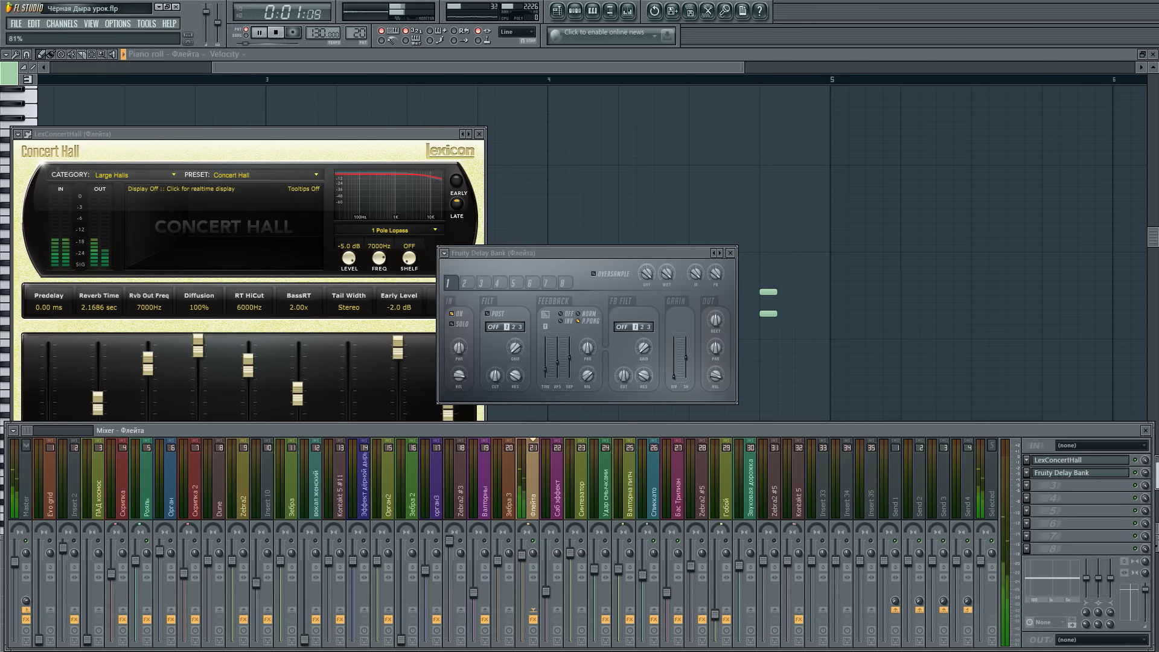
{"action": "left_click", "coordinate": [736, 254]}
- Return to the playlist, play the song from bar 90, and check the mixer levels and ЧАСТЬ 3 clips during playback
{"action": "key", "text": "F5"}
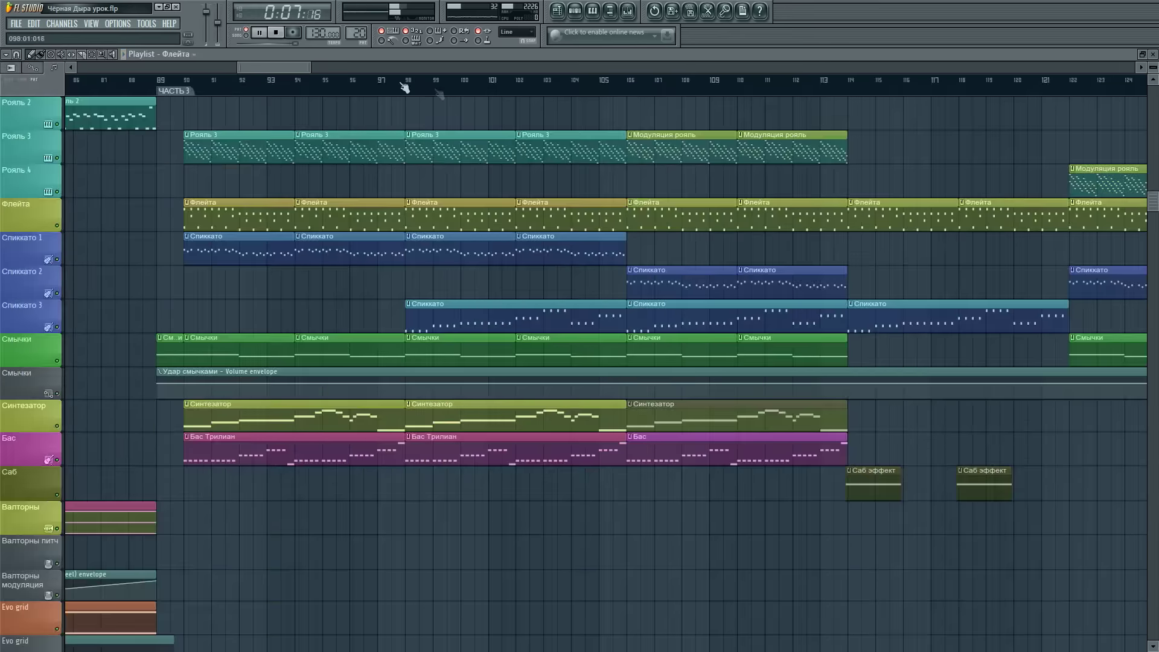
{"action": "left_click", "coordinate": [191, 90]}
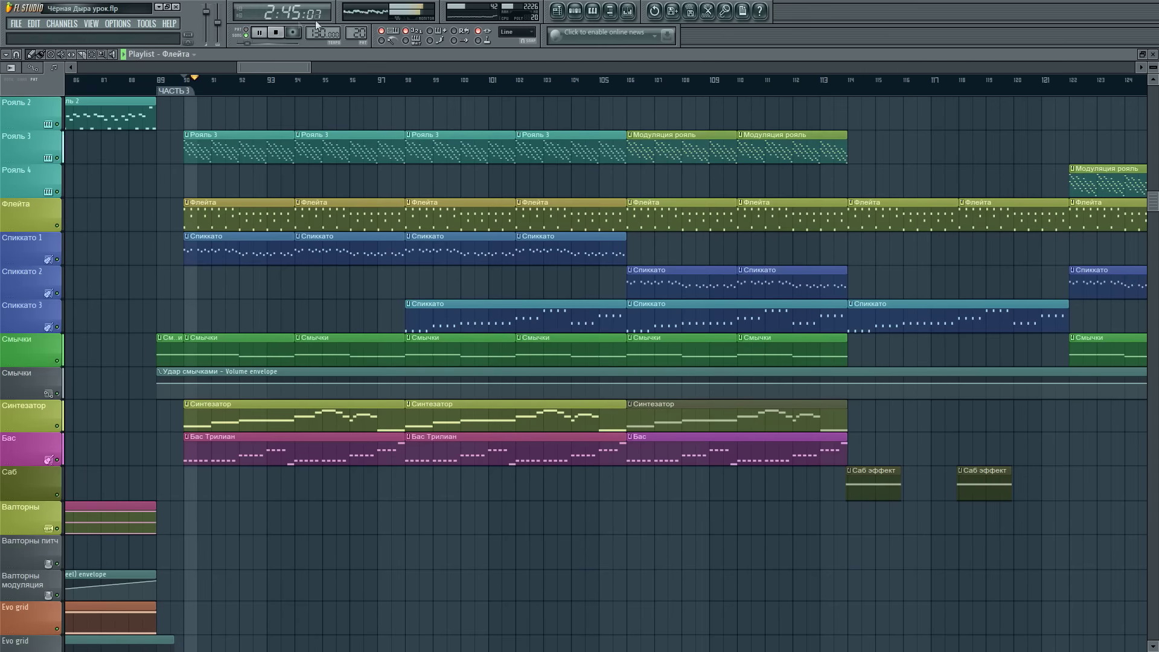
{"action": "left_click", "coordinate": [628, 10]}
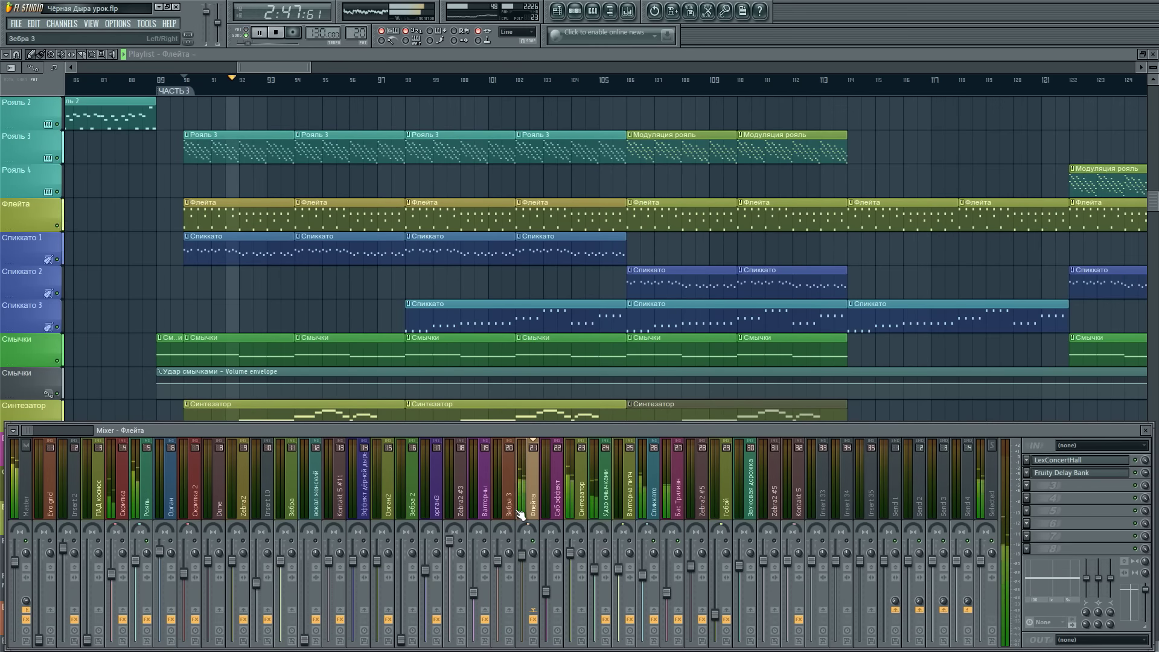
{"action": "left_click_drag", "start_coordinate": [282, 67], "coordinate": [277, 67]}
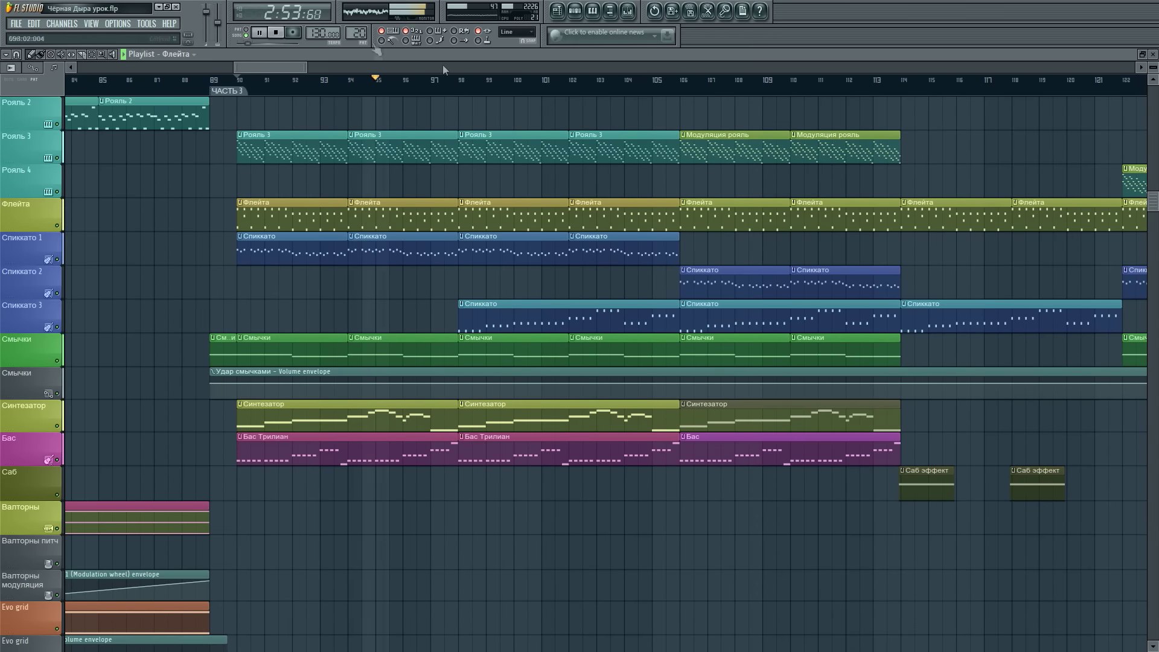
{"action": "left_click_drag", "start_coordinate": [269, 66], "coordinate": [270, 65]}
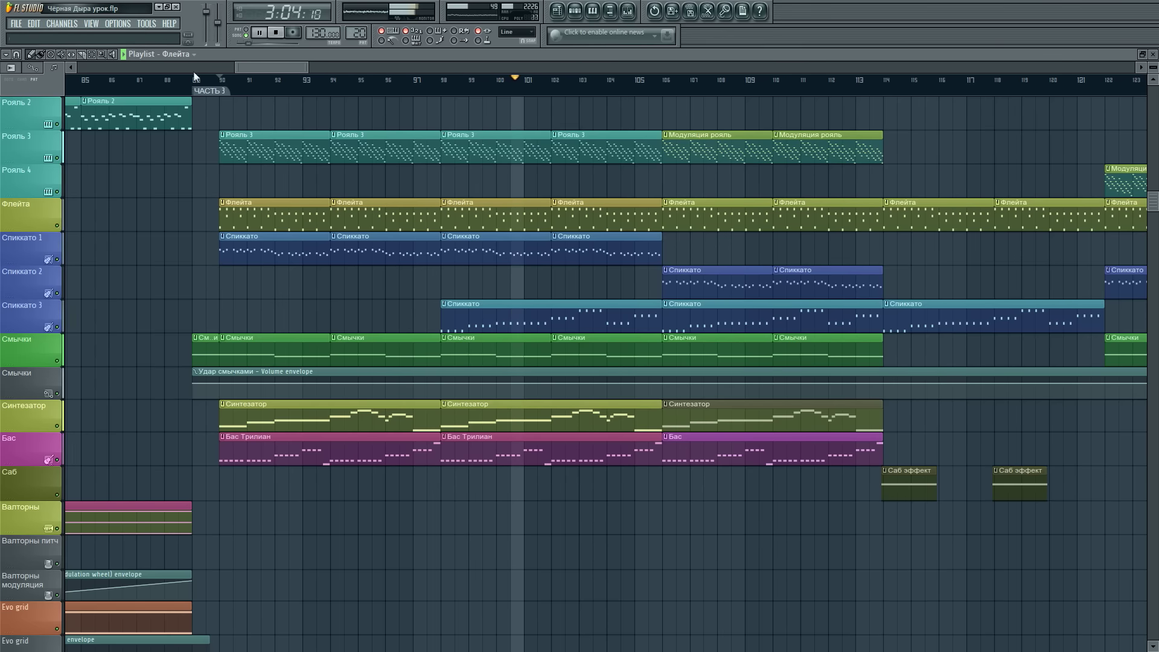
- Stop playback at bar 89 and examine the playlist tracks above and below the ЧАСТЬ 3 clips
{"action": "left_click", "coordinate": [276, 34]}
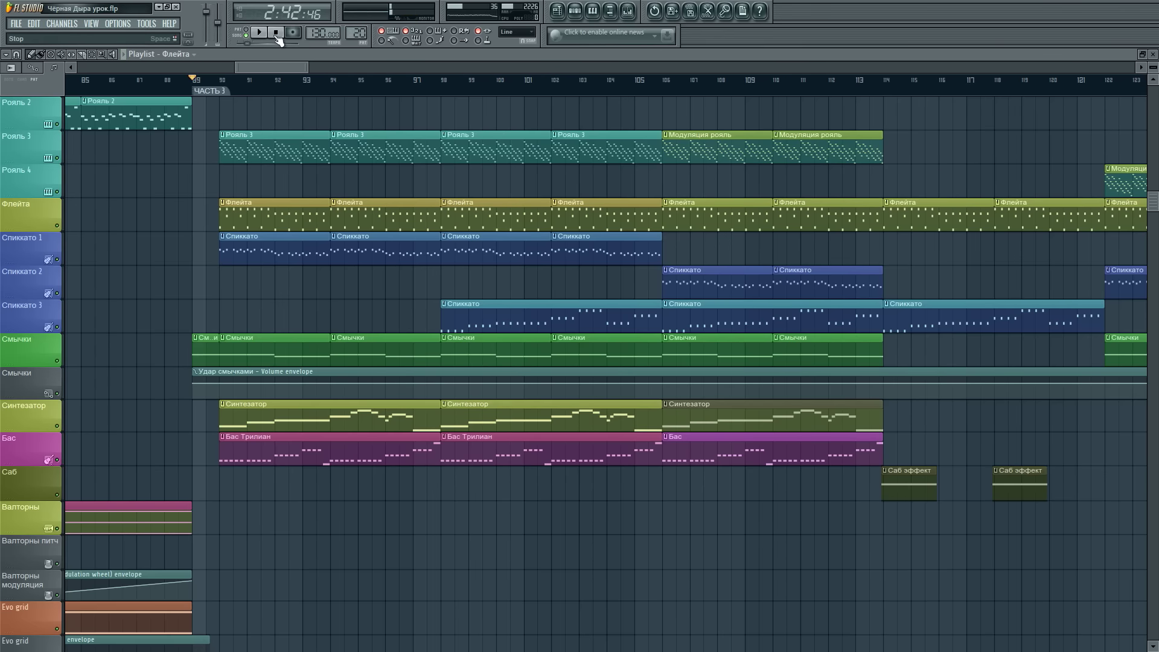
{"action": "left_click_drag", "start_coordinate": [291, 67], "coordinate": [288, 67]}
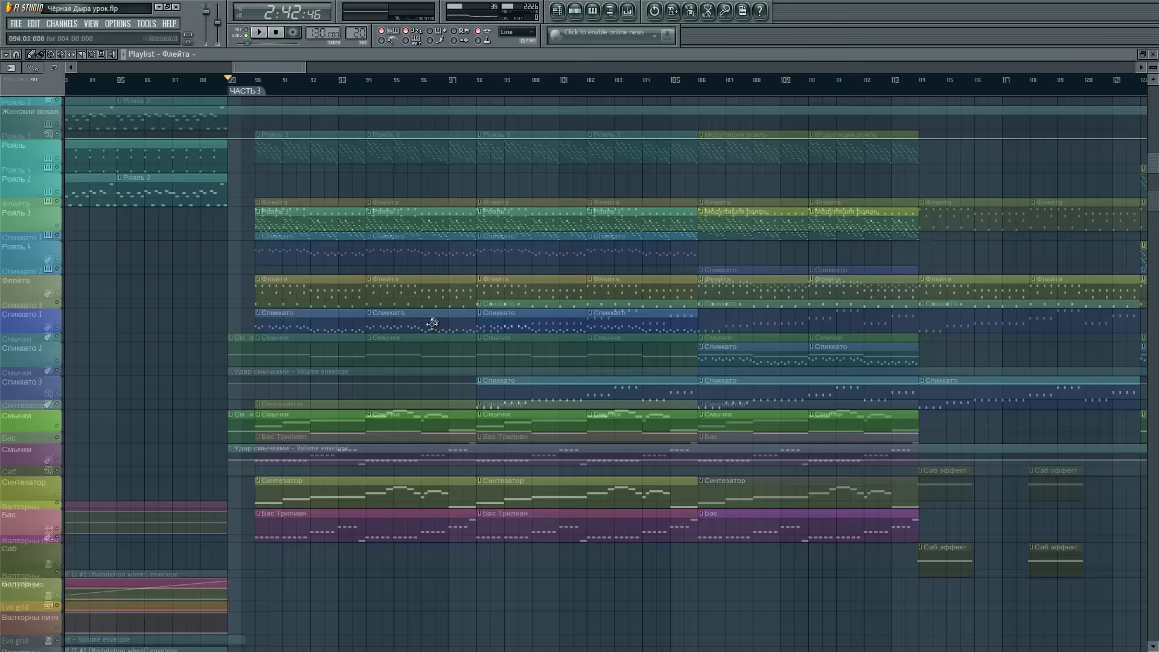
{"action": "scroll", "coordinate": [432, 323], "scroll_direction": "up", "scroll_amount": 12}
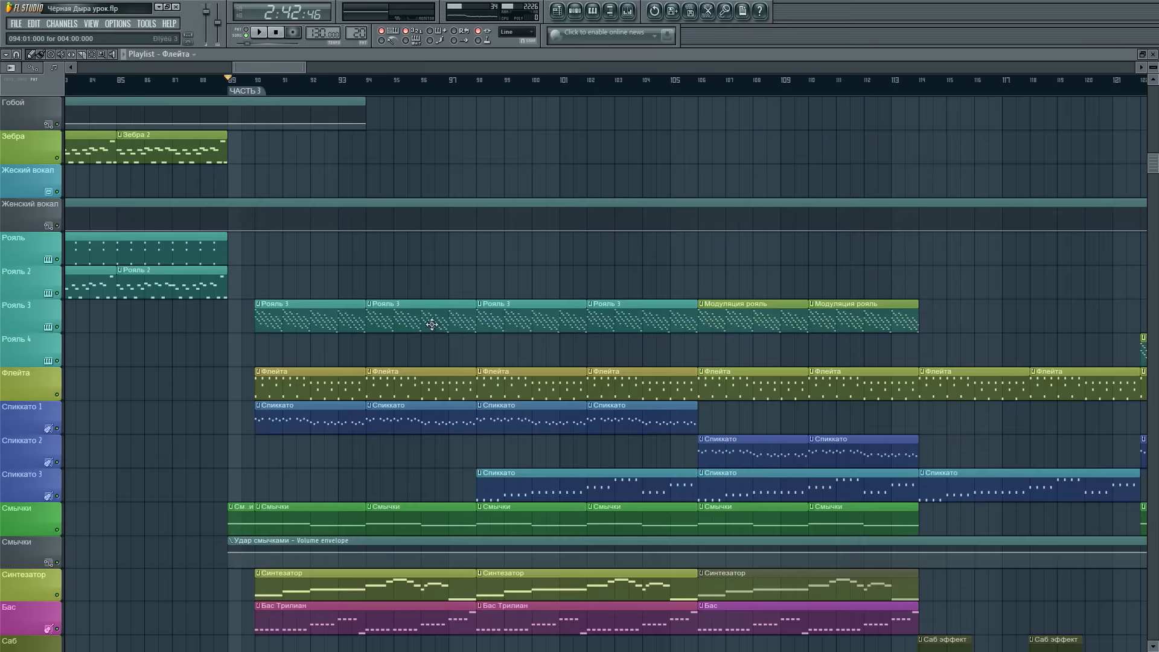
{"action": "scroll", "coordinate": [438, 329], "scroll_direction": "down", "scroll_amount": 11}
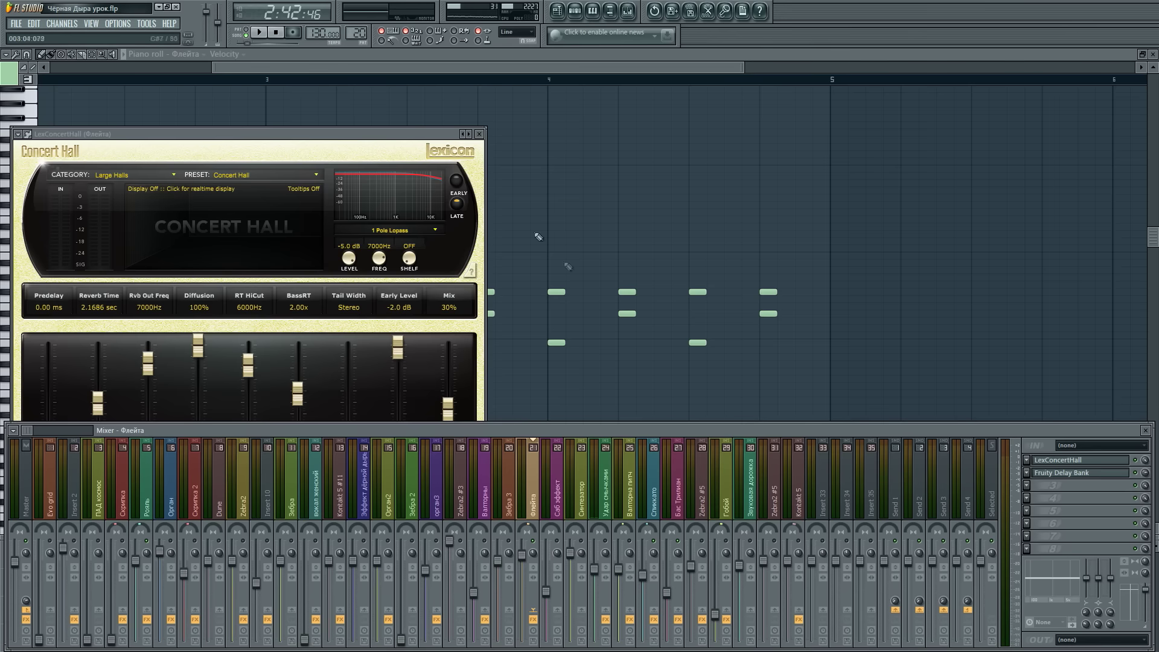
- Close LexConcertHall, examine the Col Legno instruments in the Смычки channel's Kontakt, and bring the Удар смычками mixer track into view
{"action": "left_click", "coordinate": [480, 134]}
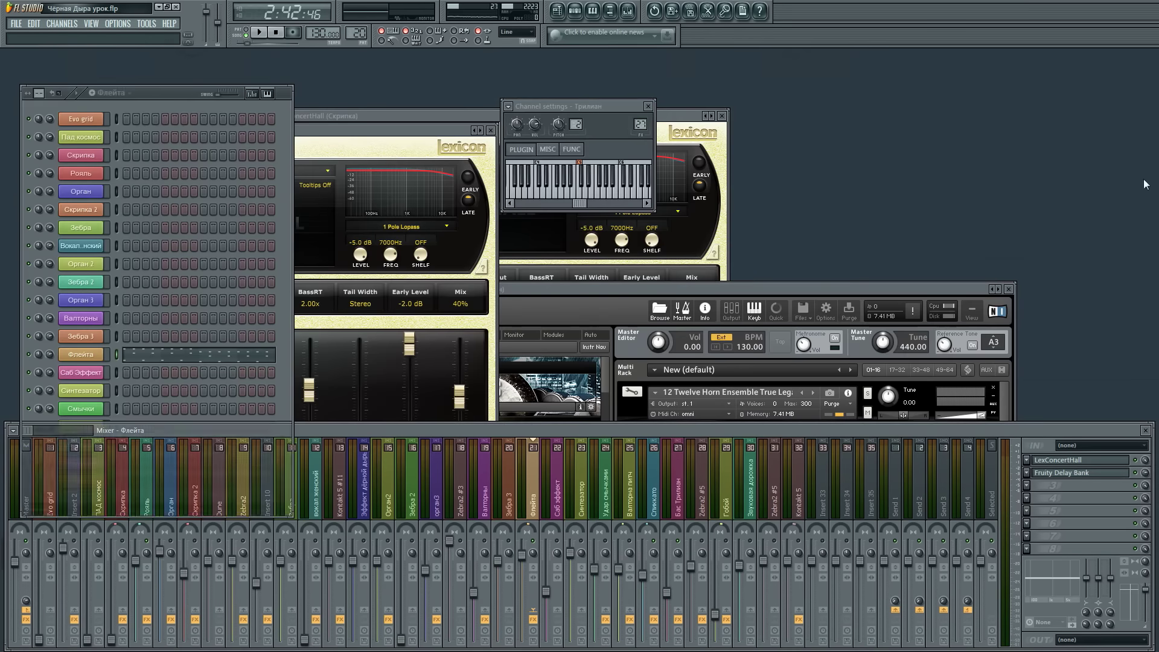
{"action": "left_click_drag", "start_coordinate": [172, 92], "coordinate": [187, 67]}
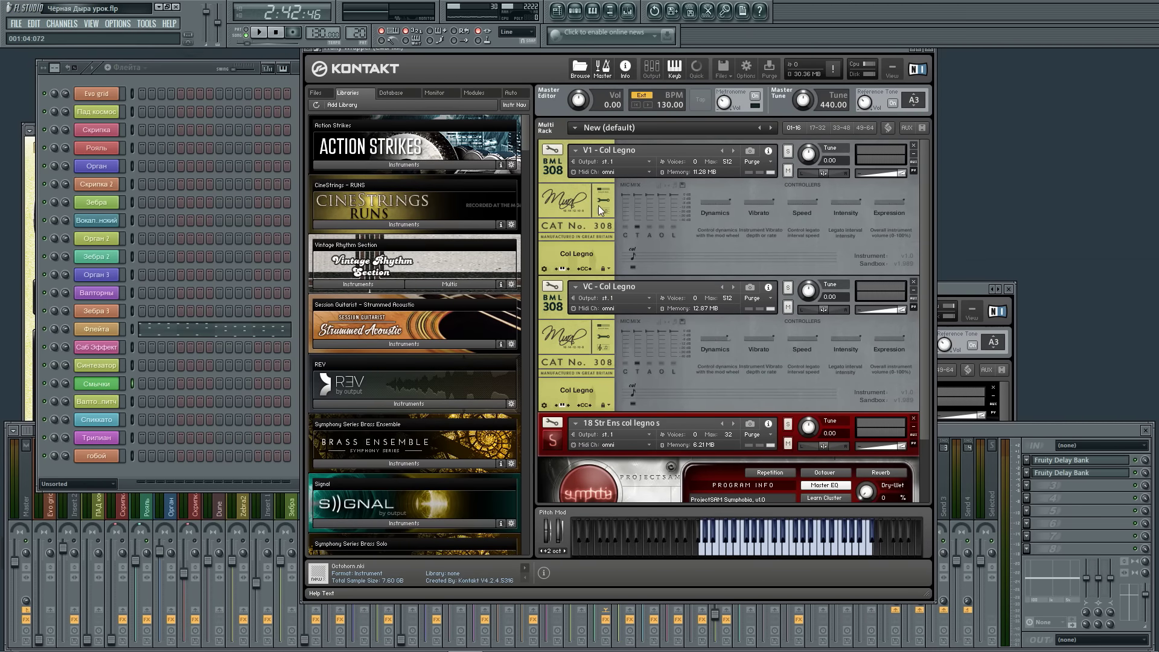
{"action": "left_click_drag", "start_coordinate": [926, 304], "coordinate": [917, 404]}
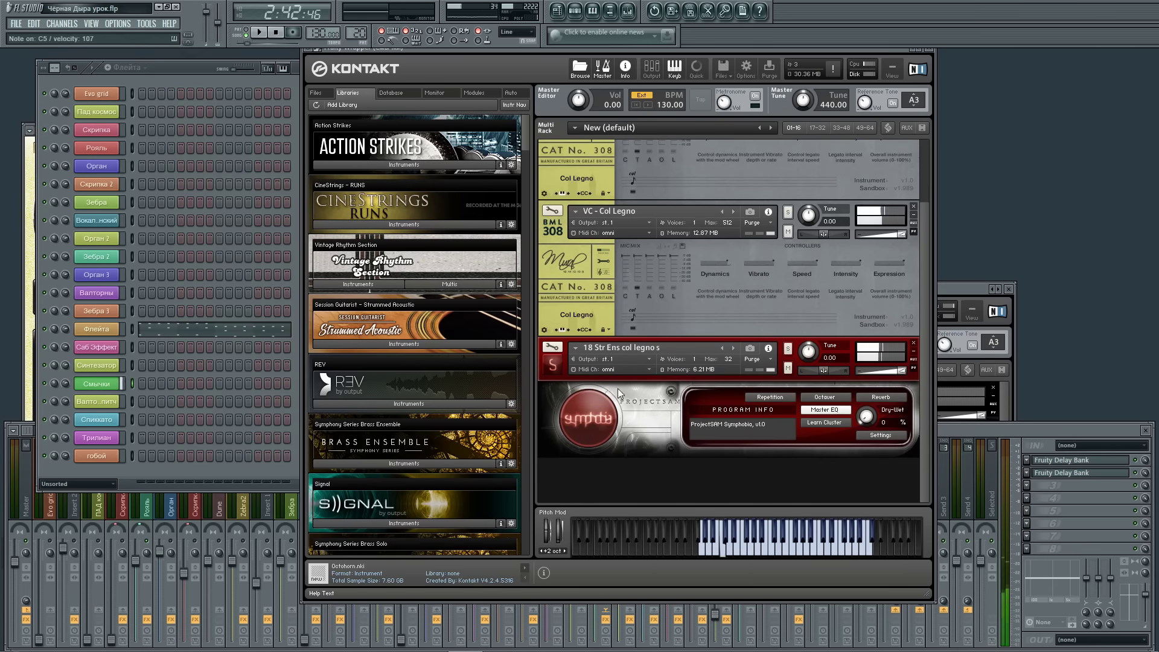
{"action": "left_click", "coordinate": [977, 427]}
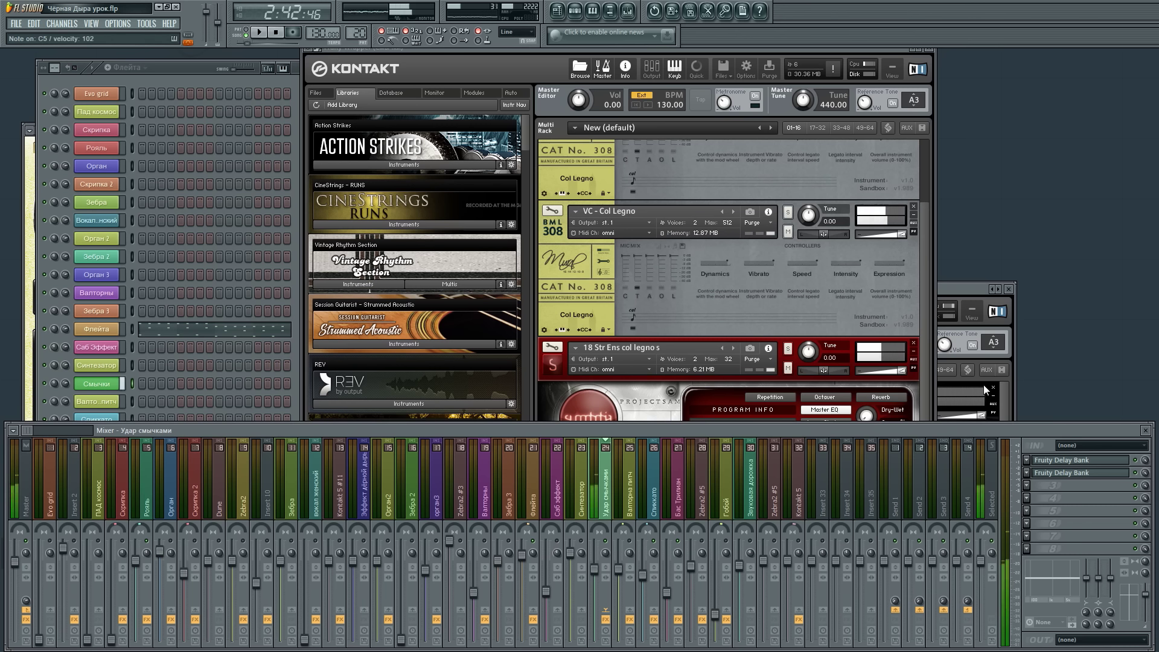
- Start song playback from the playlist and close the playlist to reveal Kontakt and the mixer
{"action": "left_click", "coordinate": [559, 11]}
{"action": "left_click", "coordinate": [258, 32]}
{"action": "left_click", "coordinate": [1153, 54]}
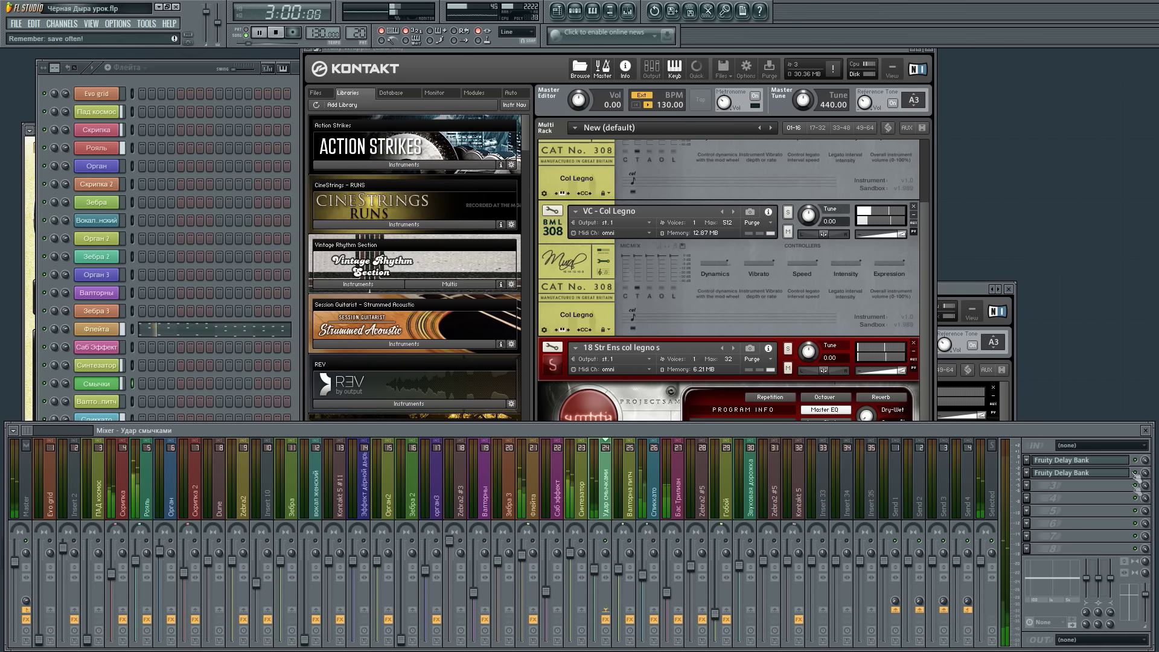
- Inspect both Fruity Delay Bank effects on the Удар смычками mixer track, switch the second slot's mute, and close both windows
{"action": "left_click", "coordinate": [1090, 473]}
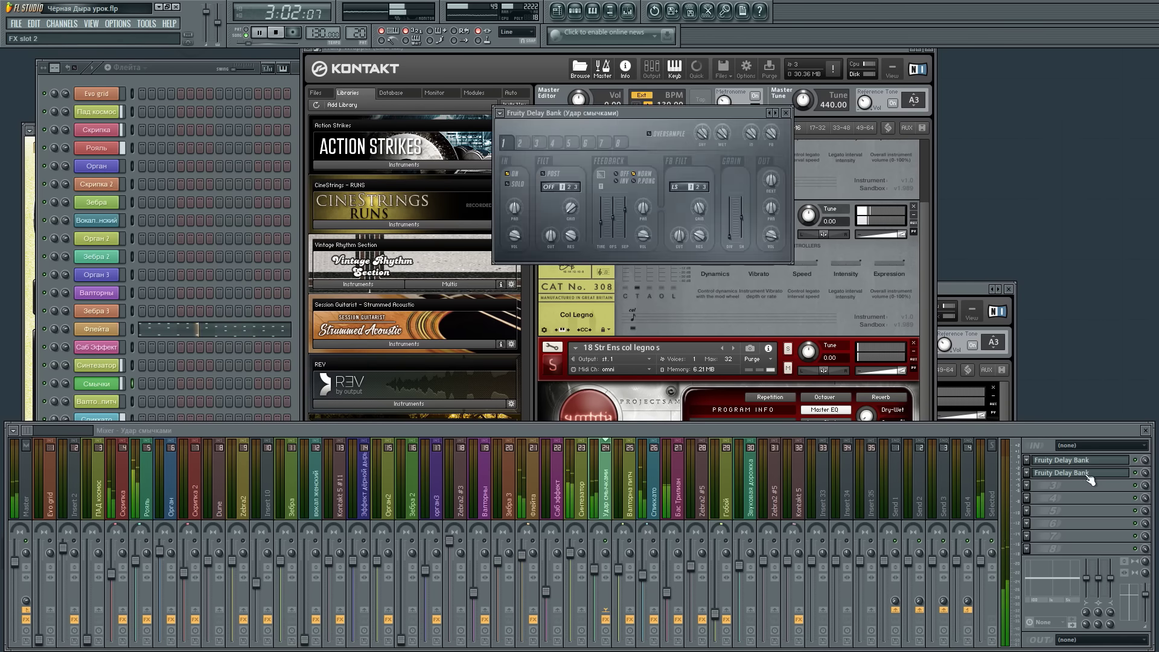
{"action": "left_click", "coordinate": [1087, 463]}
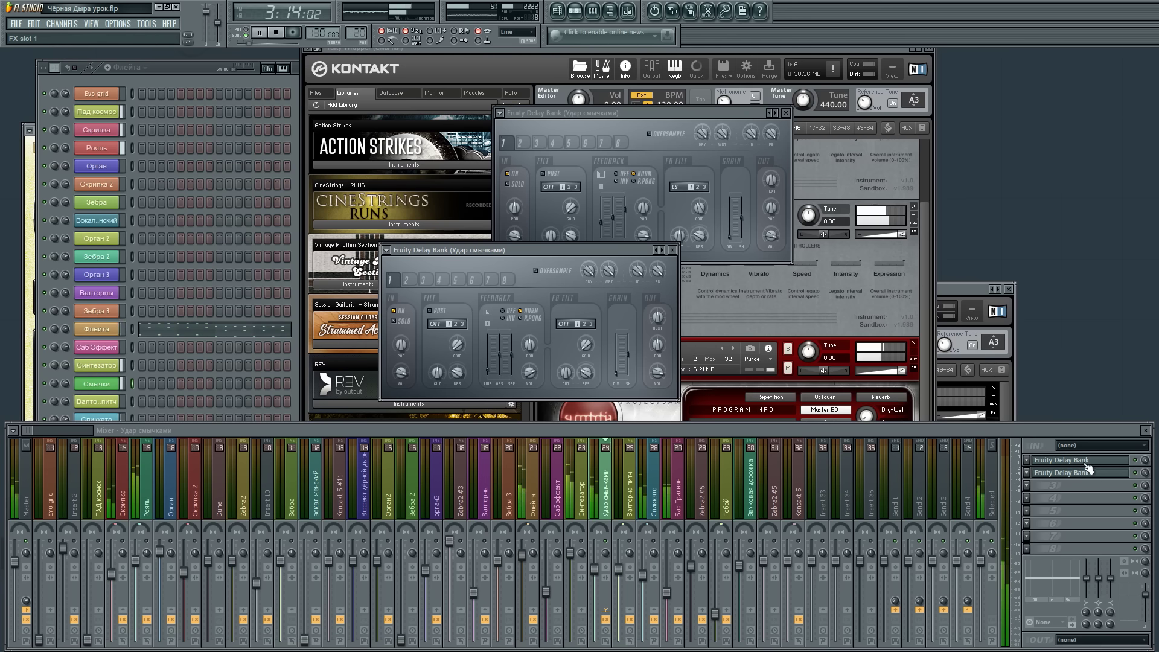
{"action": "left_click", "coordinate": [1135, 474]}
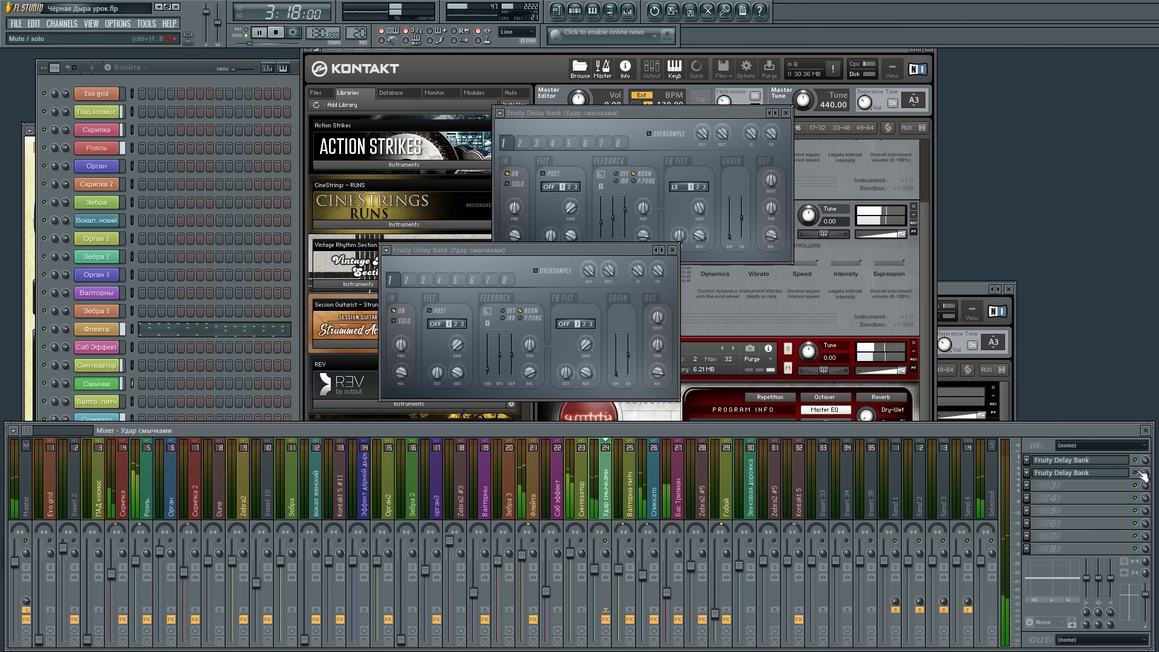
{"action": "left_click", "coordinate": [672, 250]}
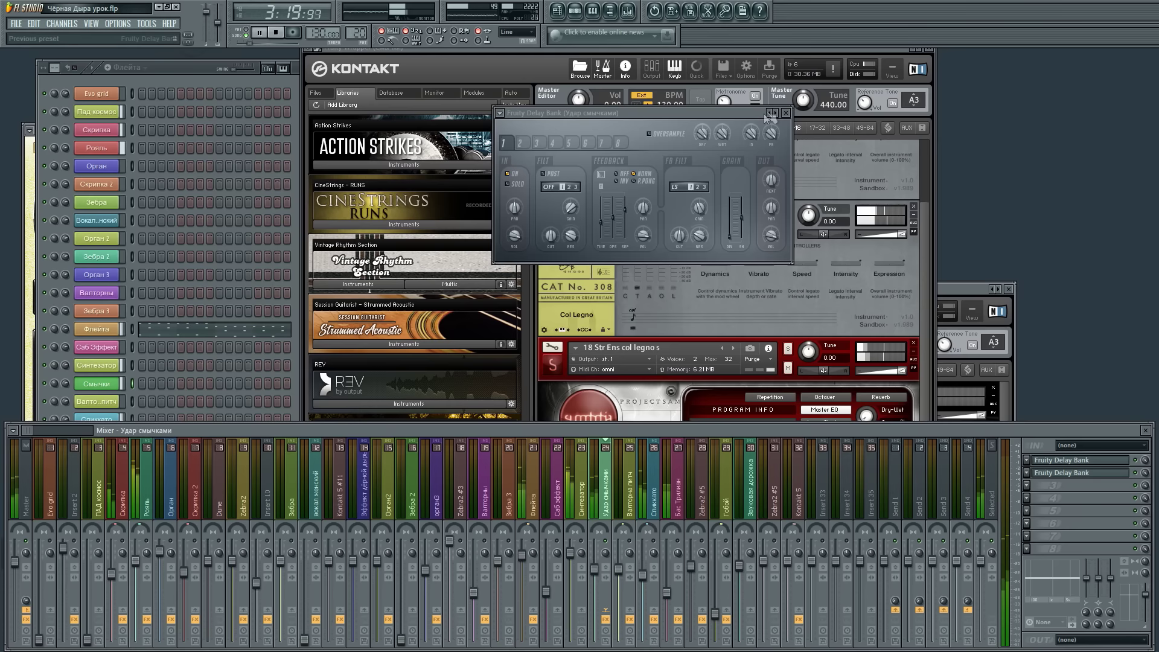
{"action": "left_click", "coordinate": [786, 113]}
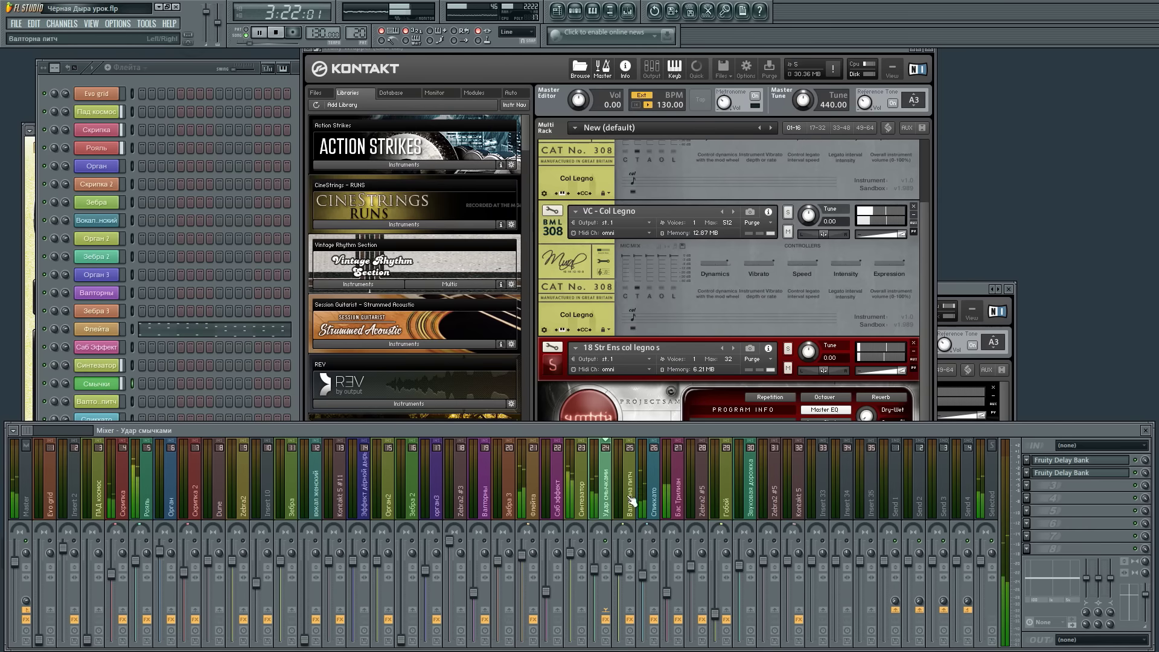
- Return to the playlist and restart the song from the ЧАСТЬ 3 marker at bar 89 with the mixer shown
{"action": "left_click", "coordinate": [556, 11]}
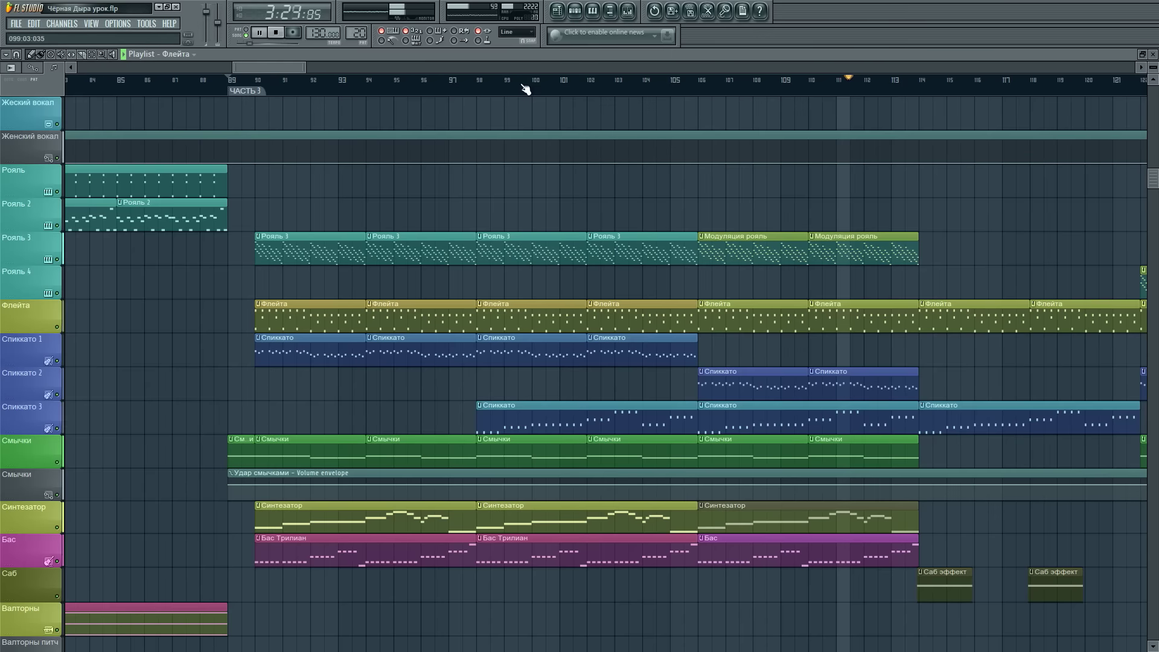
{"action": "left_click", "coordinate": [349, 90]}
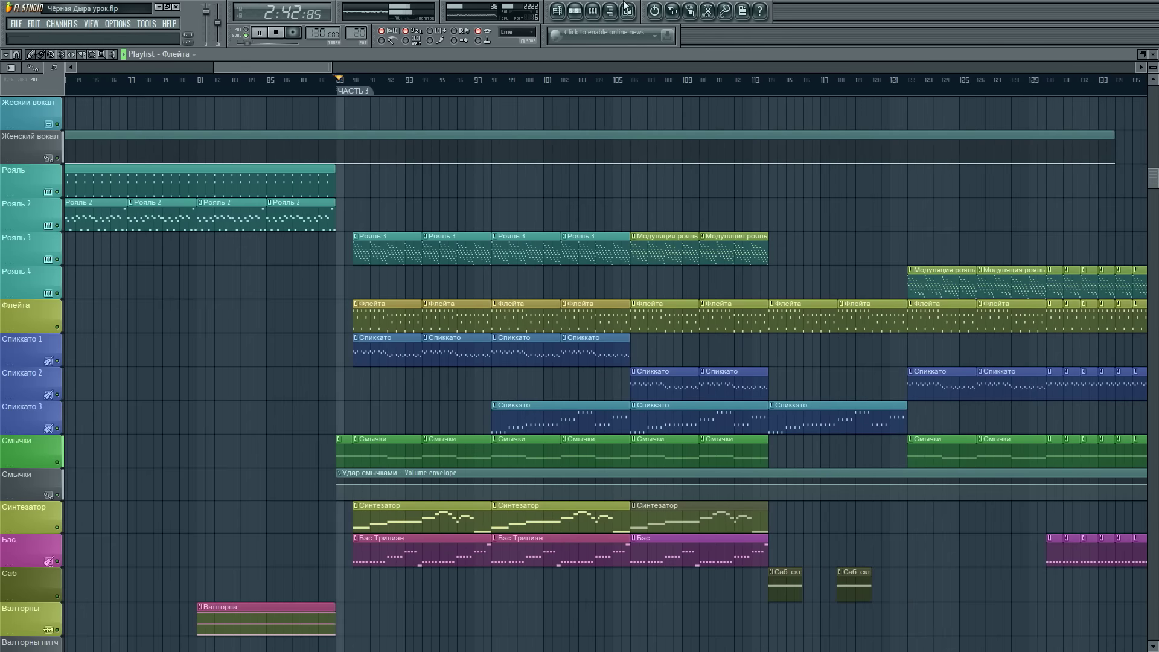
{"action": "left_click", "coordinate": [628, 11]}
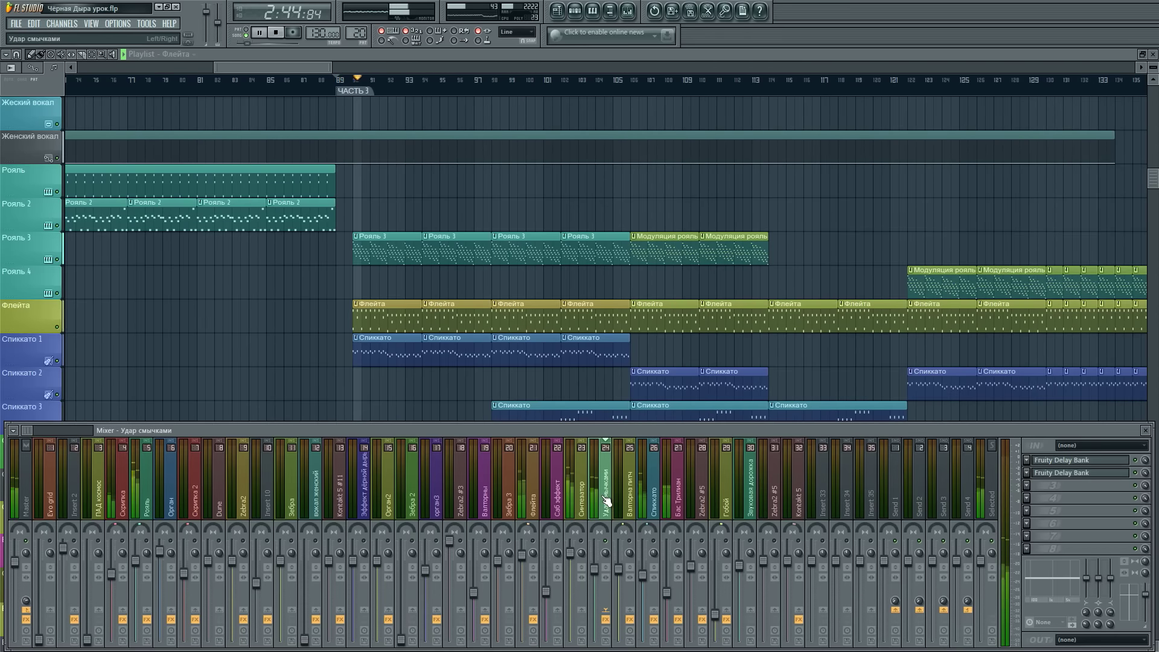
- Examine the ЧАСТЬ 3 clips in the playlist during playback and bring the mixer back into view
{"action": "left_click", "coordinate": [302, 68]}
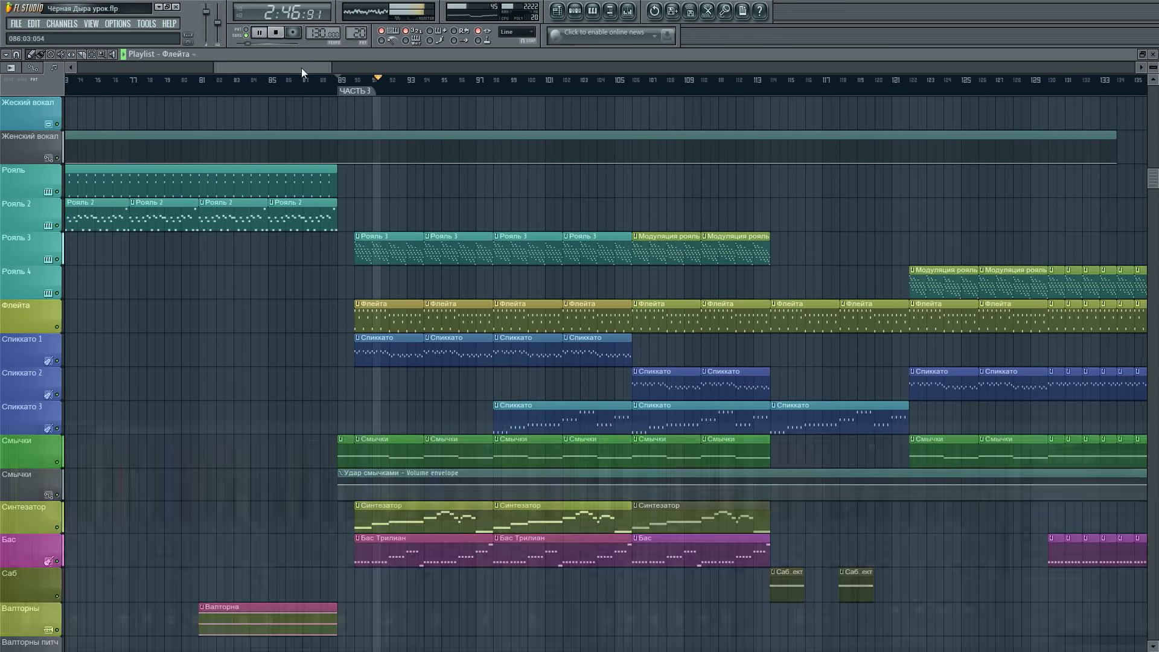
{"action": "scroll", "coordinate": [446, 311], "scroll_direction": "down", "scroll_amount": 3}
{"action": "scroll", "coordinate": [446, 316], "scroll_direction": "up", "scroll_amount": 2}
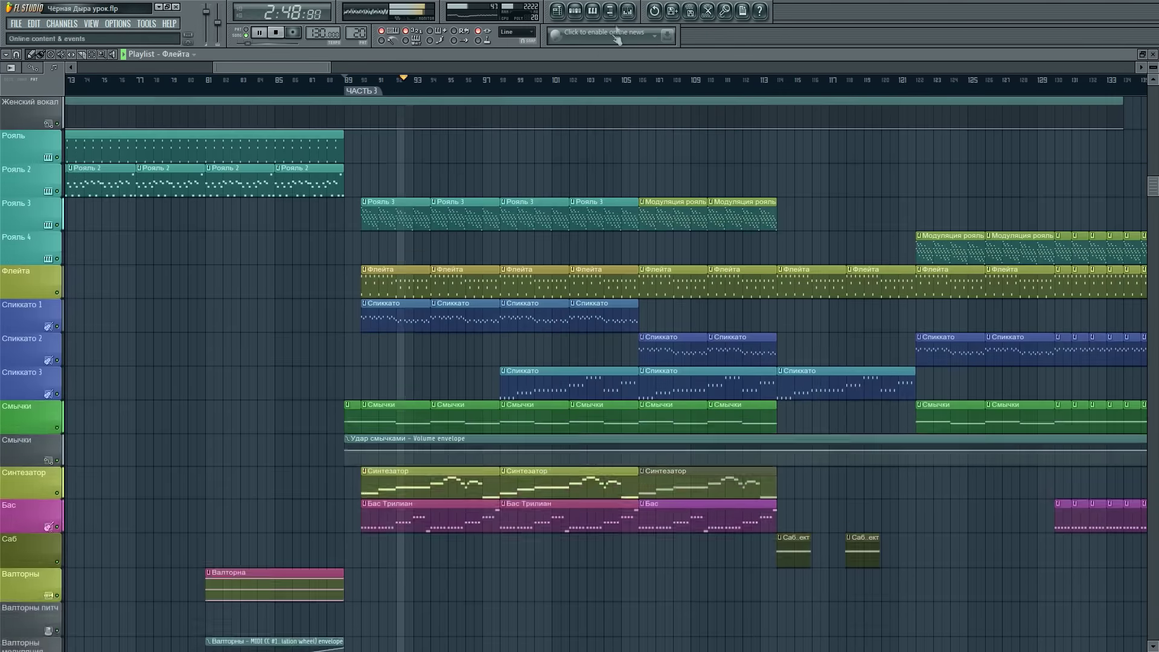
{"action": "key", "text": "F9"}
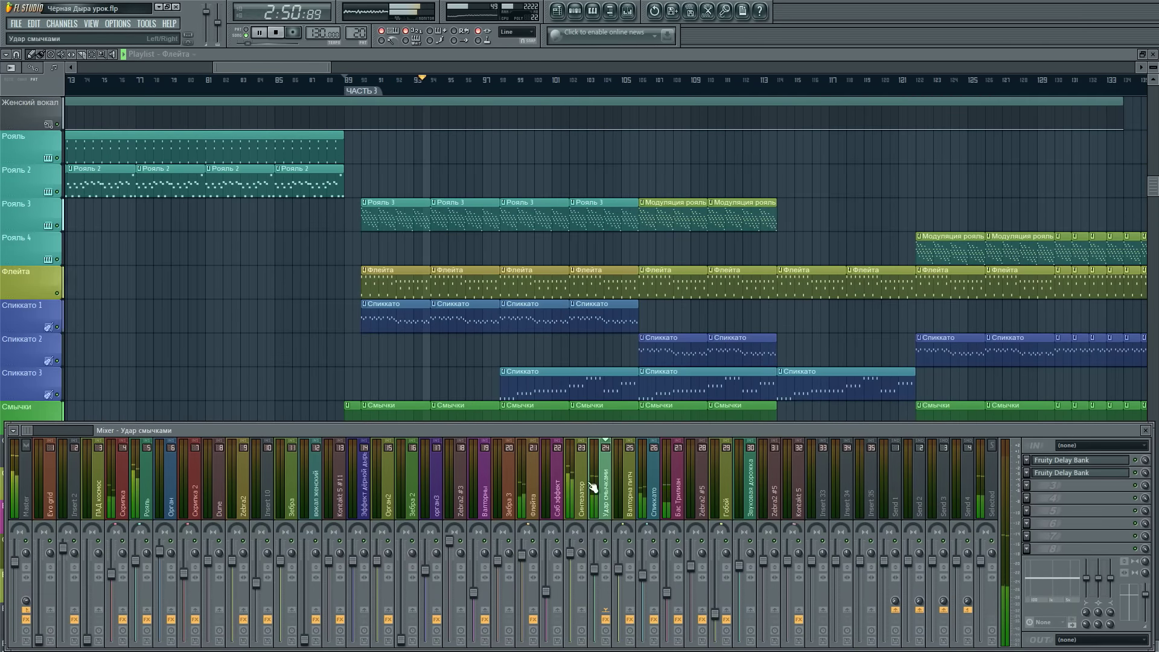
- Shorten the ПАД Космос clip on the Пад космос track so it ends near the ЧАСТЬ 3 marker at bar 89
{"action": "left_click", "coordinate": [302, 65]}
{"action": "scroll", "coordinate": [518, 491], "scroll_direction": "down", "scroll_amount": 4}
{"action": "scroll", "coordinate": [518, 491], "scroll_direction": "down", "scroll_amount": 9}
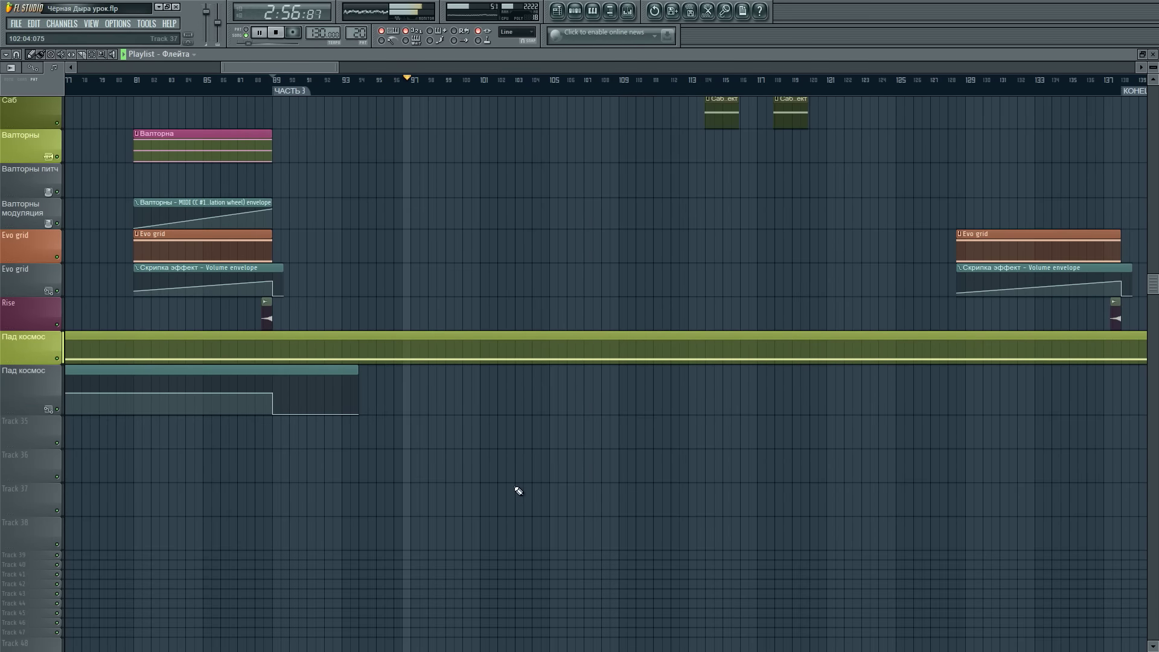
{"action": "scroll", "coordinate": [518, 490], "scroll_direction": "up", "scroll_amount": 2}
{"action": "scroll", "coordinate": [568, 374], "scroll_direction": "up", "scroll_amount": 6}
{"action": "scroll", "coordinate": [569, 370], "scroll_direction": "down", "scroll_amount": 5}
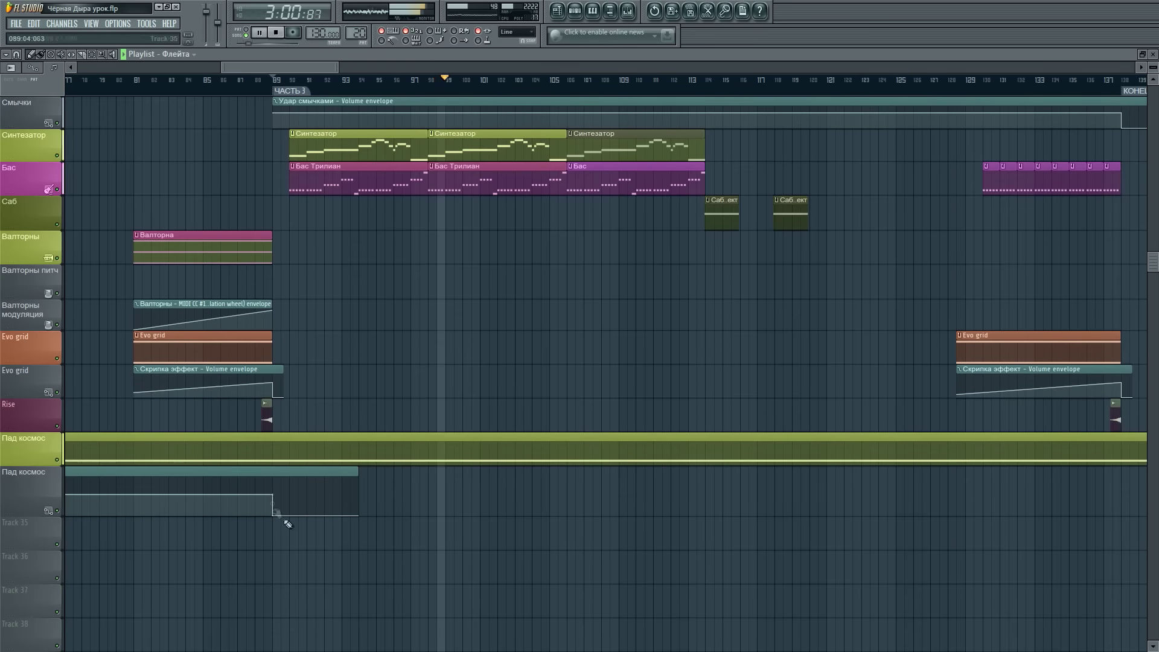
{"action": "scroll", "coordinate": [459, 264], "scroll_direction": "up", "scroll_amount": 5}
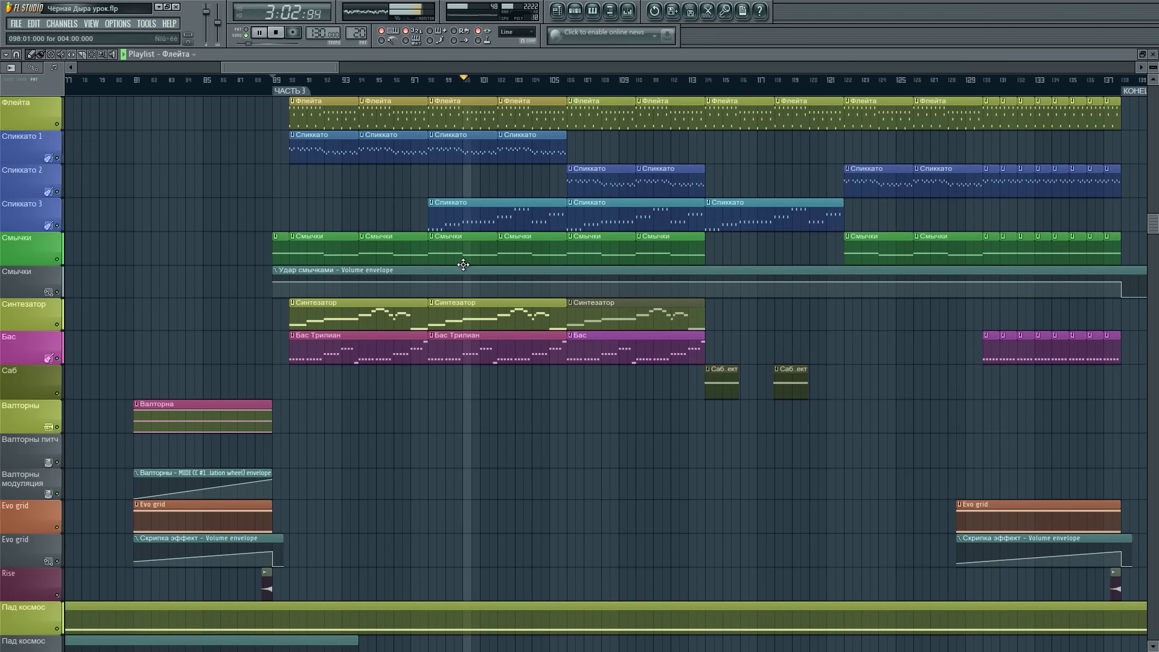
{"action": "scroll", "coordinate": [464, 262], "scroll_direction": "down", "scroll_amount": 2}
{"action": "scroll", "coordinate": [750, 88], "scroll_direction": "down", "scroll_amount": 4}
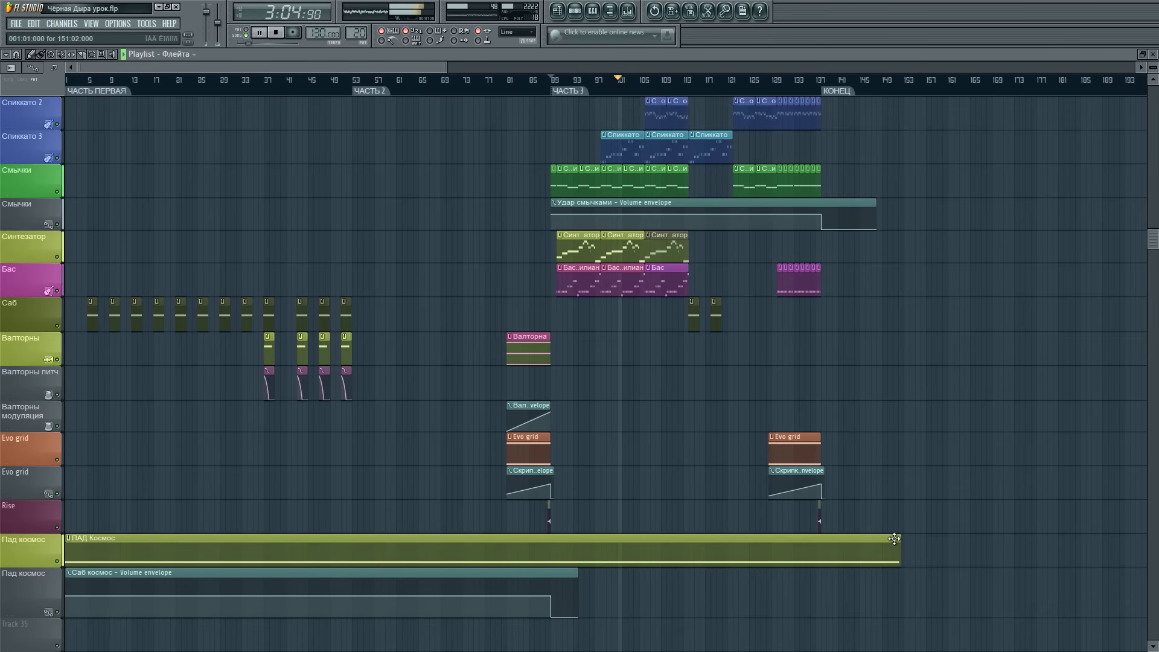
{"action": "left_click_drag", "start_coordinate": [902, 541], "coordinate": [551, 542]}
- Examine the ЧАСТЬ 3 clips from Evo grid up to the Скрипка 2 track during playback and check the mixer levels
{"action": "scroll", "coordinate": [660, 148], "scroll_direction": "up", "scroll_amount": 2}
{"action": "scroll", "coordinate": [681, 92], "scroll_direction": "up", "scroll_amount": 2}
{"action": "scroll", "coordinate": [681, 92], "scroll_direction": "up", "scroll_amount": 3}
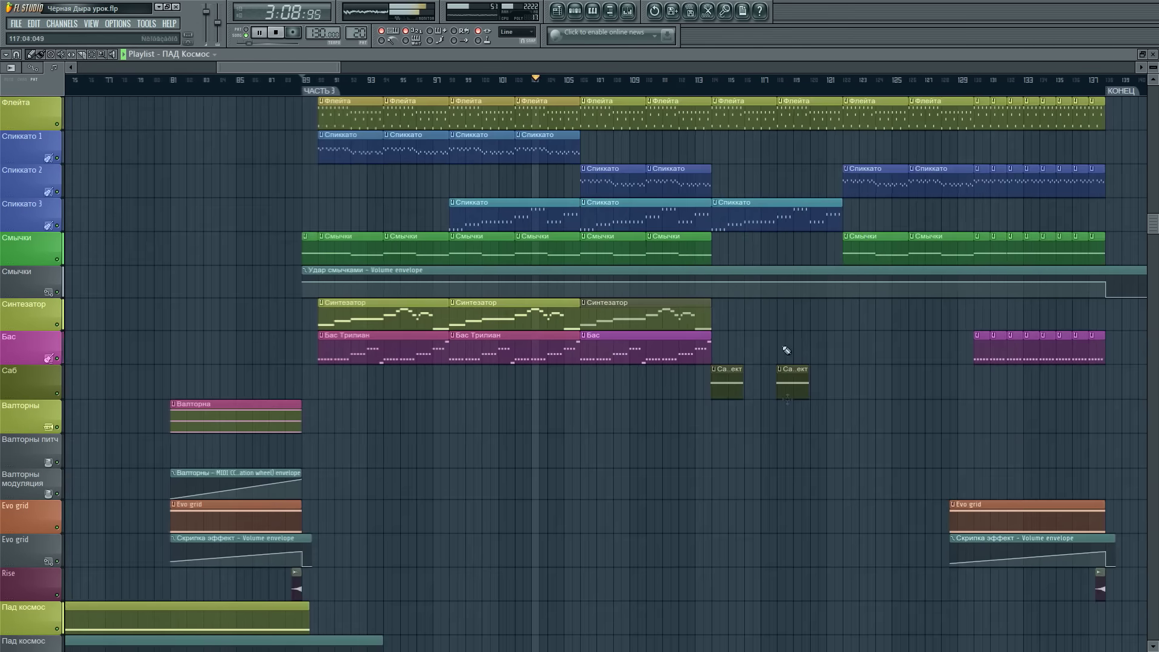
{"action": "scroll", "coordinate": [778, 437], "scroll_direction": "up", "scroll_amount": 5}
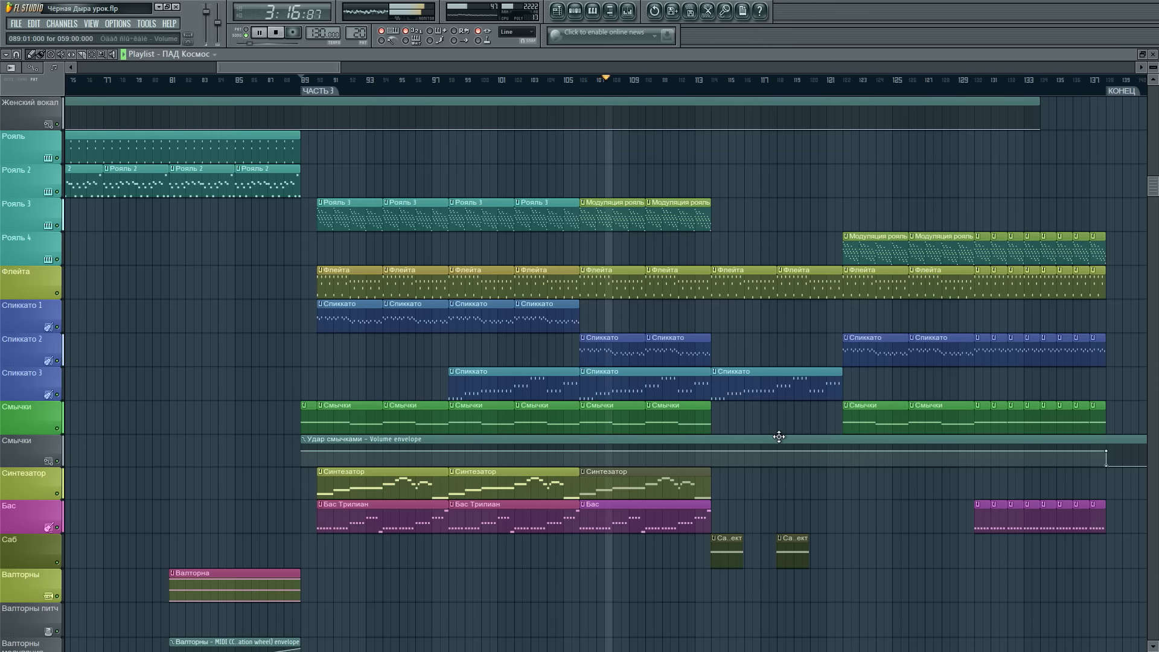
{"action": "scroll", "coordinate": [779, 436], "scroll_direction": "up", "scroll_amount": 5}
{"action": "scroll", "coordinate": [787, 452], "scroll_direction": "up", "scroll_amount": 1}
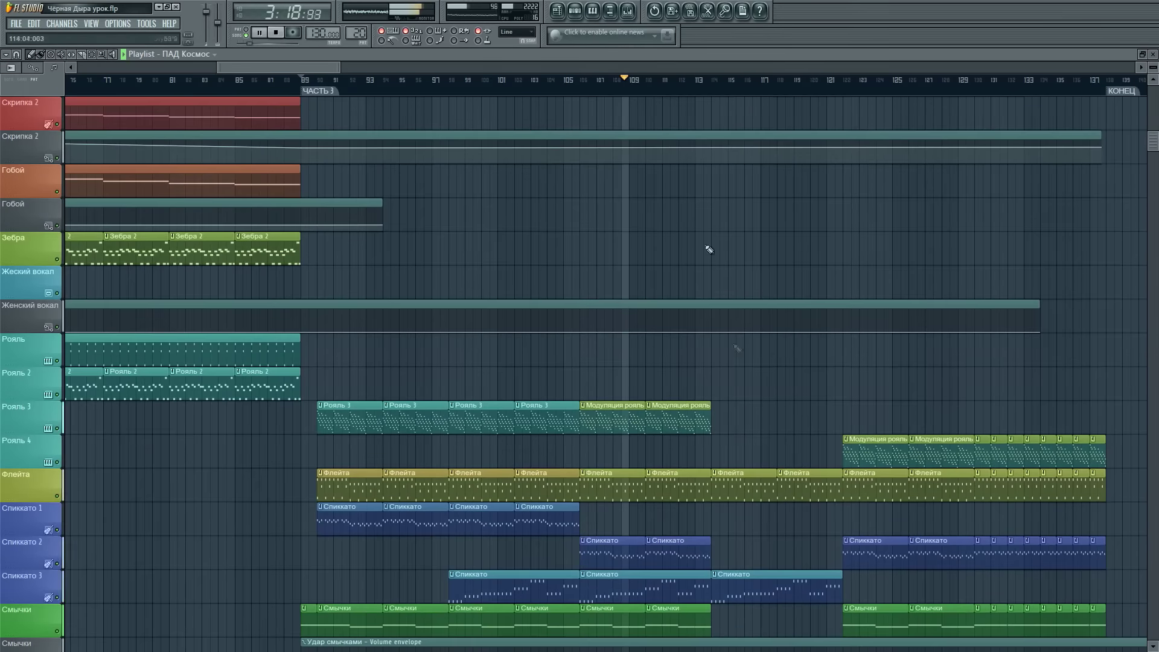
{"action": "left_click", "coordinate": [628, 10]}
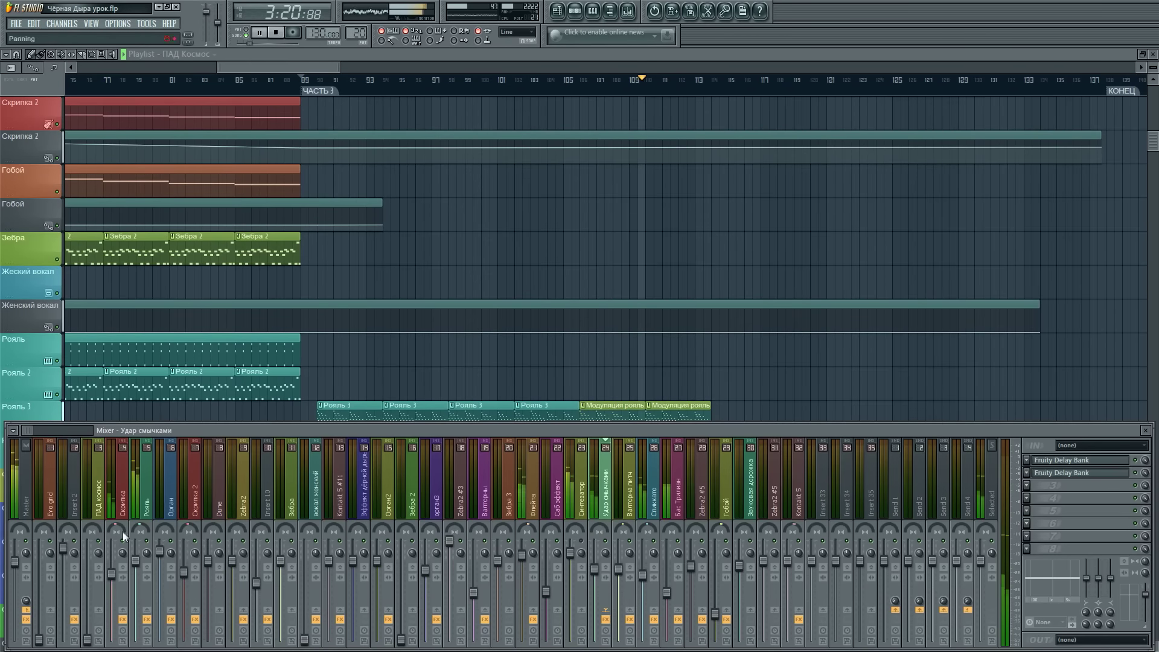
{"action": "left_click", "coordinate": [320, 67]}
{"action": "left_click_drag", "start_coordinate": [320, 67], "coordinate": [316, 68]}
{"action": "scroll", "coordinate": [374, 256], "scroll_direction": "up", "scroll_amount": 6}
{"action": "scroll", "coordinate": [408, 360], "scroll_direction": "down", "scroll_amount": 1}
{"action": "scroll", "coordinate": [399, 364], "scroll_direction": "down", "scroll_amount": 13}
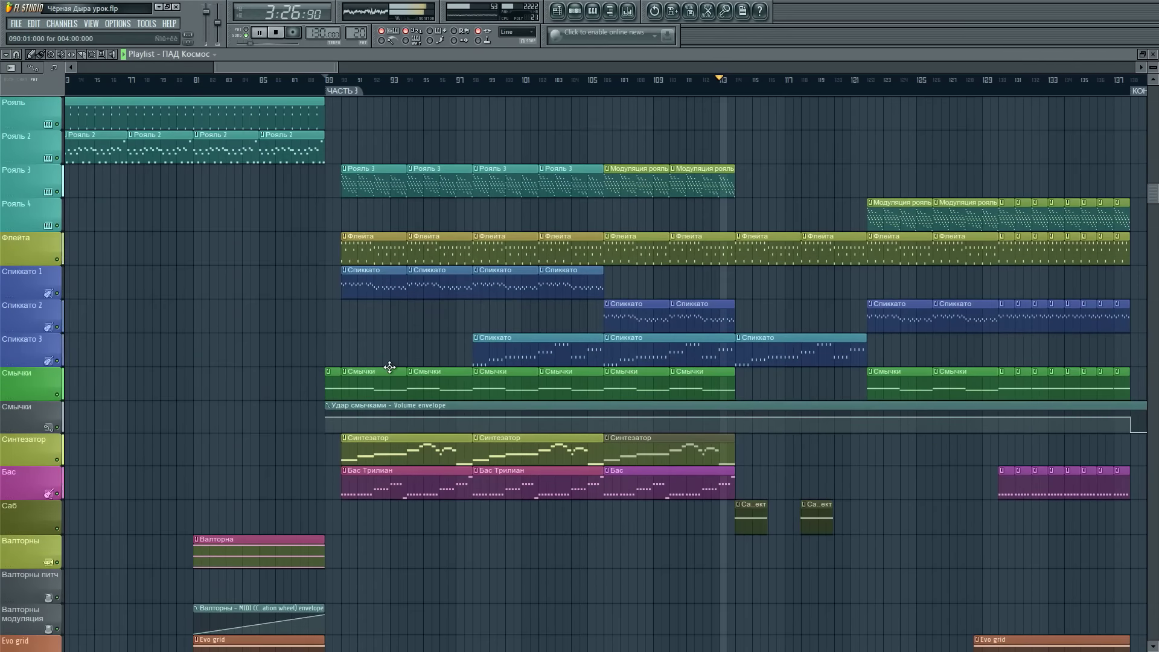
{"action": "scroll", "coordinate": [390, 367], "scroll_direction": "down", "scroll_amount": 1}
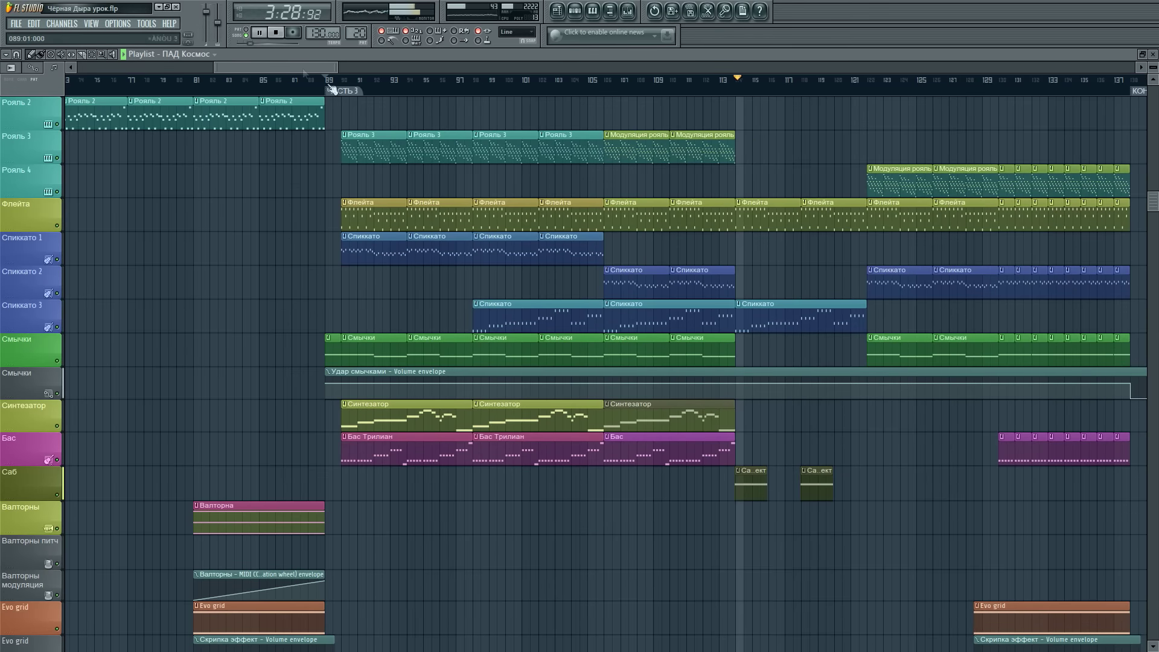
- Stop the song and set the playback position to bar 90, where the first Рояль 3 clip starts
{"action": "left_click", "coordinate": [275, 32]}
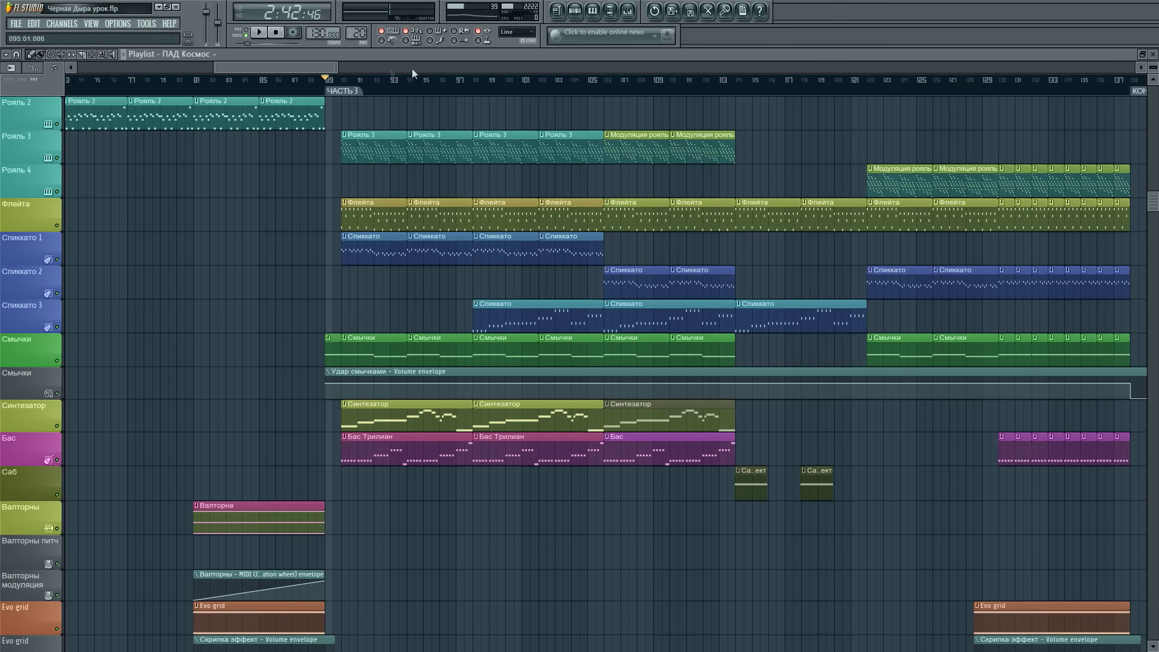
{"action": "scroll", "coordinate": [386, 71], "scroll_direction": "up", "scroll_amount": 3}
{"action": "scroll", "coordinate": [396, 91], "scroll_direction": "down", "scroll_amount": 3}
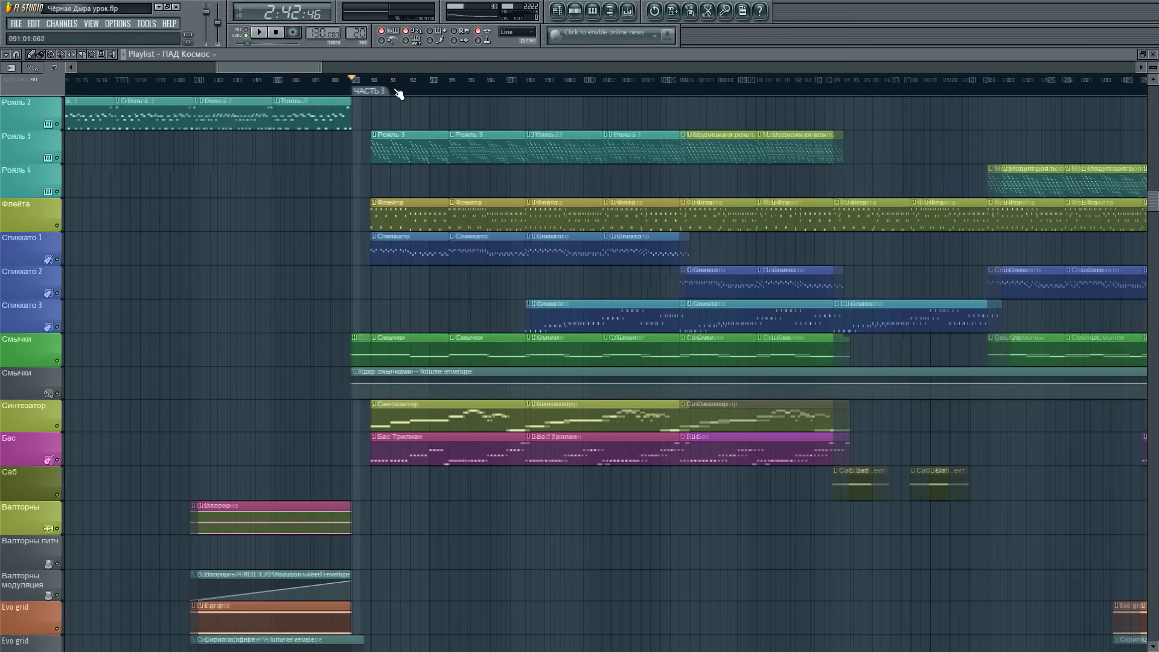
{"action": "scroll", "coordinate": [394, 92], "scroll_direction": "up", "scroll_amount": 3}
{"action": "left_click", "coordinate": [385, 93]}
{"action": "left_click", "coordinate": [359, 100]}
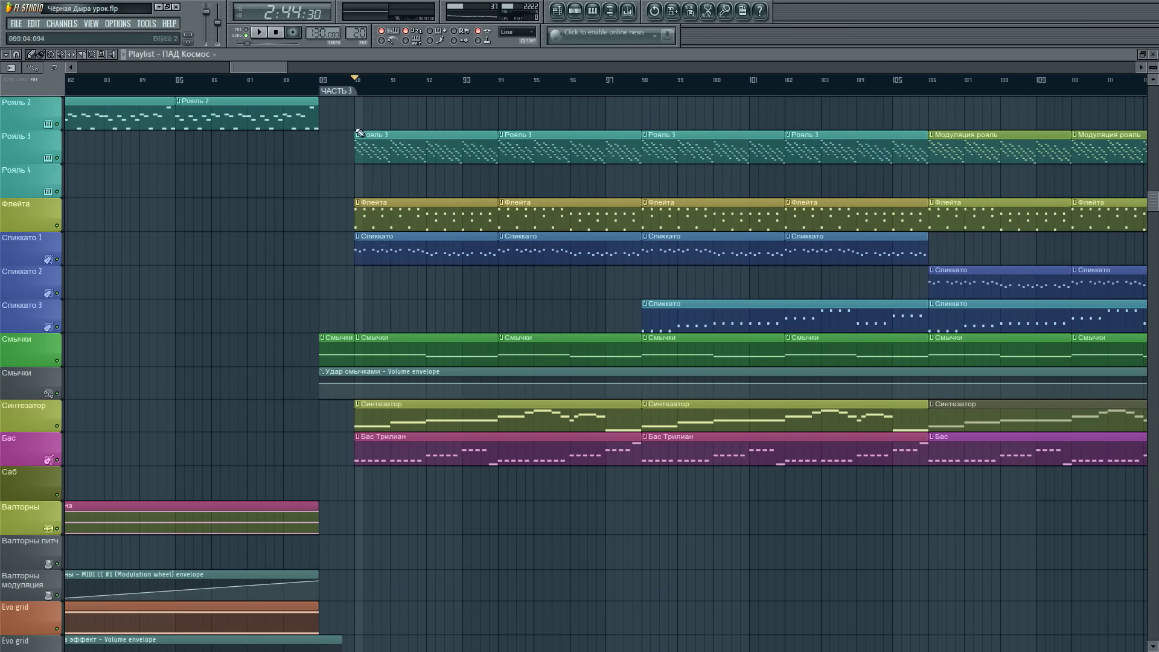
- Close the playlist and open the Синтезатор channel's Kontakt instrument to show the Dirty Modular patch
{"action": "left_click", "coordinate": [1153, 54]}
{"action": "key", "text": "F6"}
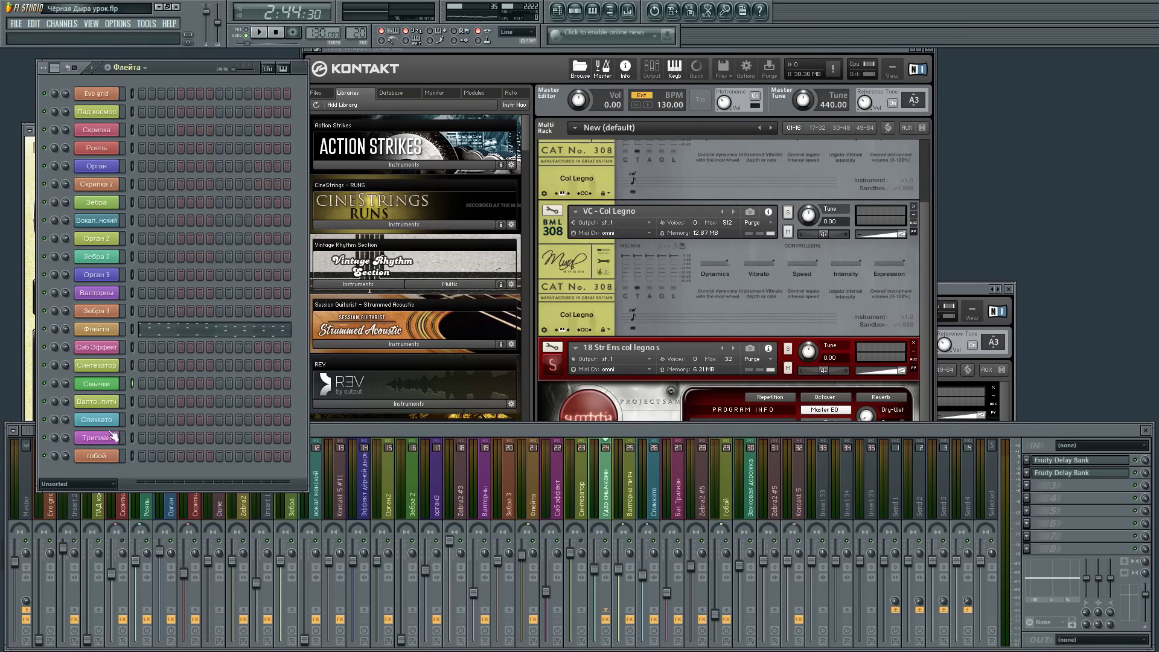
{"action": "left_click", "coordinate": [111, 367]}
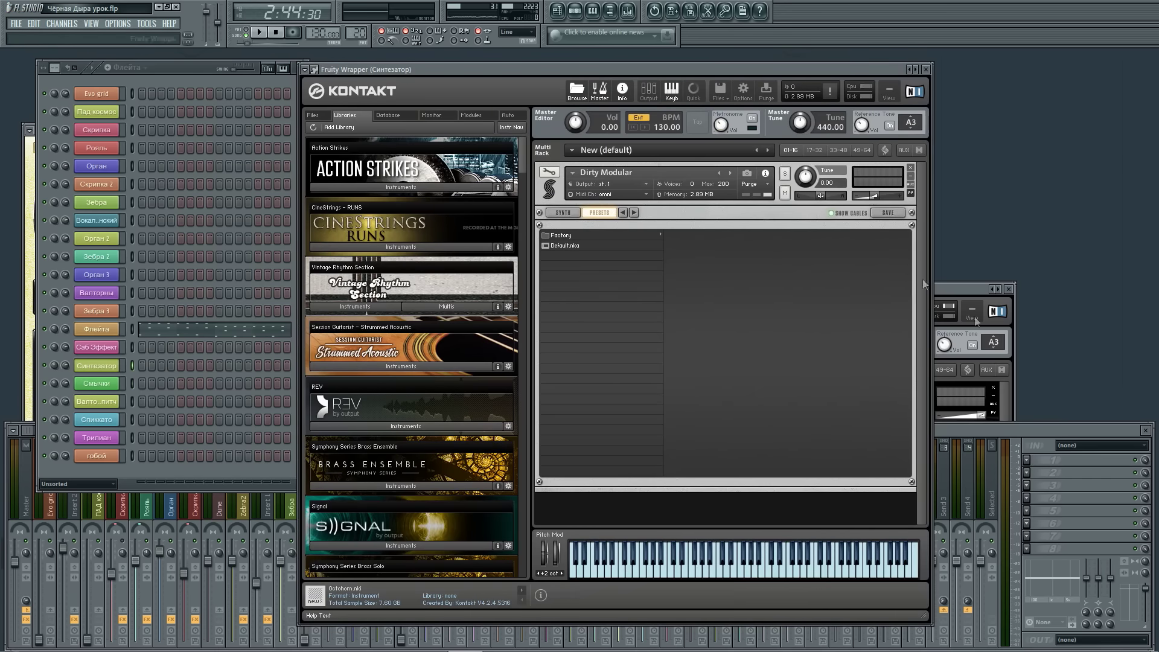
- Read the library list in the Master track's Fruity NoteBook, close it, and reposition the Синтезатор Kontakt window
{"action": "left_click", "coordinate": [24, 511]}
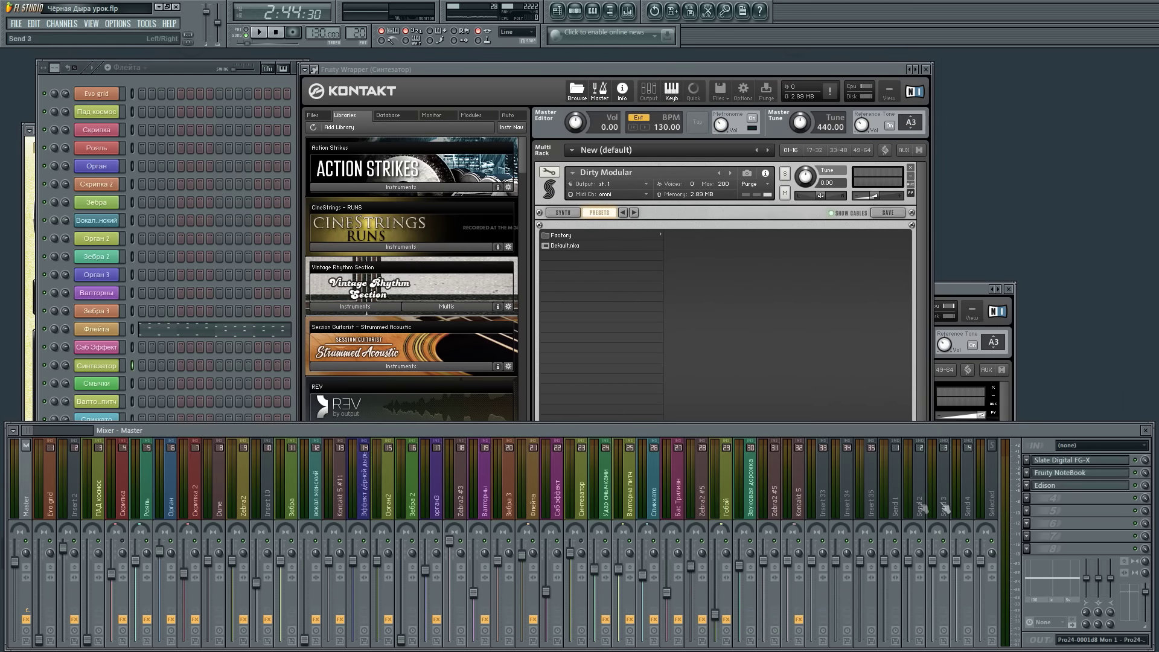
{"action": "left_click", "coordinate": [1057, 479]}
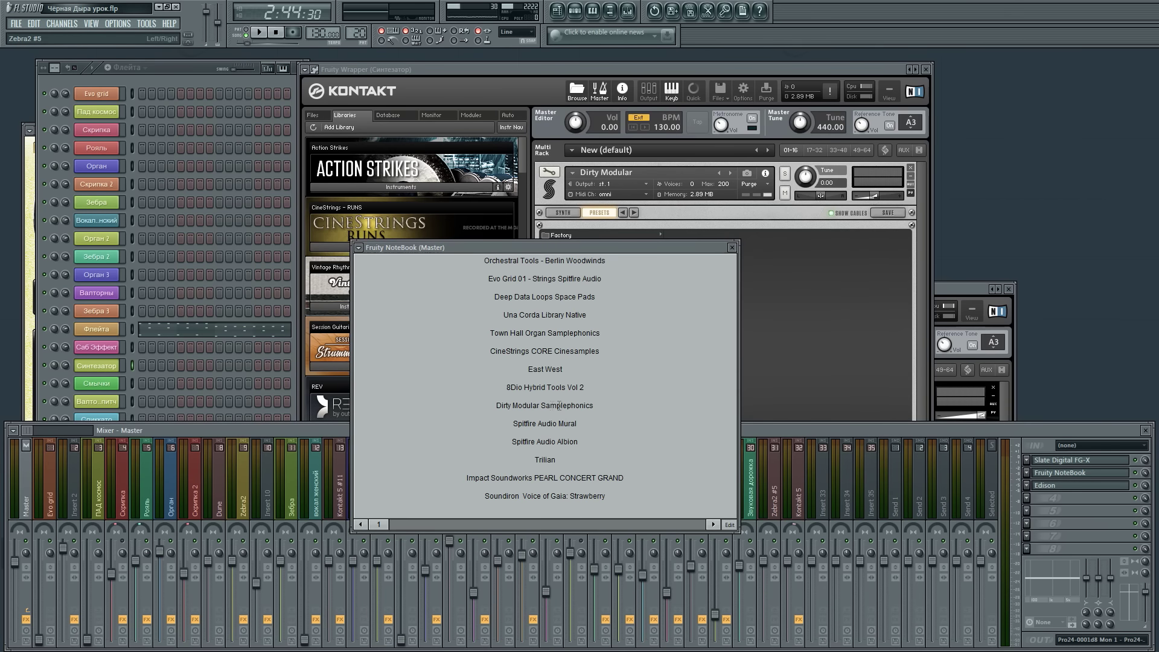
{"action": "left_click", "coordinate": [732, 247]}
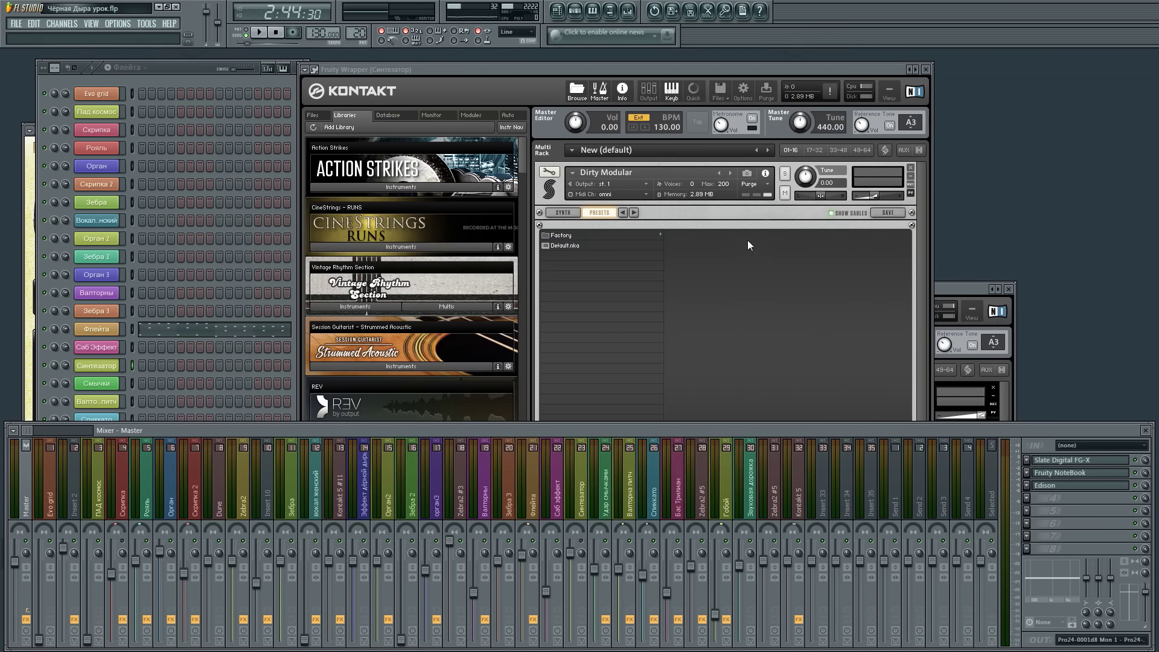
{"action": "mouse_move", "coordinate": [574, 67]}
{"action": "left_mouse_down"}
{"action": "mouse_move", "coordinate": [554, 68]}
{"action": "mouse_move", "coordinate": [598, 72]}
{"action": "mouse_move", "coordinate": [555, 77]}
{"action": "left_mouse_up"}
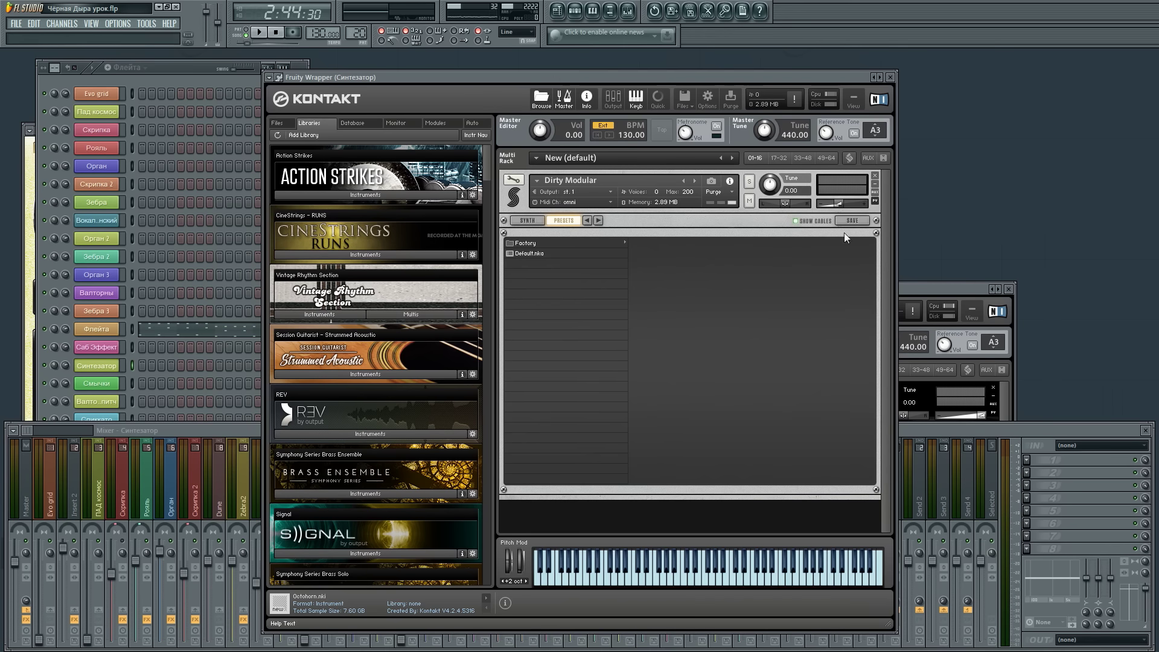
- Select the Синтезатор pattern from the playlist and play it in pattern mode with the mixer shown
{"action": "left_click", "coordinate": [906, 439]}
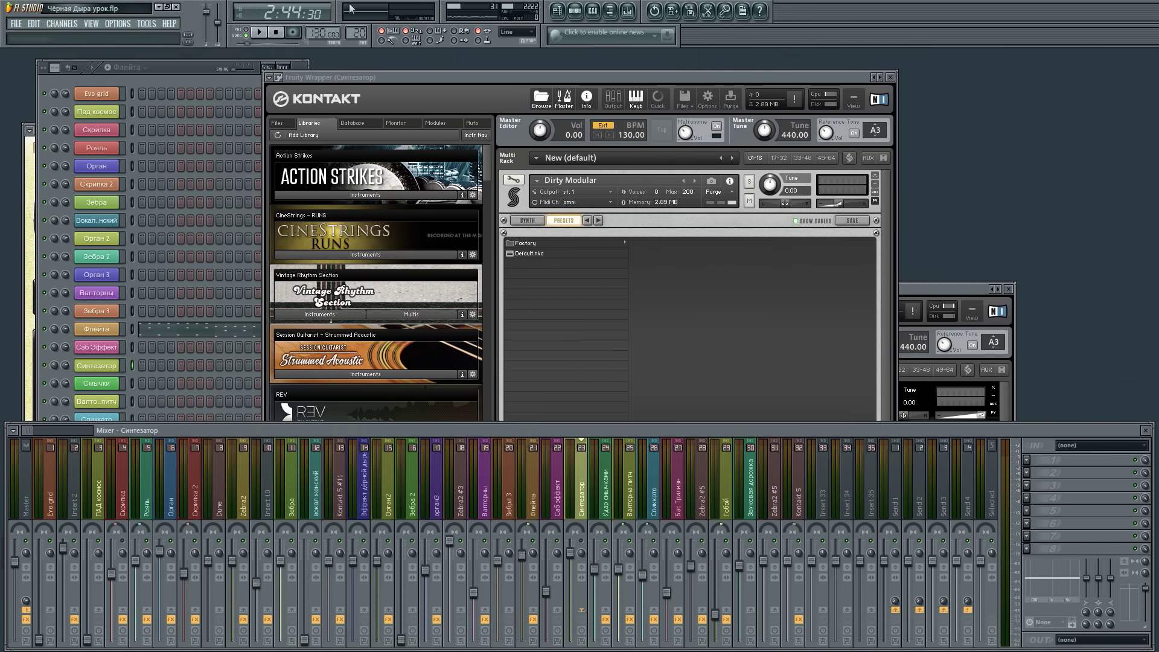
{"action": "left_click", "coordinate": [557, 11]}
{"action": "double_click", "coordinate": [400, 425]}
{"action": "left_click", "coordinate": [246, 33]}
{"action": "left_click", "coordinate": [259, 32]}
{"action": "left_click", "coordinate": [1153, 54]}
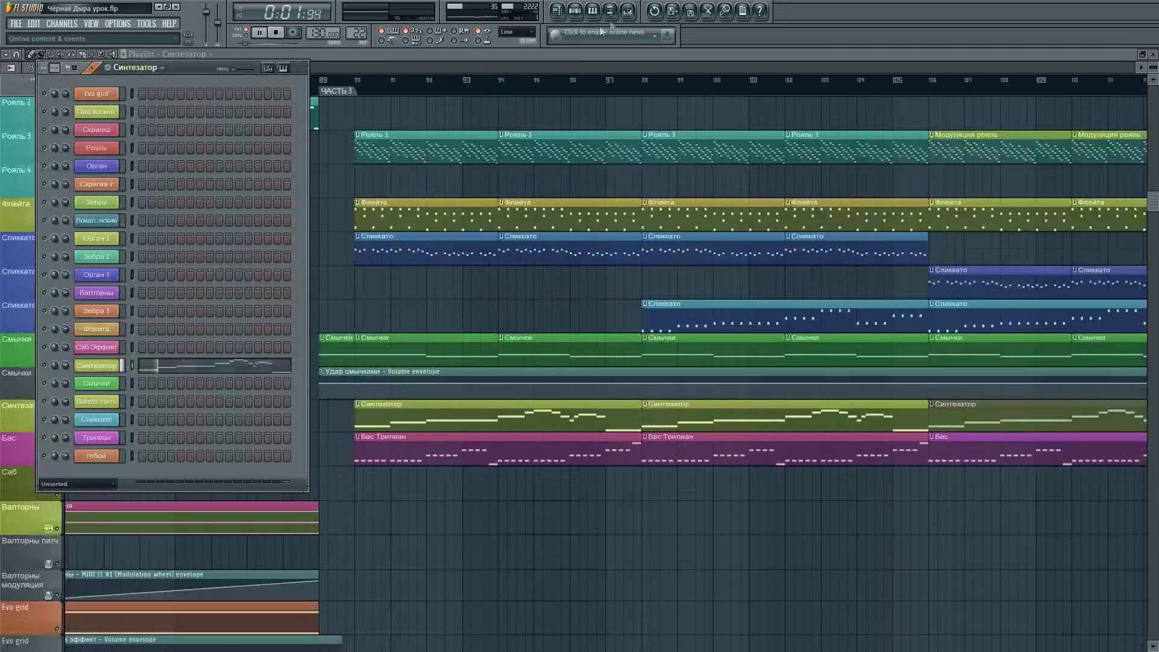
{"action": "left_click", "coordinate": [628, 11]}
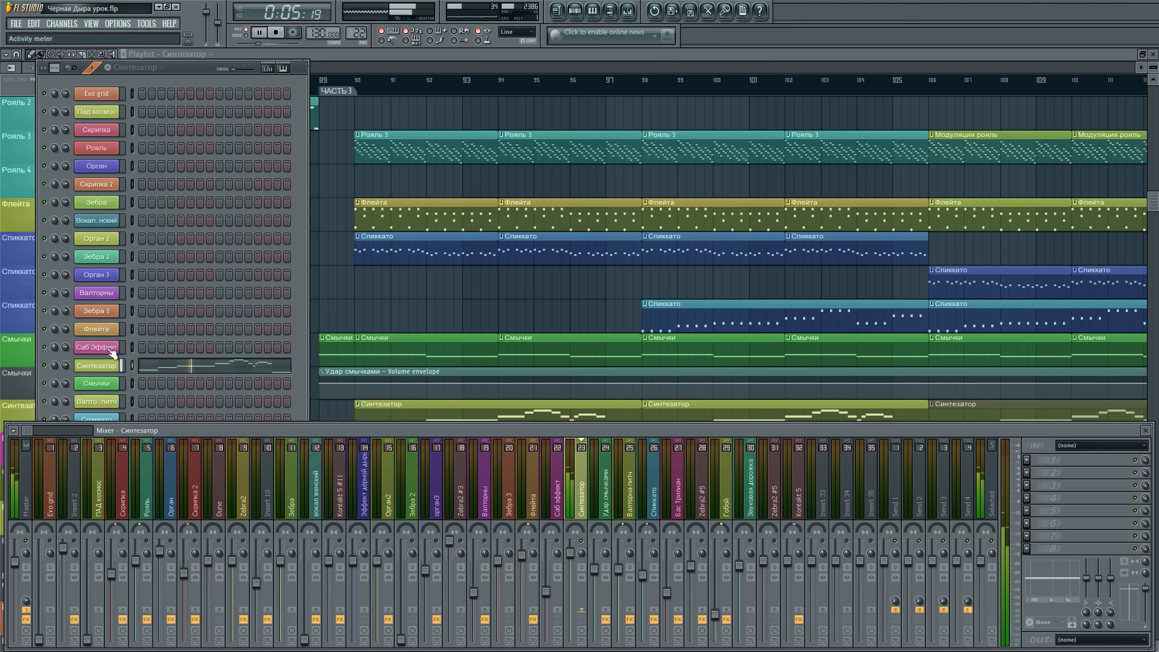
- Bring up the Синтезатор Kontakt window while the pattern plays, stop playback, and close the instrument
{"action": "left_click", "coordinate": [96, 366]}
{"action": "left_click", "coordinate": [97, 366]}
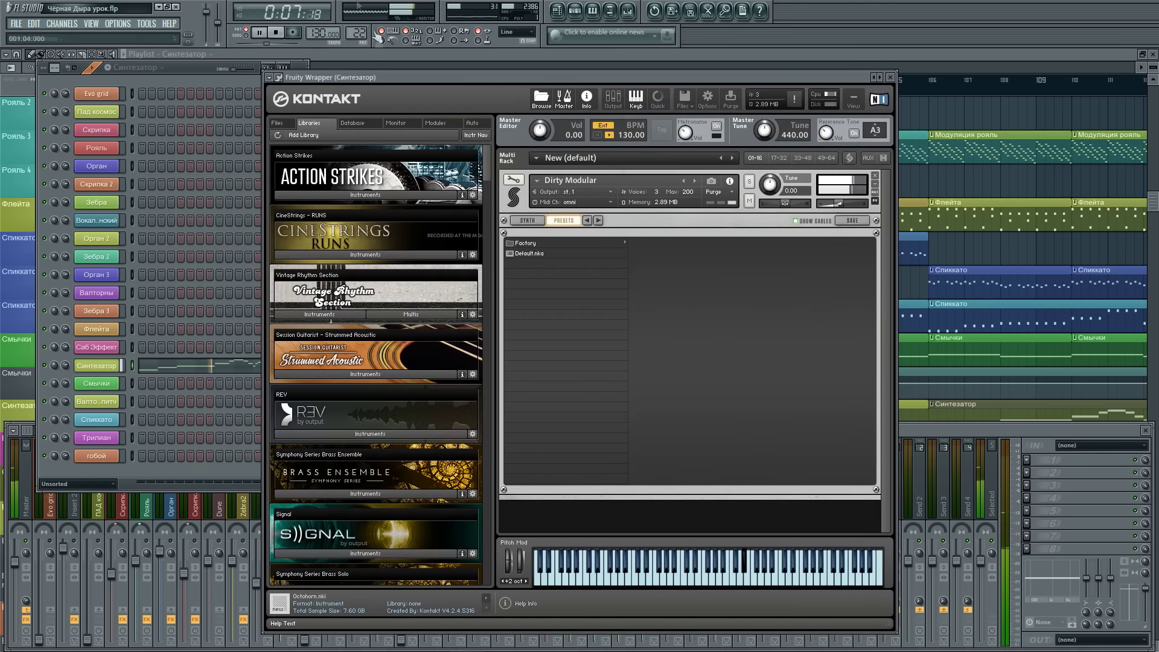
{"action": "left_click_drag", "start_coordinate": [357, 77], "coordinate": [459, 77]}
{"action": "left_click", "coordinate": [275, 34]}
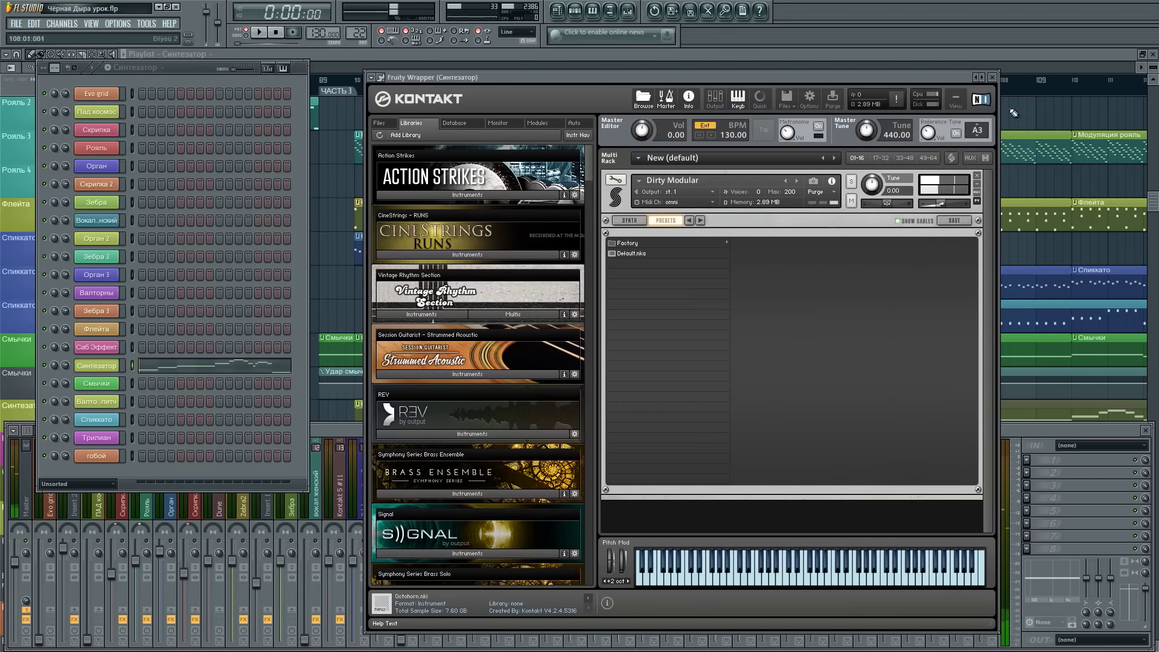
{"action": "left_click", "coordinate": [992, 77]}
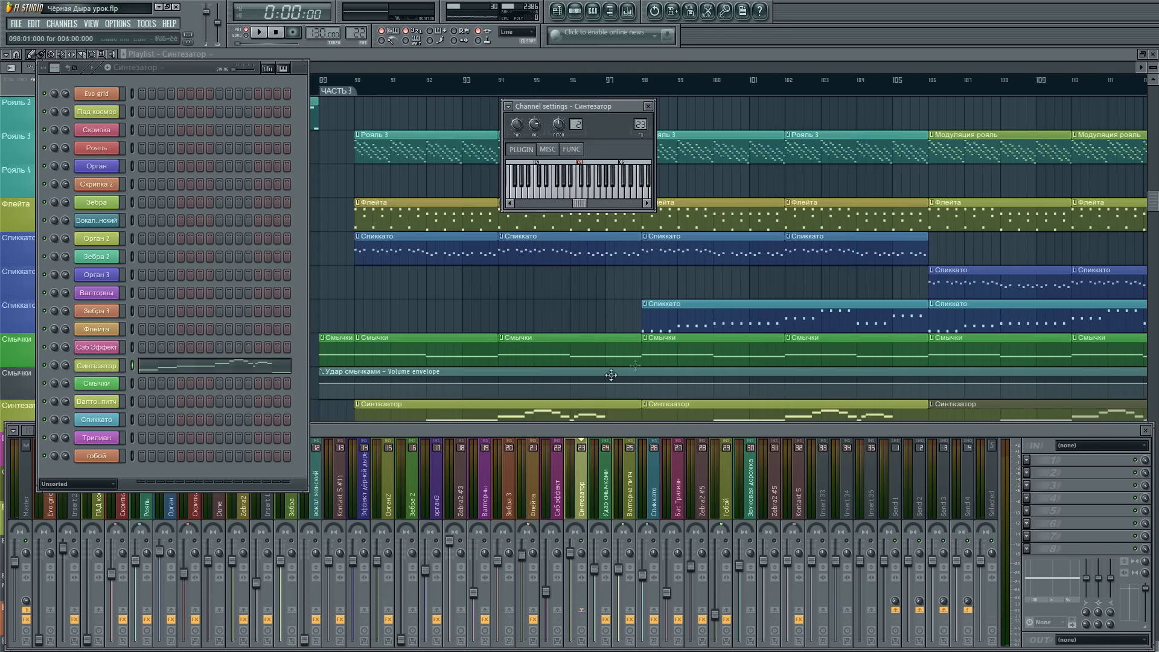
- Play the Синтезатор pattern again with the mixer in front and stop it
{"action": "left_click", "coordinate": [542, 428]}
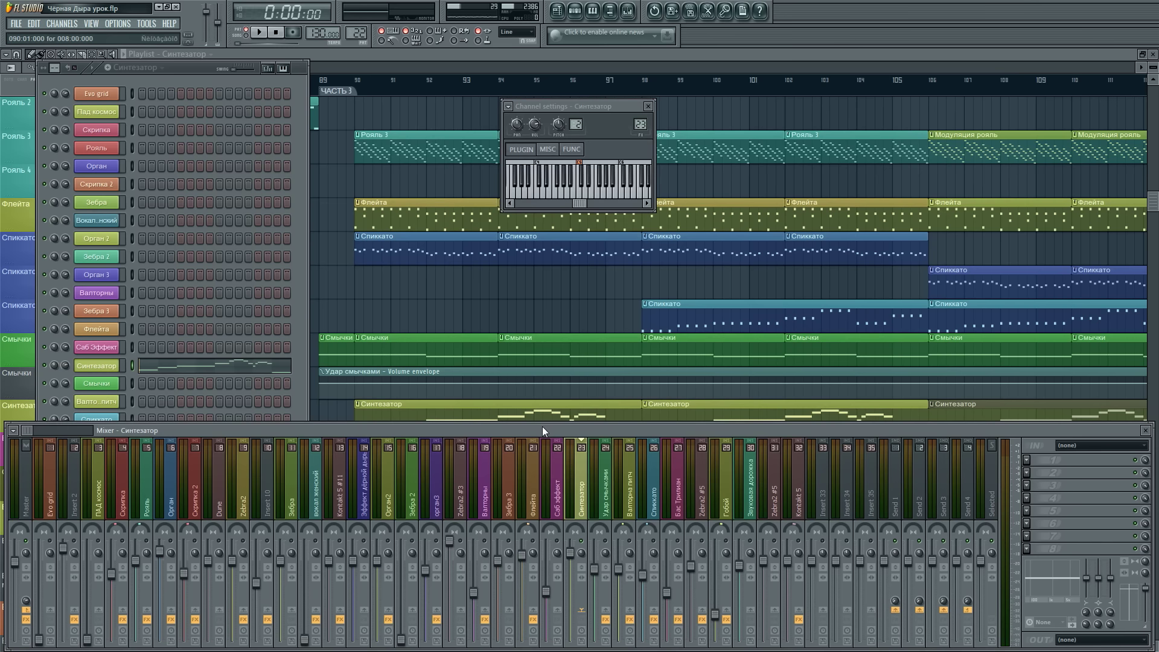
{"action": "key", "text": "space"}
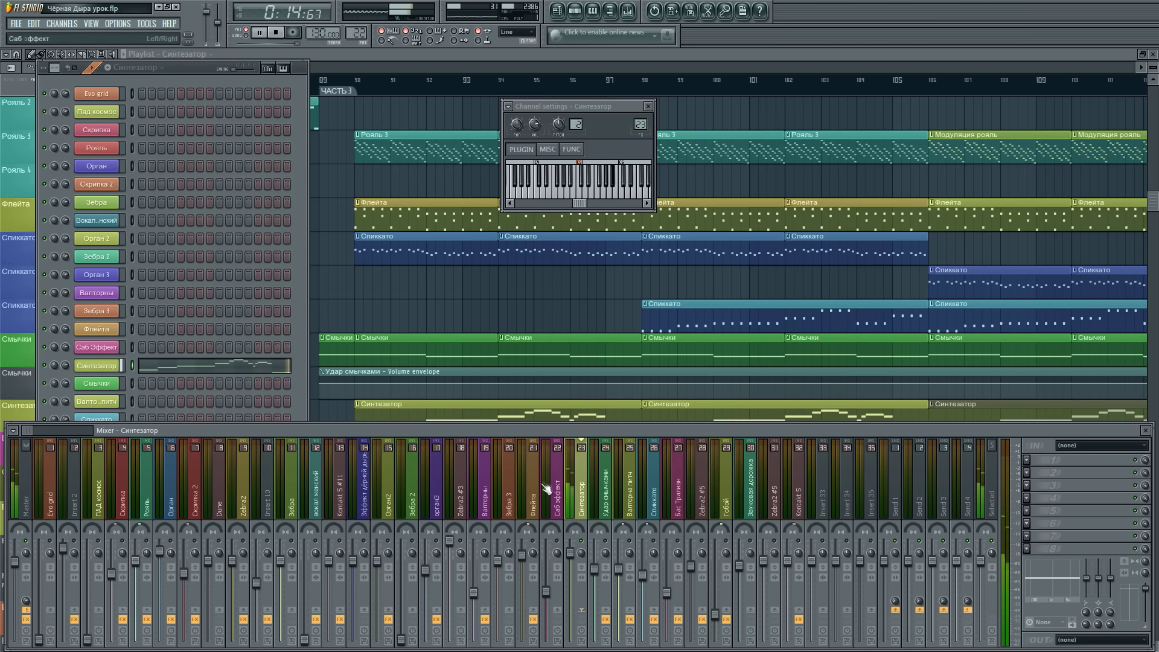
{"action": "key", "text": "space"}
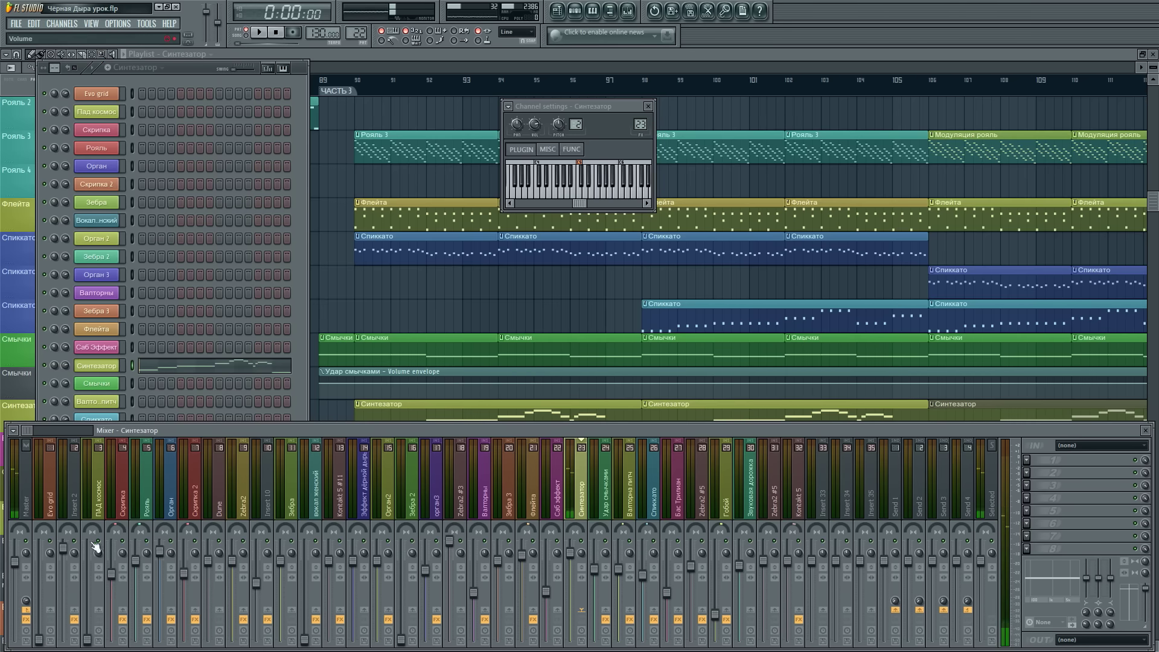
- Play the song from bar 90 and look over the playlist tracks up to Орган 2 and Скрипка
{"action": "left_click", "coordinate": [369, 91]}
{"action": "key", "text": "space"}
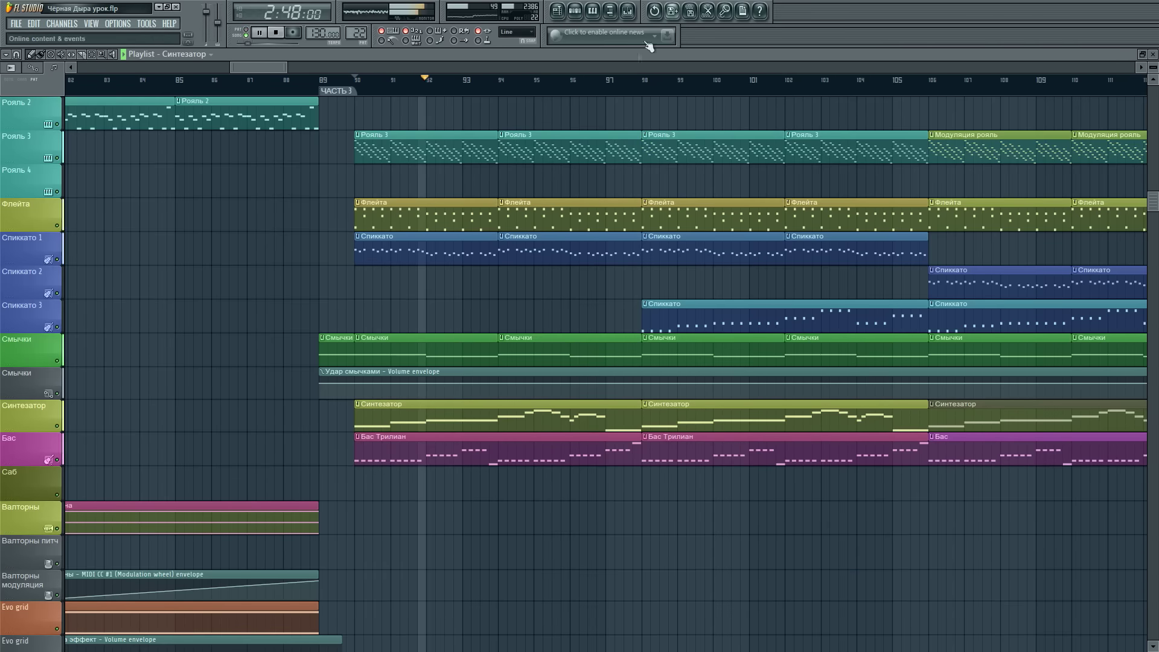
{"action": "scroll", "coordinate": [642, 85], "scroll_direction": "down", "scroll_amount": 3}
{"action": "scroll", "coordinate": [784, 383], "scroll_direction": "up", "scroll_amount": 10}
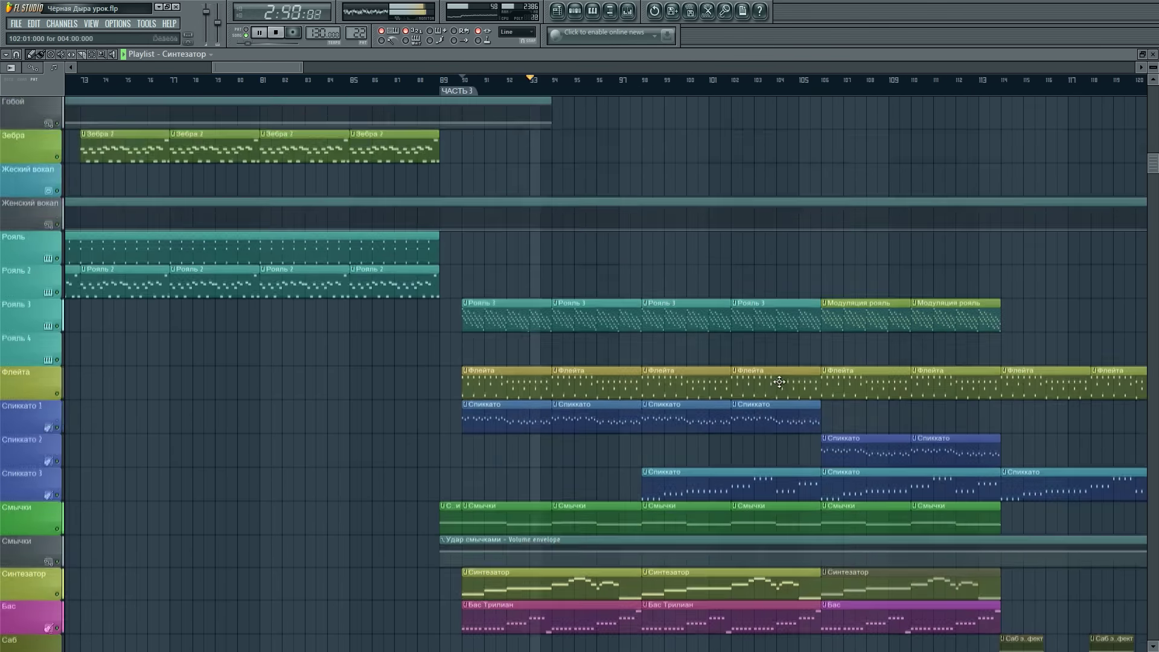
{"action": "scroll", "coordinate": [576, 265], "scroll_direction": "down", "scroll_amount": 15}
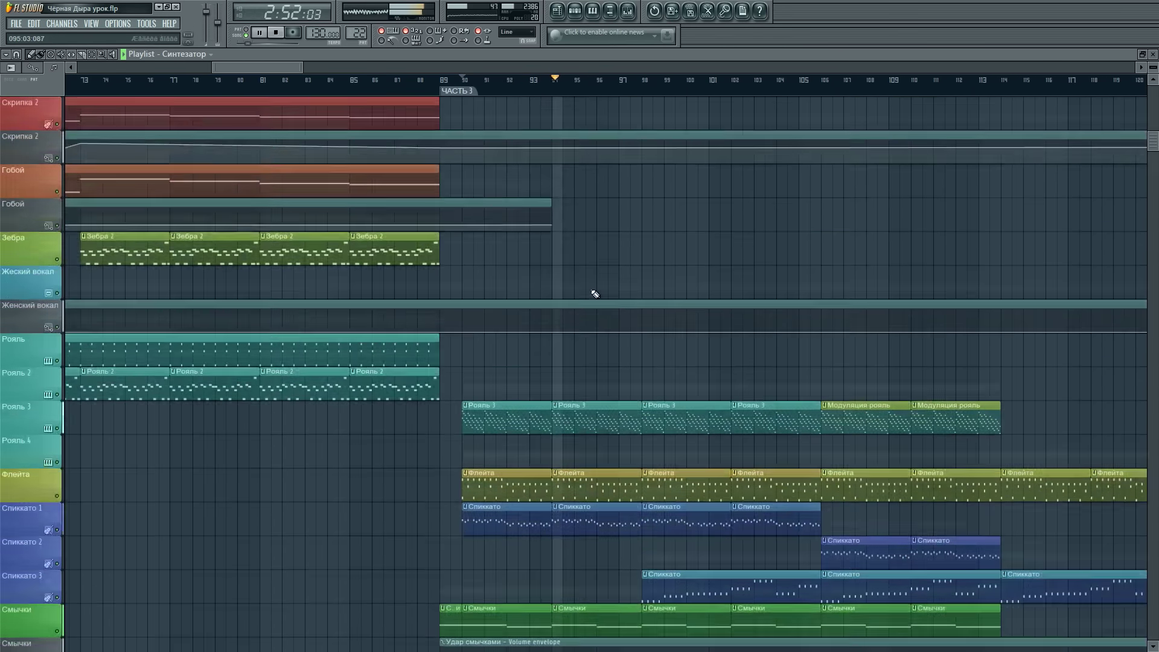
{"action": "scroll", "coordinate": [746, 260], "scroll_direction": "up", "scroll_amount": 15}
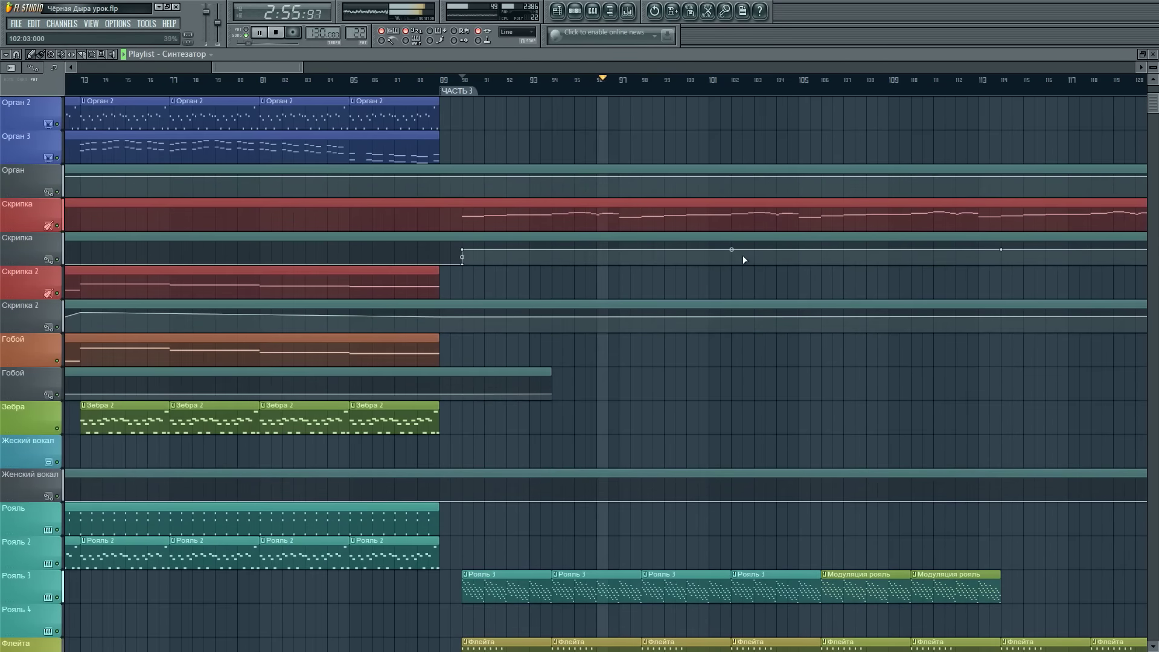
- Check the track levels in the mixer during playback and return to the Флейта, Спиккато and Смычки clips in the playlist
{"action": "left_click", "coordinate": [629, 10]}
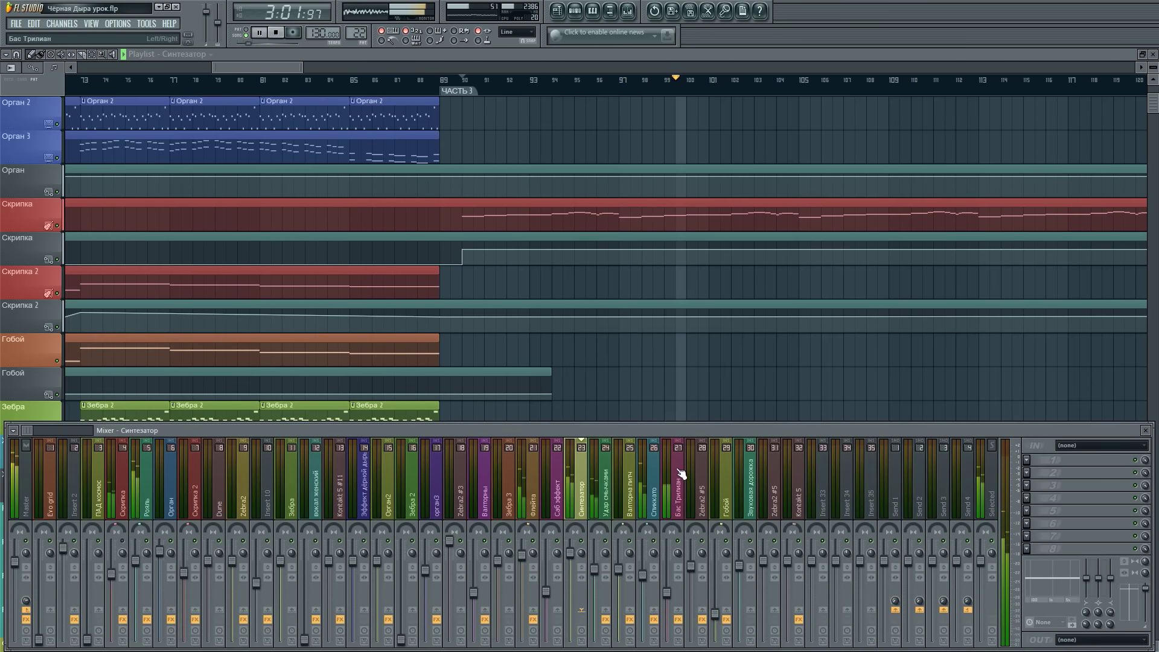
{"action": "left_click_drag", "start_coordinate": [286, 68], "coordinate": [293, 68]}
{"action": "scroll", "coordinate": [430, 93], "scroll_direction": "up", "scroll_amount": 2}
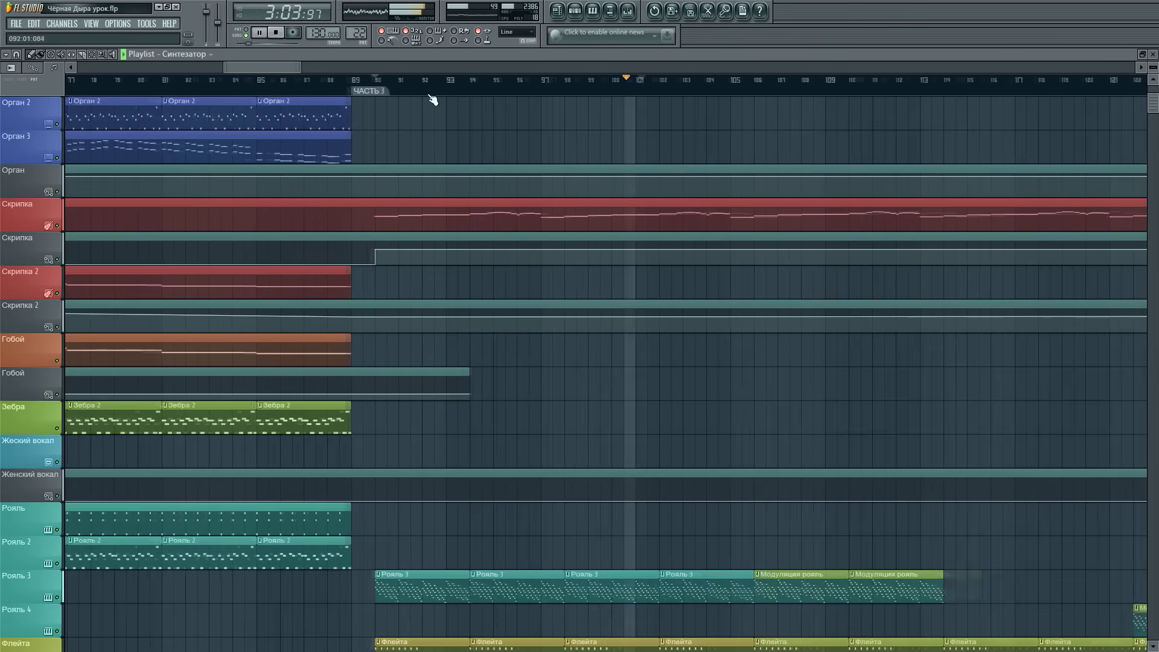
{"action": "scroll", "coordinate": [585, 375], "scroll_direction": "down", "scroll_amount": 3}
{"action": "scroll", "coordinate": [590, 381], "scroll_direction": "down", "scroll_amount": 3}
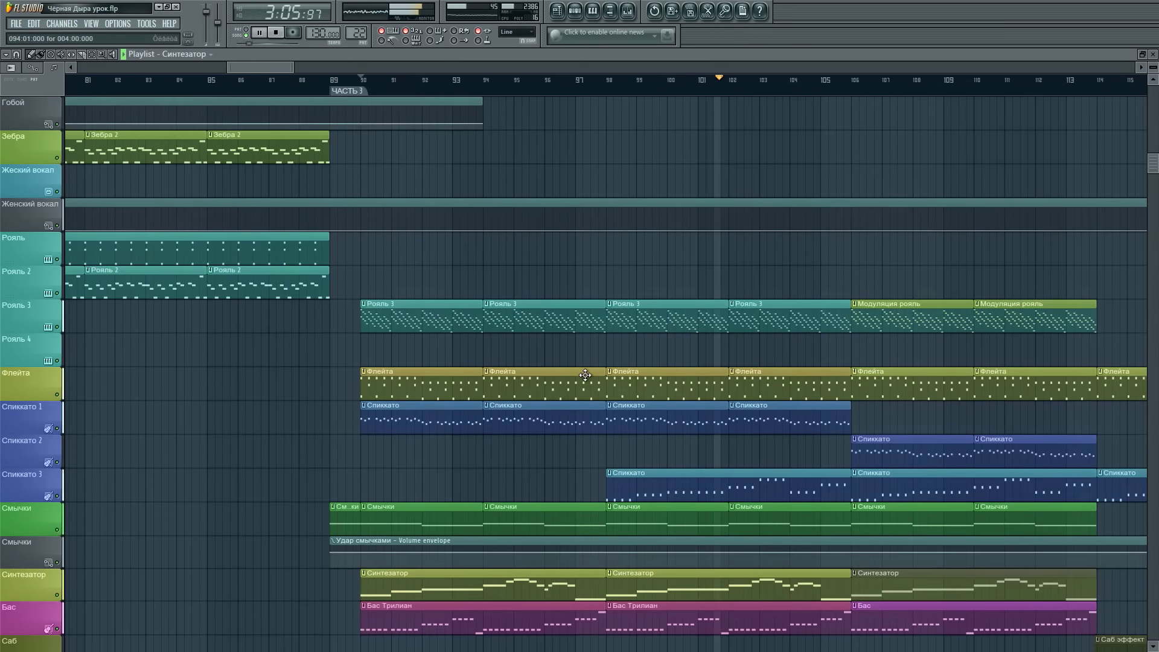
- Bring the Скрипка tracks and the mixer into view, stop the song, and restart playback from bar 90
{"action": "scroll", "coordinate": [590, 380], "scroll_direction": "up", "scroll_amount": 5}
{"action": "key", "text": "F9"}
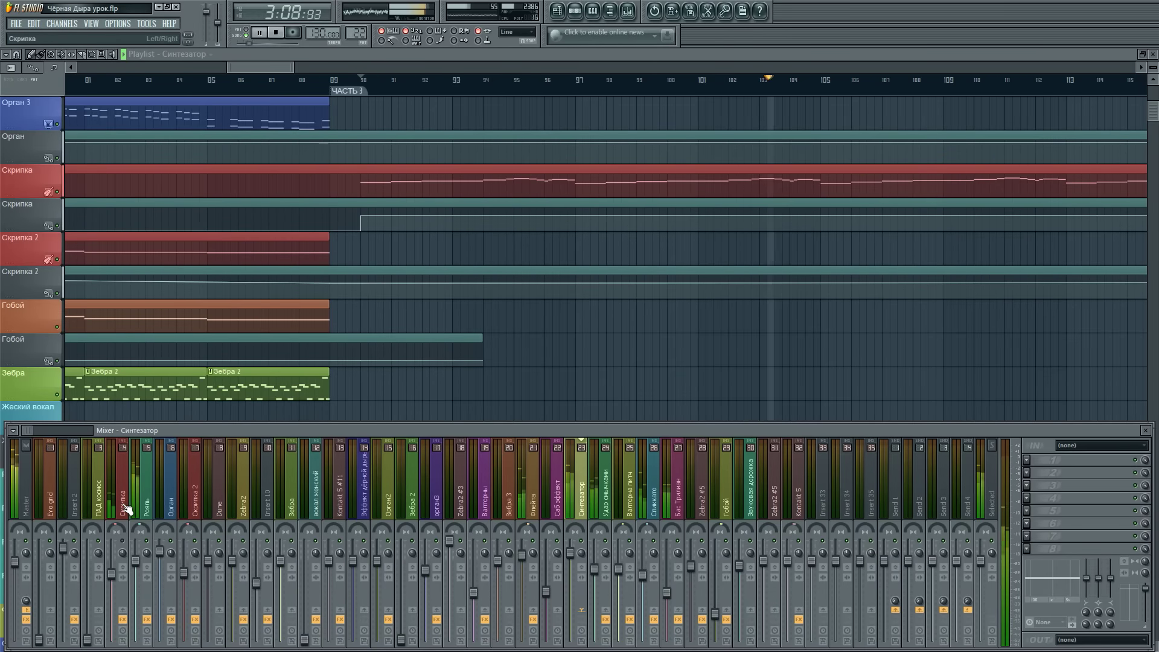
{"action": "key", "text": "space"}
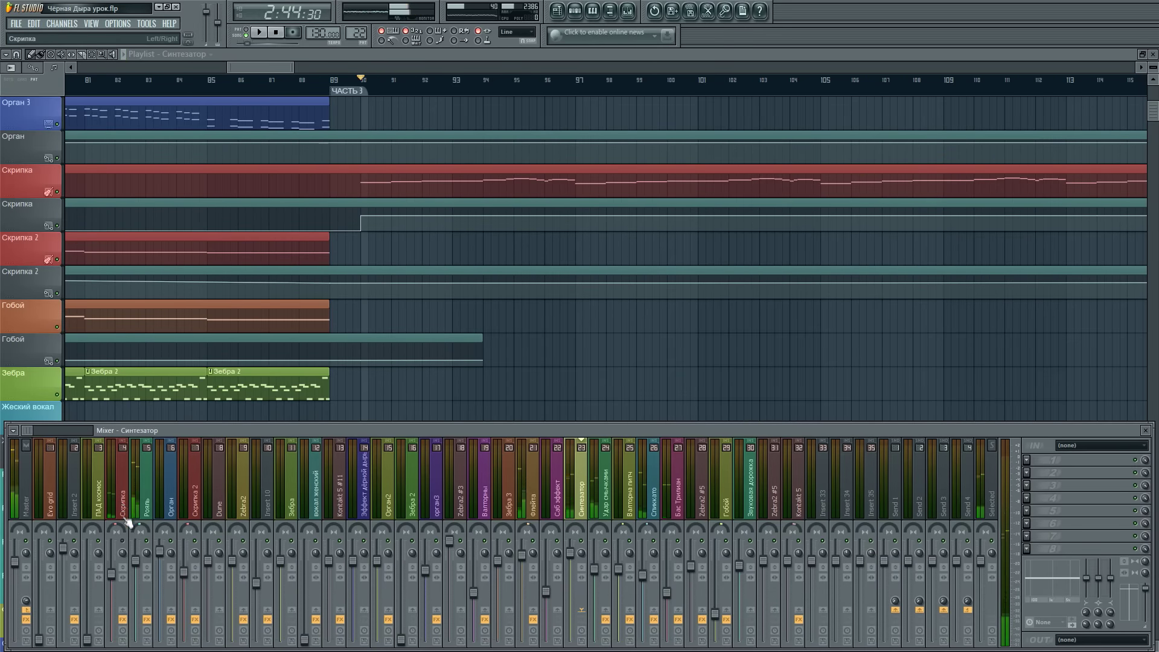
{"action": "key", "text": "space"}
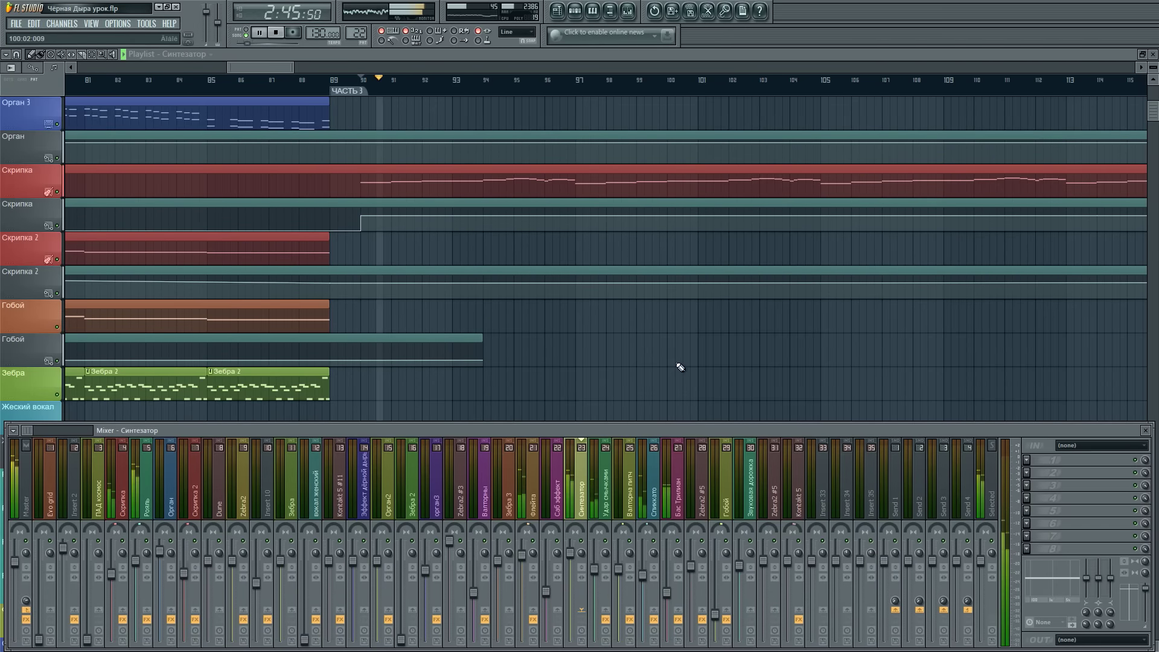
- Open the Скрипка clip in the piano roll, view its part 3 melody during playback, and return to the playlist
{"action": "double_click", "coordinate": [440, 182]}
{"action": "scroll", "coordinate": [484, 80], "scroll_direction": "down", "scroll_amount": 8}
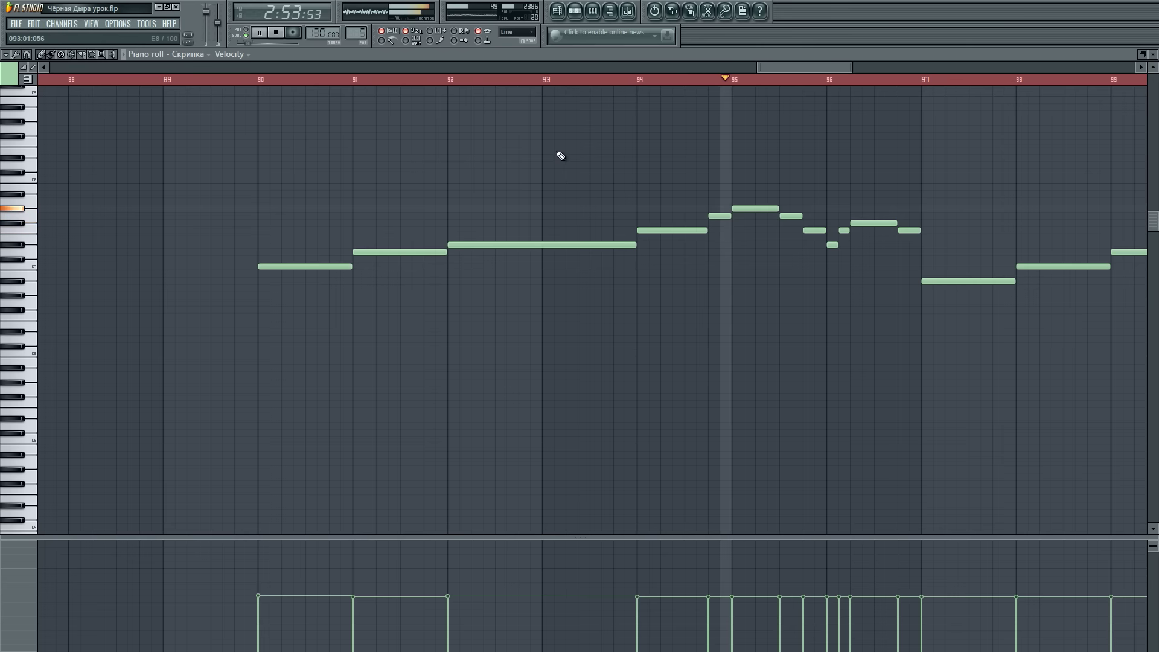
{"action": "left_click", "coordinate": [559, 11]}
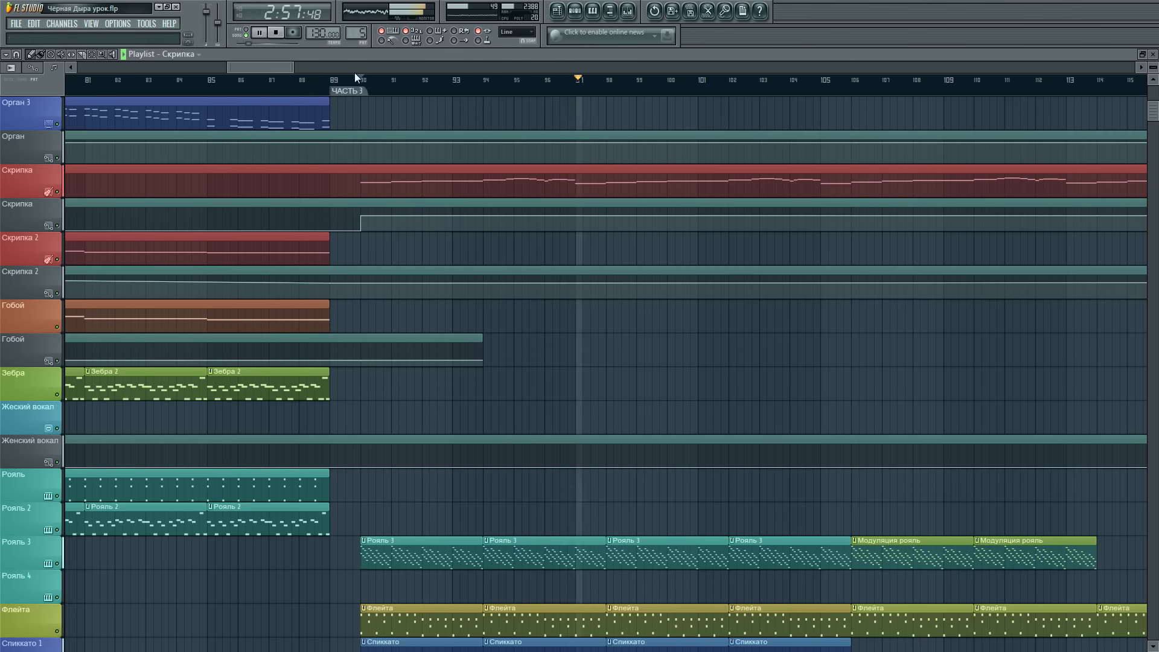
- Follow playback through the Рояль 3, Флейта, Спиккато, Синтезатор and Бас clips of part 3 in the playlist
{"action": "scroll", "coordinate": [399, 85], "scroll_direction": "down", "scroll_amount": 5}
{"action": "scroll", "coordinate": [513, 229], "scroll_direction": "down", "scroll_amount": 12}
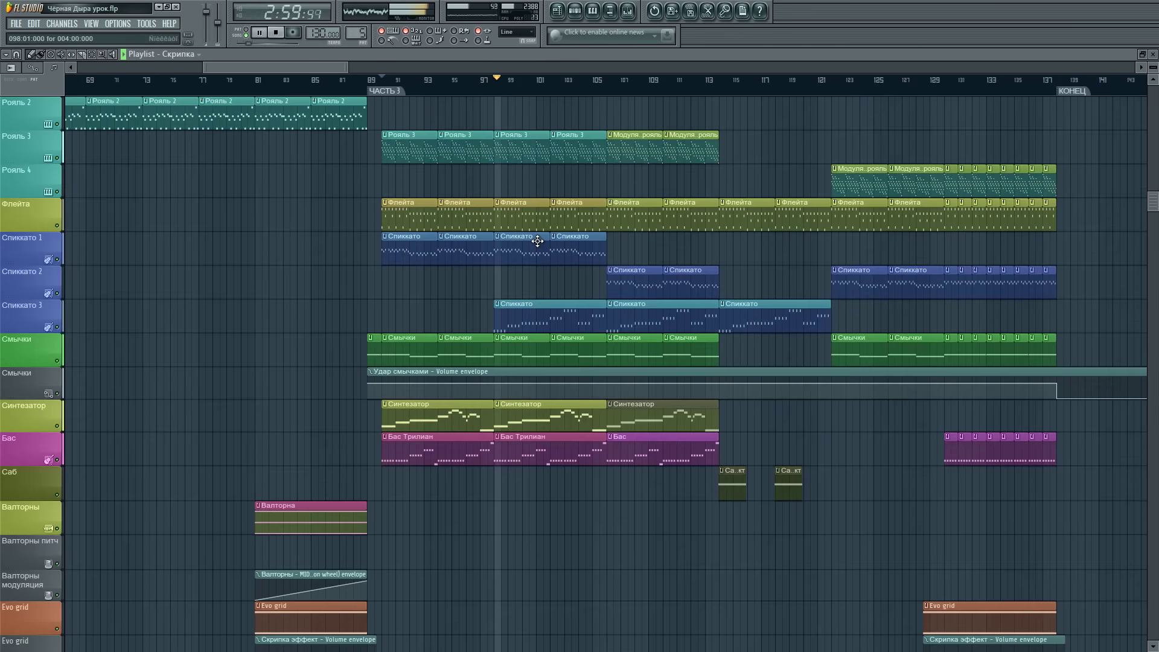
{"action": "scroll", "coordinate": [582, 96], "scroll_direction": "up", "scroll_amount": 3}
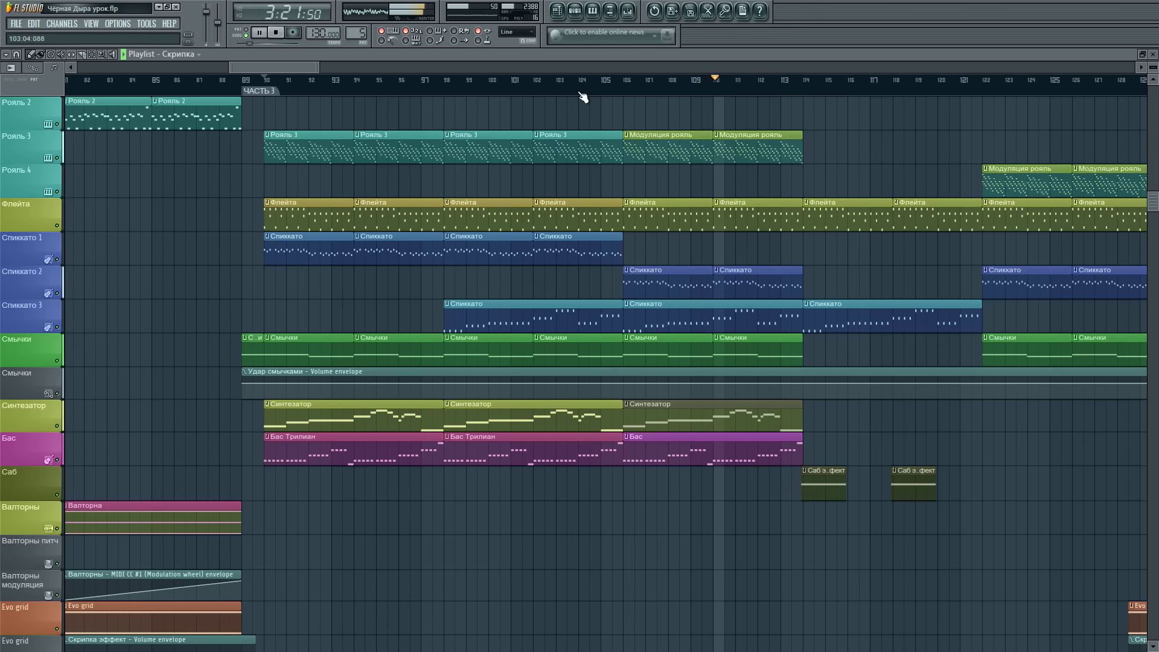
{"action": "left_click_drag", "start_coordinate": [308, 68], "coordinate": [343, 65]}
{"action": "scroll", "coordinate": [608, 415], "scroll_direction": "up", "scroll_amount": 13}
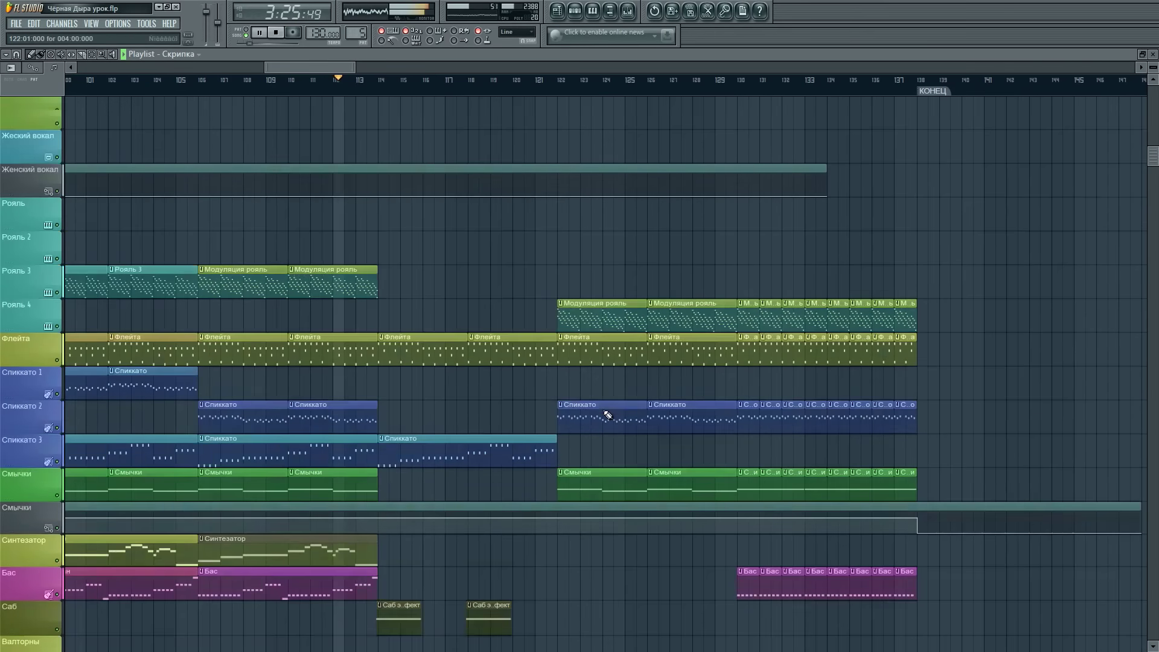
- Examine the quieter section with the Саб эффект, Флейта and Спиккато 3 clips as playback runs from bar 114 to 122
{"action": "scroll", "coordinate": [608, 415], "scroll_direction": "down", "scroll_amount": 14}
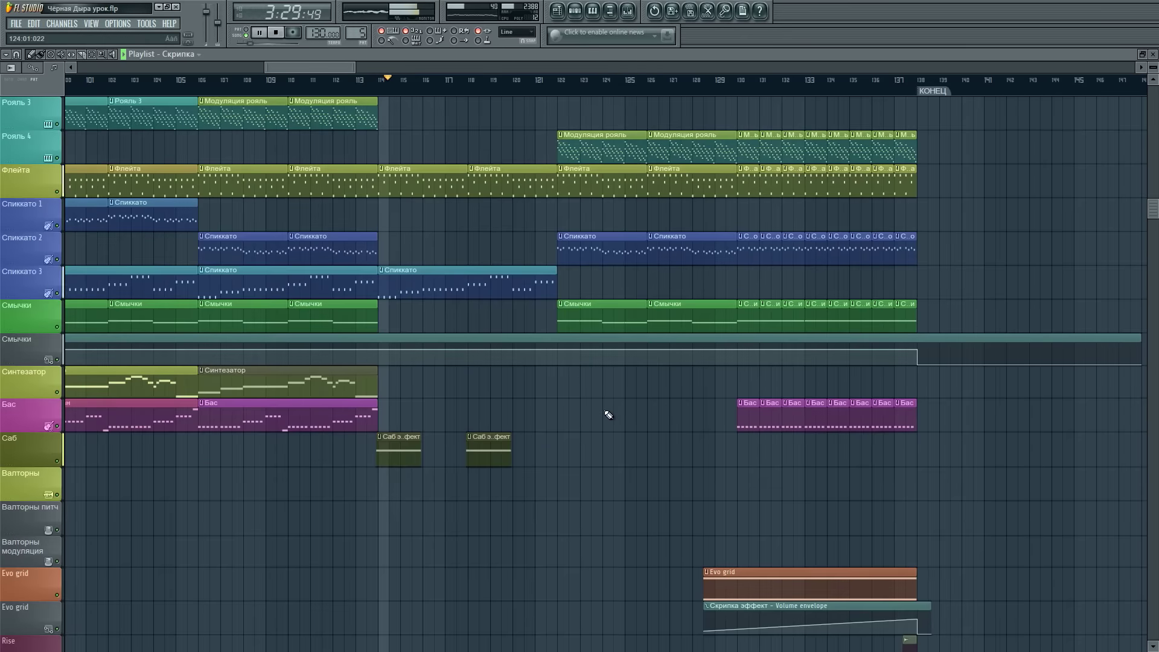
{"action": "scroll", "coordinate": [608, 414], "scroll_direction": "up", "scroll_amount": 1}
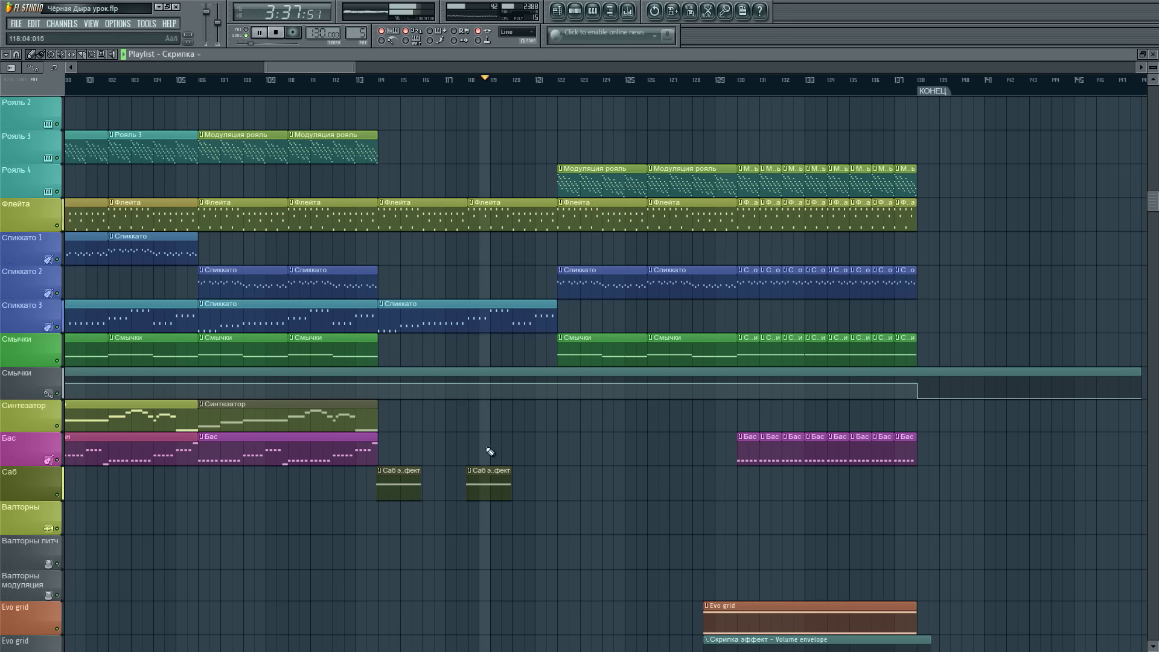
{"action": "scroll", "coordinate": [504, 482], "scroll_direction": "down", "scroll_amount": 6}
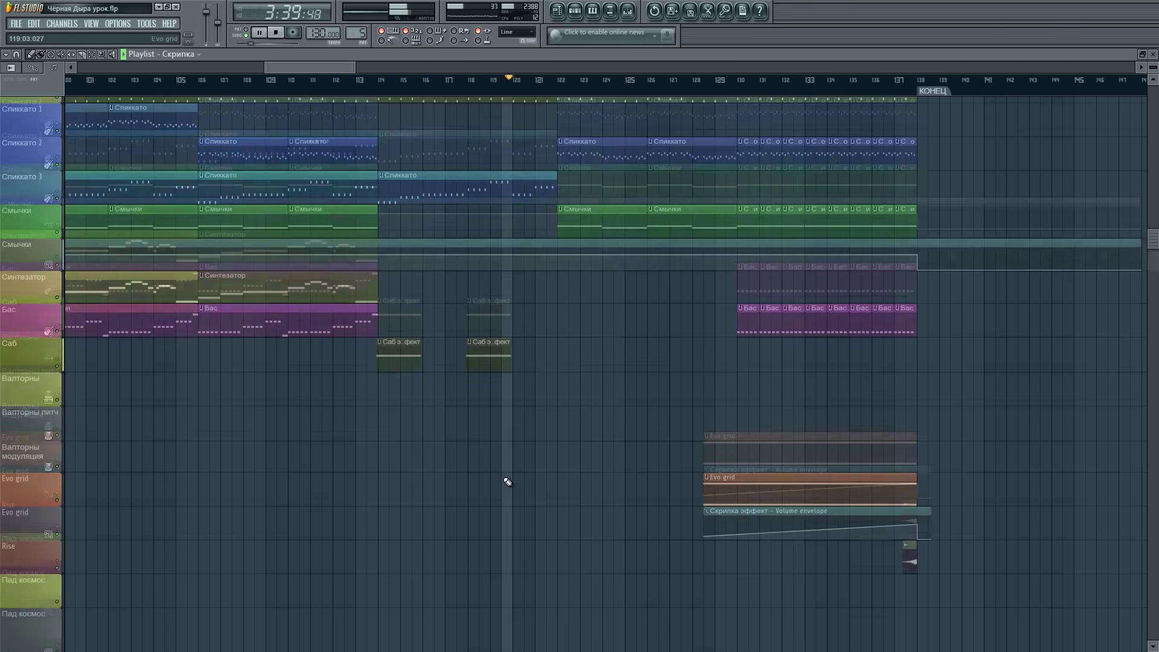
{"action": "scroll", "coordinate": [507, 482], "scroll_direction": "up", "scroll_amount": 8}
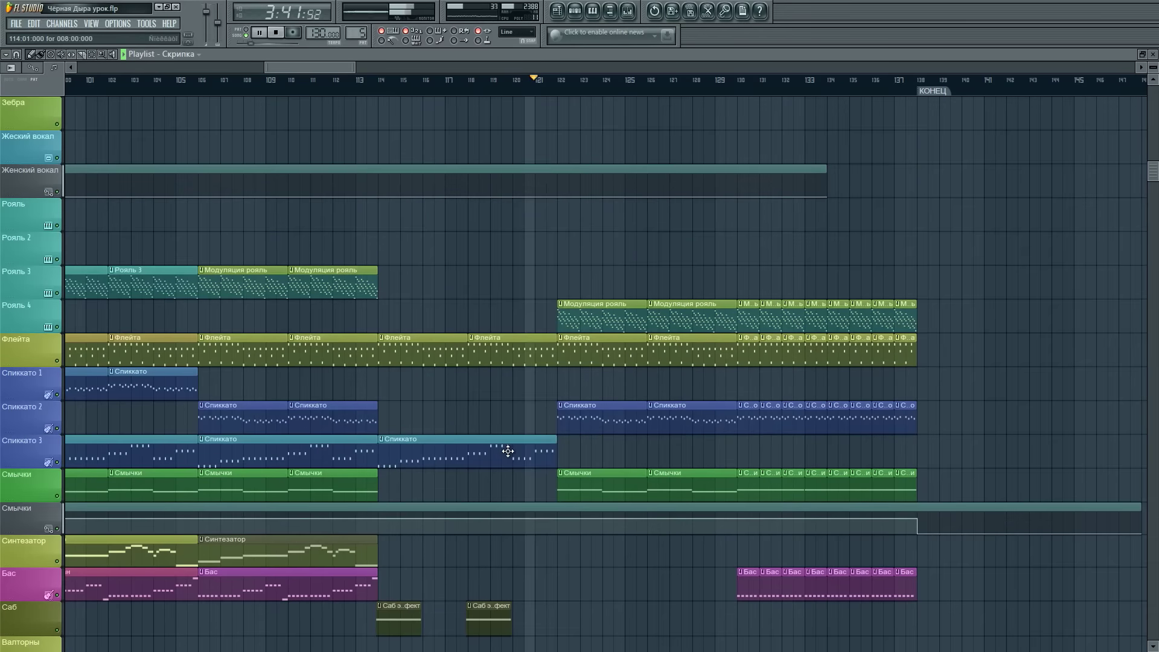
{"action": "scroll", "coordinate": [552, 501], "scroll_direction": "down", "scroll_amount": 2}
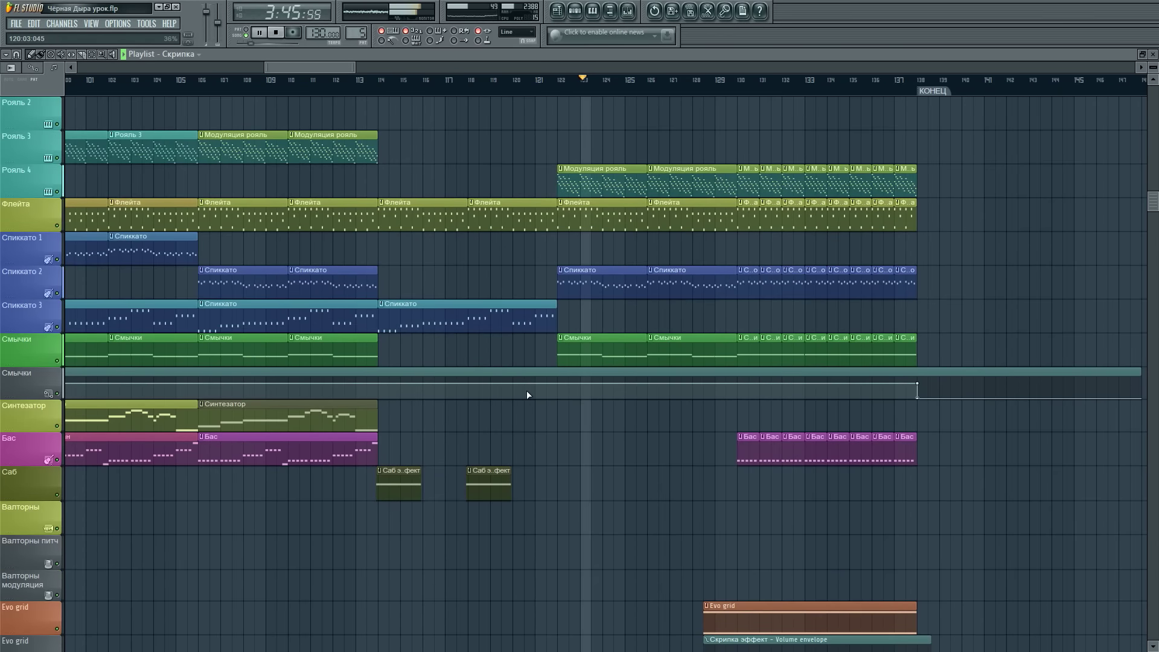
{"action": "scroll", "coordinate": [735, 70], "scroll_direction": "up", "scroll_amount": 2}
{"action": "scroll", "coordinate": [736, 69], "scroll_direction": "down", "scroll_amount": 3}
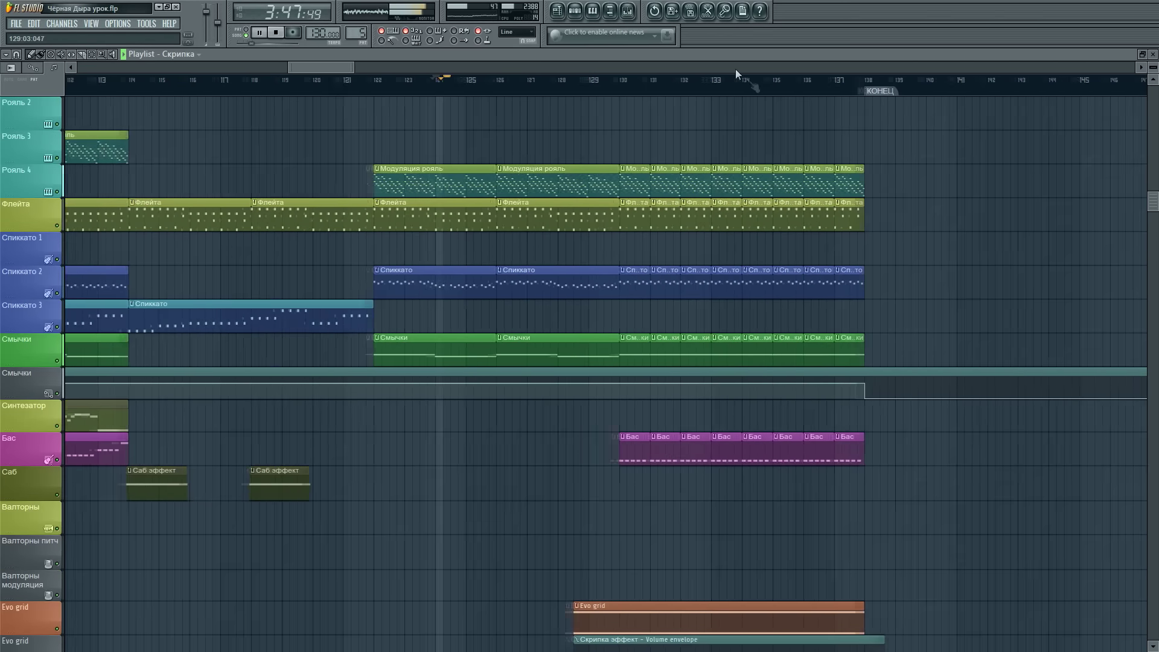
- Follow the repeated Модуляция рояль, Спиккато, Смычки, Бас and Evo grid clips up to the КОНЕЦ marker and stop playback
{"action": "scroll", "coordinate": [990, 217], "scroll_direction": "down", "scroll_amount": 1}
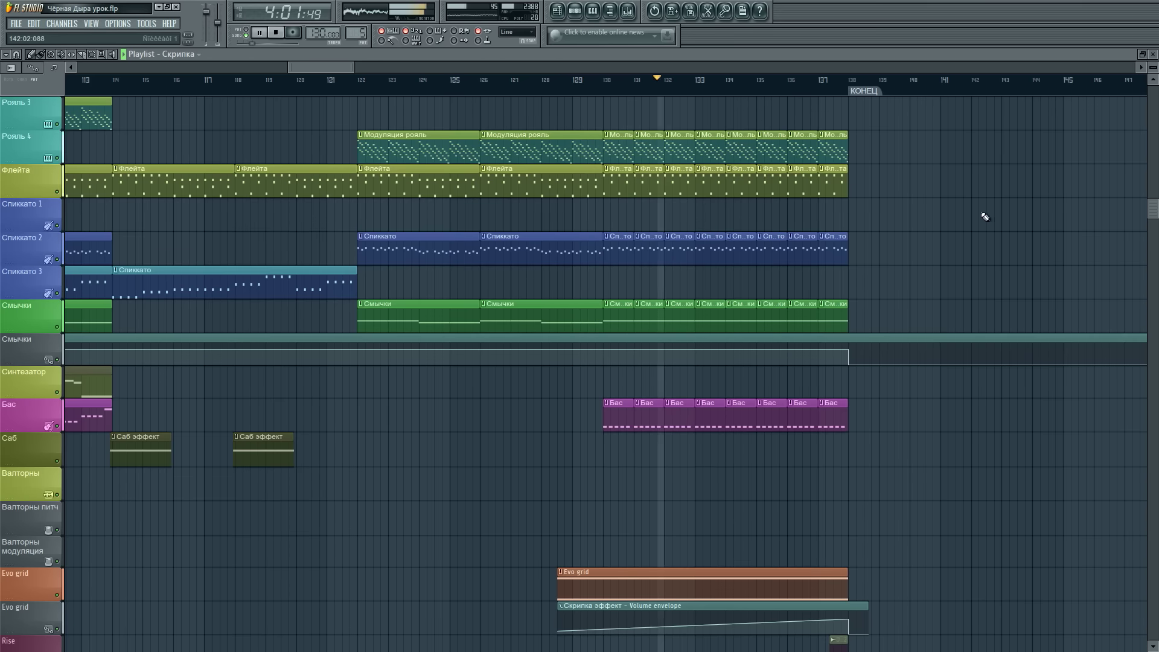
{"action": "left_click_drag", "start_coordinate": [314, 67], "coordinate": [323, 67]}
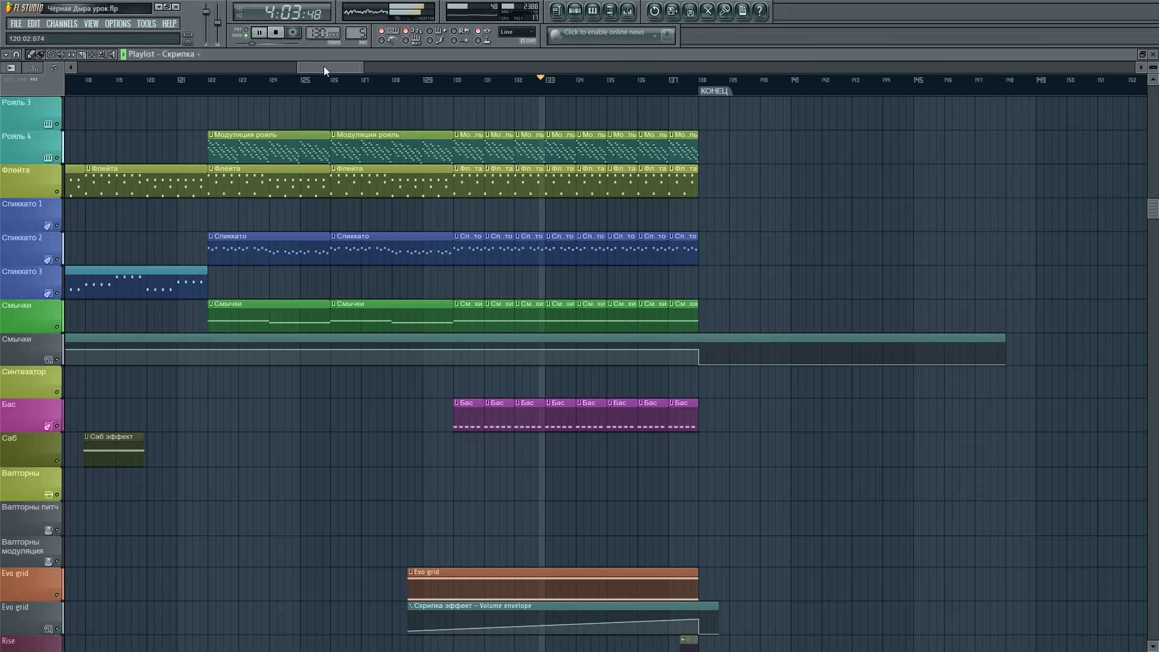
{"action": "scroll", "coordinate": [546, 85], "scroll_direction": "up", "scroll_amount": 2}
{"action": "scroll", "coordinate": [610, 150], "scroll_direction": "down", "scroll_amount": 4}
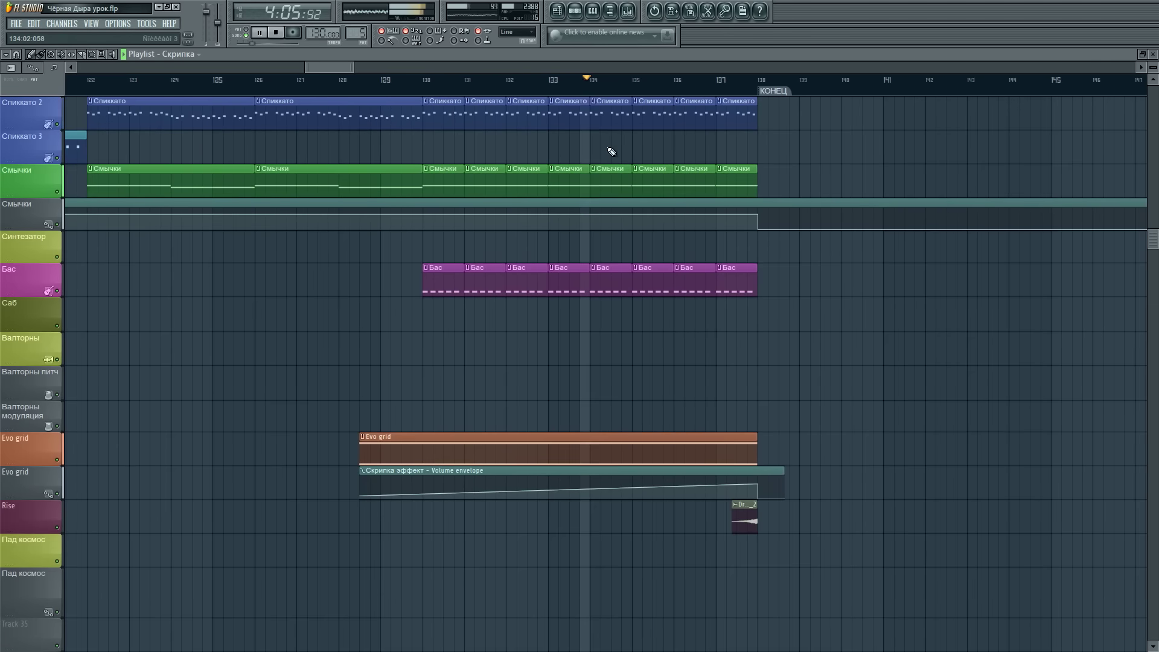
{"action": "scroll", "coordinate": [965, 242], "scroll_direction": "up", "scroll_amount": 3}
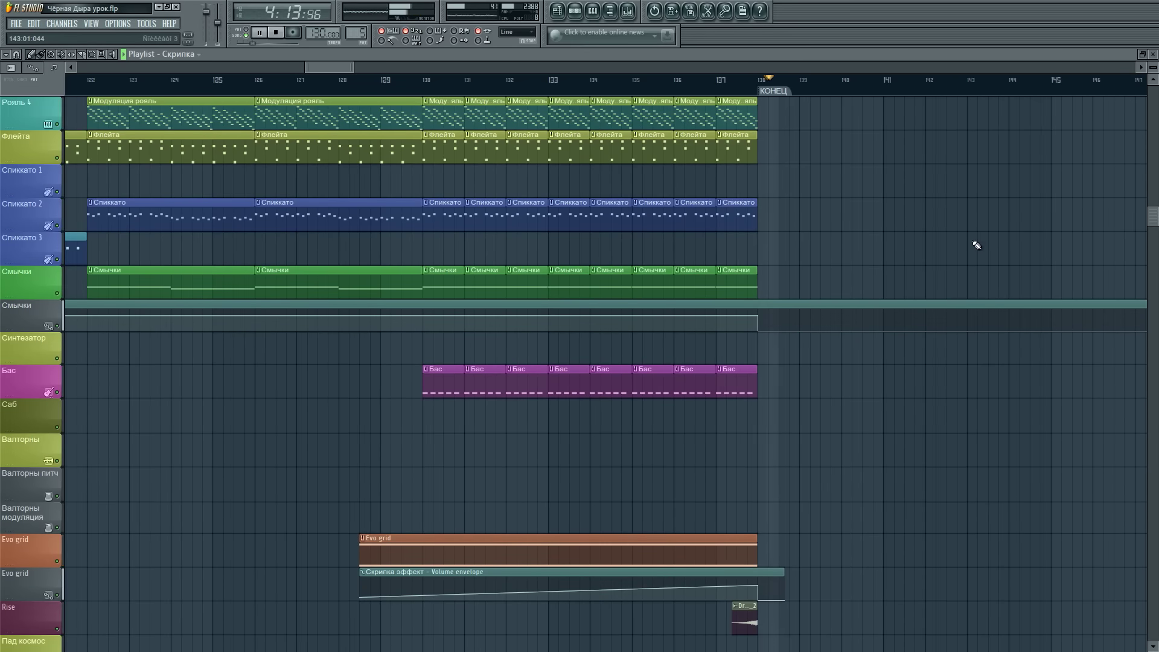
{"action": "scroll", "coordinate": [977, 245], "scroll_direction": "up", "scroll_amount": 4}
{"action": "scroll", "coordinate": [977, 245], "scroll_direction": "down", "scroll_amount": 3}
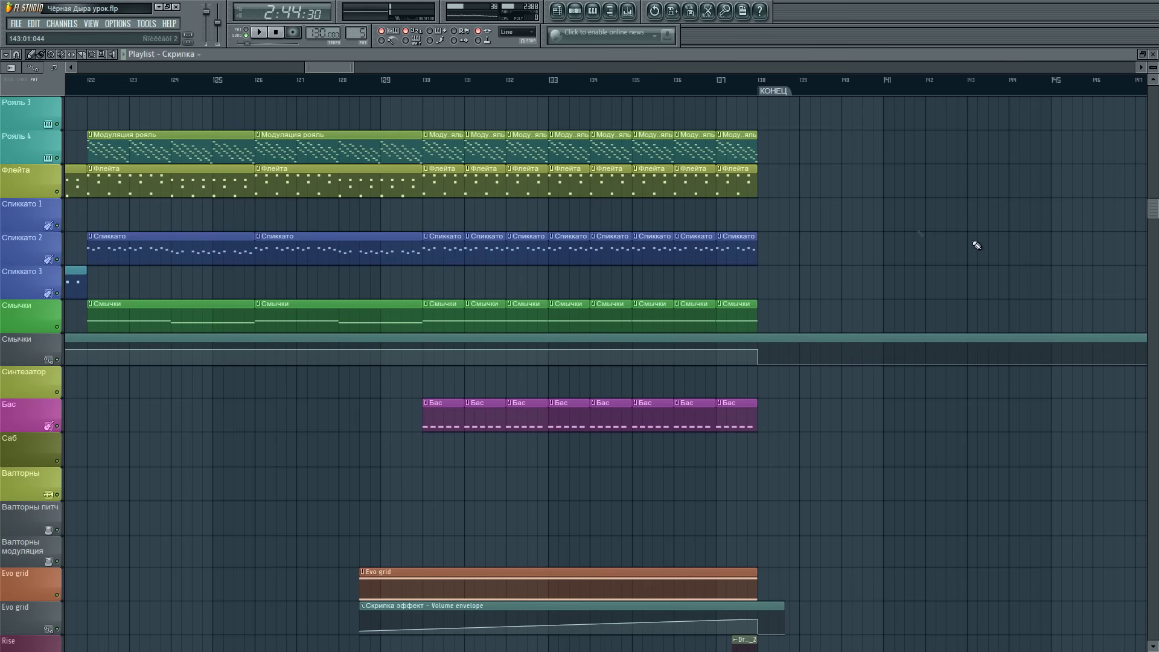
- Place a full-length Модуляция рояль clip on the Рояль 3 track near bar 130 and delete it again
{"action": "left_click", "coordinate": [376, 138]}
{"action": "left_click", "coordinate": [439, 111]}
{"action": "scroll", "coordinate": [483, 114], "scroll_direction": "up", "scroll_amount": 2}
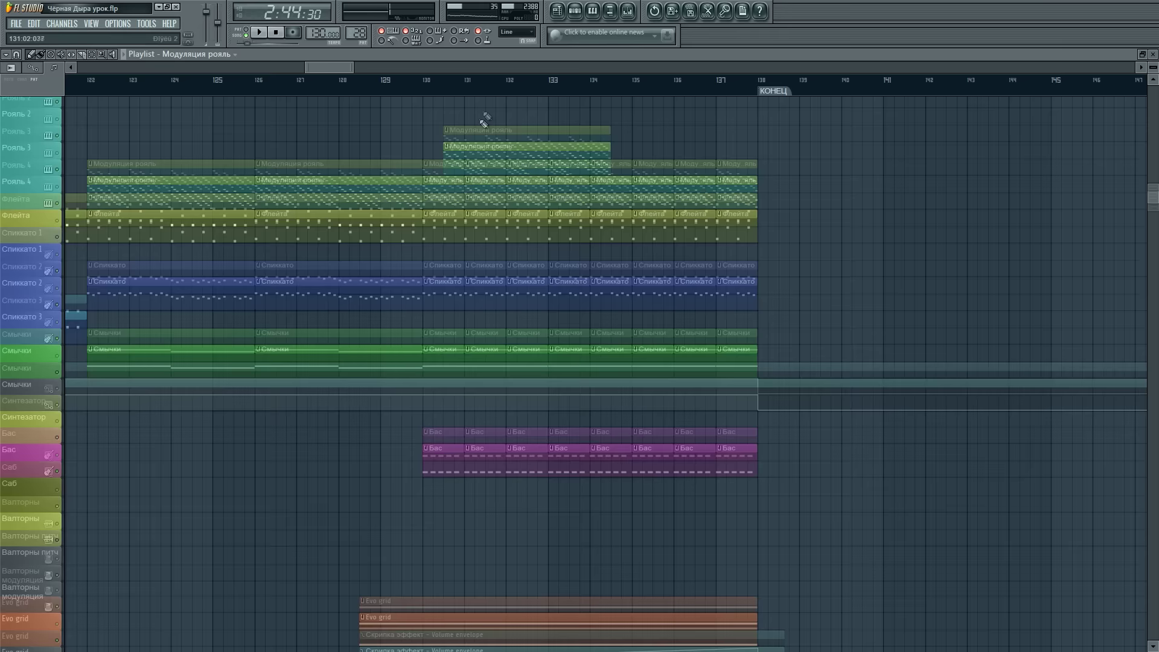
{"action": "right_click", "coordinate": [479, 175]}
{"action": "scroll", "coordinate": [297, 314], "scroll_direction": "down", "scroll_amount": 2}
{"action": "scroll", "coordinate": [338, 260], "scroll_direction": "up", "scroll_amount": 2}
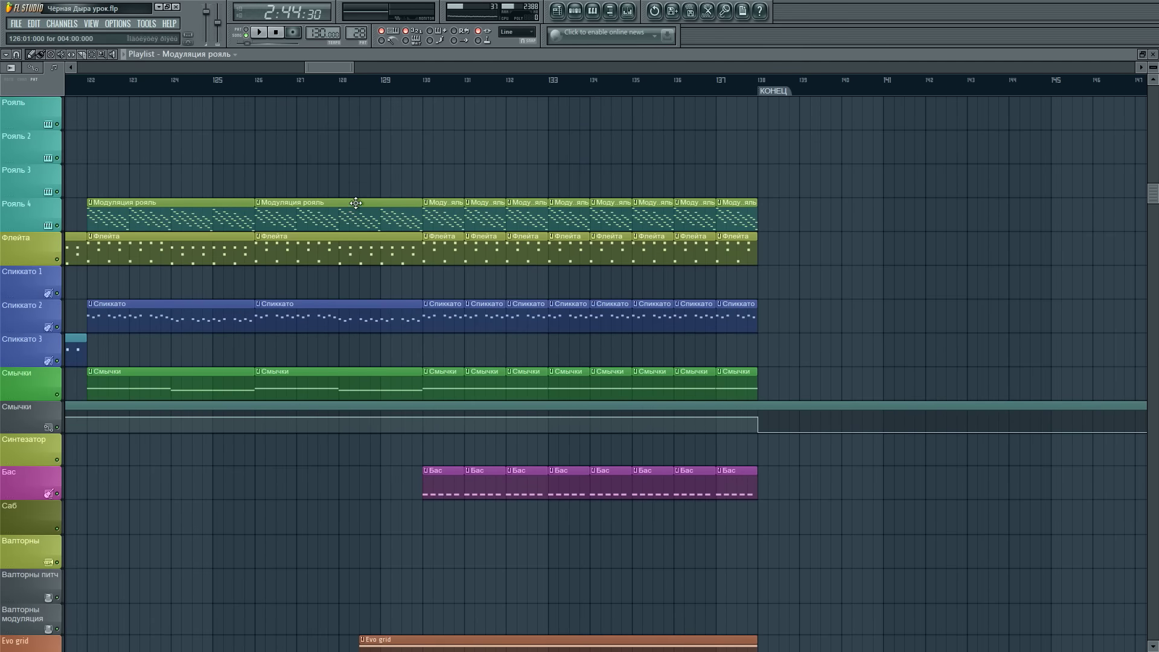
- Duplicate the Модуляция рояль, Флейта, Спиккато and Смычки clips at bar 126 by copying and pasting them in the playlist
{"action": "left_click_drag", "start_coordinate": [356, 203], "coordinate": [336, 400]}
{"action": "scroll", "coordinate": [344, 362], "scroll_direction": "down", "scroll_amount": 6}
{"action": "scroll", "coordinate": [383, 305], "scroll_direction": "up", "scroll_amount": 3}
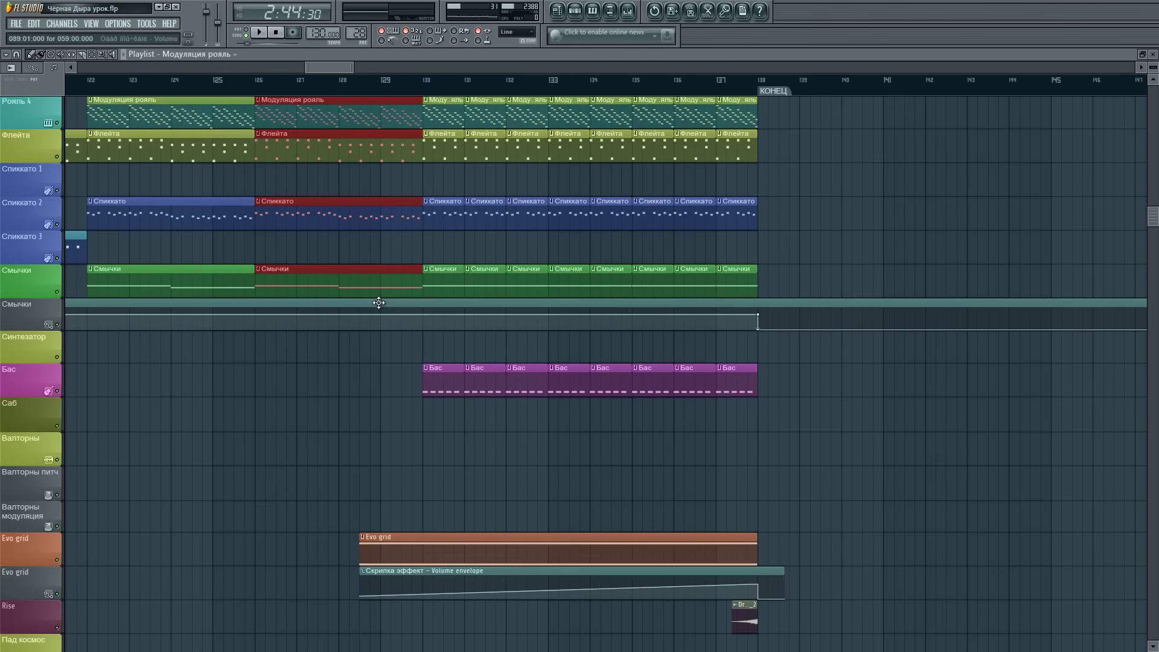
{"action": "scroll", "coordinate": [302, 83], "scroll_direction": "down", "scroll_amount": 3}
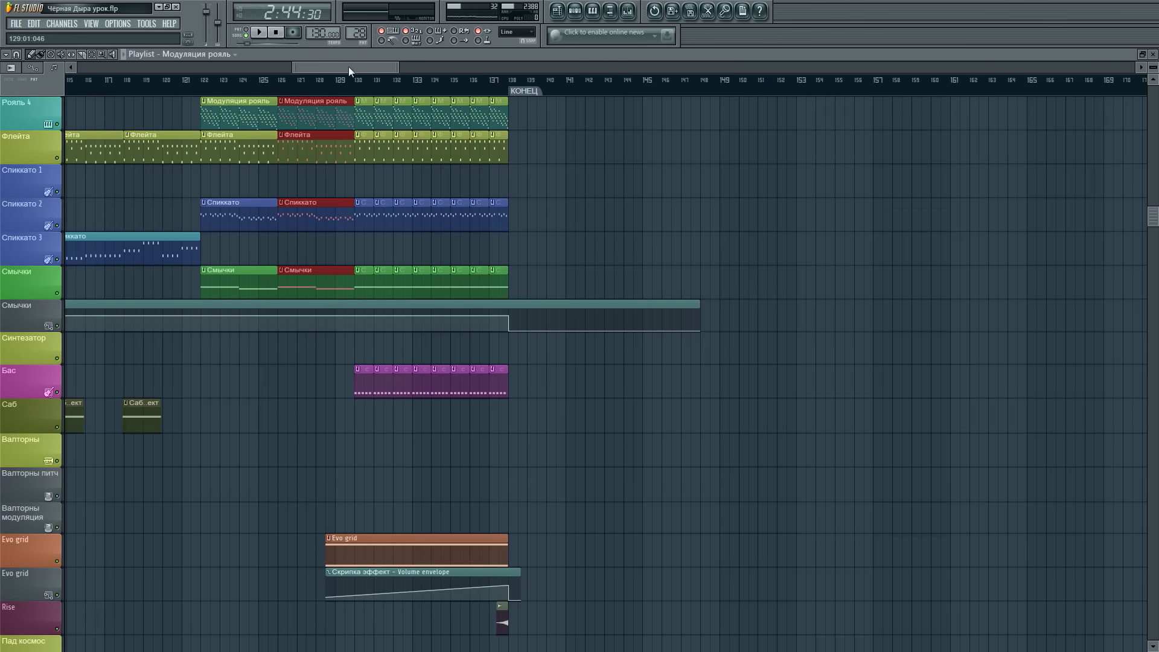
{"action": "scroll", "coordinate": [349, 66], "scroll_direction": "up", "scroll_amount": 1}
{"action": "scroll", "coordinate": [365, 195], "scroll_direction": "up", "scroll_amount": 2}
{"action": "key", "text": "ctrl+v"}
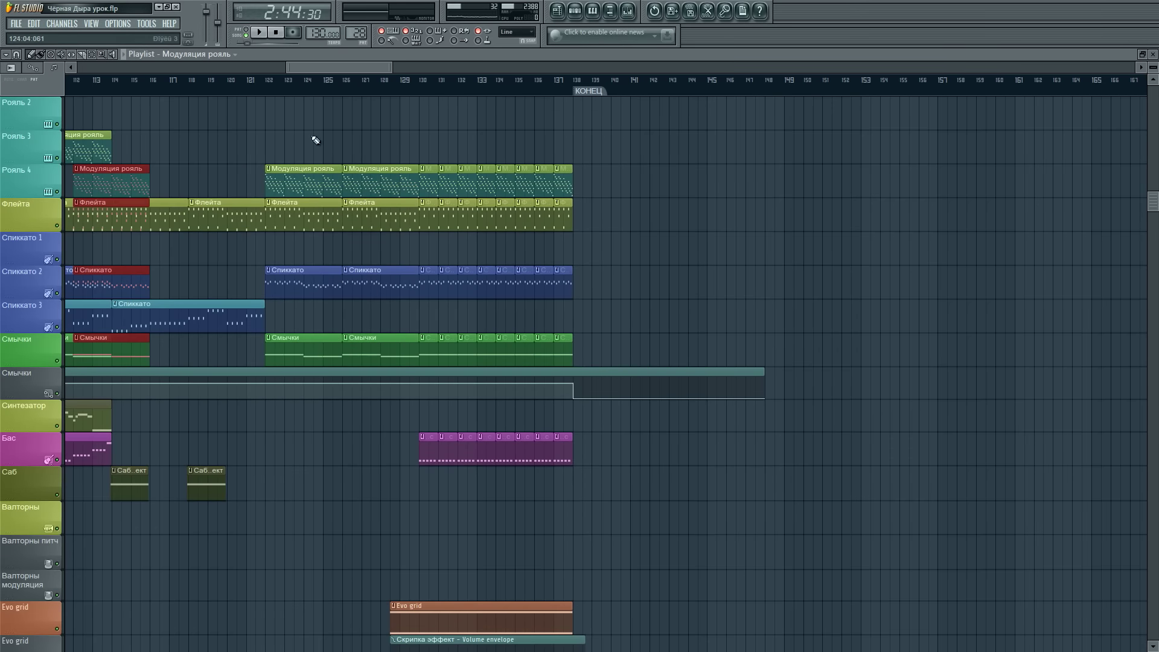
- Move the pasted clips past the КОНЕЦ marker to bar 141 and shorten them to one bar
{"action": "left_click_drag", "start_coordinate": [124, 177], "coordinate": [619, 185]}
{"action": "scroll", "coordinate": [651, 92], "scroll_direction": "up", "scroll_amount": 4}
{"action": "scroll", "coordinate": [652, 82], "scroll_direction": "down", "scroll_amount": 4}
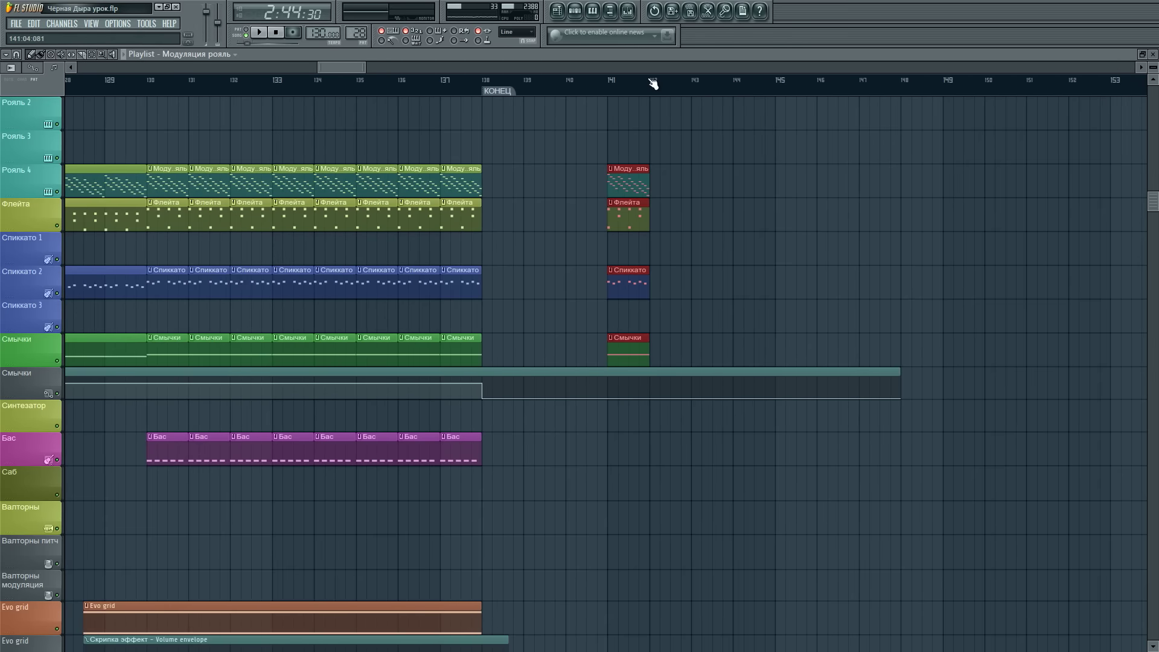
- Compare the shortened clips at bar 141 with the repeated one-bar clips before the КОНЕЦ marker
{"action": "scroll", "coordinate": [652, 83], "scroll_direction": "up", "scroll_amount": 4}
{"action": "scroll", "coordinate": [652, 83], "scroll_direction": "down", "scroll_amount": 4}
{"action": "scroll", "coordinate": [648, 97], "scroll_direction": "up", "scroll_amount": 4}
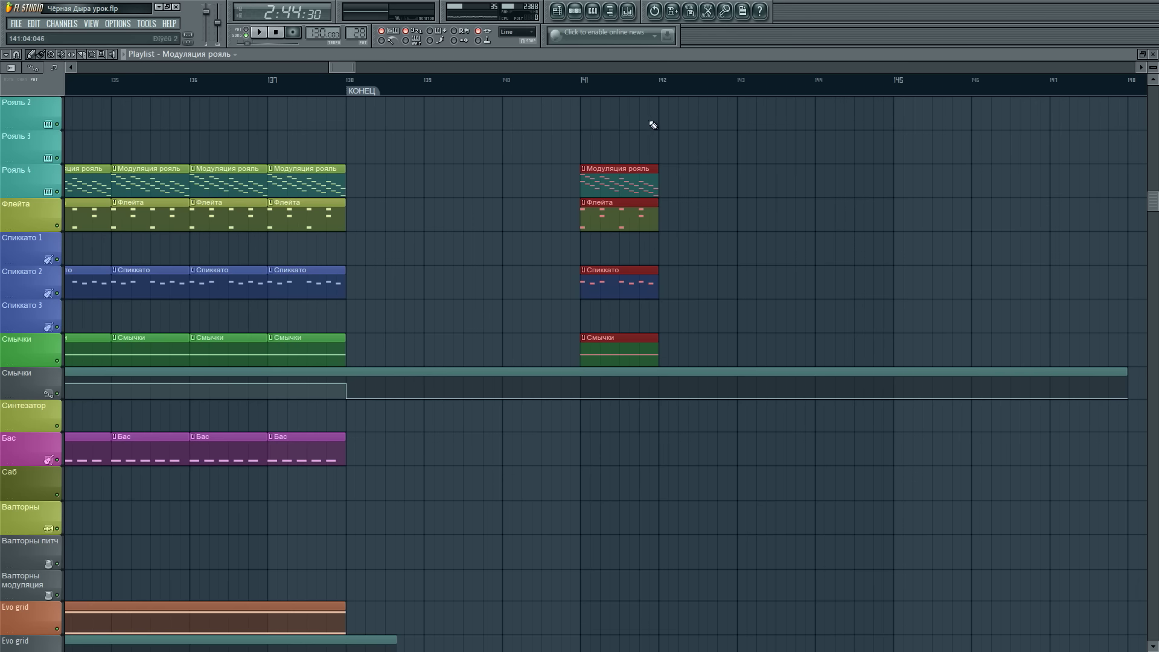
{"action": "scroll", "coordinate": [622, 89], "scroll_direction": "down", "scroll_amount": 3}
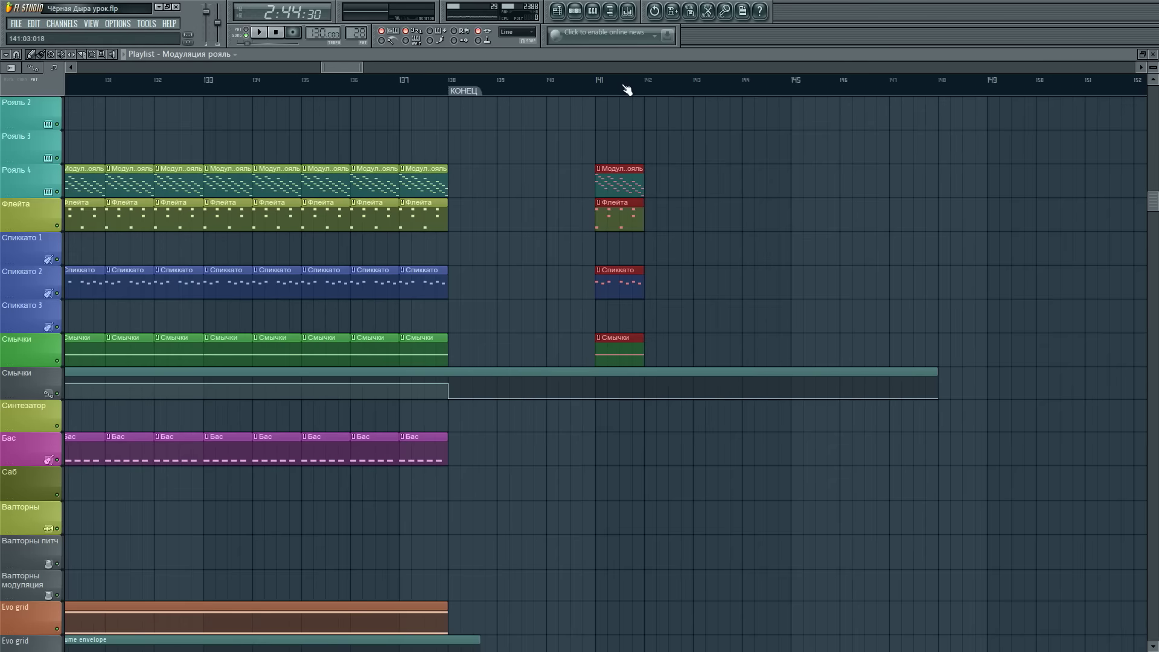
{"action": "scroll", "coordinate": [675, 241], "scroll_direction": "up", "scroll_amount": 3}
{"action": "scroll", "coordinate": [677, 243], "scroll_direction": "down", "scroll_amount": 4}
{"action": "scroll", "coordinate": [675, 243], "scroll_direction": "down", "scroll_amount": 4}
{"action": "scroll", "coordinate": [821, 306], "scroll_direction": "up", "scroll_amount": 6}
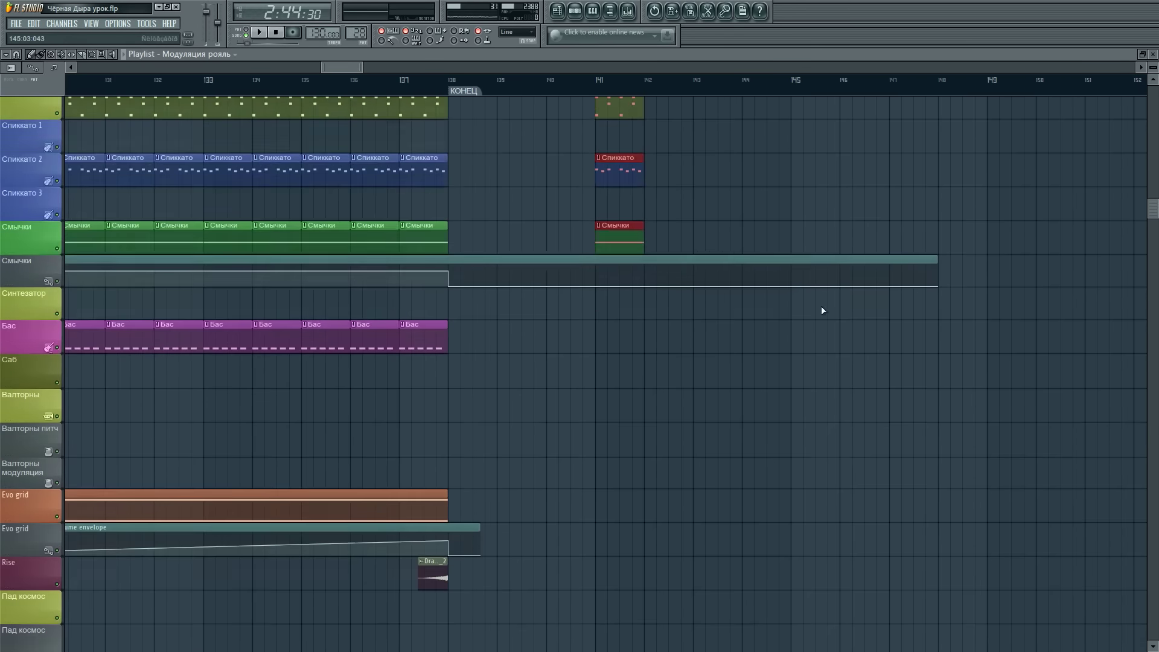
{"action": "scroll", "coordinate": [626, 88], "scroll_direction": "up", "scroll_amount": 3}
{"action": "scroll", "coordinate": [604, 89], "scroll_direction": "up", "scroll_amount": 2}
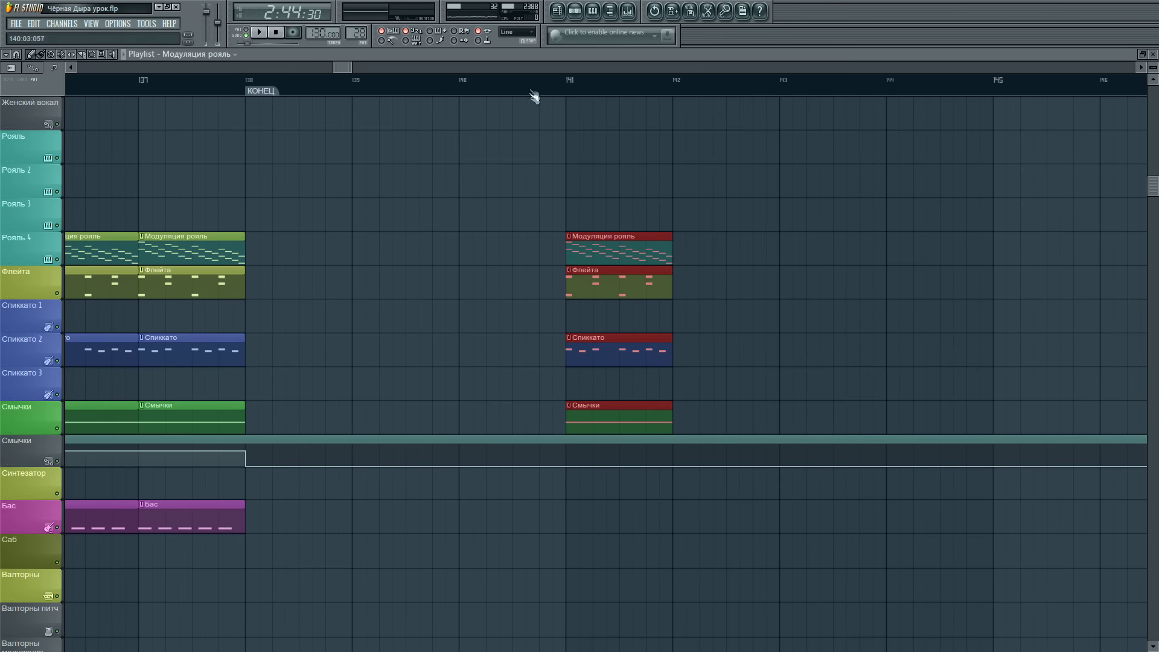
- Move the four shortened clips to bar 138, directly after the last repeated clips
{"action": "scroll", "coordinate": [535, 95], "scroll_direction": "down", "scroll_amount": 2}
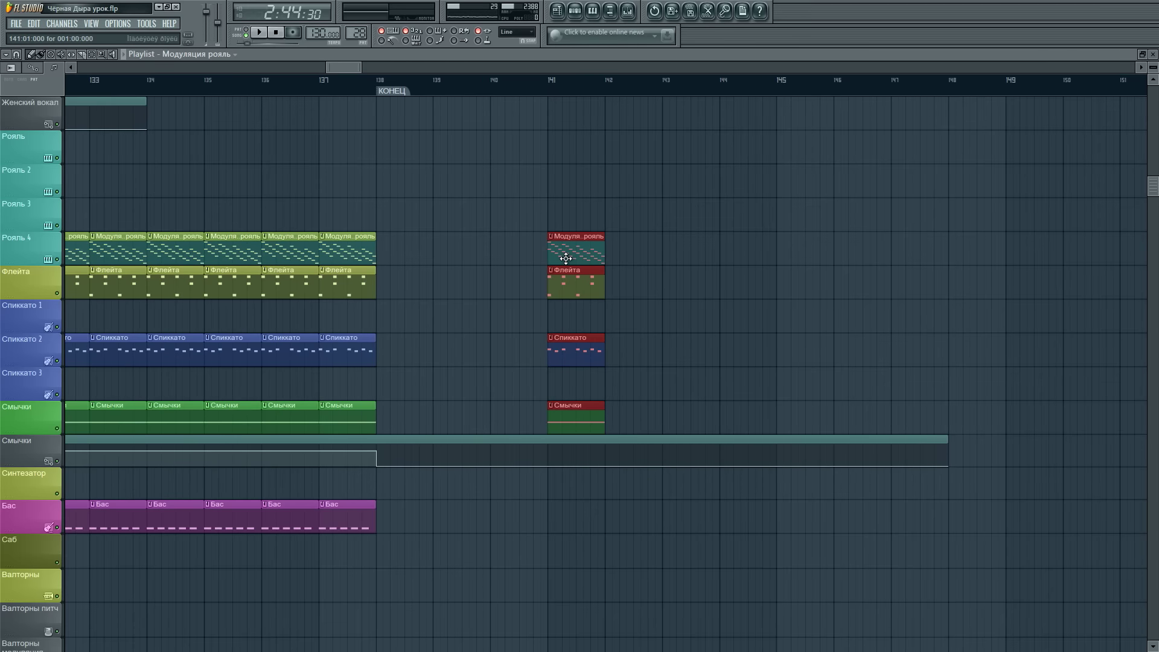
{"action": "scroll", "coordinate": [379, 91], "scroll_direction": "down", "scroll_amount": 2}
{"action": "mouse_move", "coordinate": [357, 67]}
{"action": "left_mouse_down"}
{"action": "mouse_move", "coordinate": [333, 65]}
{"action": "mouse_move", "coordinate": [343, 68]}
{"action": "left_mouse_up"}
{"action": "left_click_drag", "start_coordinate": [338, 66], "coordinate": [361, 66]}
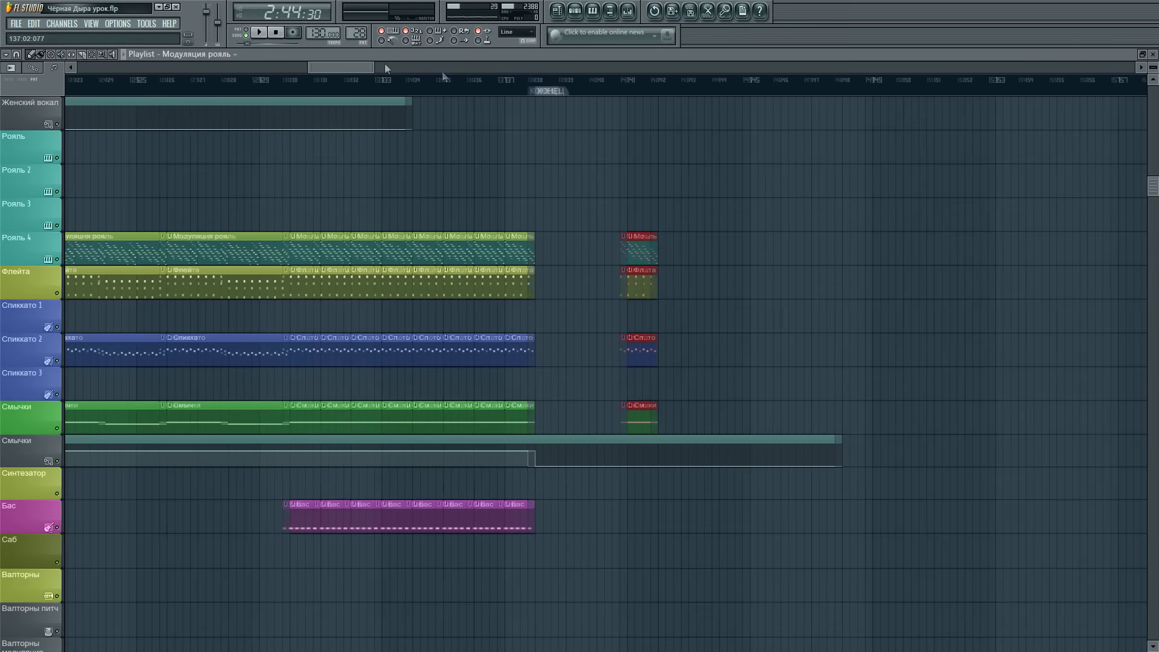
{"action": "scroll", "coordinate": [596, 91], "scroll_direction": "up", "scroll_amount": 3}
{"action": "left_click_drag", "start_coordinate": [667, 248], "coordinate": [495, 248]}
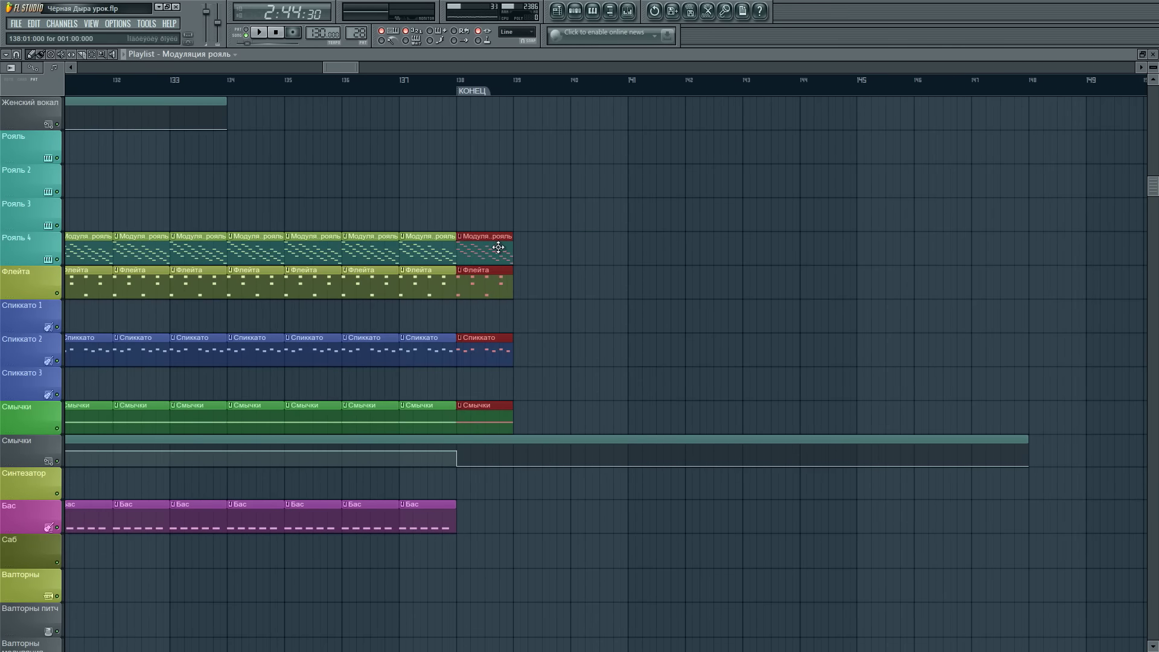
- Open the Модуляция рояль clip in the piano roll, play its first bar, stop, and close the piano roll
{"action": "double_click", "coordinate": [482, 241]}
{"action": "left_click", "coordinate": [259, 34]}
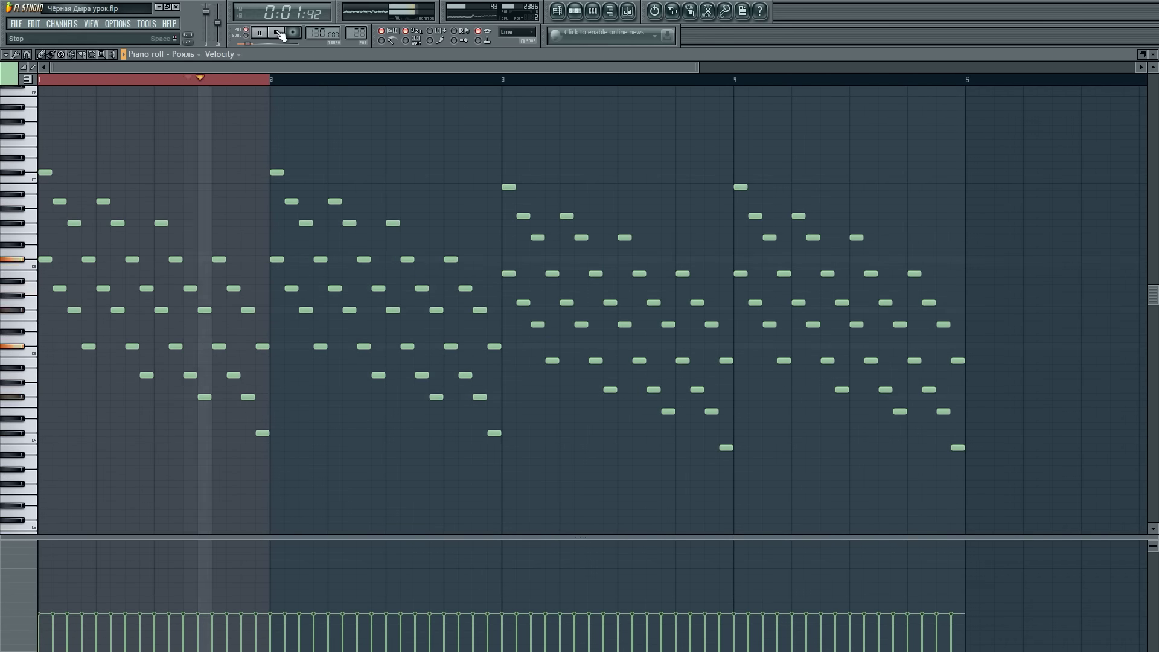
{"action": "left_click", "coordinate": [278, 34]}
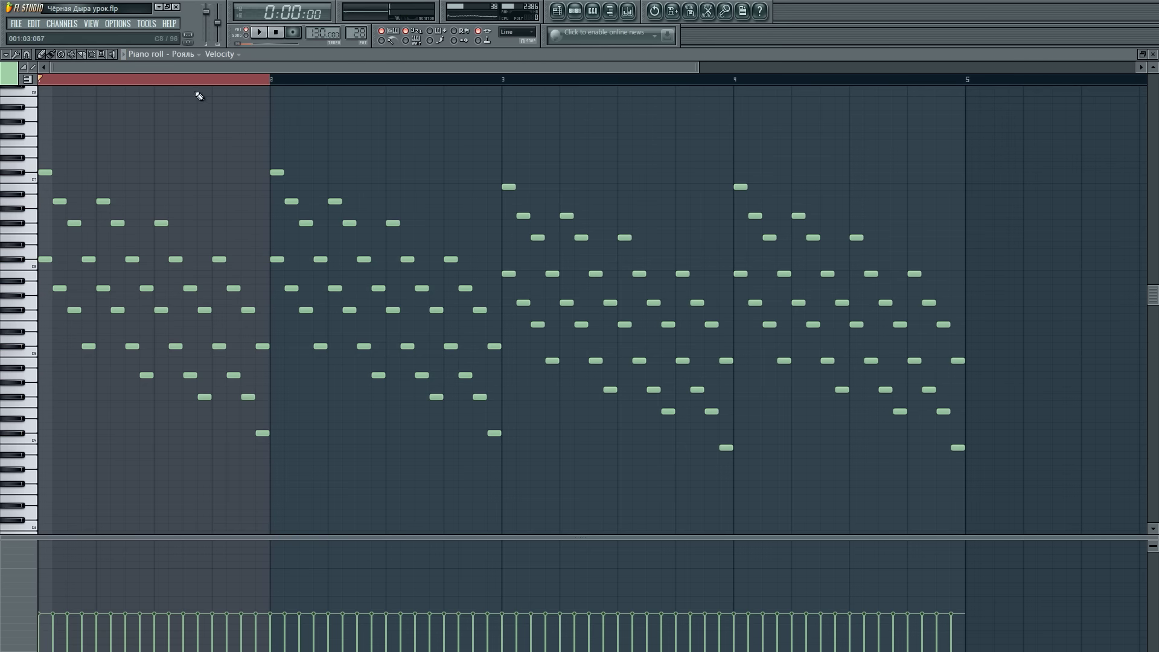
{"action": "left_click", "coordinate": [1154, 55]}
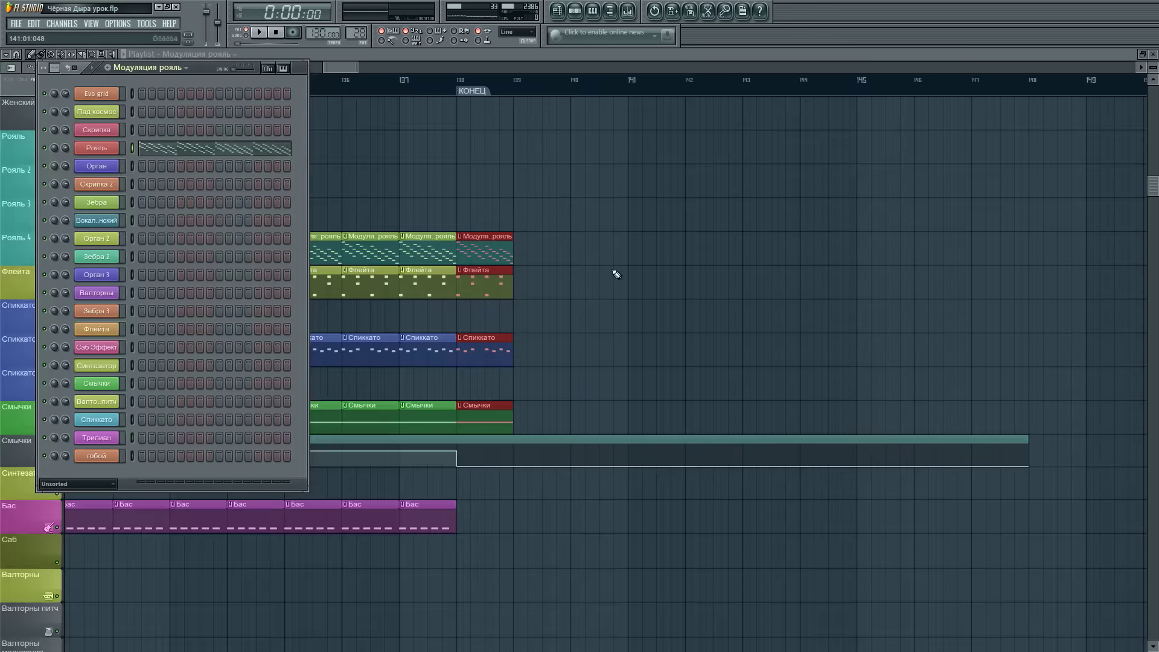
- Play the ending from the КОНЕЦ marker at bar 138 with the added one-bar clips, and stop playback
{"action": "left_click", "coordinate": [464, 80]}
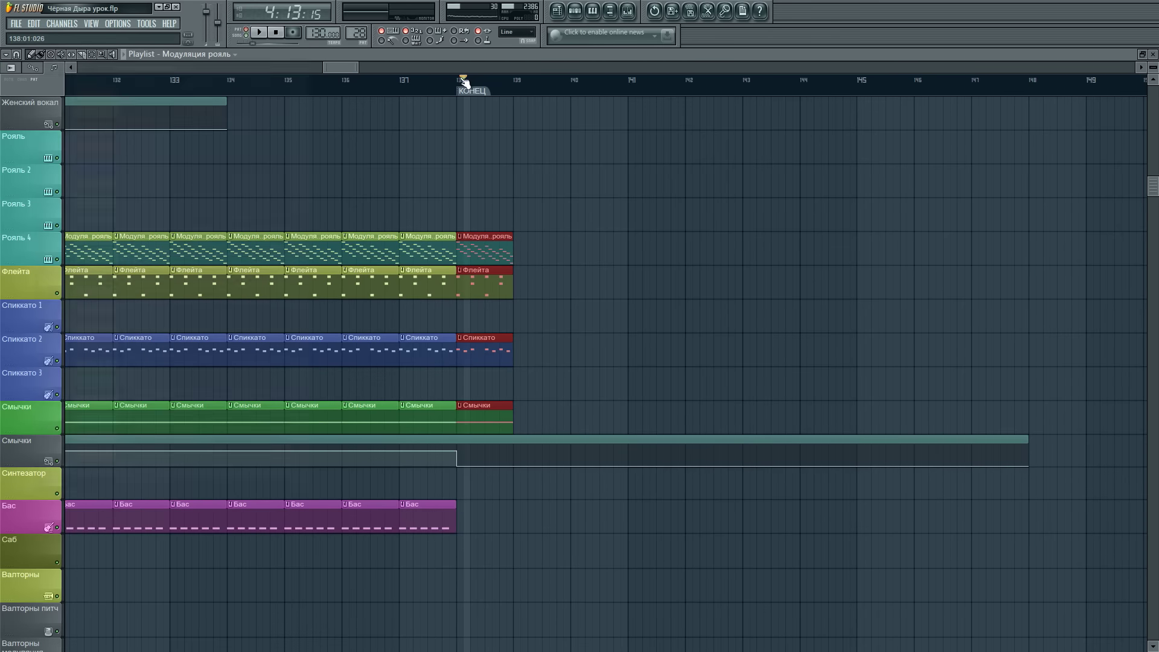
{"action": "left_click", "coordinate": [259, 32]}
{"action": "scroll", "coordinate": [475, 91], "scroll_direction": "up", "scroll_amount": 4}
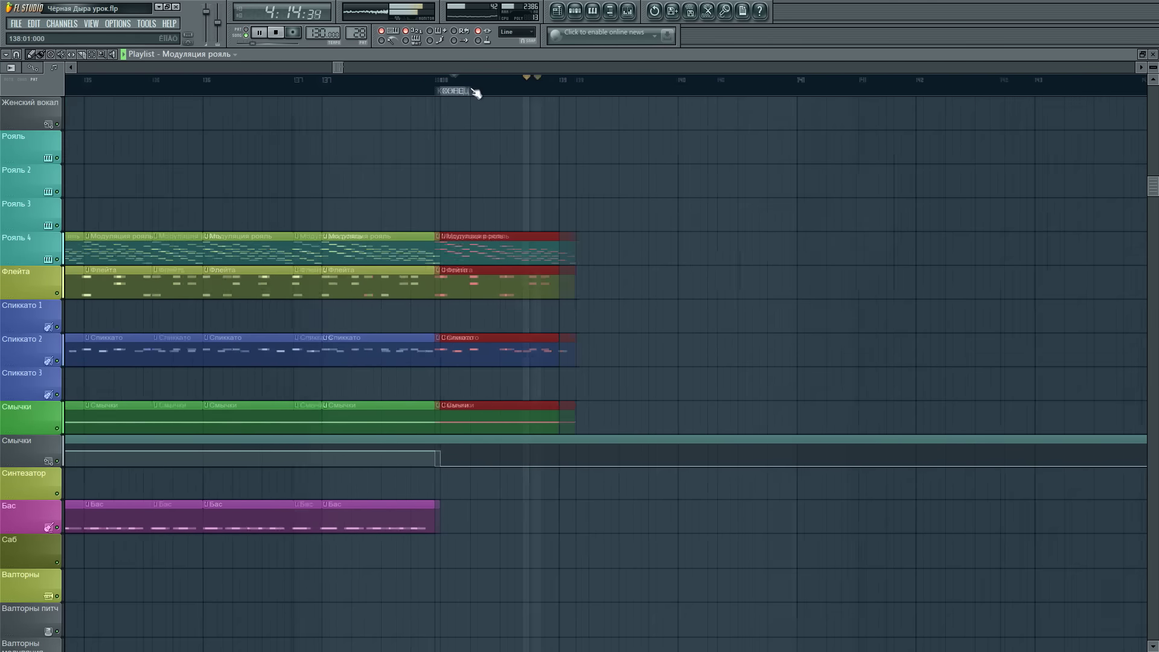
{"action": "left_click", "coordinate": [276, 32]}
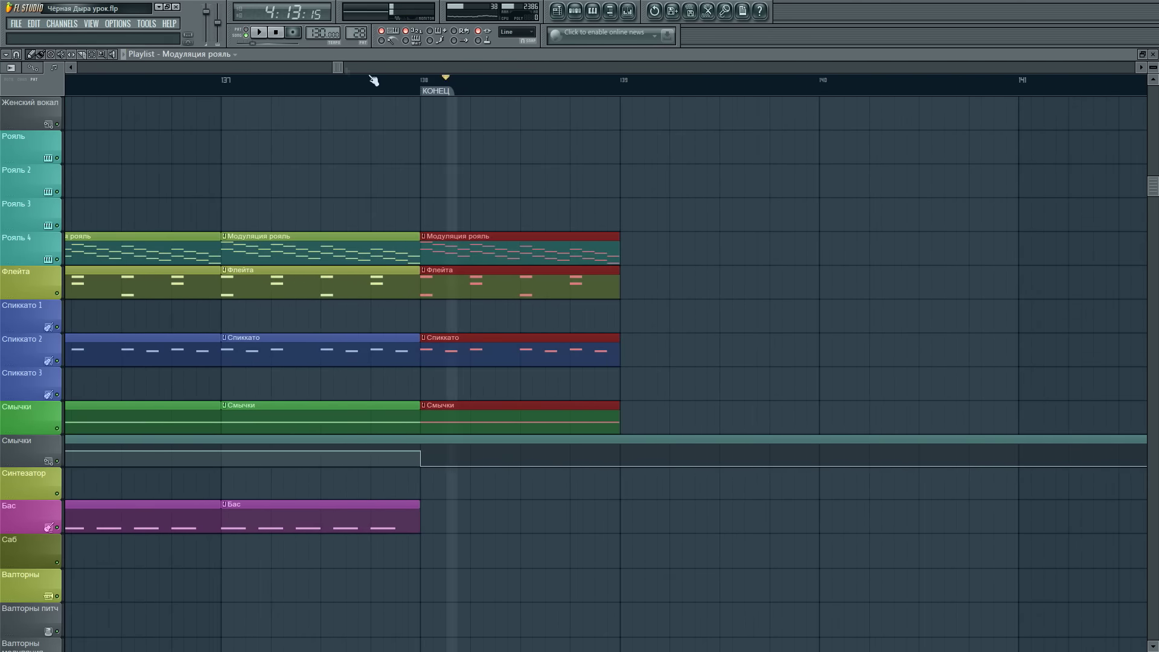
{"action": "scroll", "coordinate": [397, 84], "scroll_direction": "down", "scroll_amount": 4}
{"action": "scroll", "coordinate": [462, 242], "scroll_direction": "down", "scroll_amount": 2}
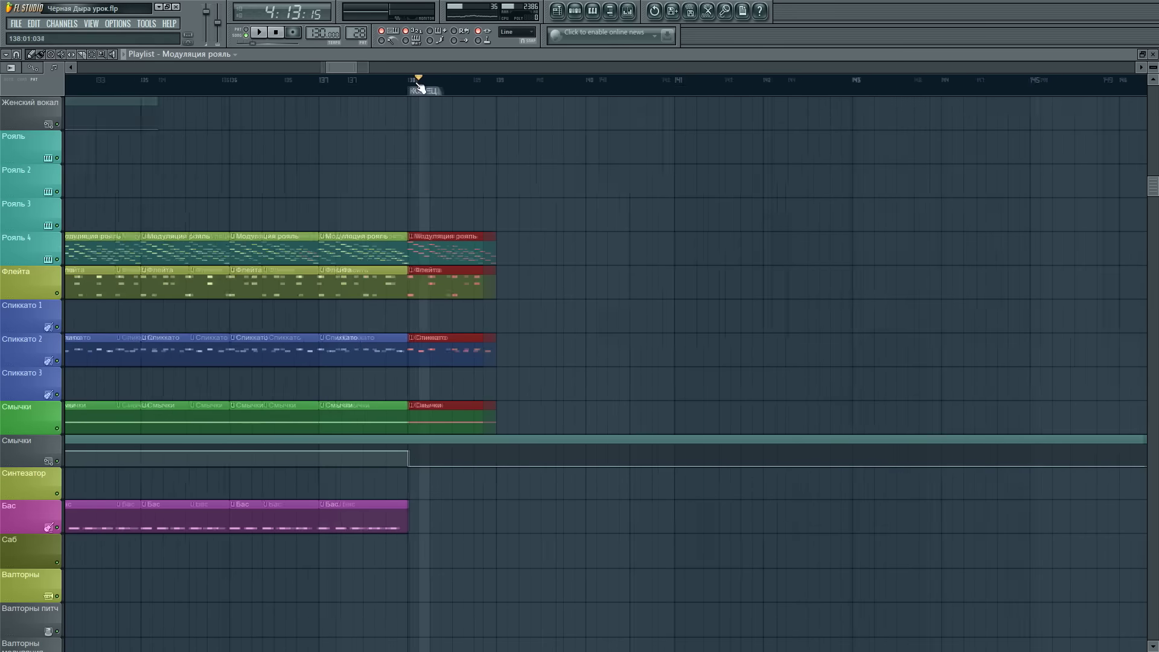
{"action": "scroll", "coordinate": [444, 85], "scroll_direction": "down", "scroll_amount": 2}
{"action": "scroll", "coordinate": [449, 81], "scroll_direction": "up", "scroll_amount": 4}
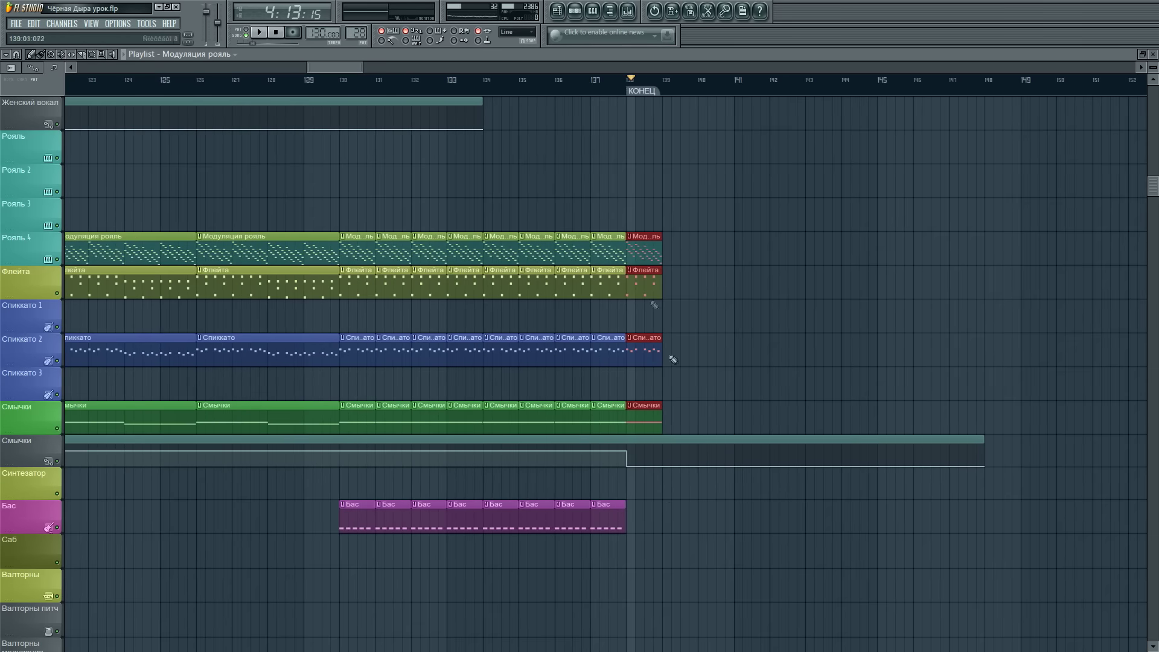
- Delete the four added one-bar clips after the КОНЕЦ marker on the Рояль 4, Флейта, Спиккато 2 and Смычки tracks
{"action": "right_click", "coordinate": [640, 256]}
{"action": "right_click", "coordinate": [642, 284]}
{"action": "right_click", "coordinate": [641, 350]}
{"action": "right_click", "coordinate": [637, 422]}
- Examine where the clips and volume envelopes end around the КОНЕЦ marker, from the Evo grid and Rise tracks up to Орган
{"action": "scroll", "coordinate": [653, 349], "scroll_direction": "down", "scroll_amount": 6}
{"action": "scroll", "coordinate": [287, 163], "scroll_direction": "up", "scroll_amount": 1}
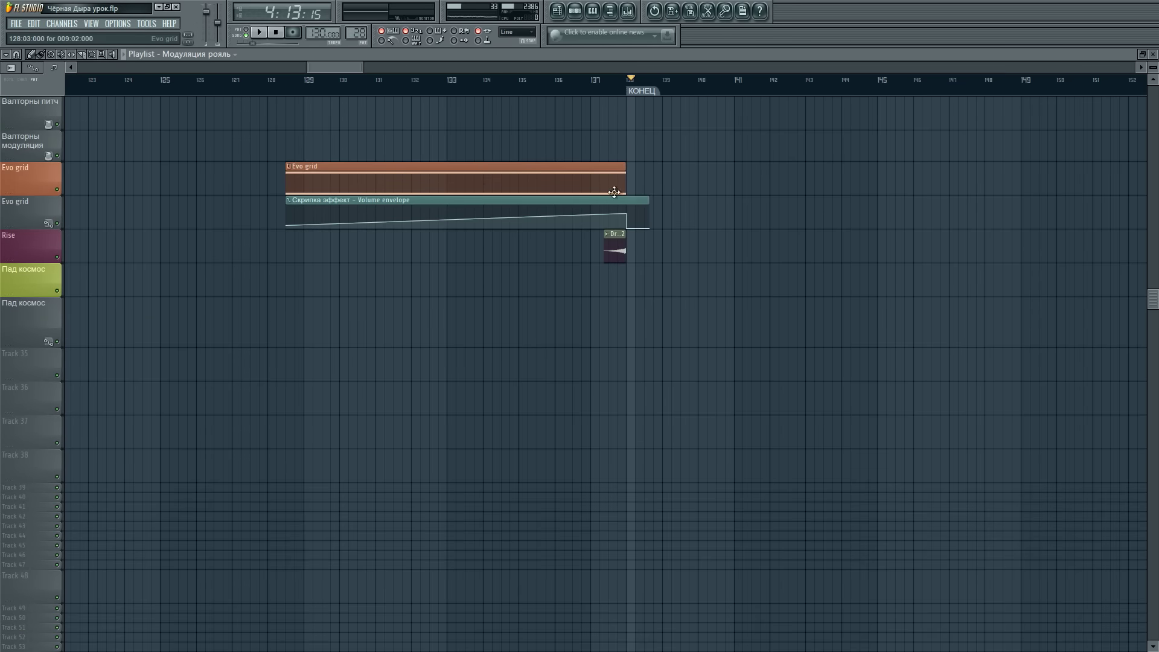
{"action": "scroll", "coordinate": [647, 86], "scroll_direction": "up", "scroll_amount": 4}
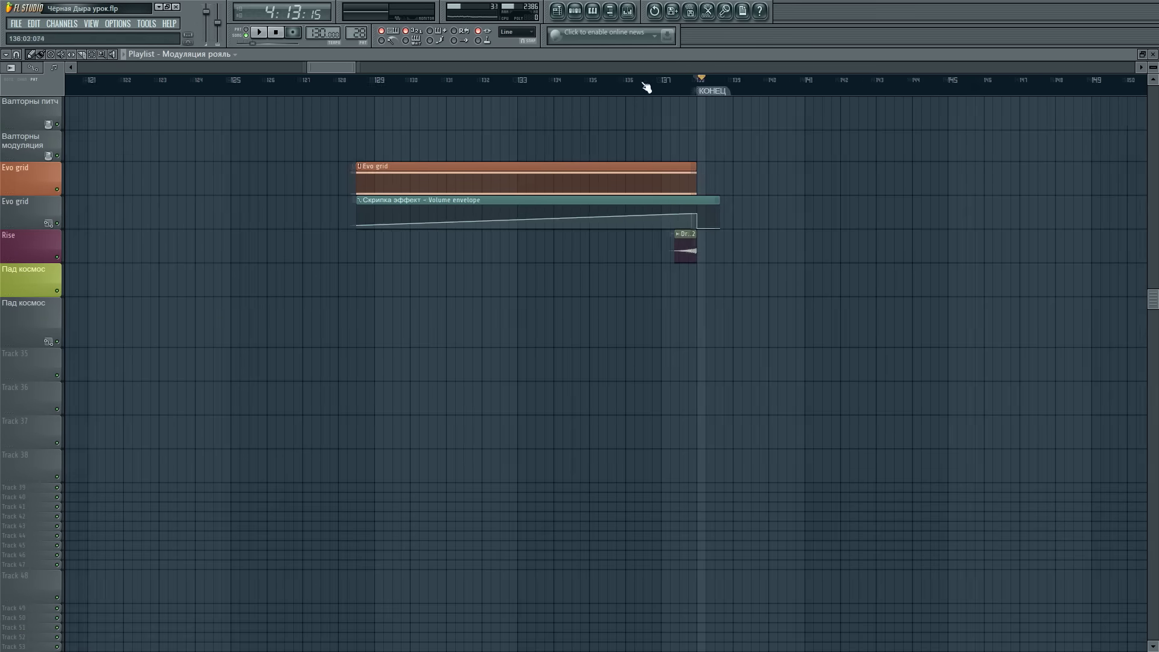
{"action": "scroll", "coordinate": [758, 81], "scroll_direction": "down", "scroll_amount": 6}
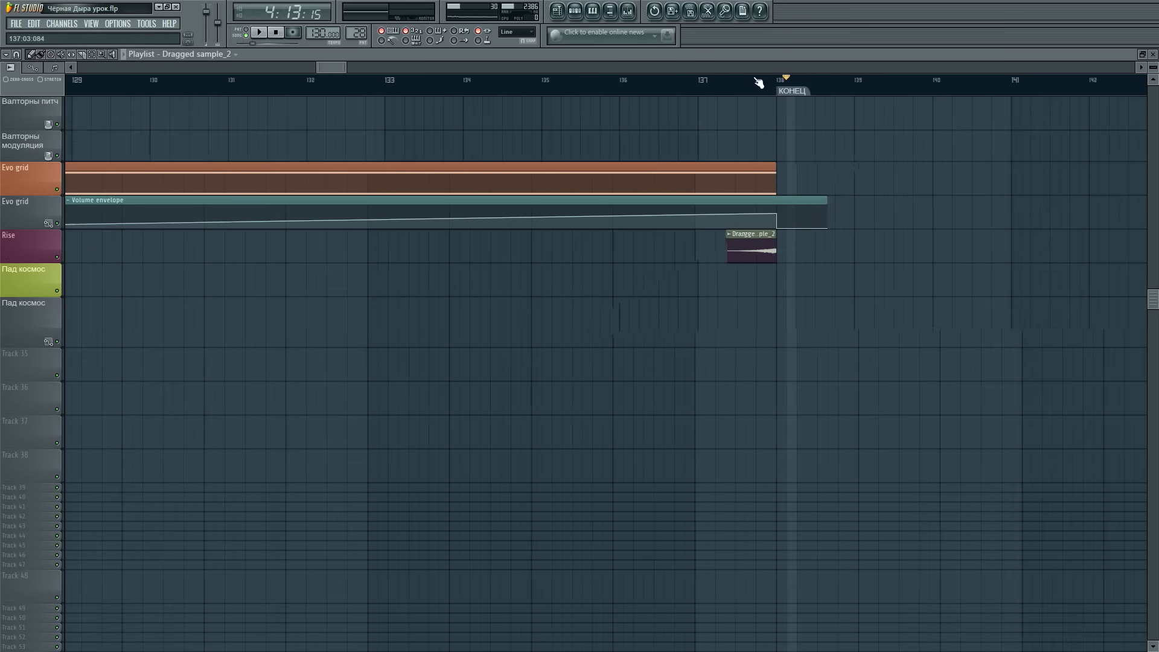
{"action": "scroll", "coordinate": [733, 375], "scroll_direction": "up", "scroll_amount": 5}
{"action": "scroll", "coordinate": [733, 377], "scroll_direction": "up", "scroll_amount": 10}
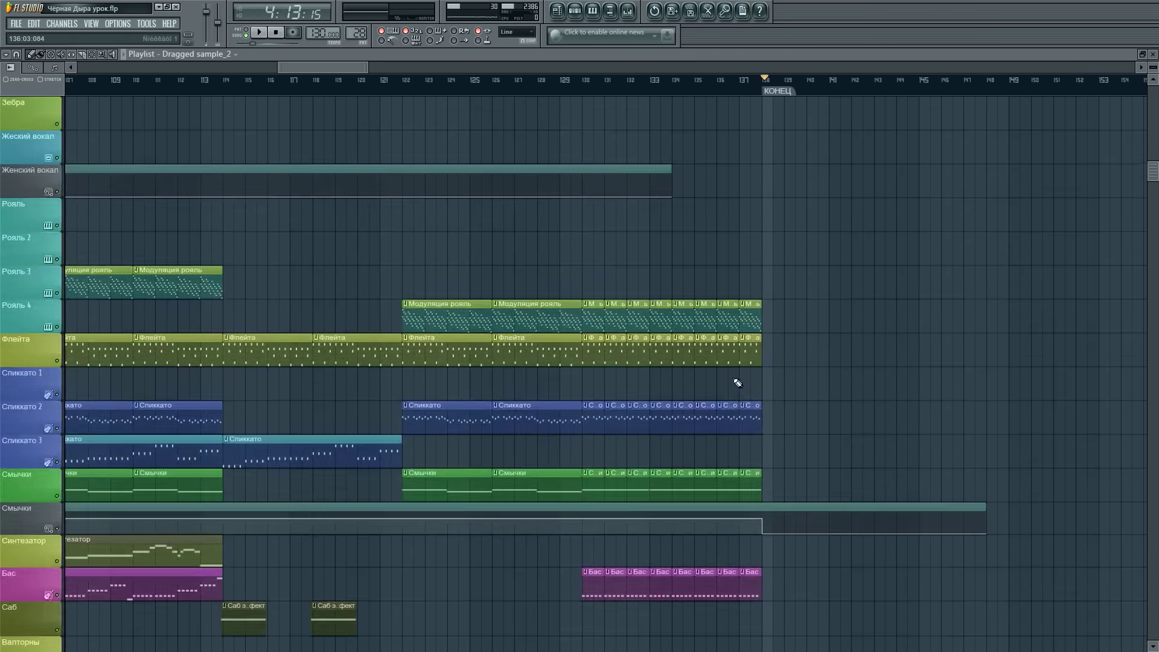
{"action": "scroll", "coordinate": [447, 95], "scroll_direction": "down", "scroll_amount": 3}
{"action": "scroll", "coordinate": [719, 179], "scroll_direction": "up", "scroll_amount": 3}
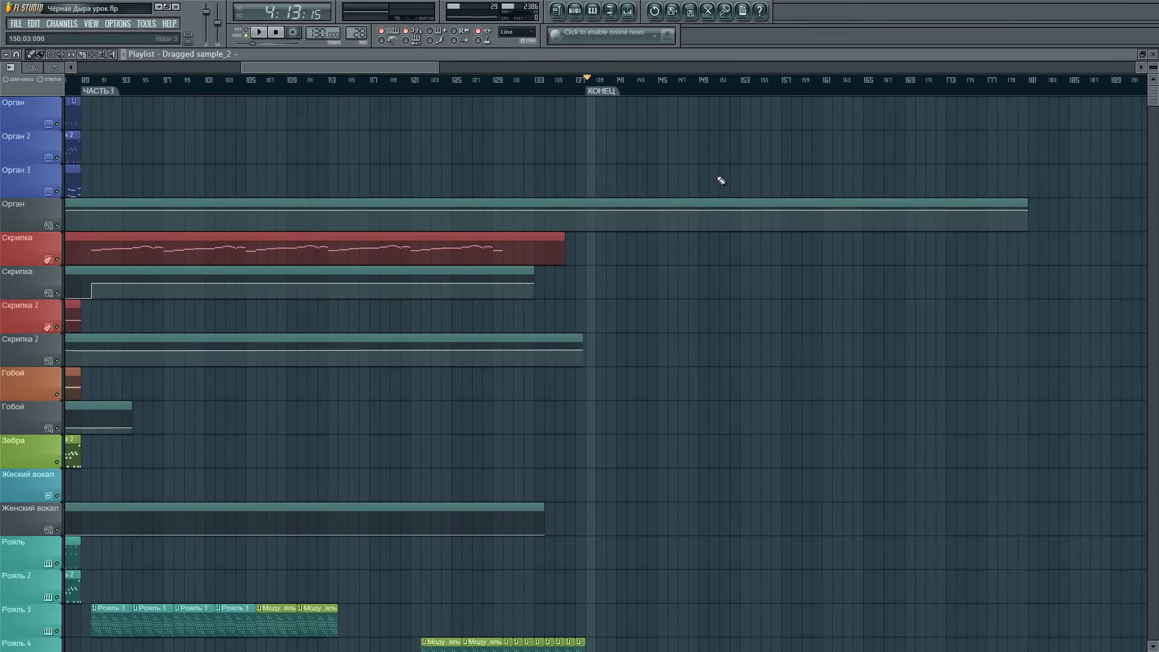
{"action": "scroll", "coordinate": [592, 86], "scroll_direction": "up", "scroll_amount": 5}
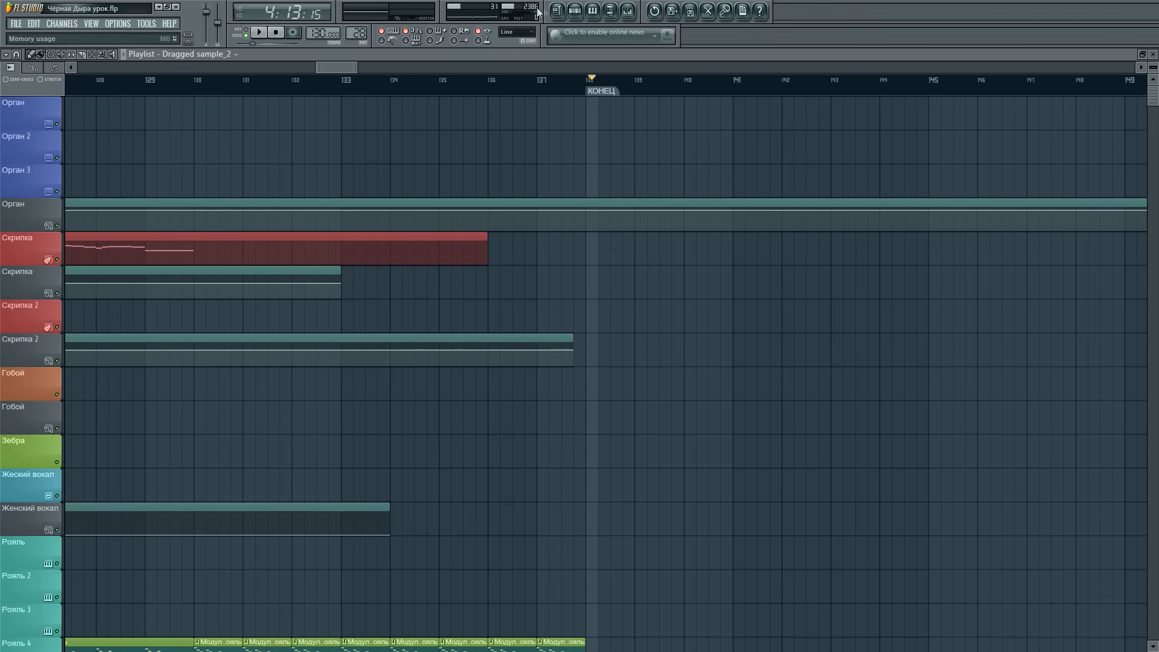
{"action": "scroll", "coordinate": [525, 94], "scroll_direction": "up", "scroll_amount": 3}
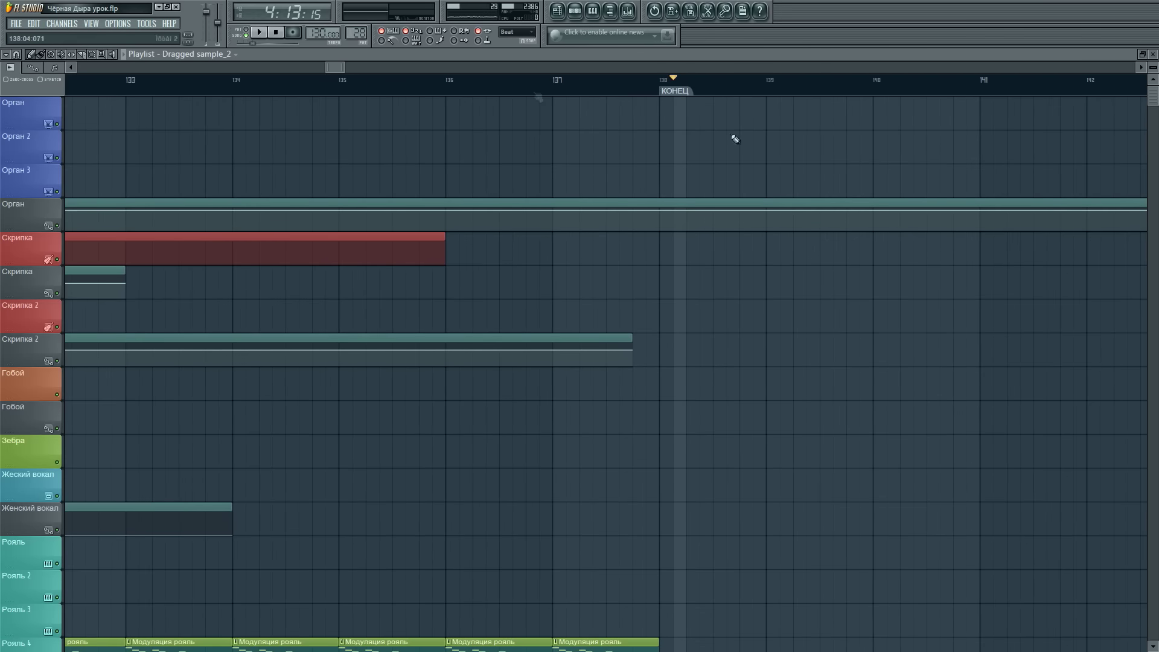
- Open the mixer, select the Master track and display its Edison recorder
{"action": "key", "text": "F9"}
{"action": "left_click", "coordinate": [43, 490]}
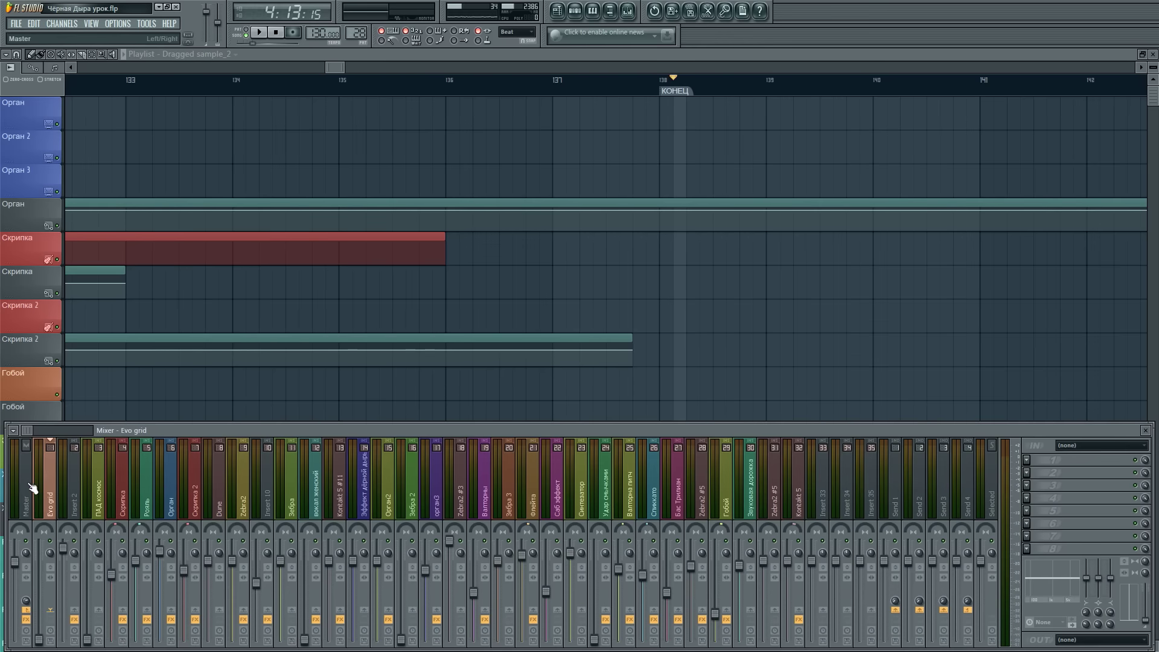
{"action": "left_click", "coordinate": [32, 488]}
{"action": "left_click", "coordinate": [1066, 486]}
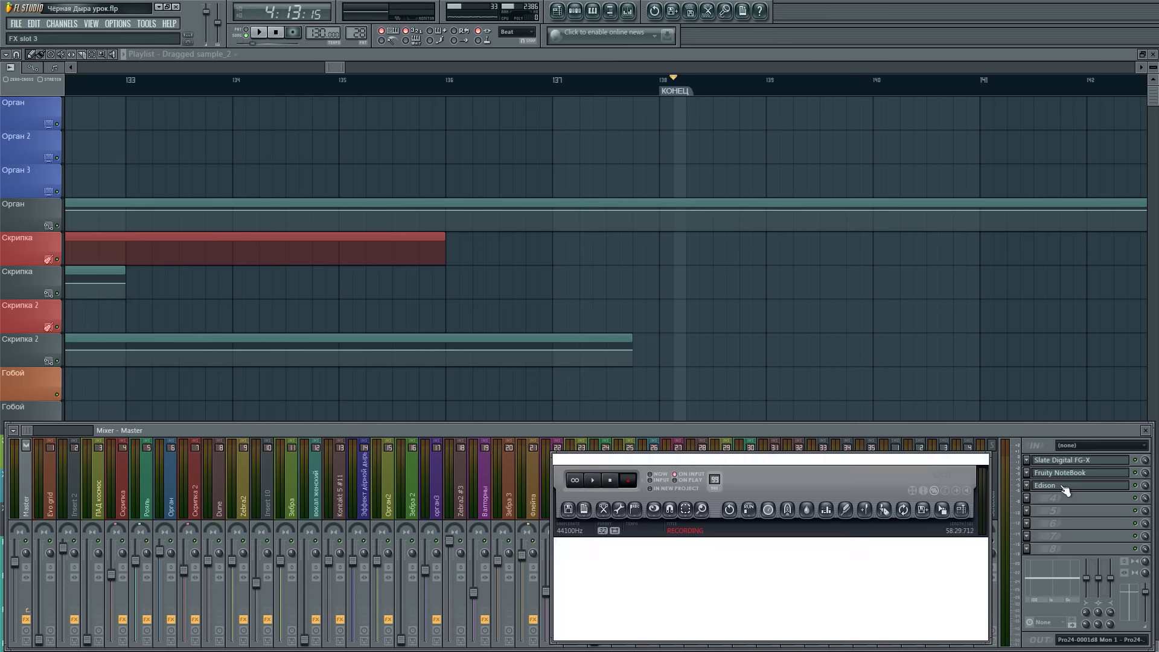
{"action": "left_click_drag", "start_coordinate": [836, 463], "coordinate": [825, 460]}
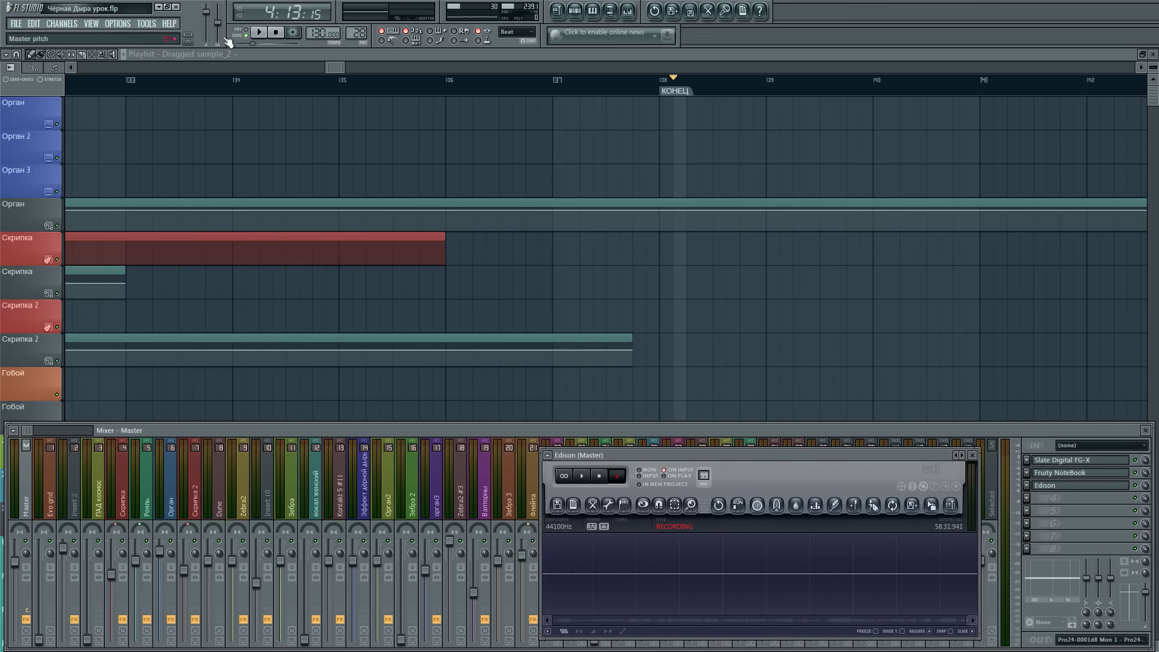
- Play the opening of the song briefly to show Edison recording the Master output, stop, and close Edison
{"action": "left_click", "coordinate": [275, 33]}
{"action": "left_click", "coordinate": [259, 32]}
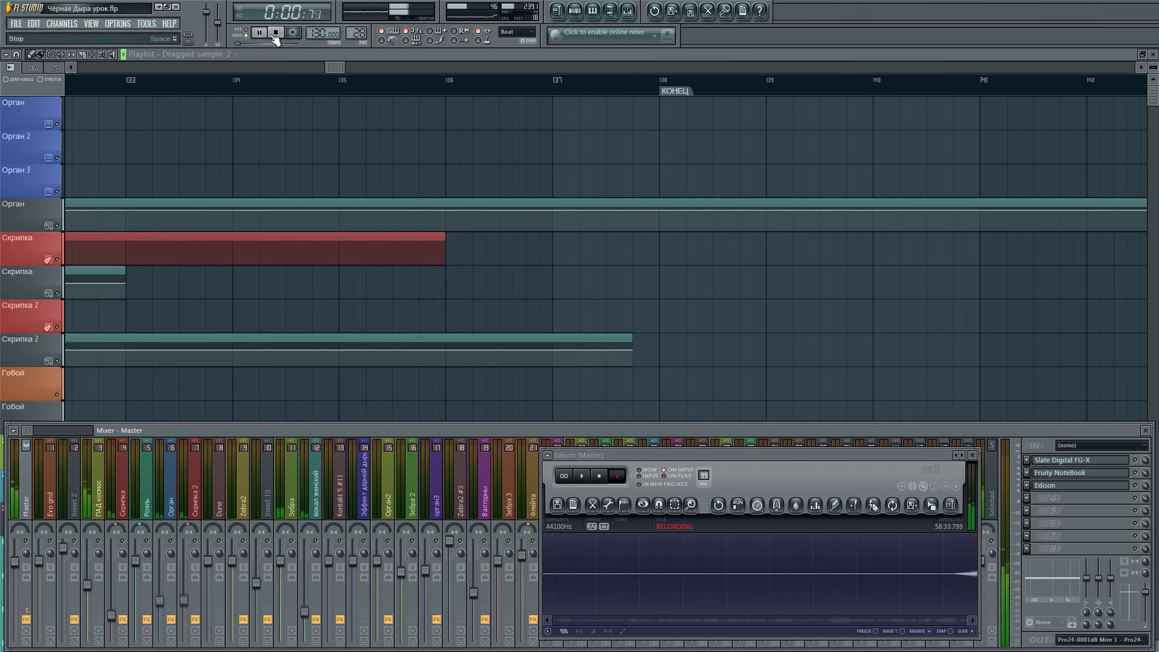
{"action": "left_click", "coordinate": [288, 34]}
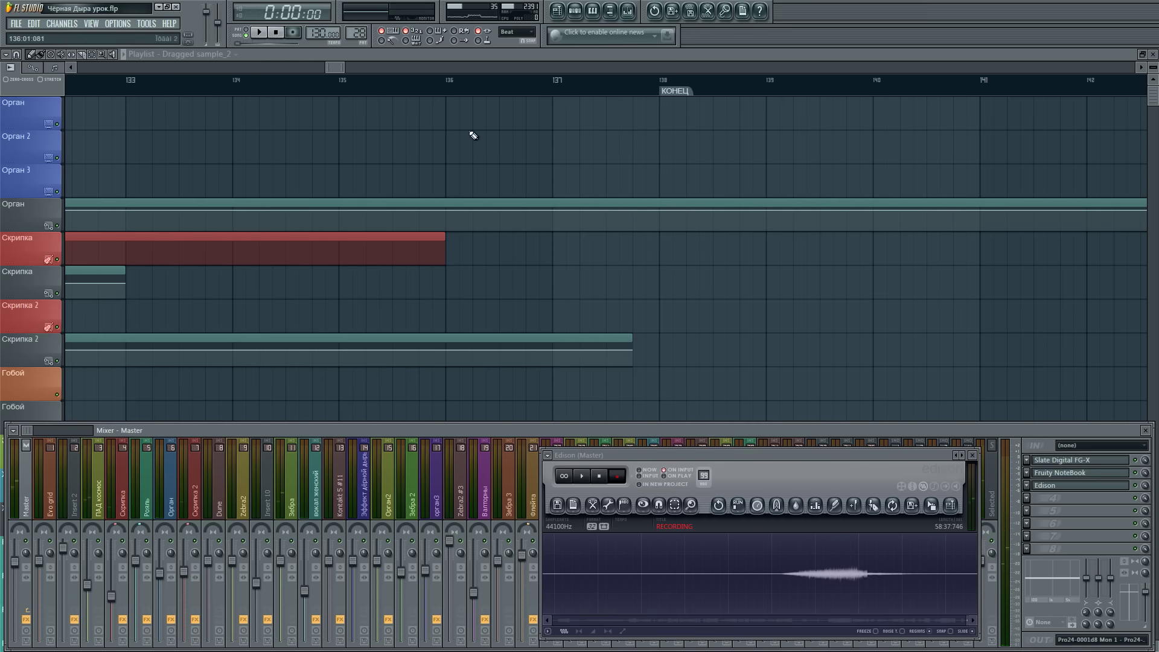
{"action": "left_click_drag", "start_coordinate": [623, 457], "coordinate": [611, 443]}
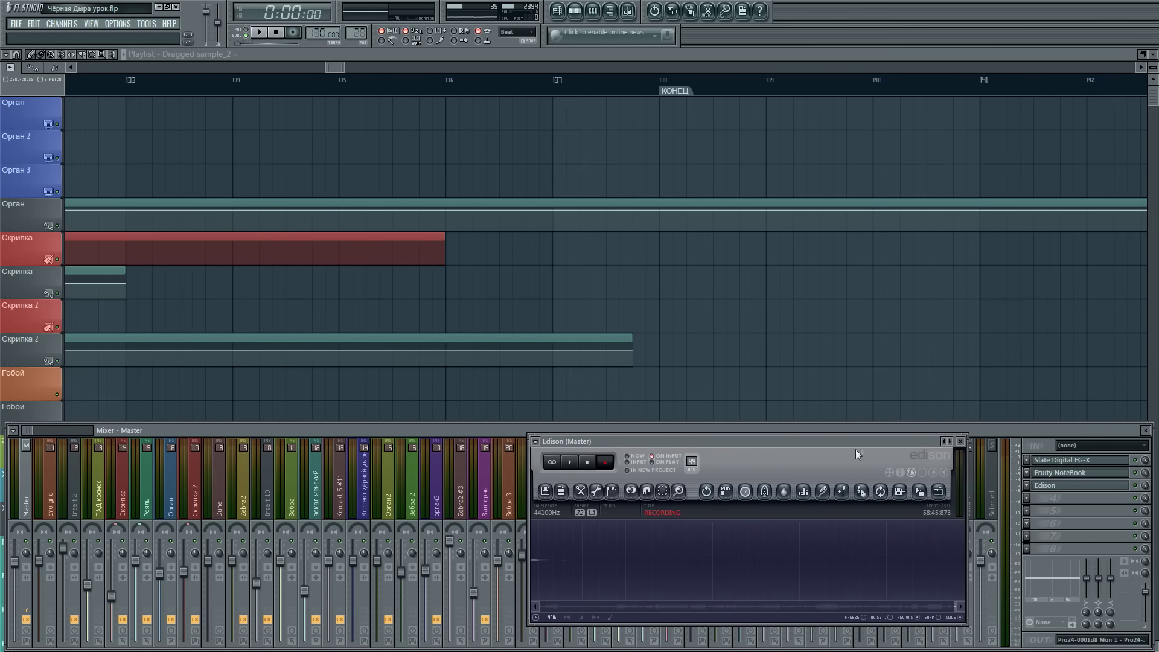
{"action": "left_click_drag", "start_coordinate": [857, 455], "coordinate": [846, 447]}
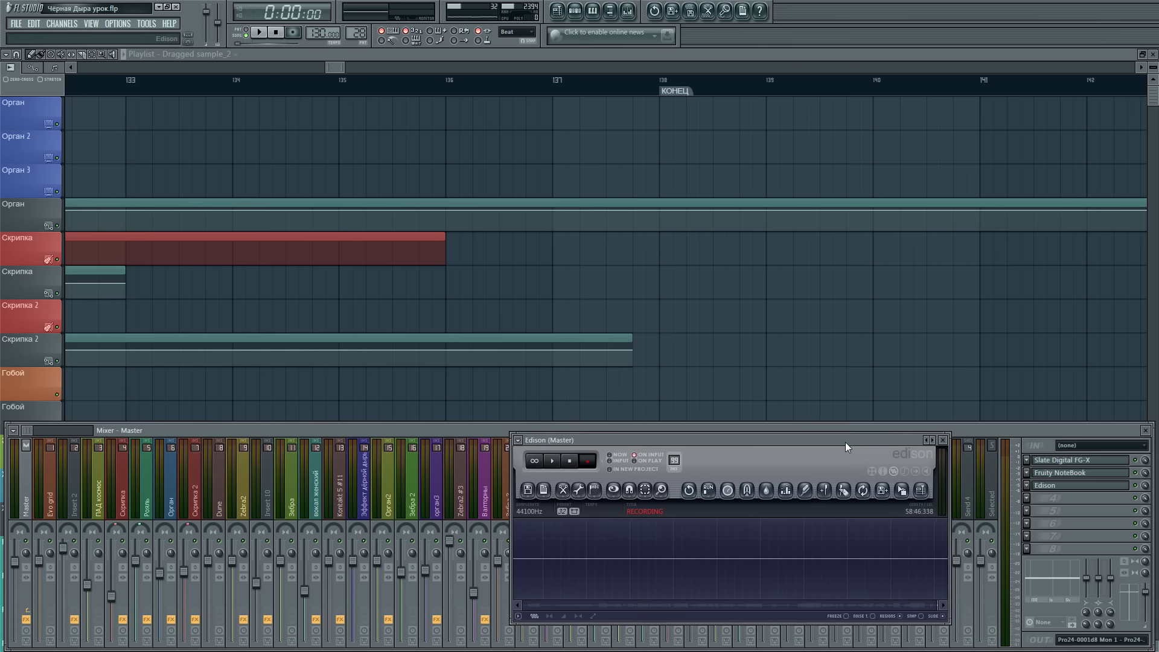
{"action": "left_click", "coordinate": [943, 440]}
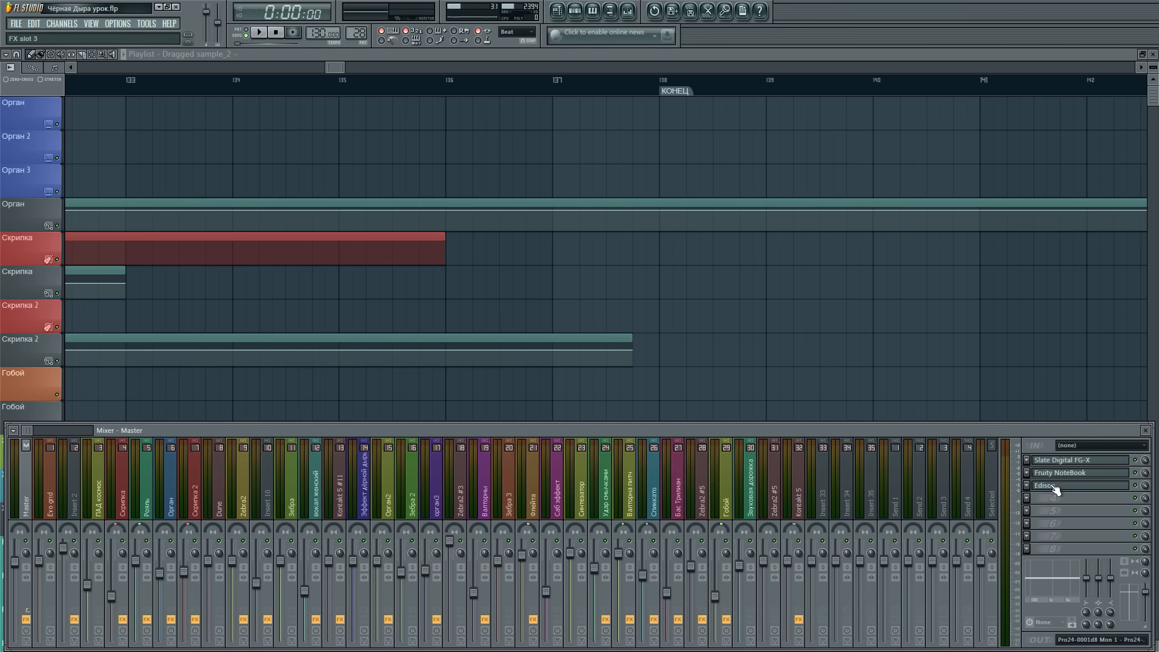
{"action": "left_click", "coordinate": [1055, 487]}
{"action": "left_click", "coordinate": [943, 440]}
- Play the song from the beginning and look over the whole arrangement from ЧАСТЬ ПЕРВАЯ to КОНЕЦ
{"action": "scroll", "coordinate": [342, 81], "scroll_direction": "down", "scroll_amount": 8}
{"action": "left_click_drag", "start_coordinate": [362, 67], "coordinate": [187, 66]}
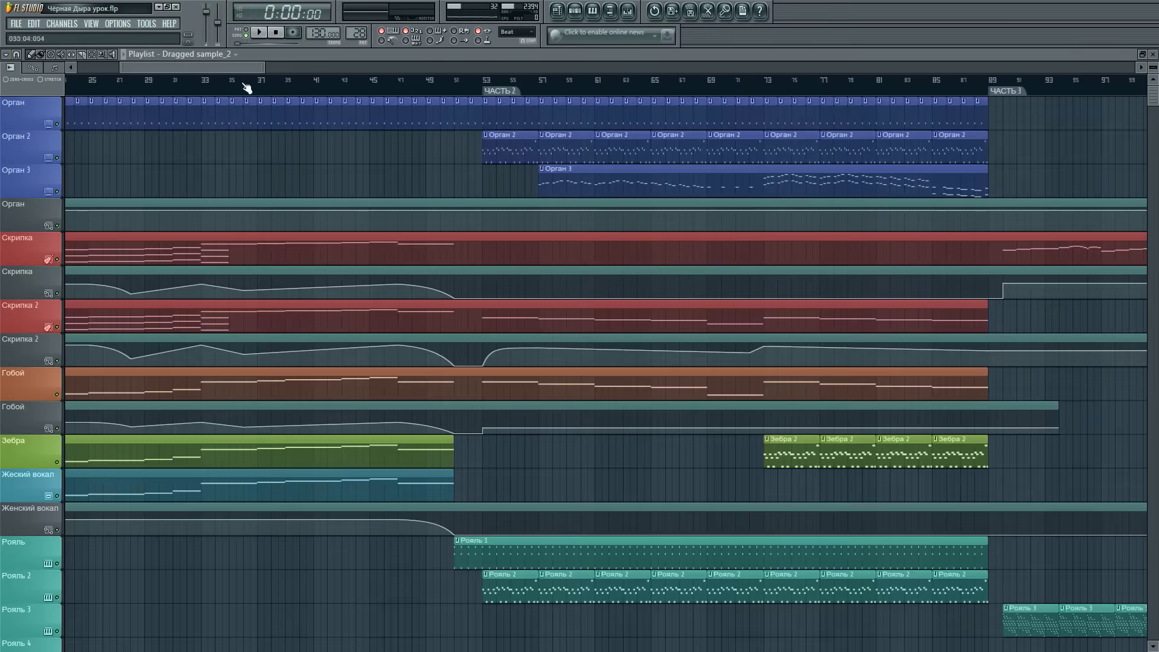
{"action": "scroll", "coordinate": [247, 88], "scroll_direction": "down", "scroll_amount": 4}
{"action": "left_click_drag", "start_coordinate": [230, 67], "coordinate": [211, 66]}
{"action": "left_click", "coordinate": [259, 33]}
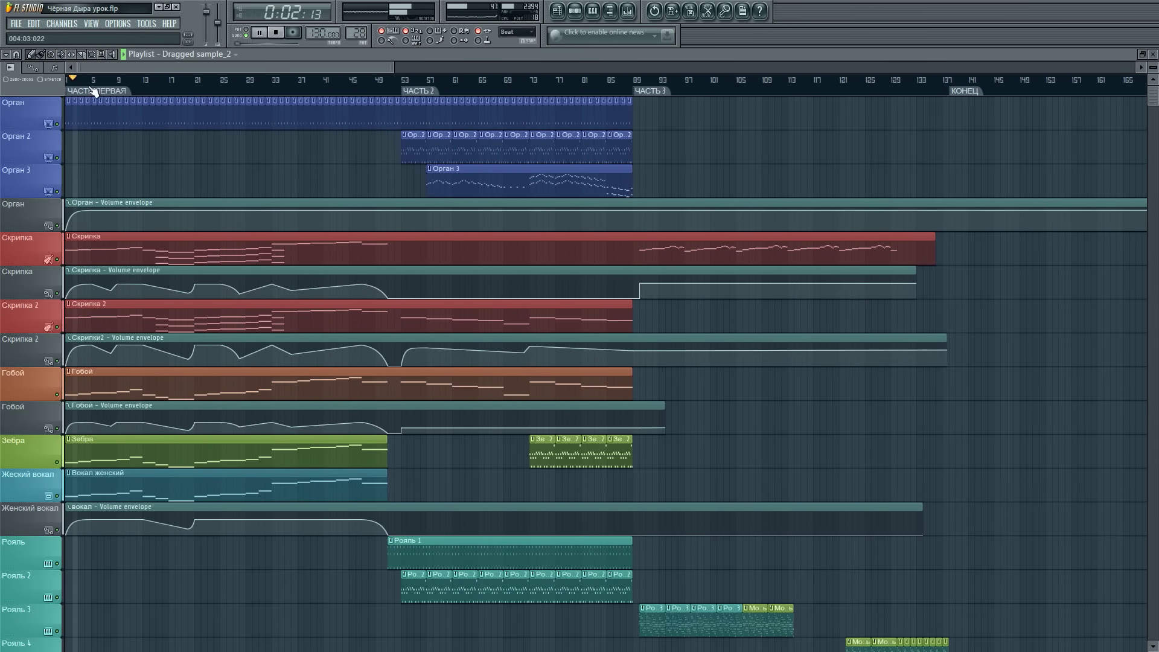
{"action": "scroll", "coordinate": [97, 90], "scroll_direction": "up", "scroll_amount": 3}
{"action": "scroll", "coordinate": [467, 275], "scroll_direction": "down", "scroll_amount": 4}
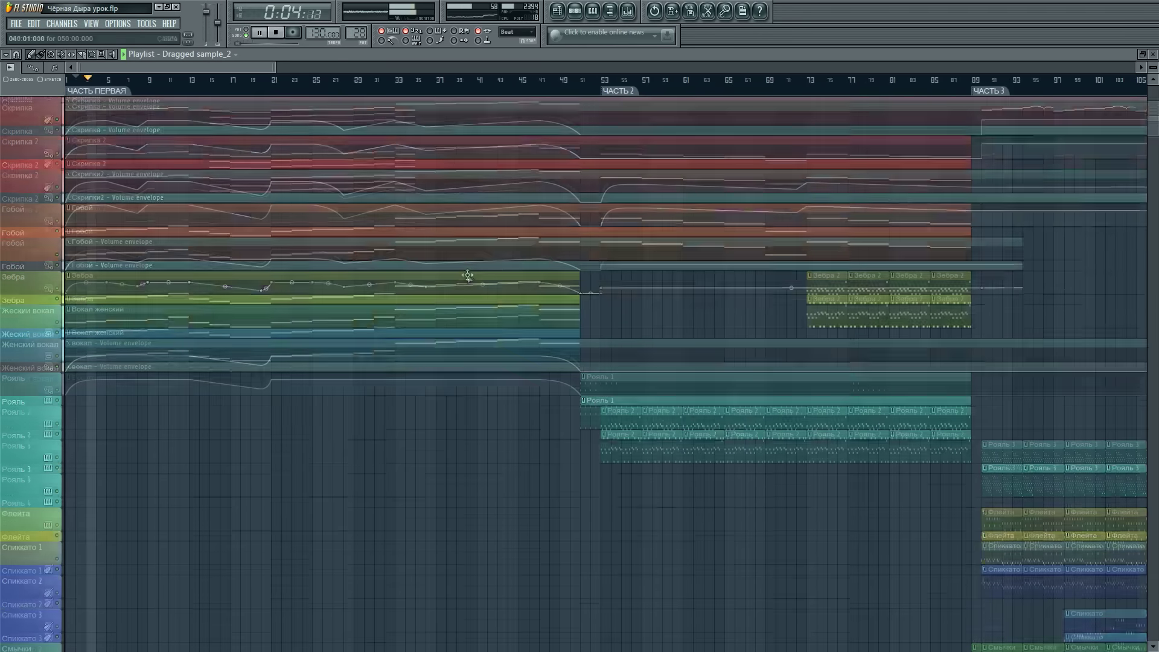
{"action": "scroll", "coordinate": [468, 277], "scroll_direction": "up", "scroll_amount": 5}
{"action": "scroll", "coordinate": [588, 91], "scroll_direction": "down", "scroll_amount": 2}
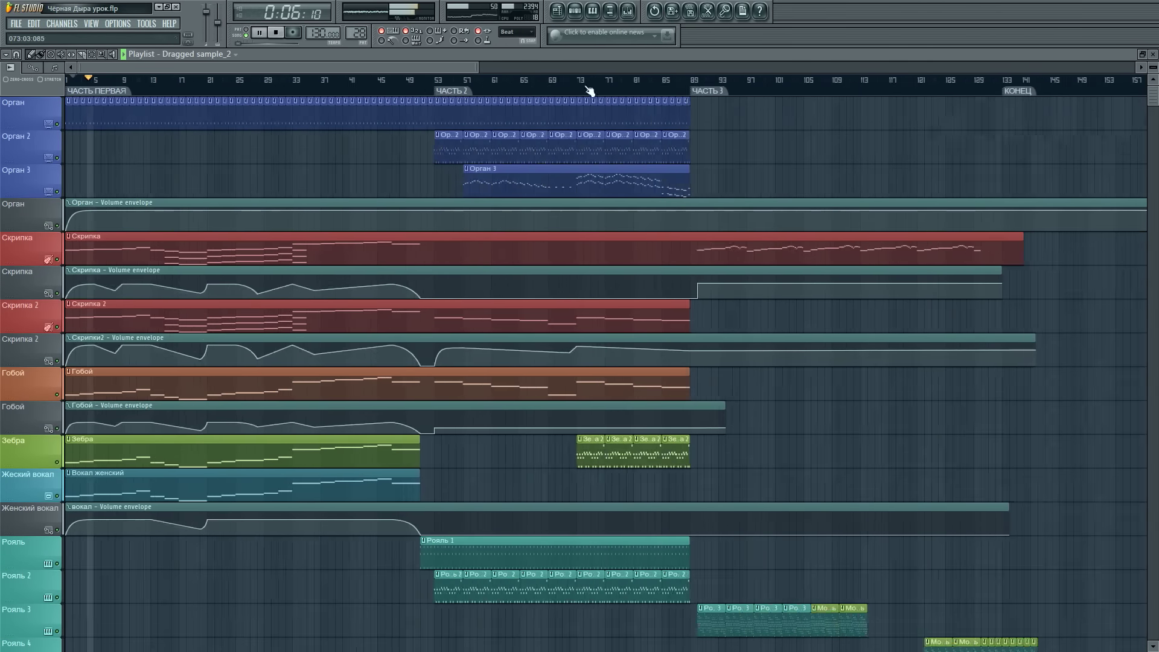
{"action": "scroll", "coordinate": [589, 90], "scroll_direction": "down", "scroll_amount": 1}
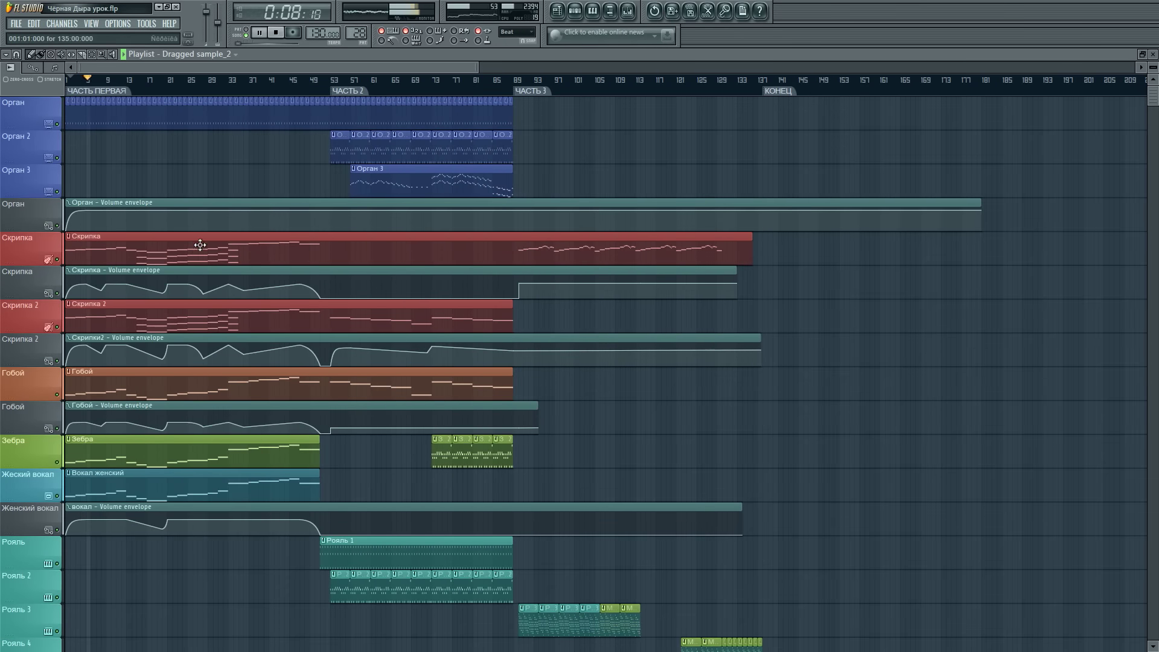
- Close the playlist and show the Unsorted channel group with all instruments
{"action": "left_click", "coordinate": [1153, 55]}
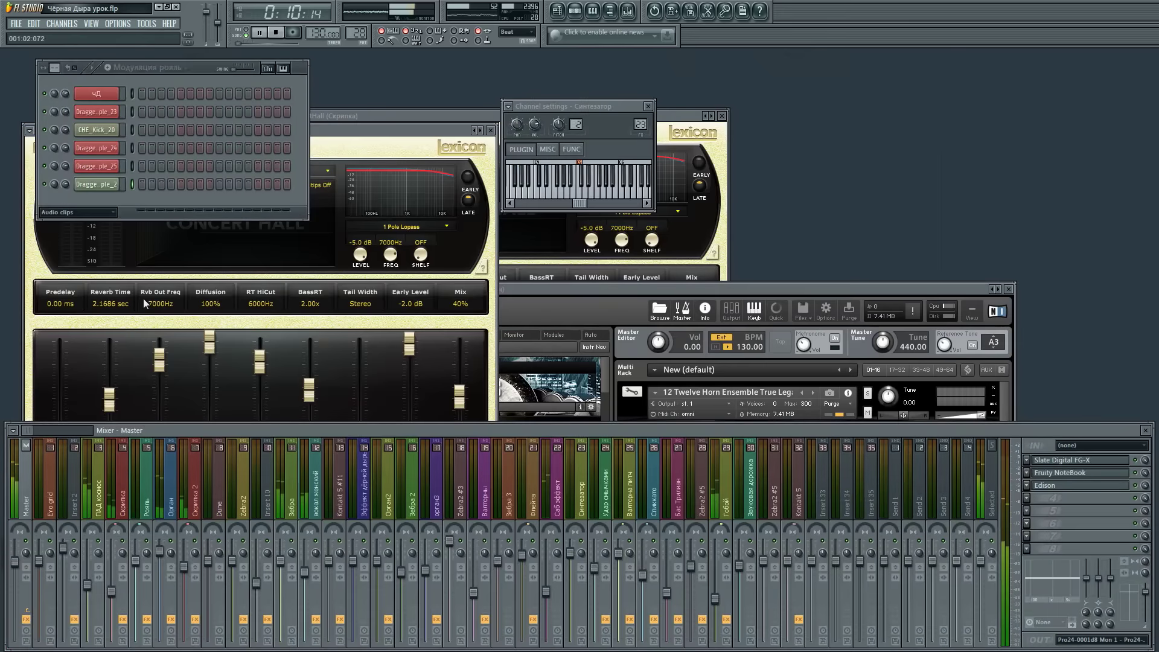
{"action": "left_click", "coordinate": [110, 213]}
{"action": "left_click", "coordinate": [56, 263]}
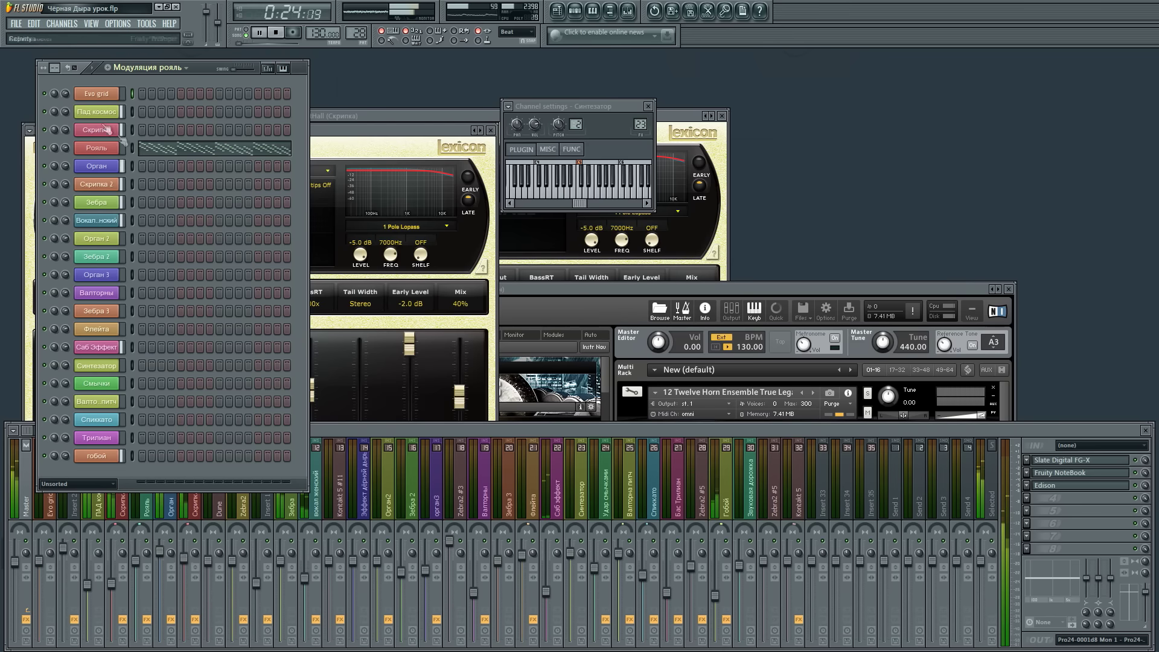
{"action": "left_click_drag", "start_coordinate": [199, 71], "coordinate": [189, 70]}
- Close the leftover Lexicon Concert Hall windows, the Синтезатор channel settings and the horn Kontakt window
{"action": "left_click", "coordinate": [482, 131]}
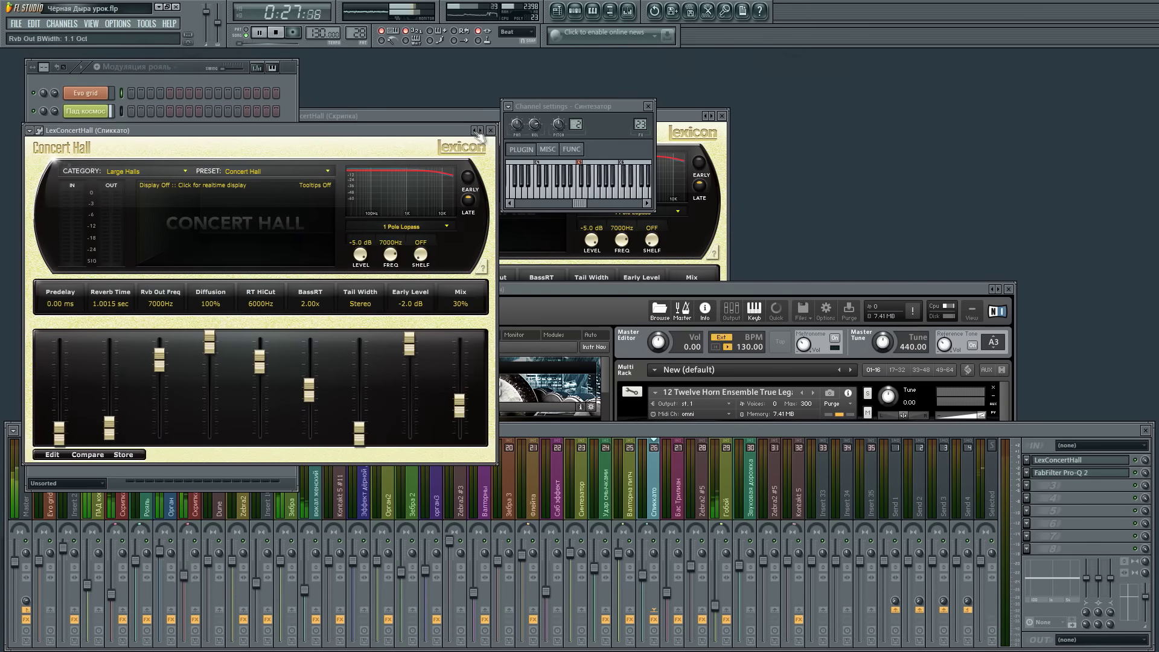
{"action": "left_click", "coordinate": [492, 131]}
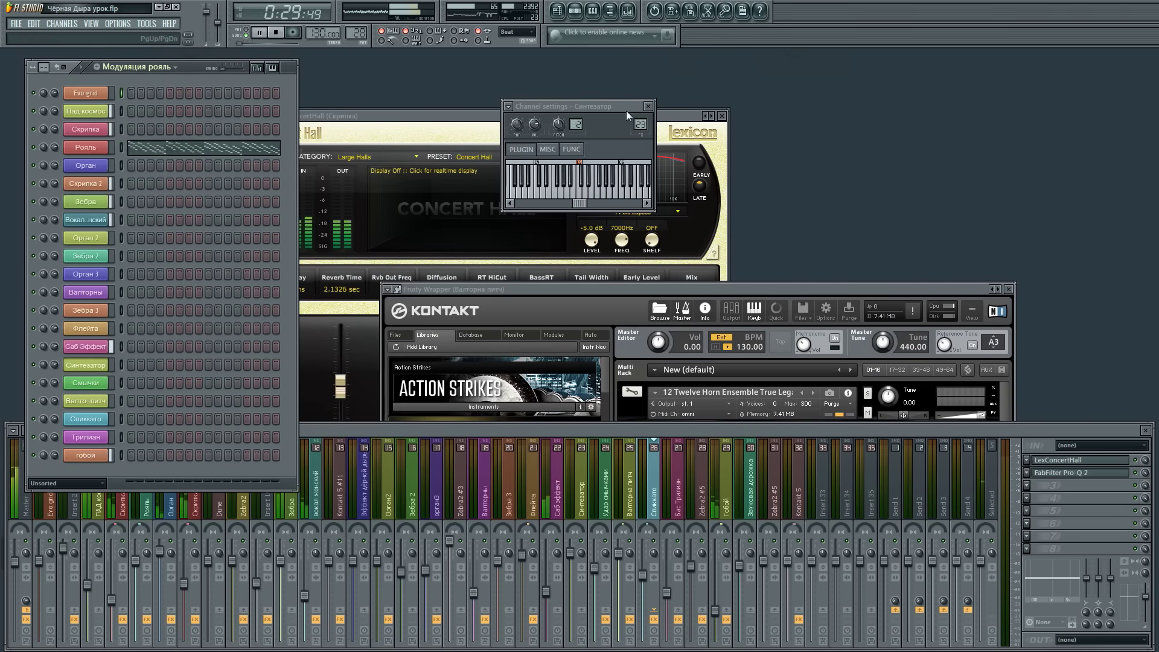
{"action": "left_click", "coordinate": [649, 106]}
{"action": "left_click", "coordinate": [722, 116]}
{"action": "left_click", "coordinate": [820, 287]}
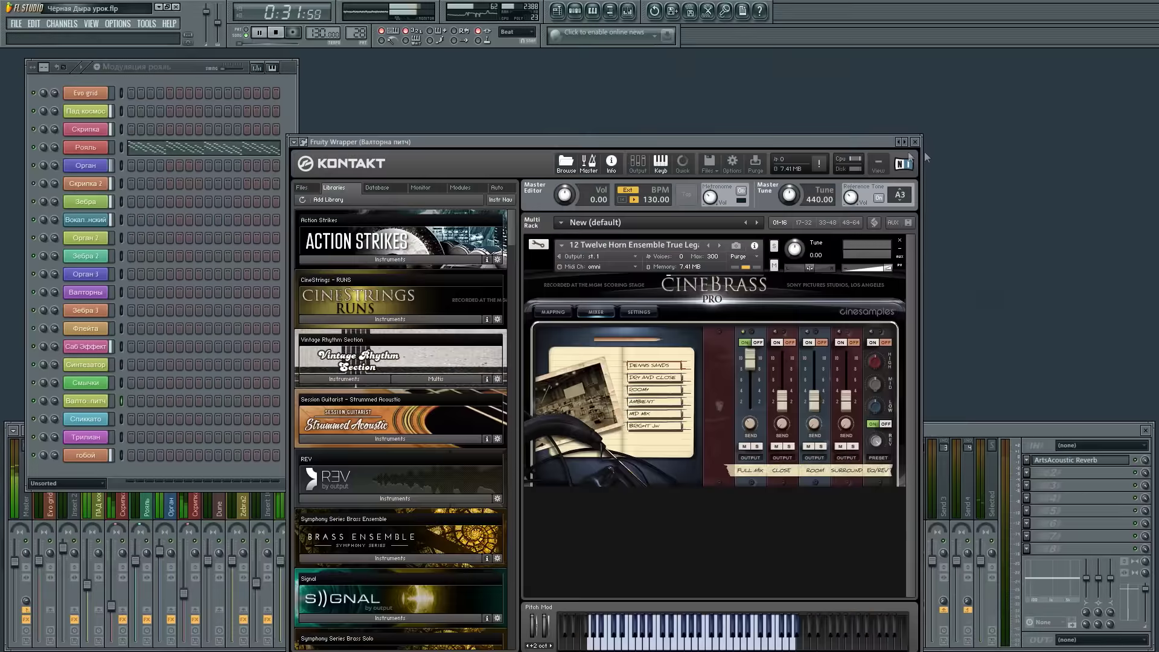
{"action": "left_click", "coordinate": [924, 145]}
{"action": "left_click_drag", "start_coordinate": [186, 66], "coordinate": [187, 64]}
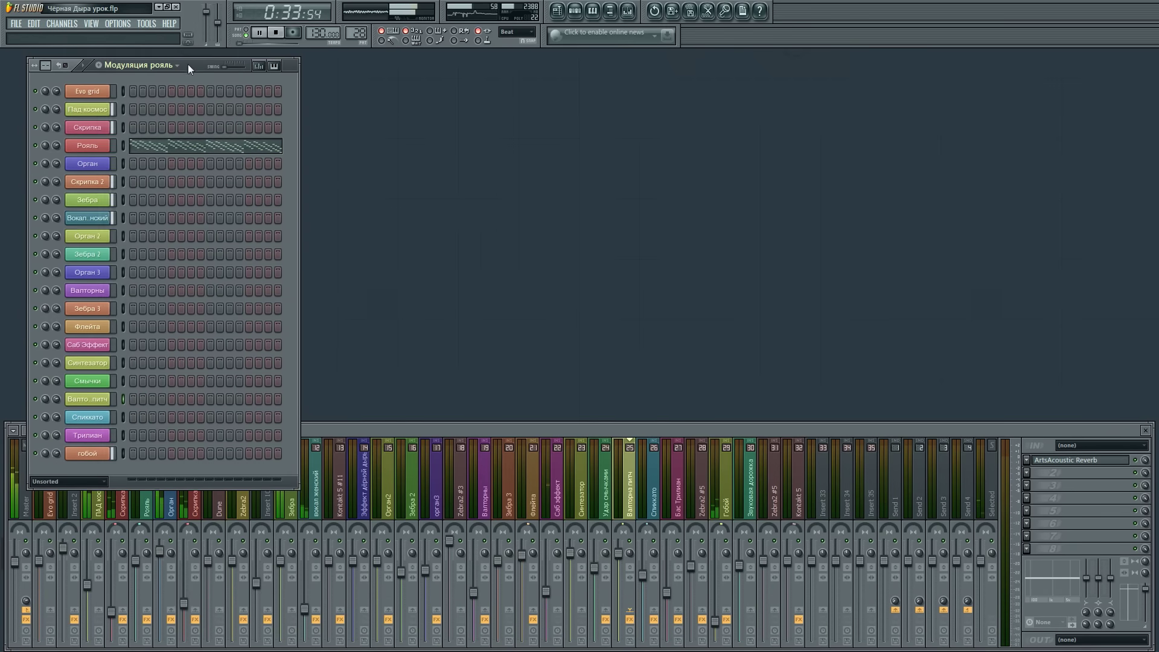
- View the Kontakt instruments of the Evo grid and Пад космос channels in turn, and close the latter's window
{"action": "left_click", "coordinate": [97, 92]}
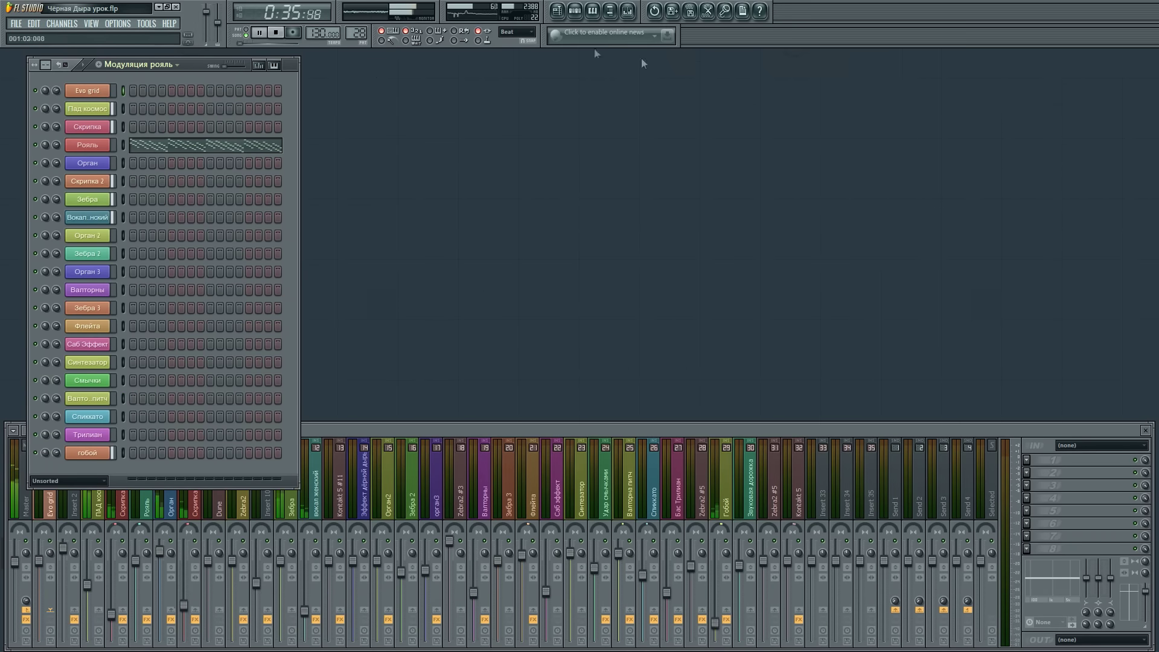
{"action": "left_click", "coordinate": [99, 94]}
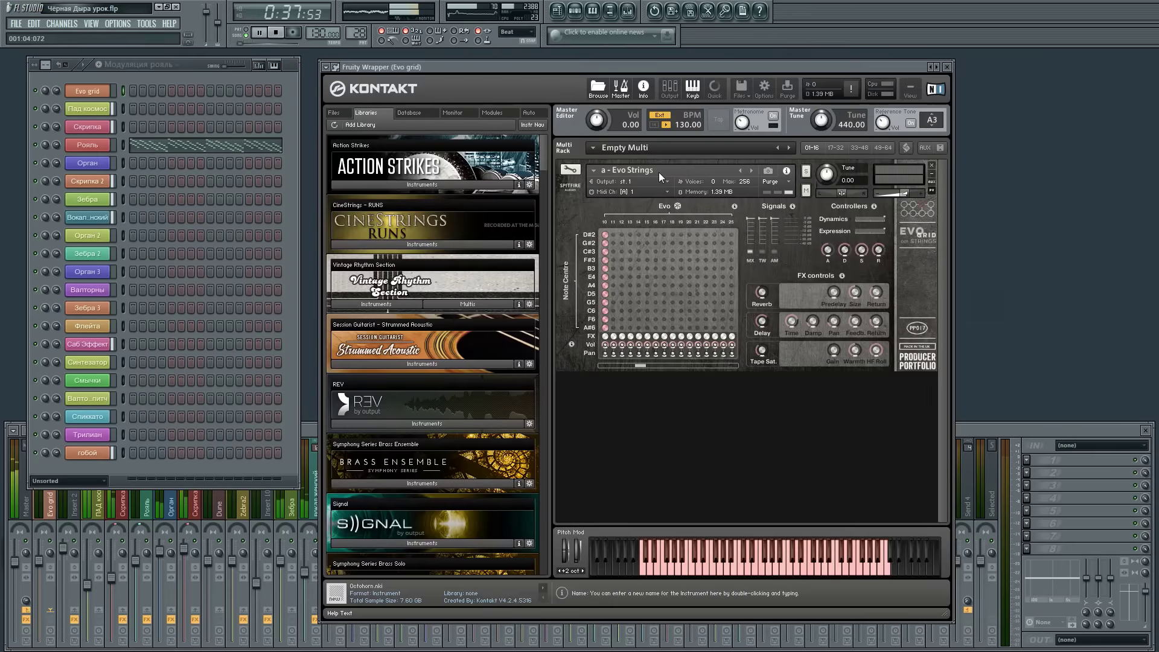
{"action": "left_click", "coordinate": [92, 109]}
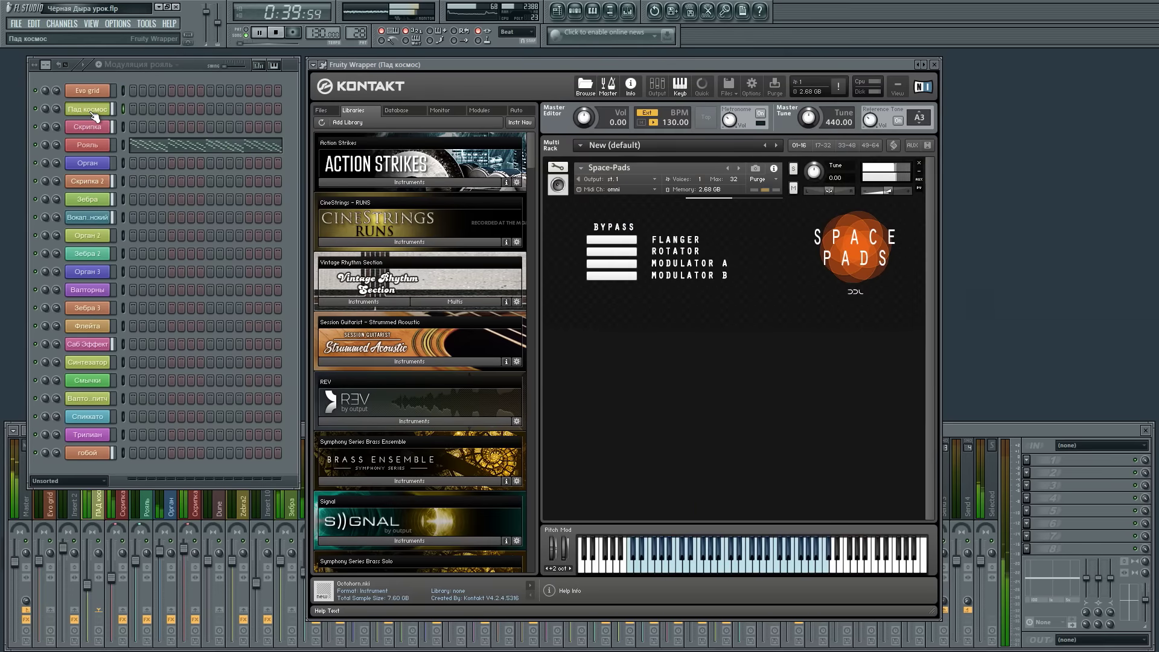
{"action": "left_click", "coordinate": [93, 112]}
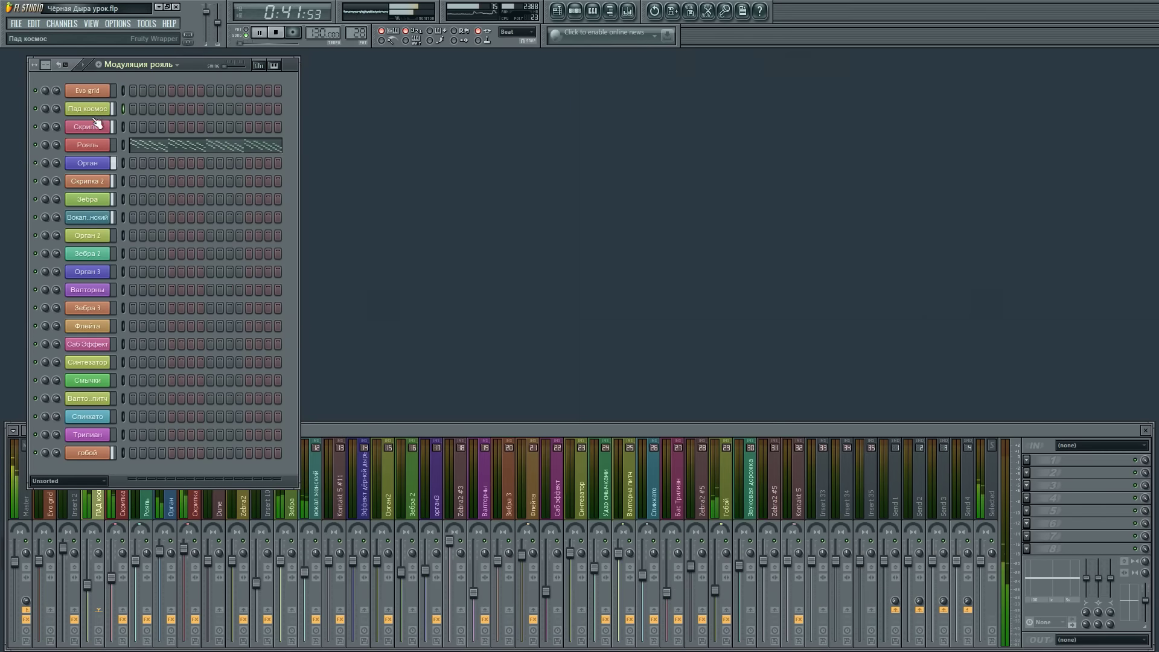
- Look over the playlist tracks of ЧАСТЬ 2 and the start of ЧАСТЬ 3 while the song plays
{"action": "left_click", "coordinate": [358, 433]}
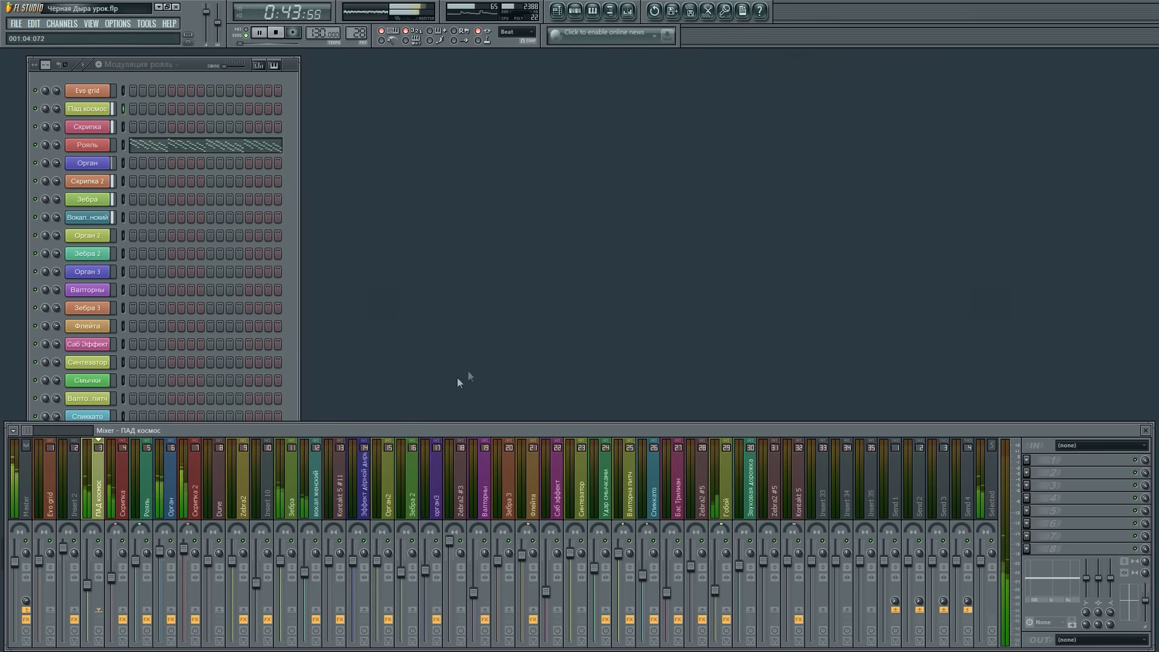
{"action": "left_click", "coordinate": [557, 10]}
{"action": "scroll", "coordinate": [403, 84], "scroll_direction": "up", "scroll_amount": 4}
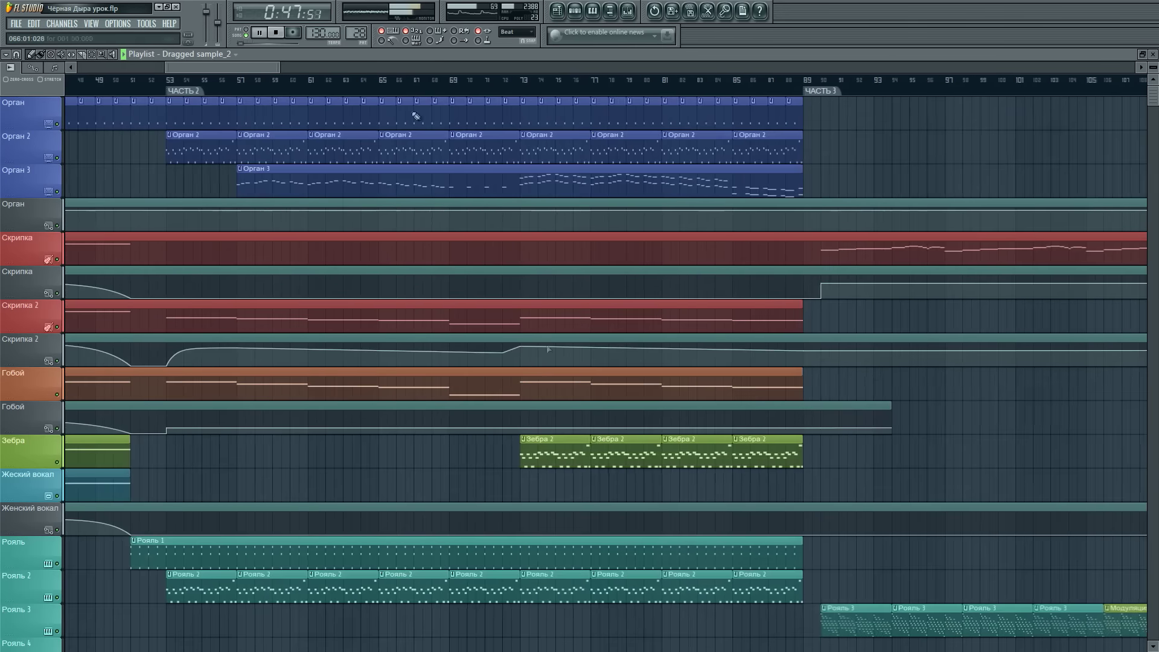
{"action": "scroll", "coordinate": [597, 406], "scroll_direction": "down", "scroll_amount": 6}
{"action": "scroll", "coordinate": [598, 407], "scroll_direction": "down", "scroll_amount": 3}
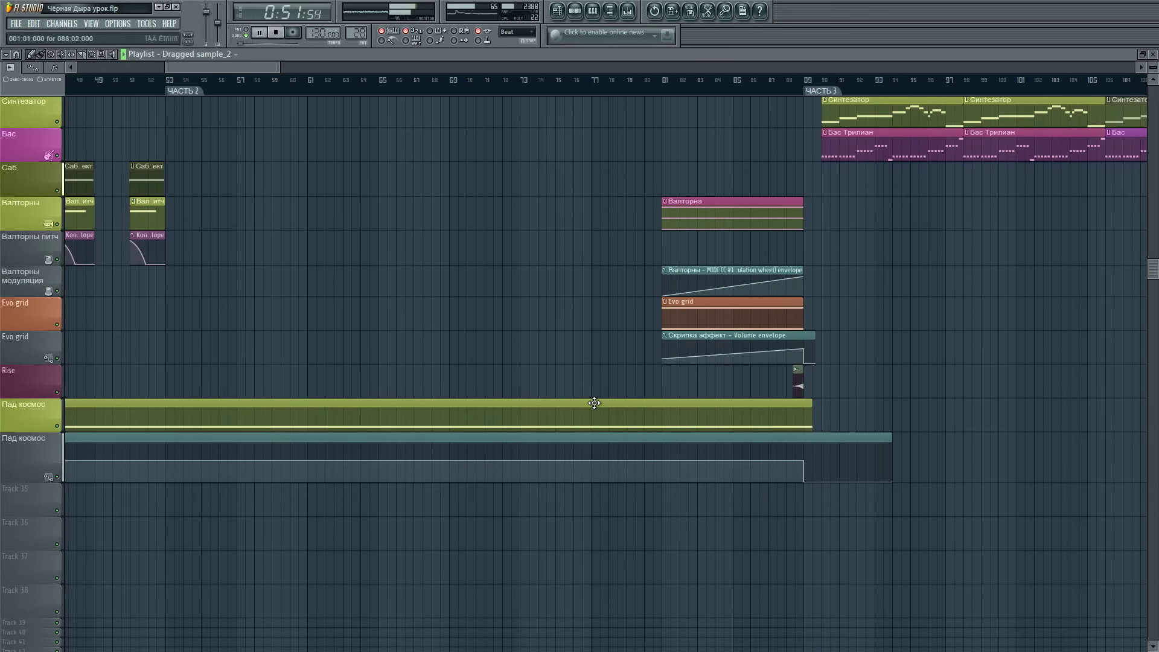
{"action": "scroll", "coordinate": [594, 404], "scroll_direction": "up", "scroll_amount": 3}
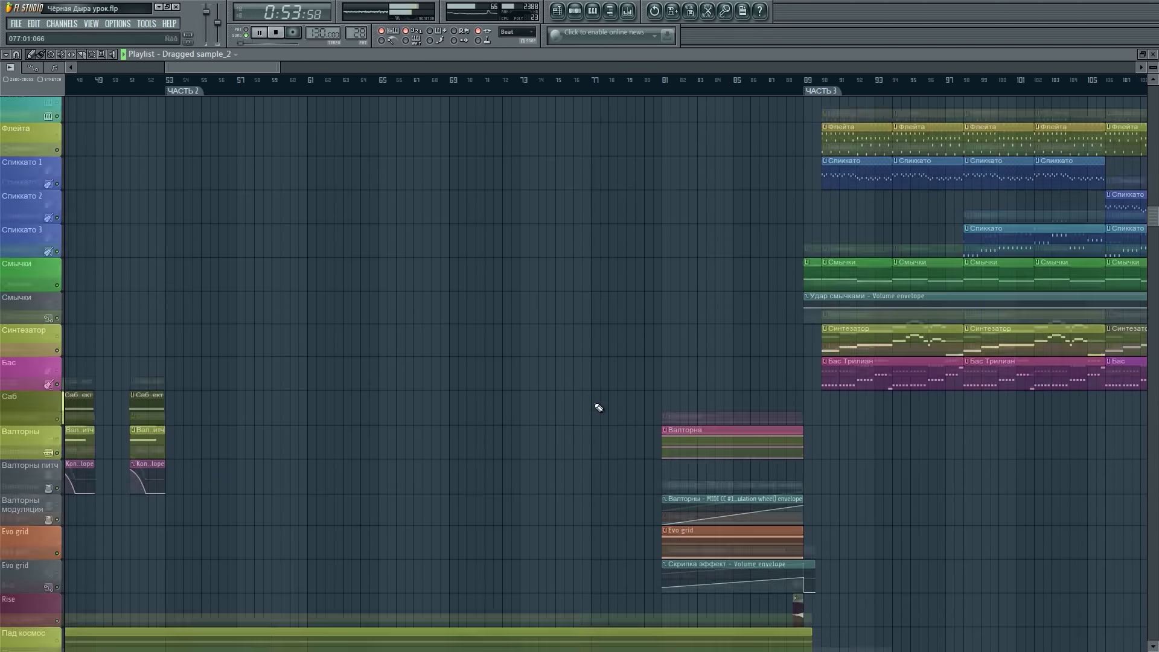
{"action": "scroll", "coordinate": [599, 408], "scroll_direction": "up", "scroll_amount": 6}
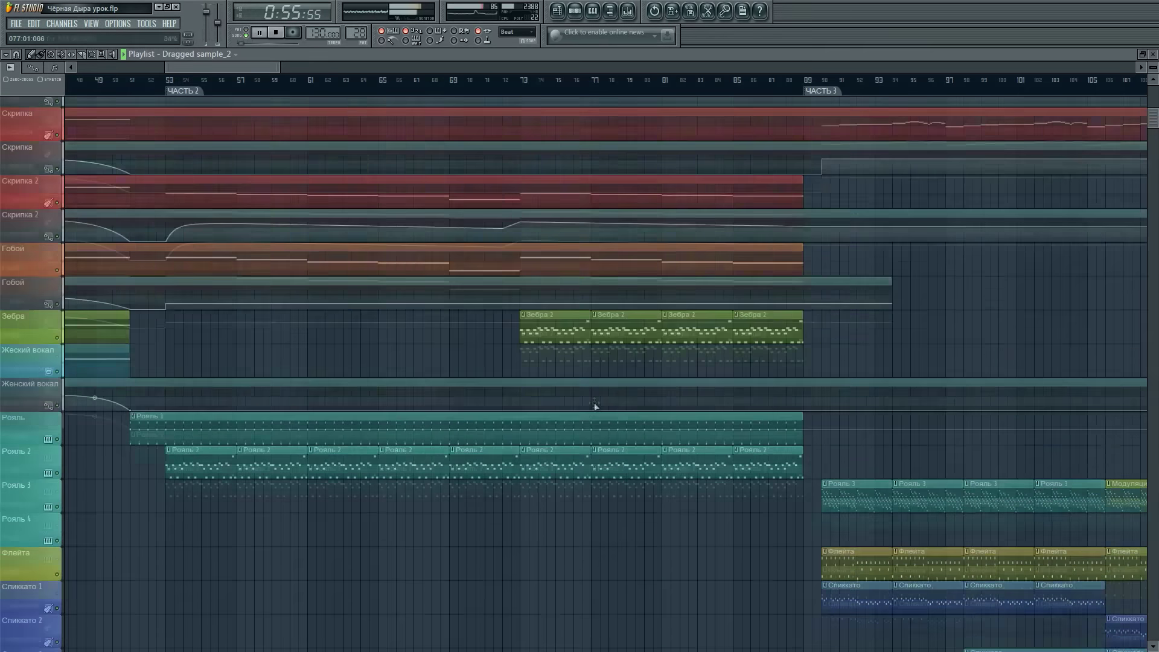
{"action": "scroll", "coordinate": [595, 408], "scroll_direction": "up", "scroll_amount": 1}
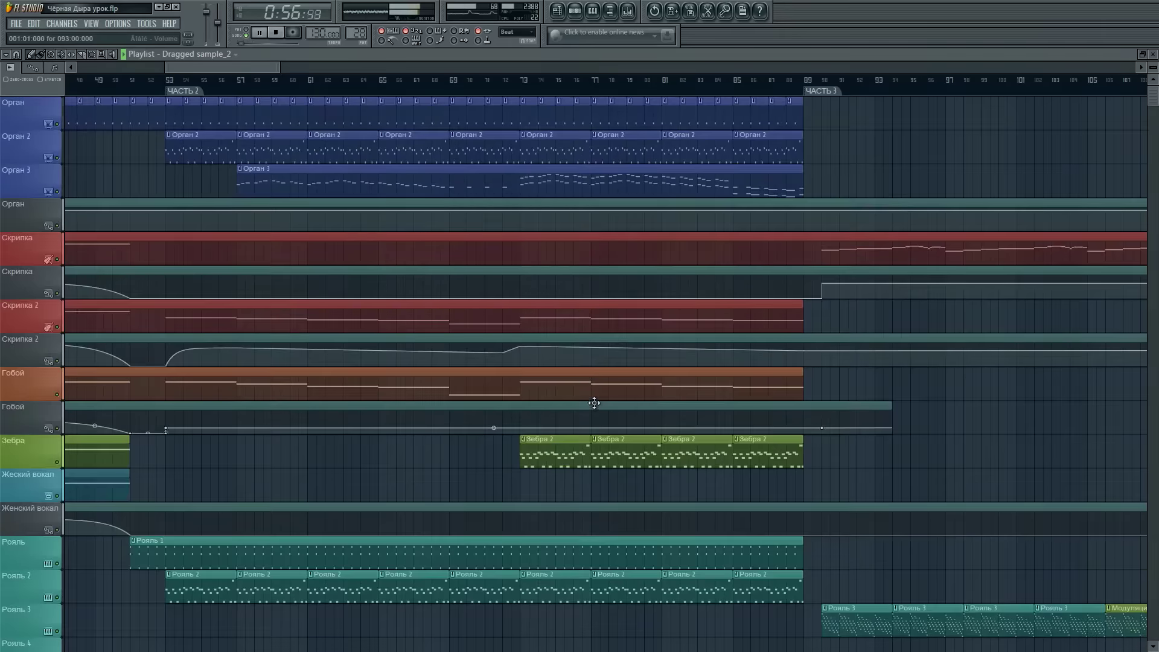
- Close the playlist and bring back the channel list with the mixer
{"action": "left_click", "coordinate": [1154, 55]}
{"action": "key", "text": "F6"}
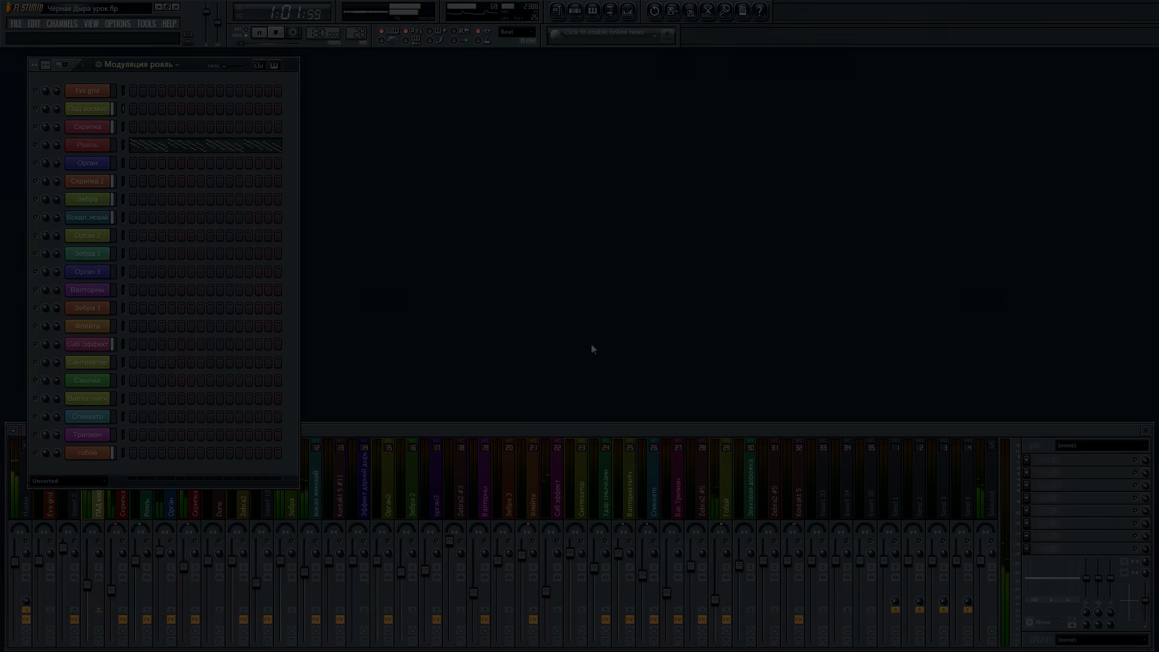
{"action": "left_click", "coordinate": [561, 429]}
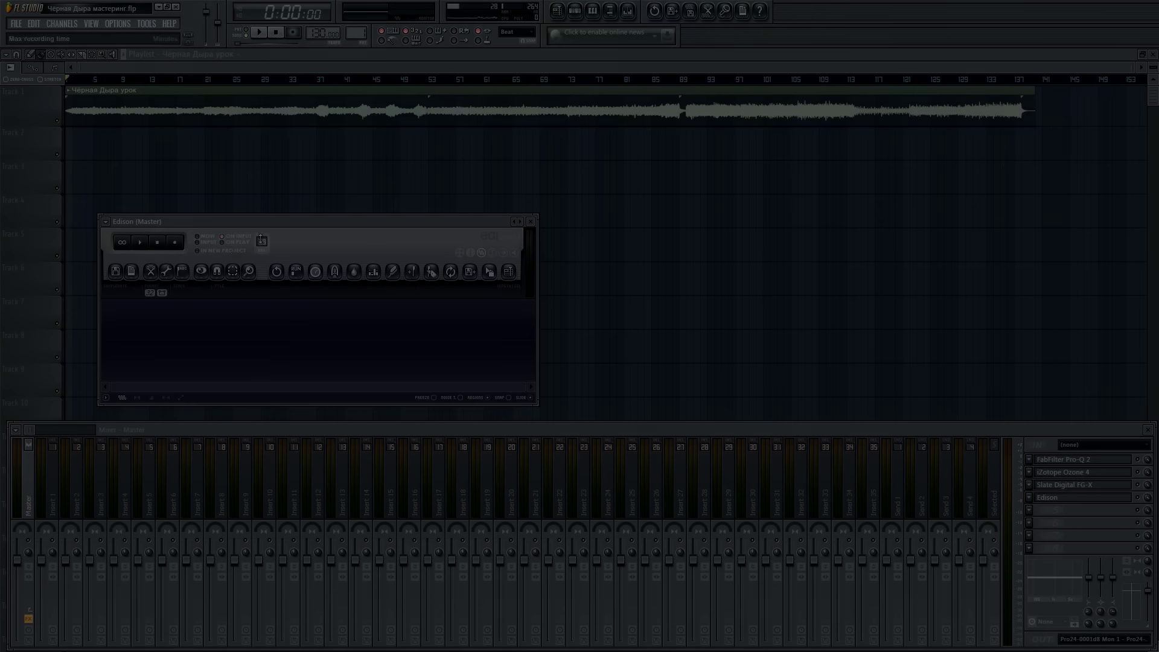
- Start an on-input recording in Edison on the Master and play the song from the beginning
{"action": "left_click", "coordinate": [175, 243]}
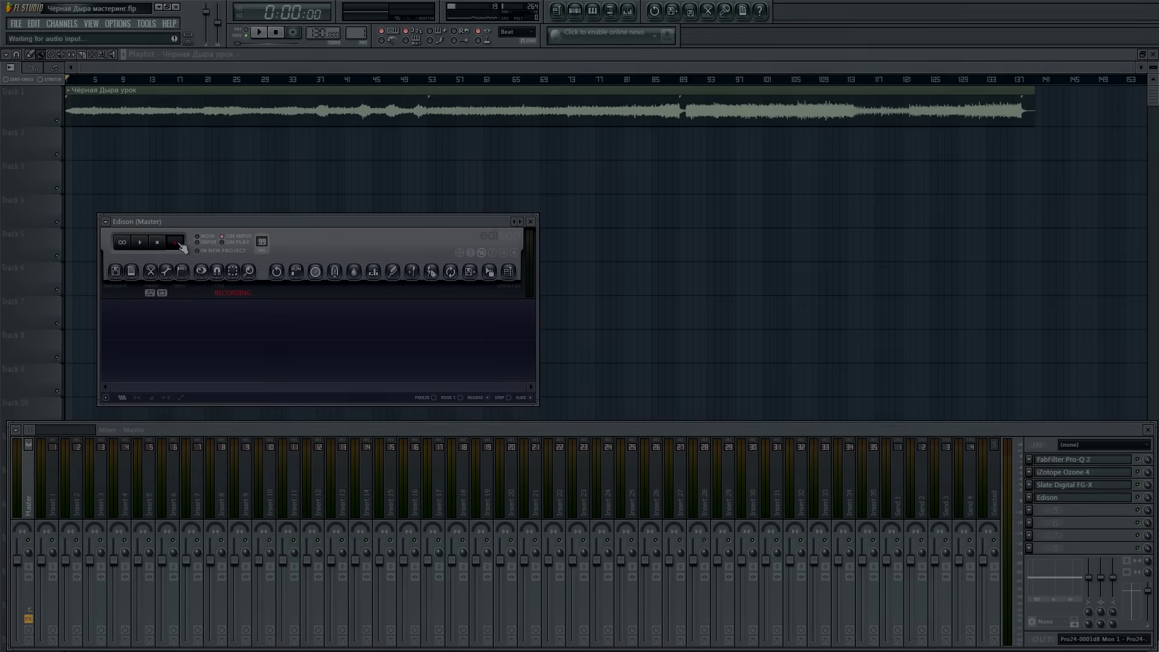
{"action": "left_click", "coordinate": [260, 32]}
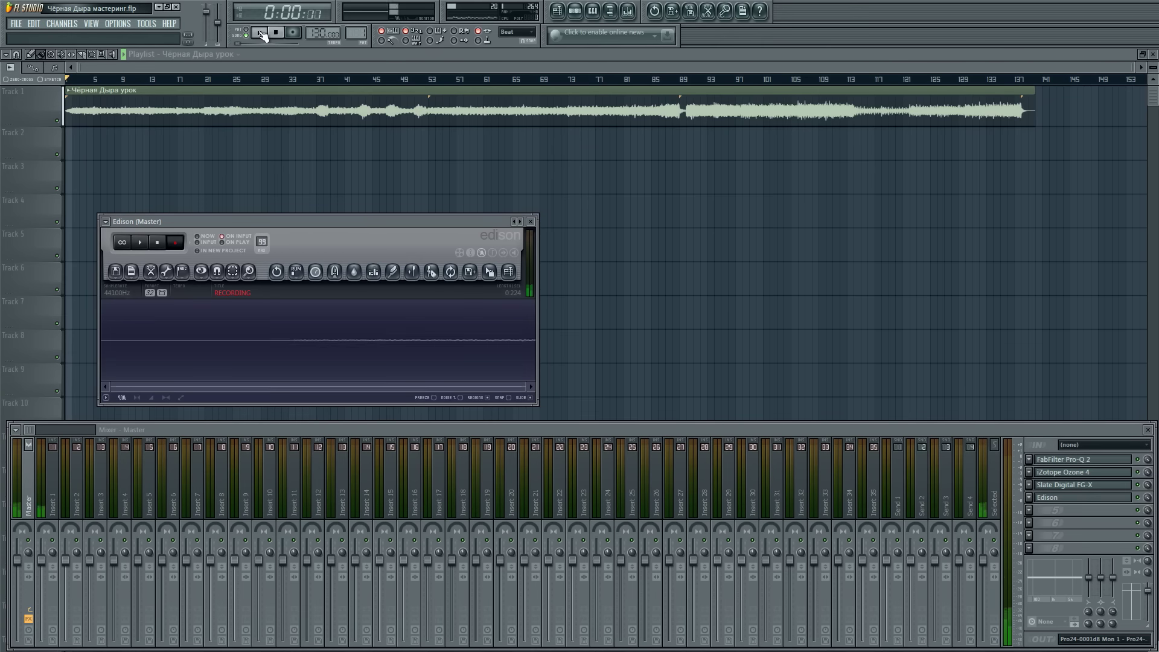
{"action": "left_click", "coordinate": [220, 71]}
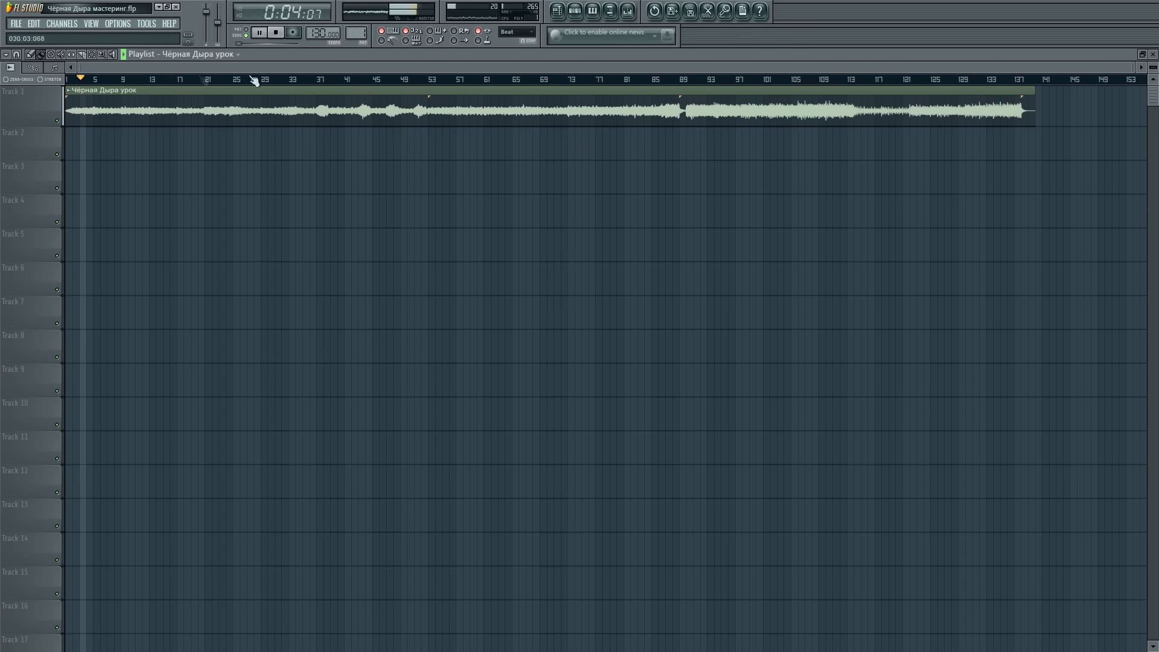
- Examine the opening part of the Чёрная Дыра урок clip's waveform up close
{"action": "scroll", "coordinate": [151, 71], "scroll_direction": "up", "scroll_amount": 3}
{"action": "left_click_drag", "start_coordinate": [179, 70], "coordinate": [107, 69]}
{"action": "key", "text": "F9"}
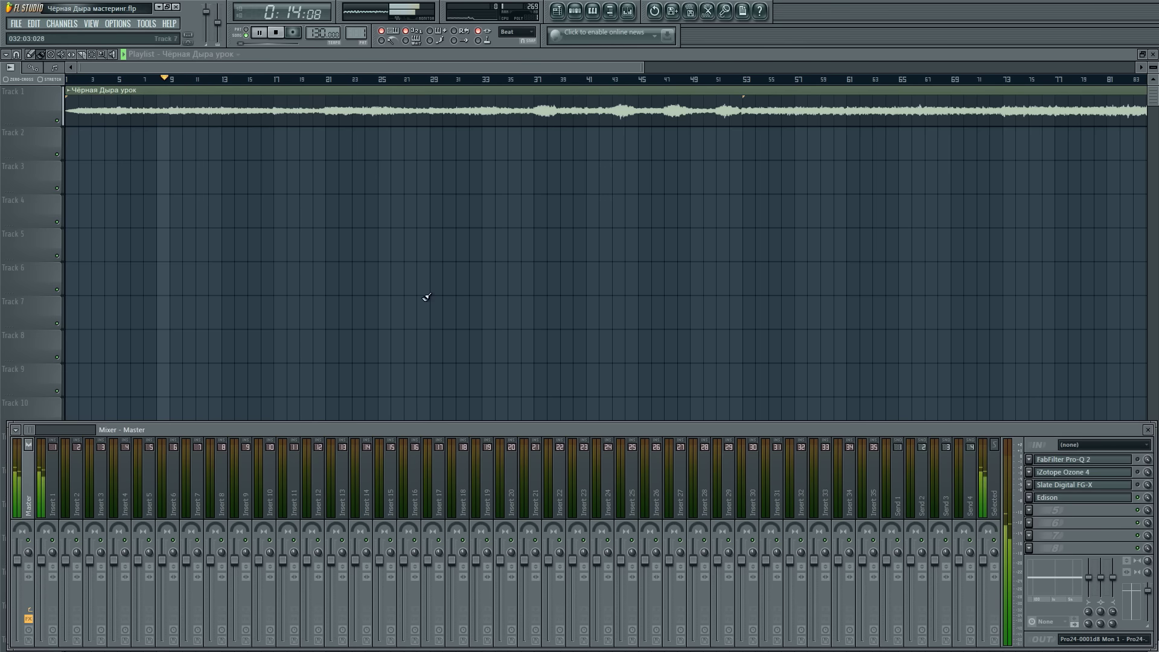
{"action": "scroll", "coordinate": [198, 66], "scroll_direction": "up", "scroll_amount": 3}
{"action": "left_click_drag", "start_coordinate": [198, 66], "coordinate": [91, 67]}
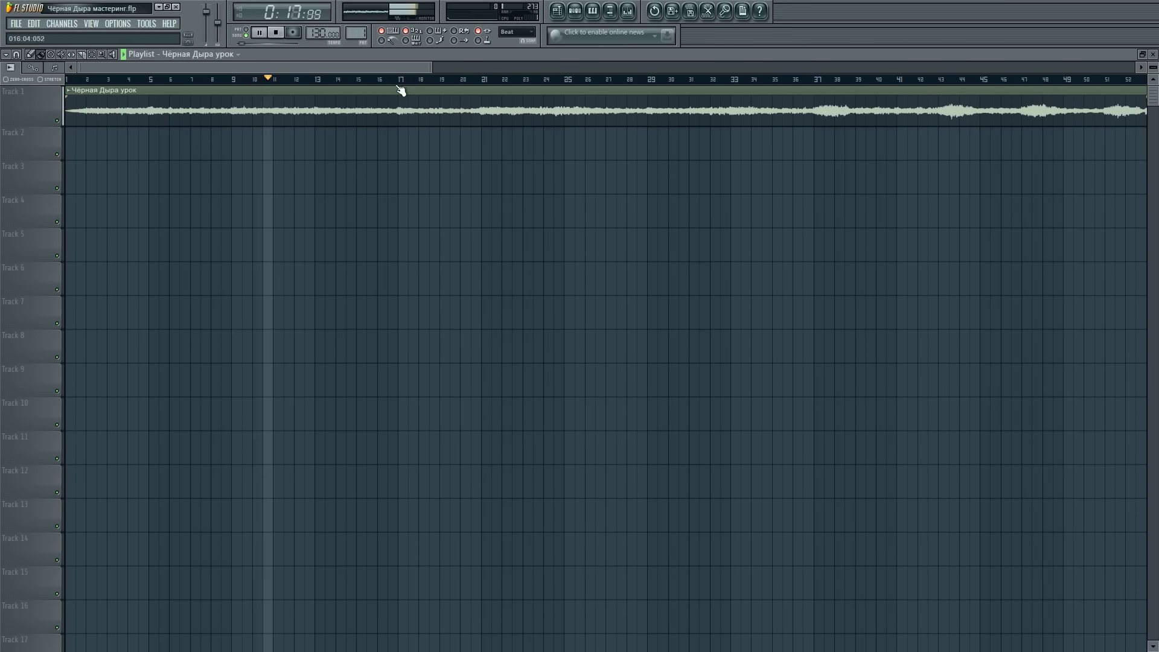
- Jump playback to about bar 37 and to the louder section just after bar 89
{"action": "scroll", "coordinate": [401, 91], "scroll_direction": "down", "scroll_amount": 3}
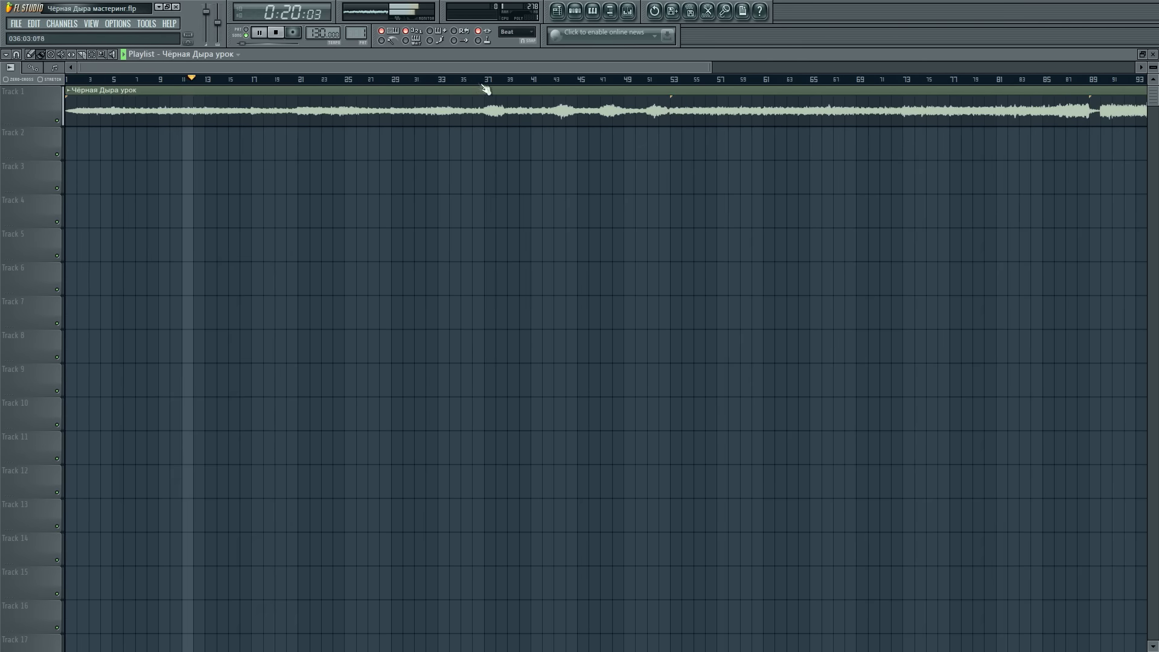
{"action": "left_click", "coordinate": [482, 81]}
{"action": "left_click_drag", "start_coordinate": [526, 67], "coordinate": [650, 64]}
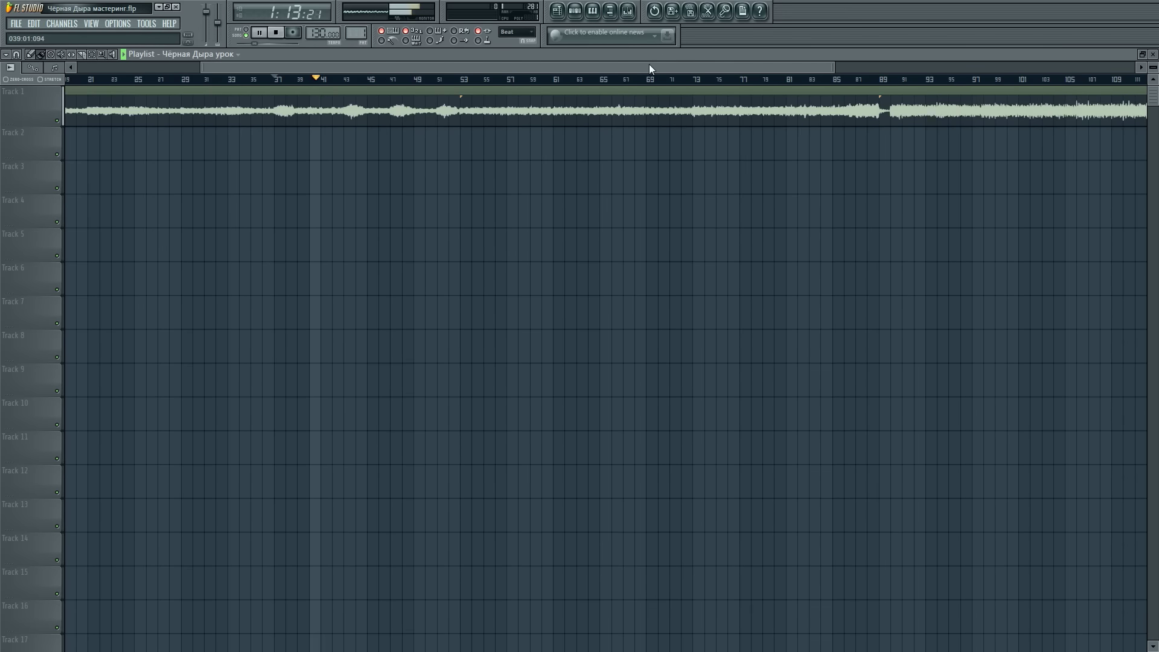
{"action": "left_click_drag", "start_coordinate": [650, 64], "coordinate": [831, 71]}
{"action": "left_click", "coordinate": [549, 88]}
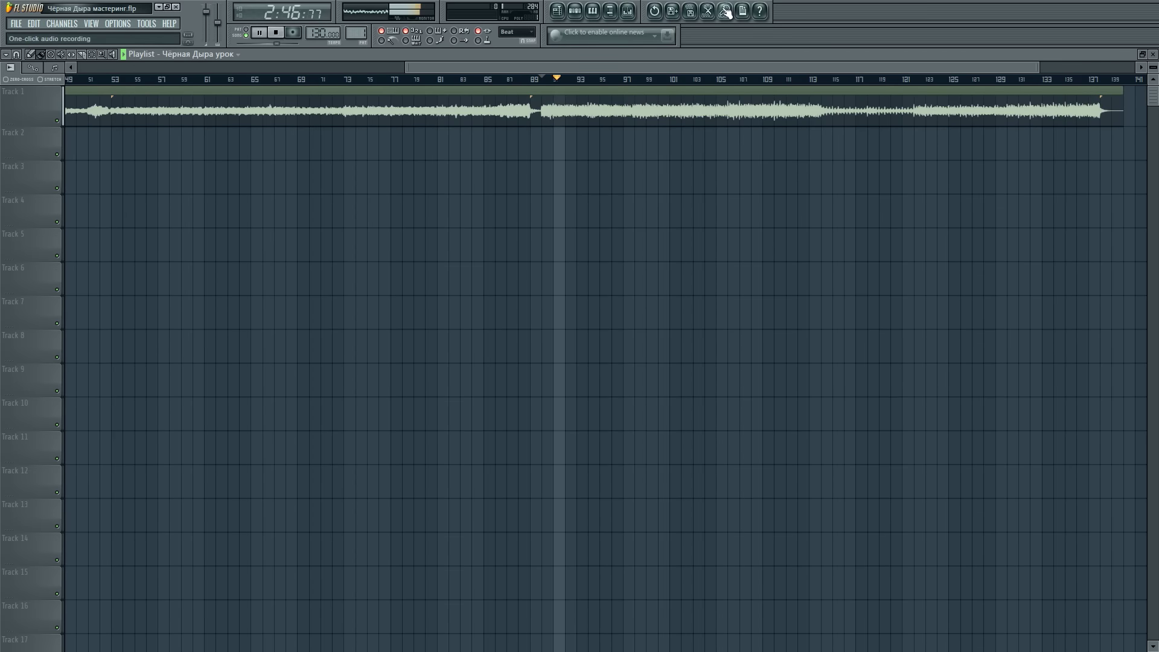
- Close the playlist, and open and enable FabFilter Pro-Q 2 on the Master
{"action": "left_click", "coordinate": [1140, 55]}
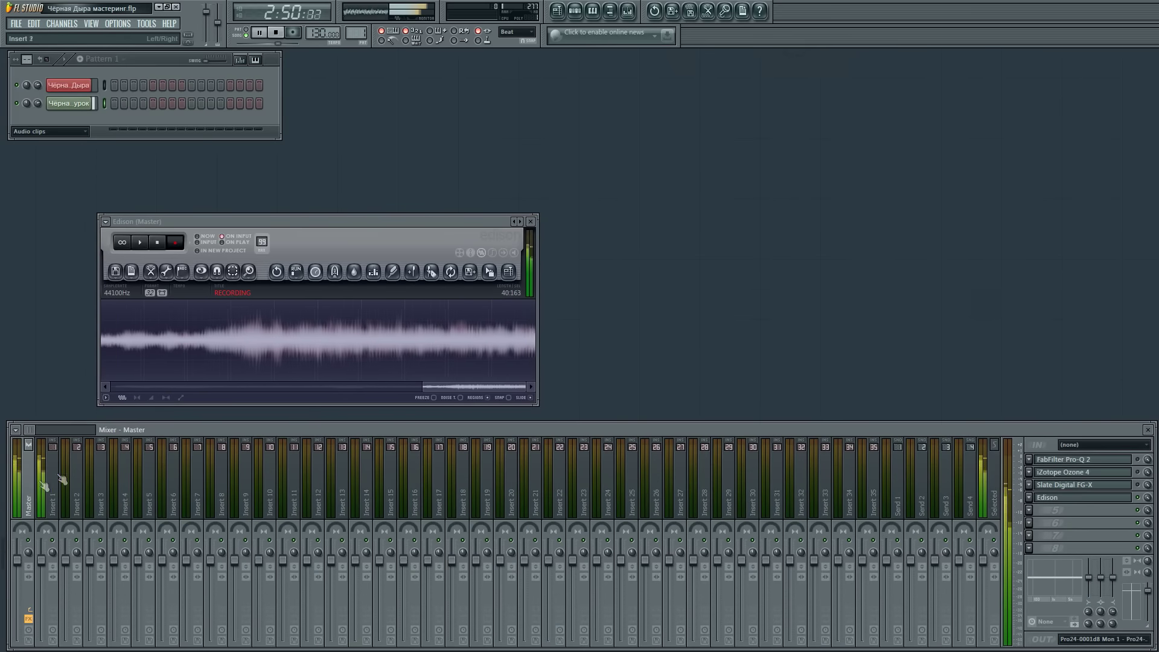
{"action": "left_click", "coordinate": [1084, 462]}
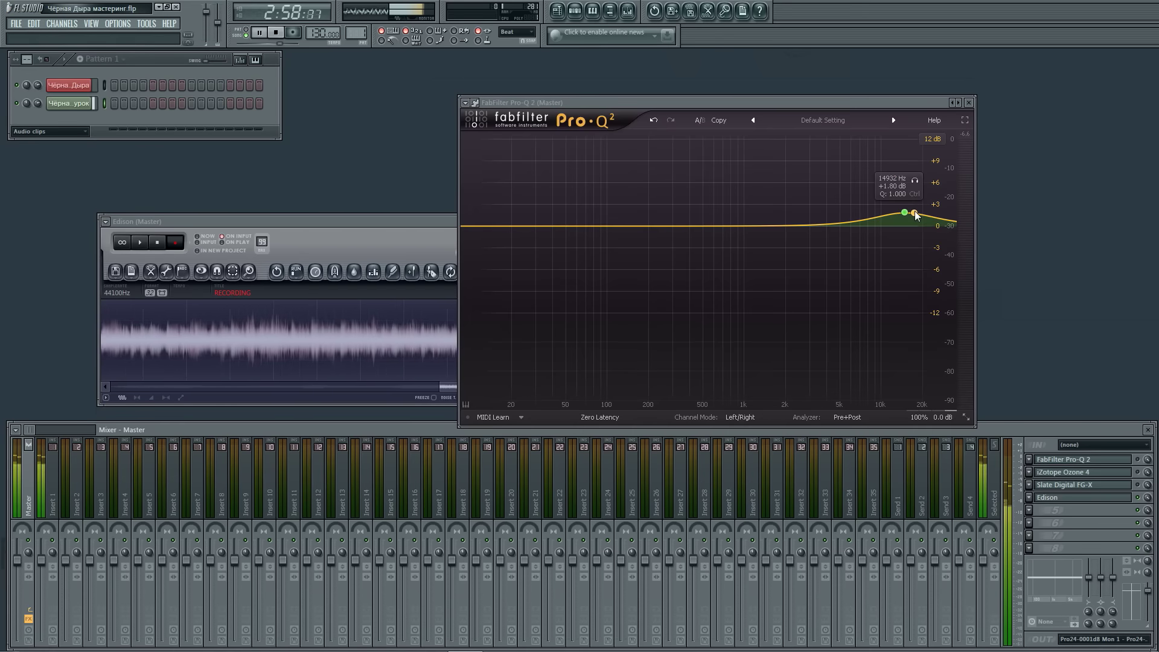
{"action": "left_click", "coordinate": [1140, 462]}
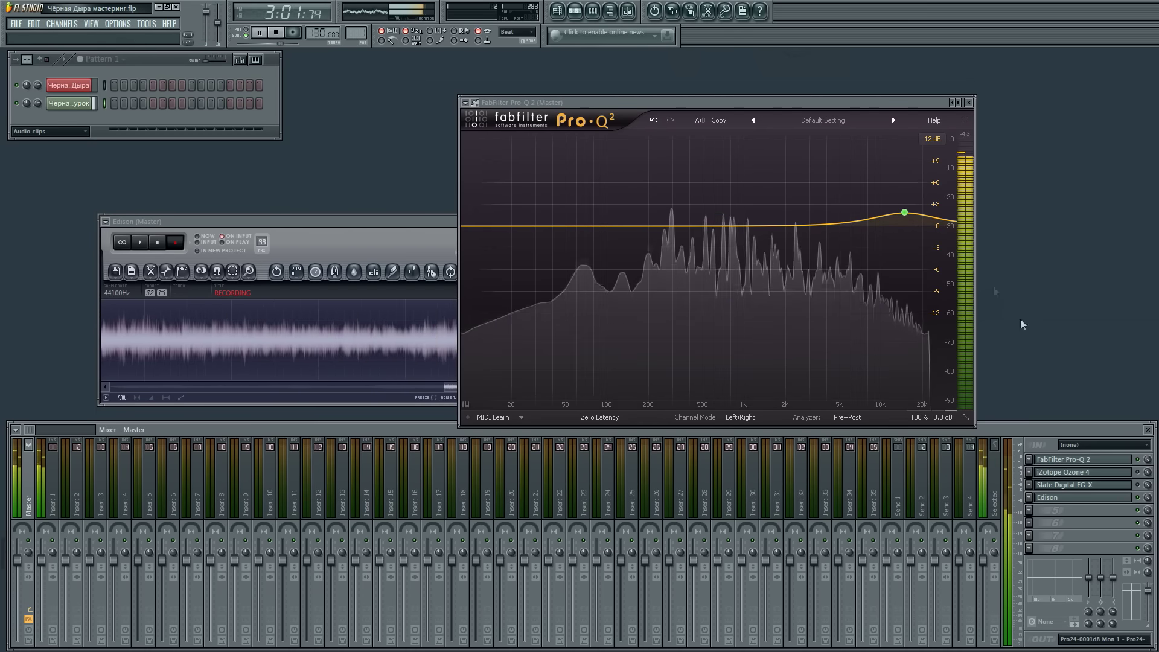
- Expand Pro-Q 2 to full screen and delete its 14932 Hz bell band
{"action": "left_click", "coordinate": [965, 122]}
{"action": "right_click", "coordinate": [1034, 239]}
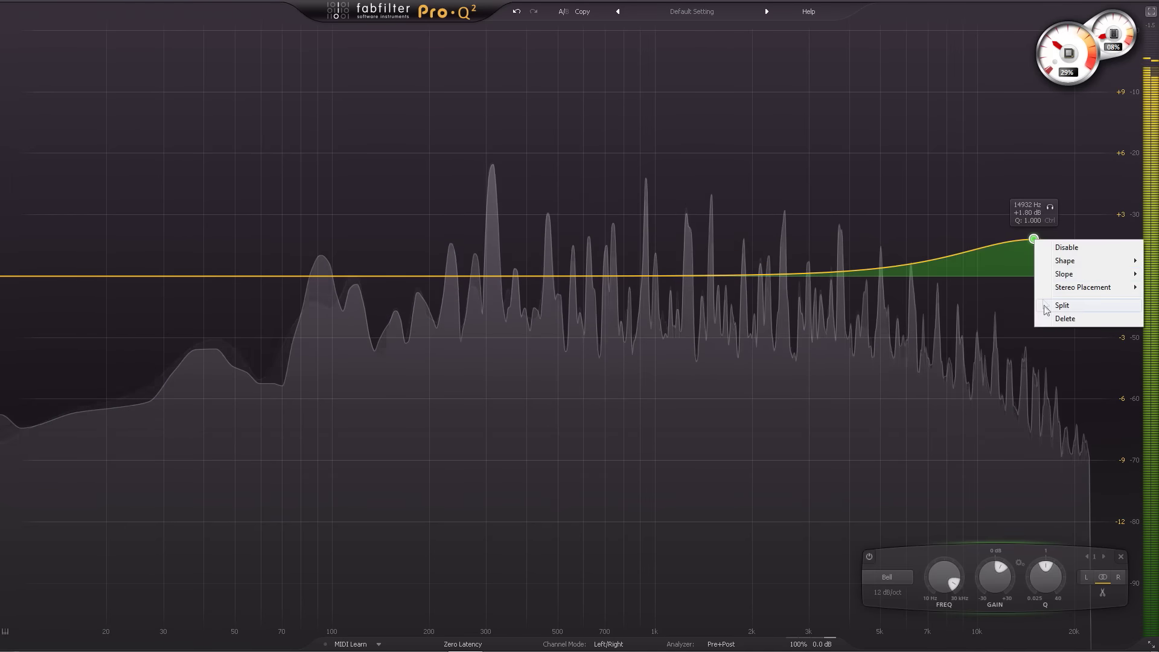
{"action": "left_click", "coordinate": [1065, 318]}
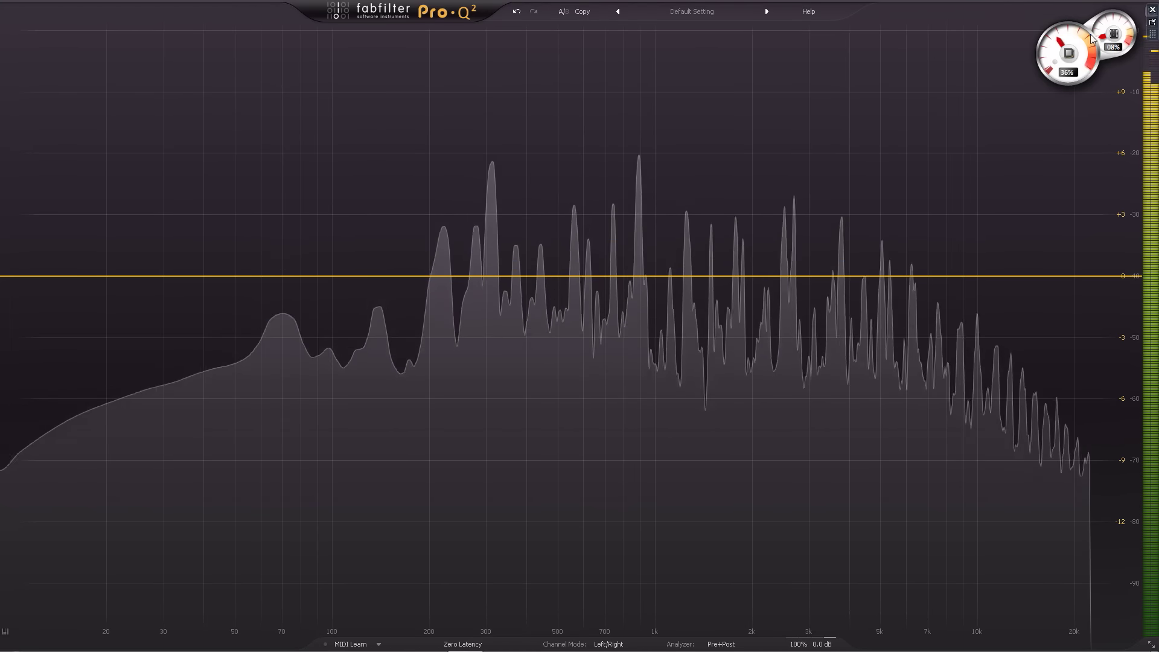
{"action": "left_click", "coordinate": [1153, 10]}
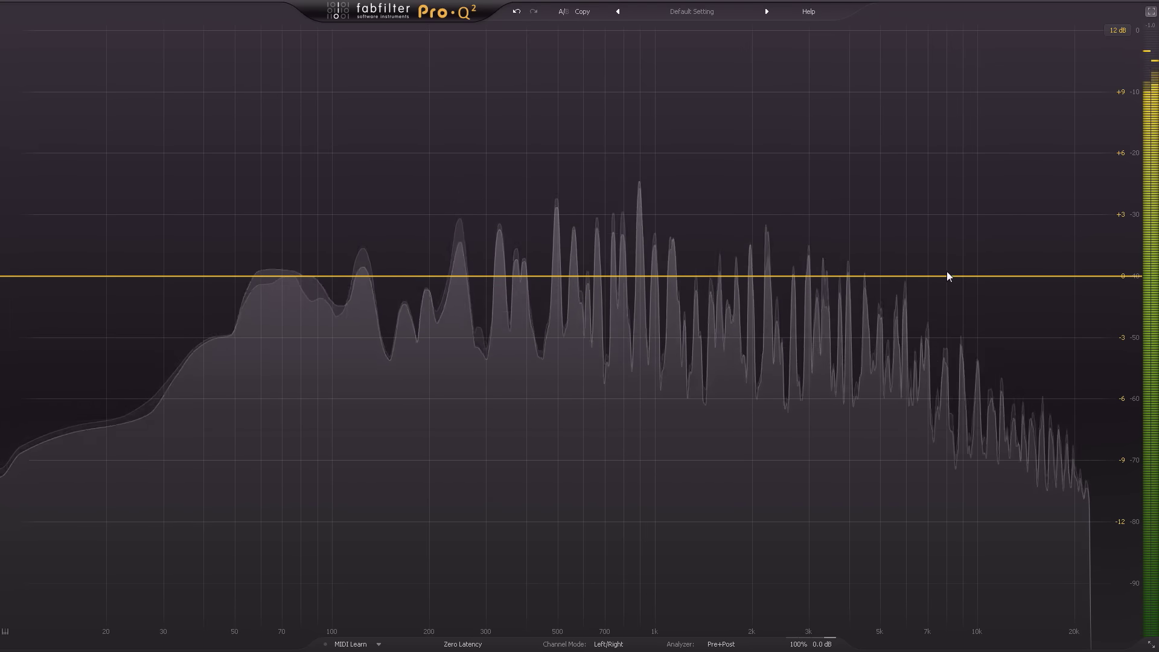
- Try a bell band cutting about 3.15 dB near 14.7 kHz, and delete it
{"action": "left_click_drag", "start_coordinate": [936, 276], "coordinate": [1031, 302]}
{"action": "right_click", "coordinate": [1032, 301]}
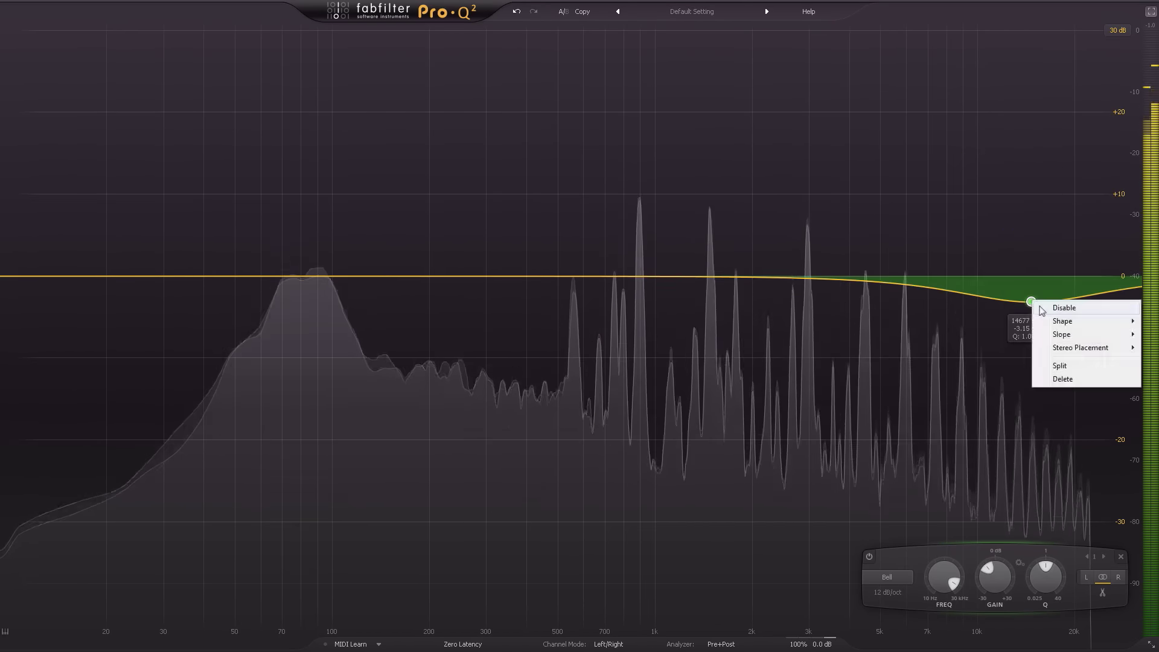
{"action": "left_click", "coordinate": [1040, 308]}
{"action": "right_click", "coordinate": [1029, 299]}
{"action": "left_click", "coordinate": [1054, 381]}
- Try a high-shelf band of about +1.40 dB near 15.3 kHz with Q 0.300, and delete it
{"action": "left_click", "coordinate": [1036, 270]}
{"action": "right_click", "coordinate": [1036, 270]}
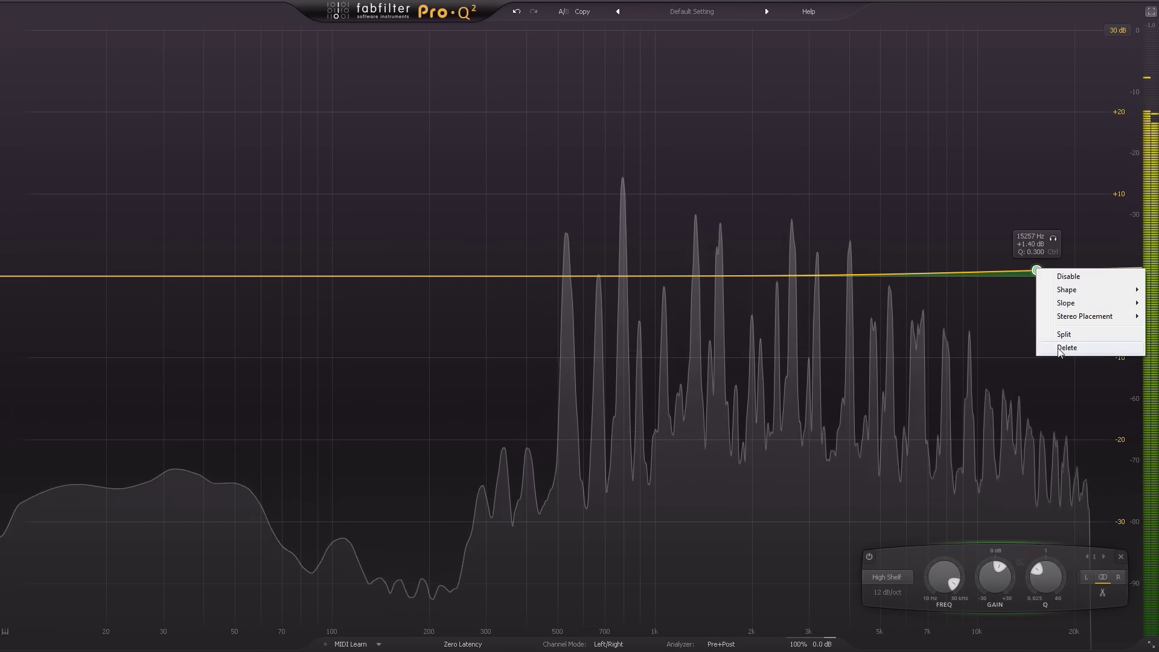
{"action": "left_click", "coordinate": [1061, 348]}
- Add a bell band boosting about 1.84 dB near 16 kHz and close Pro-Q 2
{"action": "left_click_drag", "start_coordinate": [937, 276], "coordinate": [1043, 263]}
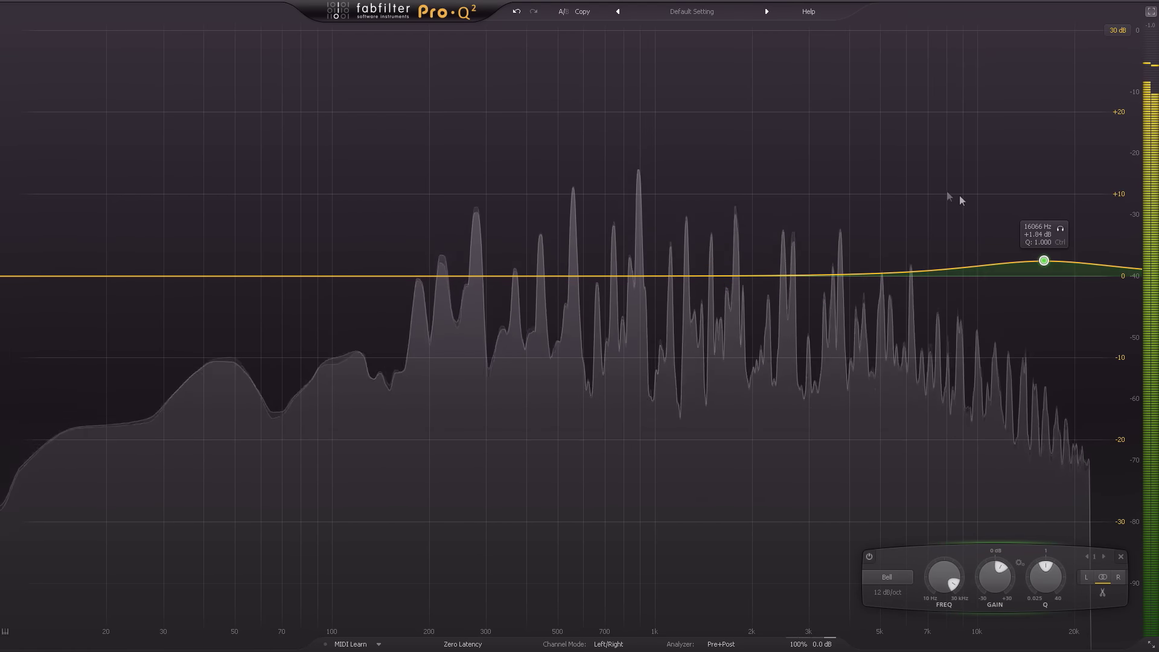
{"action": "key", "text": "Escape"}
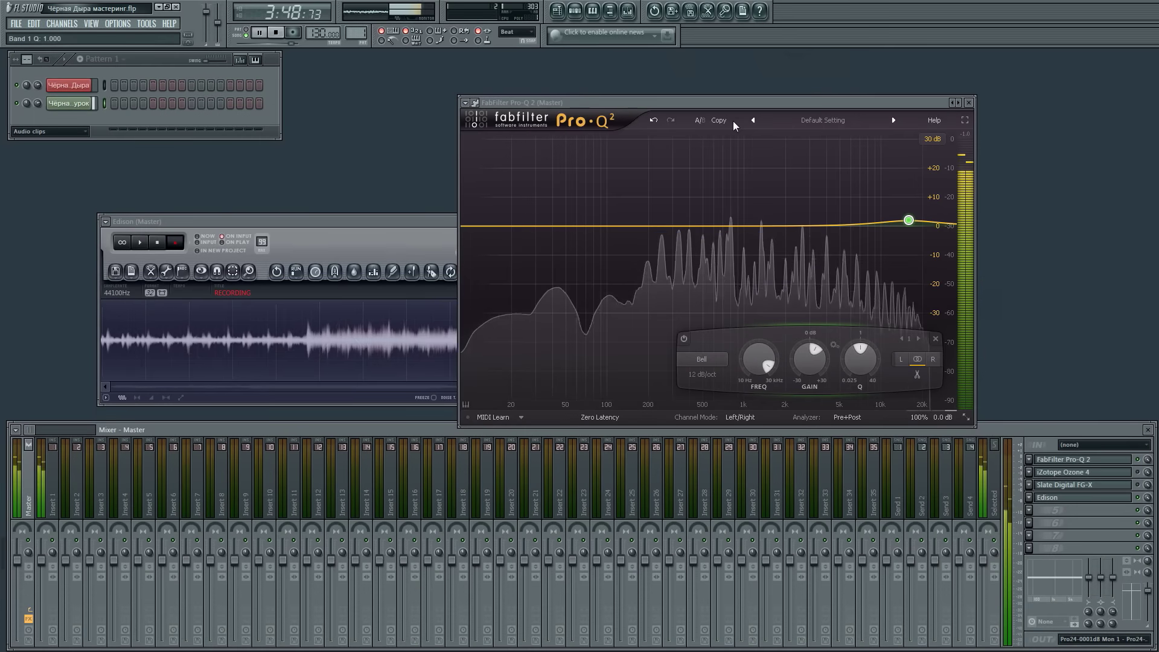
{"action": "left_click", "coordinate": [969, 102]}
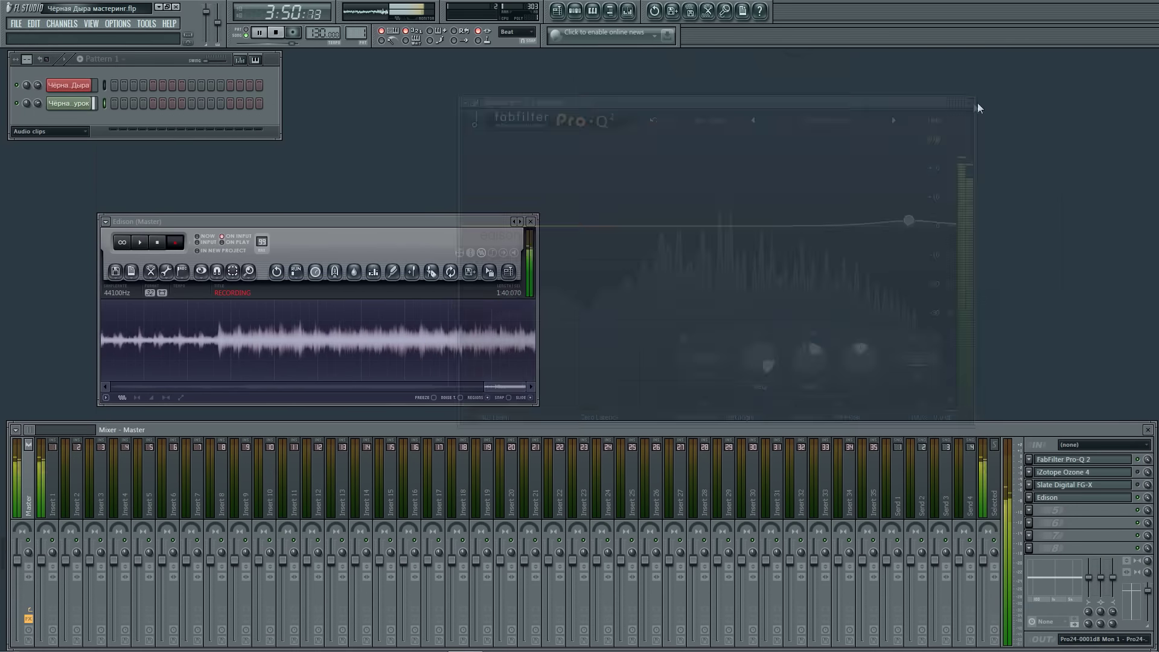
- Open iZotope Ozone 4 on the Master and dismiss its Preset Manager without choosing a preset
{"action": "left_click", "coordinate": [1087, 474]}
{"action": "left_click_drag", "start_coordinate": [572, 233], "coordinate": [802, 98]}
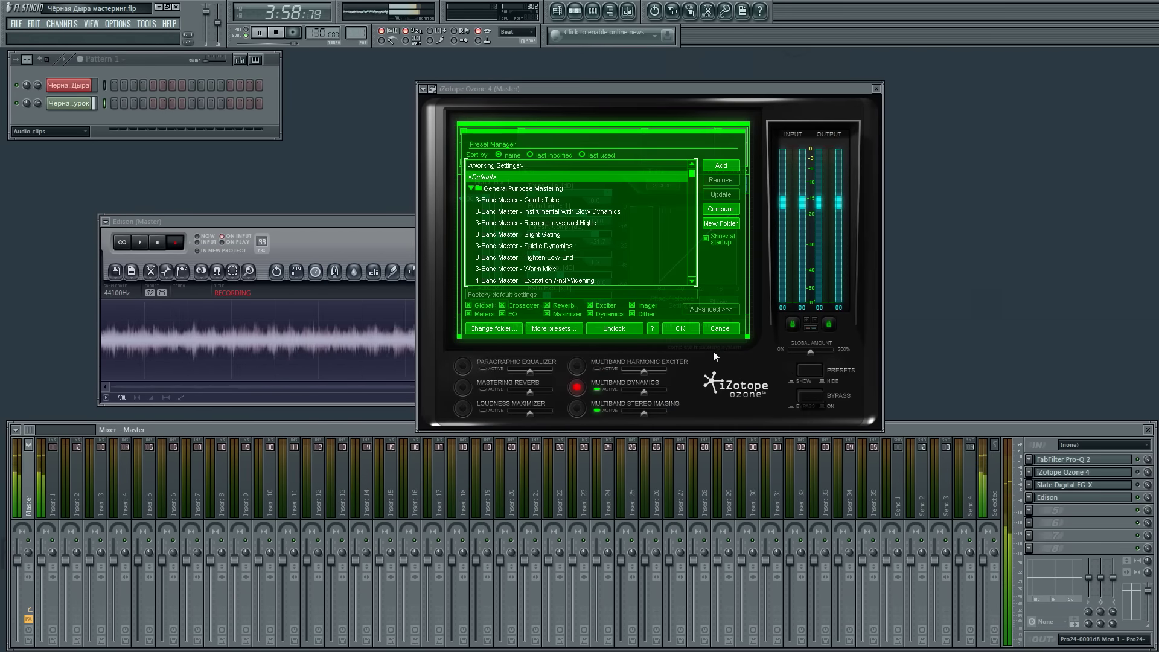
{"action": "left_click", "coordinate": [719, 328]}
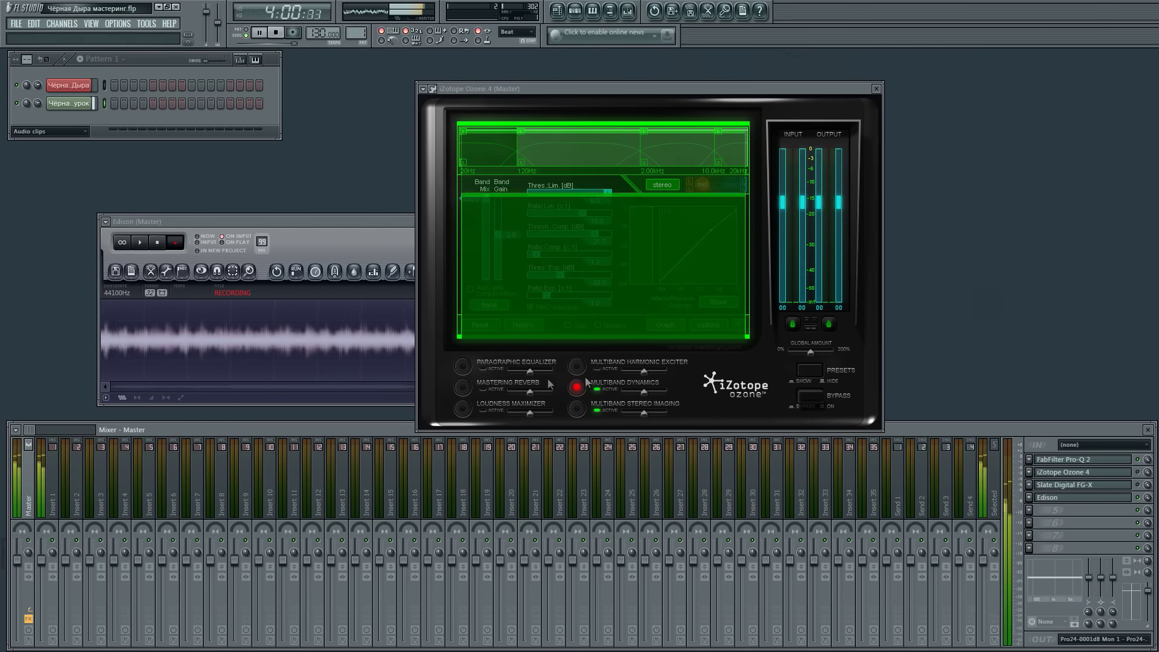
- Turn off Ozone's Multiband Dynamics and Multiband Stereo Imaging modules and stop playback
{"action": "left_click", "coordinate": [598, 389]}
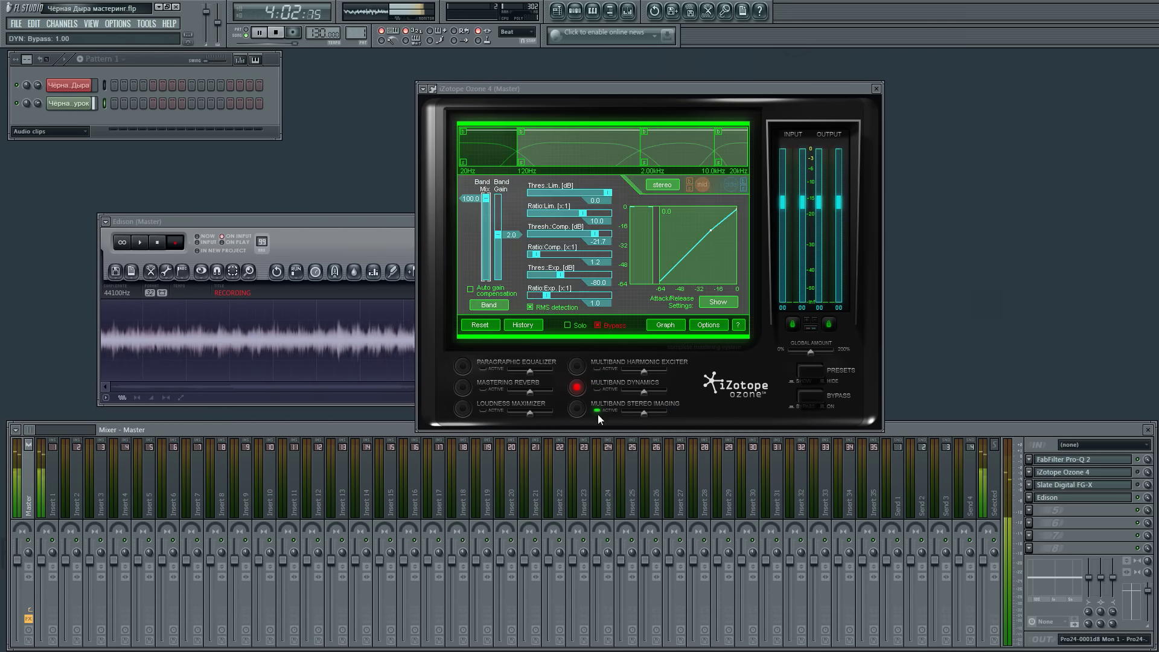
{"action": "left_click", "coordinate": [275, 33]}
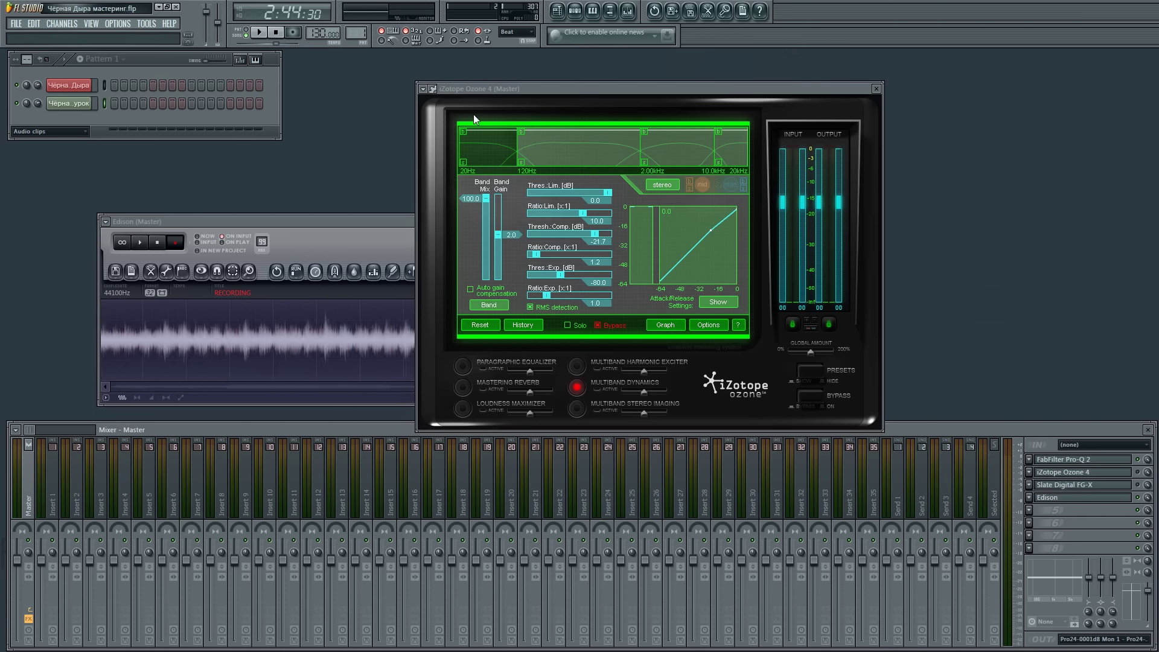
- Open the Playlist and switch the Ozone 4 window's Detached option off and back on
{"action": "left_click_drag", "start_coordinate": [520, 89], "coordinate": [678, 71]}
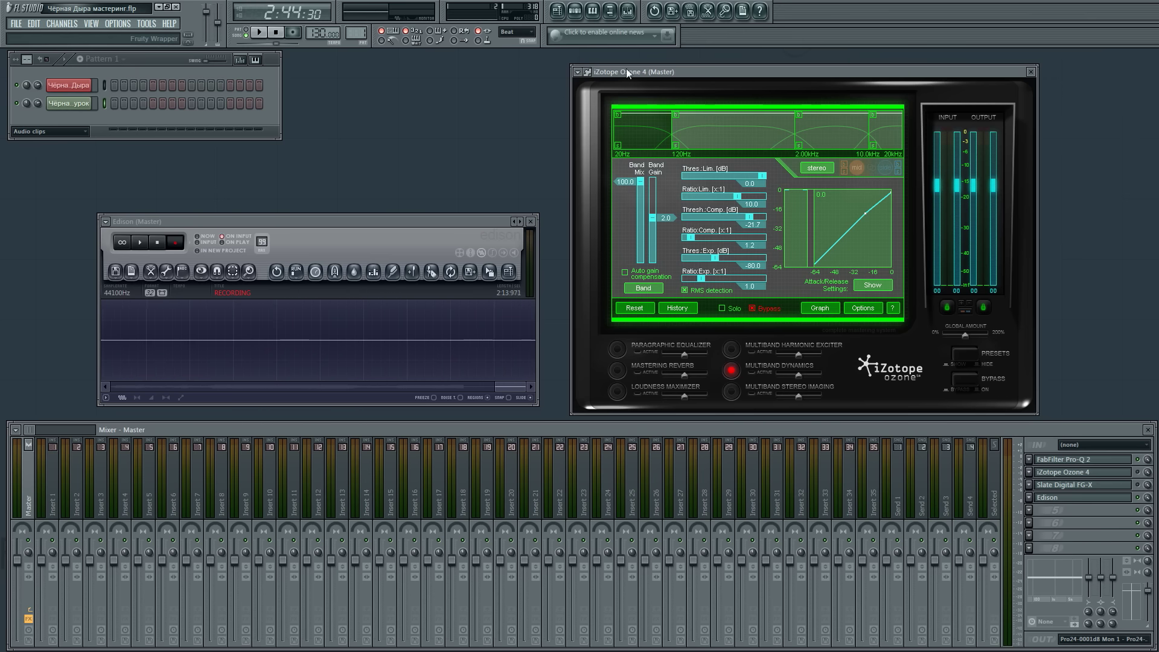
{"action": "left_click_drag", "start_coordinate": [656, 71], "coordinate": [643, 60]}
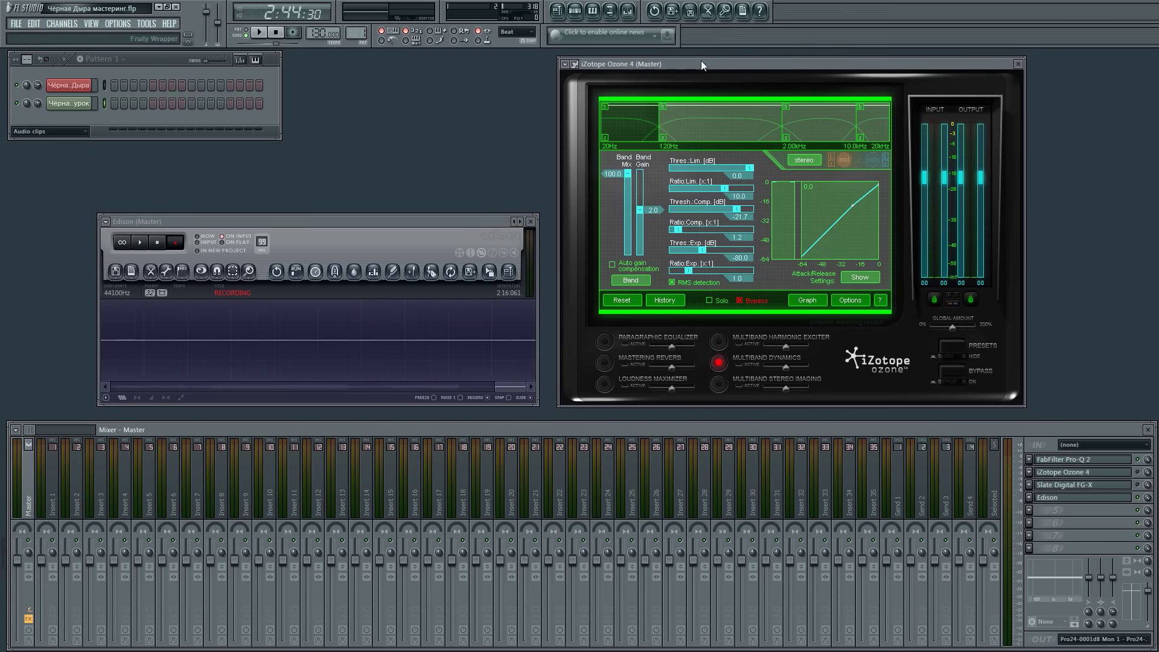
{"action": "left_click", "coordinate": [557, 10]}
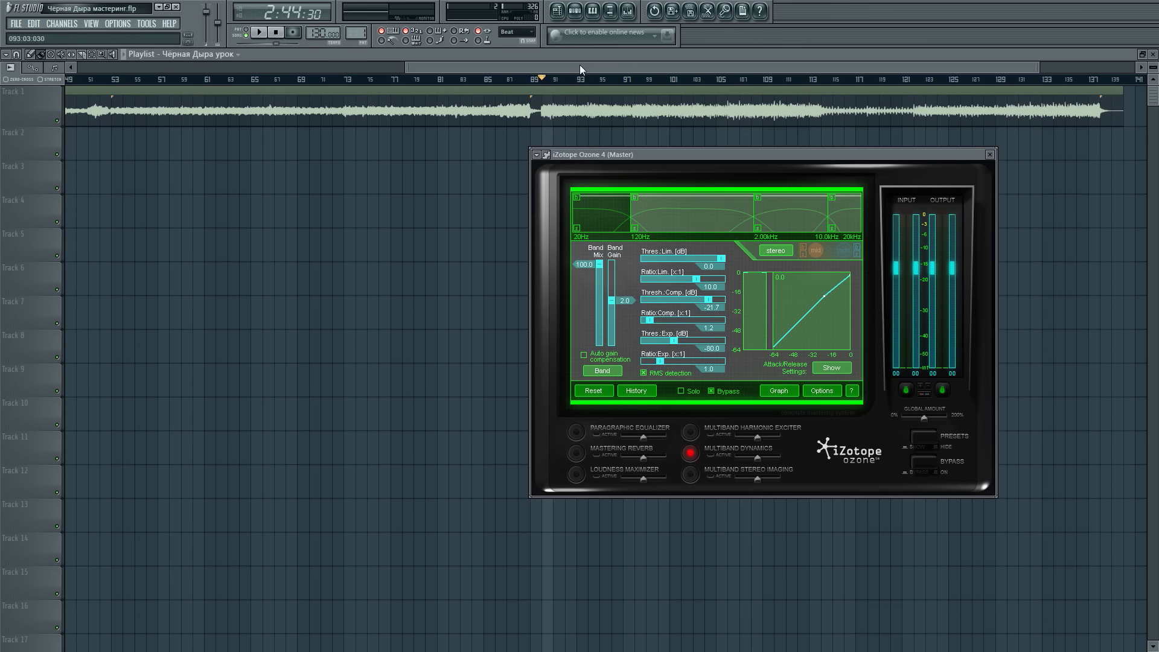
{"action": "left_click", "coordinate": [537, 156]}
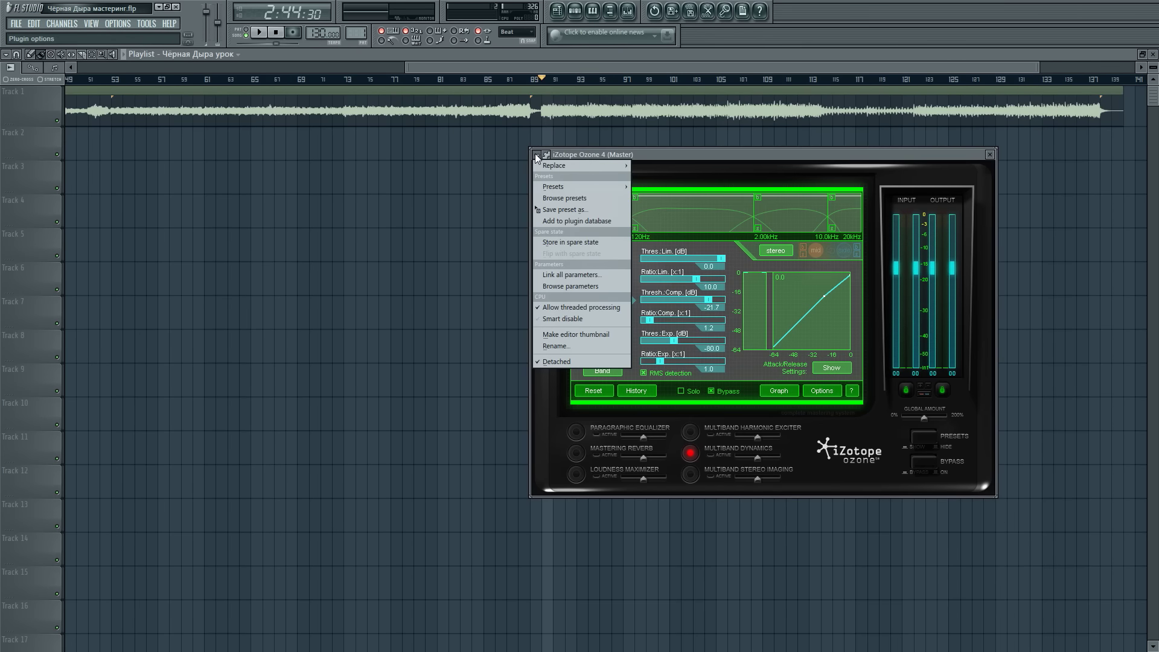
{"action": "left_click", "coordinate": [552, 363]}
{"action": "left_click", "coordinate": [537, 154]}
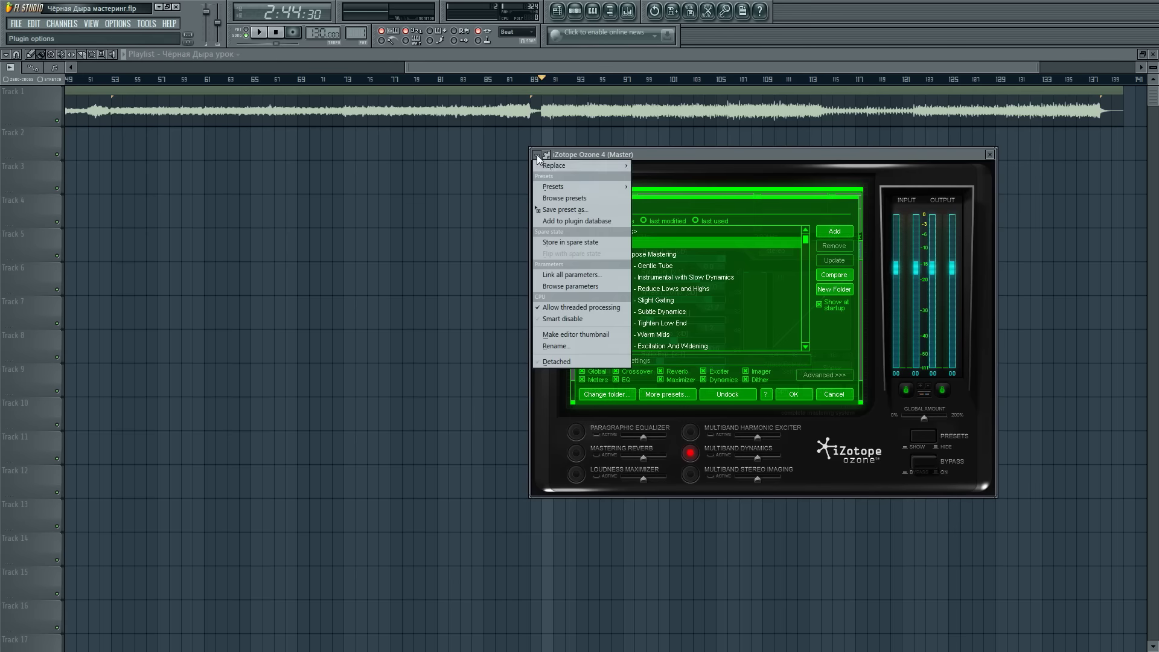
{"action": "left_click", "coordinate": [544, 359]}
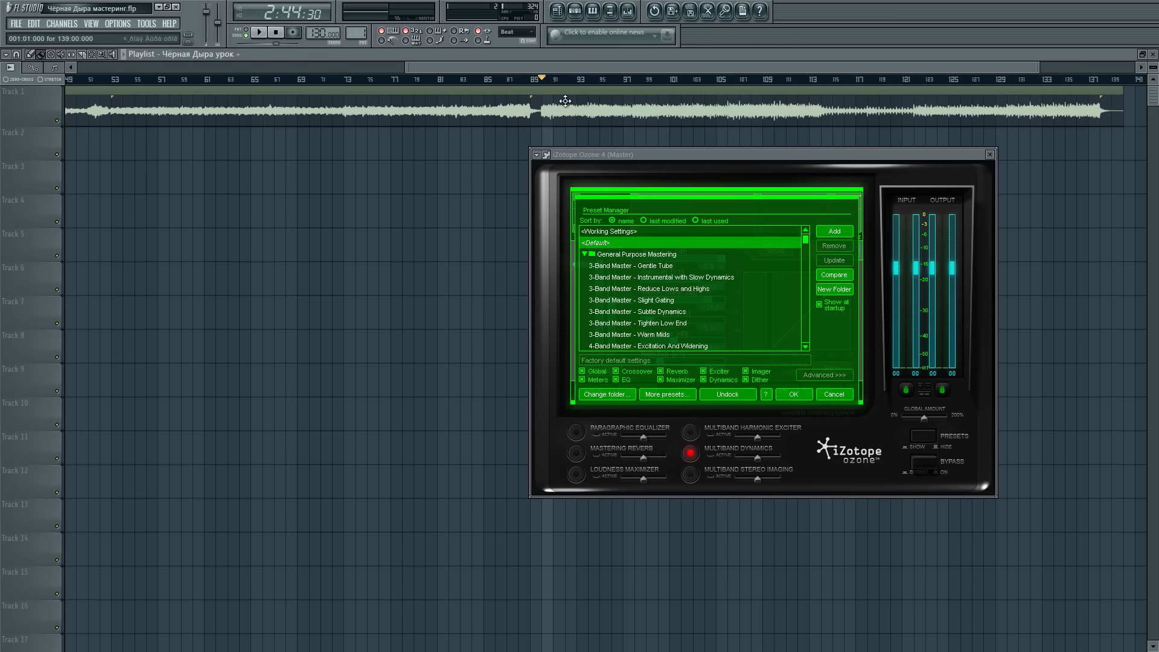
- Turn off detachment for the Ozone 4 window again, hide the Playlist, and re-enable Detached
{"action": "left_click_drag", "start_coordinate": [563, 72], "coordinate": [537, 90]}
{"action": "left_click", "coordinate": [537, 155]}
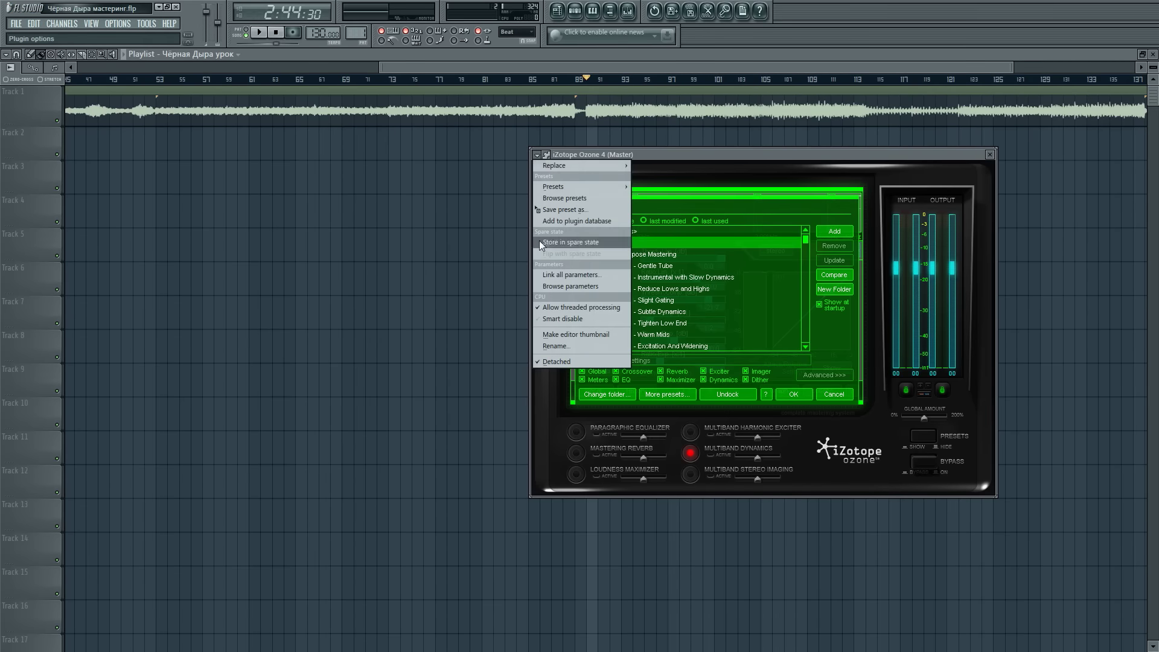
{"action": "left_click", "coordinate": [538, 155]}
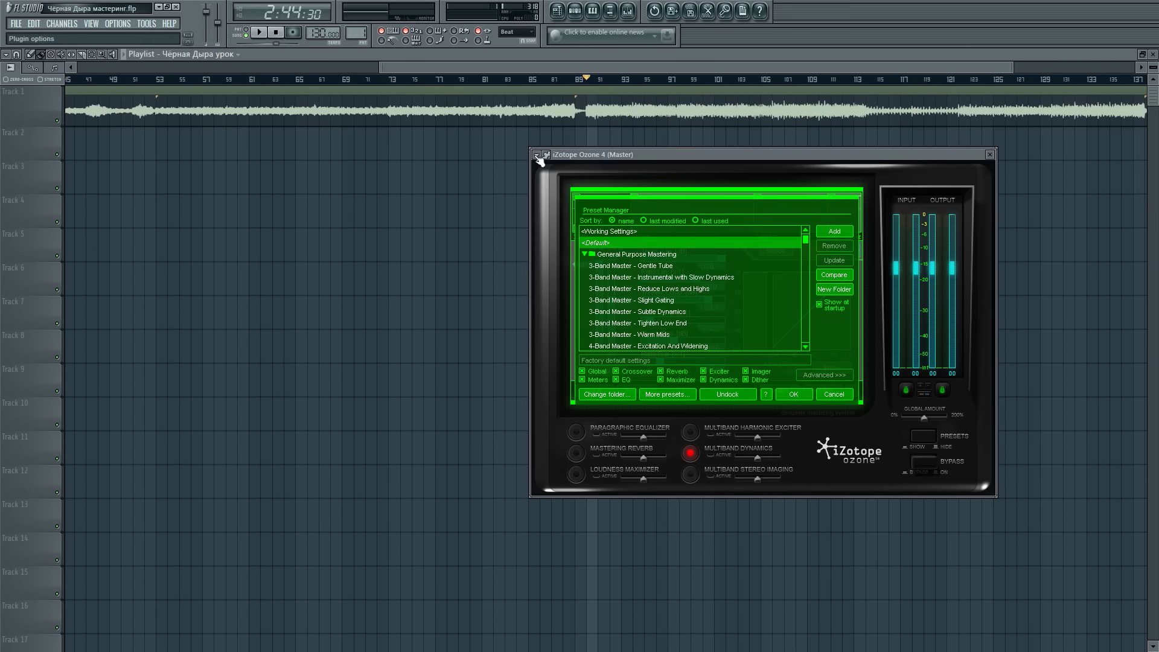
{"action": "left_click", "coordinate": [537, 154]}
{"action": "left_click", "coordinate": [537, 154]}
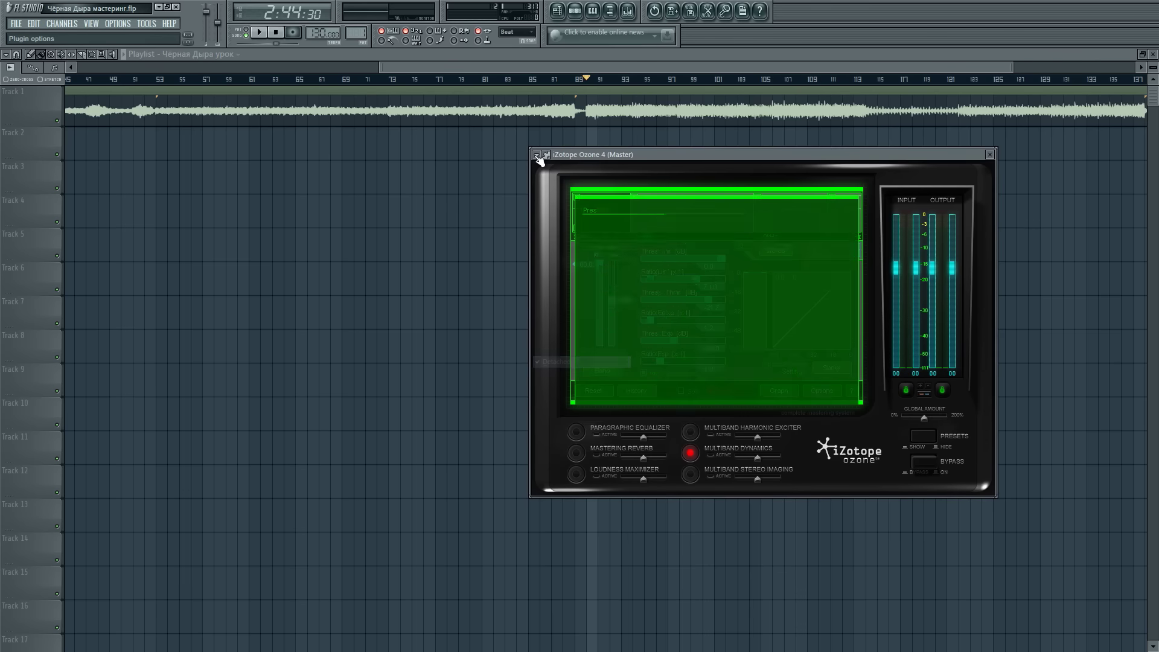
{"action": "left_click_drag", "start_coordinate": [618, 70], "coordinate": [556, 67]}
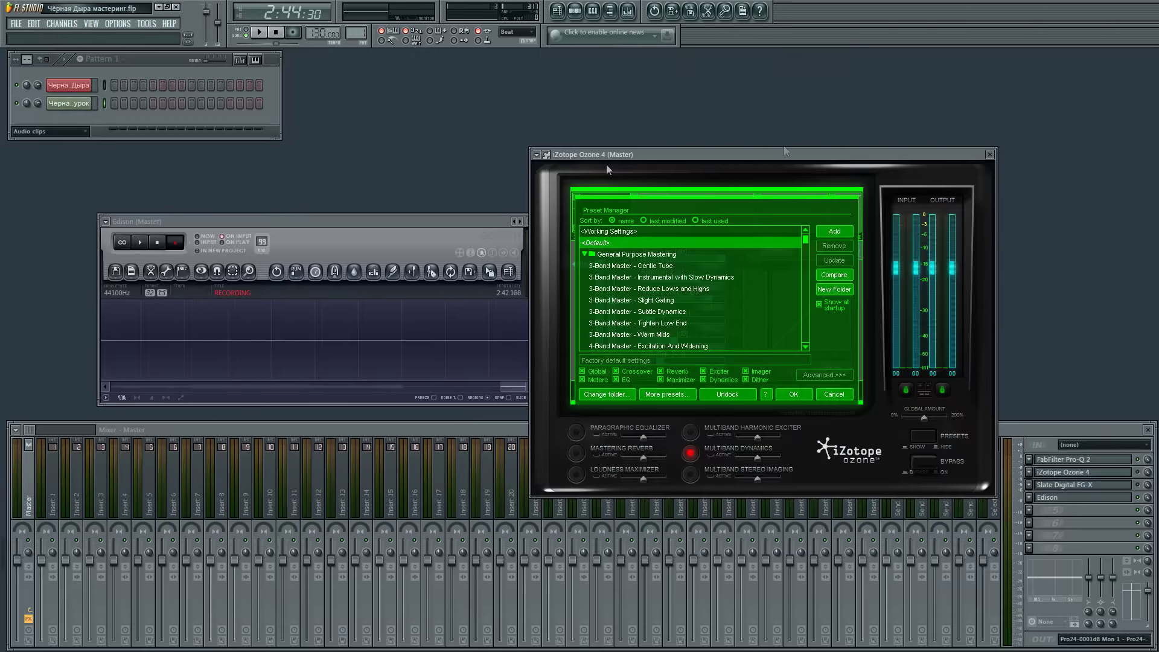
{"action": "left_click", "coordinate": [547, 155]}
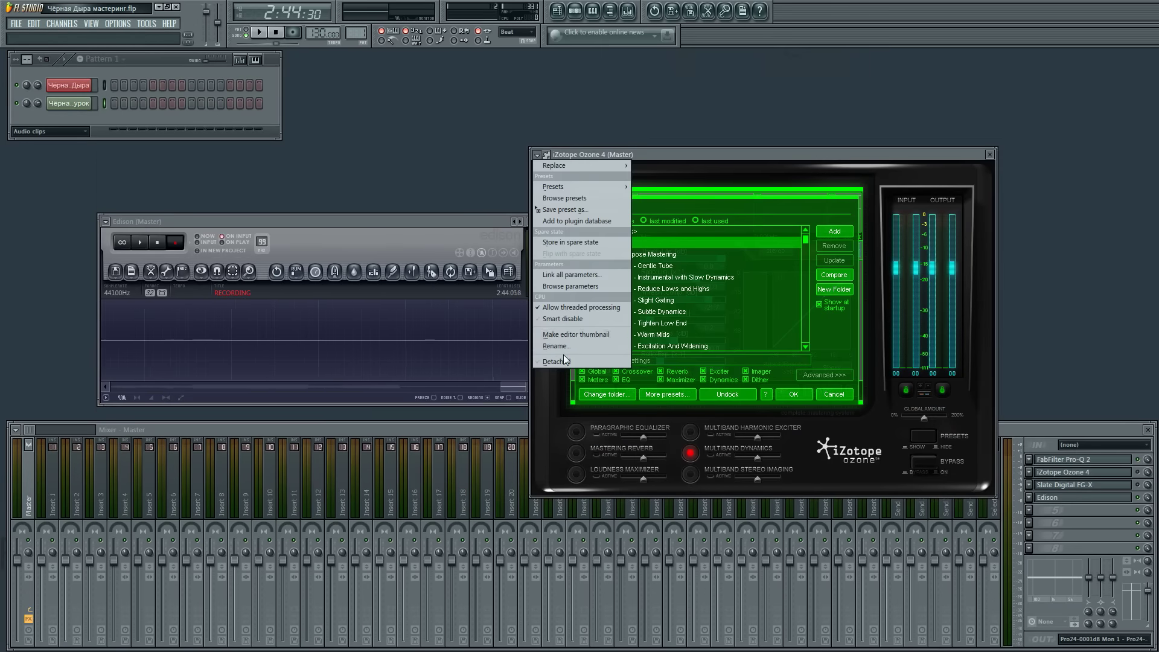
{"action": "left_click", "coordinate": [563, 361]}
- Show the Playlist with the Ozone 4 window placed over it and play the track from near bar 89
{"action": "left_click_drag", "start_coordinate": [748, 157], "coordinate": [779, 126]}
{"action": "left_click", "coordinate": [557, 12]}
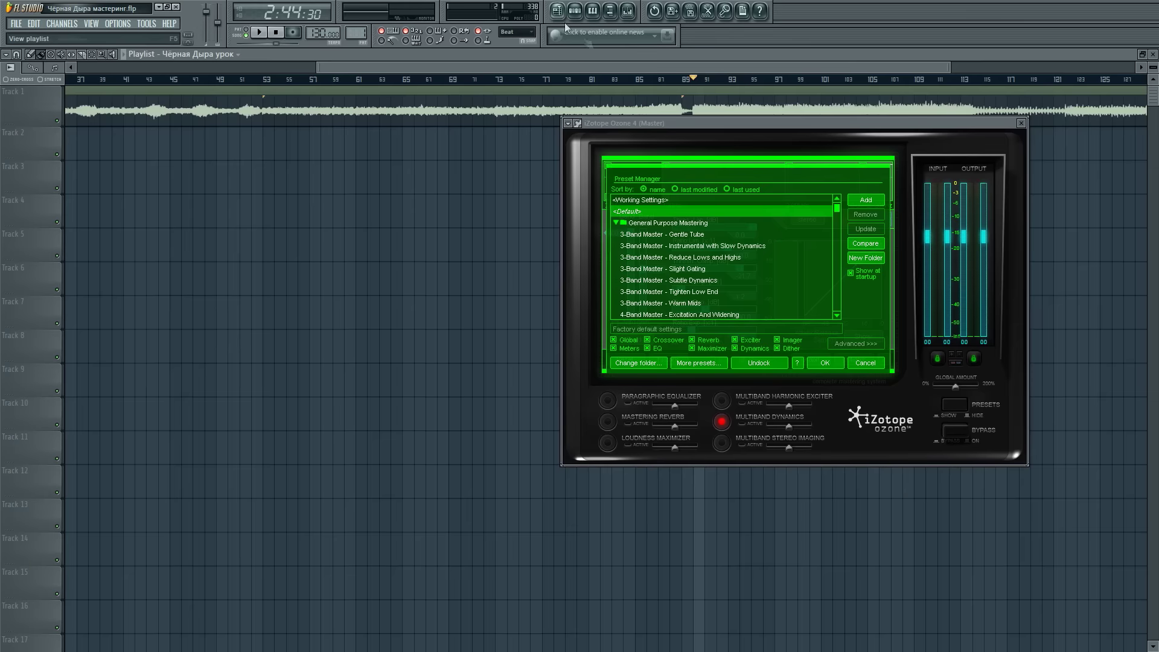
{"action": "left_click_drag", "start_coordinate": [657, 125], "coordinate": [612, 200]}
{"action": "mouse_move", "coordinate": [693, 79]}
{"action": "left_mouse_down"}
{"action": "mouse_move", "coordinate": [705, 79]}
{"action": "mouse_move", "coordinate": [693, 79]}
{"action": "left_mouse_up"}
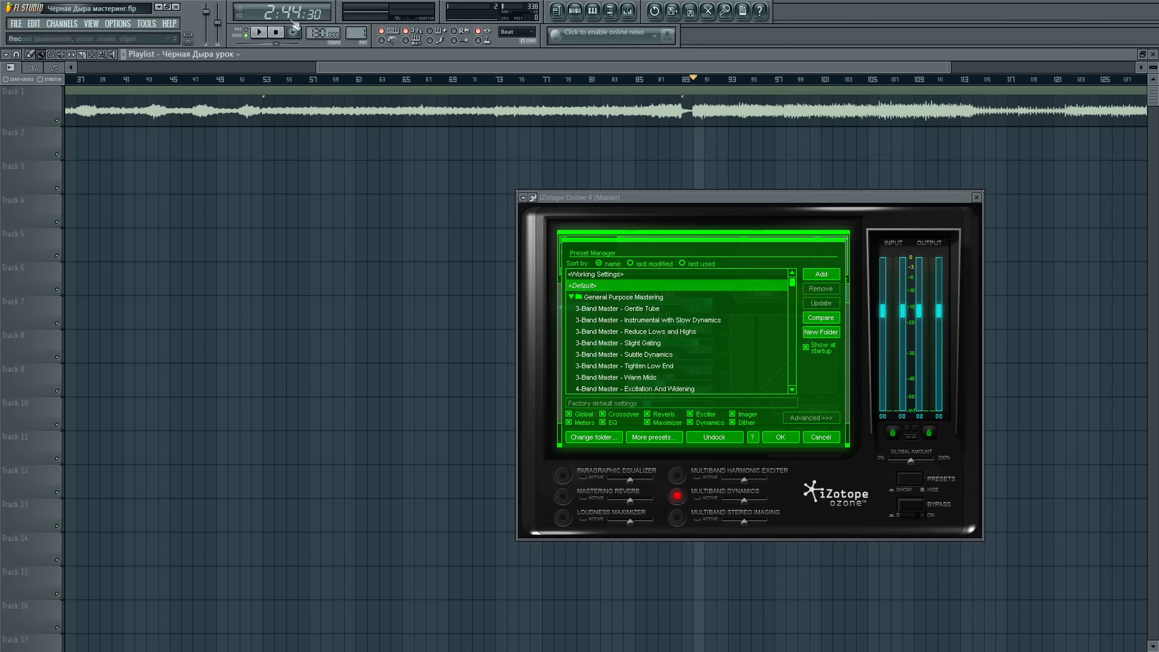
{"action": "left_click", "coordinate": [261, 33]}
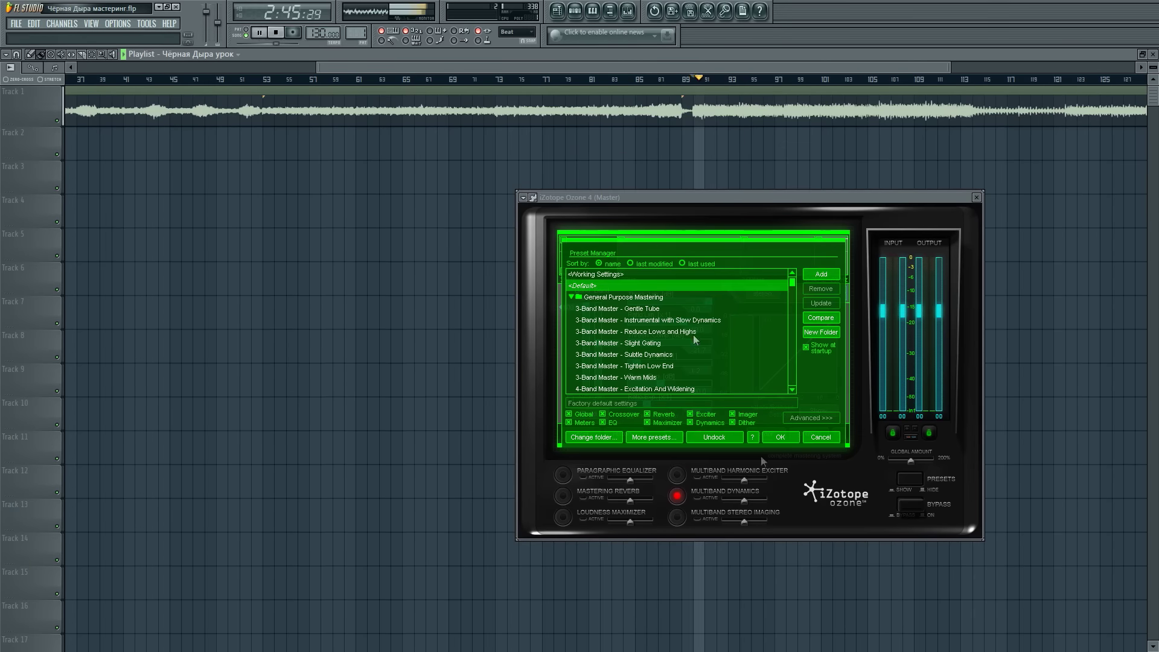
- Activate Multiband Dynamics and enable Ozone 4 in the Master's effect chain, dismissing the Preset Manager without choosing a preset
{"action": "left_click", "coordinate": [698, 496]}
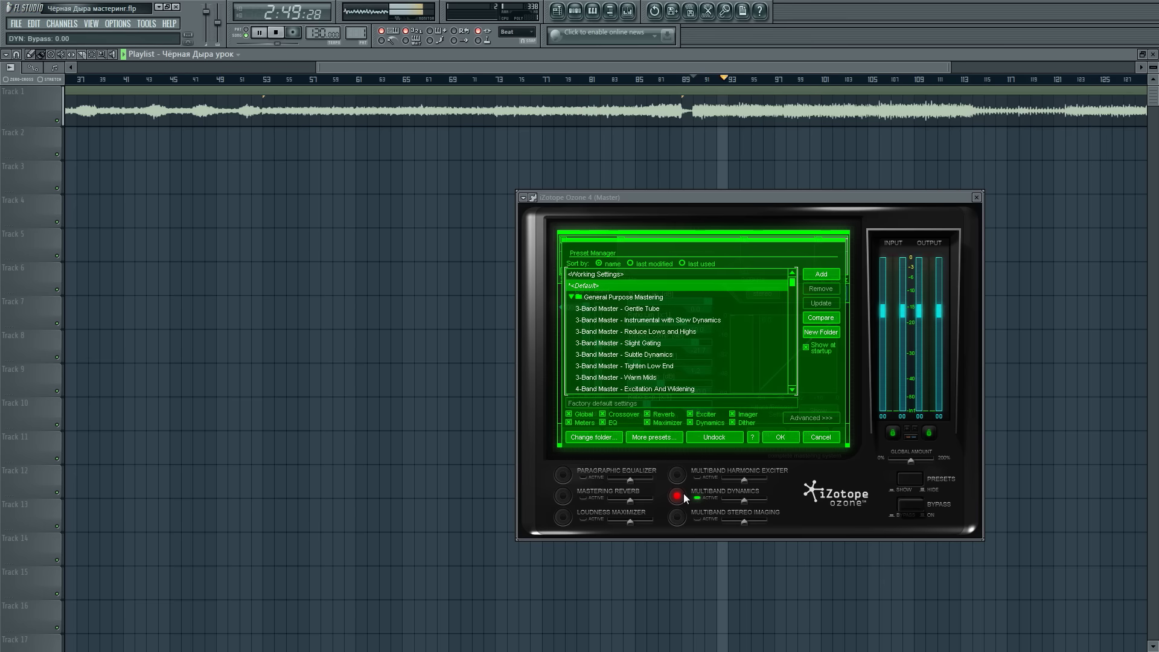
{"action": "left_click", "coordinate": [629, 12]}
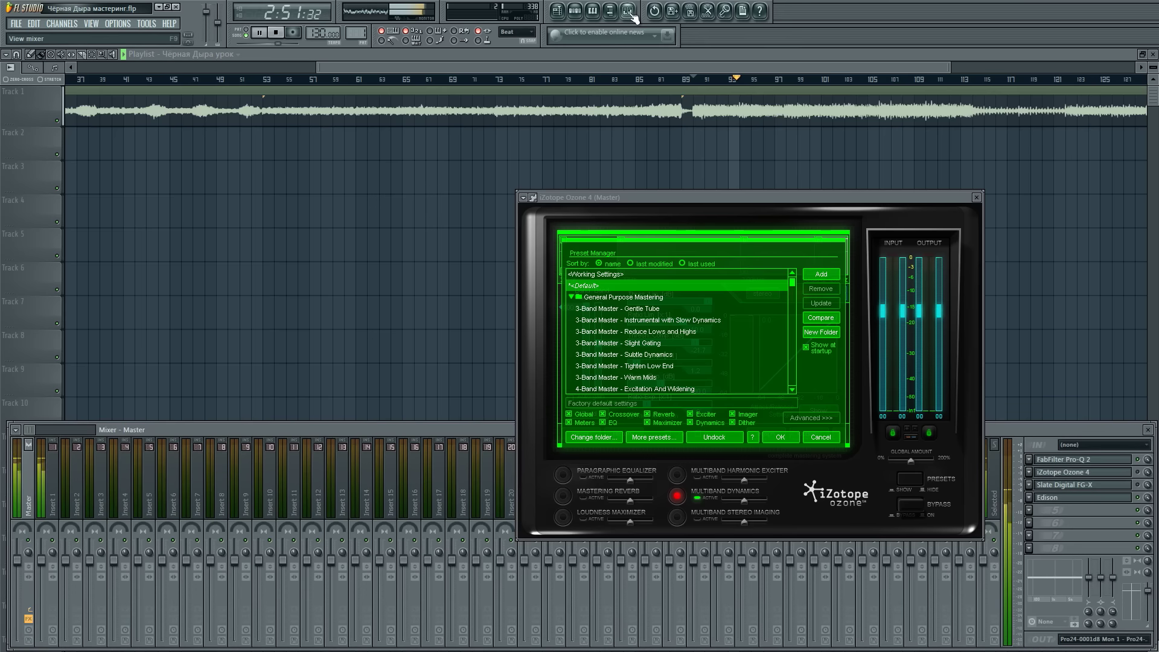
{"action": "left_click", "coordinate": [1138, 473]}
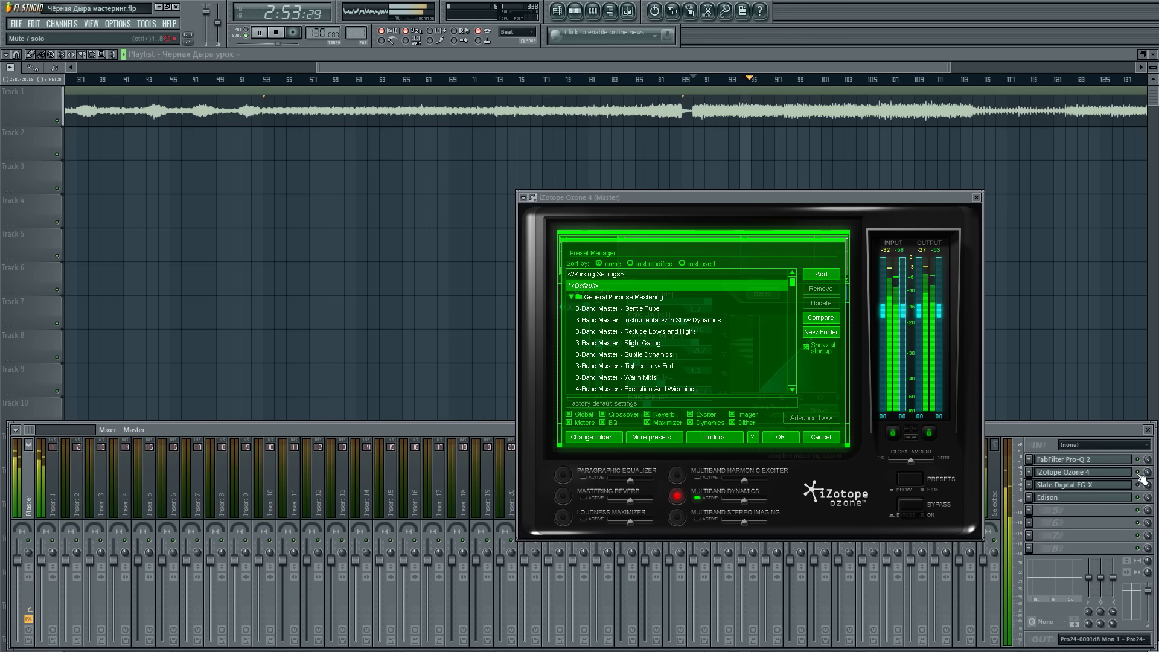
{"action": "left_click_drag", "start_coordinate": [683, 194], "coordinate": [580, 147]}
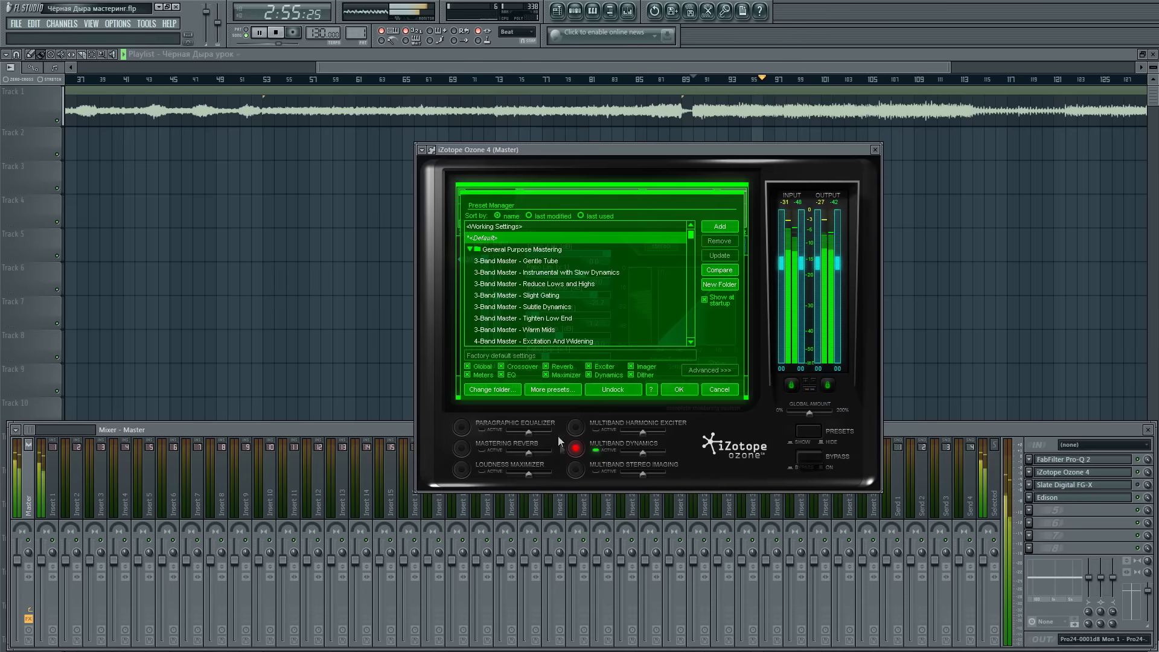
{"action": "left_click", "coordinate": [719, 389]}
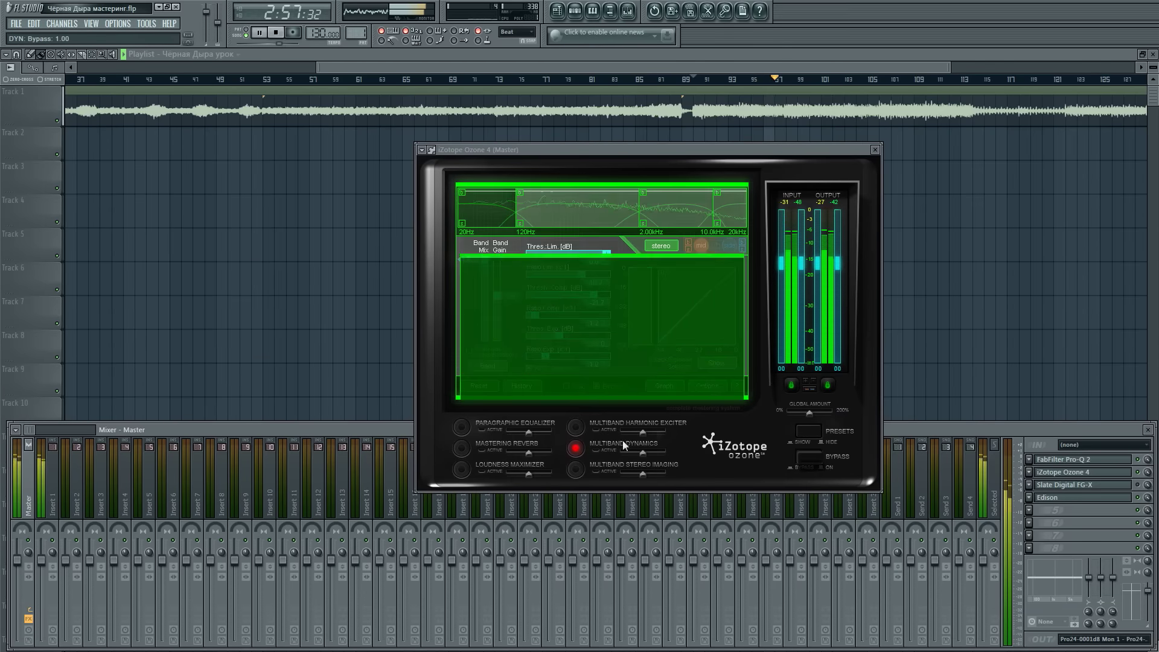
- Toggle Ozone's Multiband Dynamics module off and on to compare the sound during playback, leaving it active
{"action": "left_click", "coordinate": [595, 451]}
{"action": "left_click", "coordinate": [596, 451]}
{"action": "left_click", "coordinate": [595, 451]}
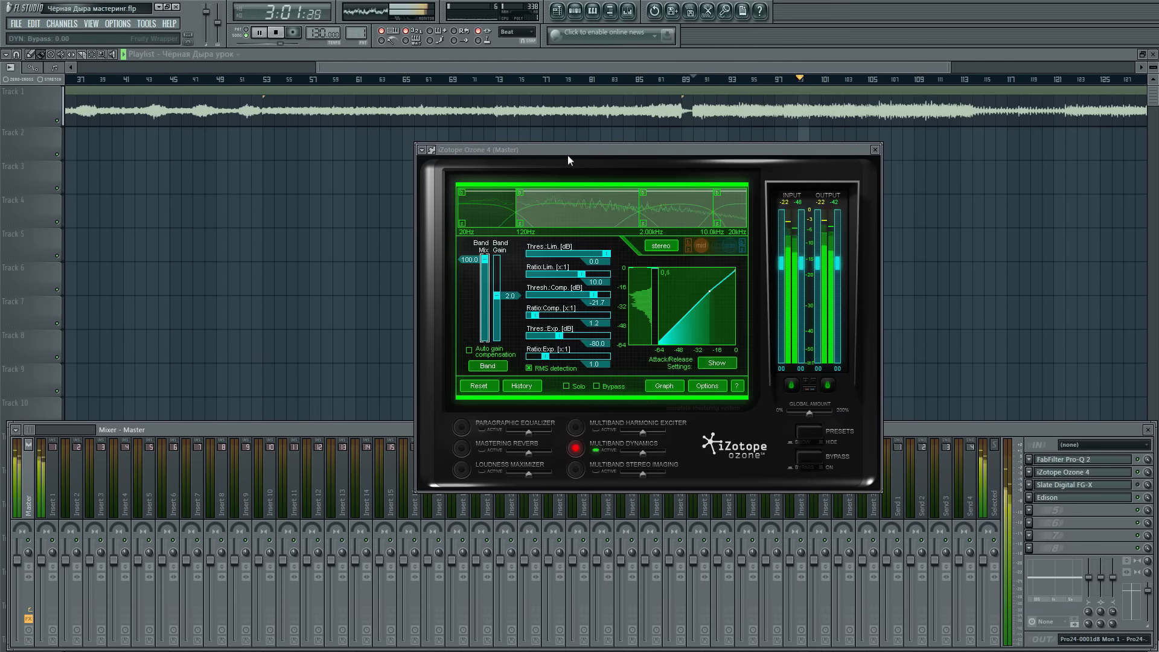
{"action": "left_click_drag", "start_coordinate": [568, 157], "coordinate": [597, 144]}
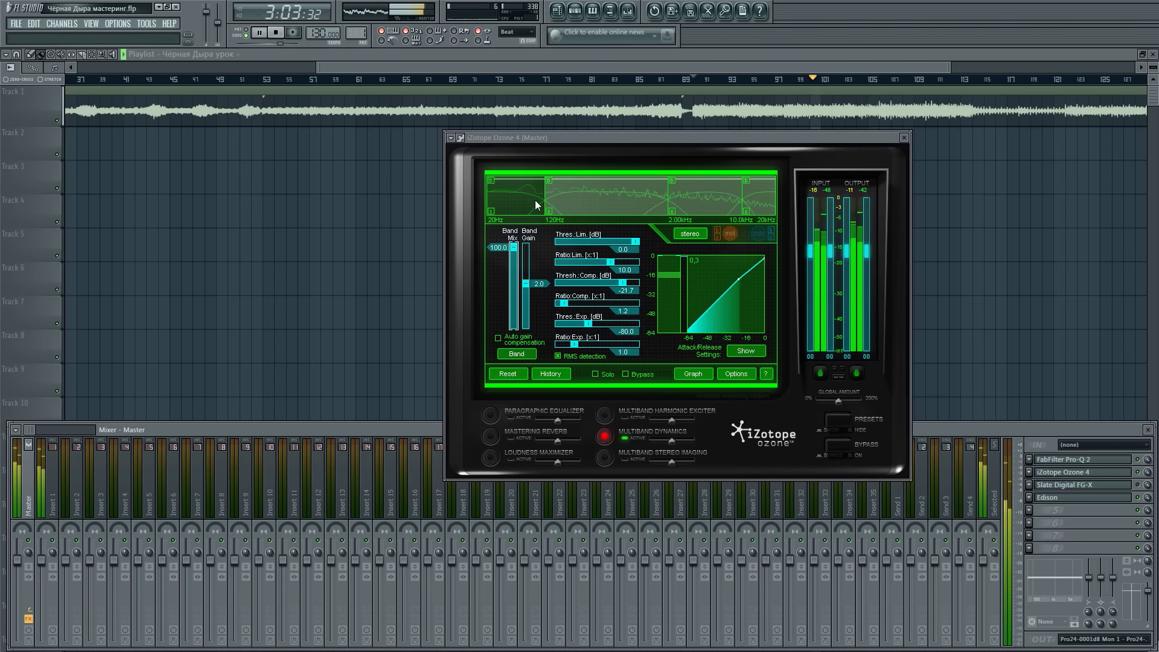
{"action": "left_click_drag", "start_coordinate": [575, 138], "coordinate": [563, 143]}
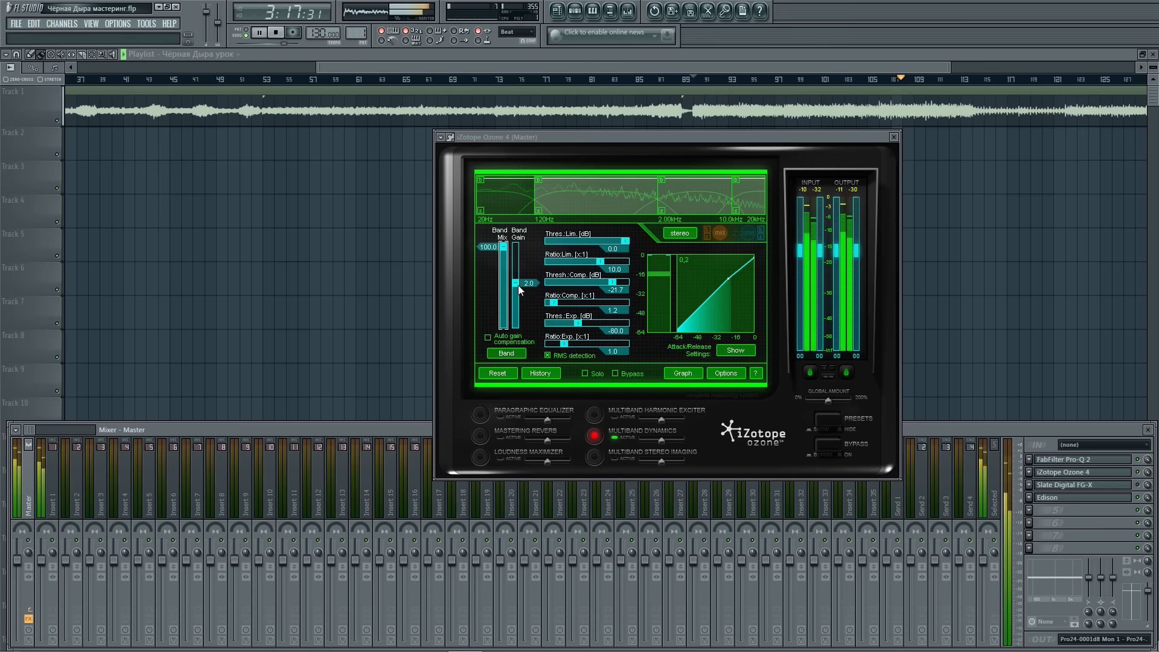
- Set Band 1's gain in Multiband Dynamics to 0.0 and back to 2.0 for comparison, and stop playback
{"action": "mouse_move", "coordinate": [520, 285]}
{"action": "left_mouse_down"}
{"action": "mouse_move", "coordinate": [520, 323]}
{"action": "mouse_move", "coordinate": [524, 261]}
{"action": "mouse_move", "coordinate": [527, 286]}
{"action": "left_mouse_up"}
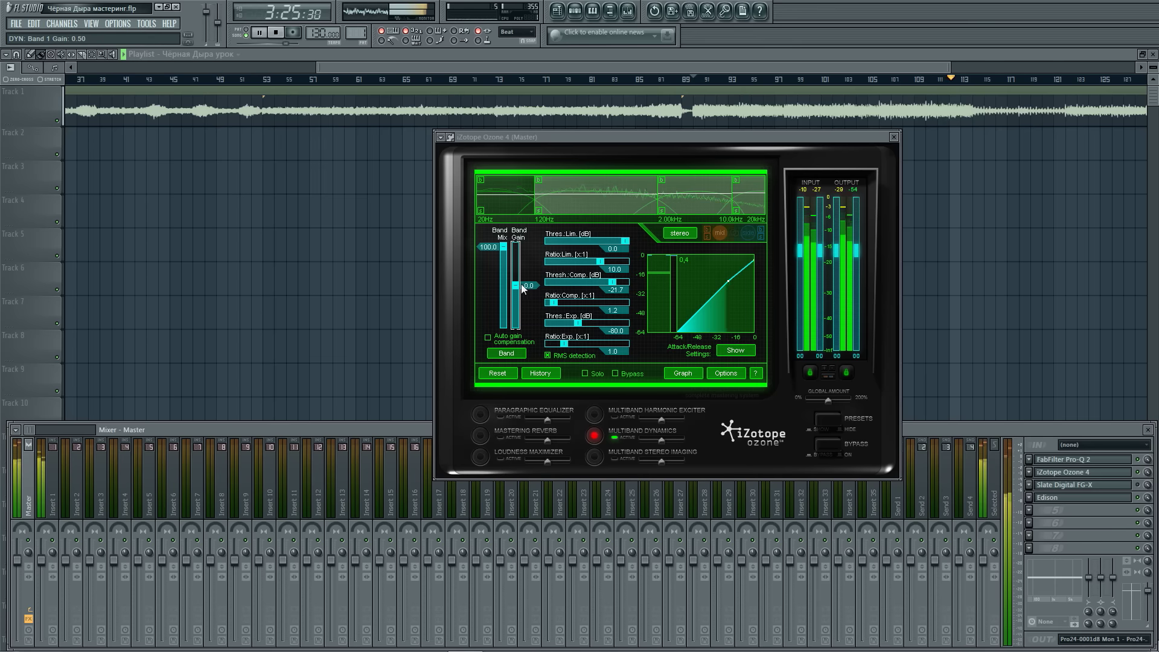
{"action": "left_click_drag", "start_coordinate": [517, 285], "coordinate": [518, 281]}
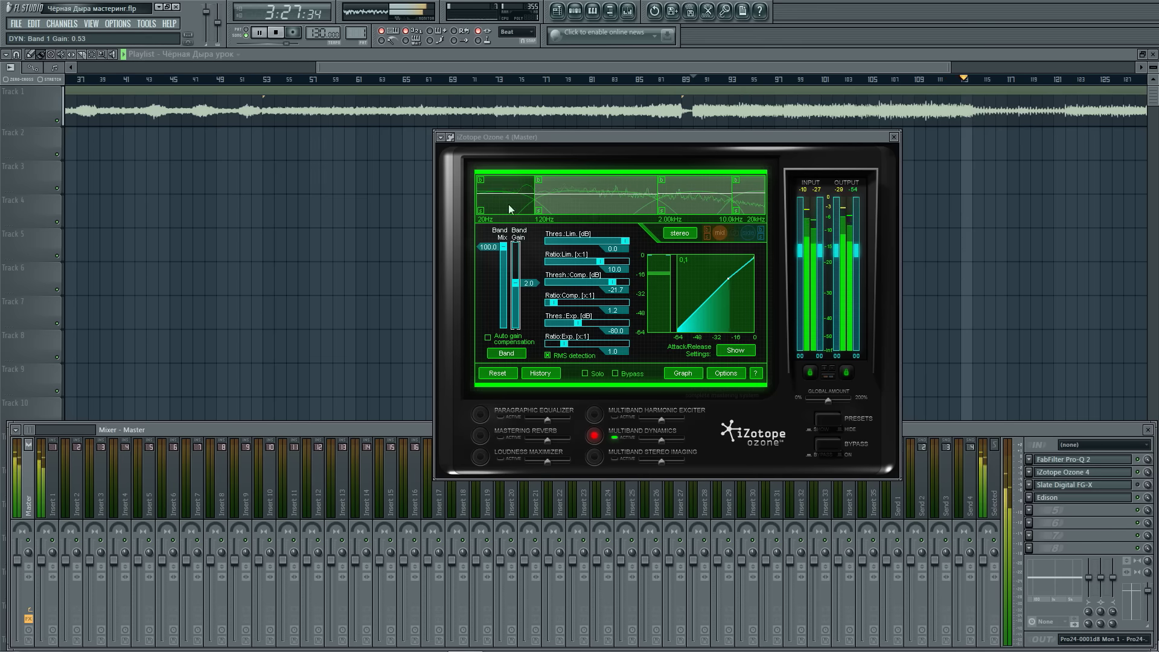
{"action": "left_click", "coordinate": [260, 32]}
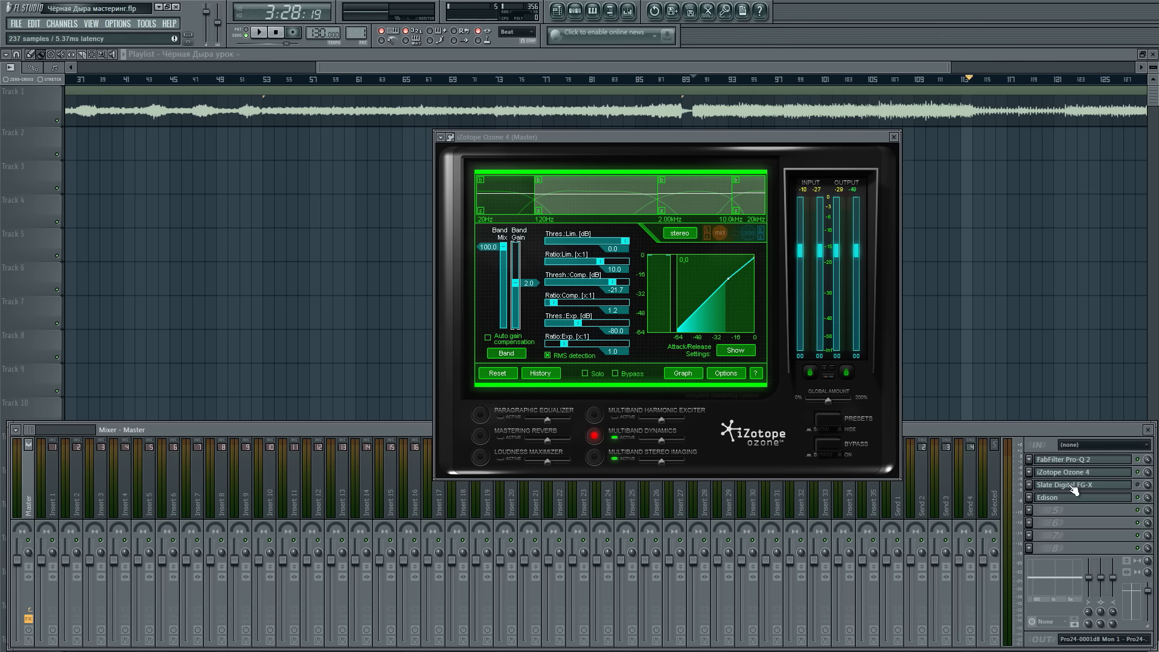
- Open Slate Digital FG-X on the Master and arrange its window beside Ozone 4
{"action": "left_click_drag", "start_coordinate": [637, 138], "coordinate": [552, 158]}
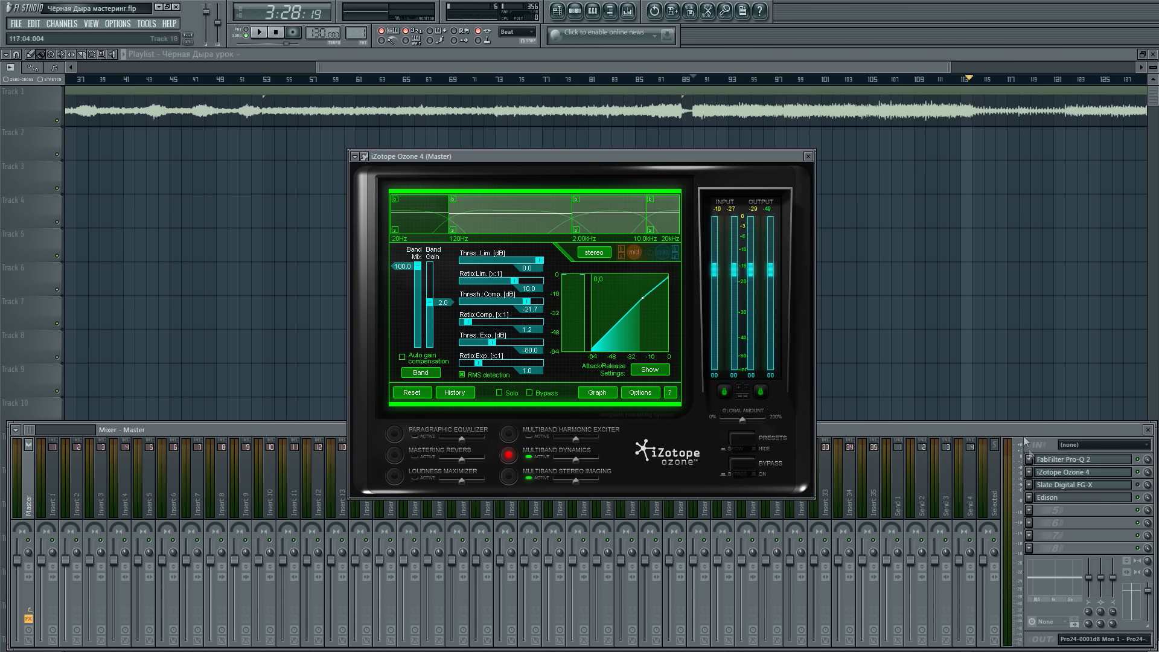
{"action": "left_click", "coordinate": [1066, 485]}
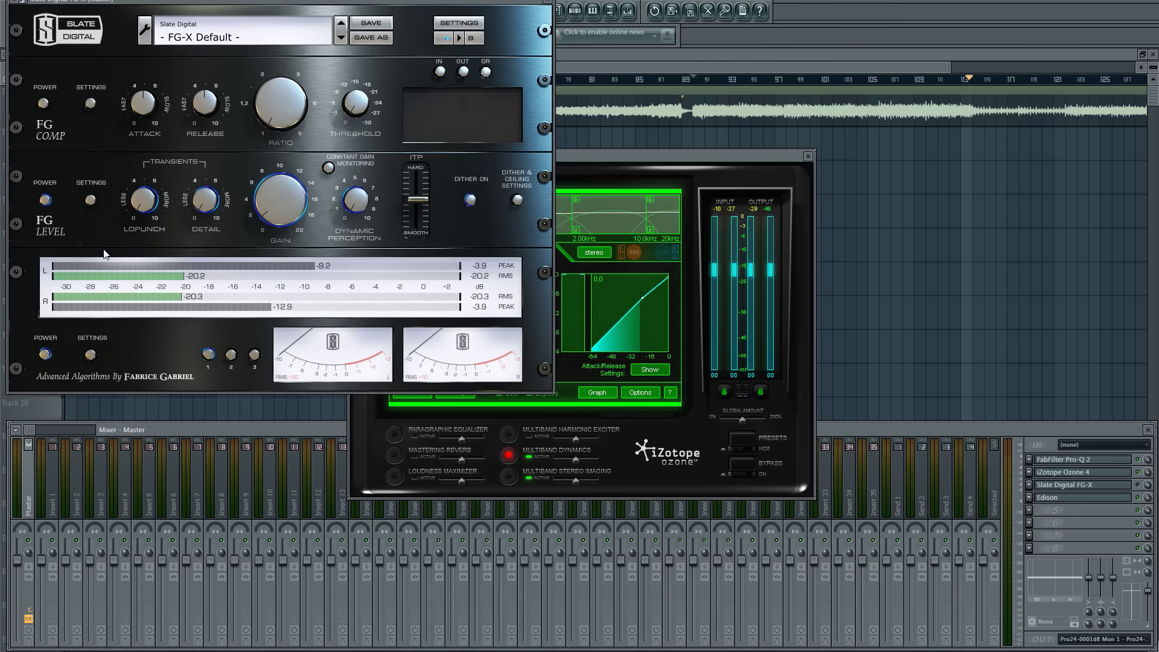
{"action": "left_click_drag", "start_coordinate": [294, 1], "coordinate": [352, 87]}
{"action": "left_click_drag", "start_coordinate": [655, 157], "coordinate": [836, 129]}
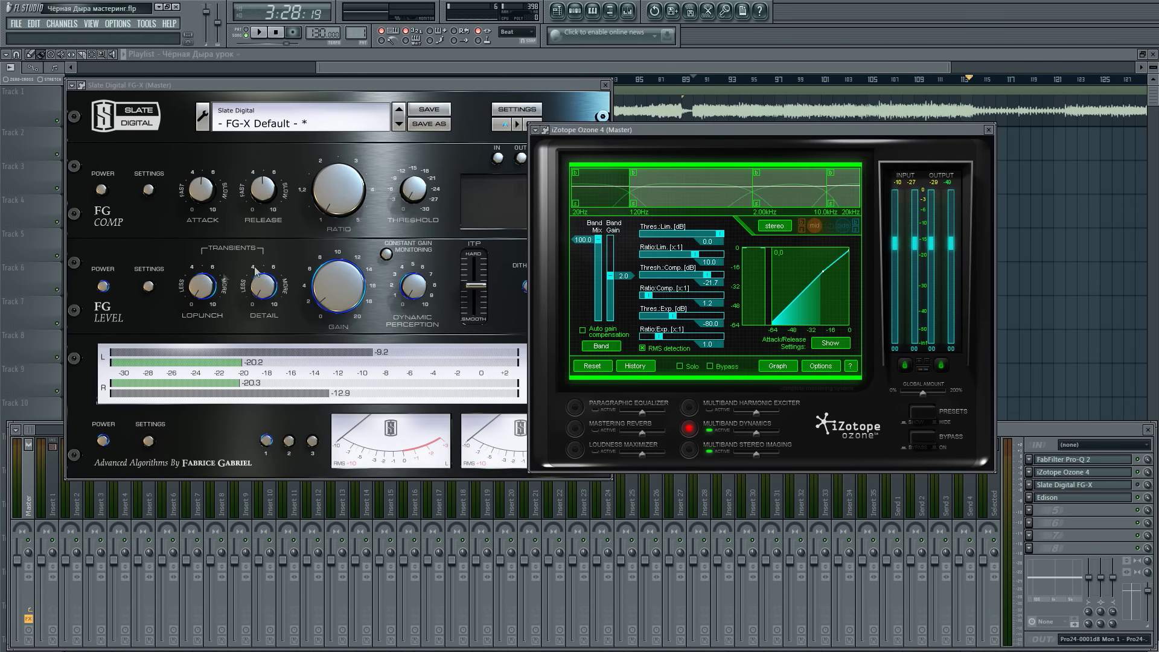
{"action": "left_click", "coordinate": [288, 260]}
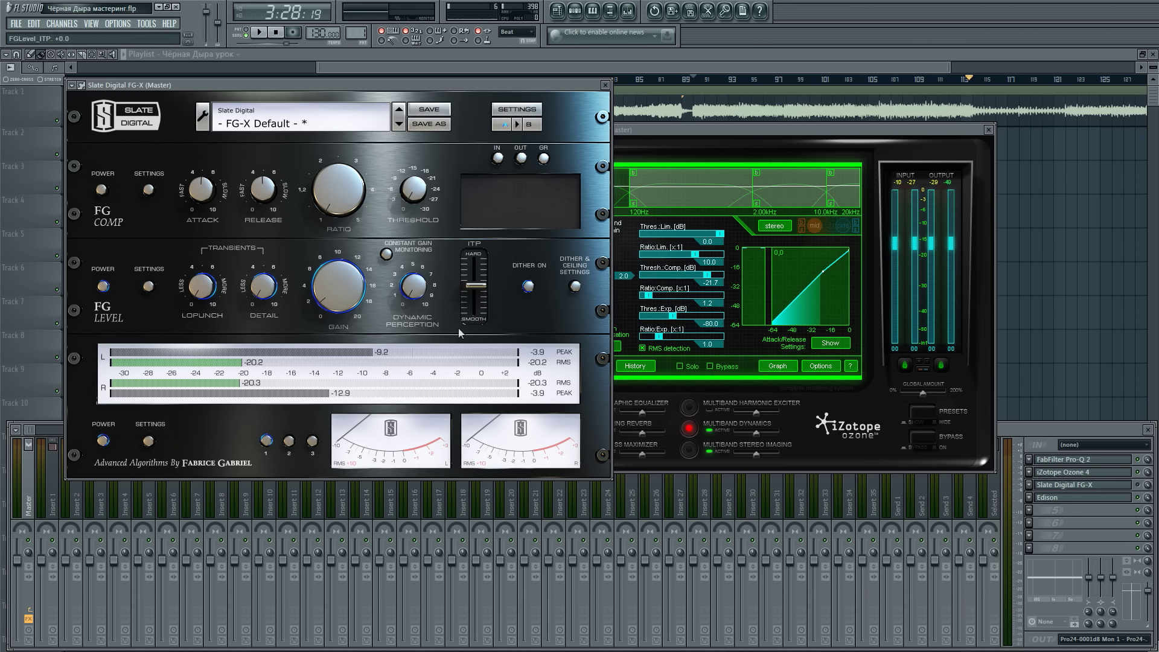
- Play the track from about bar 53 with the FG-X window moved clear of the timeline, and show the Mixer
{"action": "left_click", "coordinate": [264, 37]}
{"action": "left_click_drag", "start_coordinate": [292, 84], "coordinate": [389, 212]}
{"action": "left_click", "coordinate": [265, 80]}
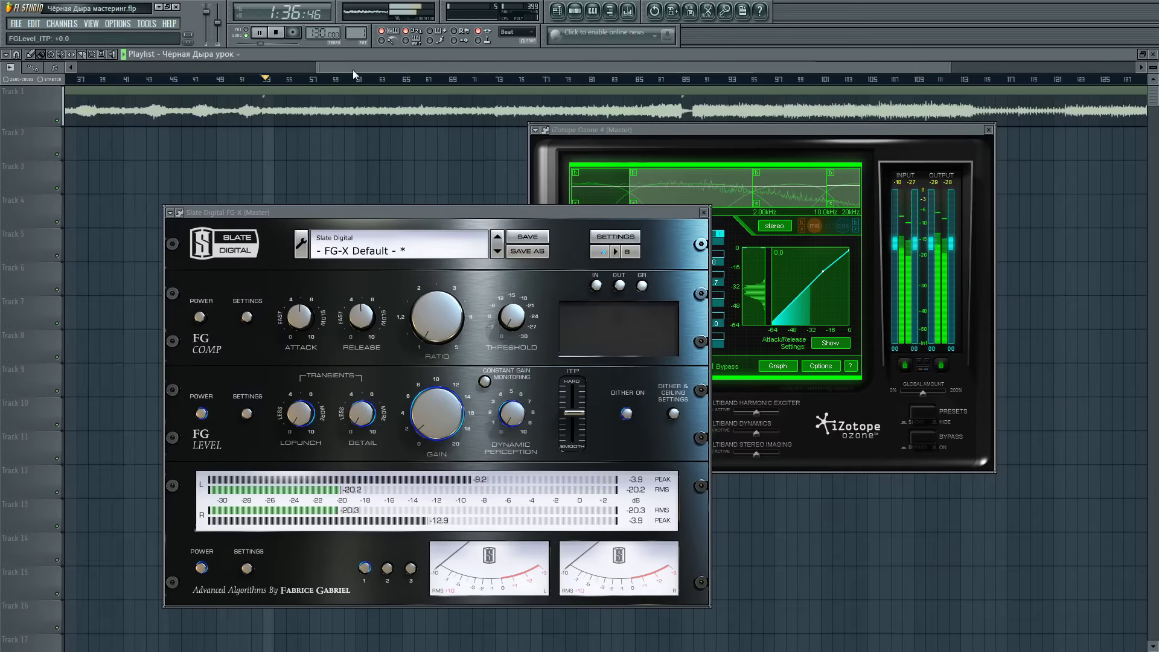
{"action": "left_click_drag", "start_coordinate": [352, 69], "coordinate": [335, 69]}
{"action": "key", "text": "F9"}
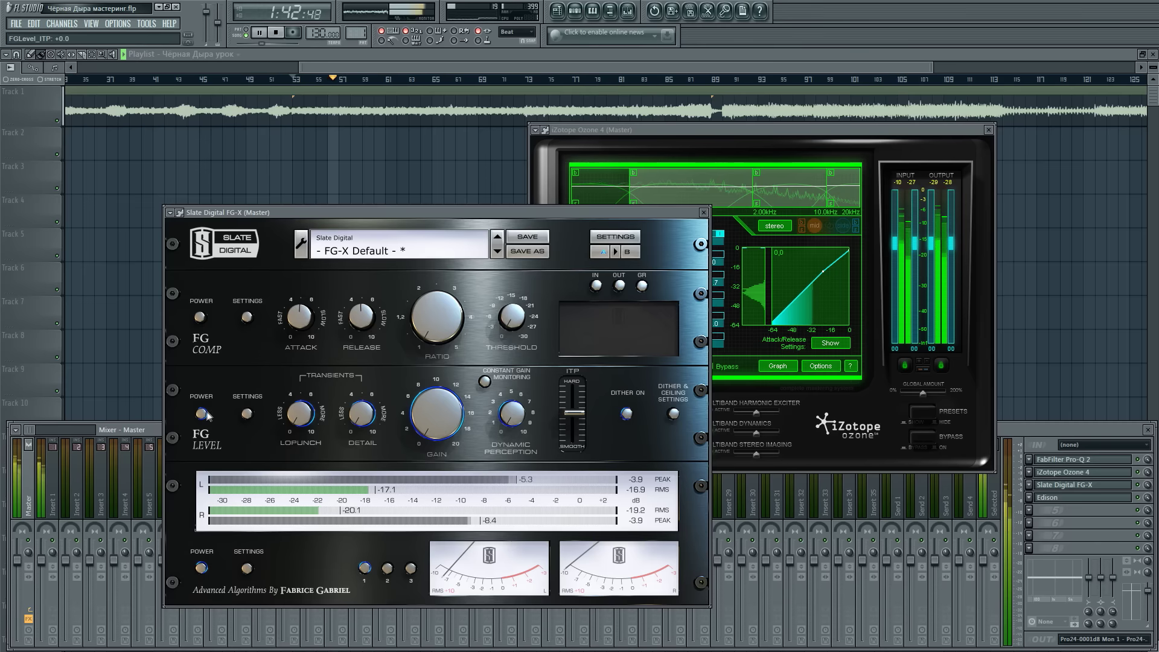
- Switch off FG-X's FG Level section and disable the plugin on the Master, bringing the Ozone 4 window forward
{"action": "left_click_drag", "start_coordinate": [381, 210], "coordinate": [339, 163]}
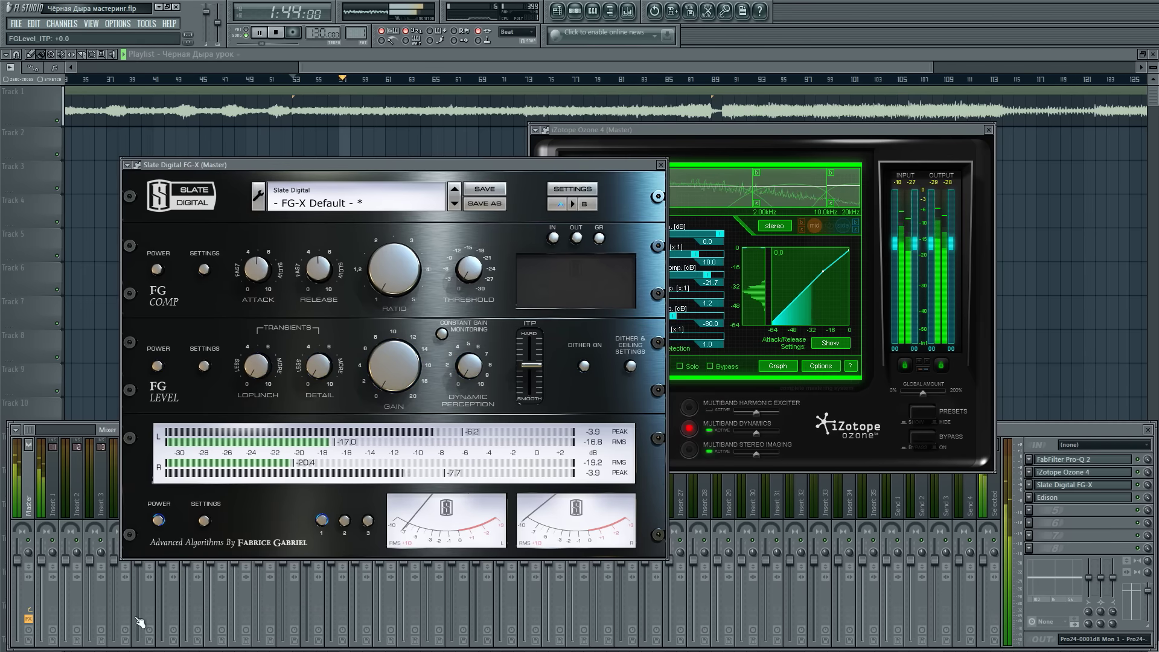
{"action": "left_click", "coordinate": [162, 521]}
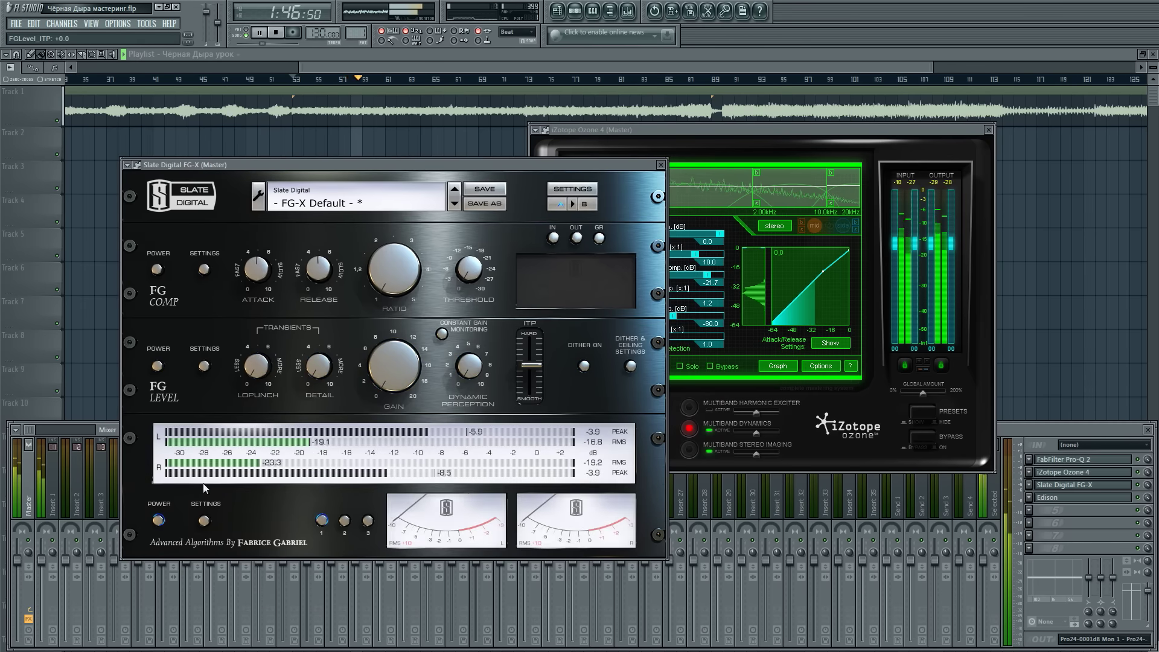
{"action": "left_click_drag", "start_coordinate": [711, 129], "coordinate": [599, 139]}
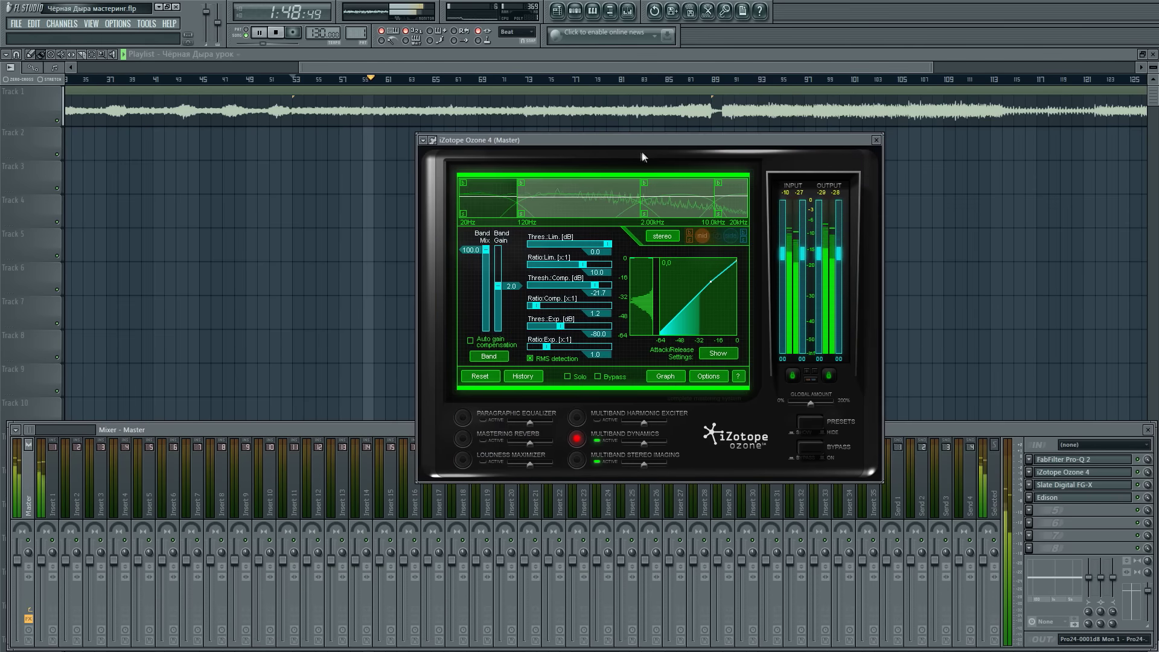
{"action": "left_click", "coordinate": [1138, 485]}
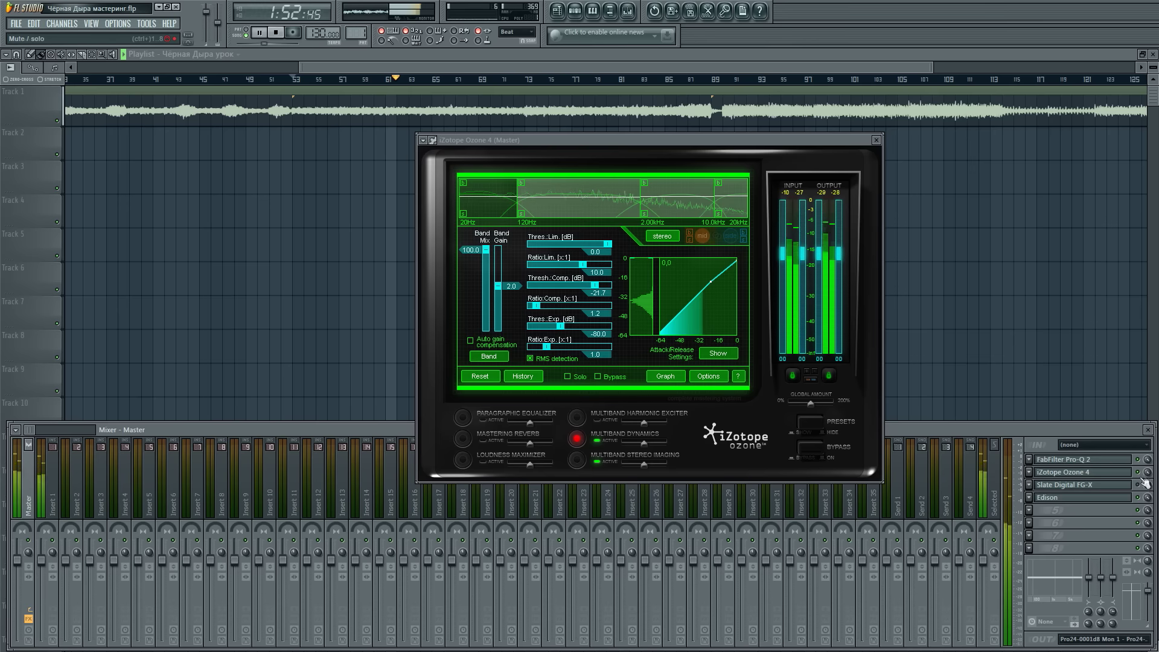
- Go through the Multiband Dynamics band settings in Ozone 4 up to Band 4, and stop playback
{"action": "left_click_drag", "start_coordinate": [694, 141], "coordinate": [672, 129]}
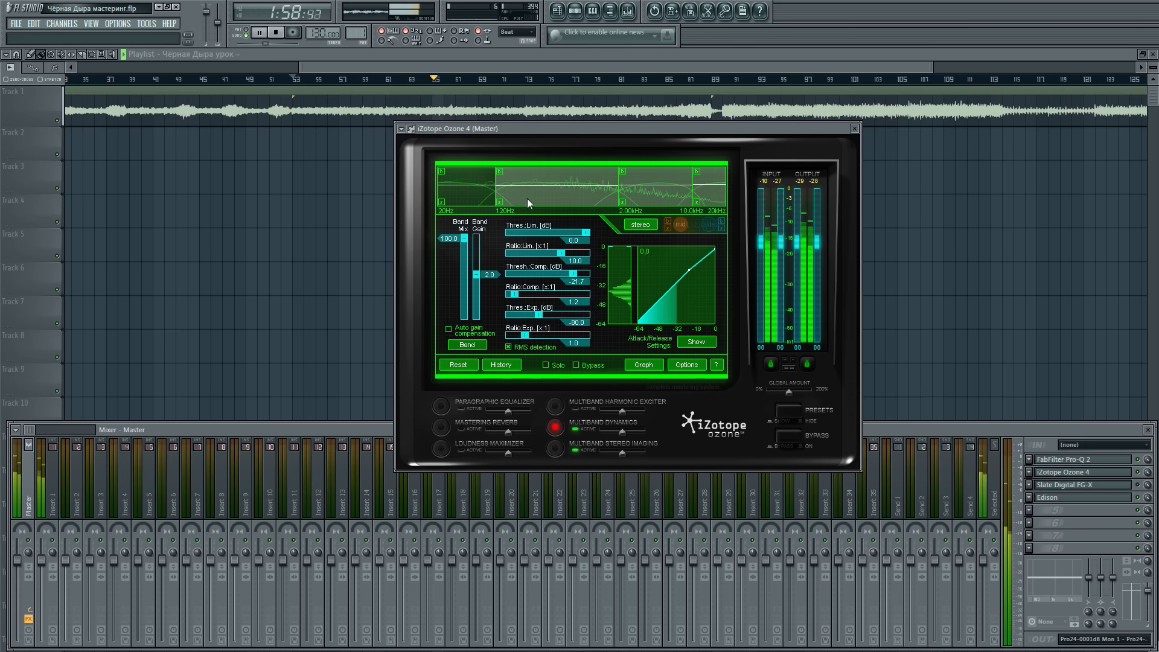
{"action": "left_click", "coordinate": [472, 202]}
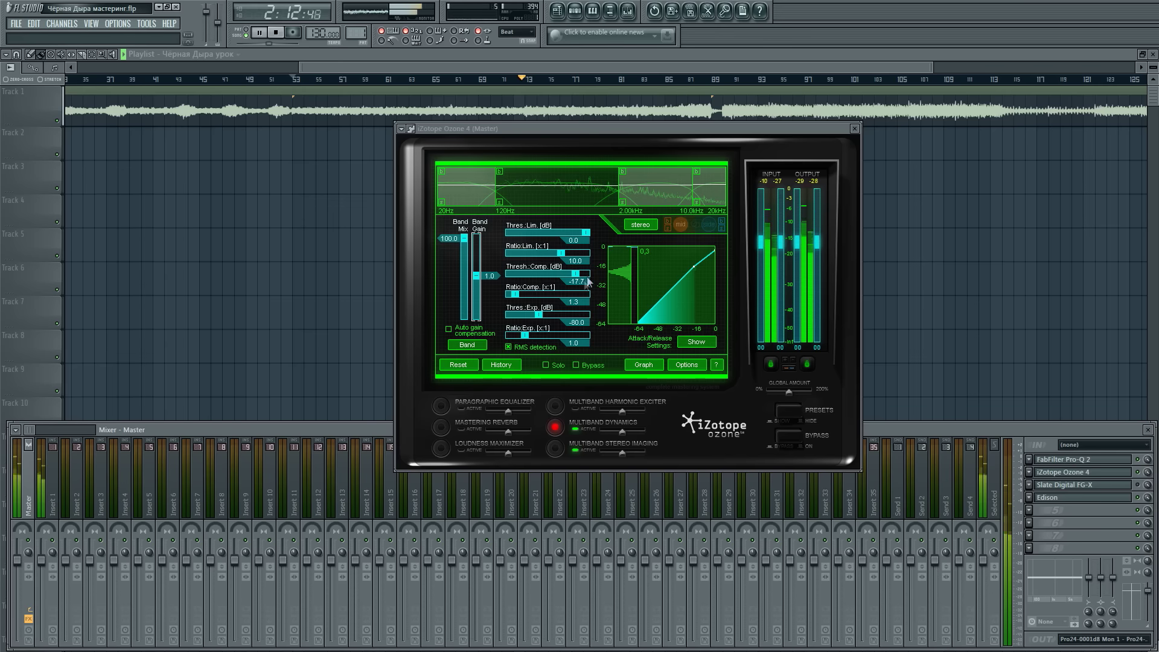
{"action": "left_click", "coordinate": [647, 188]}
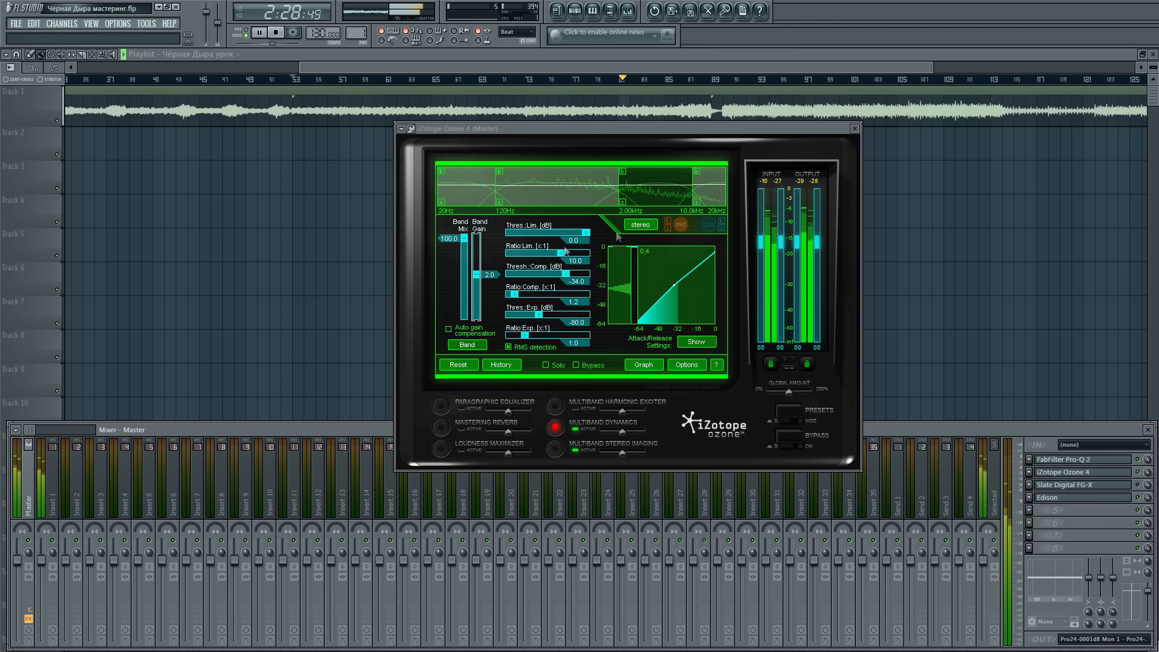
{"action": "left_click", "coordinate": [704, 196]}
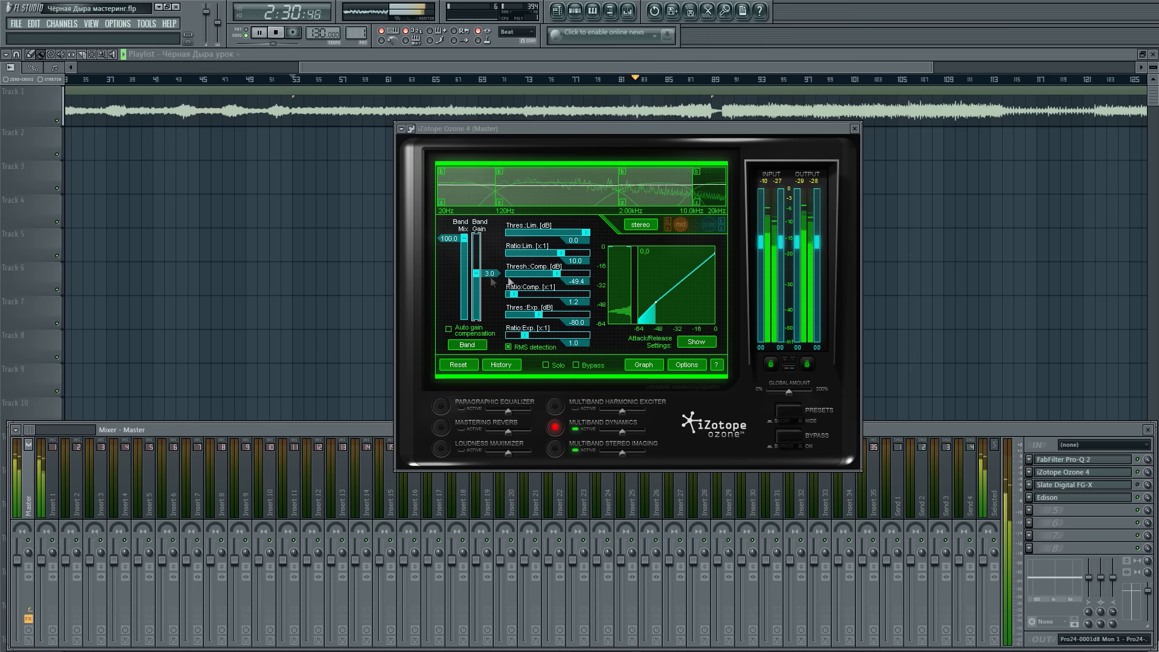
{"action": "left_click_drag", "start_coordinate": [751, 128], "coordinate": [773, 129]}
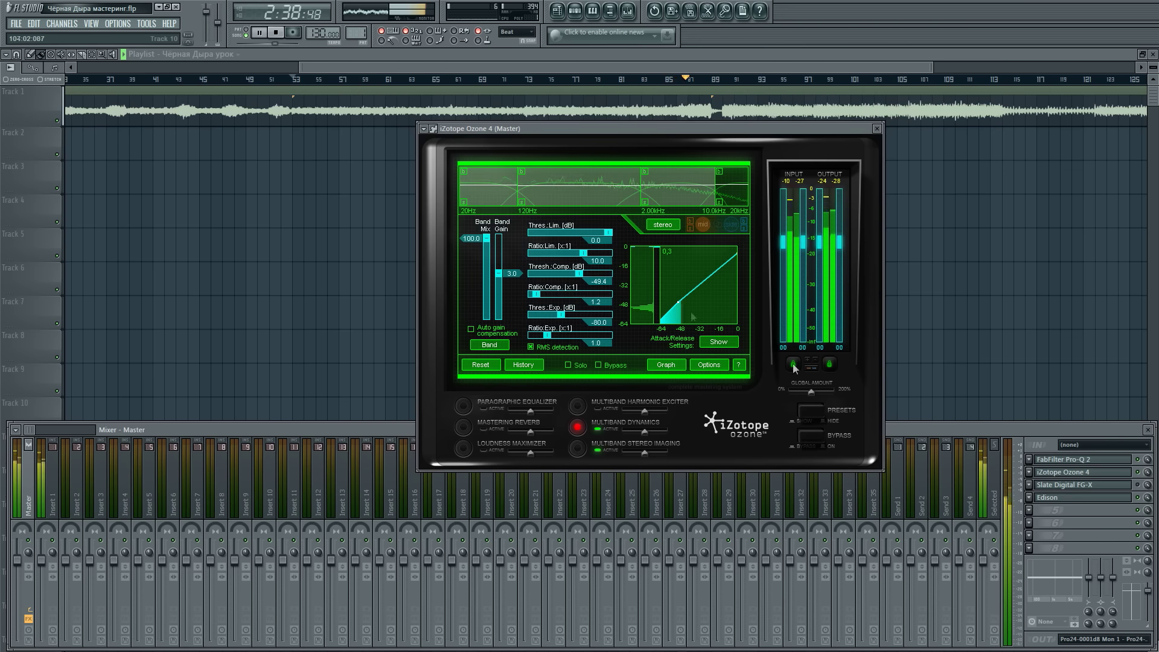
{"action": "key", "text": "space"}
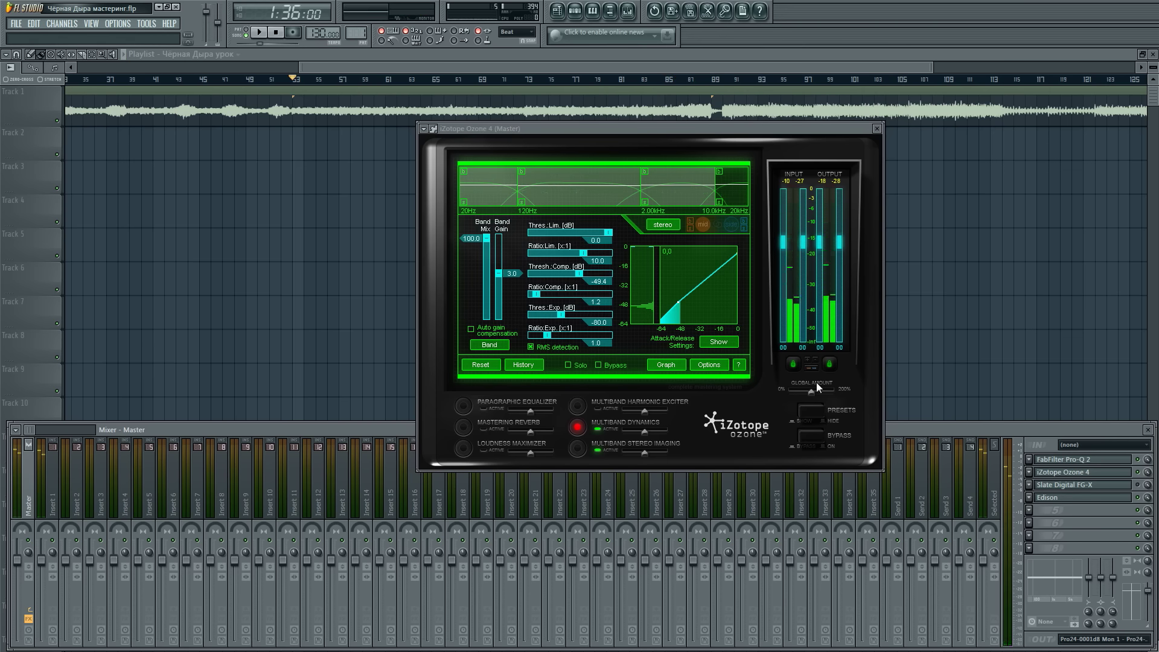
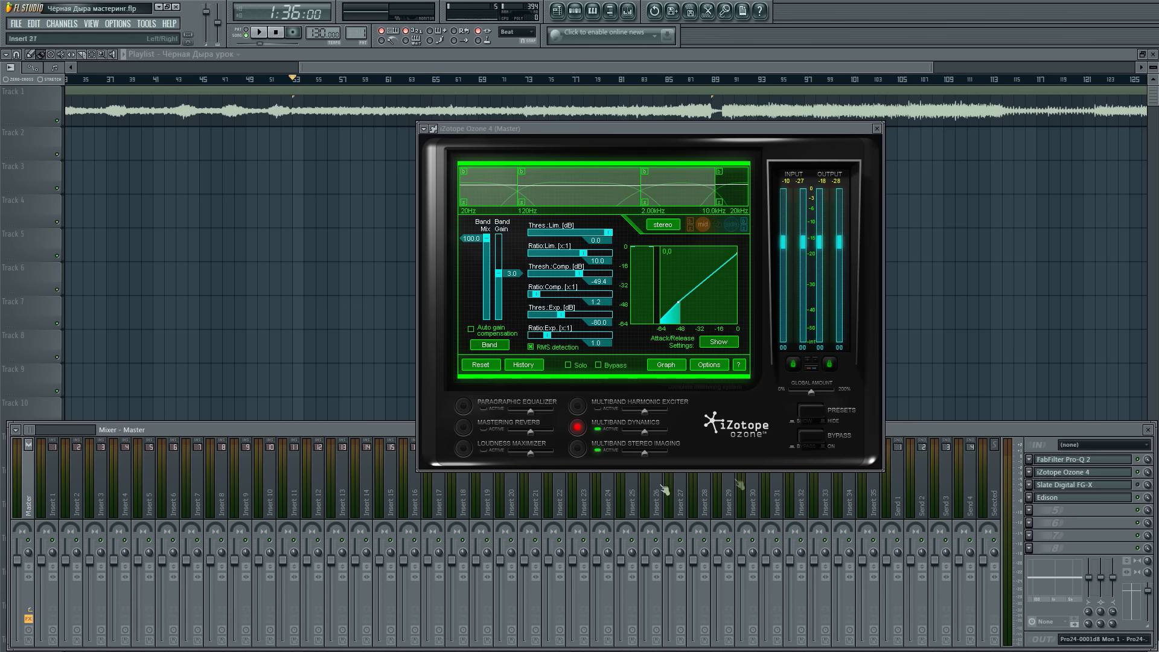
- Play from about bar 89, switch off Multiband Stereo Imaging, and toggle Multiband Dynamics off and on for comparison
{"action": "left_click", "coordinate": [723, 83]}
{"action": "key", "text": "space"}
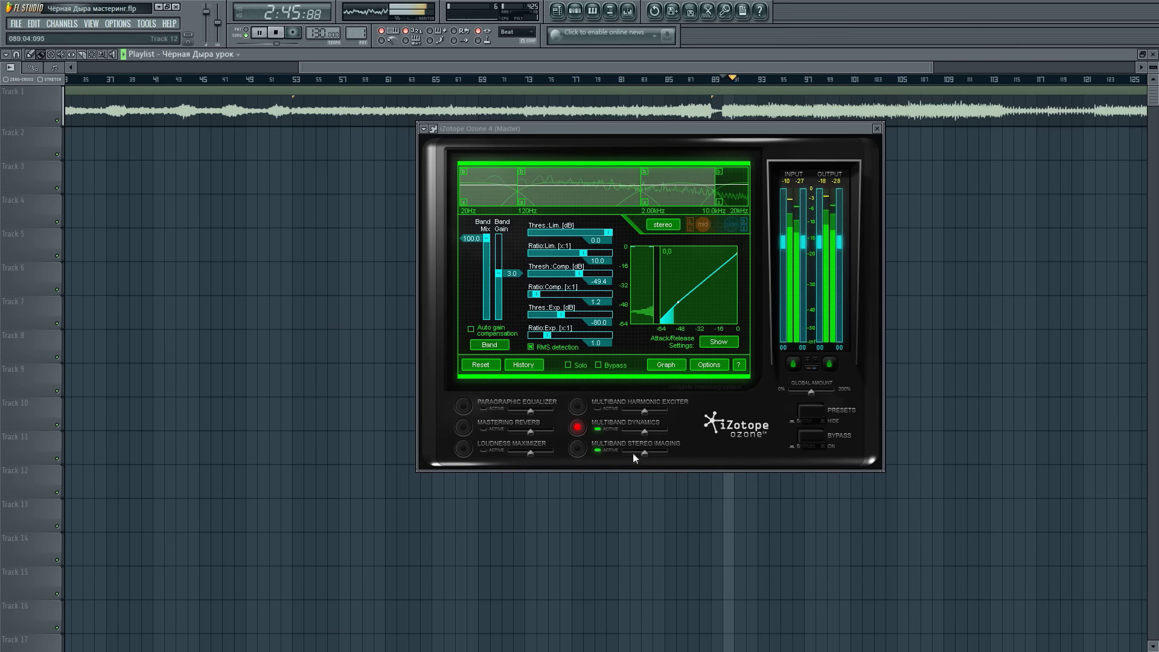
{"action": "left_click", "coordinate": [597, 450]}
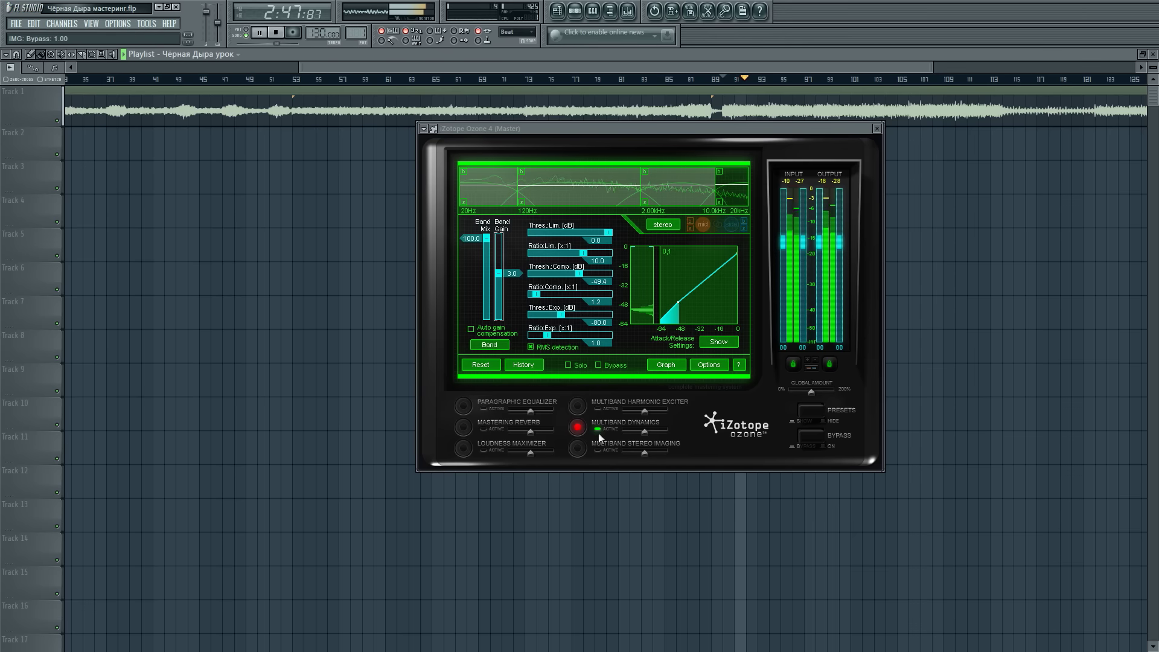
{"action": "left_click", "coordinate": [600, 429]}
{"action": "left_click", "coordinate": [600, 430]}
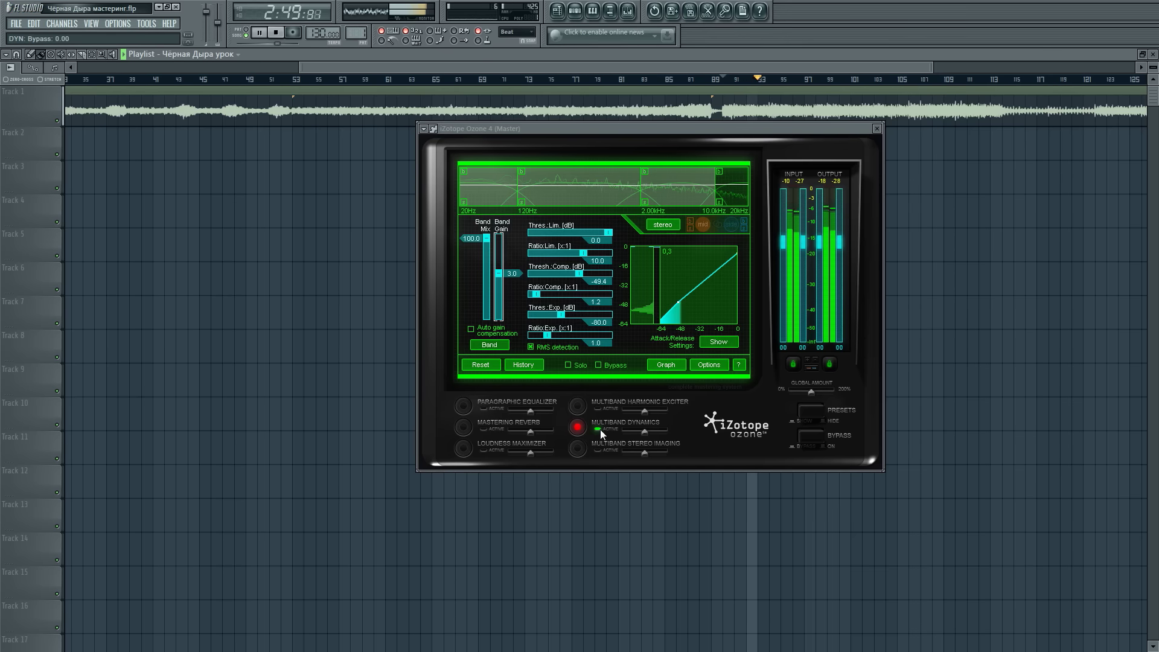
{"action": "left_click_drag", "start_coordinate": [624, 129], "coordinate": [602, 144]}
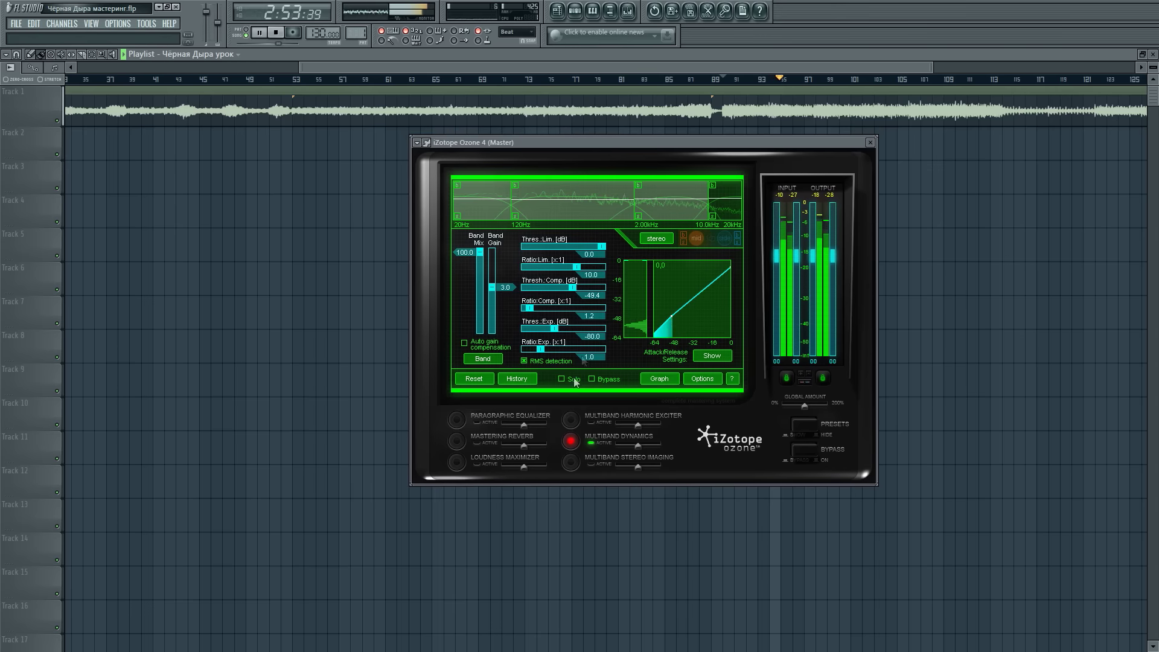
- Open and reactivate Ozone 4's Multiband Stereo Imaging, and reset the Band 3 and Band 4 widening to 0.0
{"action": "left_click", "coordinate": [571, 462]}
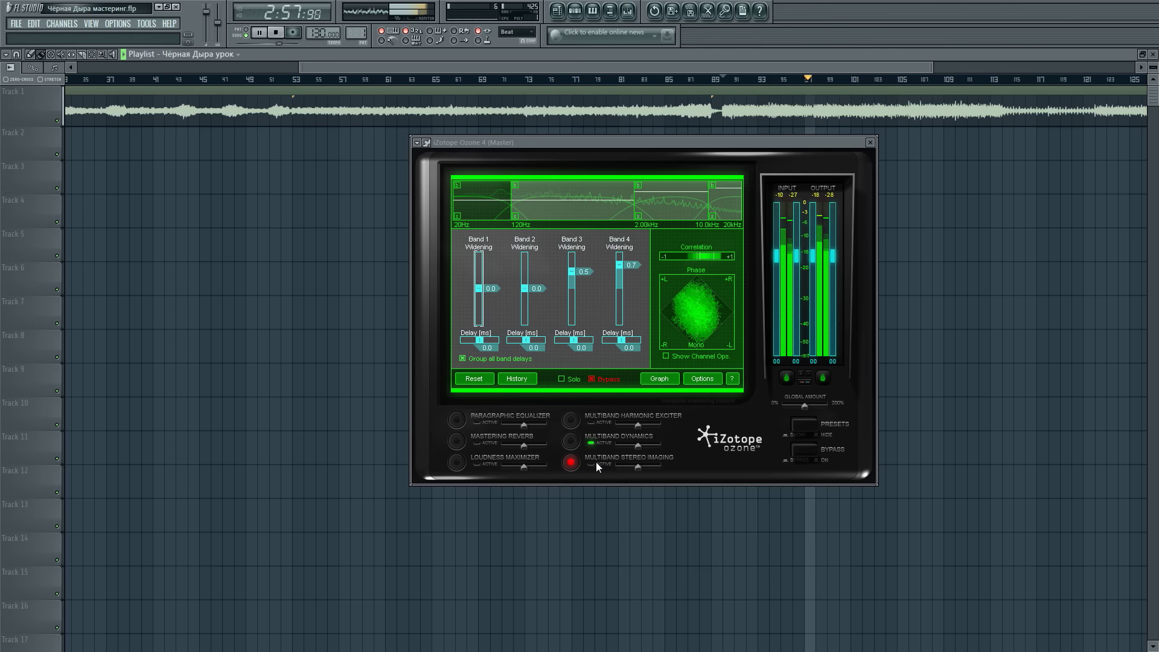
{"action": "left_click", "coordinate": [591, 463]}
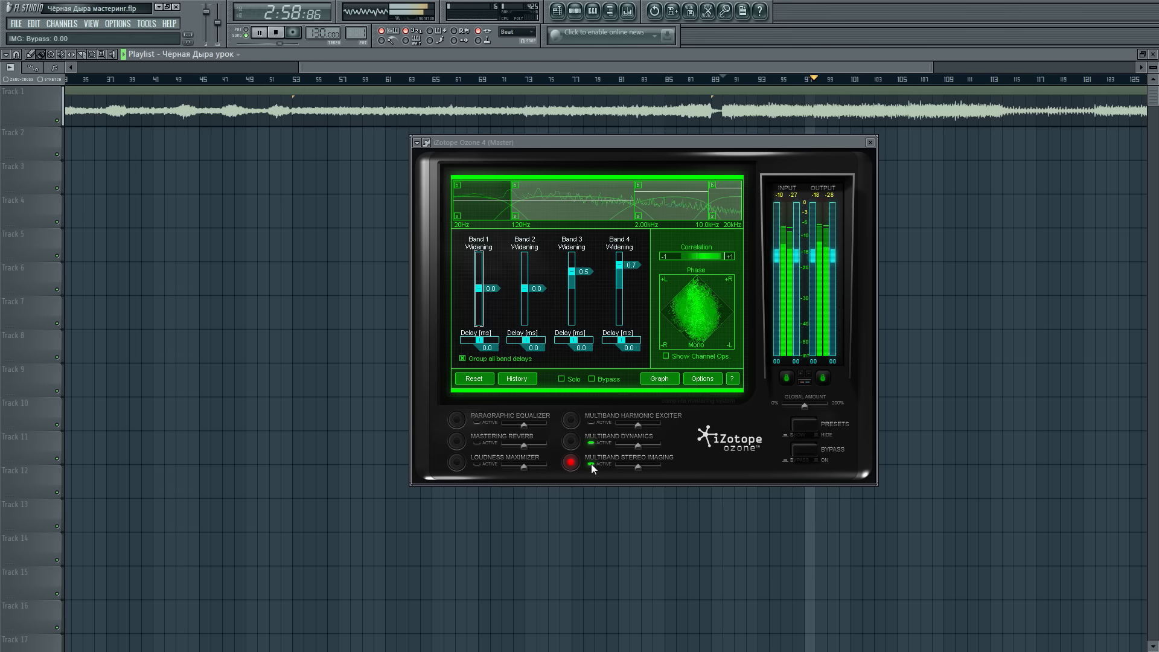
{"action": "double_click", "coordinate": [619, 265]}
{"action": "double_click", "coordinate": [577, 270]}
{"action": "double_click", "coordinate": [572, 273]}
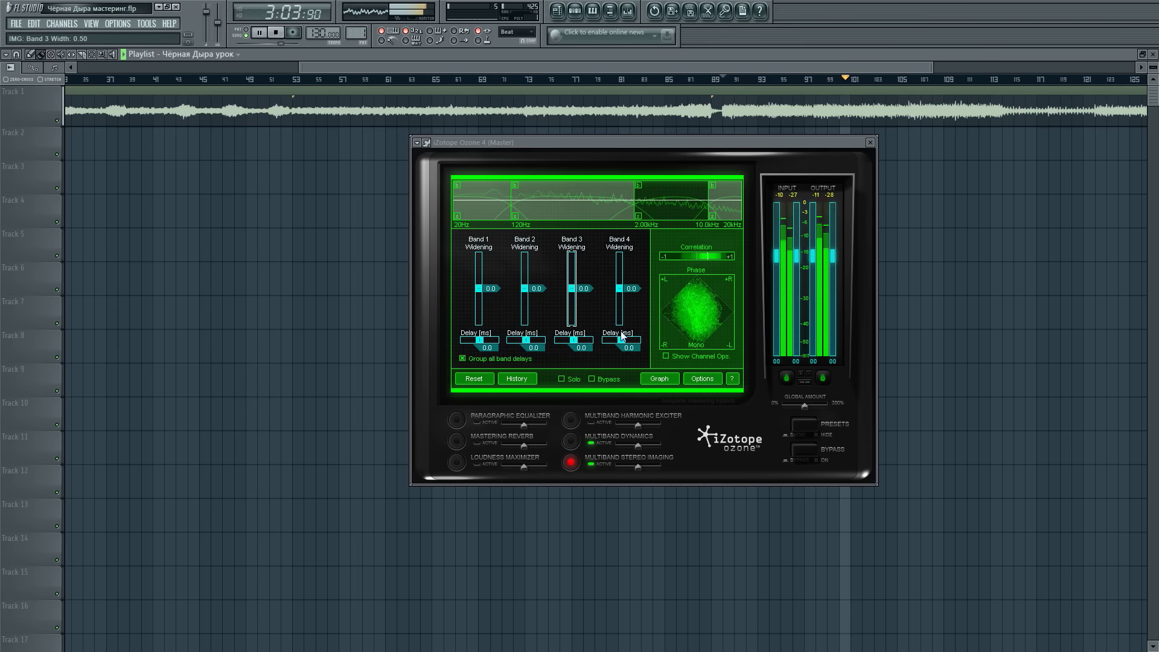
- Set the stereo widening of Band 4 to 0.7 and Band 3 to 0.5
{"action": "left_click_drag", "start_coordinate": [621, 289], "coordinate": [622, 270]}
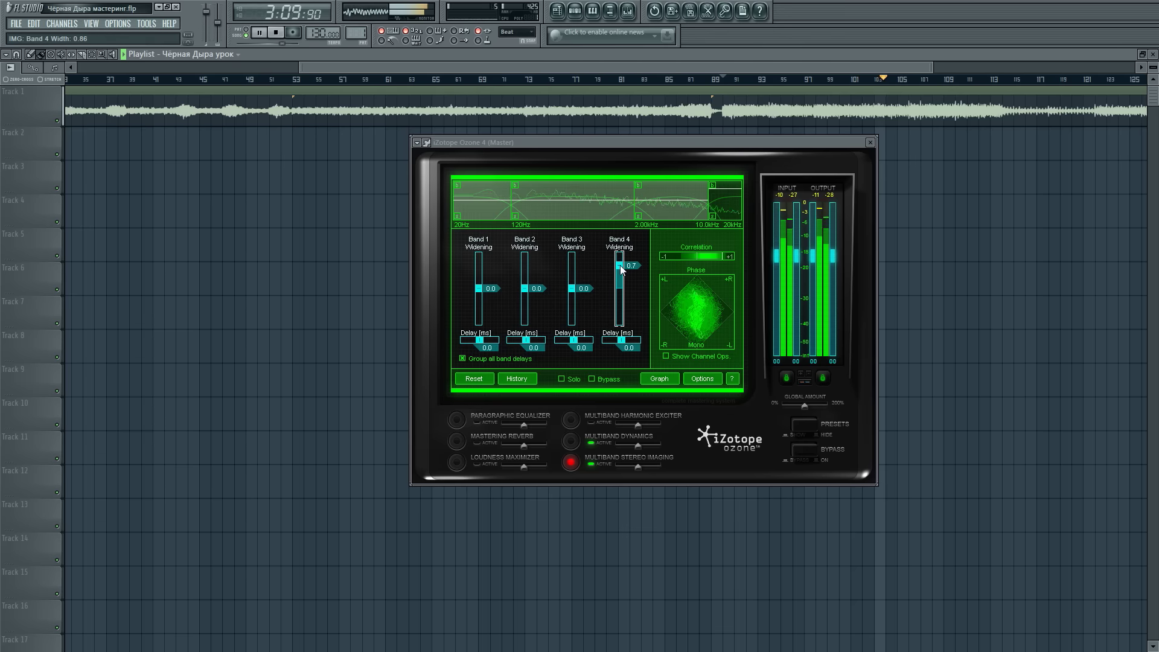
{"action": "mouse_move", "coordinate": [572, 288]}
{"action": "left_mouse_down"}
{"action": "mouse_move", "coordinate": [582, 283]}
{"action": "mouse_move", "coordinate": [578, 231]}
{"action": "mouse_move", "coordinate": [578, 273]}
{"action": "left_mouse_up"}
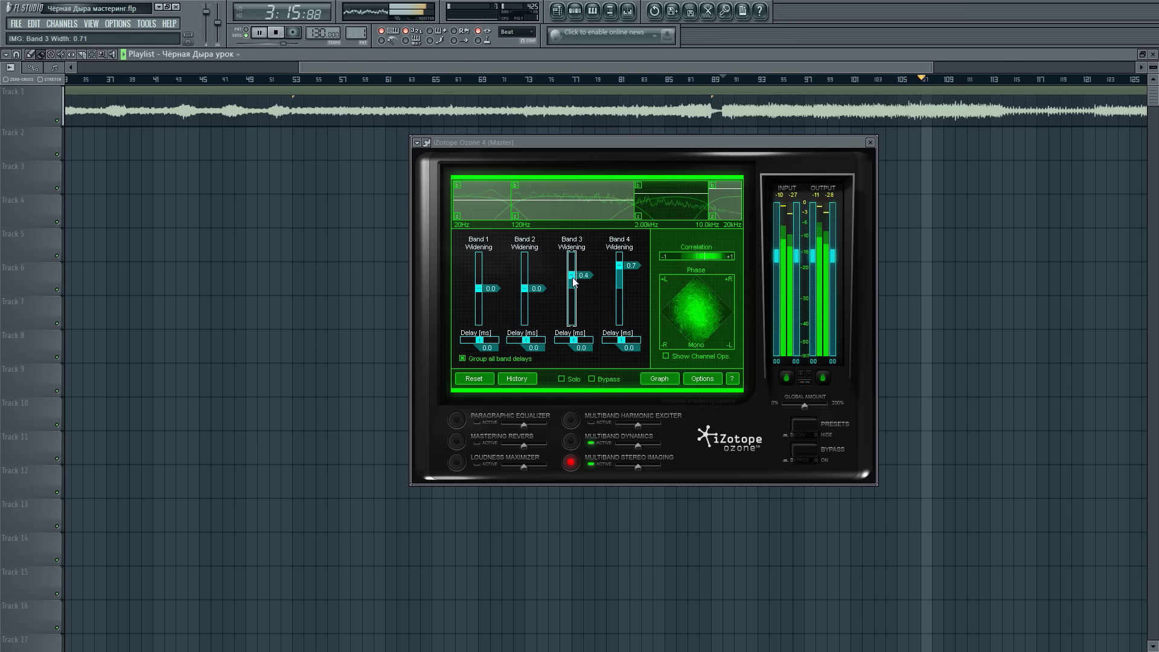
{"action": "left_click_drag", "start_coordinate": [688, 143], "coordinate": [723, 141]}
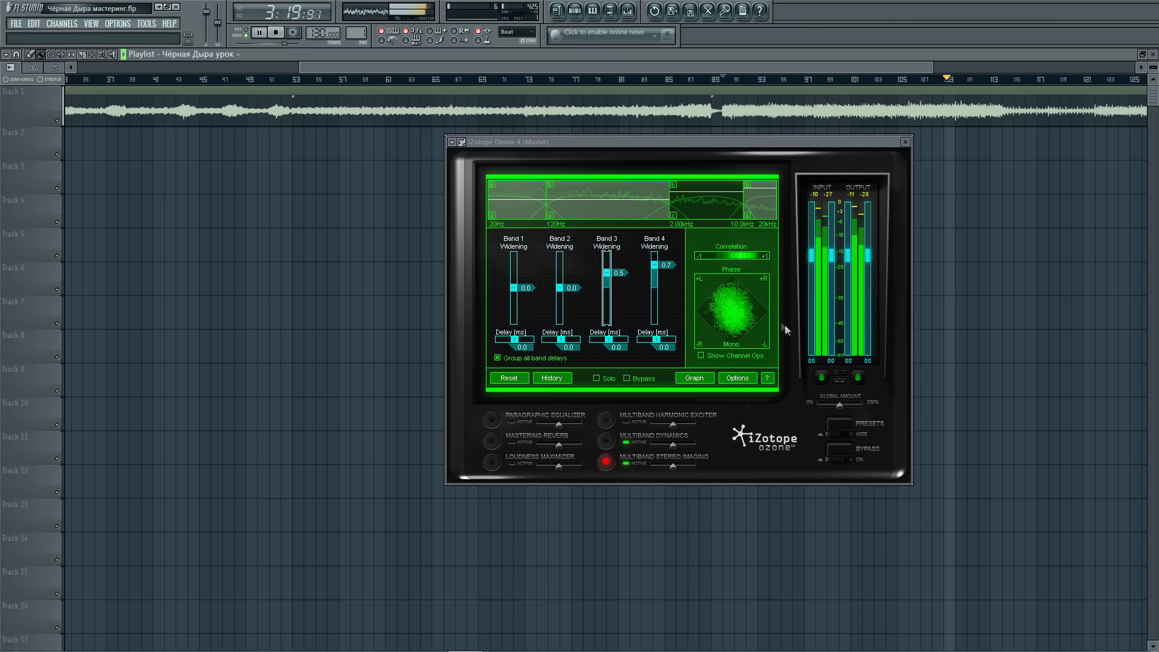
- Close Ozone 4 and the Playlist, and open Slate Digital FG-X on the Master with its window clear of Edison's controls
{"action": "left_click", "coordinate": [905, 142]}
{"action": "left_click_drag", "start_coordinate": [889, 67], "coordinate": [958, 66]}
{"action": "left_click", "coordinate": [1153, 55]}
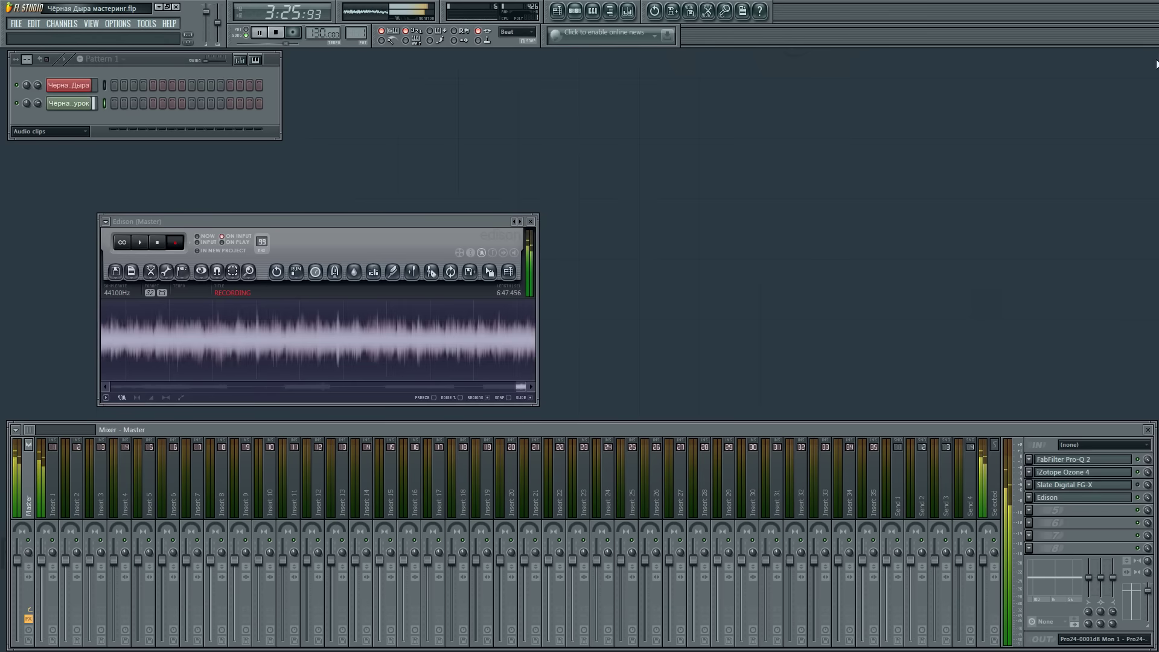
{"action": "left_click", "coordinate": [1097, 485]}
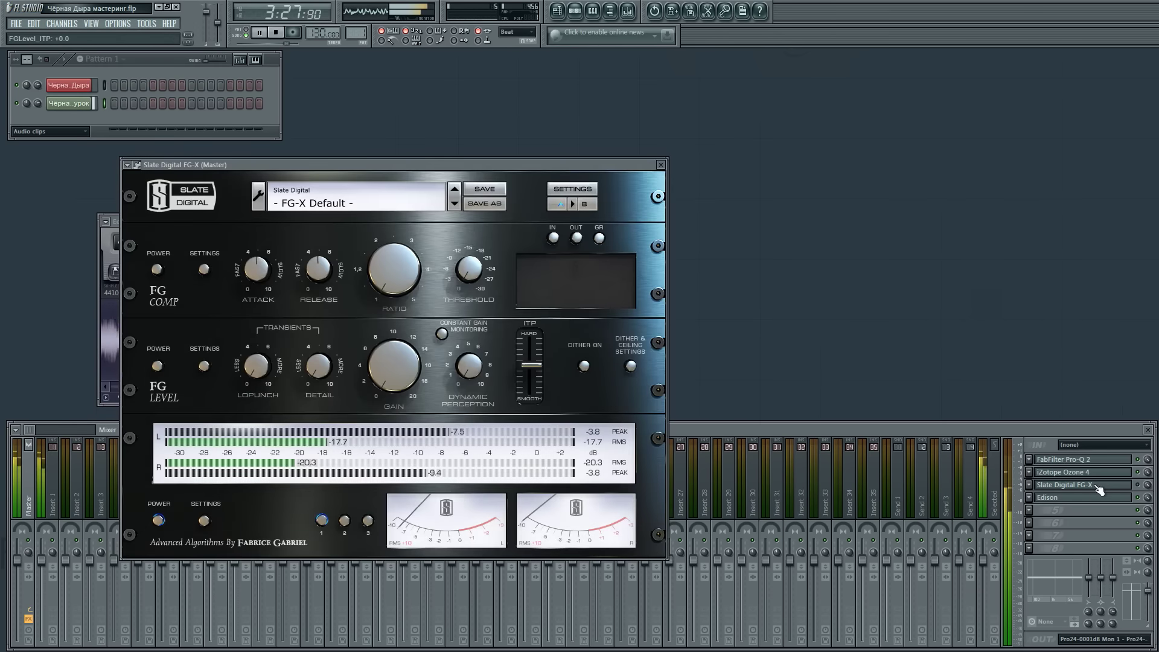
{"action": "left_click_drag", "start_coordinate": [610, 162], "coordinate": [863, 118]}
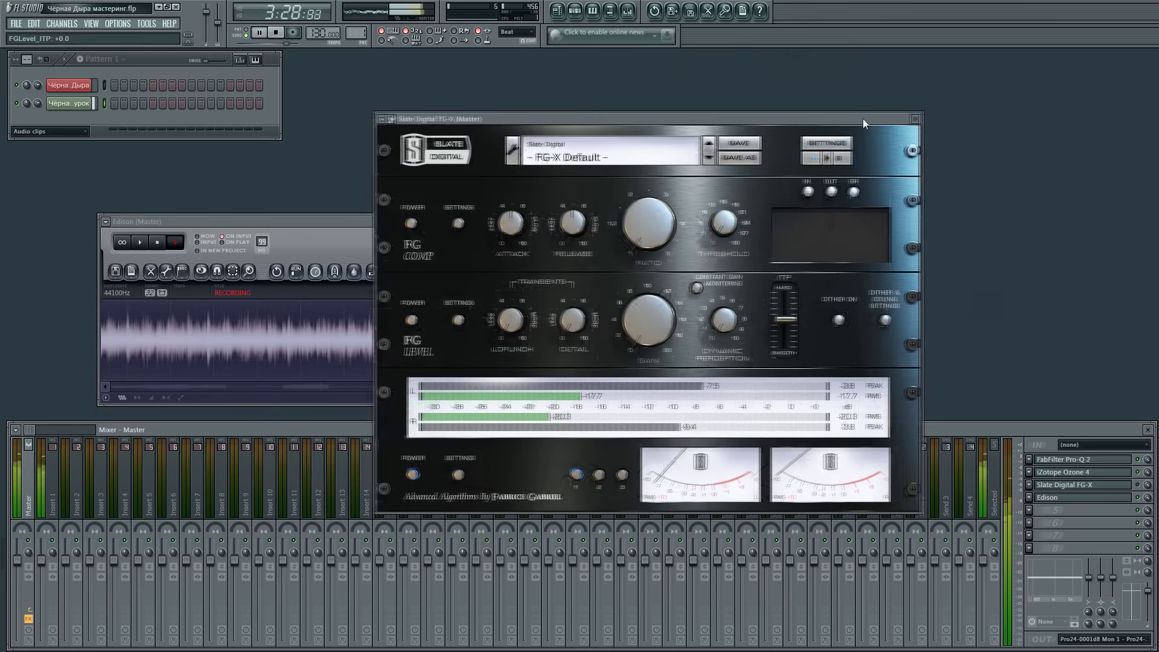
- Restart playback from about bar 89 with FG-X enabled, and place FG-X after Edison in the Master's effect chain
{"action": "left_click", "coordinate": [278, 33]}
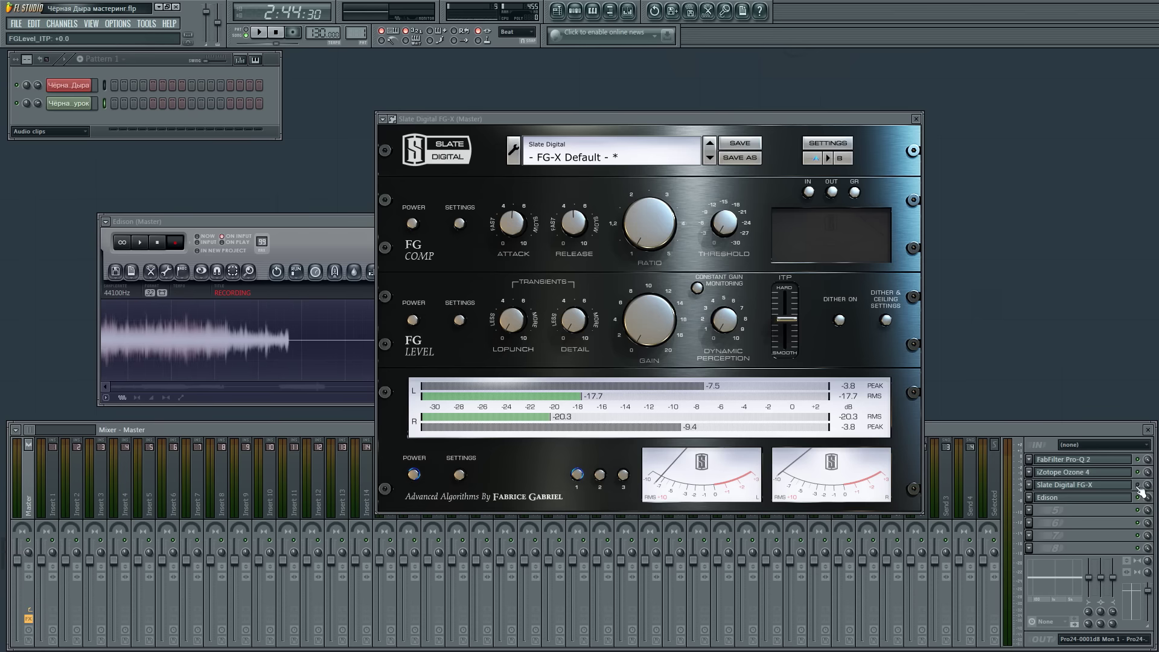
{"action": "left_click", "coordinate": [259, 33]}
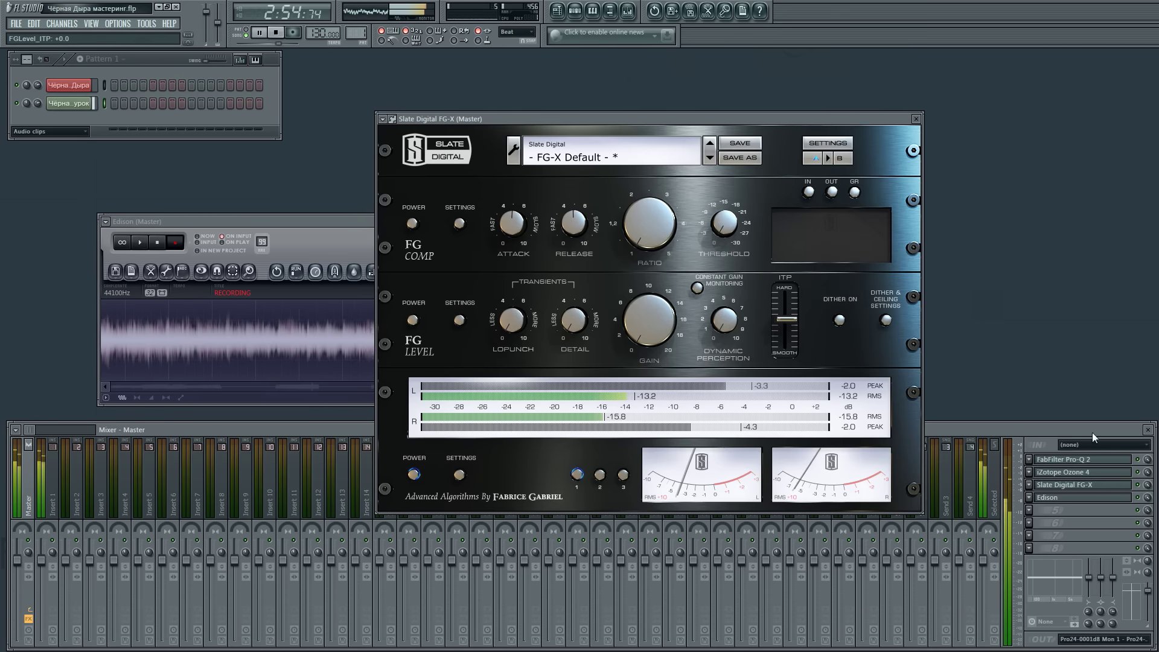
{"action": "scroll", "coordinate": [1072, 498], "scroll_direction": "up", "scroll_amount": 1}
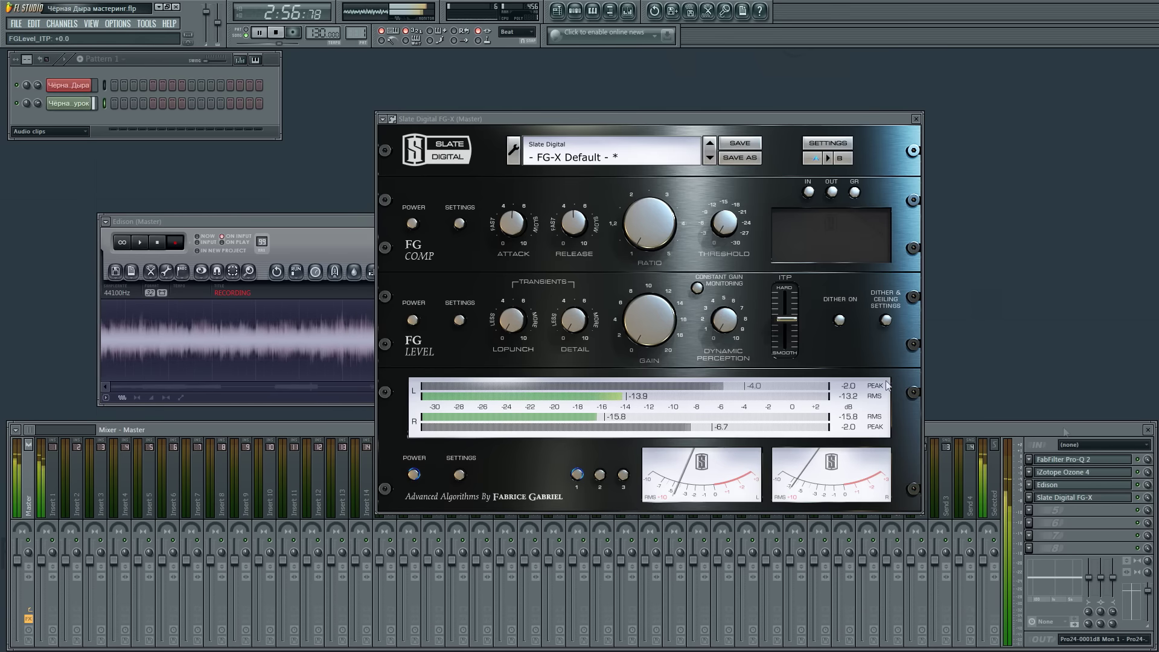
- Switch on FG-X's FG Level section, try out a high gain, and return the gain to 0.0 dB
{"action": "left_click_drag", "start_coordinate": [596, 118], "coordinate": [591, 81]}
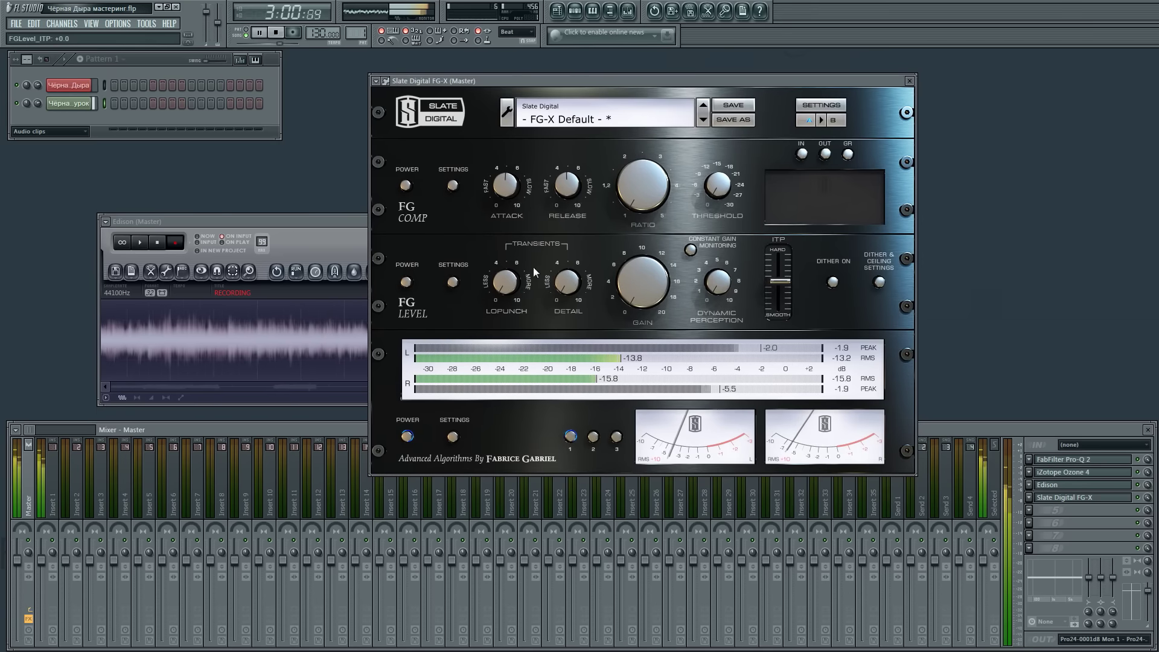
{"action": "left_click", "coordinate": [406, 282]}
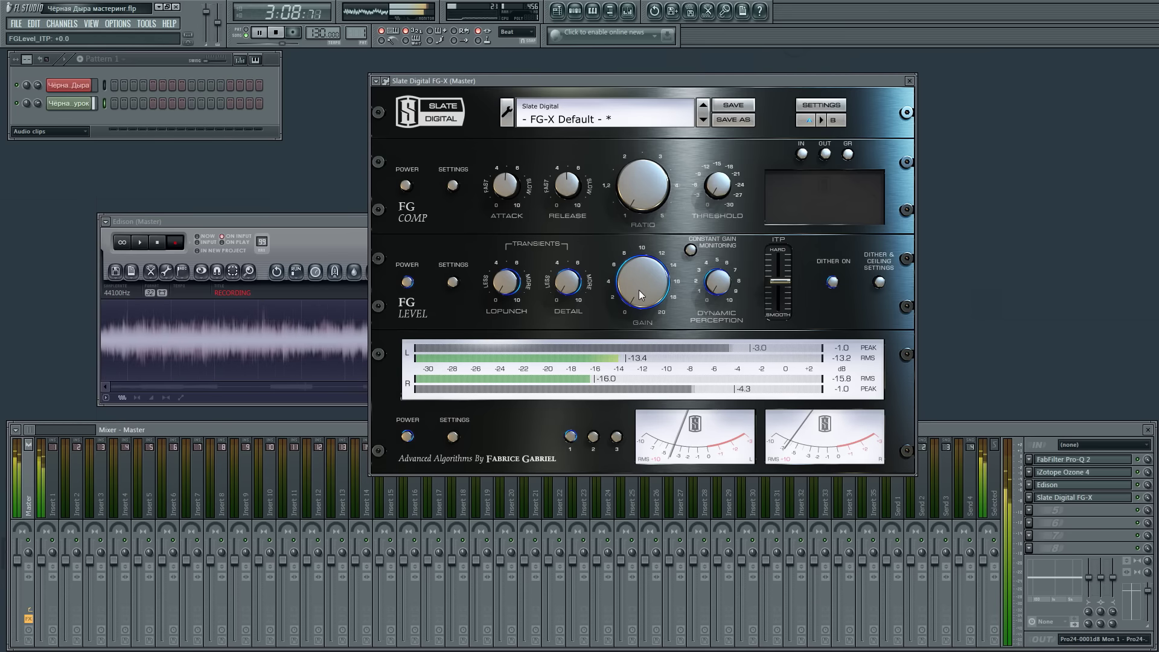
{"action": "left_click_drag", "start_coordinate": [640, 305], "coordinate": [701, 136]}
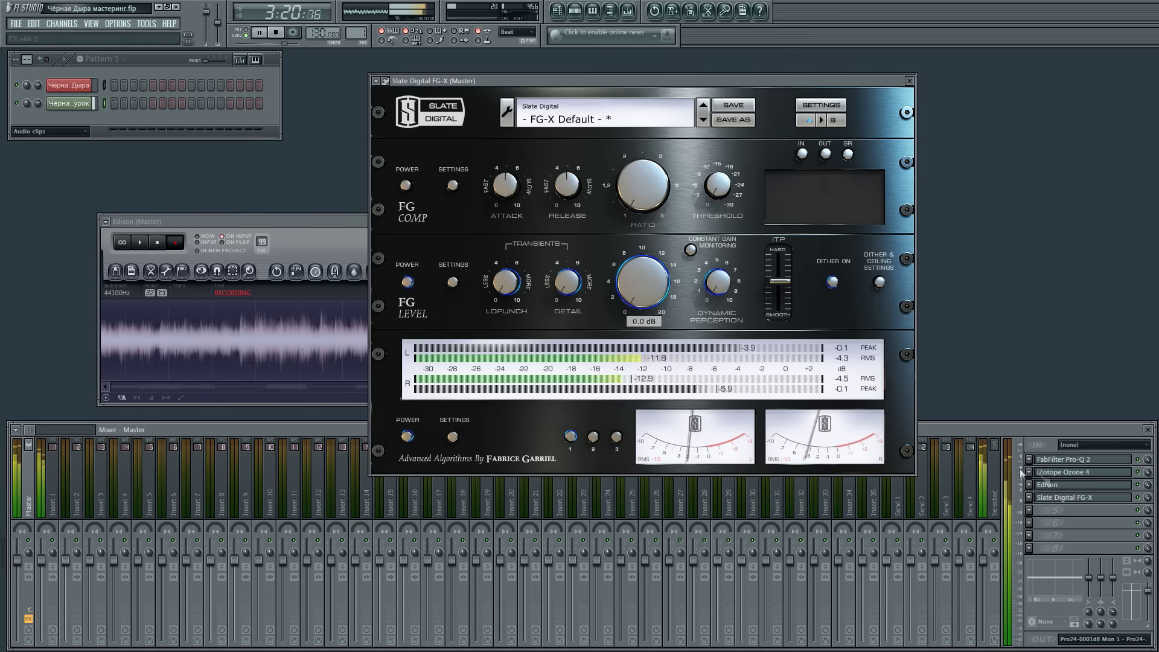
- Arrange the Edison and FG-X windows side by side and set the FG Level gain to 1.5 dB
{"action": "left_click_drag", "start_coordinate": [296, 220], "coordinate": [204, 207]}
{"action": "left_click_drag", "start_coordinate": [492, 81], "coordinate": [480, 74]}
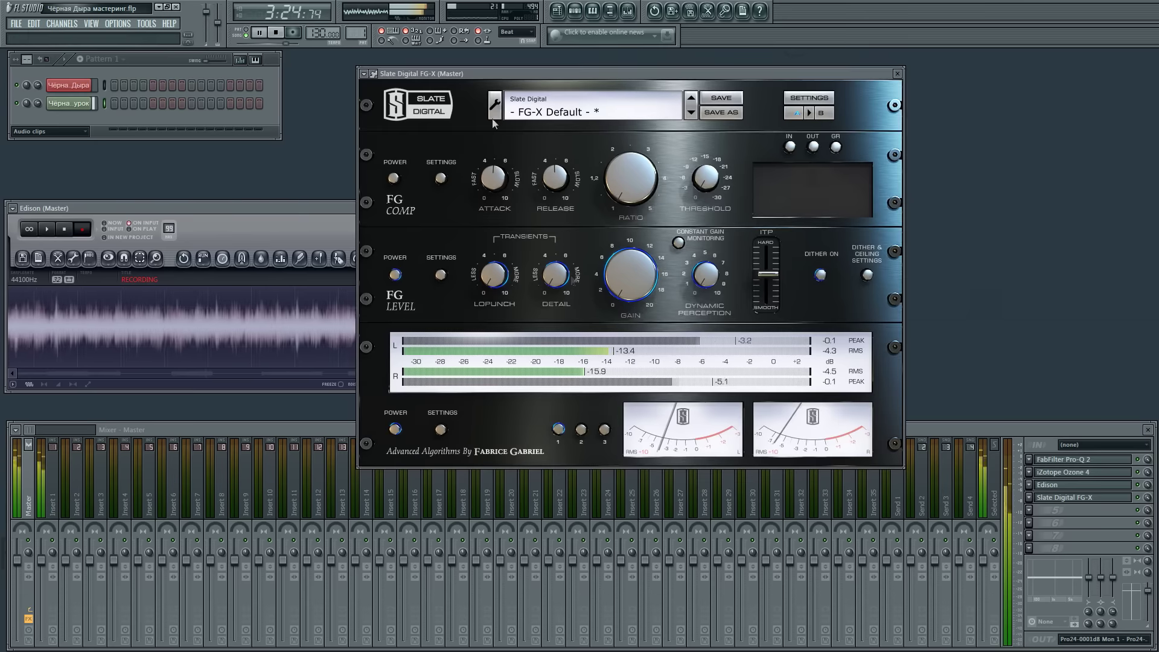
{"action": "mouse_move", "coordinate": [622, 269]}
{"action": "mouse_move", "coordinate": [622, 269]}
{"action": "left_mouse_down"}
{"action": "mouse_move", "coordinate": [628, 258]}
{"action": "mouse_move", "coordinate": [672, 273]}
{"action": "mouse_move", "coordinate": [623, 276]}
{"action": "left_mouse_up"}
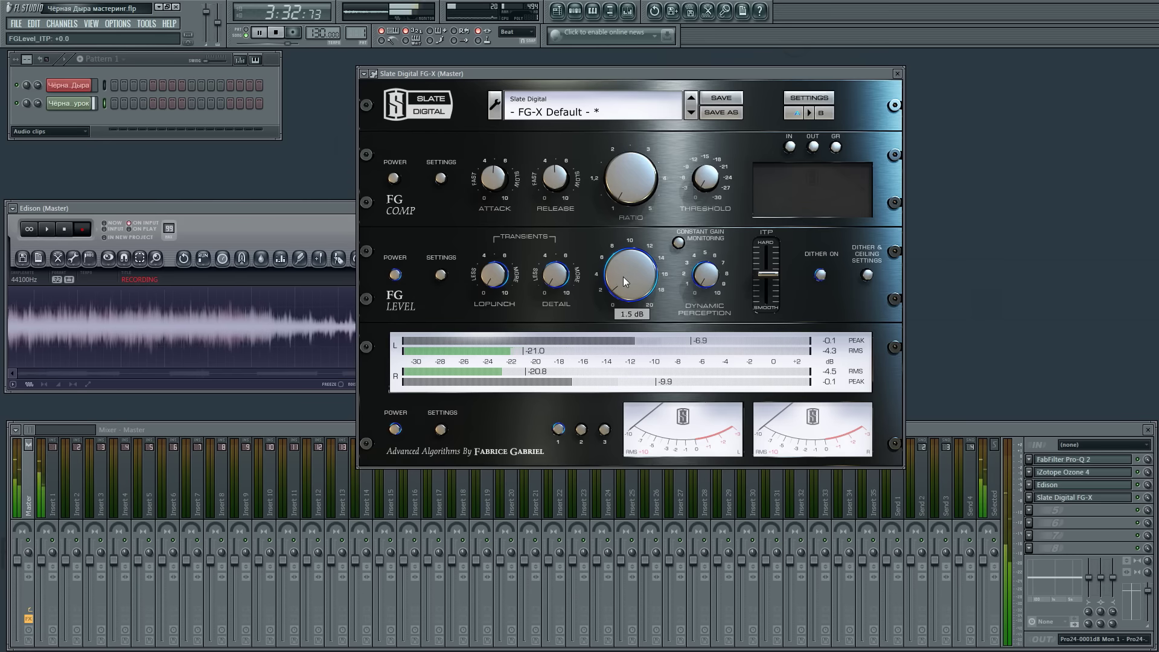
- Close FG-X, stop playback, and open Ozone 4 from the Master beside Edison, dismissing its Preset Manager
{"action": "left_click", "coordinate": [899, 73]}
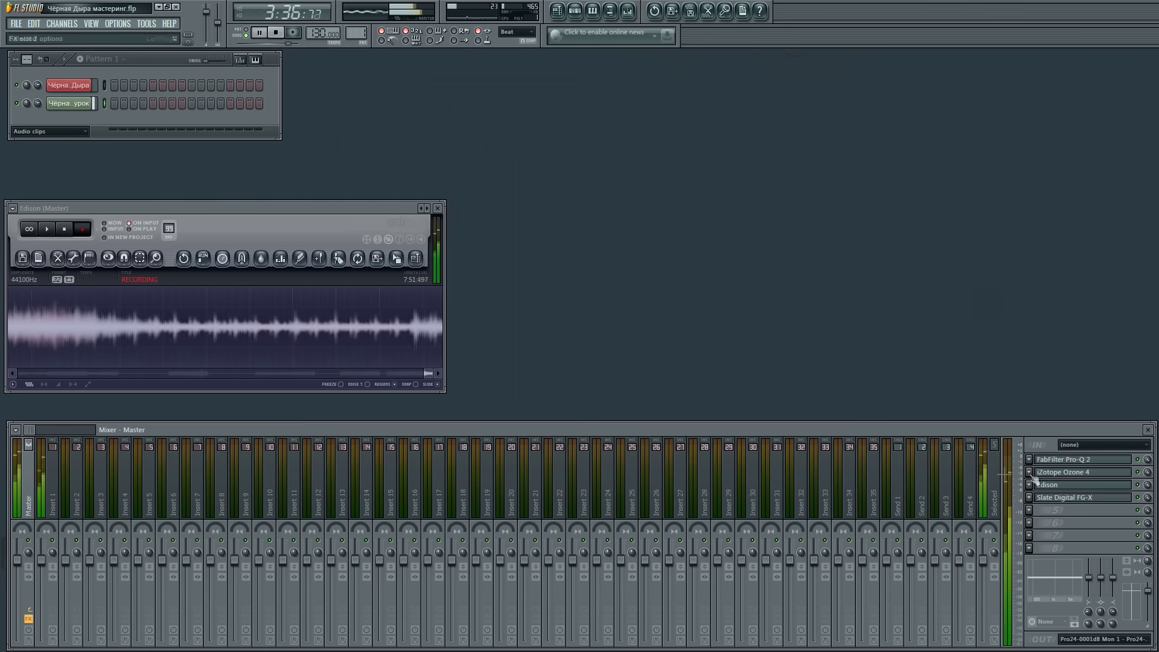
{"action": "left_click", "coordinate": [276, 32]}
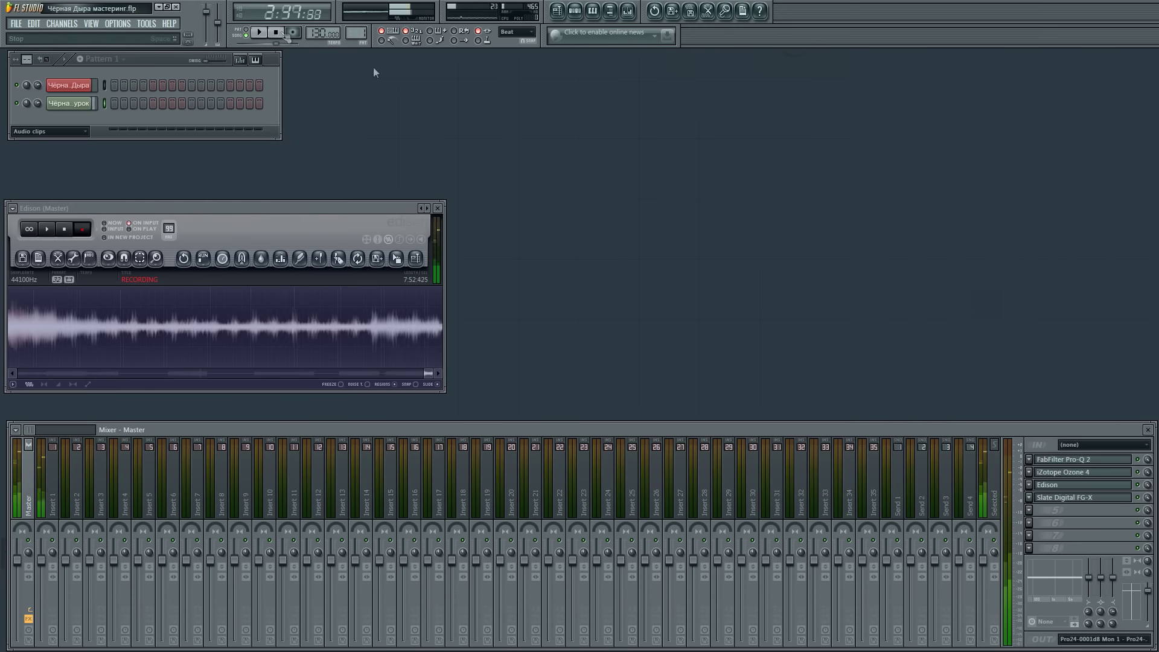
{"action": "left_click", "coordinate": [1067, 472]}
{"action": "left_click_drag", "start_coordinate": [605, 139], "coordinate": [562, 72]}
{"action": "left_click", "coordinate": [705, 315]}
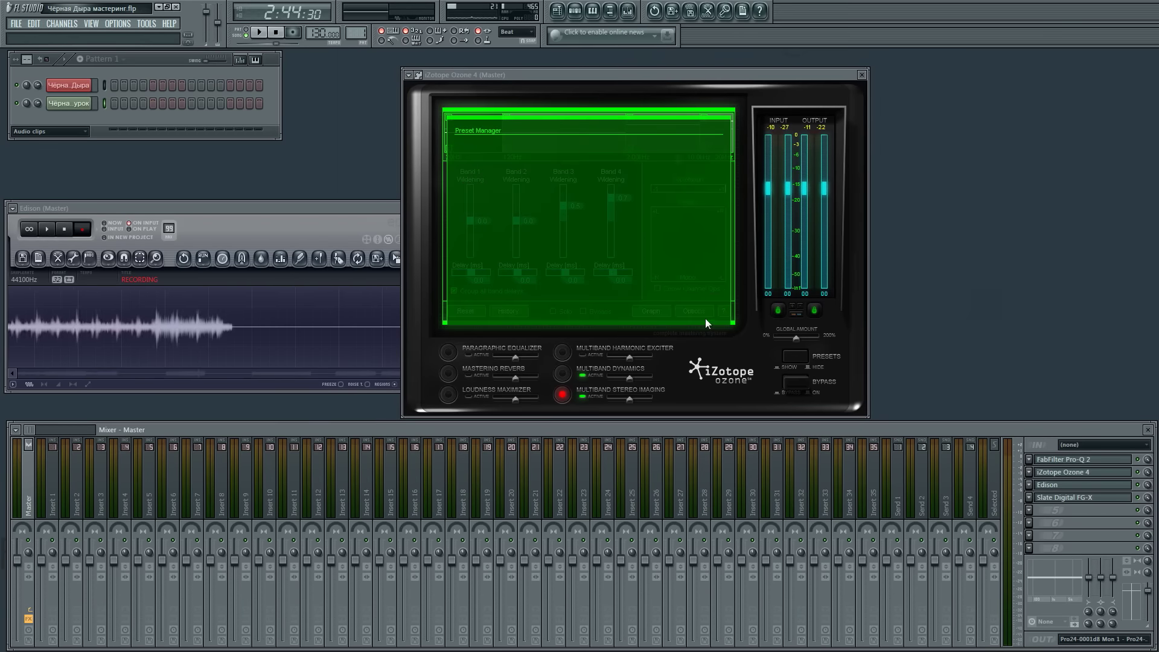
- Adjust the placement of Edison and Ozone 4, reset Ozone 4's input and output peak readings, and start playback
{"action": "left_click_drag", "start_coordinate": [244, 207], "coordinate": [246, 202]}
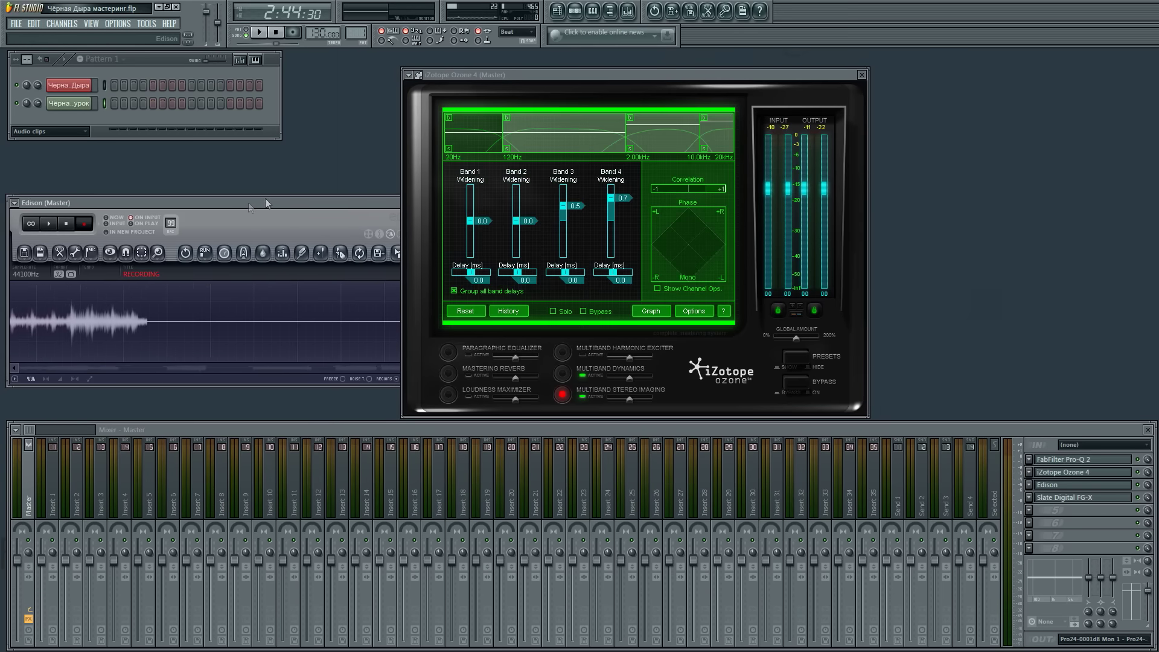
{"action": "left_click_drag", "start_coordinate": [546, 77], "coordinate": [560, 72]}
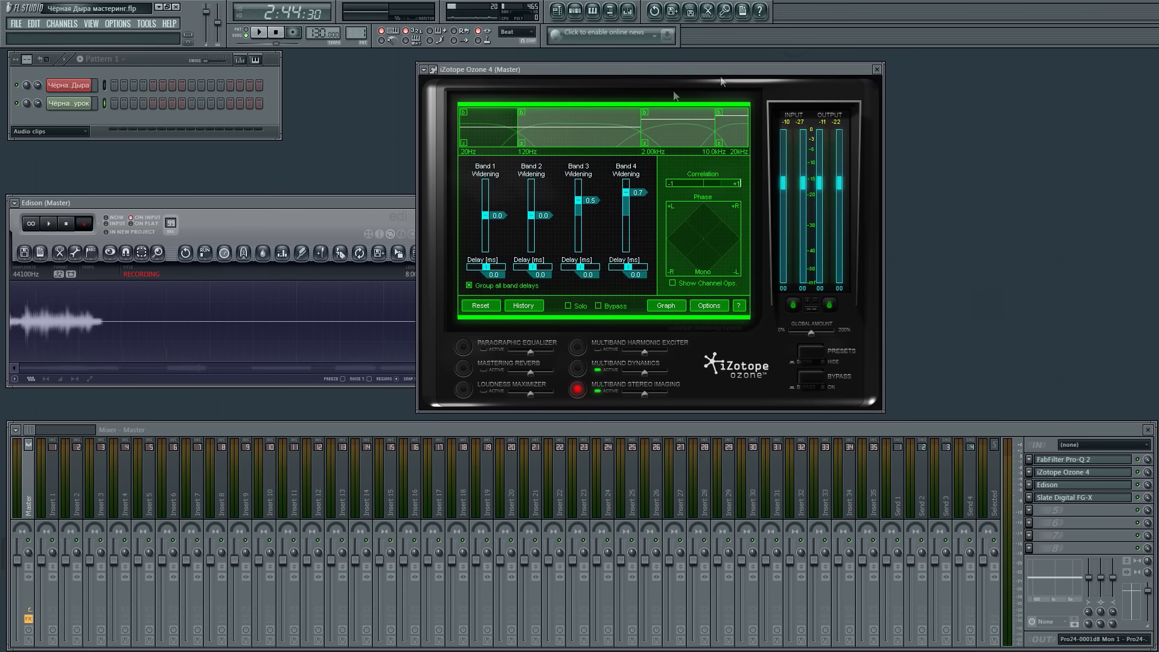
{"action": "left_click", "coordinate": [804, 124]}
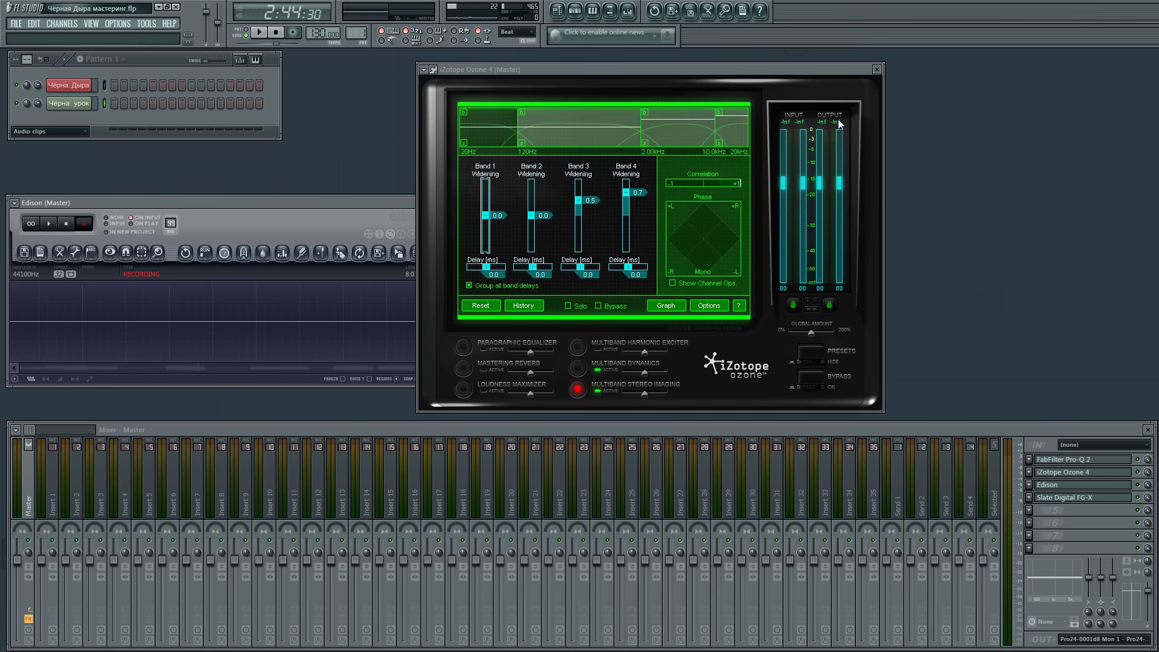
{"action": "left_click", "coordinate": [260, 33]}
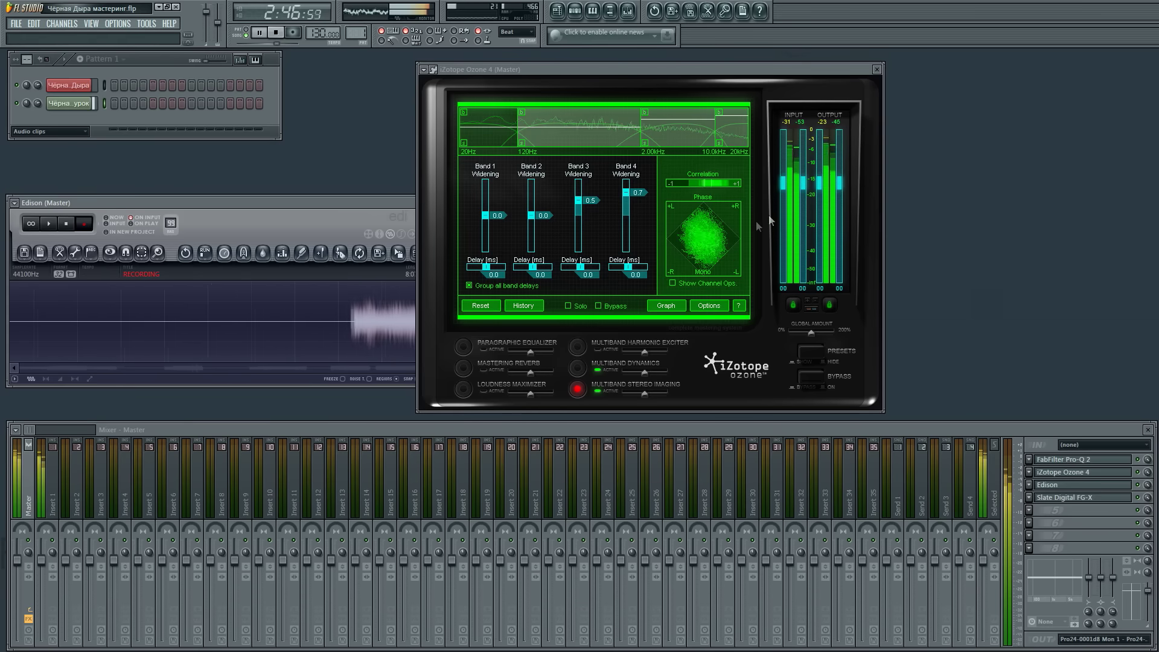
- Try a lower input gain in Ozone 4 during playback, stop the track, and reset the gain to 0 dB
{"action": "mouse_move", "coordinate": [802, 173]}
{"action": "left_mouse_down"}
{"action": "mouse_move", "coordinate": [804, 144]}
{"action": "mouse_move", "coordinate": [803, 185]}
{"action": "left_mouse_up"}
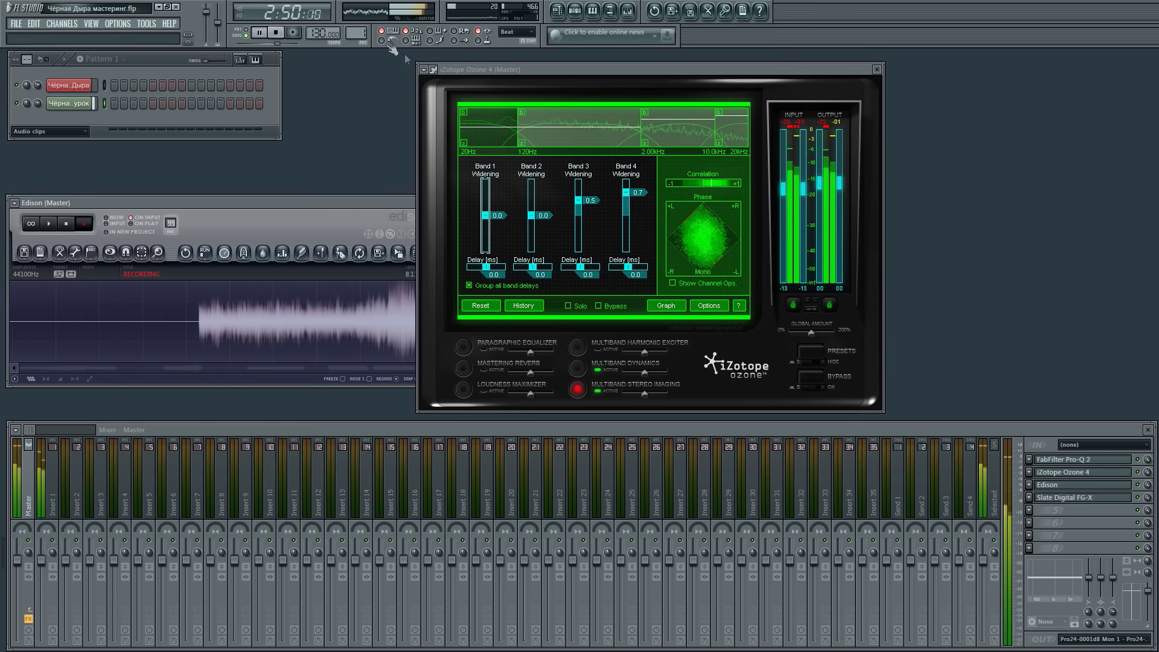
{"action": "left_click", "coordinate": [276, 34]}
{"action": "double_click", "coordinate": [804, 191]}
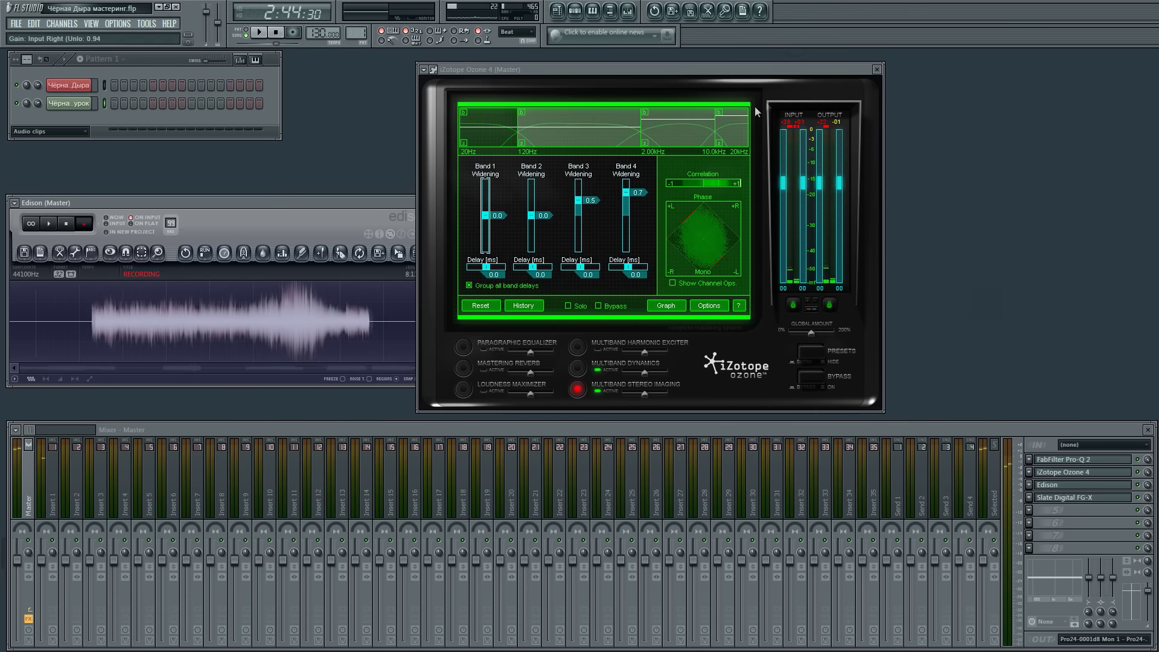
- Reposition Ozone 4, clear its input and output peak readings, and set the input gain to -2.0 dB
{"action": "left_click_drag", "start_coordinate": [596, 88], "coordinate": [635, 85]}
{"action": "left_click", "coordinate": [837, 122]}
{"action": "left_click", "coordinate": [861, 121]}
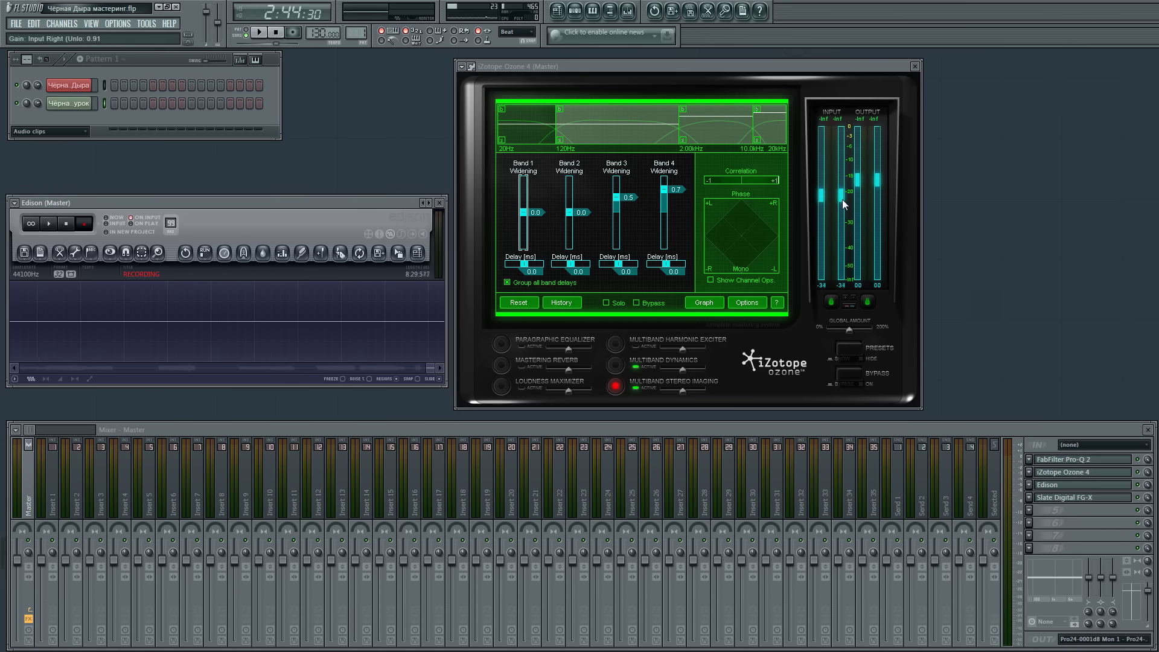
{"action": "left_click_drag", "start_coordinate": [842, 203], "coordinate": [844, 191]}
{"action": "double_click", "coordinate": [840, 192]}
{"action": "left_click", "coordinate": [841, 286]}
{"action": "type", "text": "-20"}
{"action": "key", "text": "Return"}
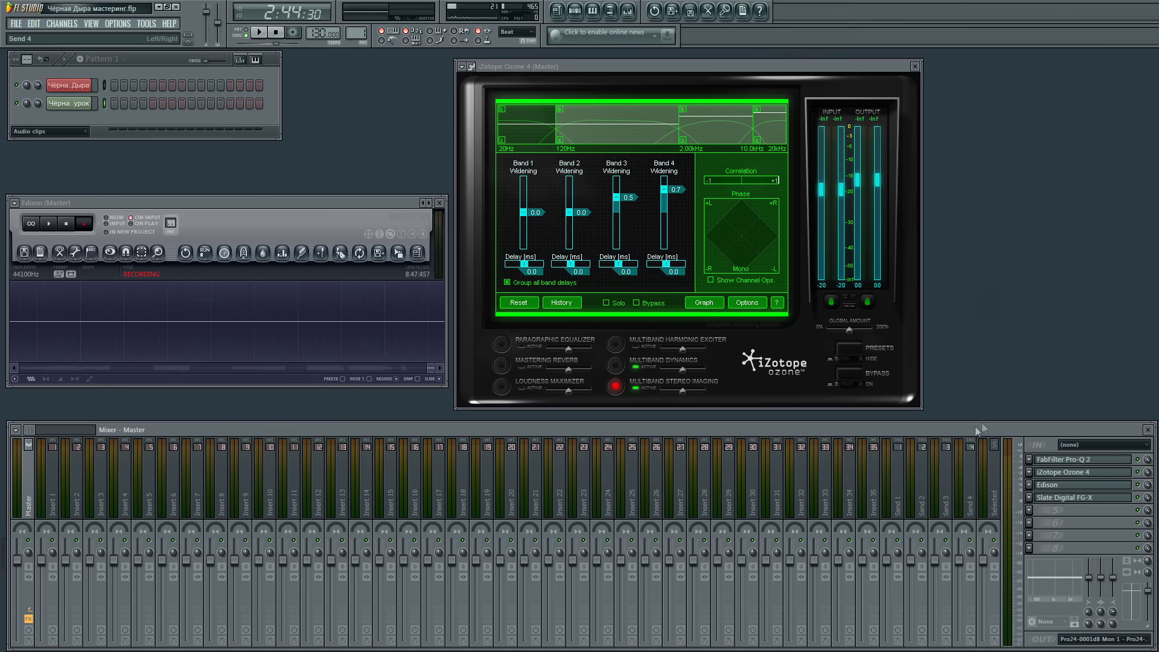
- Open FG-X from the Master, place it so Ozone 4's level meters stay visible, and try an FG Level gain of about 1.9 dB
{"action": "left_click", "coordinate": [1066, 502]}
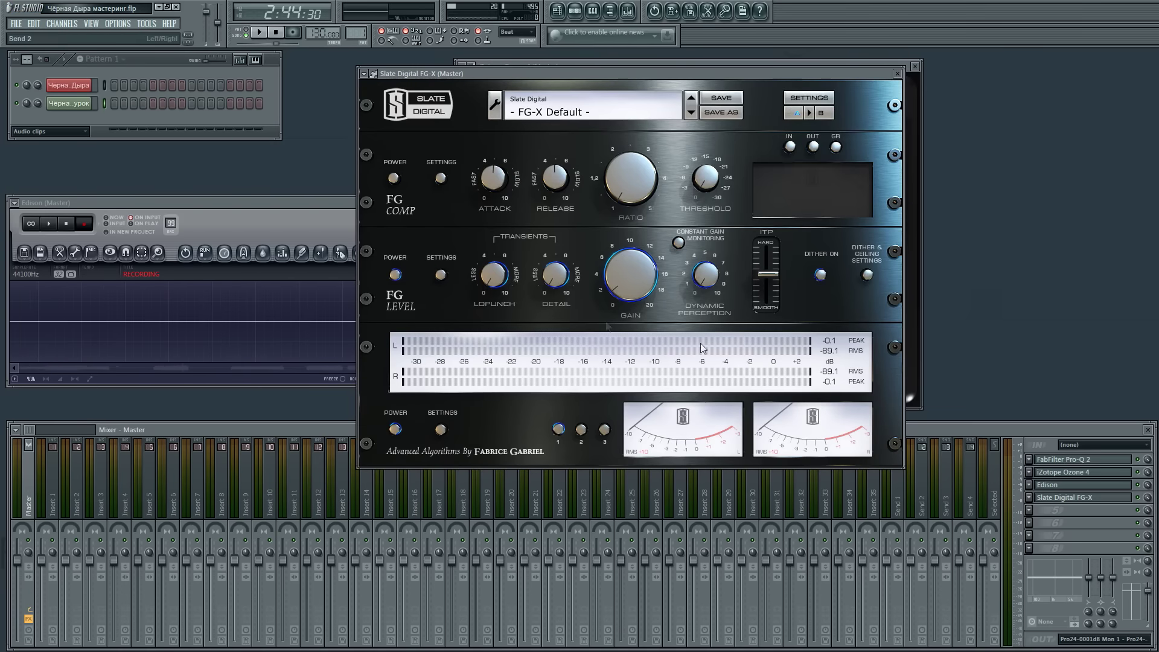
{"action": "left_click_drag", "start_coordinate": [541, 80], "coordinate": [428, 119]}
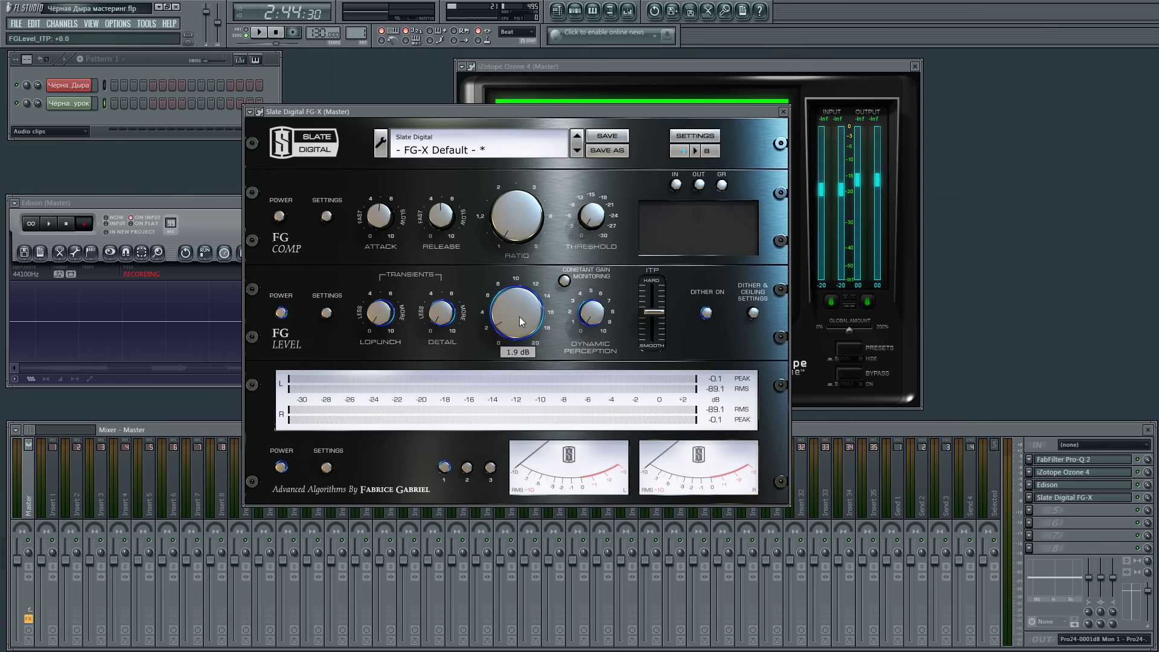
{"action": "left_click_drag", "start_coordinate": [627, 110], "coordinate": [494, 149]}
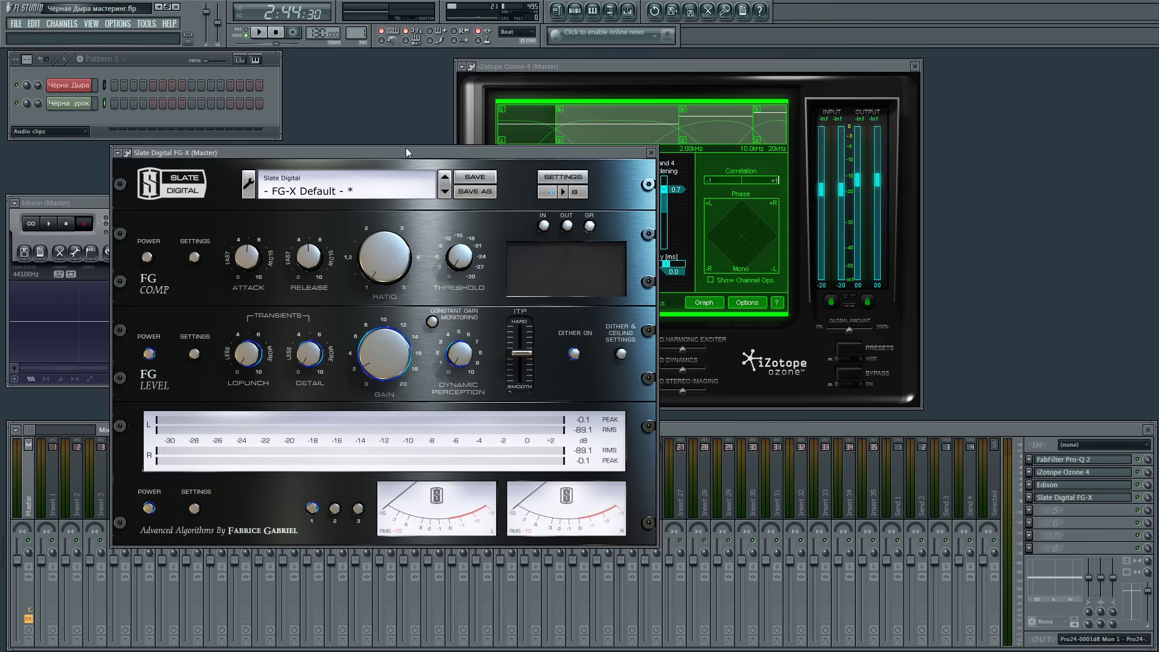
{"action": "left_click_drag", "start_coordinate": [406, 151], "coordinate": [552, 109]}
{"action": "left_click_drag", "start_coordinate": [485, 312], "coordinate": [487, 313]}
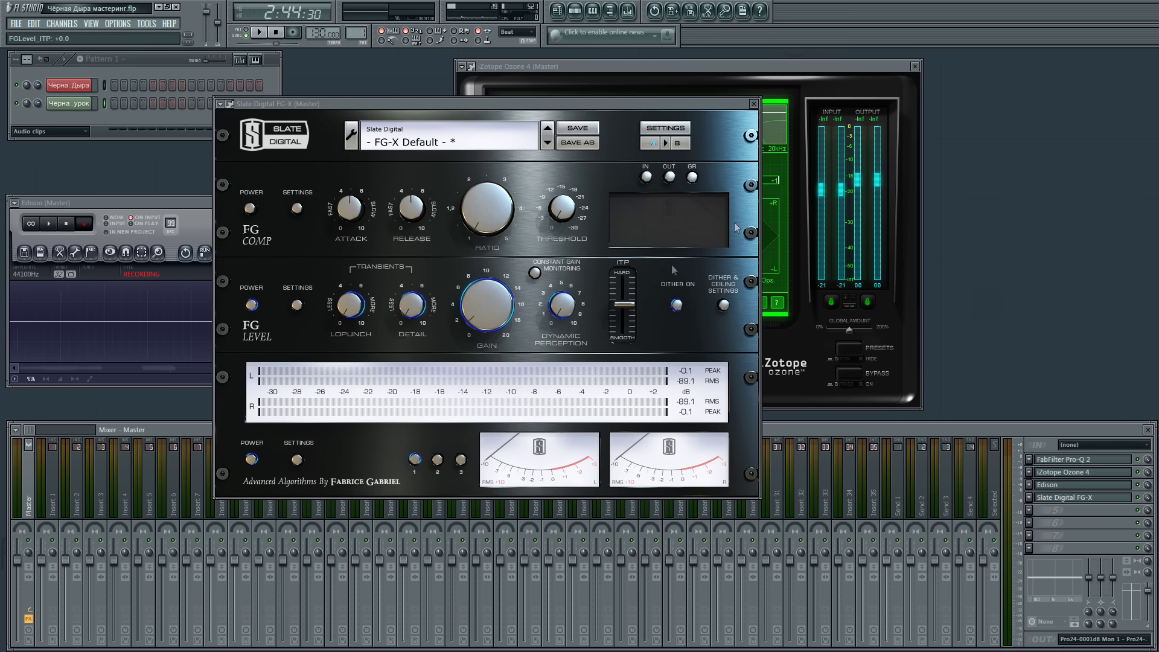
- Audition the track with Ozone 4's input gain at 0 dB and FG Level gain at 1.3 dB, closing FG-X and stopping playback
{"action": "key", "text": "space"}
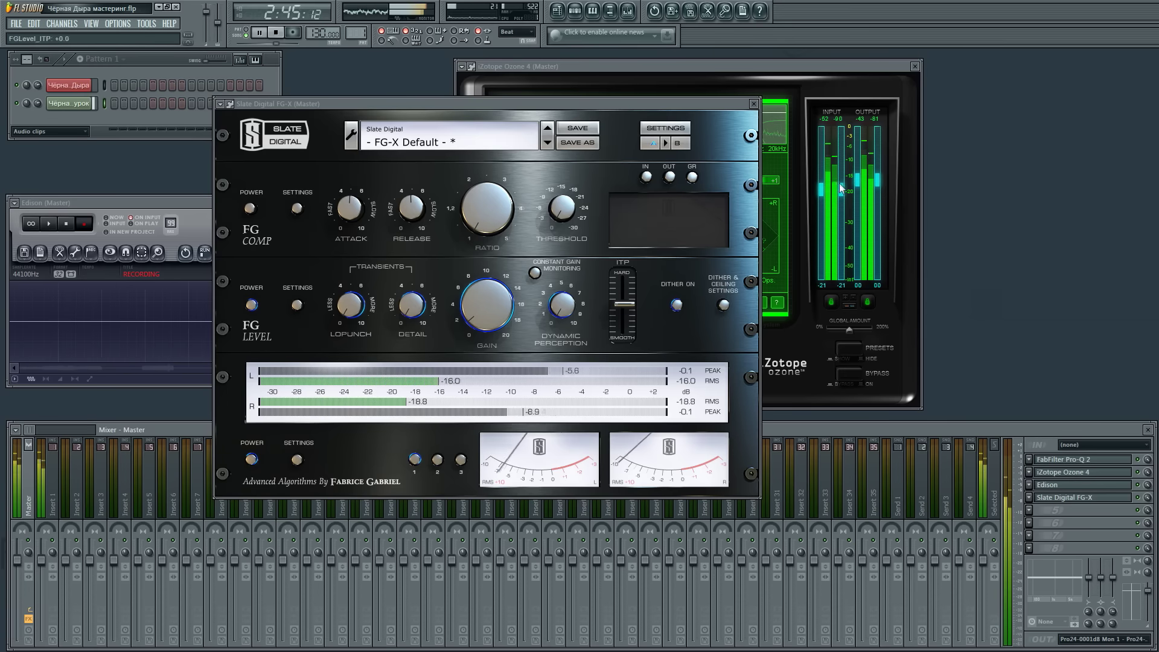
{"action": "left_click", "coordinate": [479, 319]}
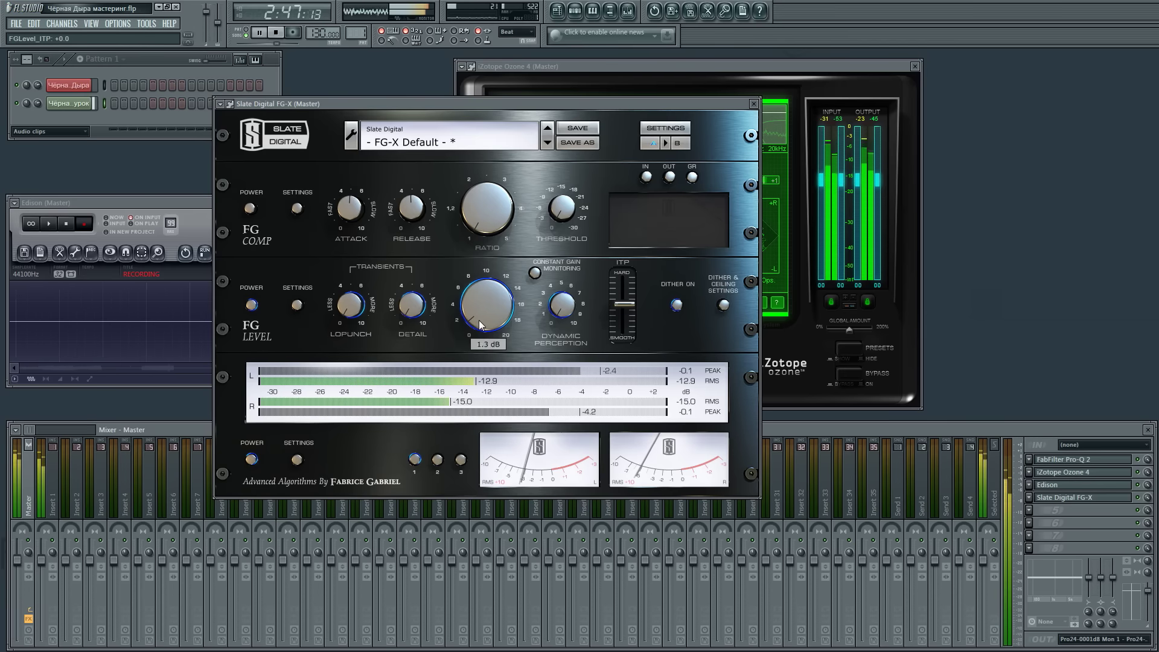
{"action": "left_click", "coordinate": [753, 104]}
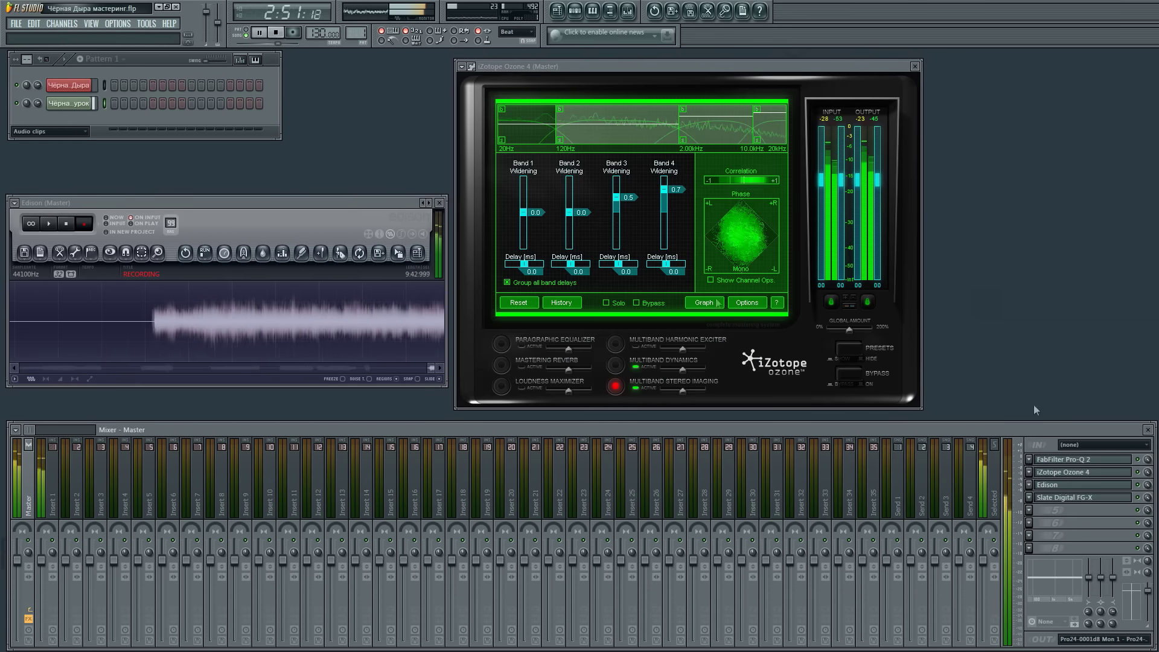
{"action": "key", "text": "space"}
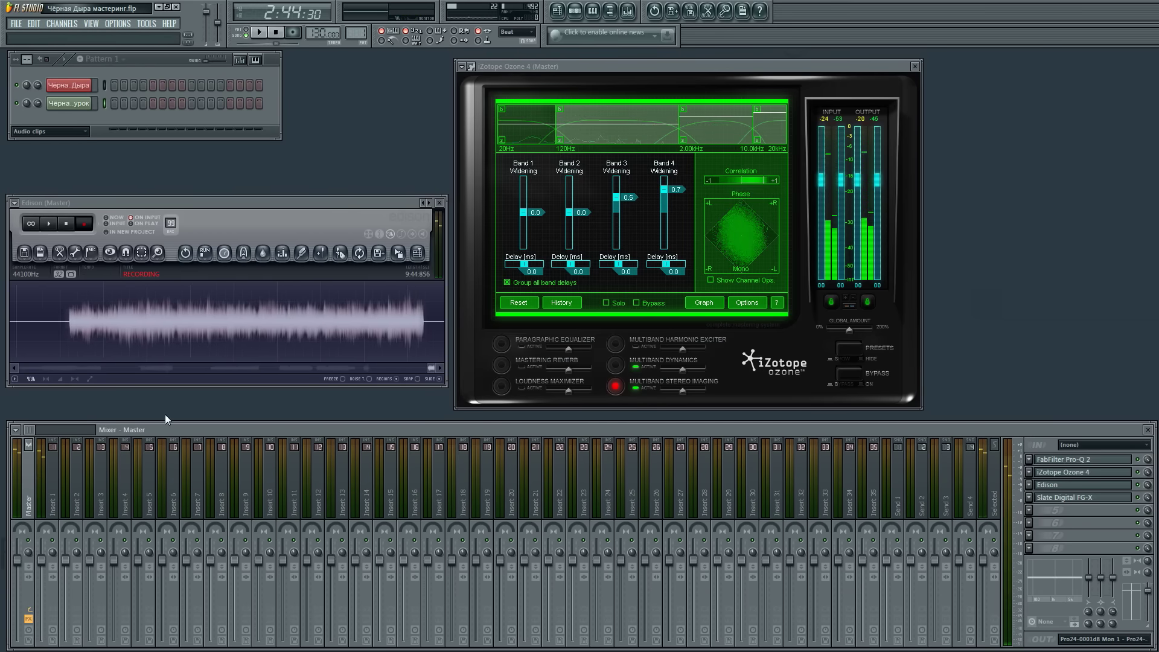
- Show the Playlist, close Ozone 4, and return to the mixer and Edison
{"action": "left_click", "coordinate": [557, 10]}
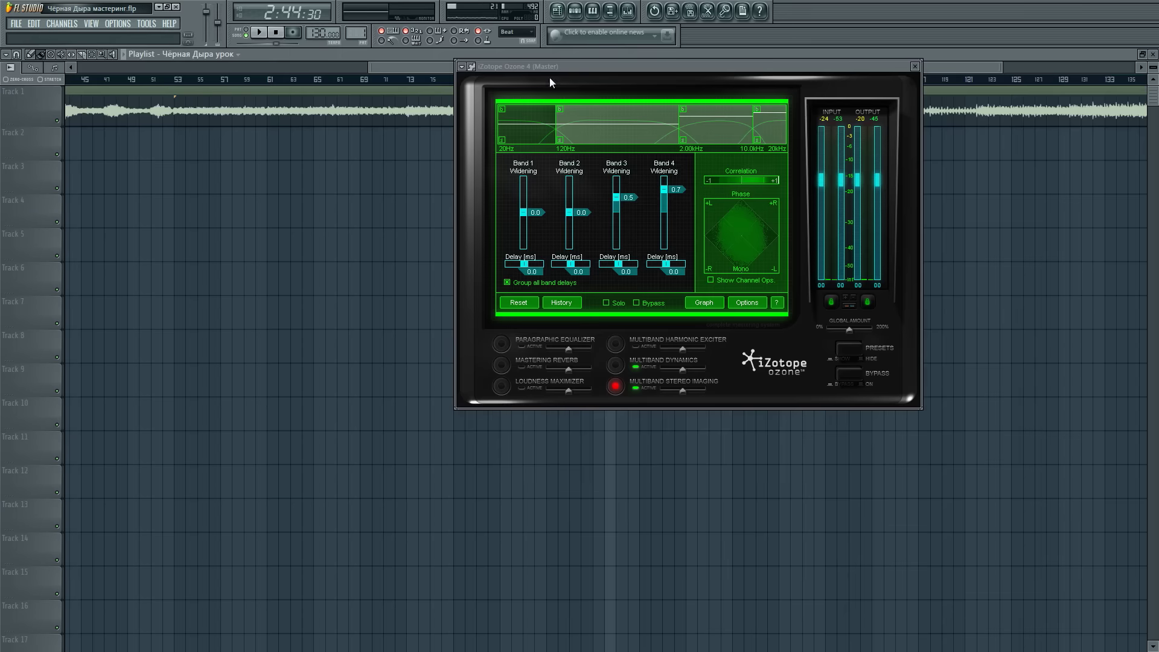
{"action": "left_click_drag", "start_coordinate": [695, 70], "coordinate": [776, 203]}
{"action": "left_click", "coordinate": [810, 204]}
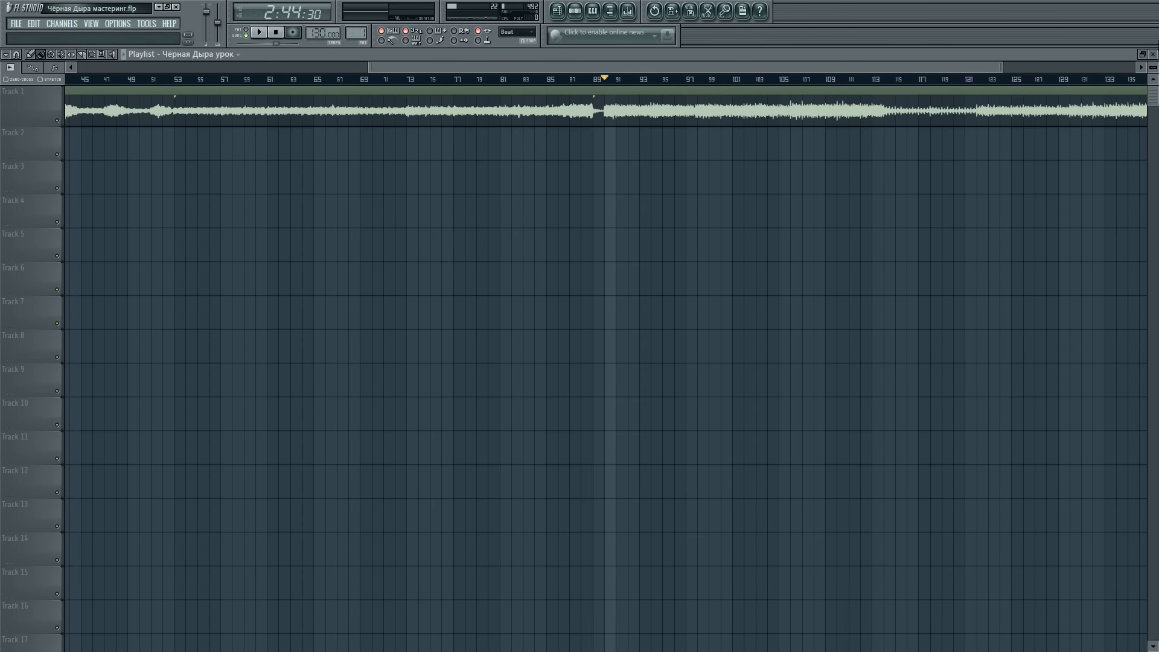
{"action": "left_click", "coordinate": [1154, 54]}
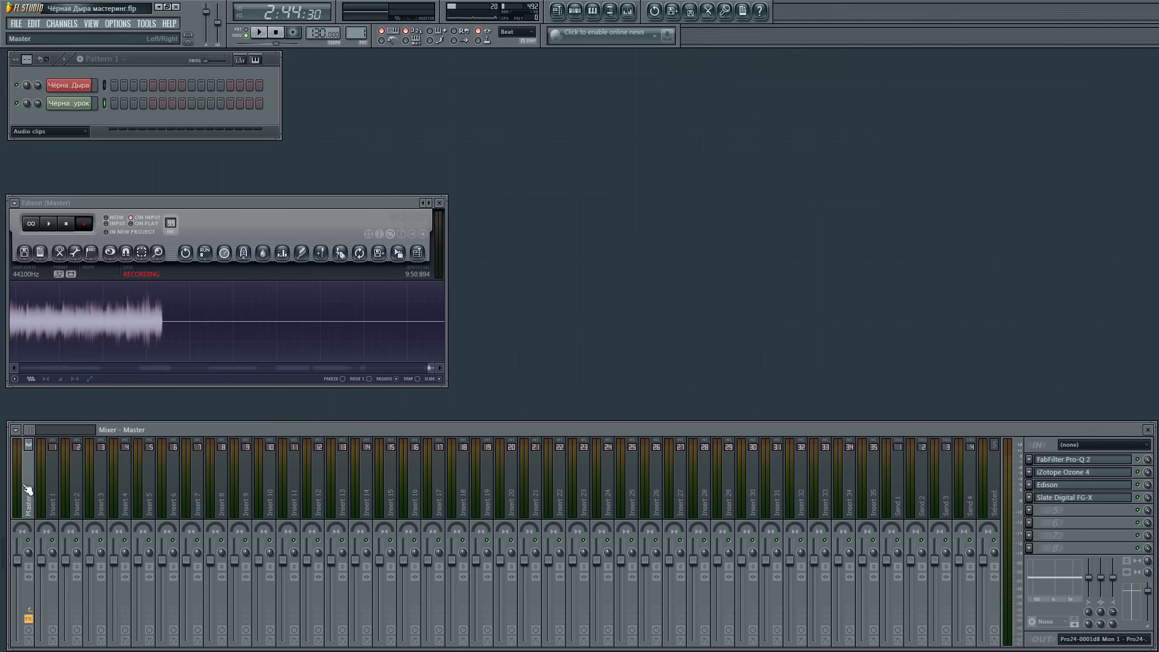
- Insert the CSR Hall reverb on the Master between Edison and FG-X and place its window beside Edison
{"action": "mouse_move", "coordinate": [472, 430]}
{"action": "left_mouse_down"}
{"action": "mouse_move", "coordinate": [478, 414]}
{"action": "mouse_move", "coordinate": [470, 429]}
{"action": "left_mouse_up"}
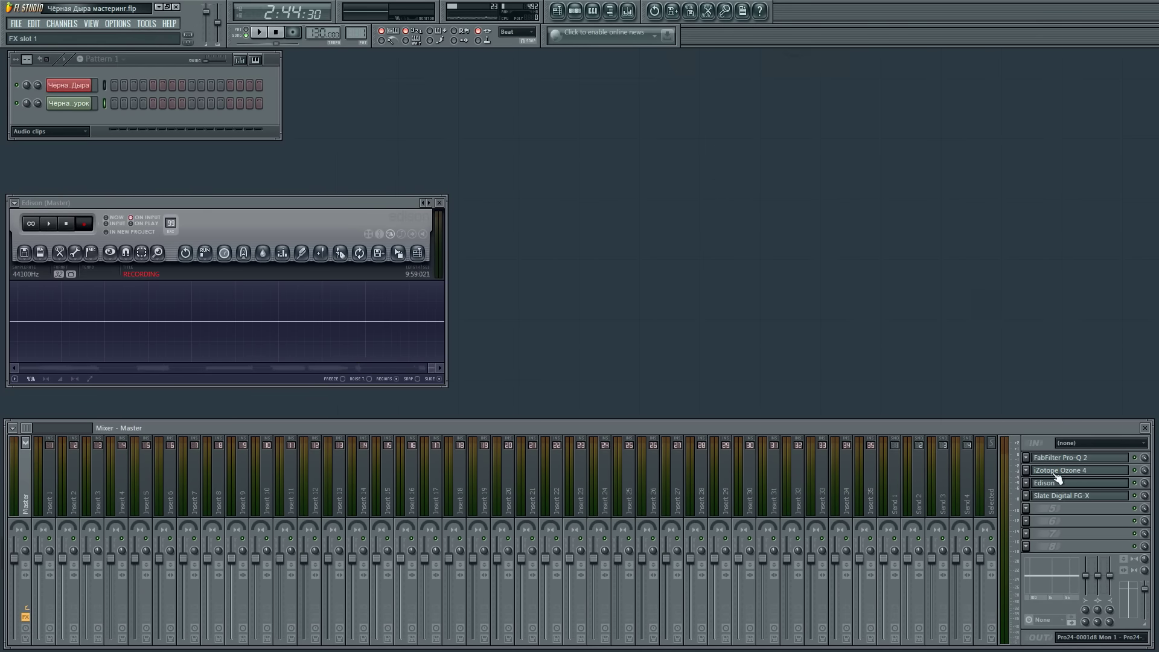
{"action": "left_click", "coordinate": [1026, 495]}
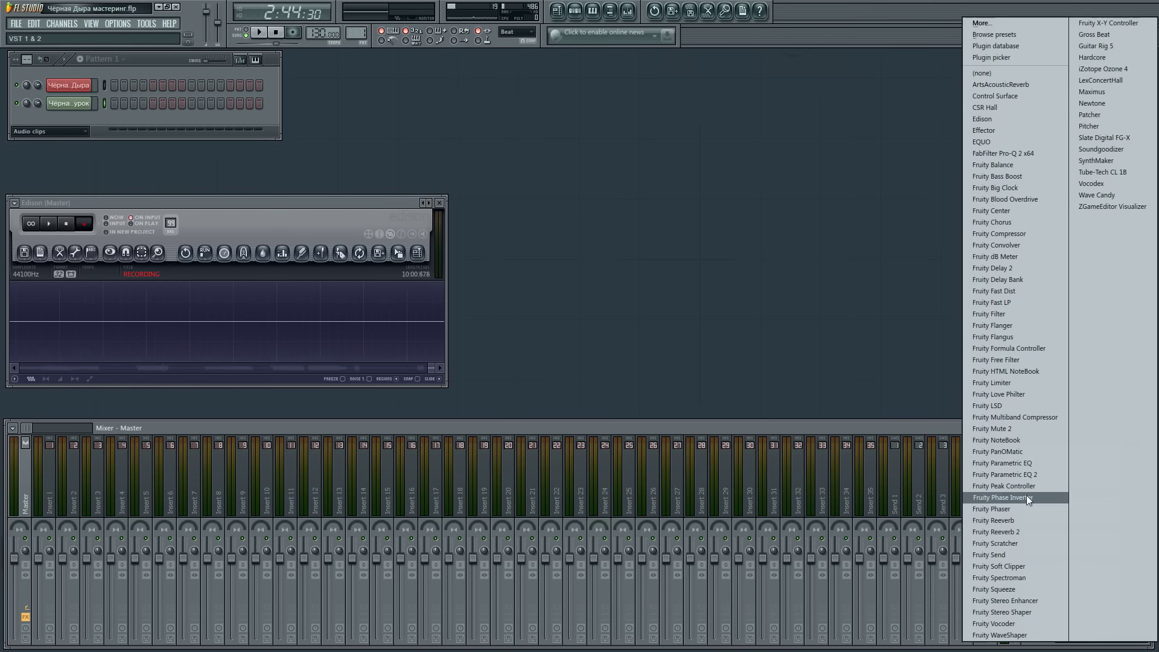
{"action": "left_click", "coordinate": [1013, 107]}
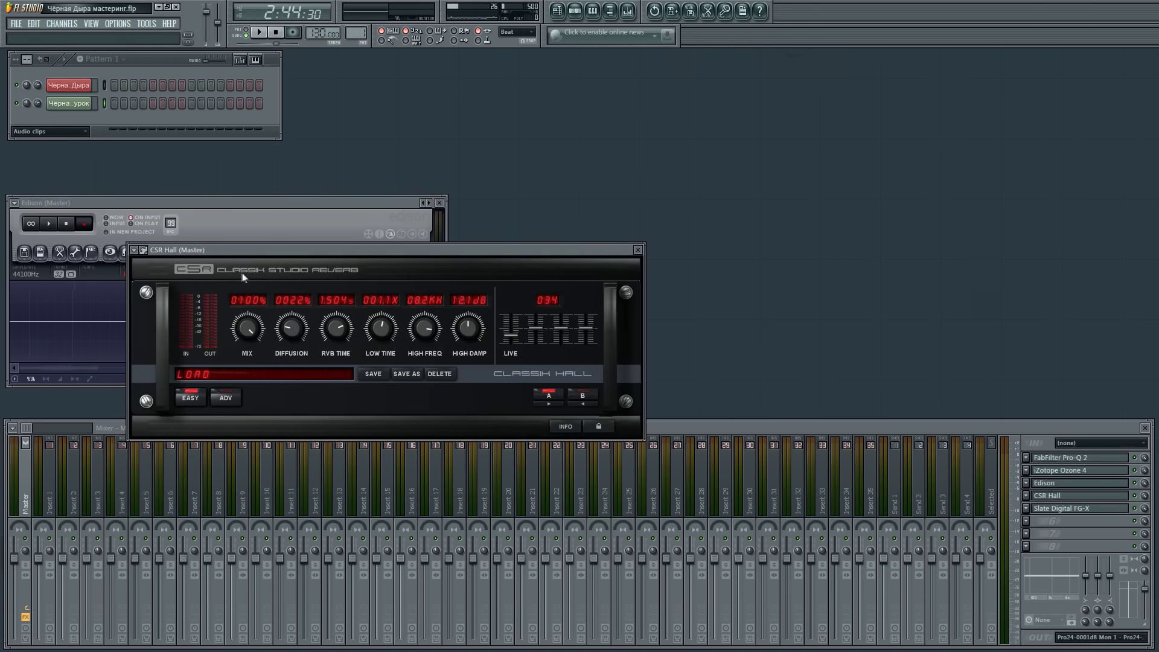
{"action": "left_click_drag", "start_coordinate": [287, 255], "coordinate": [634, 127]}
- Load the Orchestra Hall preset in CSR Hall and set its mix to 10%
{"action": "left_click", "coordinate": [577, 248]}
{"action": "mouse_move", "coordinate": [577, 260]}
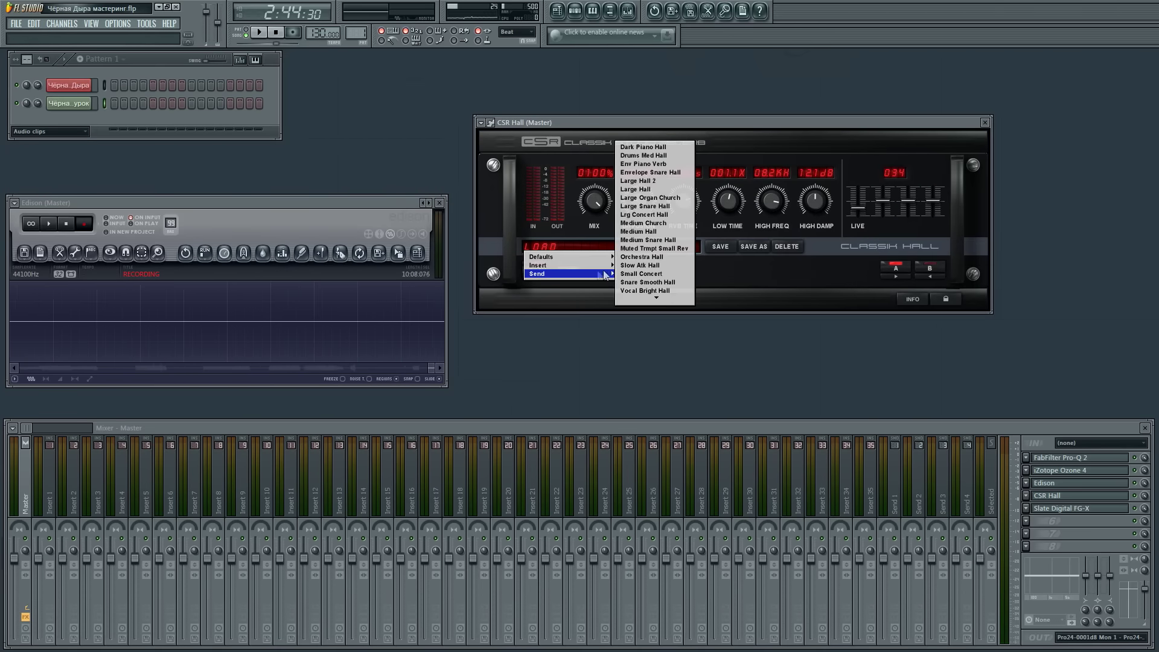
{"action": "left_click", "coordinate": [641, 256]}
{"action": "left_click", "coordinate": [600, 243]}
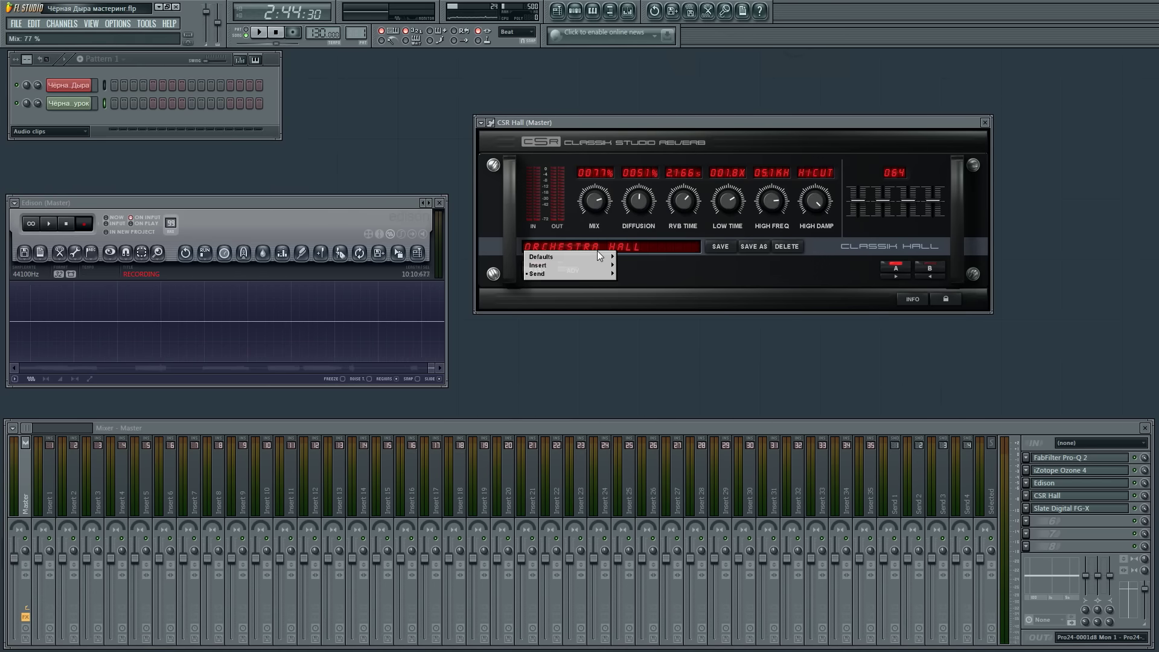
{"action": "left_click", "coordinate": [632, 256]}
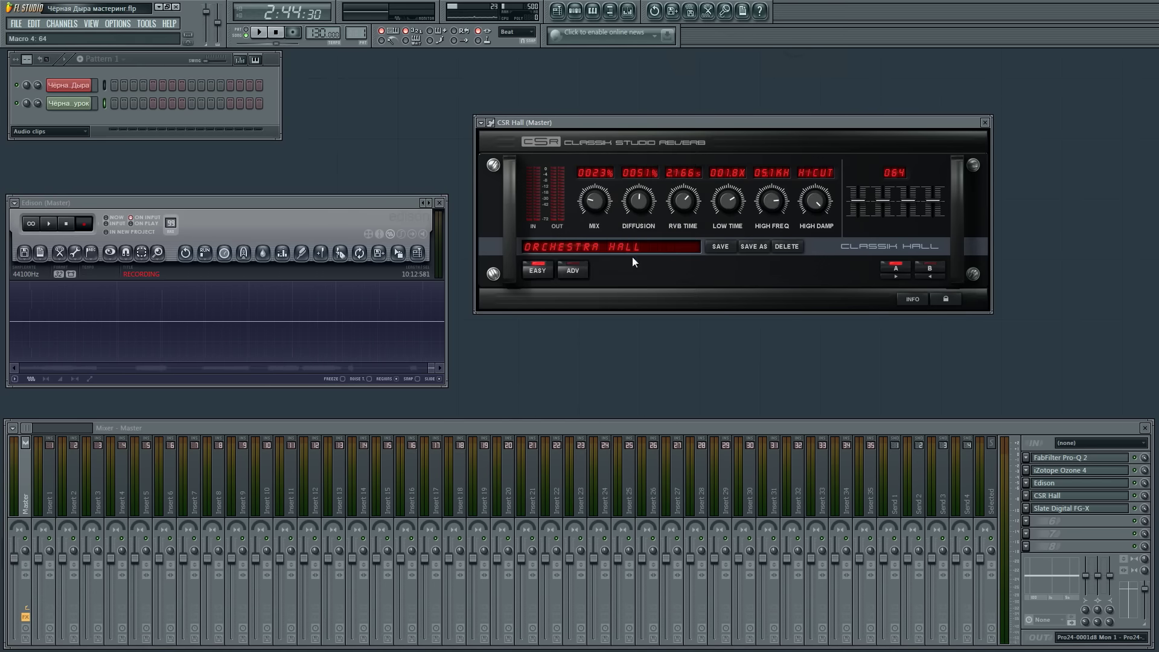
{"action": "left_click_drag", "start_coordinate": [612, 125], "coordinate": [610, 154]}
{"action": "left_click_drag", "start_coordinate": [598, 243], "coordinate": [601, 248]}
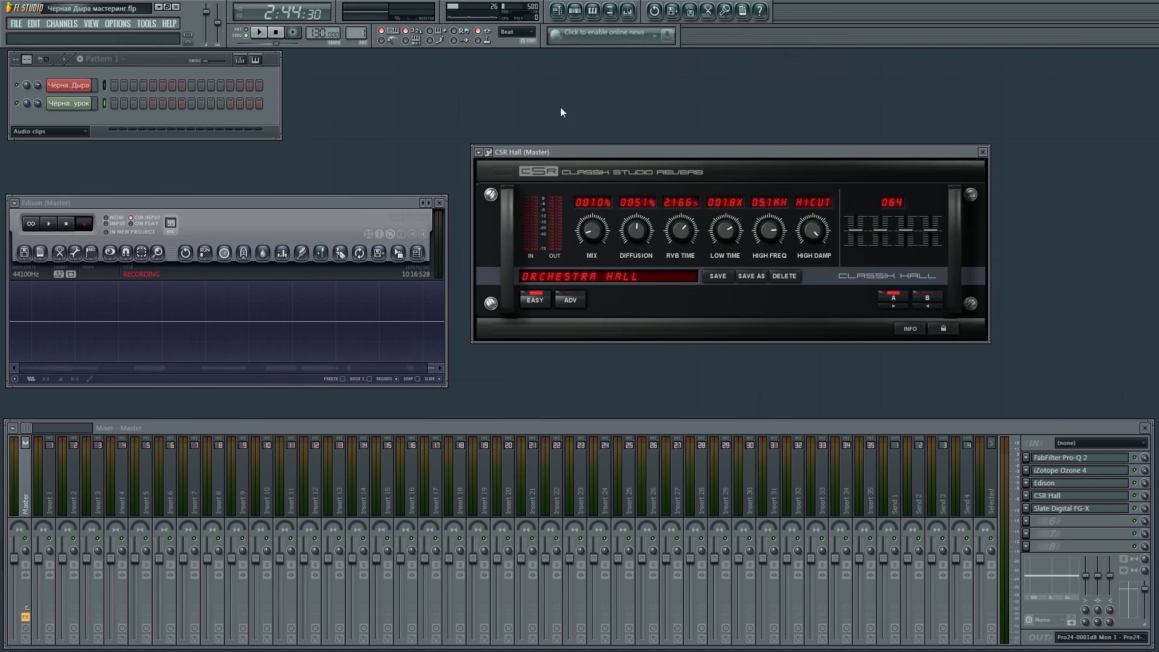
{"action": "left_click_drag", "start_coordinate": [575, 152], "coordinate": [560, 105]}
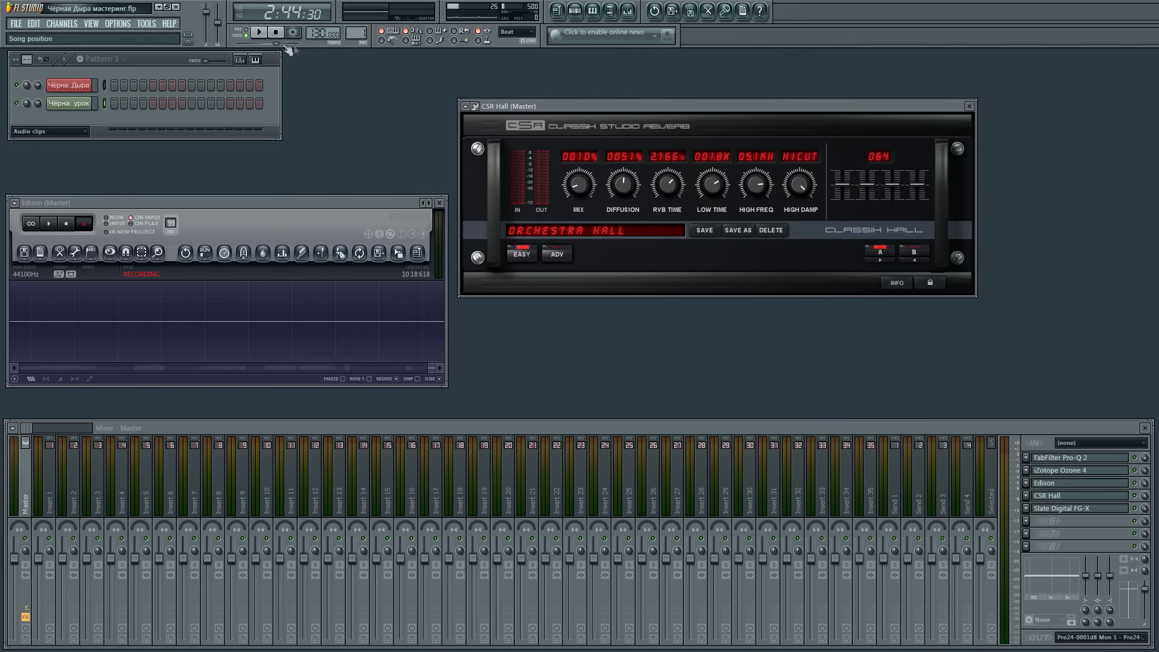
- Play the track through CSR Hall and jump in the Playlist to the quieter section around bar 116
{"action": "left_click_drag", "start_coordinate": [189, 59], "coordinate": [209, 72]}
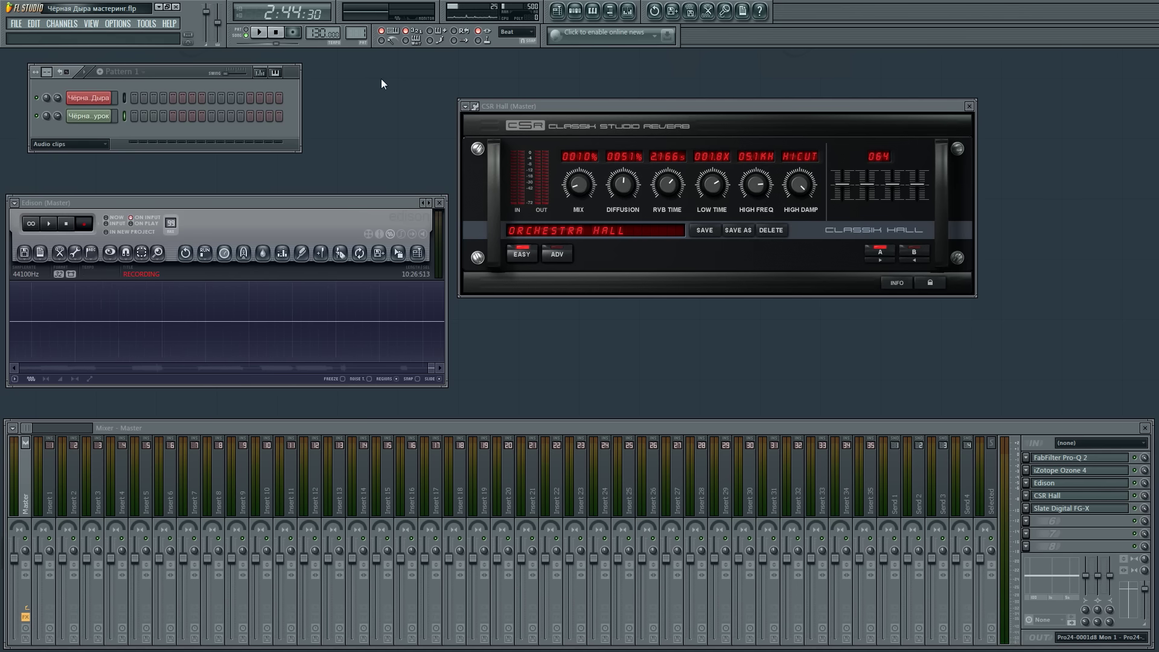
{"action": "left_click", "coordinate": [259, 32]}
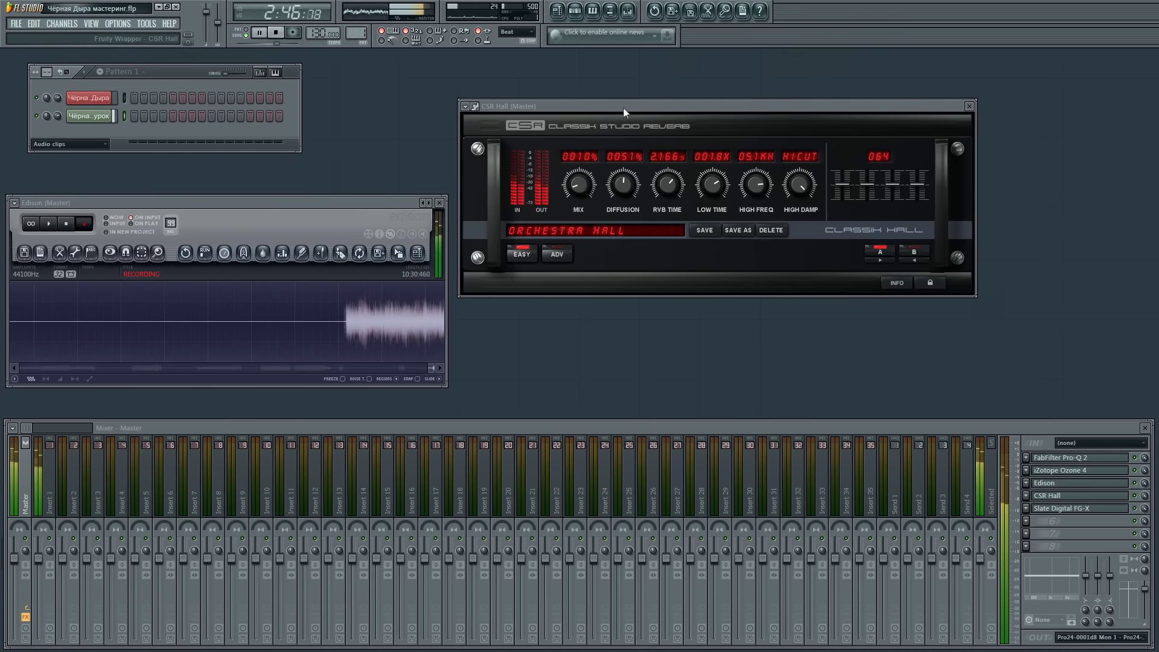
{"action": "left_click_drag", "start_coordinate": [622, 108], "coordinate": [628, 106]}
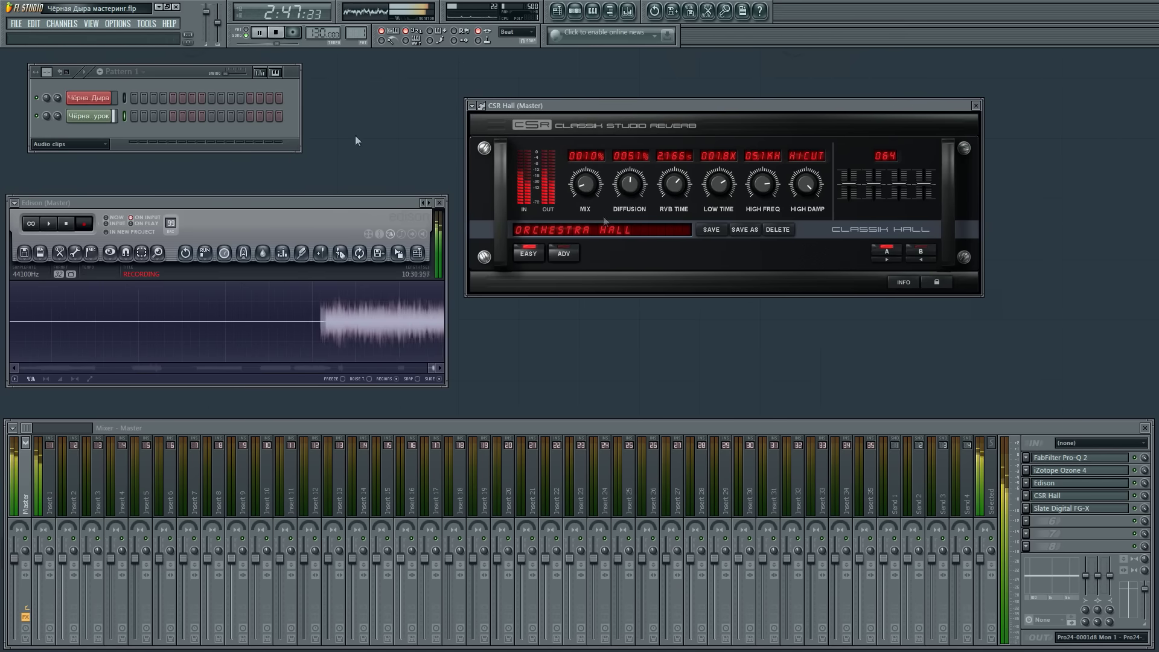
{"action": "left_click", "coordinate": [562, 14]}
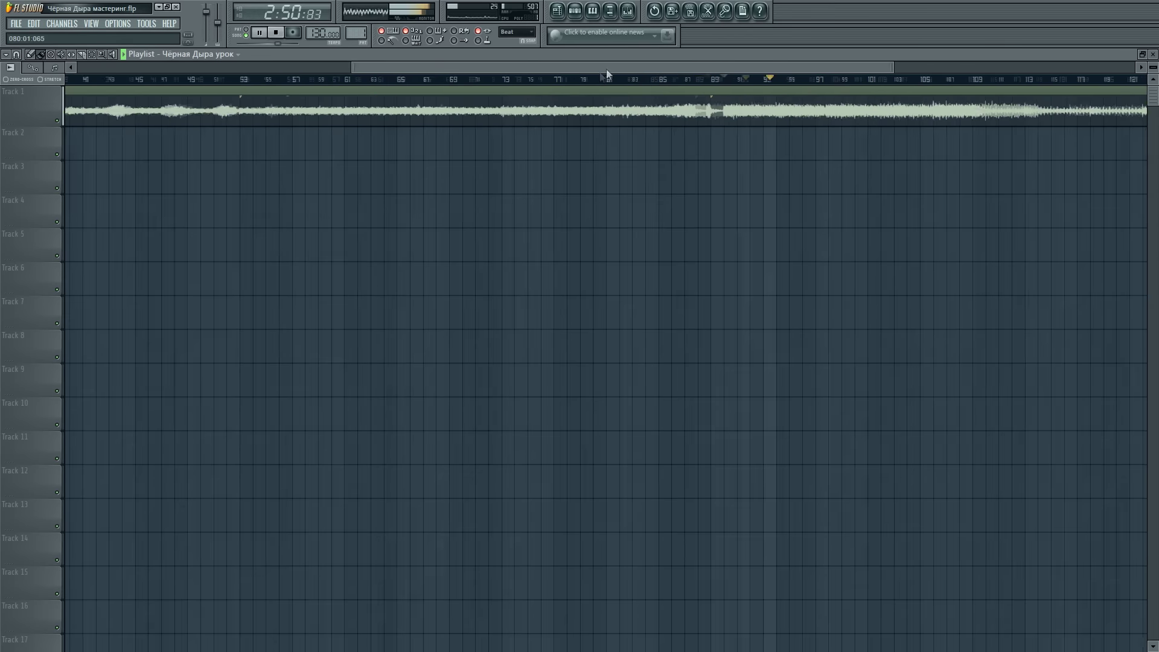
{"action": "left_click_drag", "start_coordinate": [697, 62], "coordinate": [830, 65]}
{"action": "left_click", "coordinate": [656, 79]}
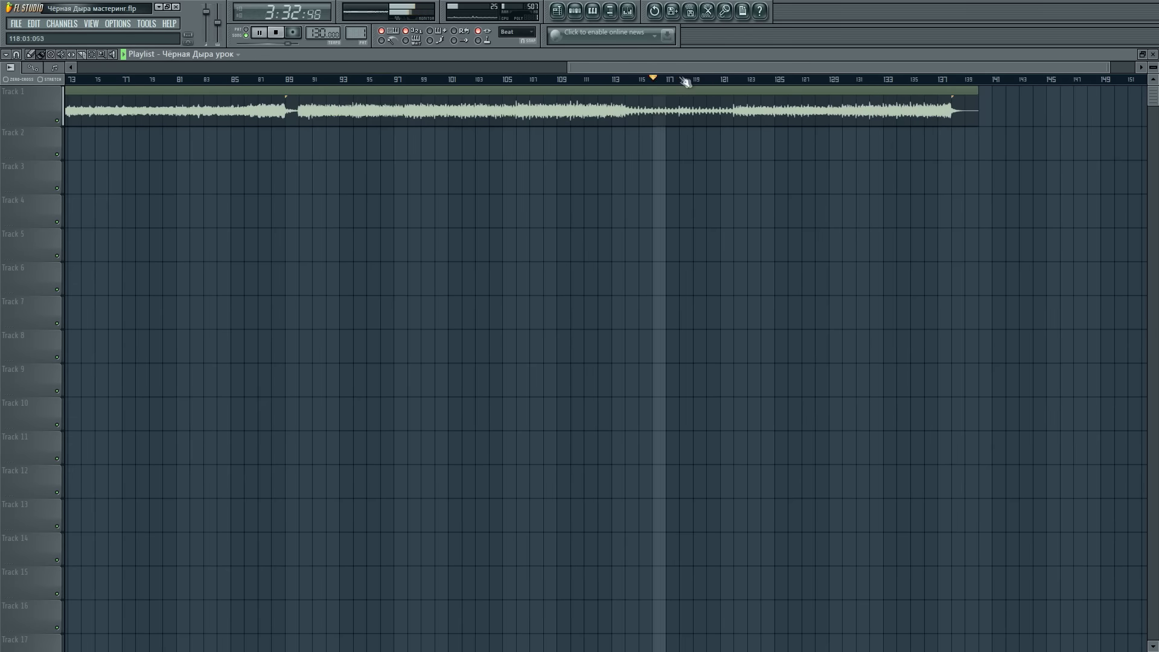
{"action": "left_click", "coordinate": [681, 78]}
{"action": "left_click", "coordinate": [659, 79]}
{"action": "left_click", "coordinate": [1153, 54]}
- Raise CSR Hall's mix to 26% and repeatedly pause and resume the quiet section to hear the reverb tail
{"action": "left_click", "coordinate": [263, 33]}
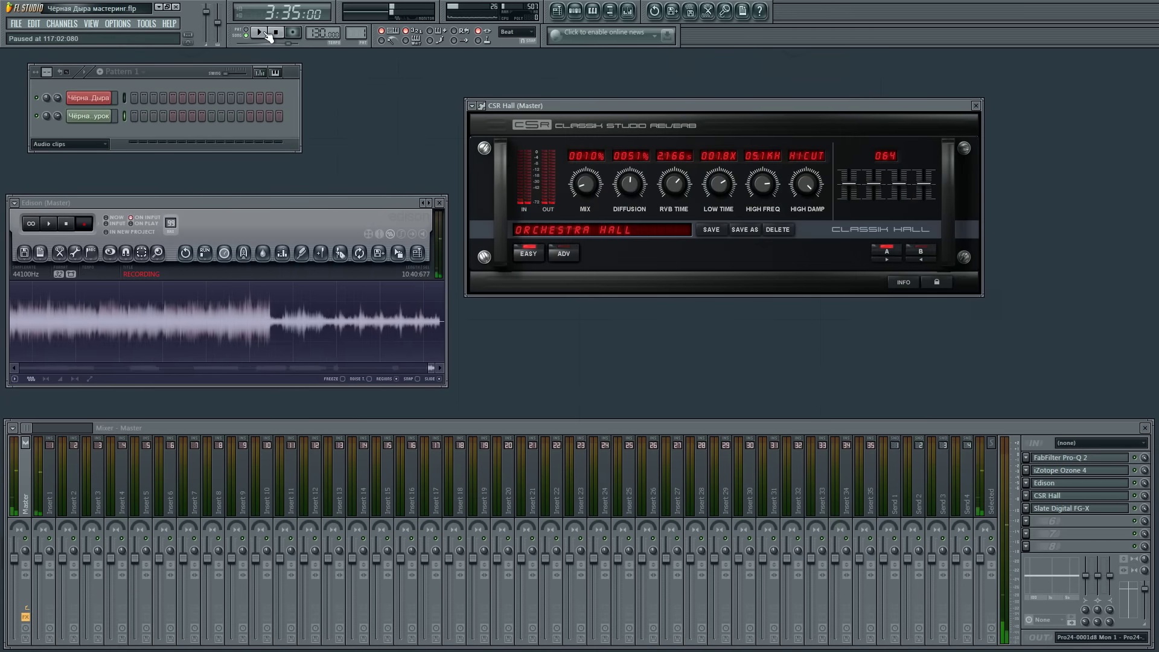
{"action": "left_click", "coordinate": [264, 33]}
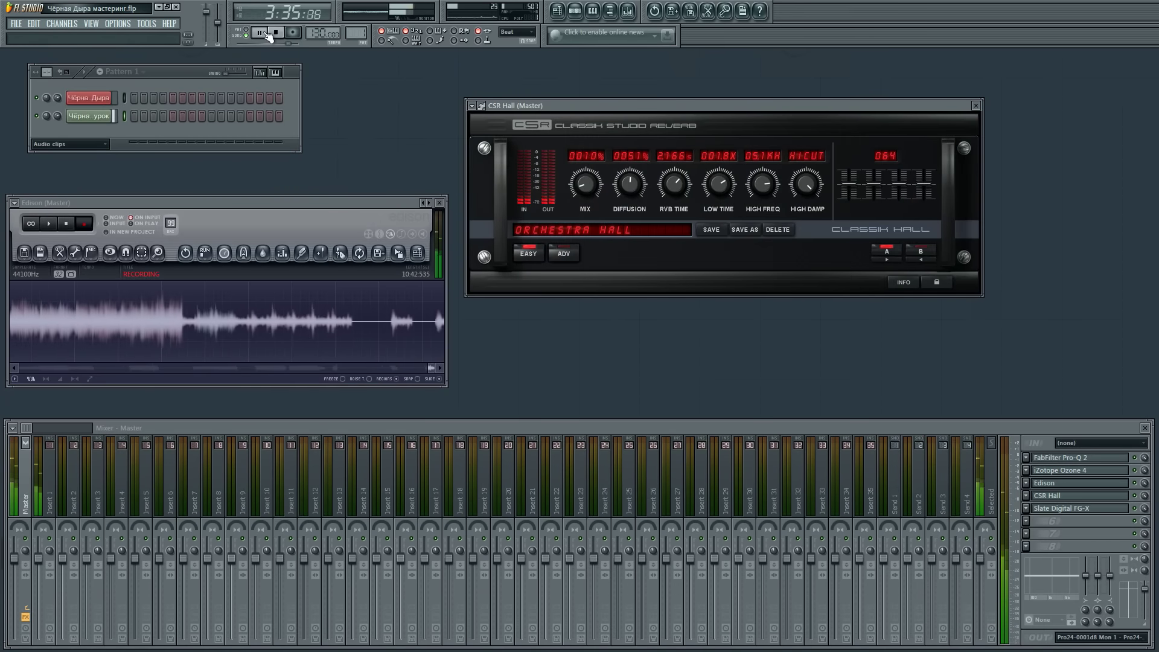
{"action": "left_click_drag", "start_coordinate": [589, 186], "coordinate": [512, 91]}
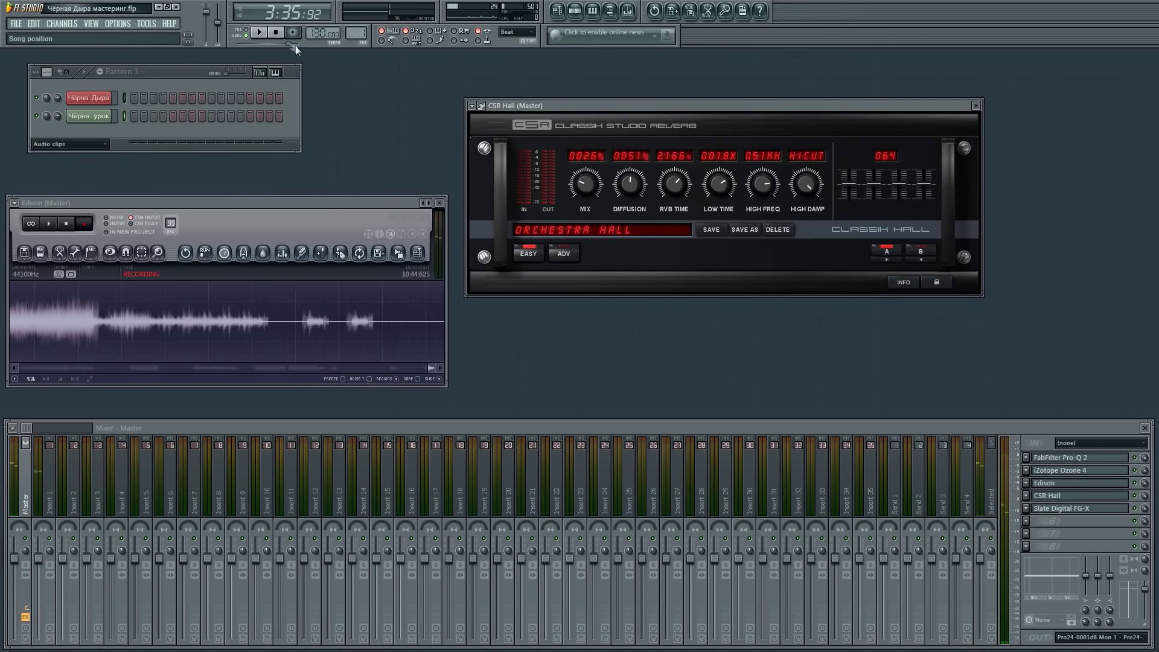
{"action": "left_click", "coordinate": [262, 34]}
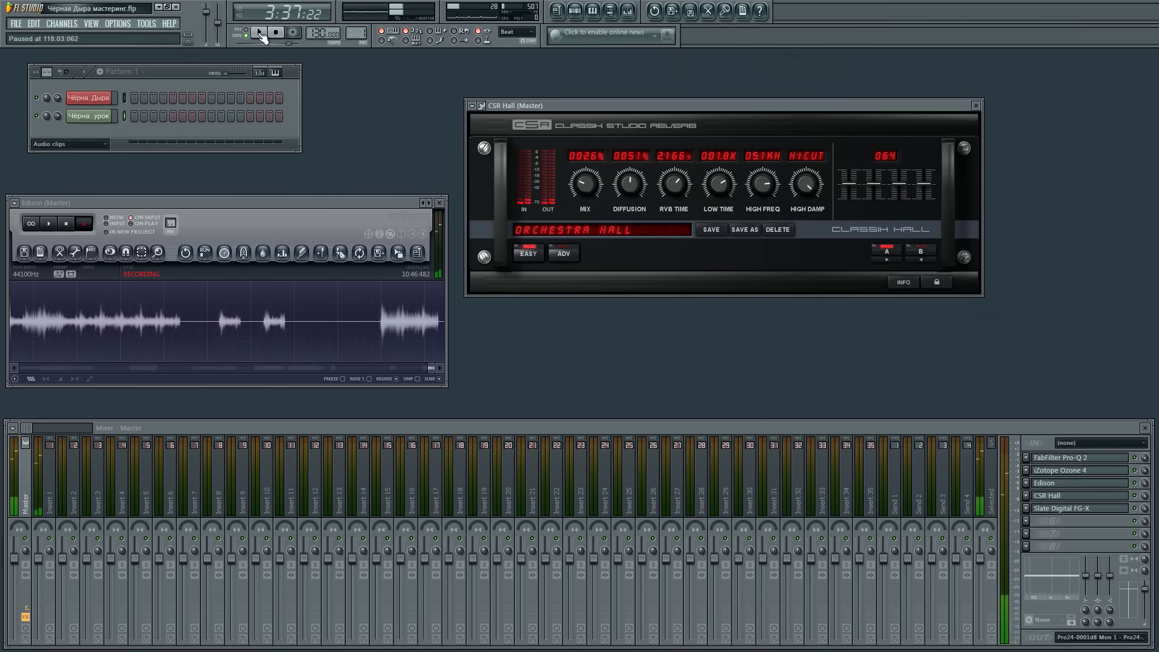
{"action": "left_click", "coordinate": [262, 33]}
{"action": "left_click", "coordinate": [262, 33]}
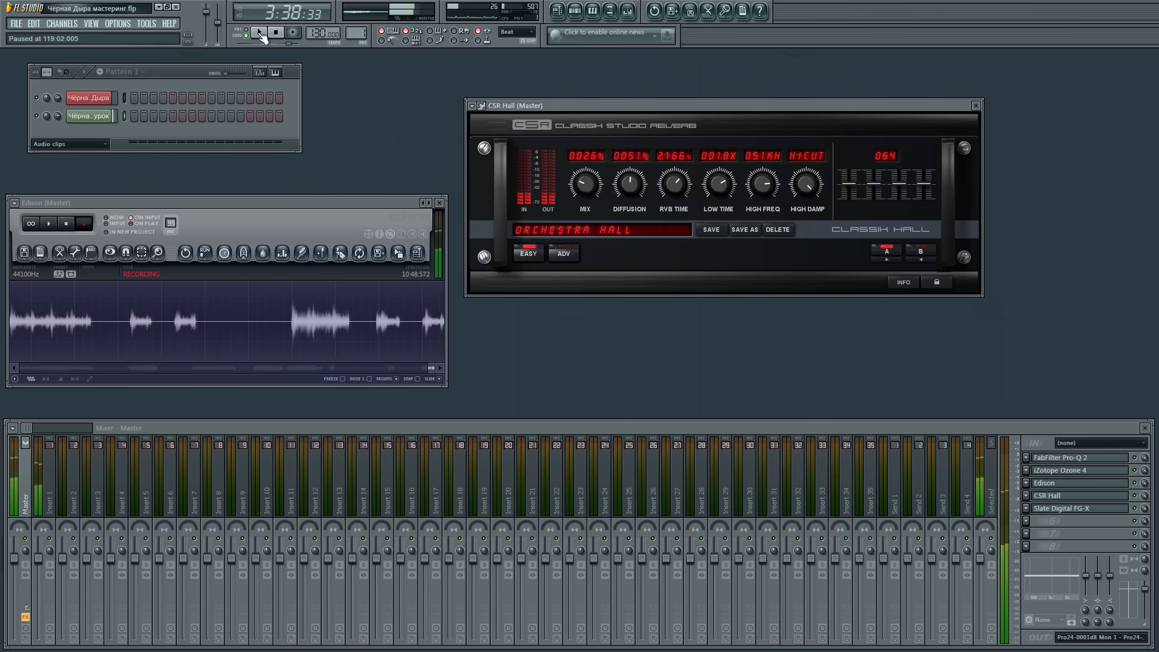
{"action": "left_click", "coordinate": [261, 33]}
{"action": "left_click", "coordinate": [261, 34]}
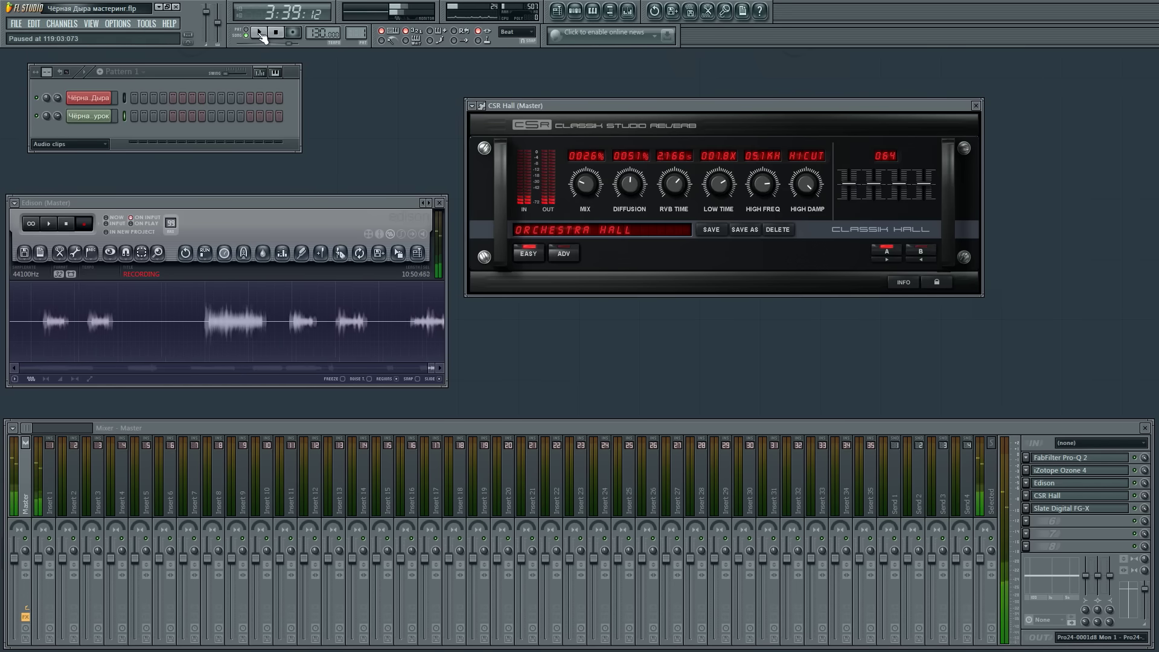
{"action": "key", "text": "F5"}
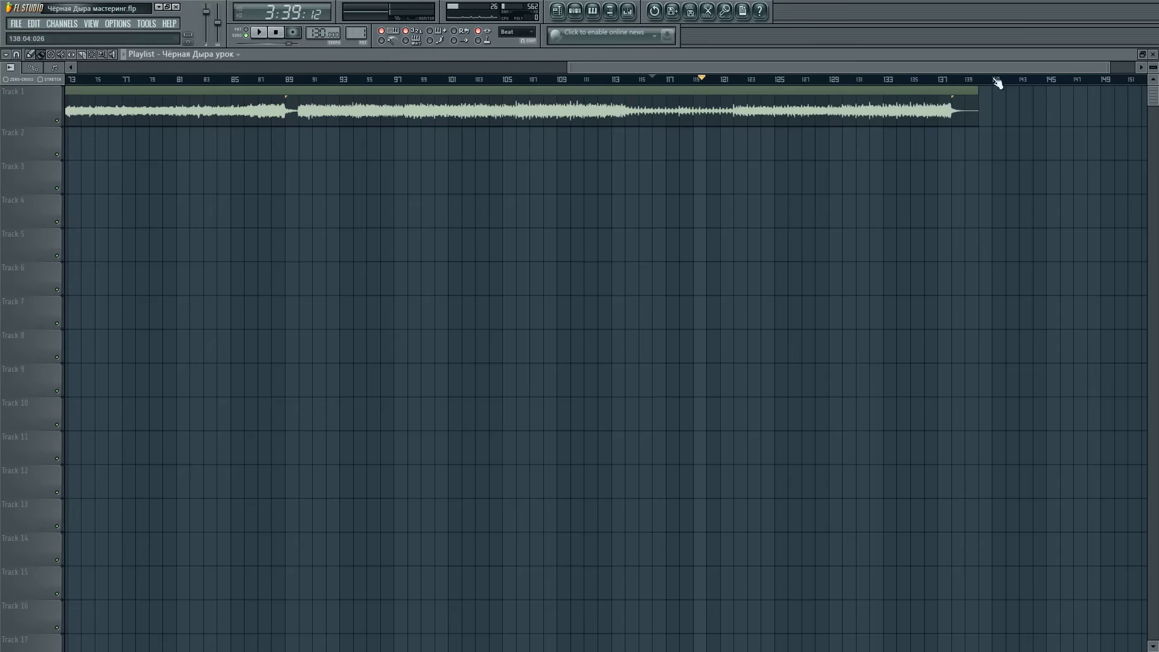
{"action": "left_click", "coordinate": [1152, 53]}
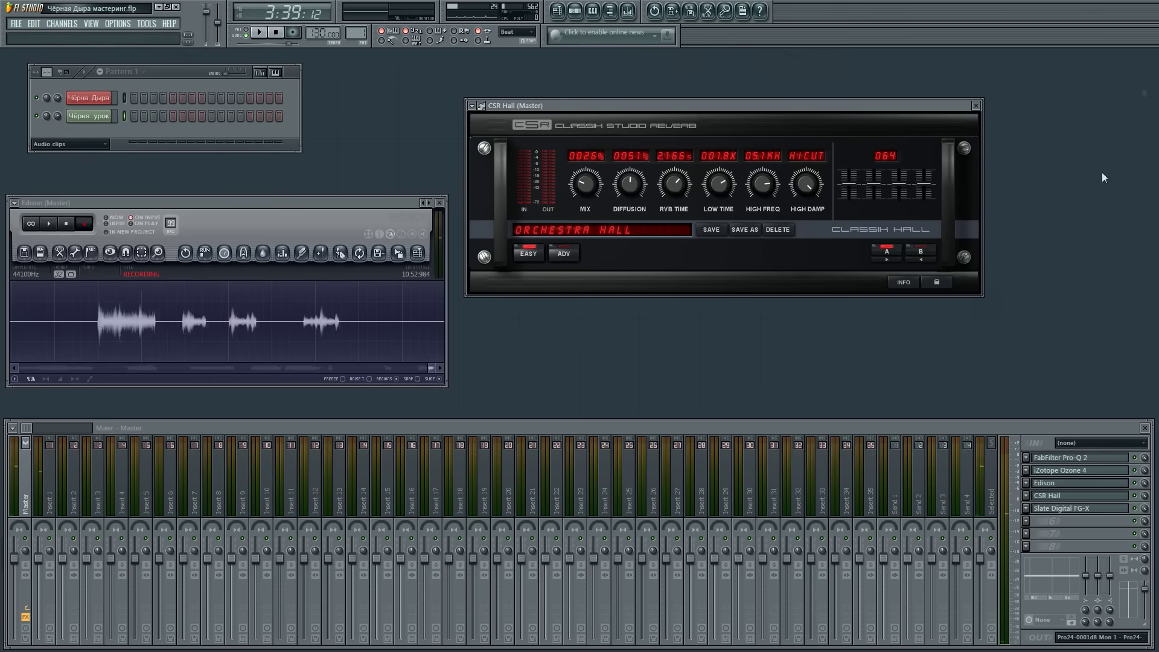
- Remove CSR Hall from the Master, move Edison's window aside, and shift FG-X up into effect slot 4
{"action": "left_click", "coordinate": [1028, 496]}
{"action": "mouse_move", "coordinate": [1045, 436]}
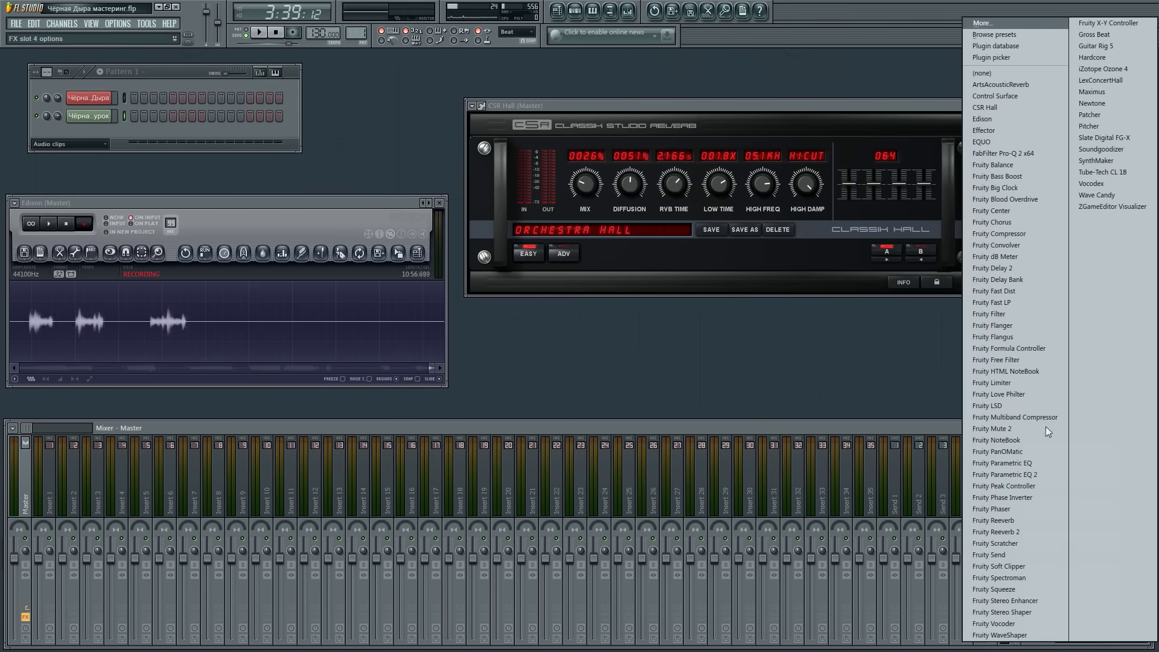
{"action": "left_click", "coordinate": [982, 73]}
{"action": "left_click_drag", "start_coordinate": [396, 202], "coordinate": [1064, 149]}
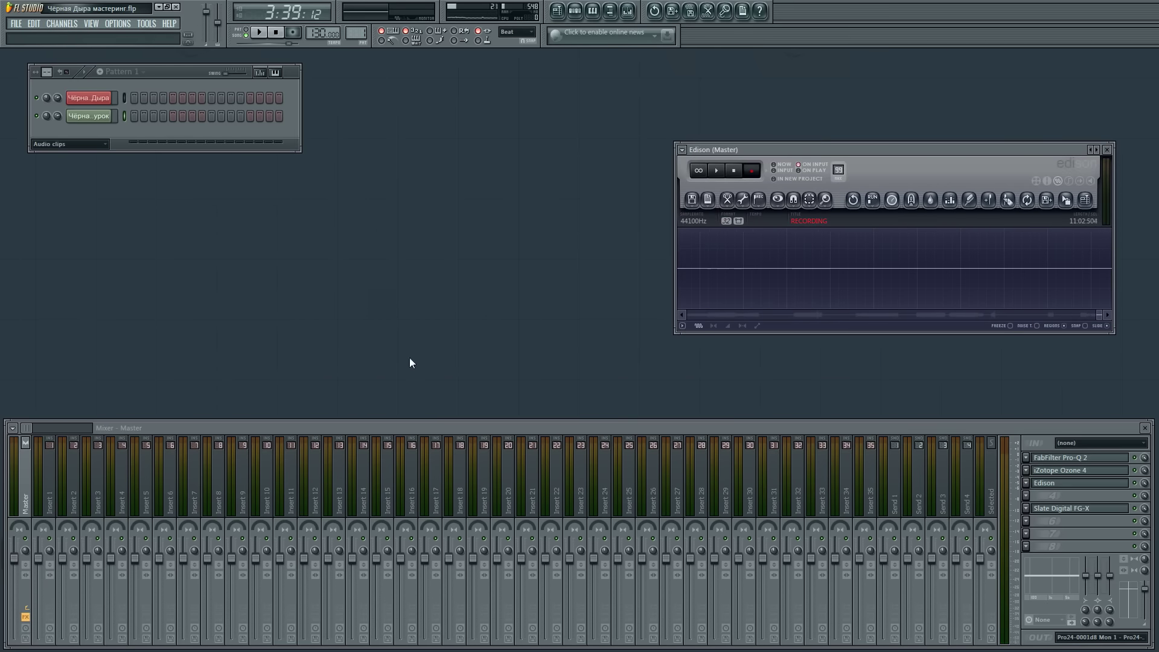
{"action": "left_click_drag", "start_coordinate": [608, 429], "coordinate": [602, 429]}
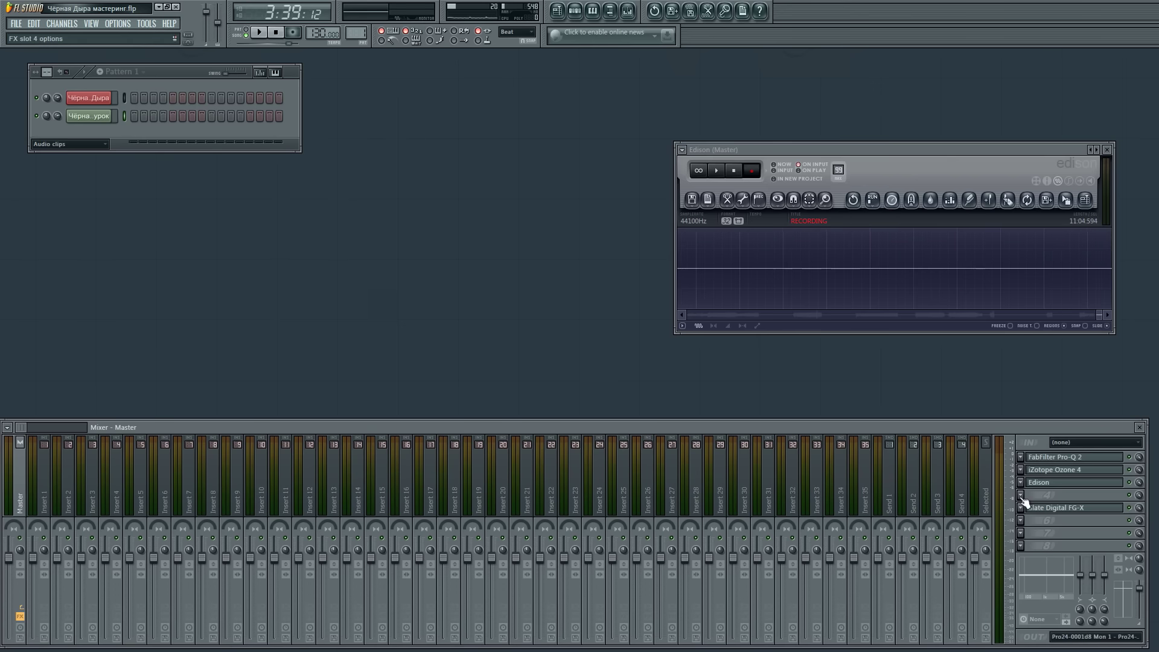
{"action": "left_click_drag", "start_coordinate": [1020, 508], "coordinate": [1021, 495]}
{"action": "left_click_drag", "start_coordinate": [1023, 426], "coordinate": [1028, 427]}
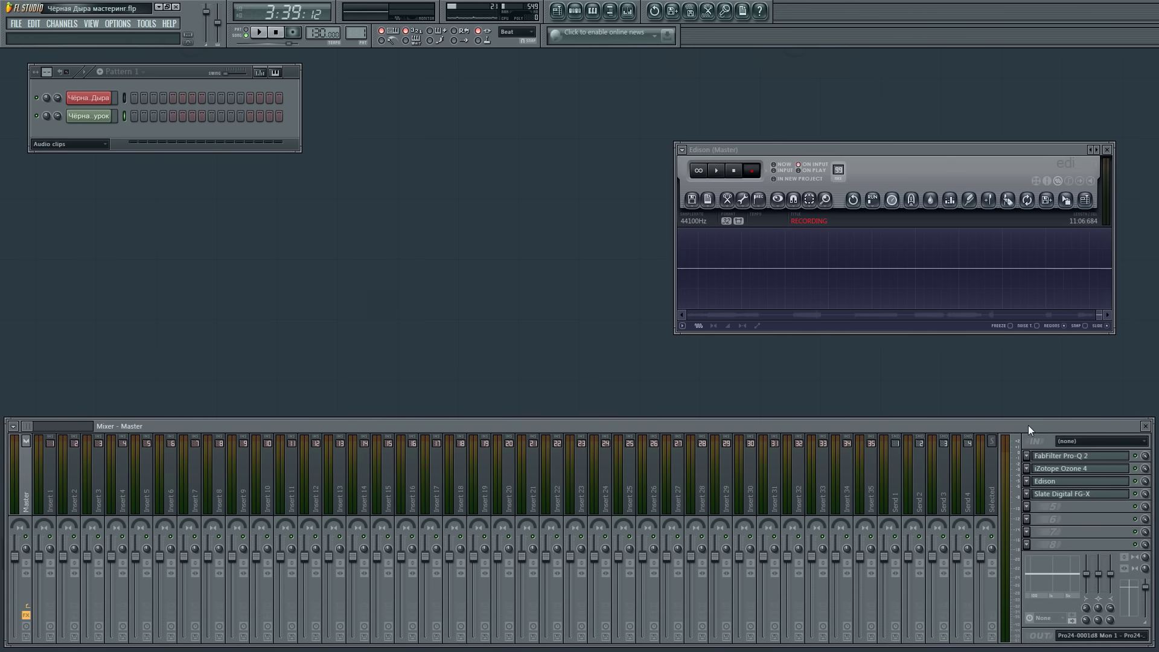